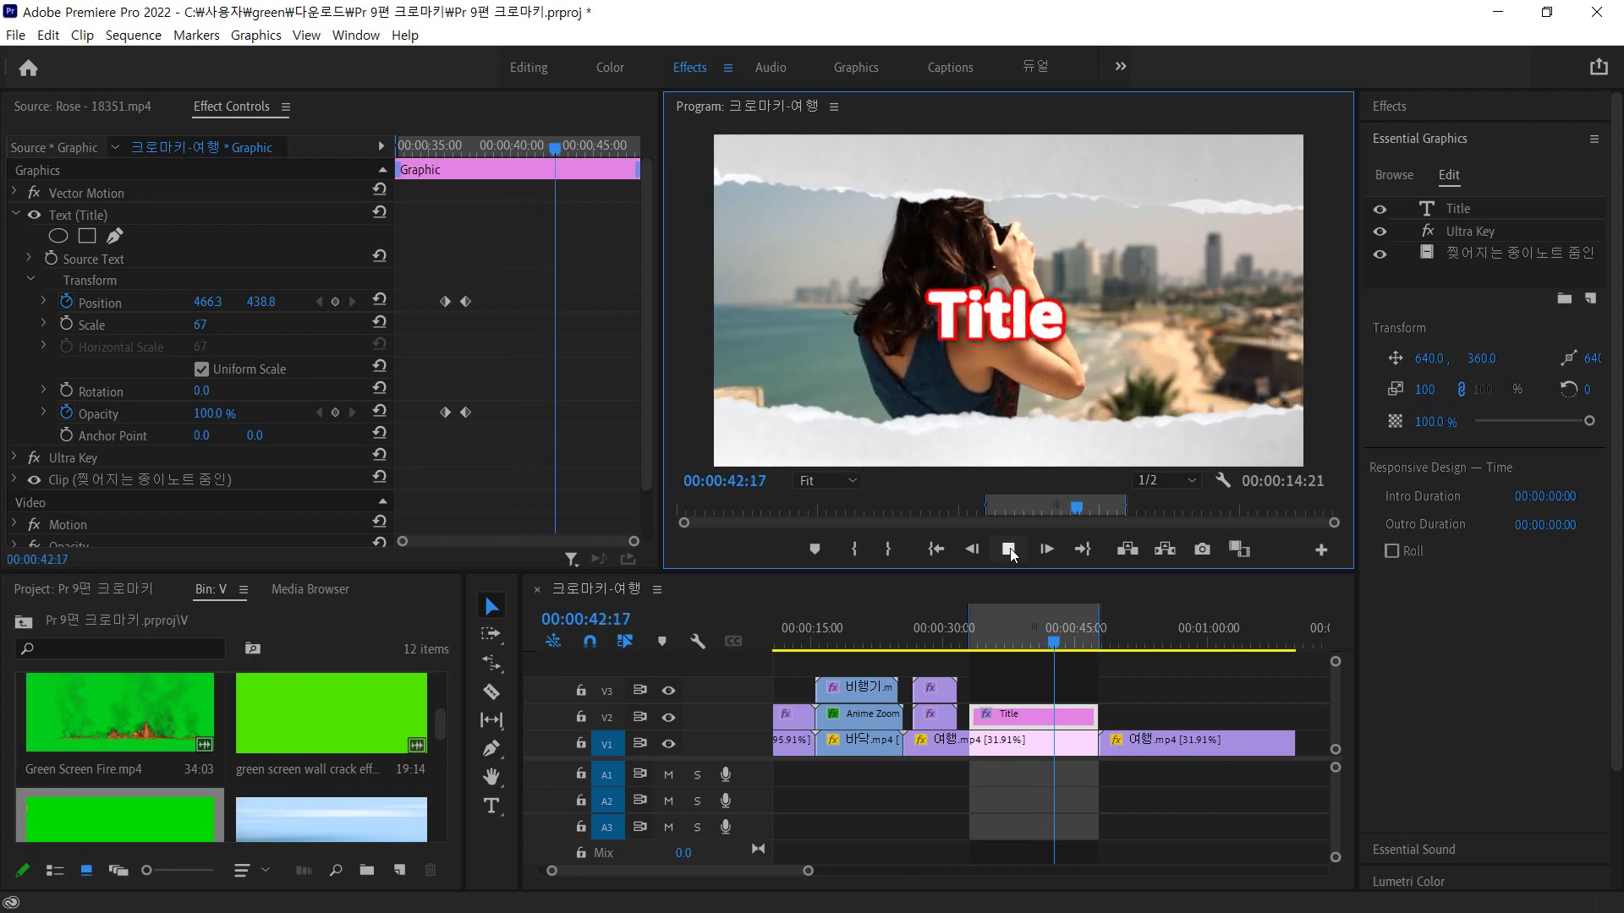
- Stop playback and check the 여행.mp4 clip and the Title graphic above it in the sequence
left_click(1008, 550)
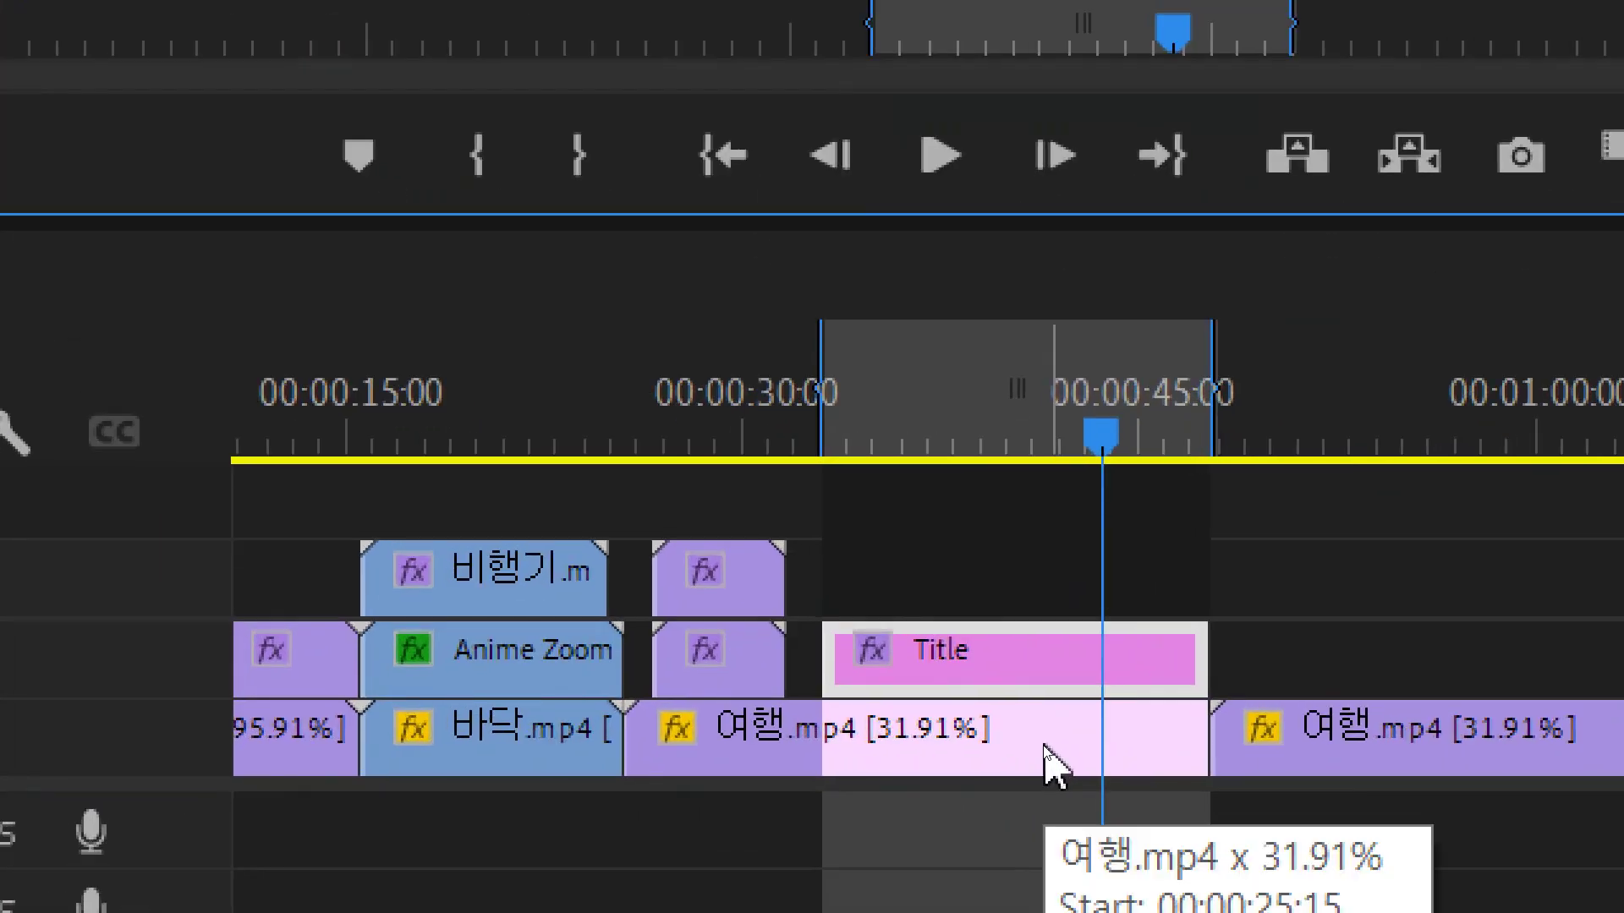
left_click(1043, 744)
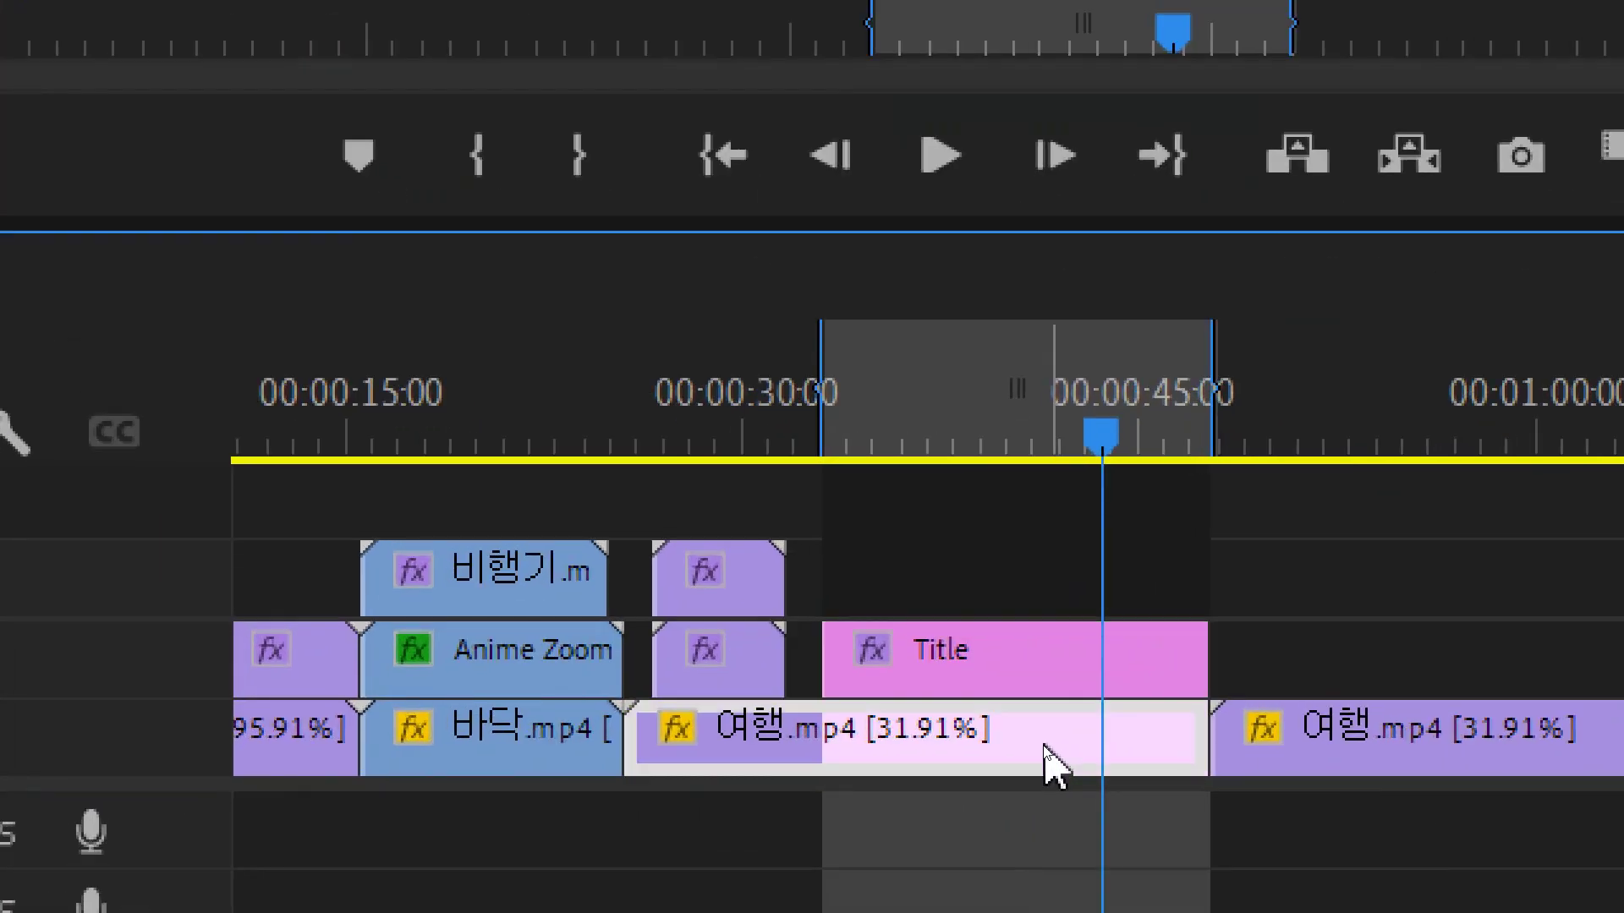
left_click(1052, 656)
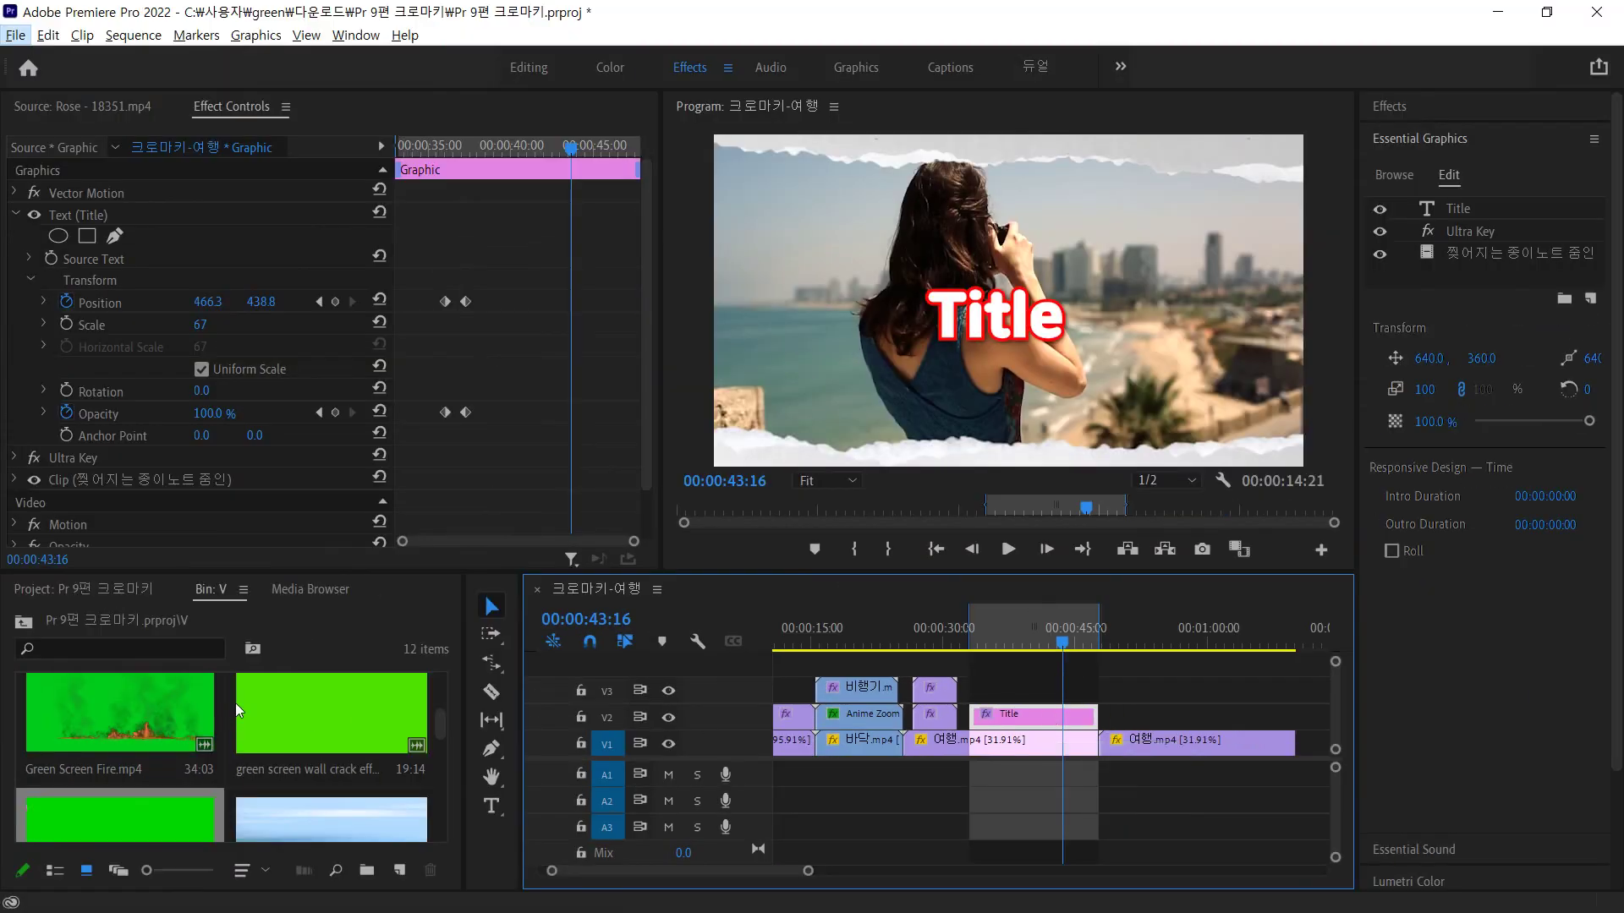
- Preview the Anime Zoom Greenscreen.mp4 source clip from the bin and scrub through its footage
left_click(298, 716)
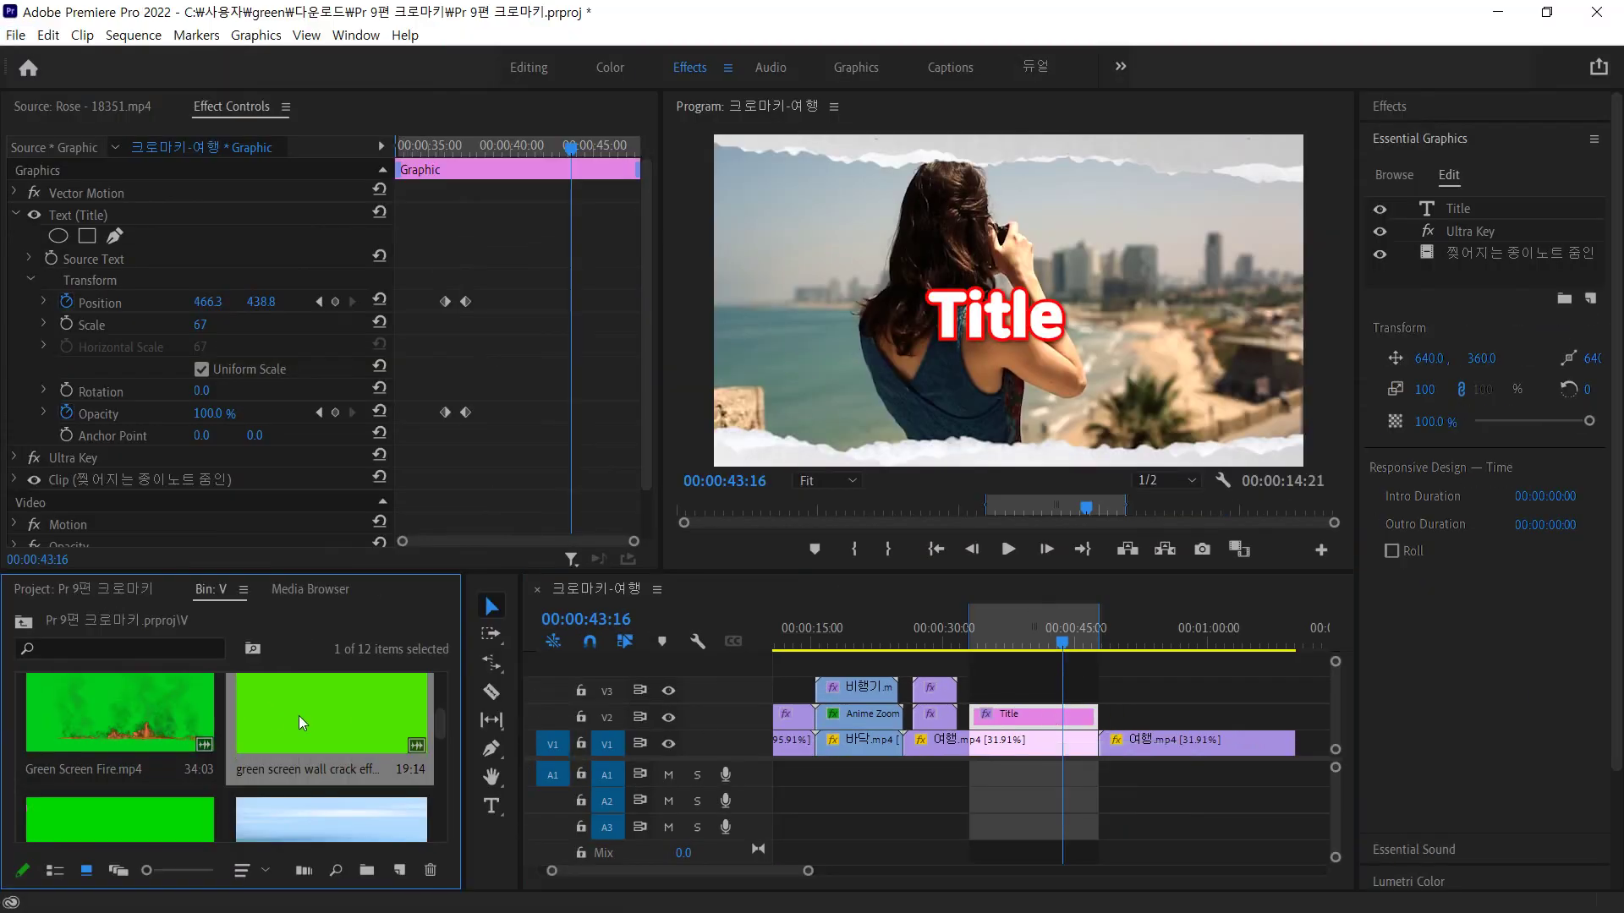
scroll(300, 715, "down", 2)
scroll(299, 715, "up", 1)
scroll(299, 715, "up", 1)
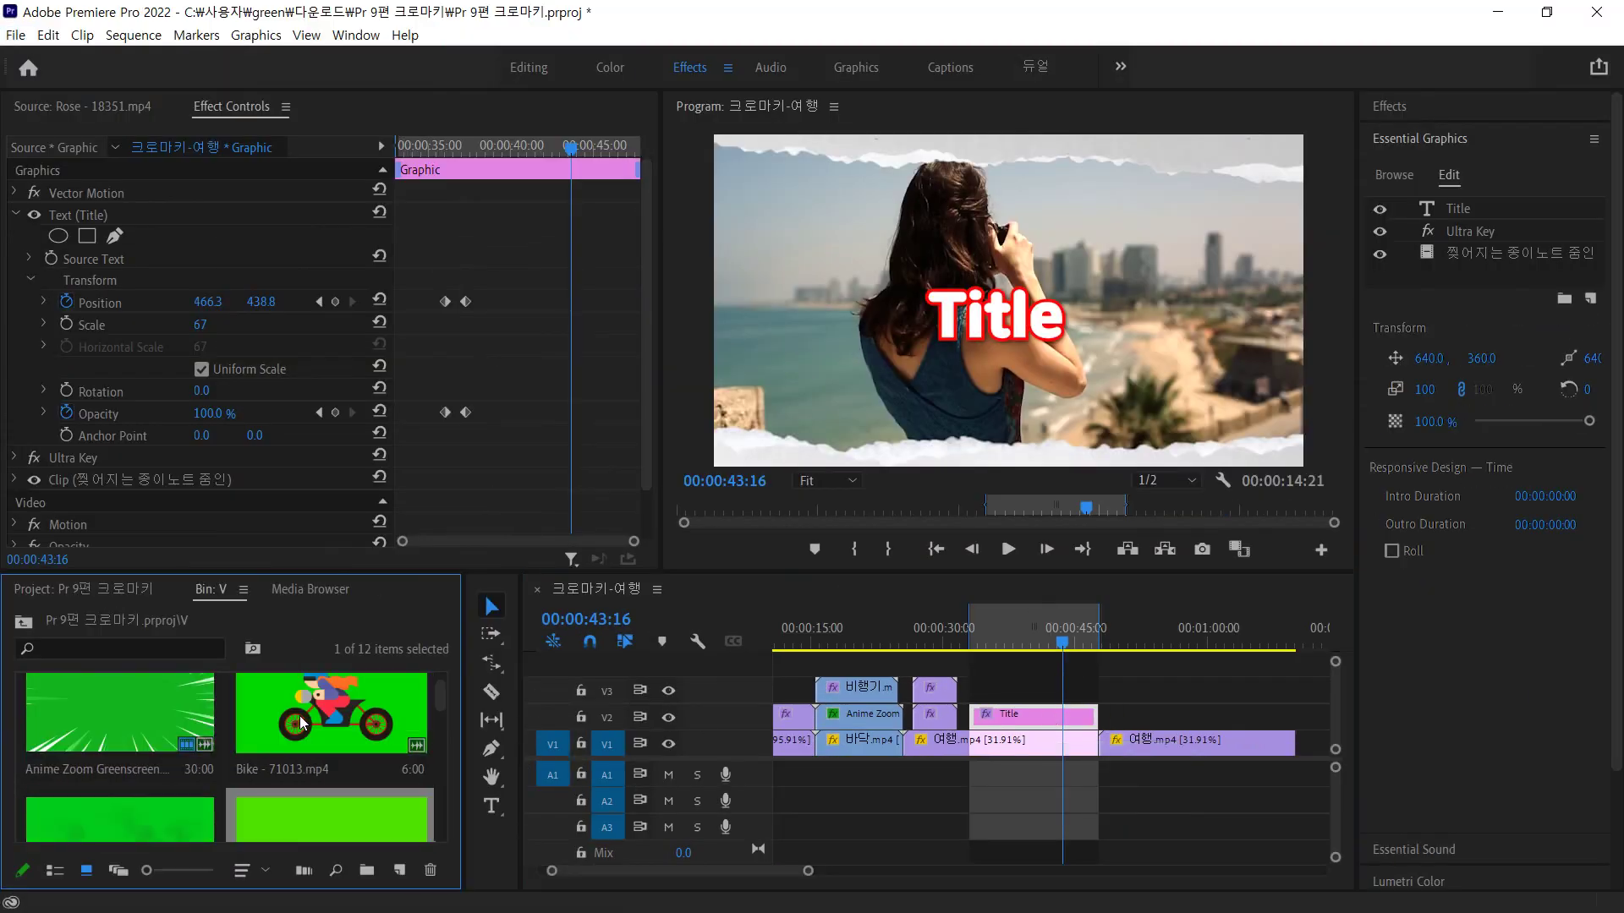
double_click(150, 707)
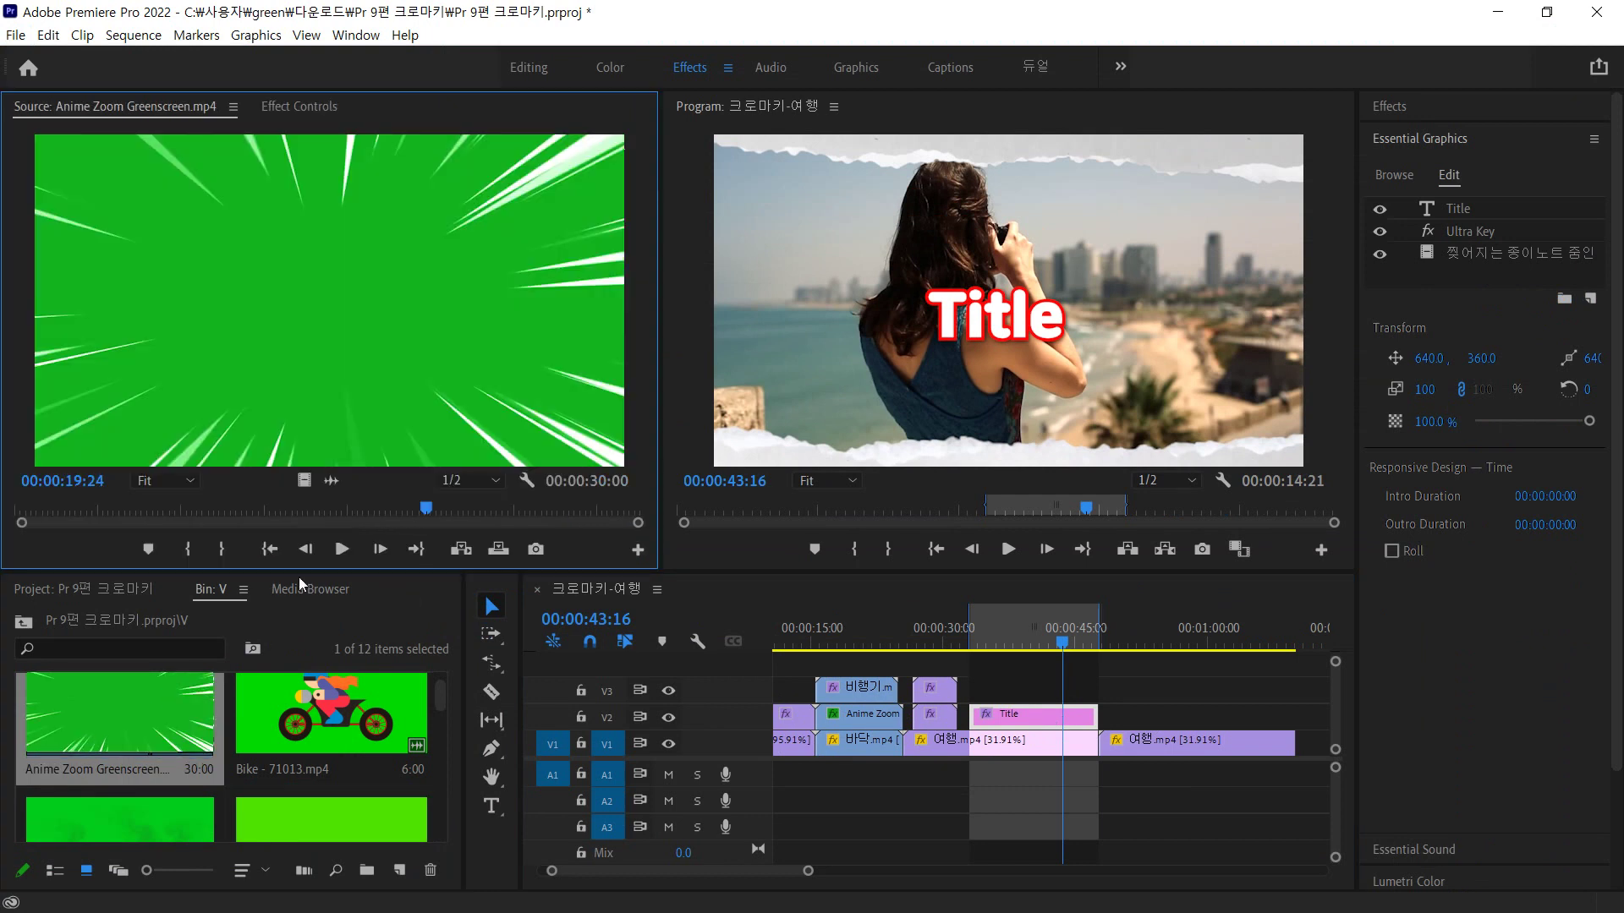
left_click_drag(426, 509, 501, 514)
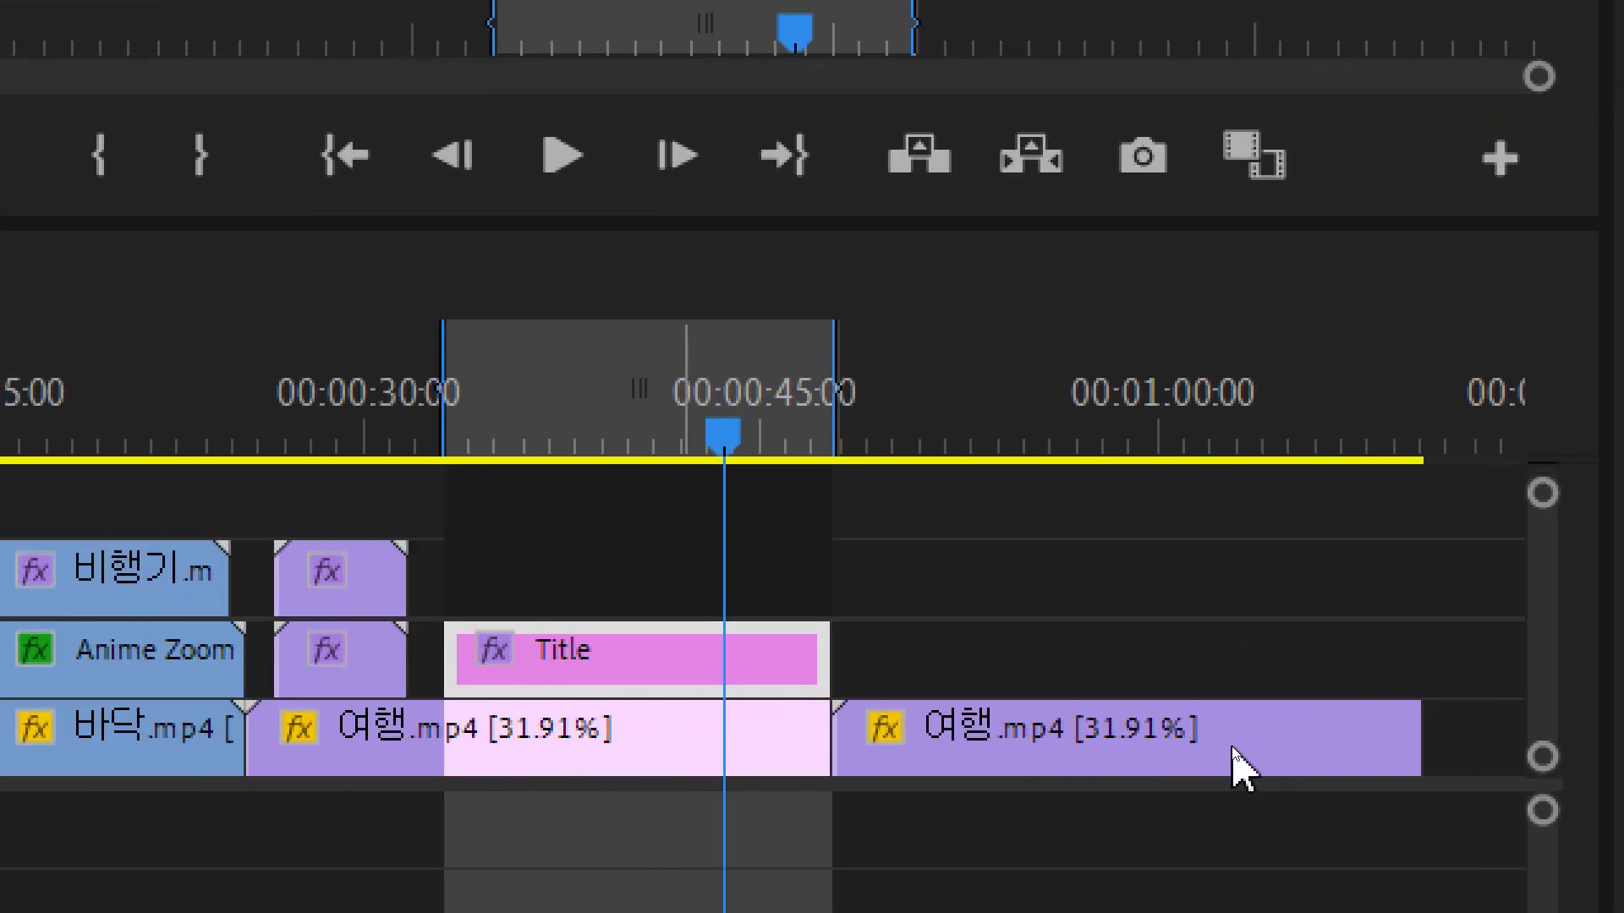
- Mark the sequence Out point at the end of the last 여행.mp4 clip and the In point at its start, 00:00:47:21
left_click(1232, 748)
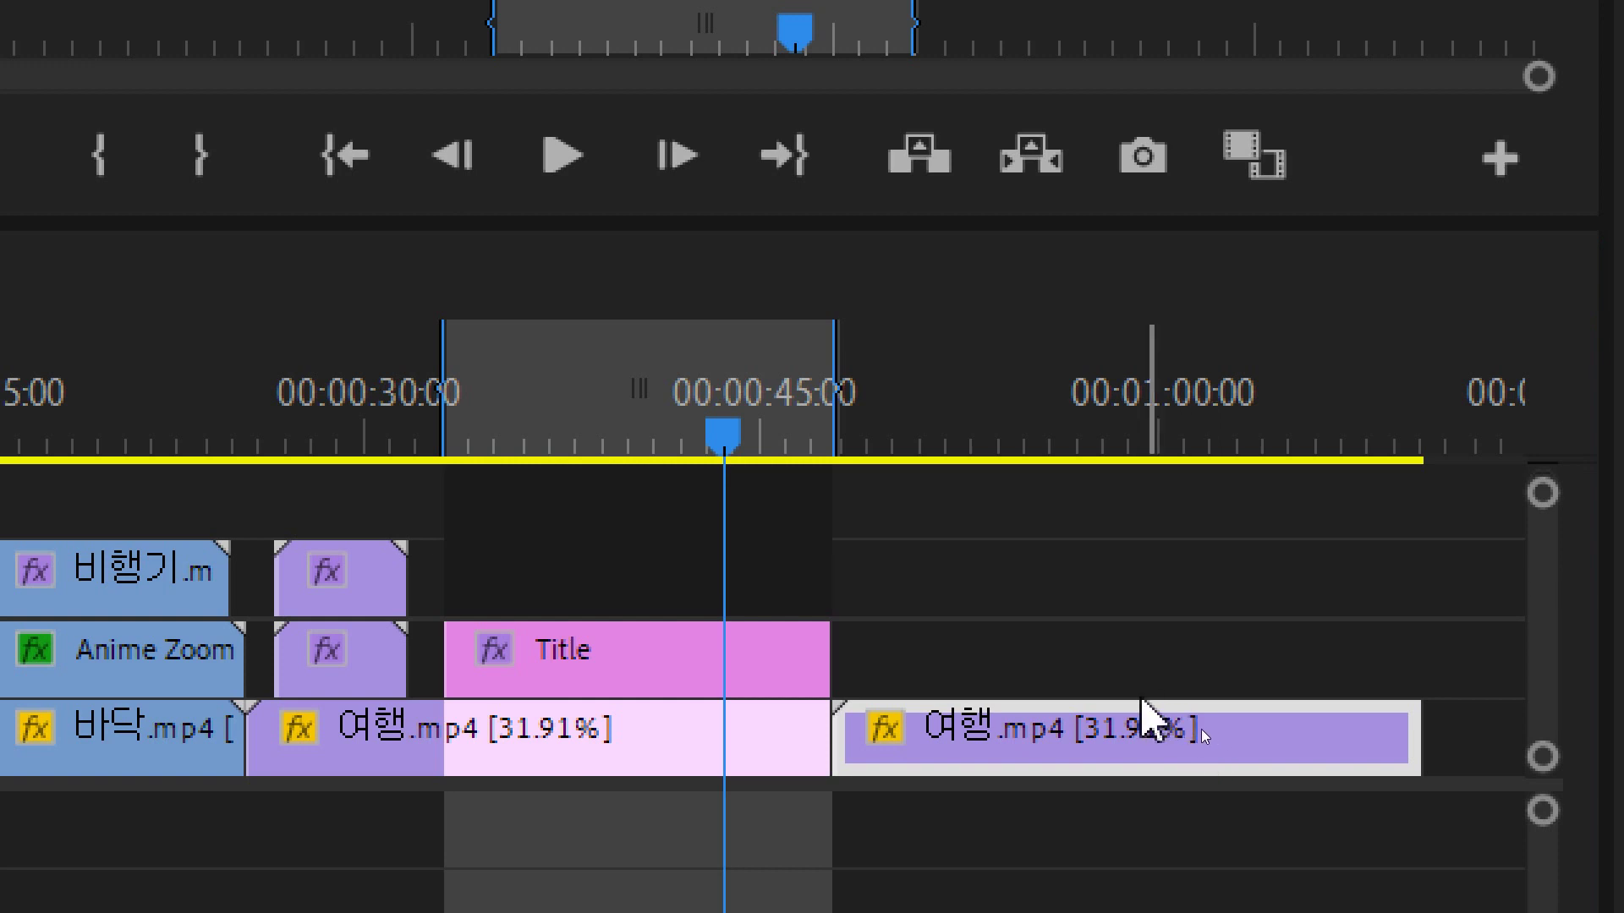
left_click(1140, 753)
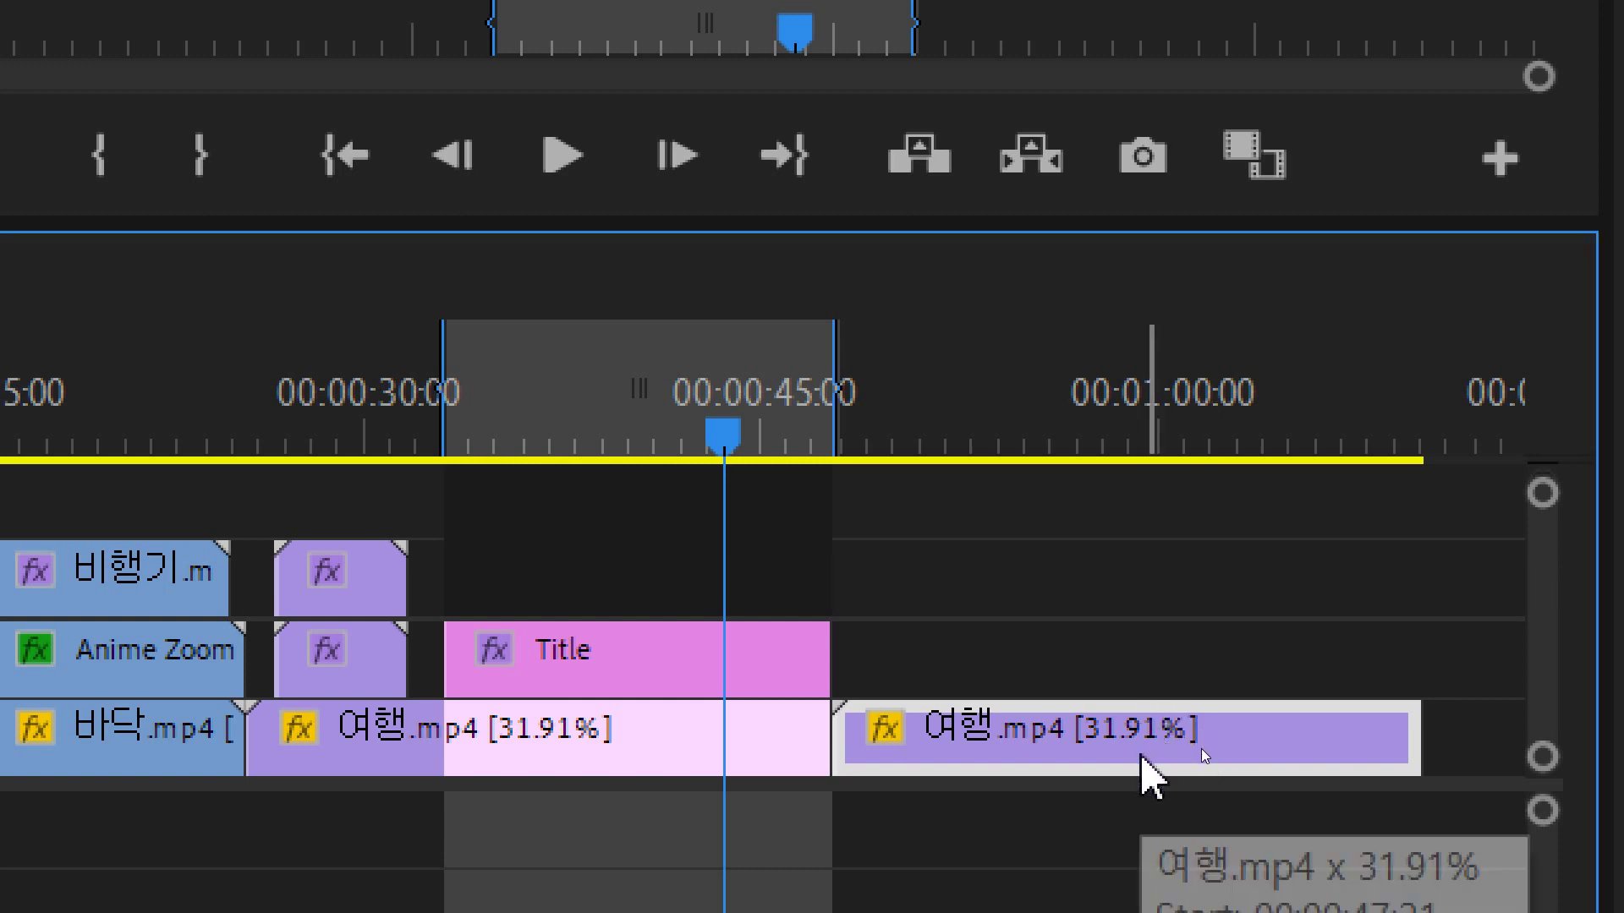
key("End")
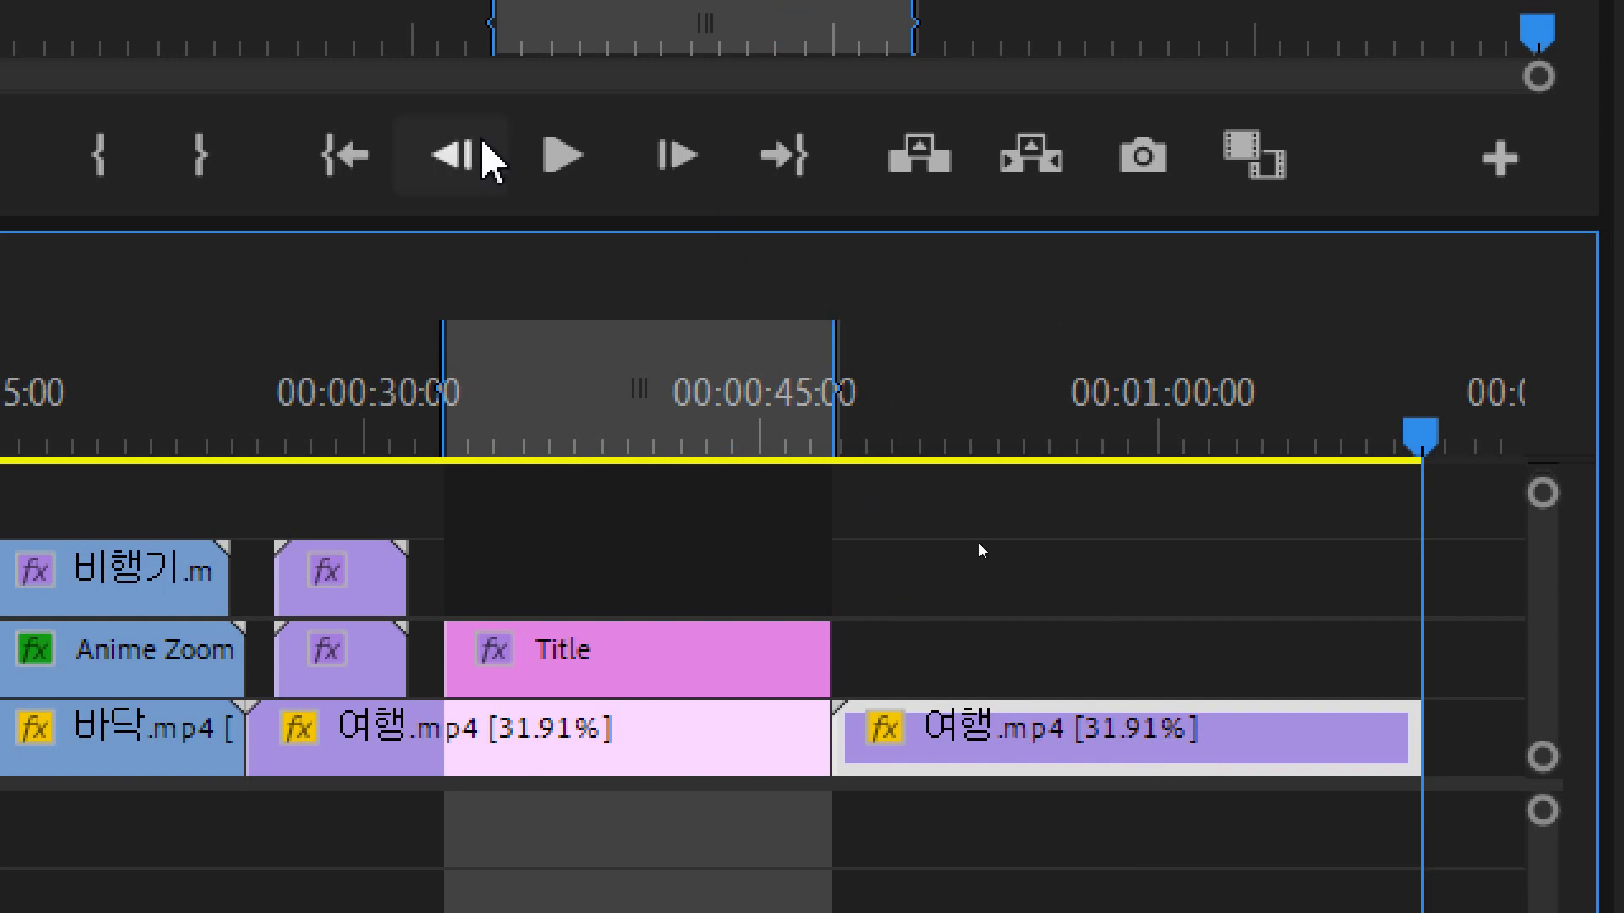
left_click(217, 172)
left_click(1261, 736)
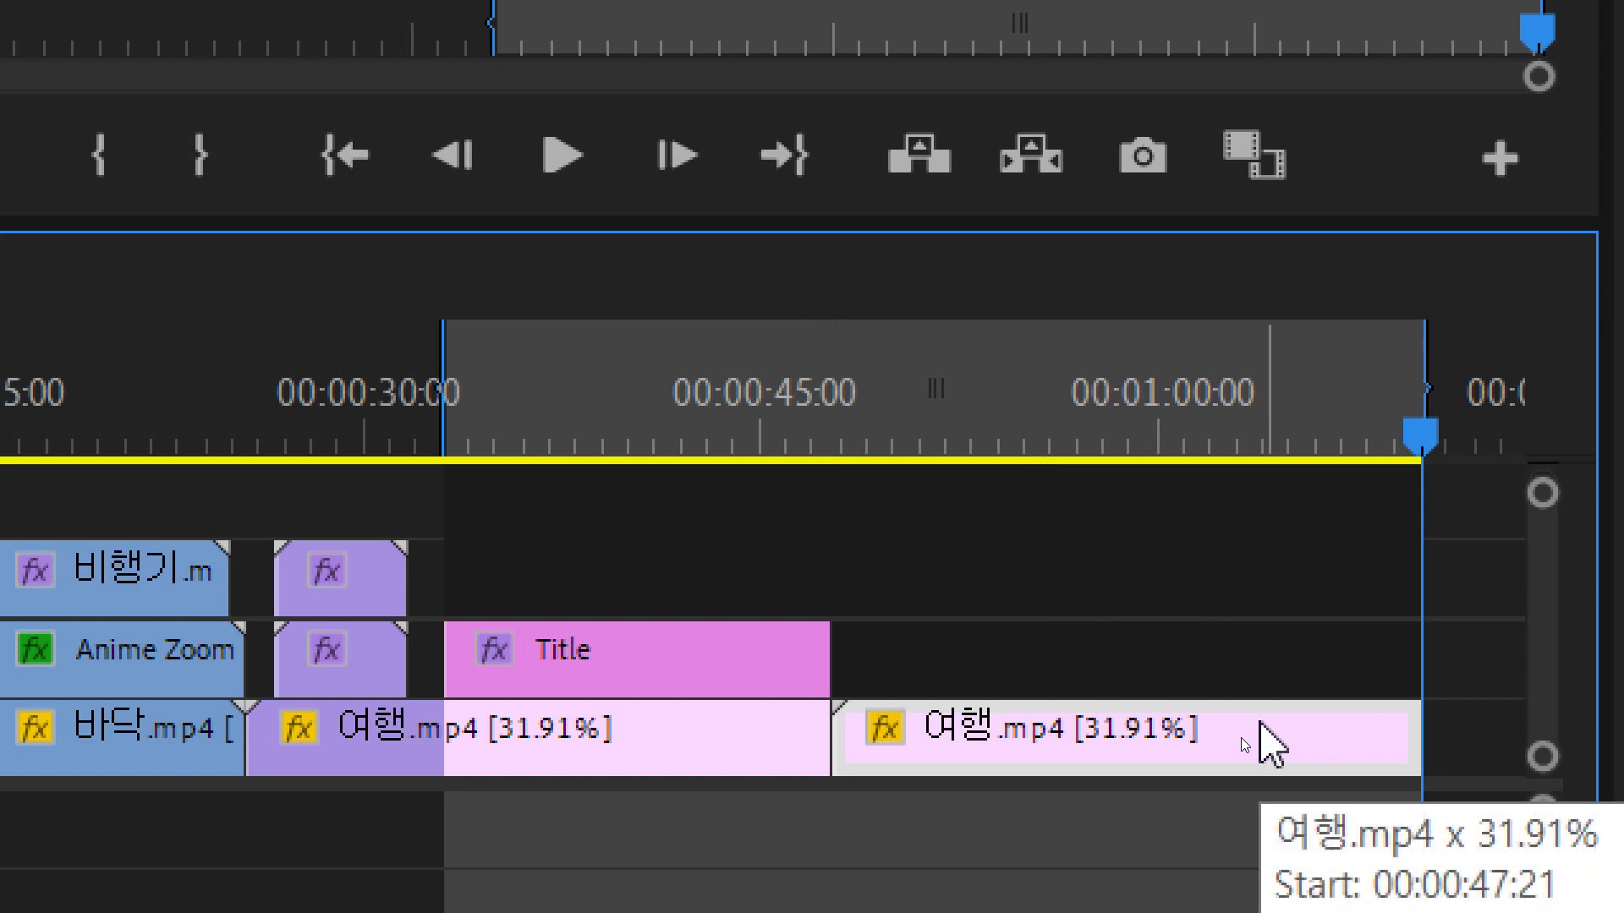
key("Up")
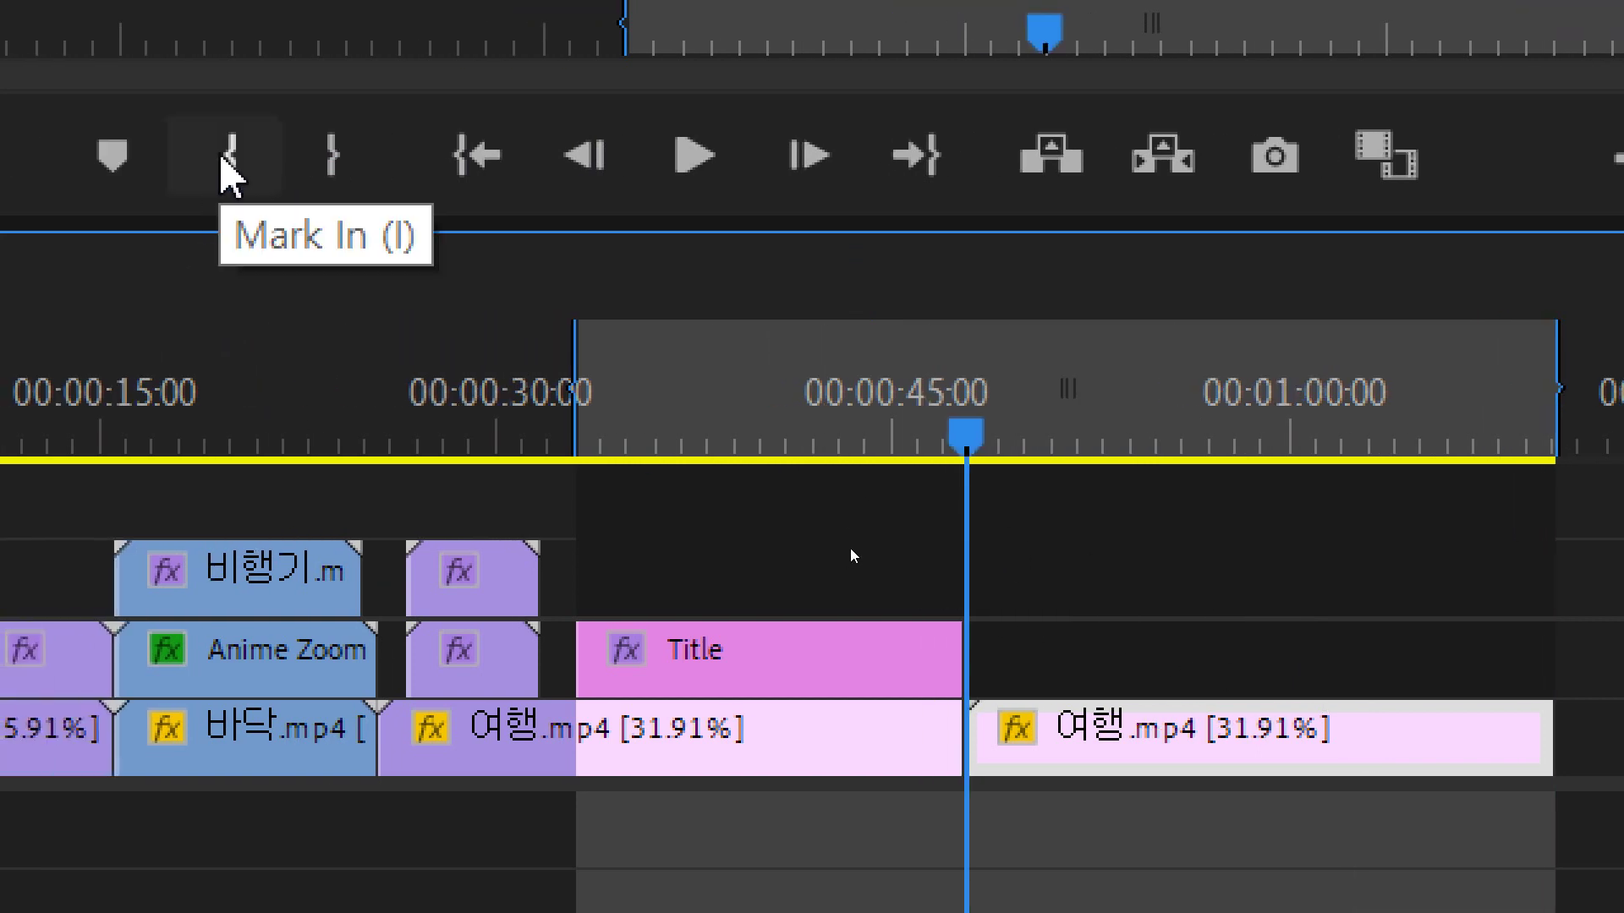
left_click(226, 159)
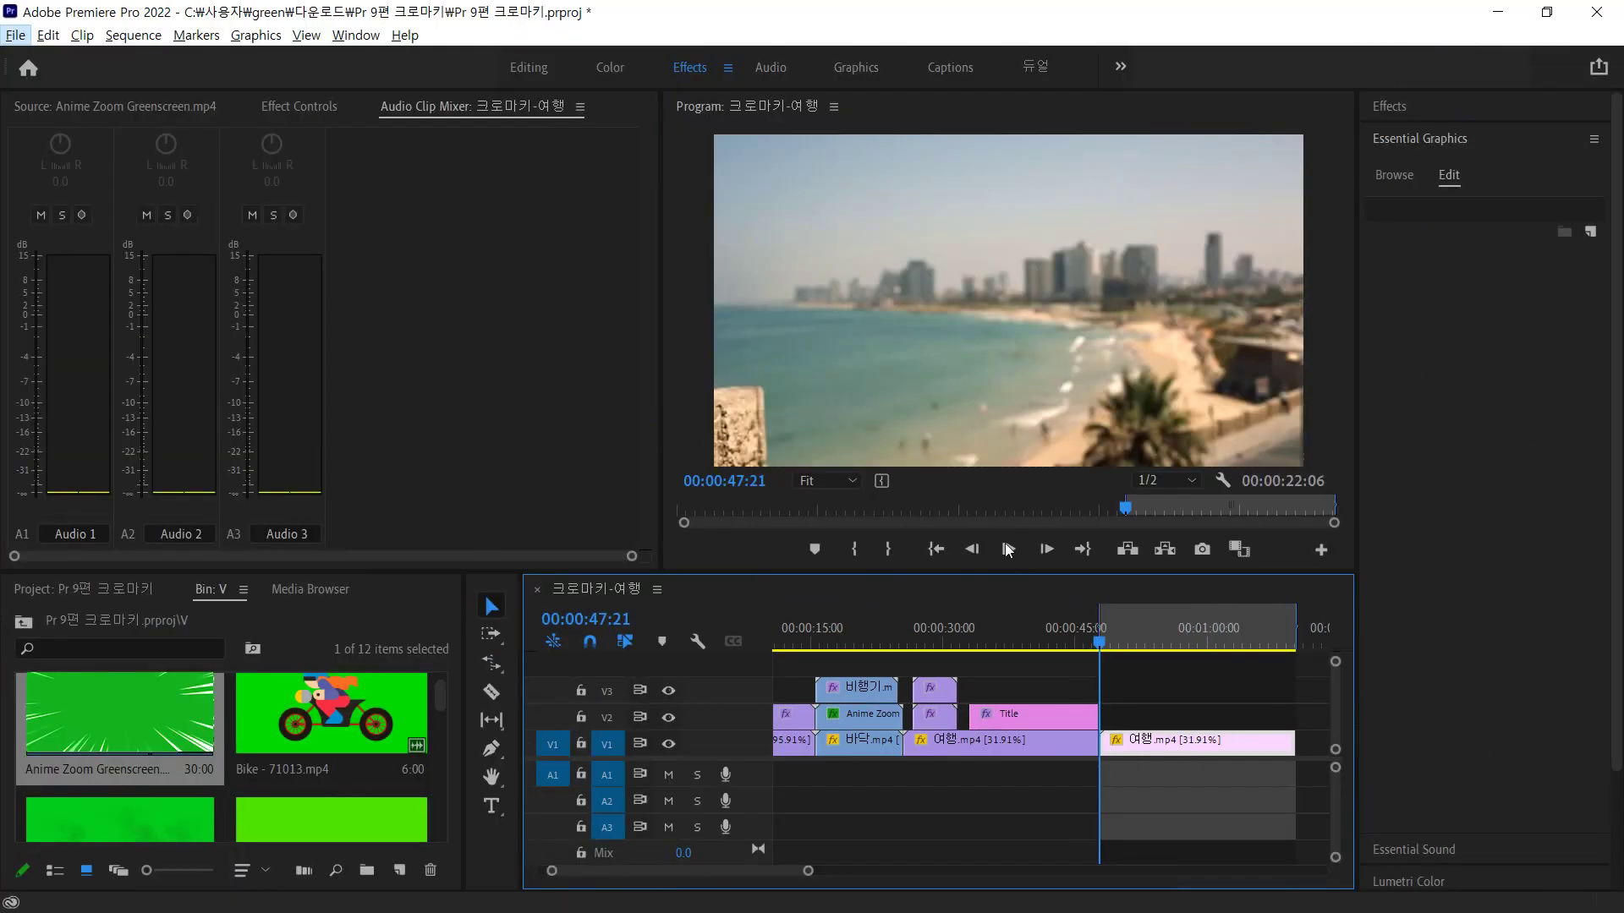
- Add a text layer reading "이런" over the beach footage at 00:00:47:21
left_click(491, 806)
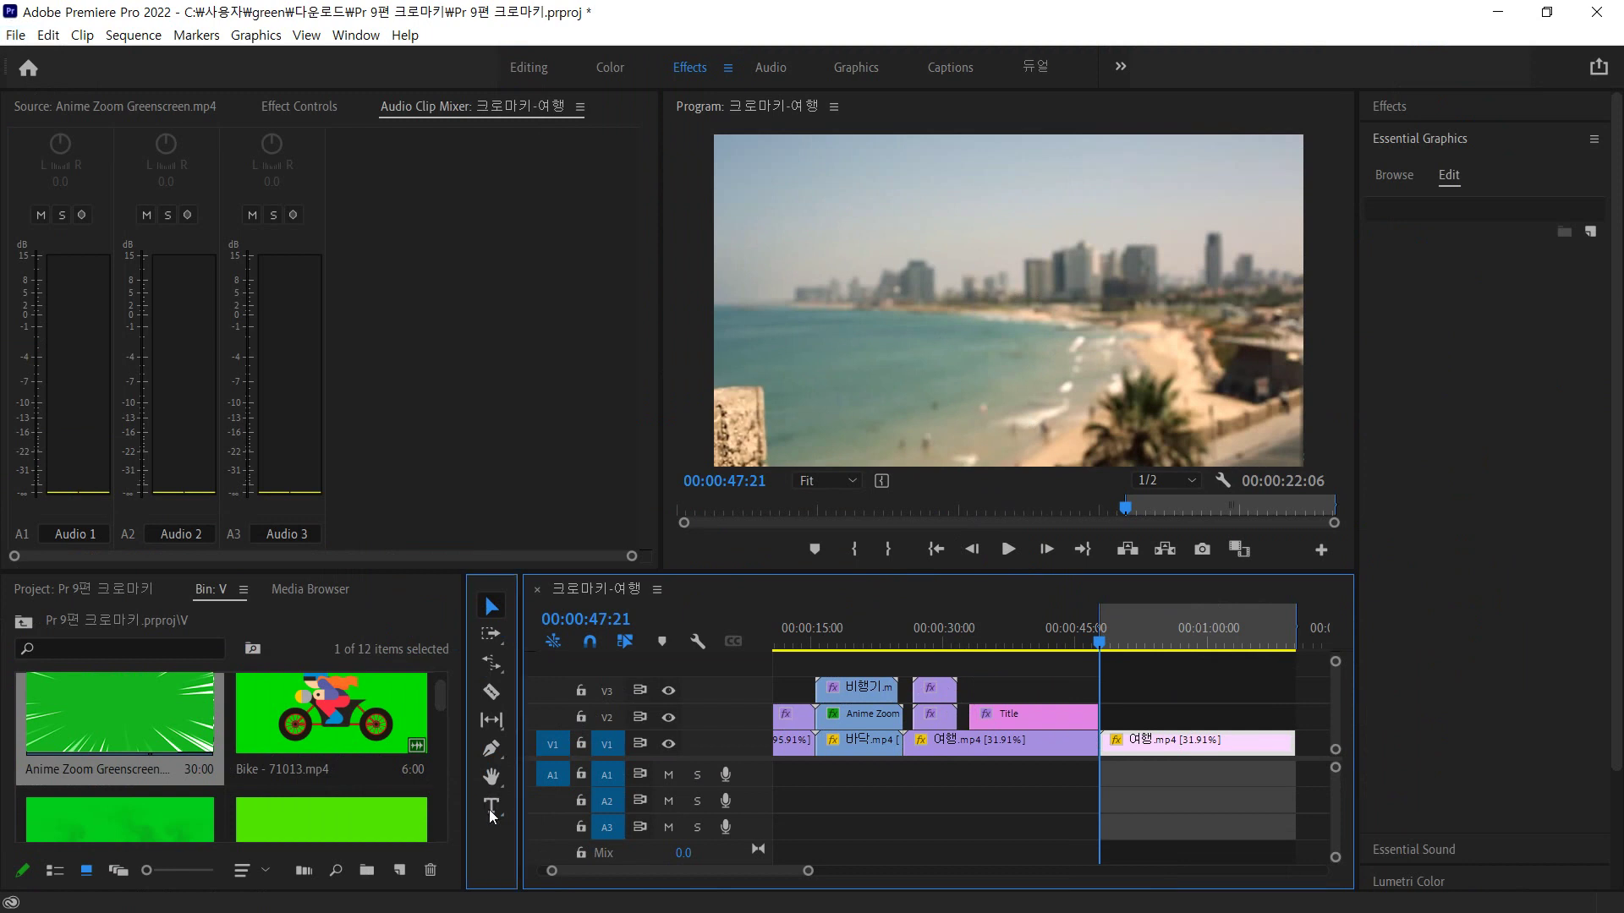
left_click(945, 318)
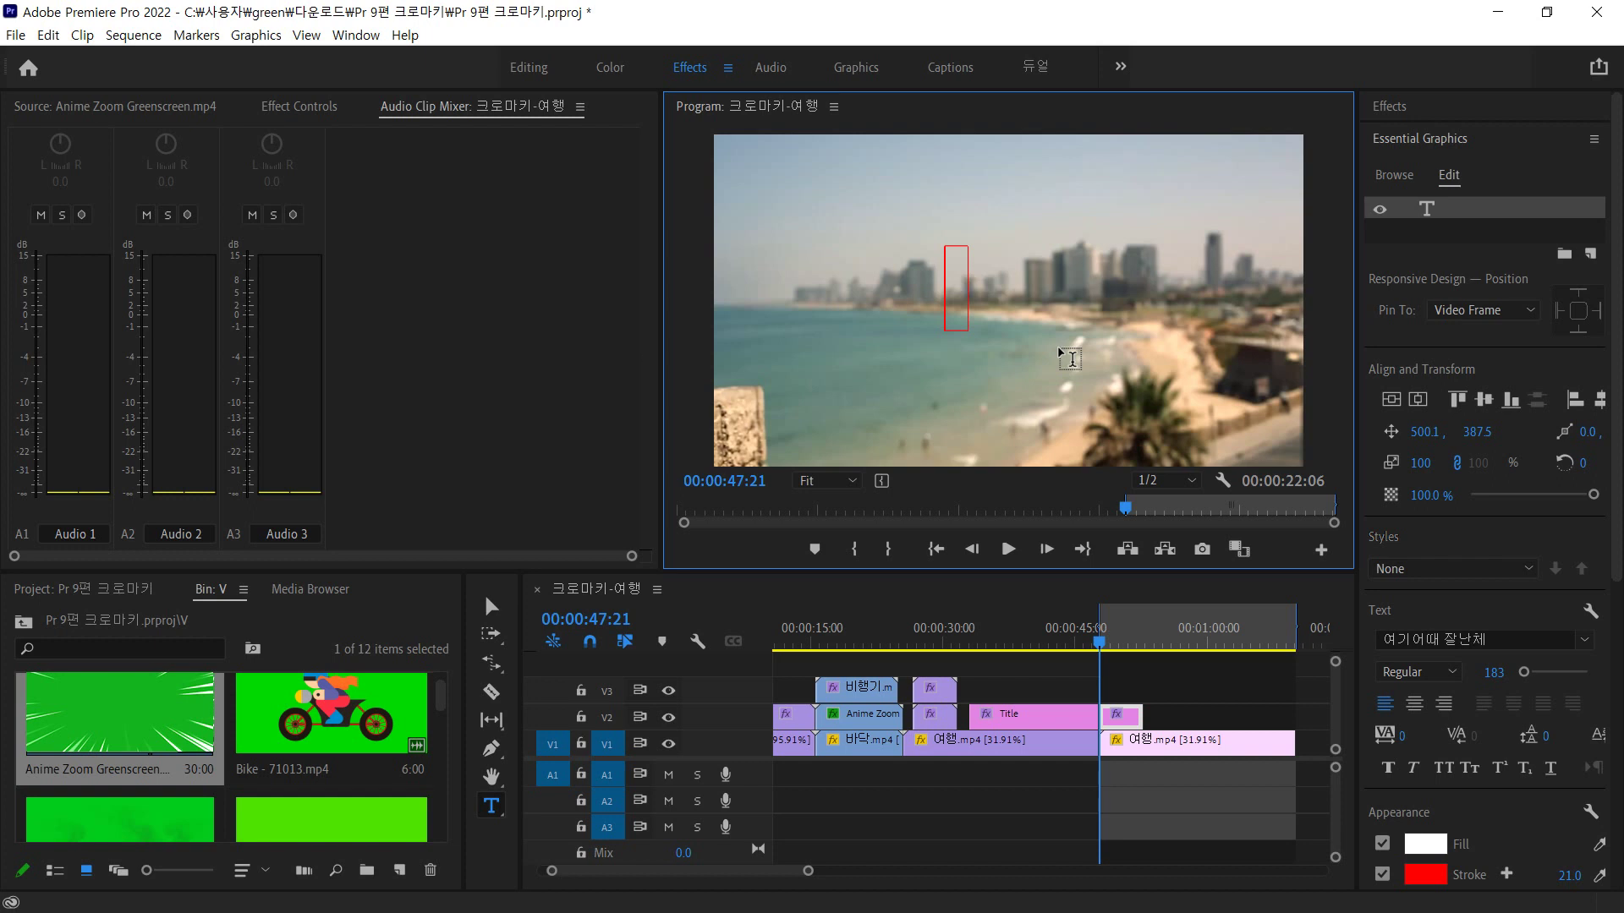
type("in")
key("BackSpace")
key("BackSpace")
type("dl")
key("BackSpace")
key("BackSpace")
type("이런")
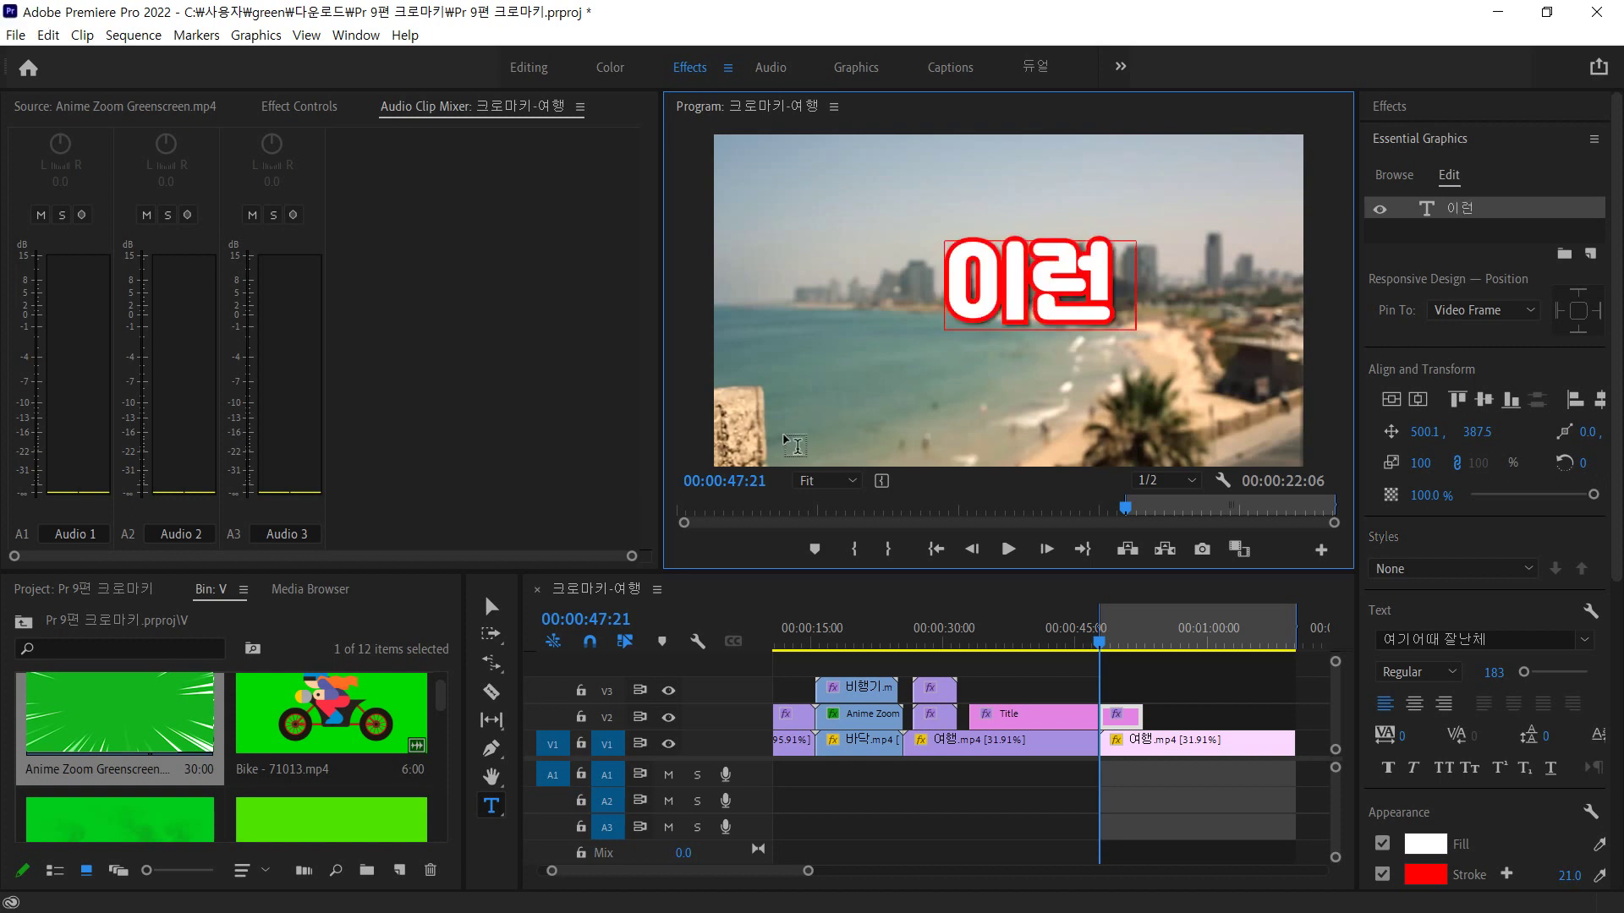
left_click(490, 605)
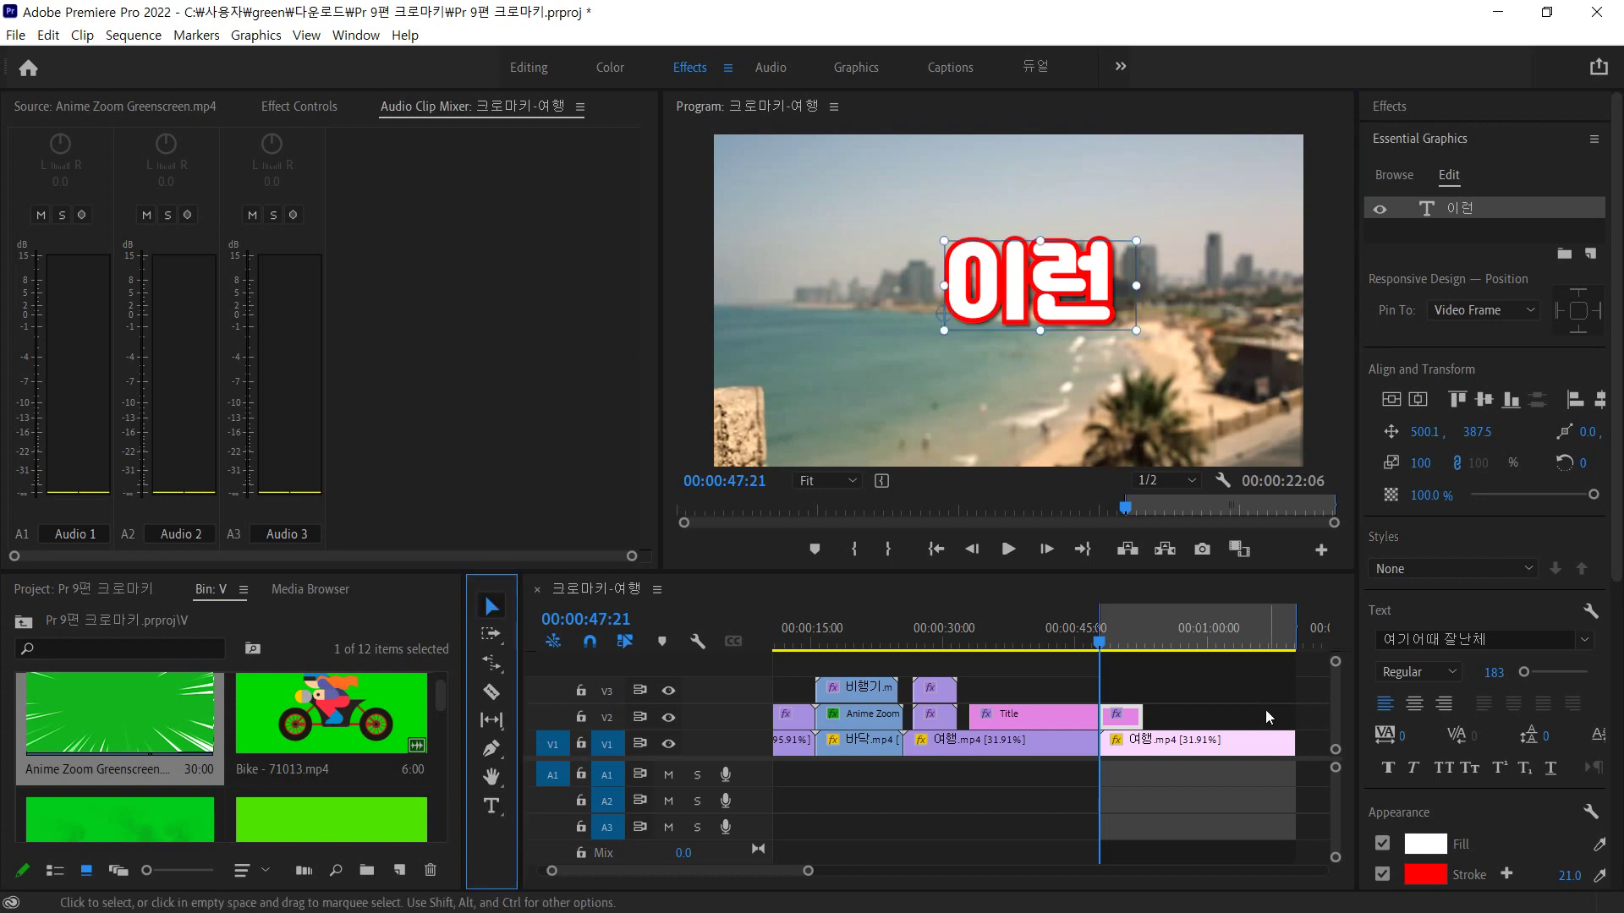
- Set the "이런" text's red stroke width to 37 and apply faux italic
left_click(1554, 879)
left_click_drag(1569, 875, 1583, 875)
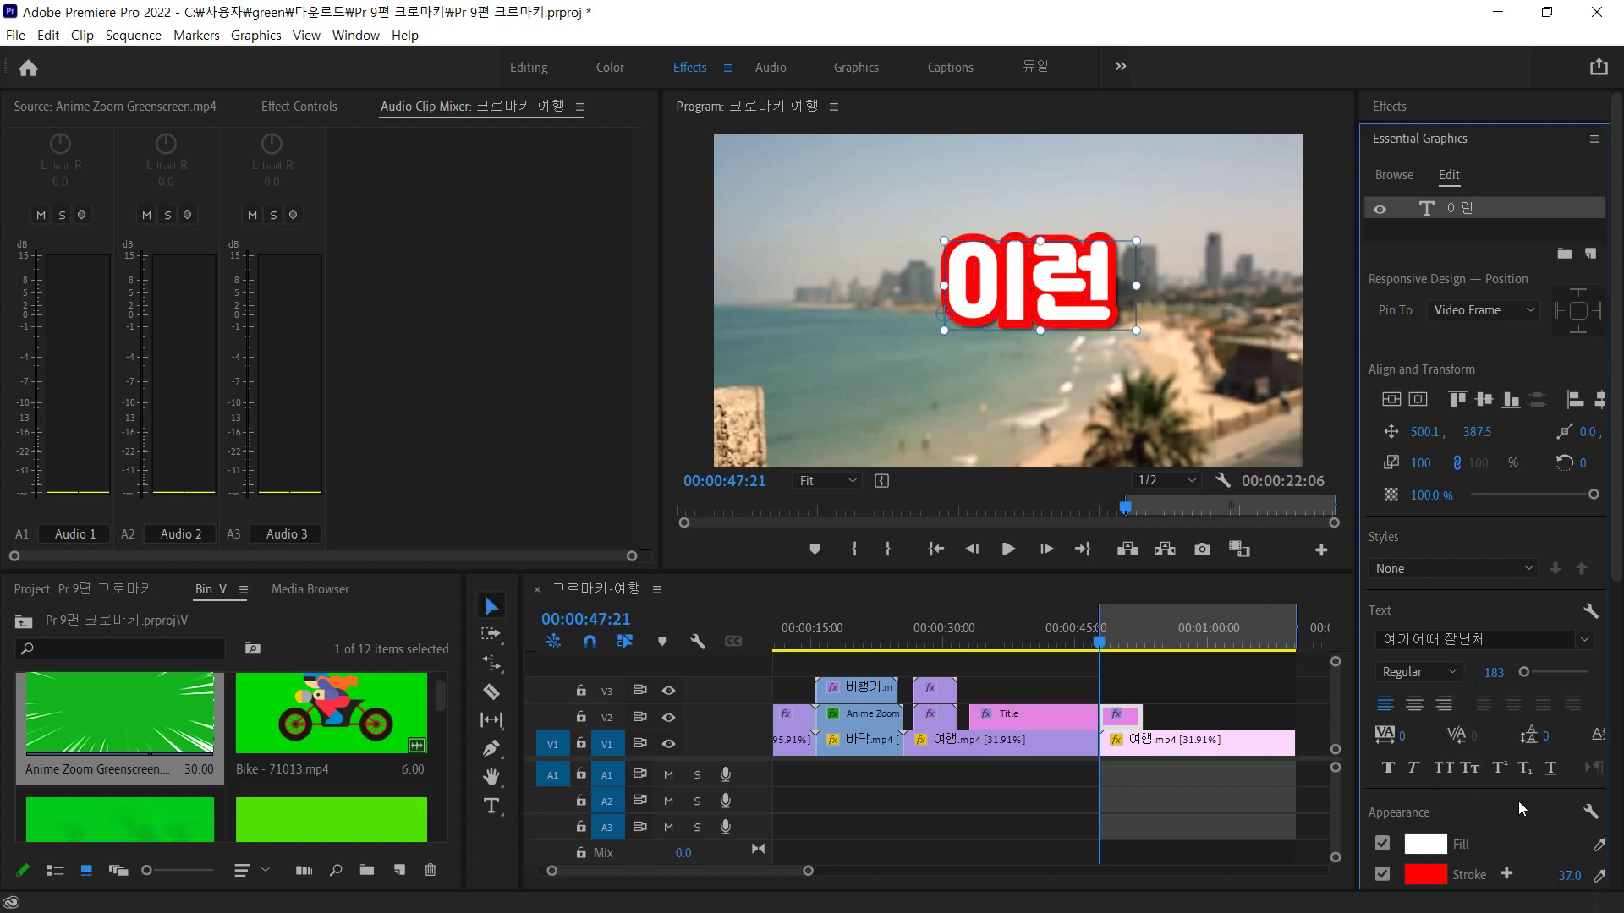
left_click(1415, 769)
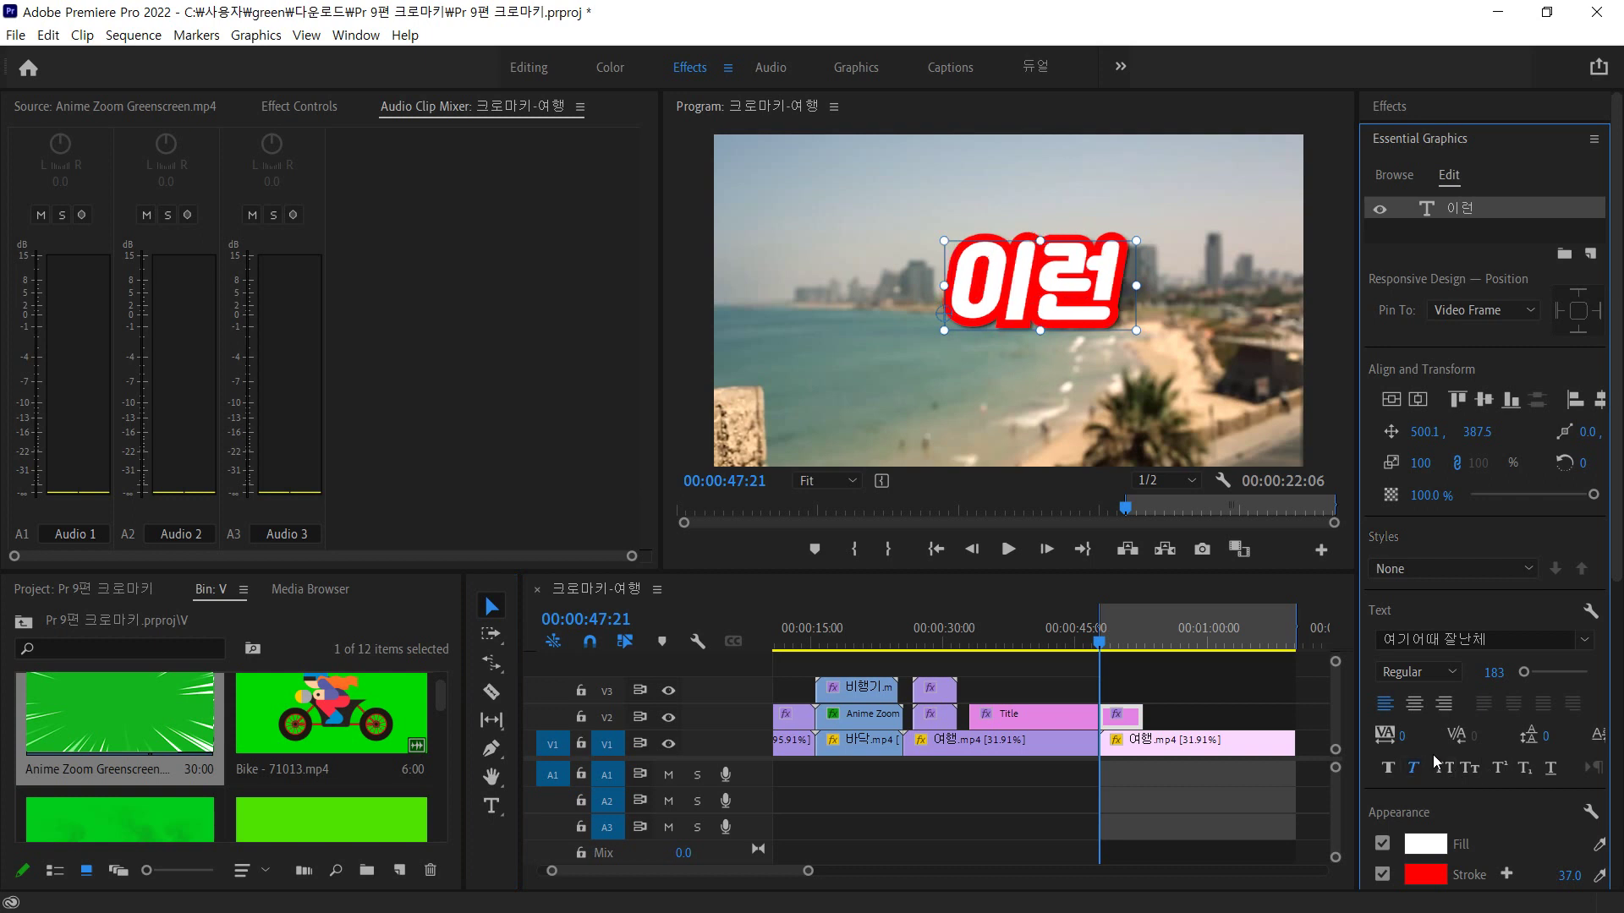
- Reduce the "이런" text's font size to 113 and shift it slightly upward in the frame
left_click_drag(1493, 672, 1447, 673)
mouse_move(1025, 295)
left_mouse_down()
mouse_move(939, 239)
mouse_move(1006, 279)
left_mouse_up()
left_click_drag(1491, 672, 1478, 672)
left_click_drag(1025, 301, 1025, 277)
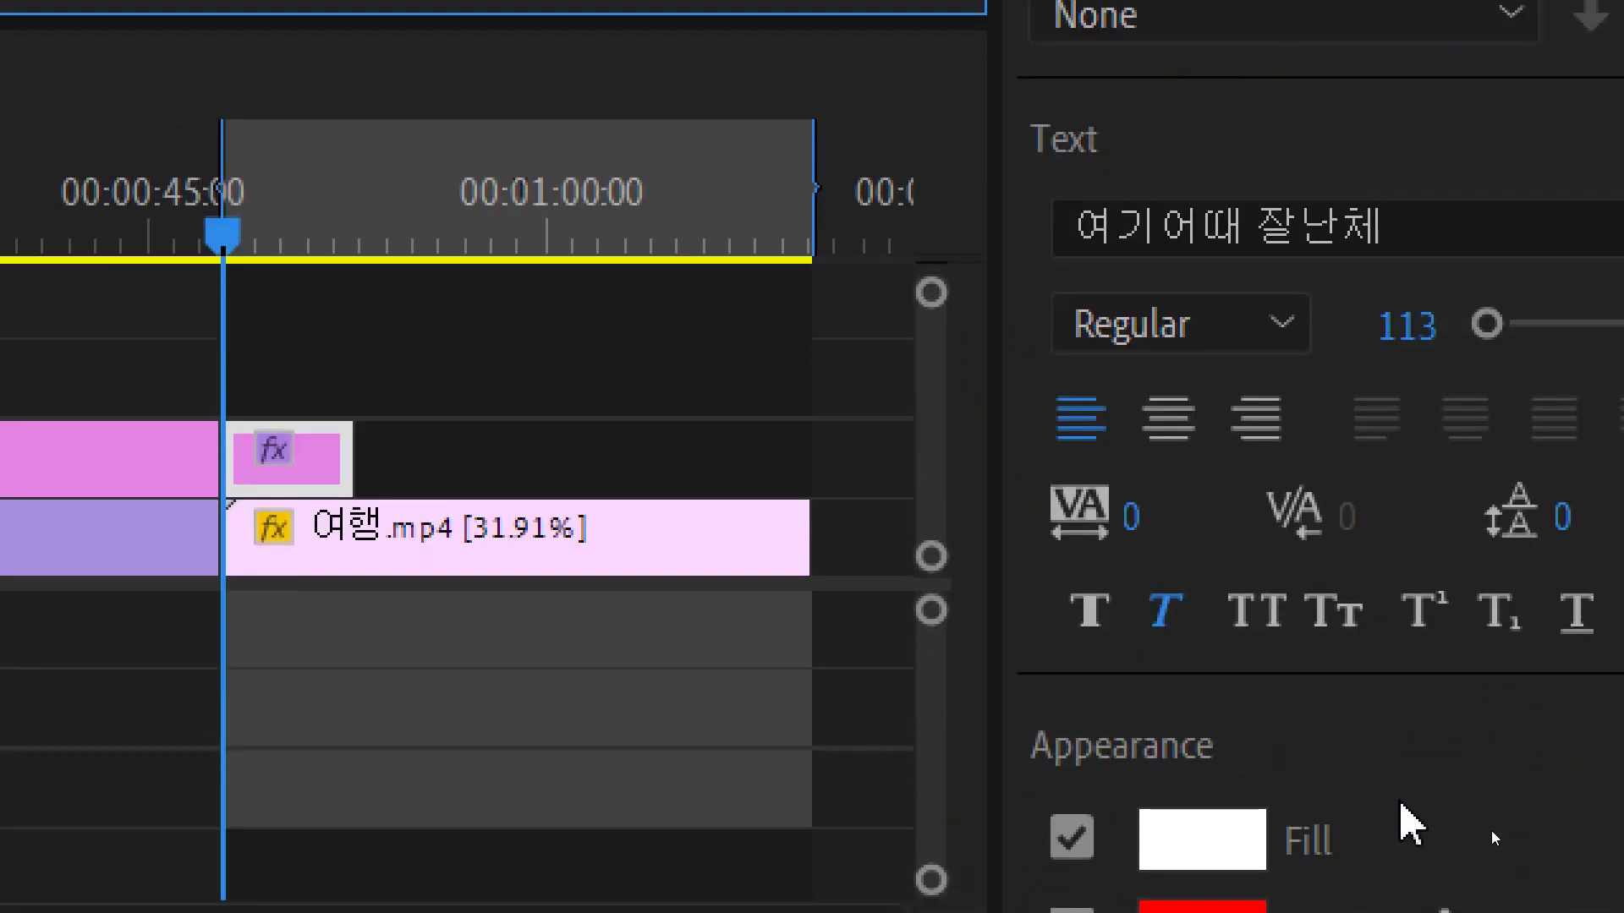
- Set the "이런" text to centre alignment and centre it horizontally in the frame
left_click(1175, 423)
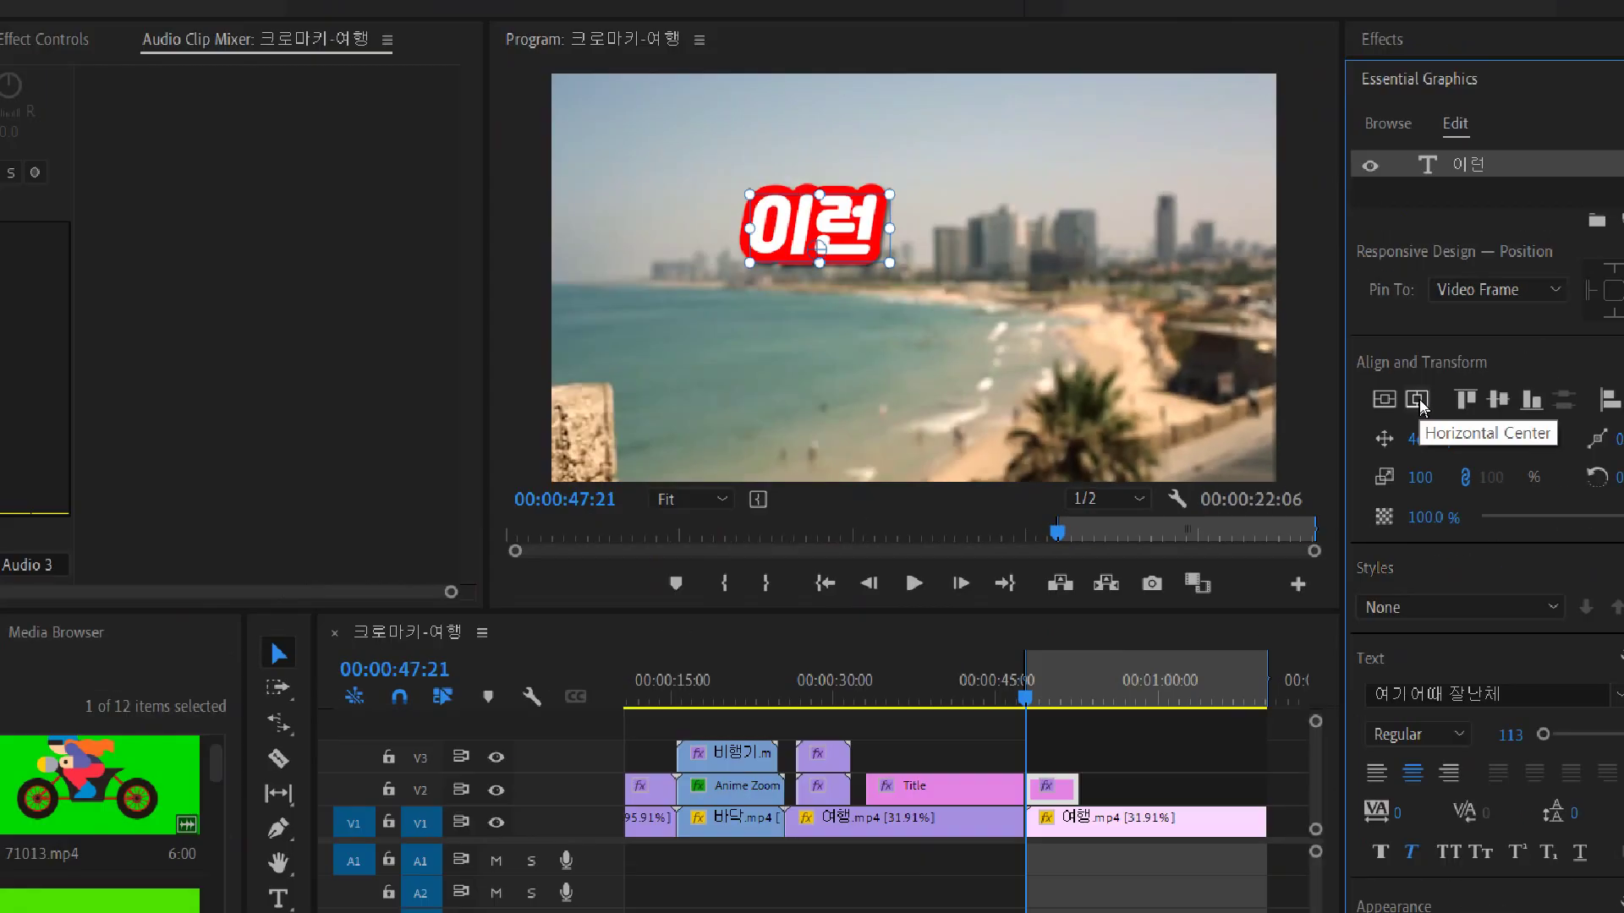
left_click(1184, 145)
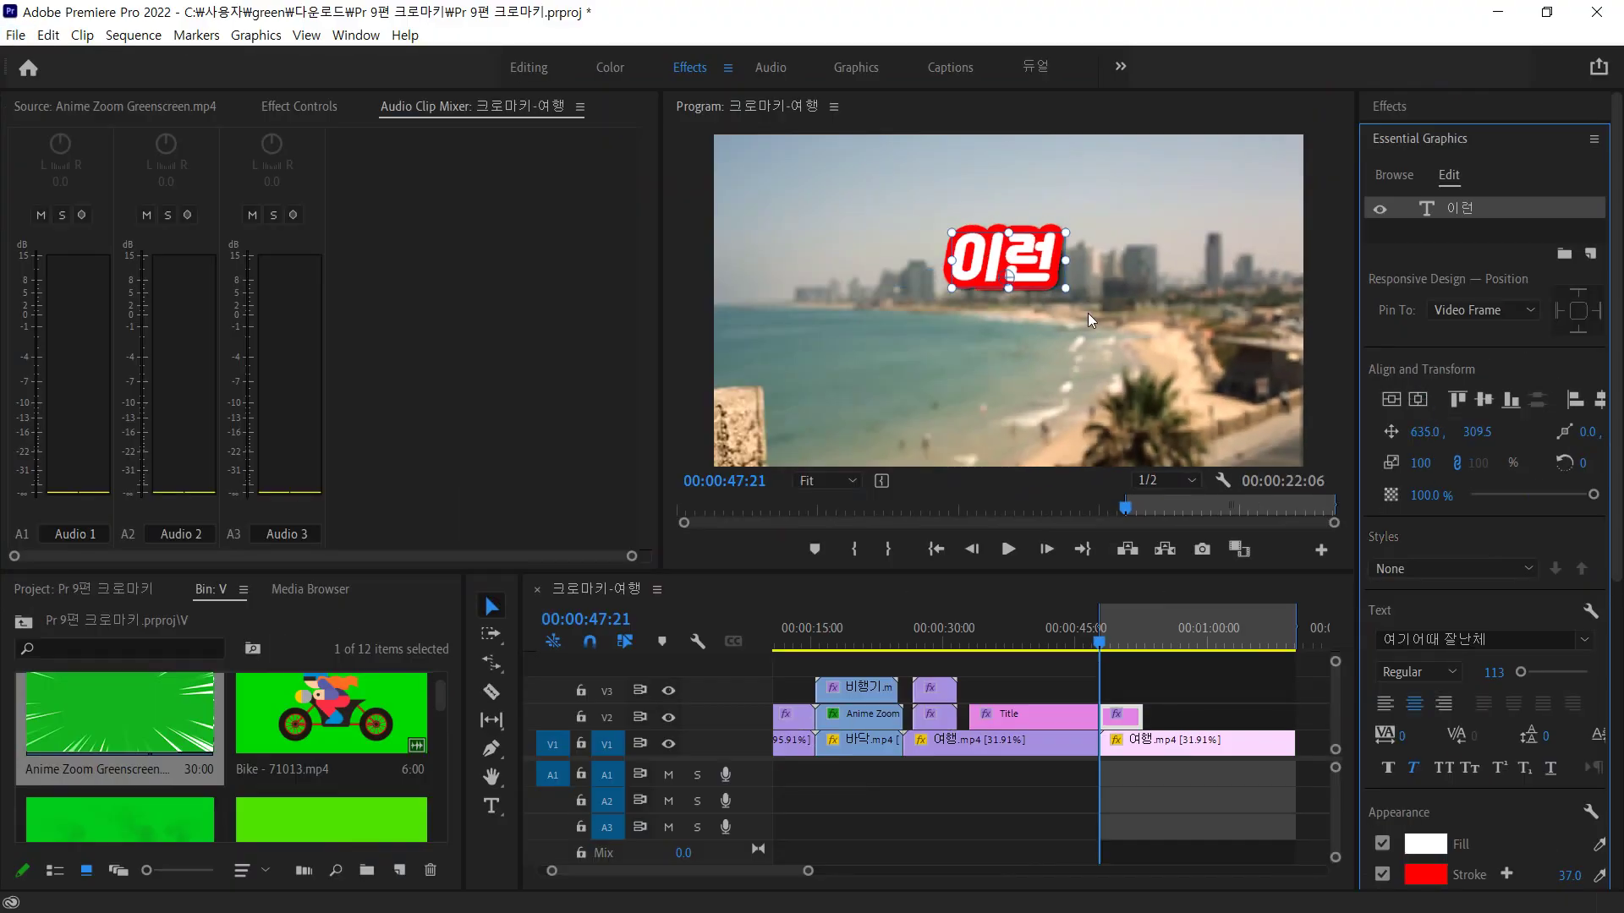
- Set the "이런" text's font size to 96
left_click(1037, 269)
left_click_drag(1493, 674, 1476, 674)
left_click(1033, 269)
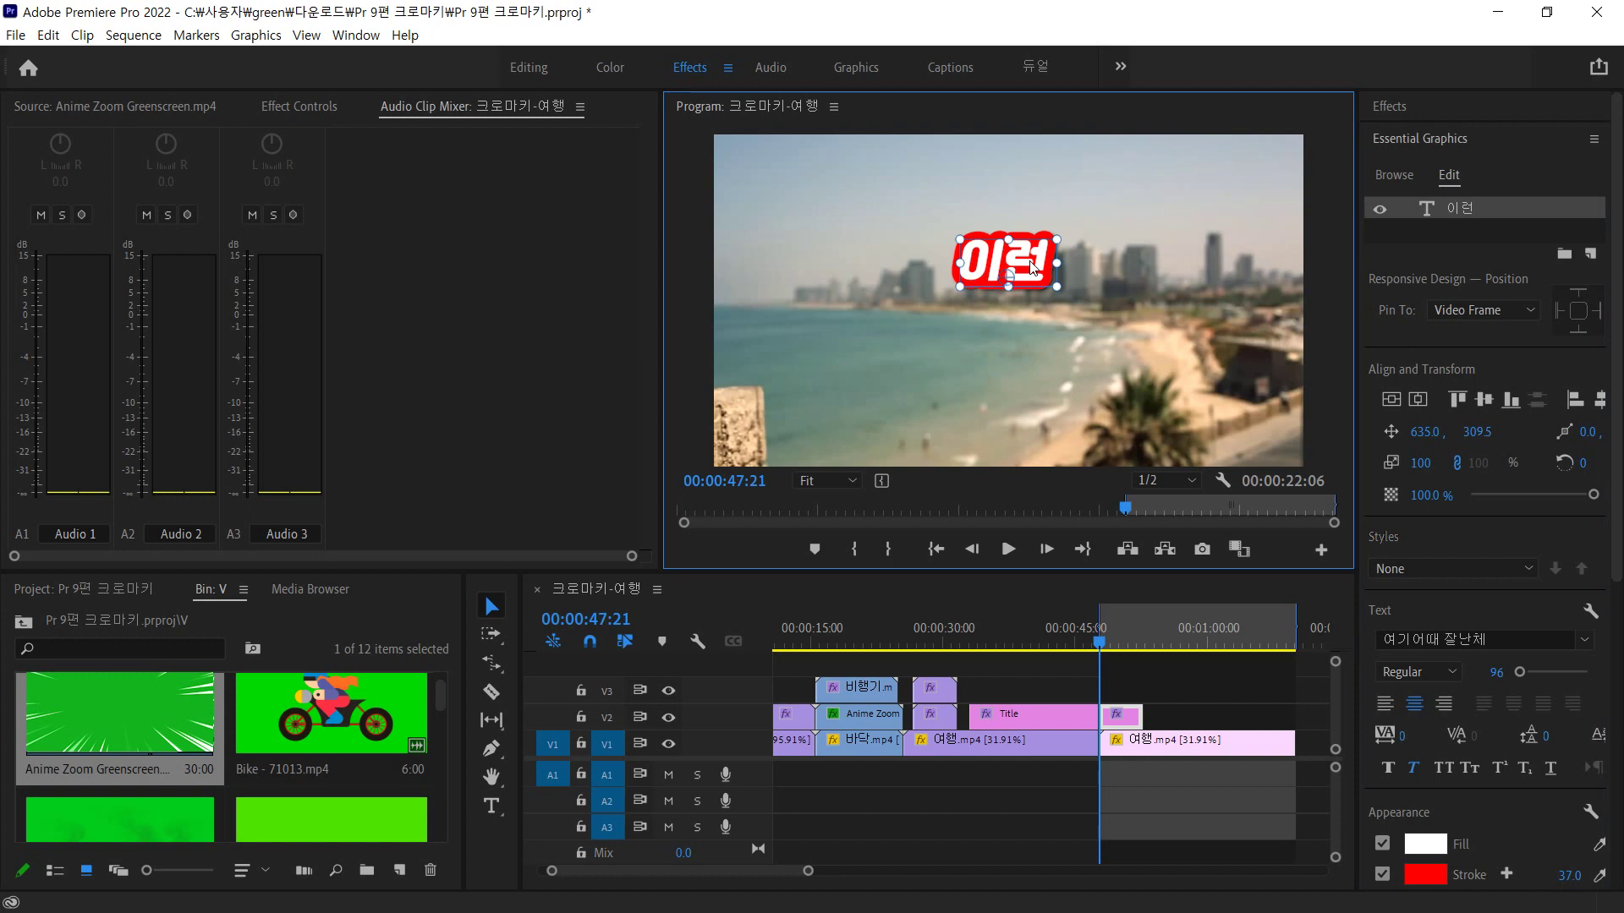
- Add a second text layer reading "멋진게!" below "이런" in the same graphic
key("ctrl+t")
left_click_drag(1125, 283, 977, 336)
double_click(976, 335)
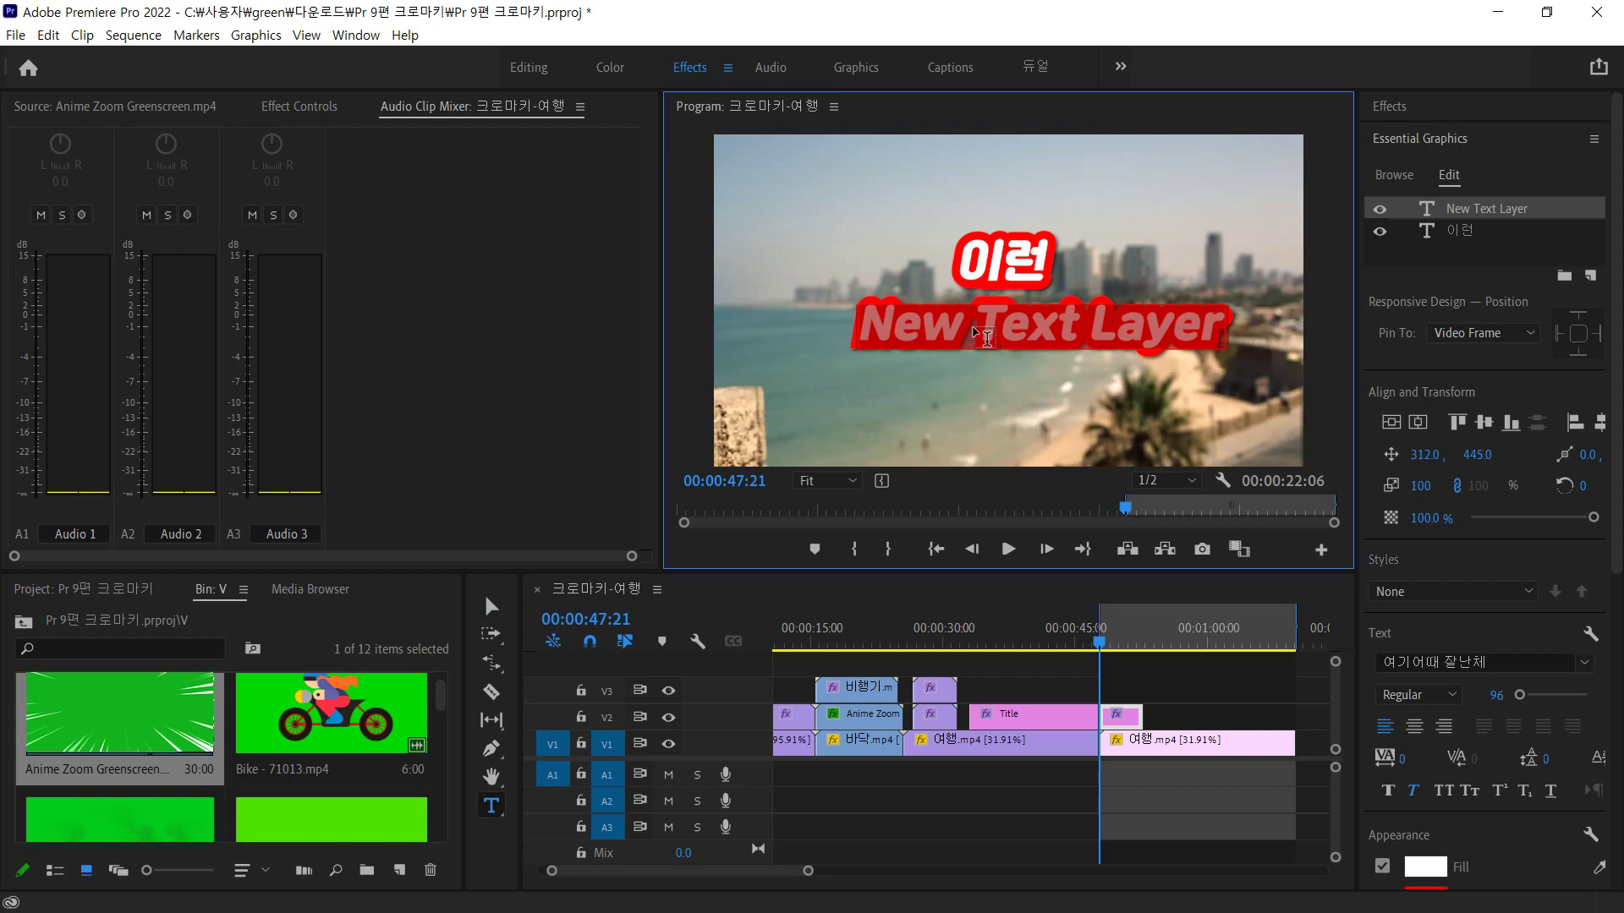
type("멋")
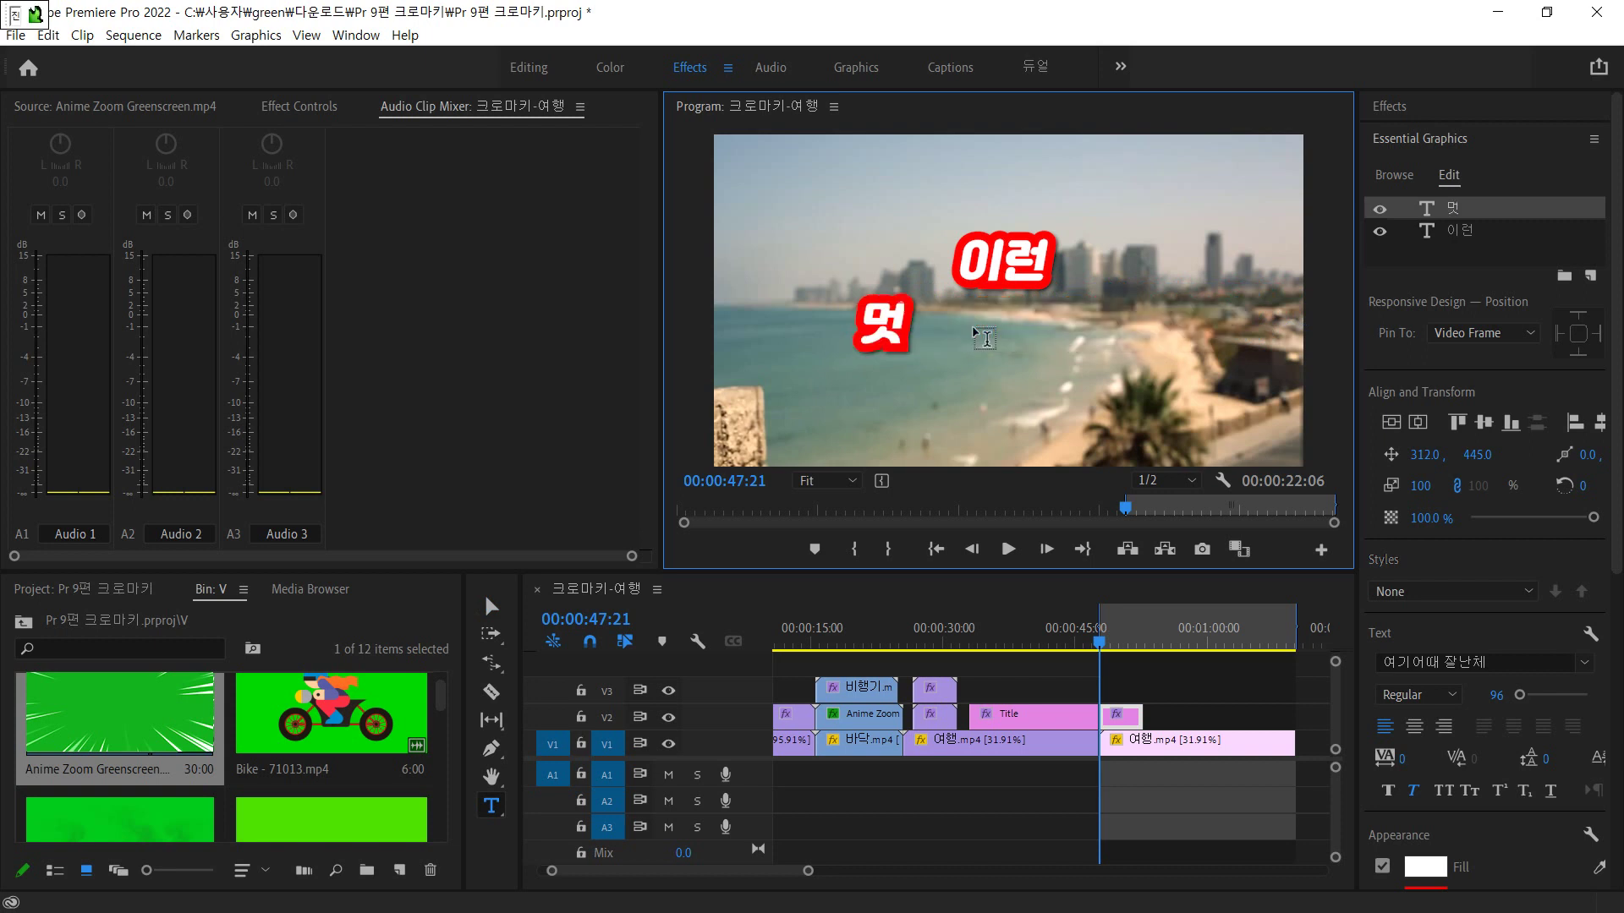
type("진")
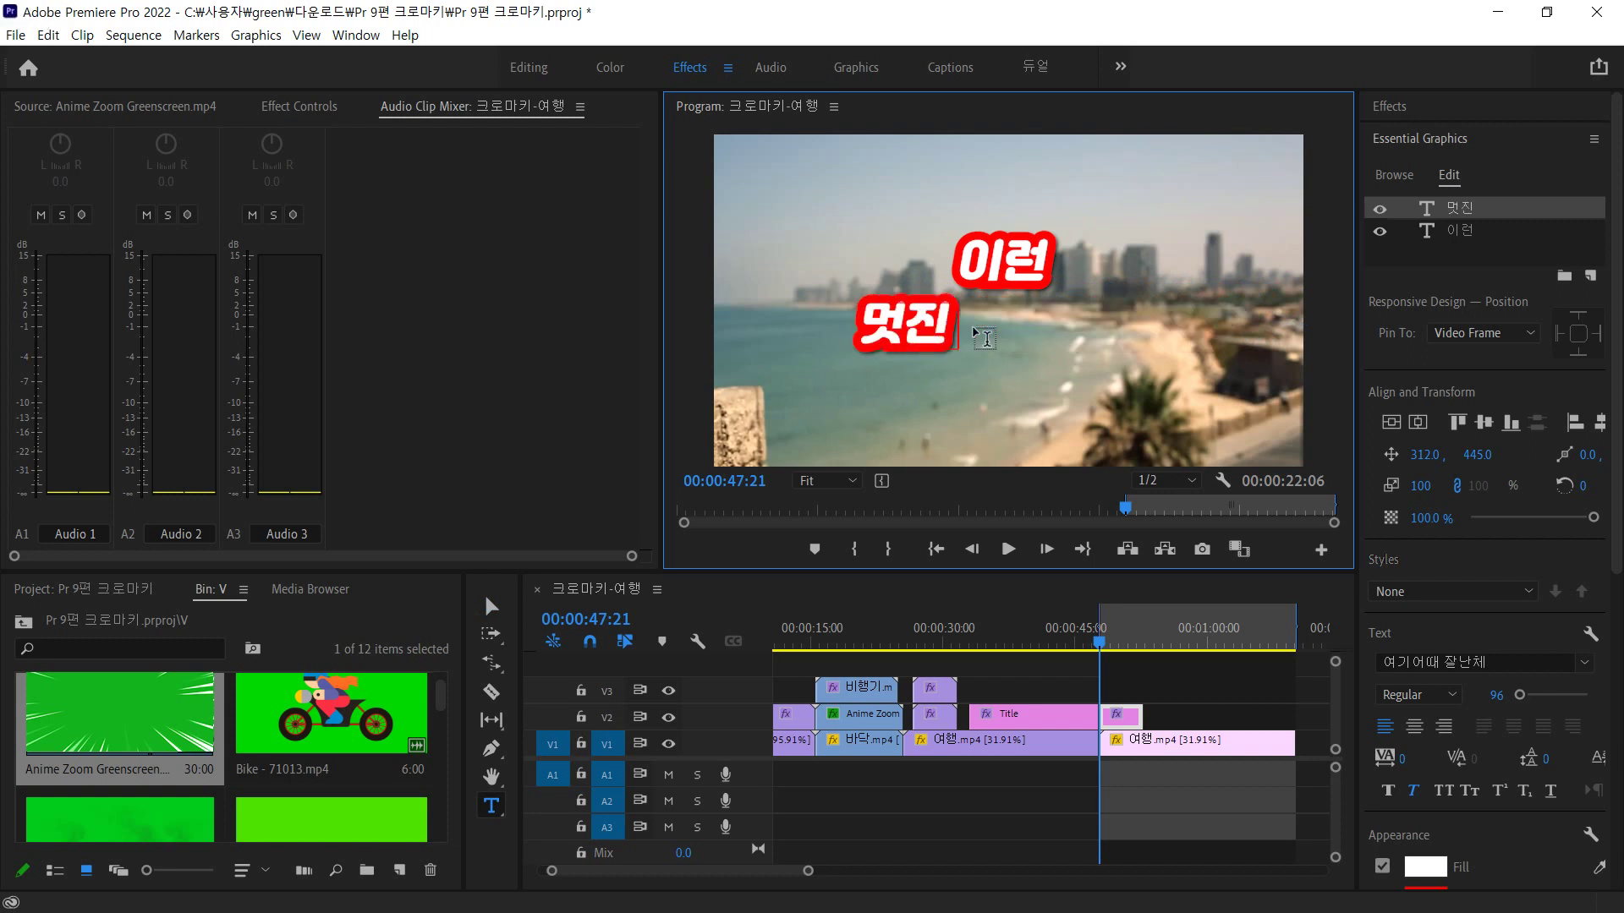
key("BackSpace")
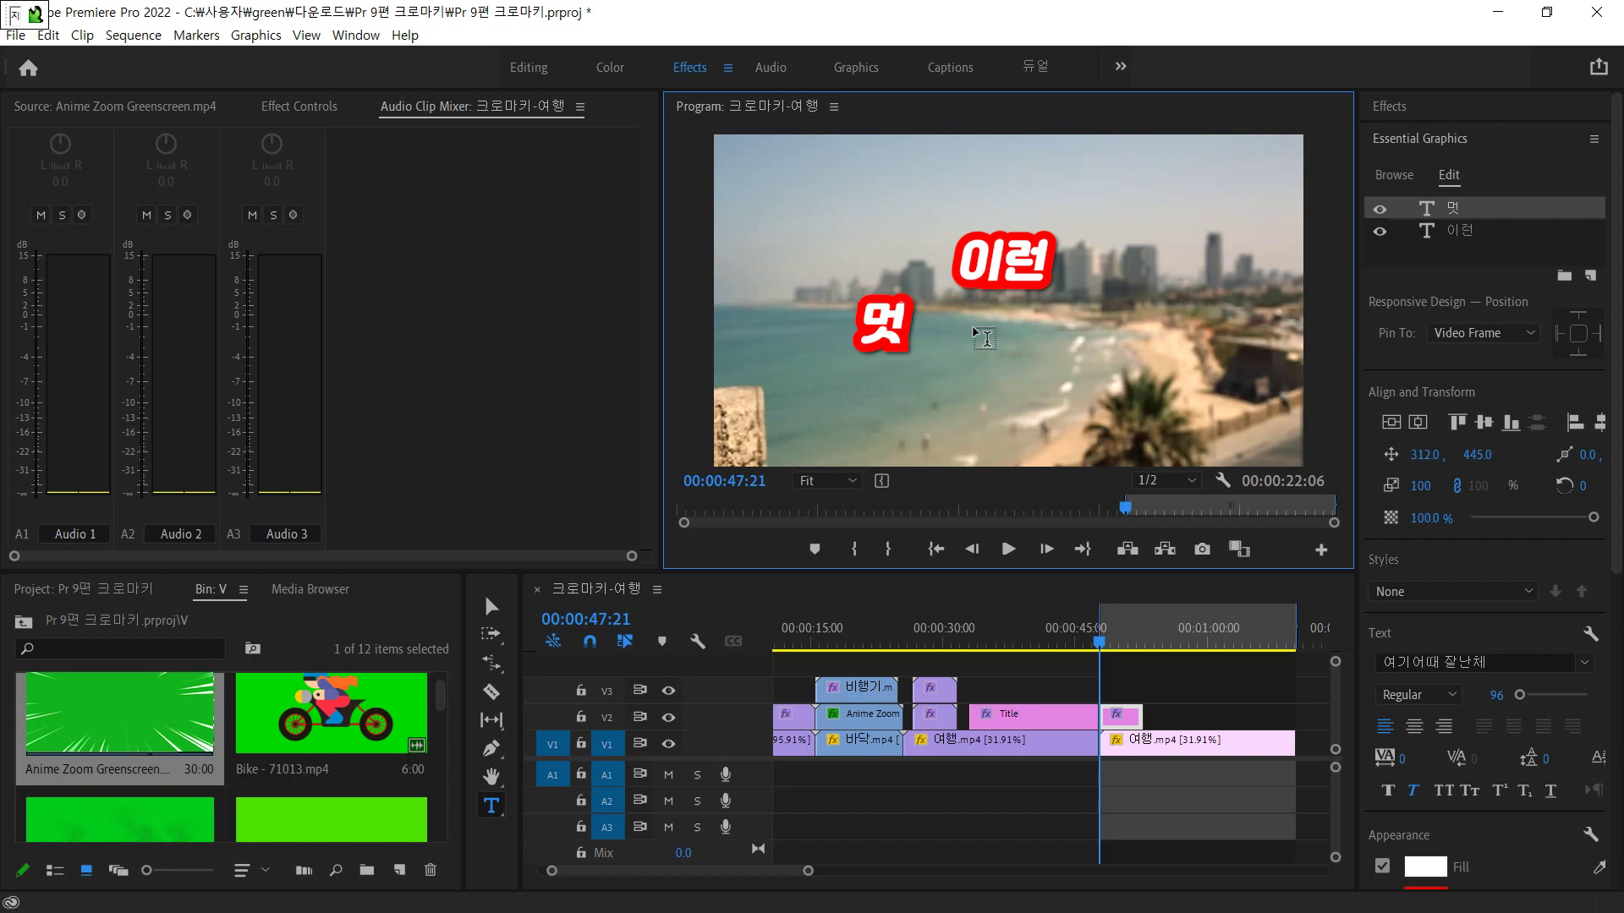
type("진게!")
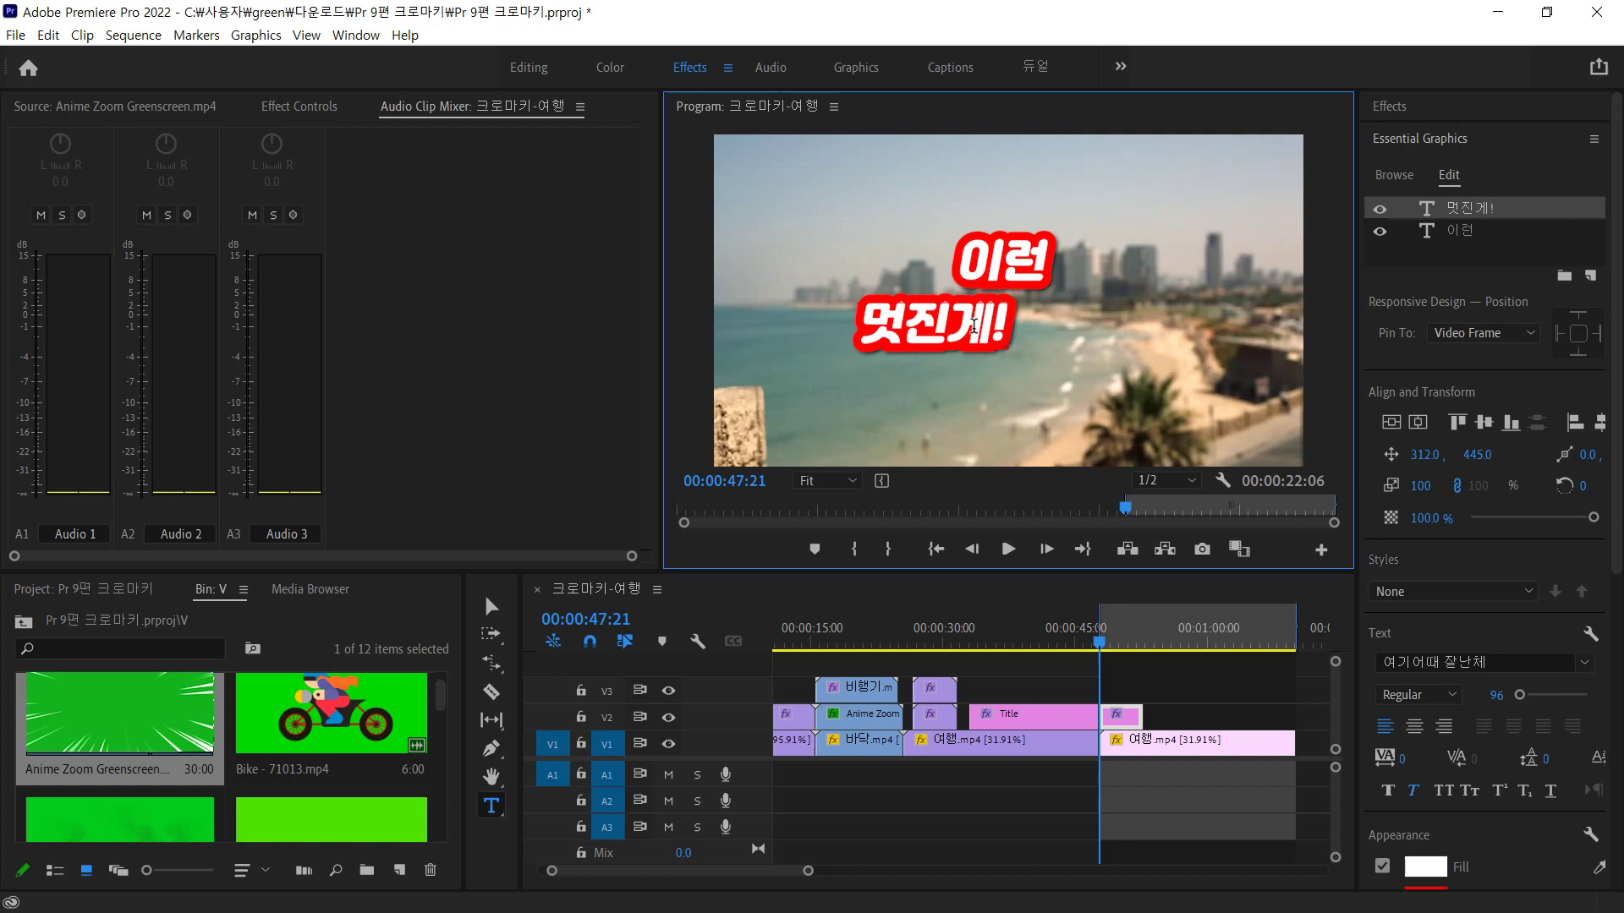
left_click(493, 608)
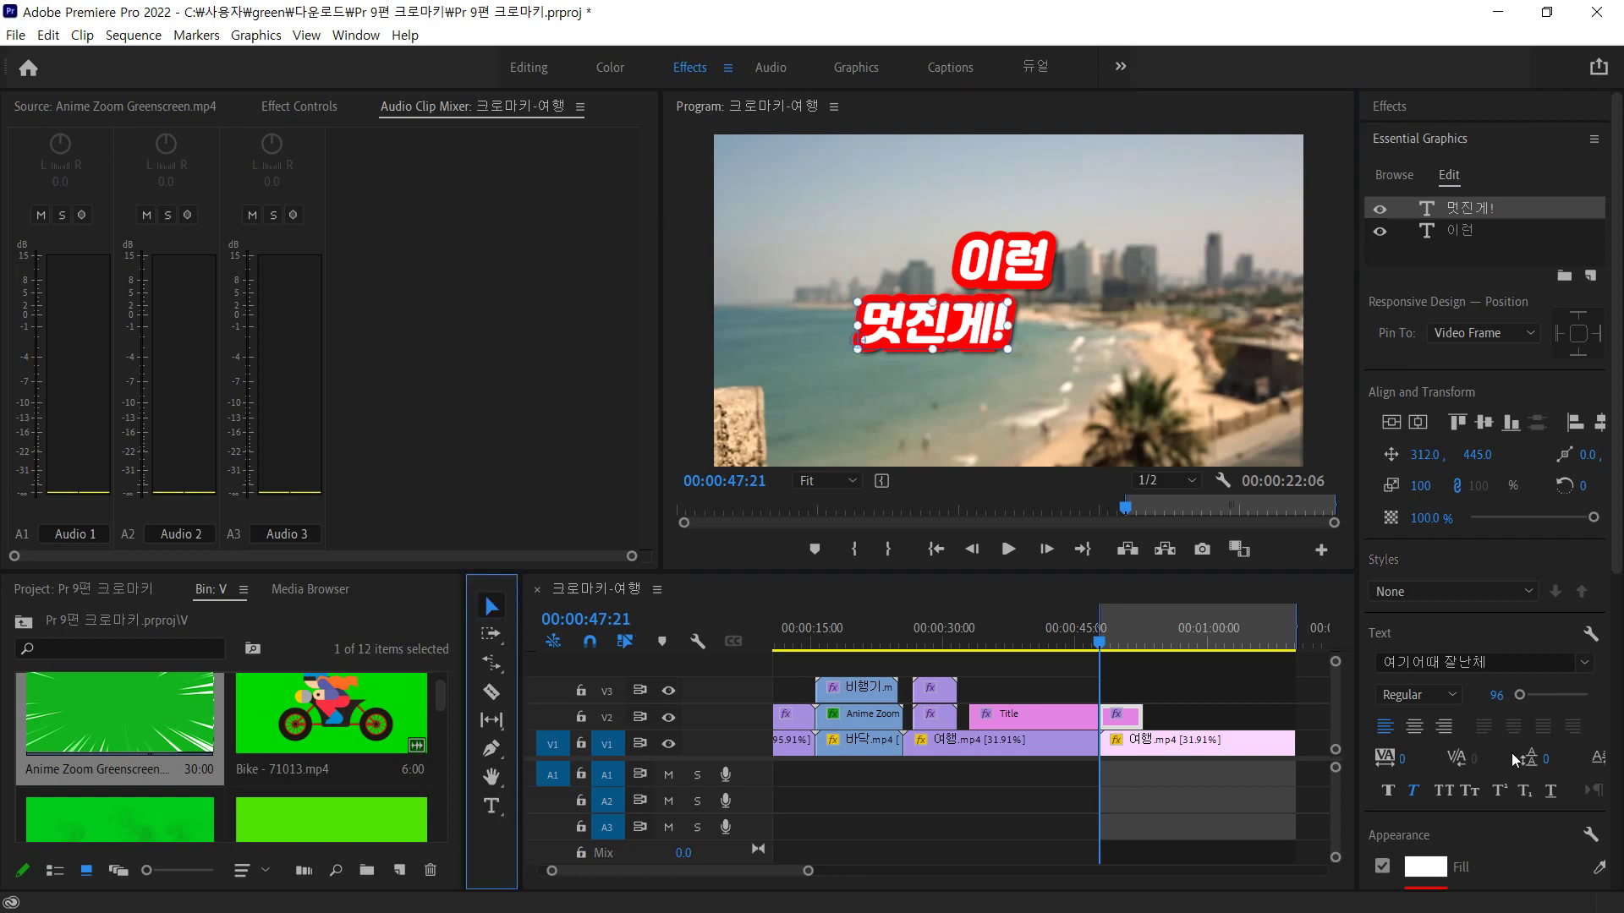
- Enlarge the "멋진게!" text to font size 140 and shift it right beneath "이런"
scroll(1519, 697, "up", 4)
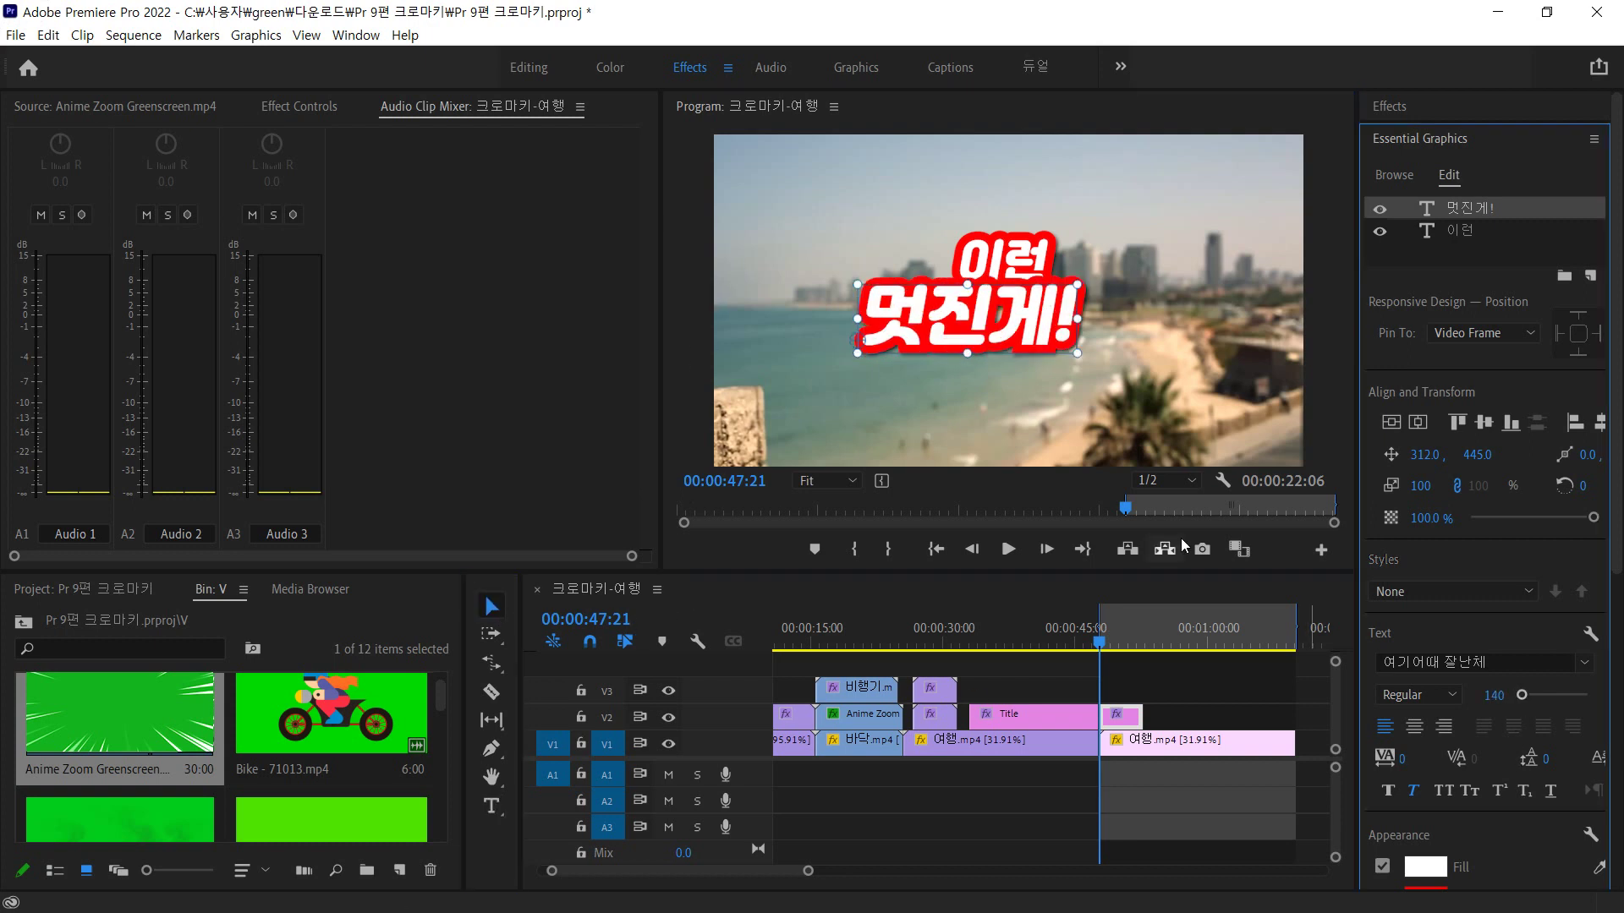
left_click_drag(1026, 321, 1083, 322)
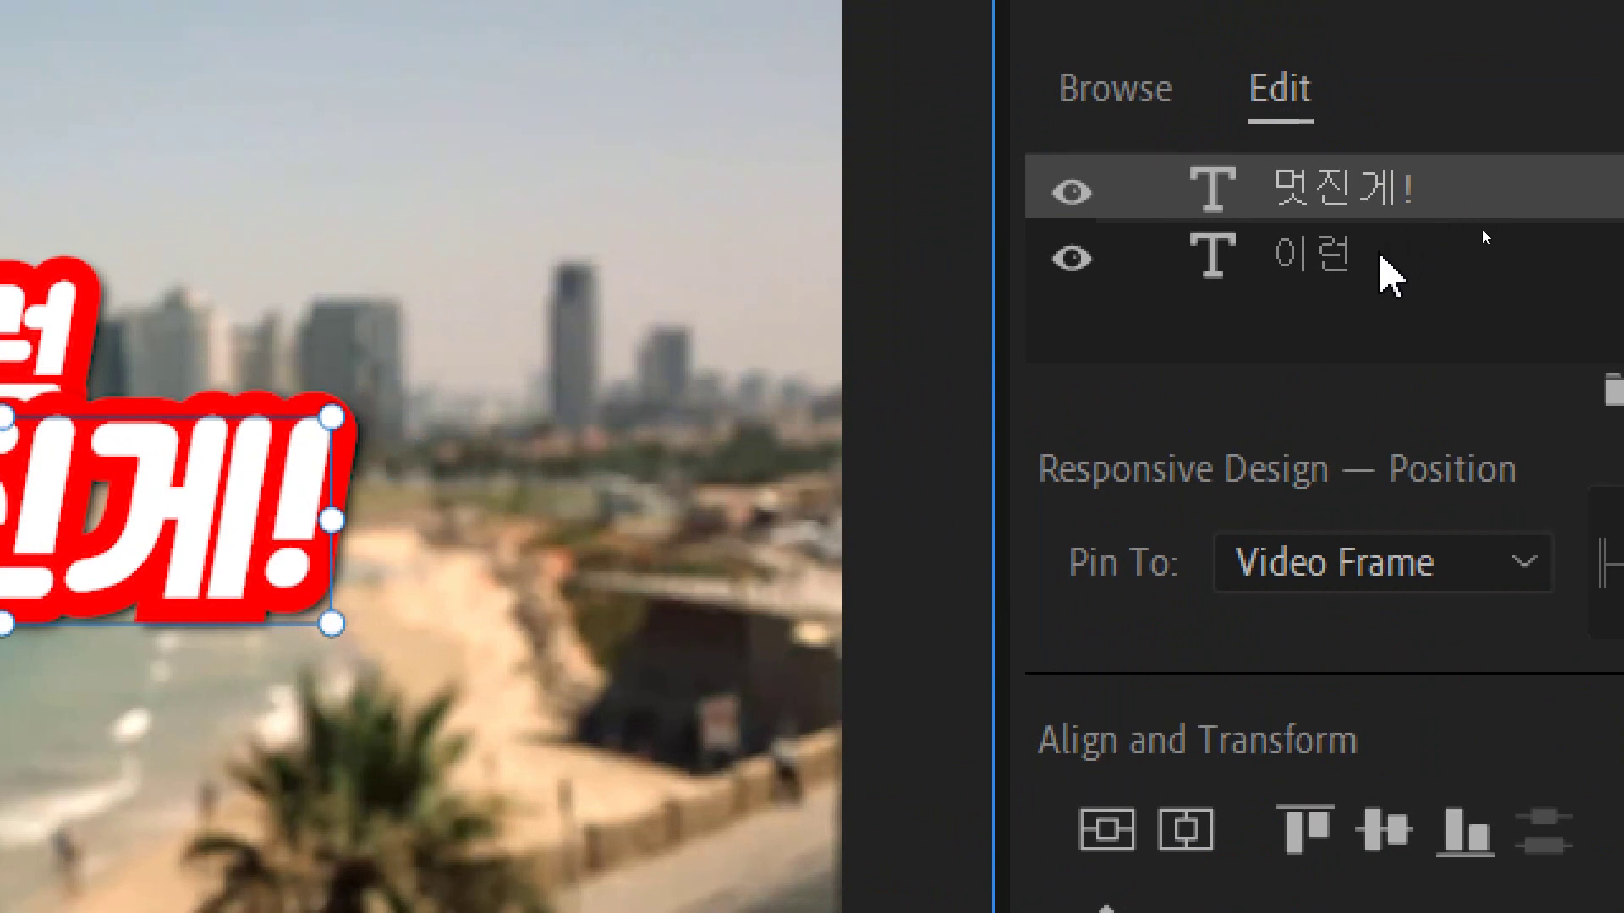
- Group the "멋진게!" and "이런" text layers together
left_click(1379, 254, "ctrl")
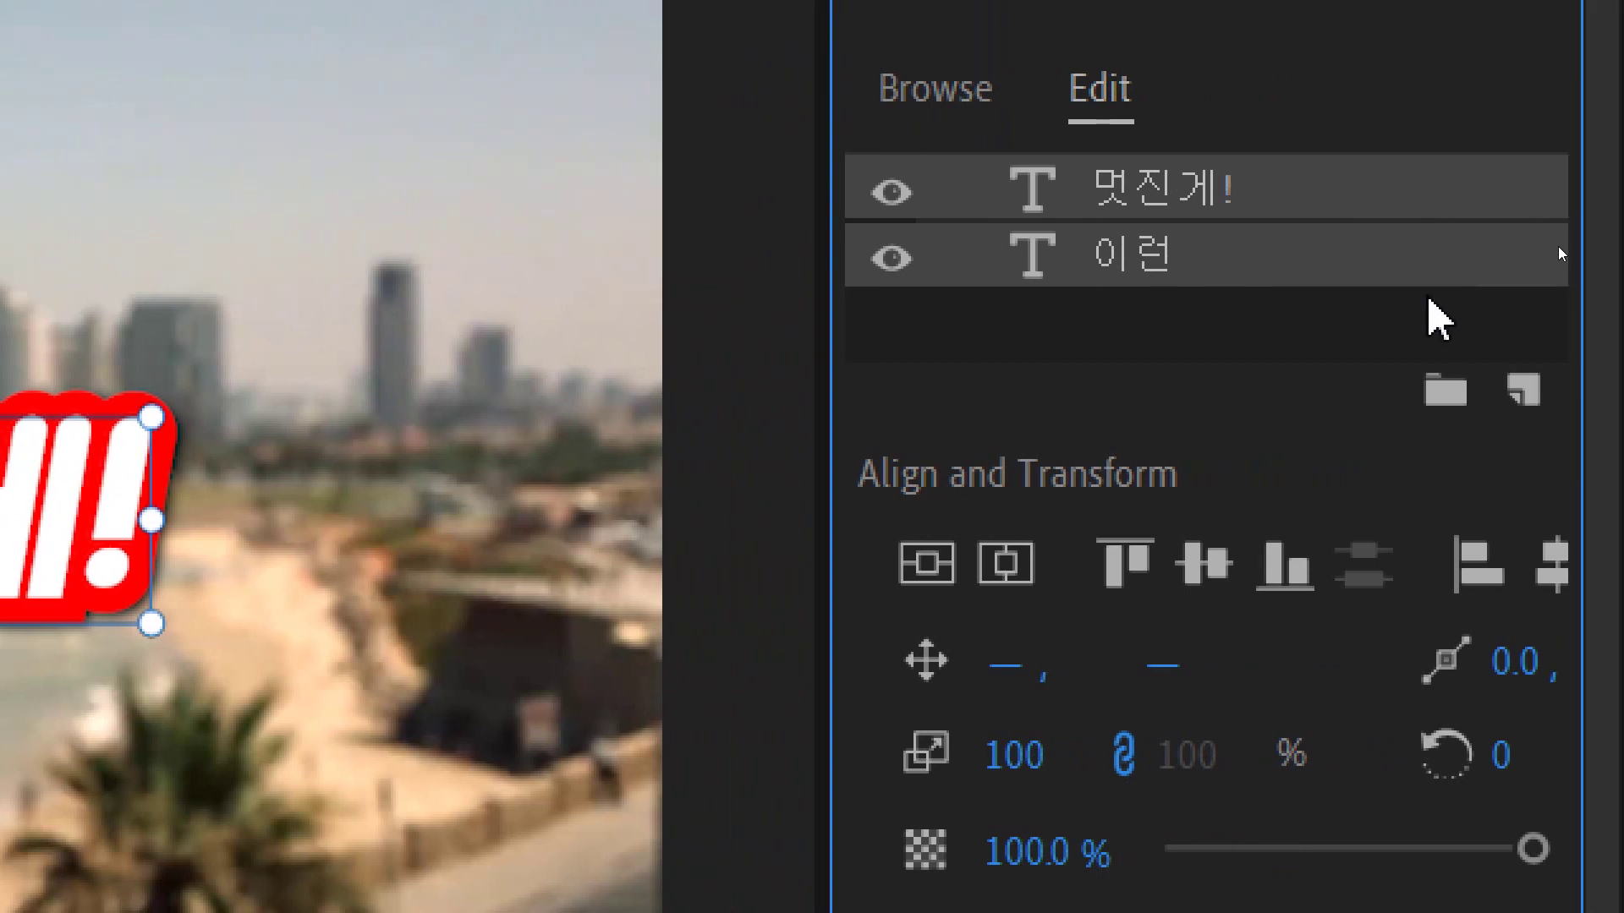
left_click(1445, 391)
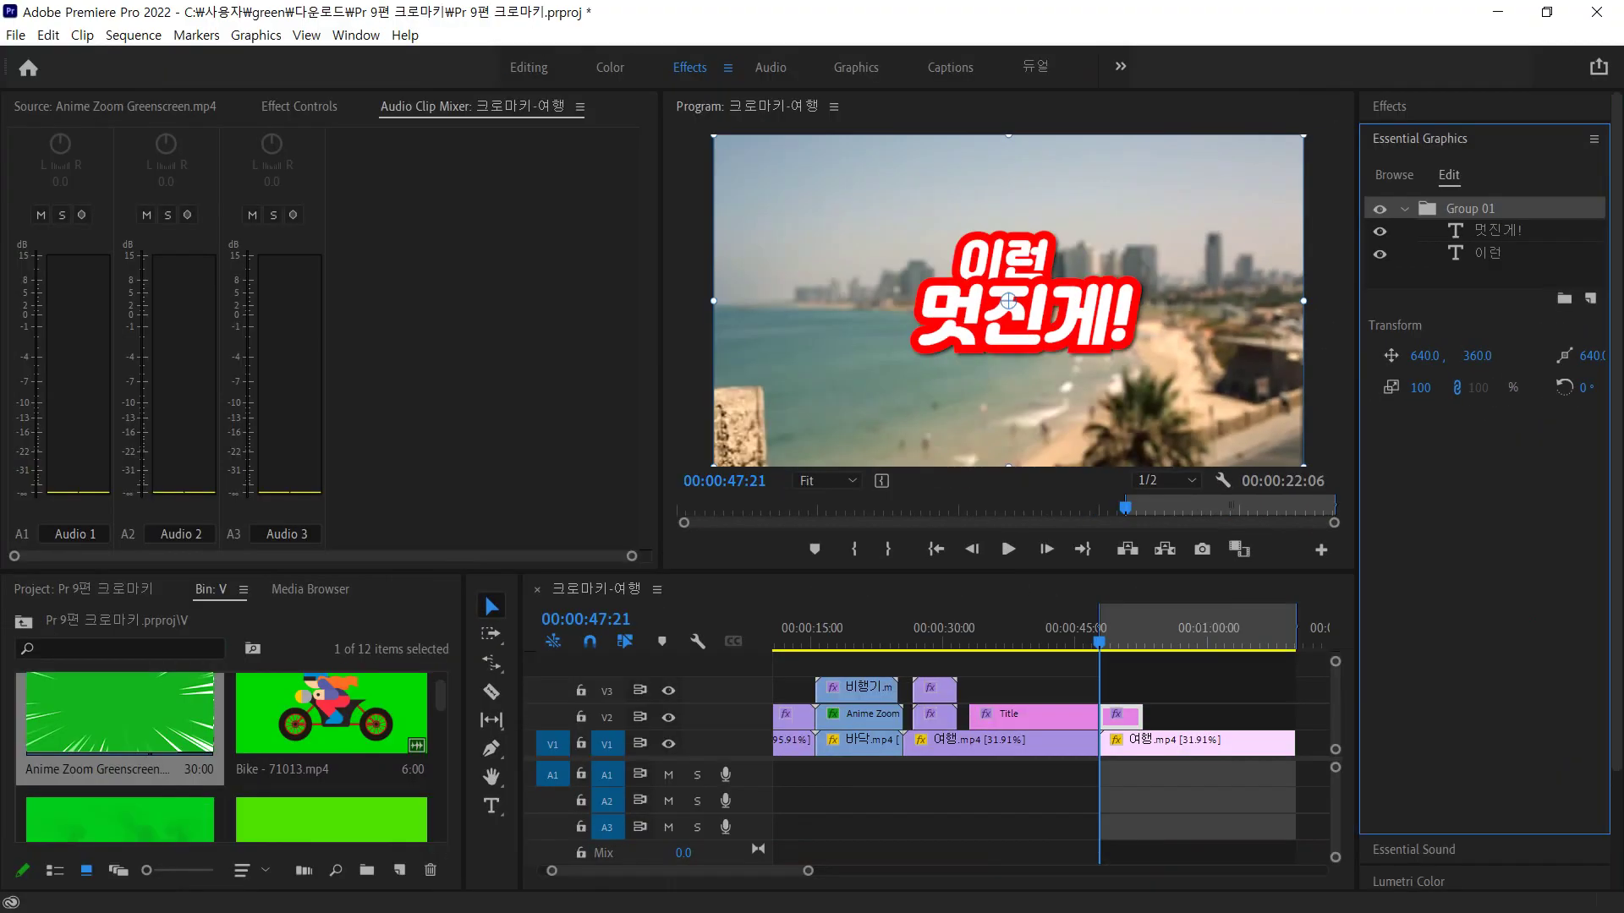
- Rotate the text group to -15° and move it to position 587.2, 382.9
left_click_drag(1503, 744, 1475, 744)
left_click_drag(1586, 387, 1579, 388)
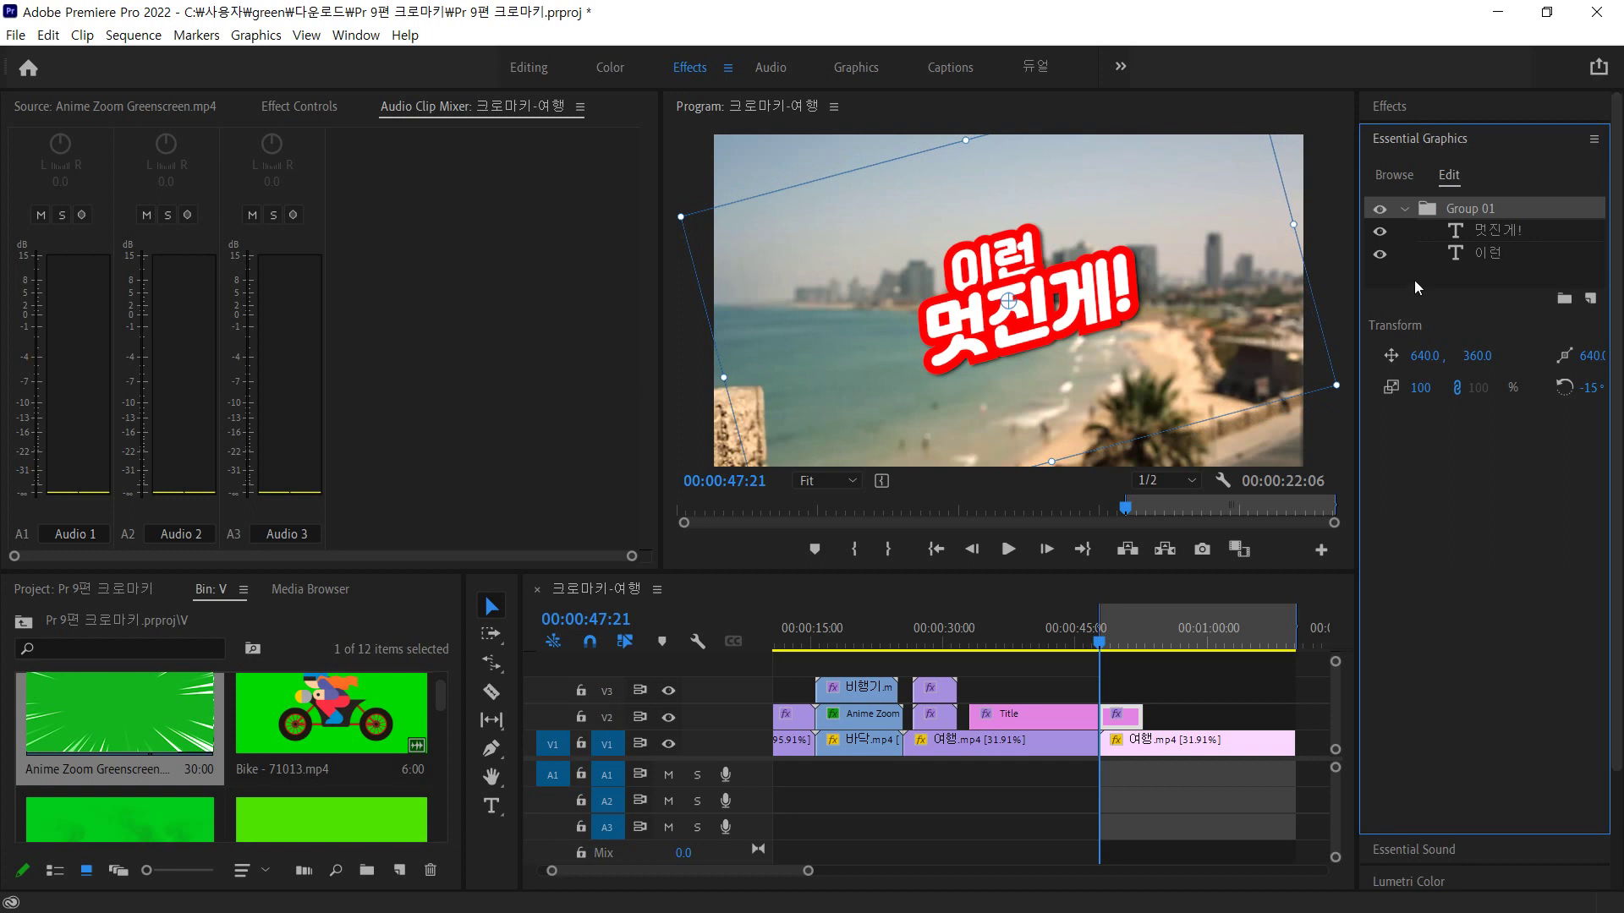
left_click_drag(1115, 301, 1086, 308)
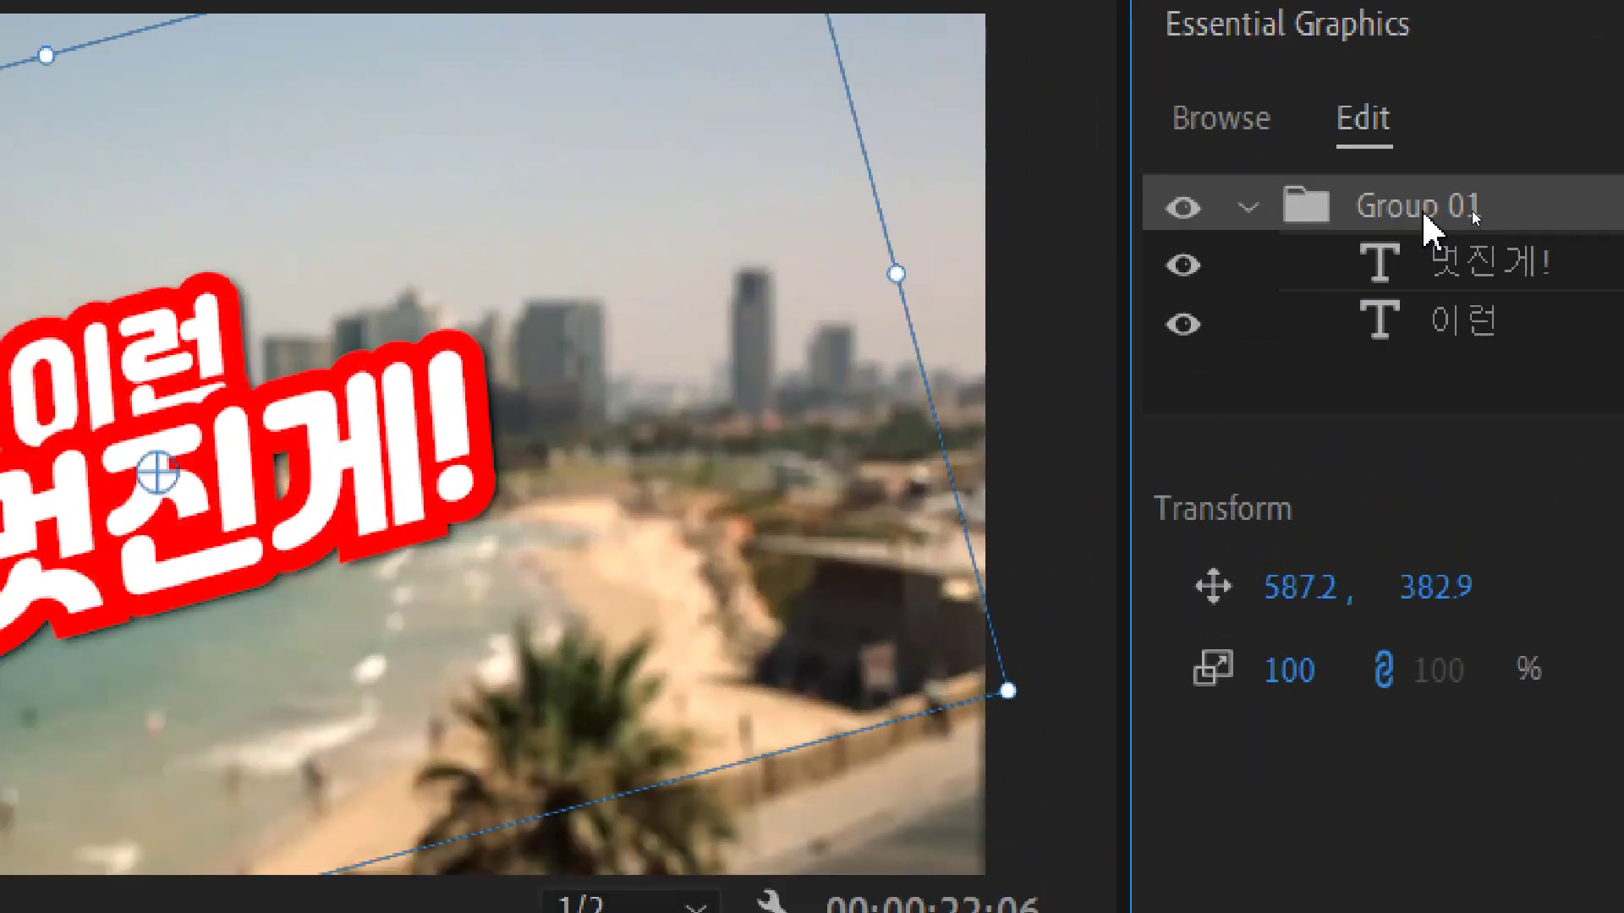
- Rename the text group as "Title" and collapse it in the layer list
double_click(1472, 209)
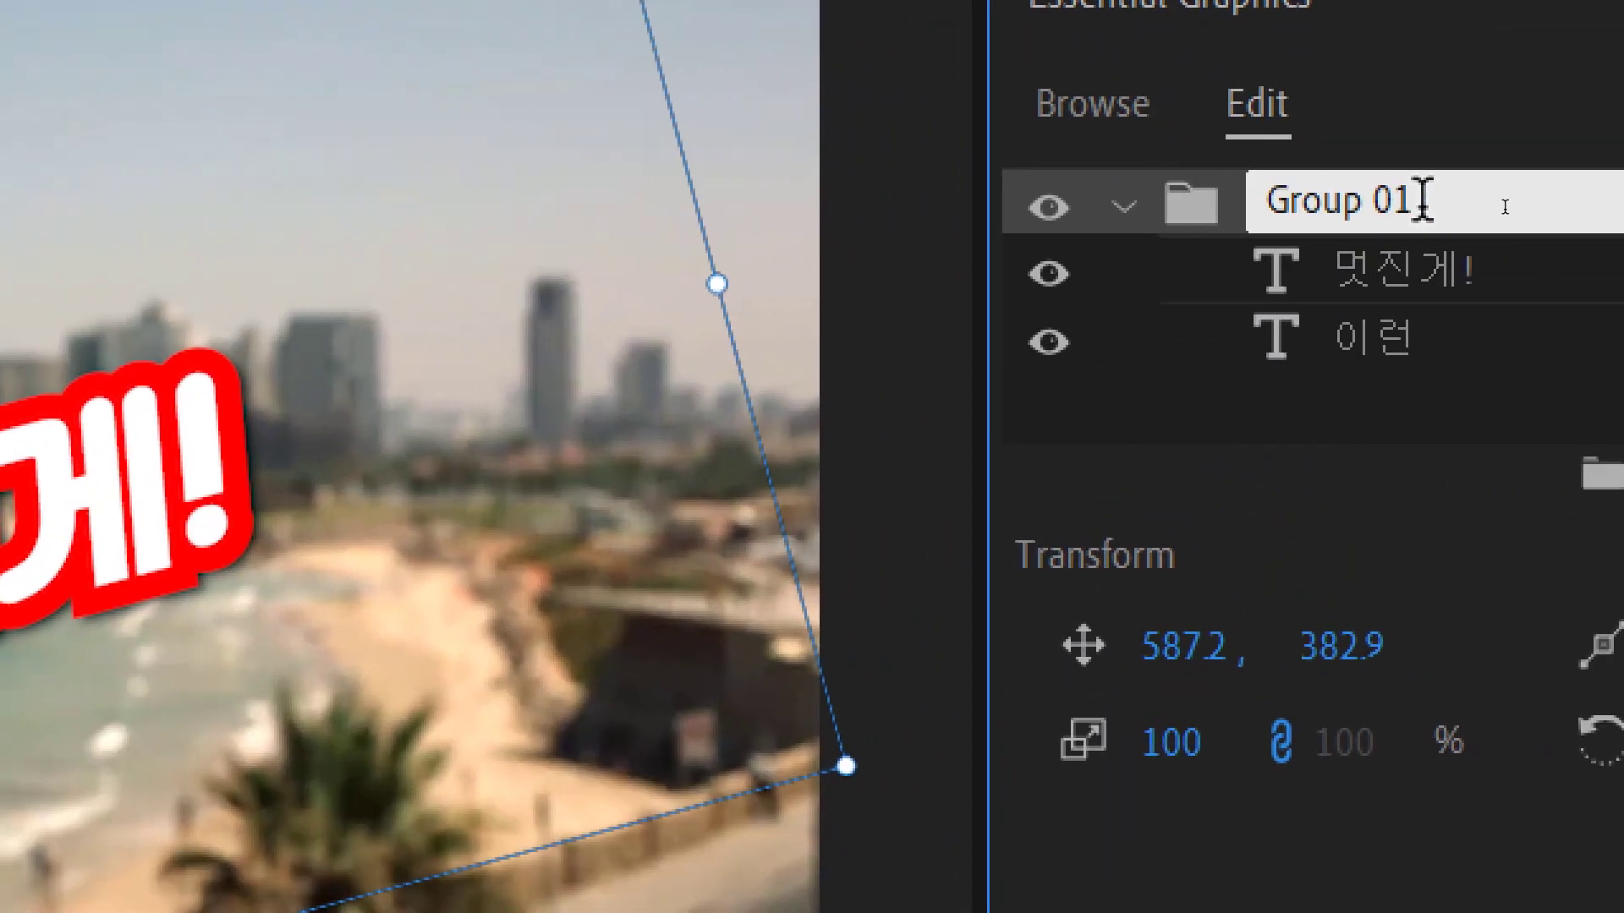
type("t")
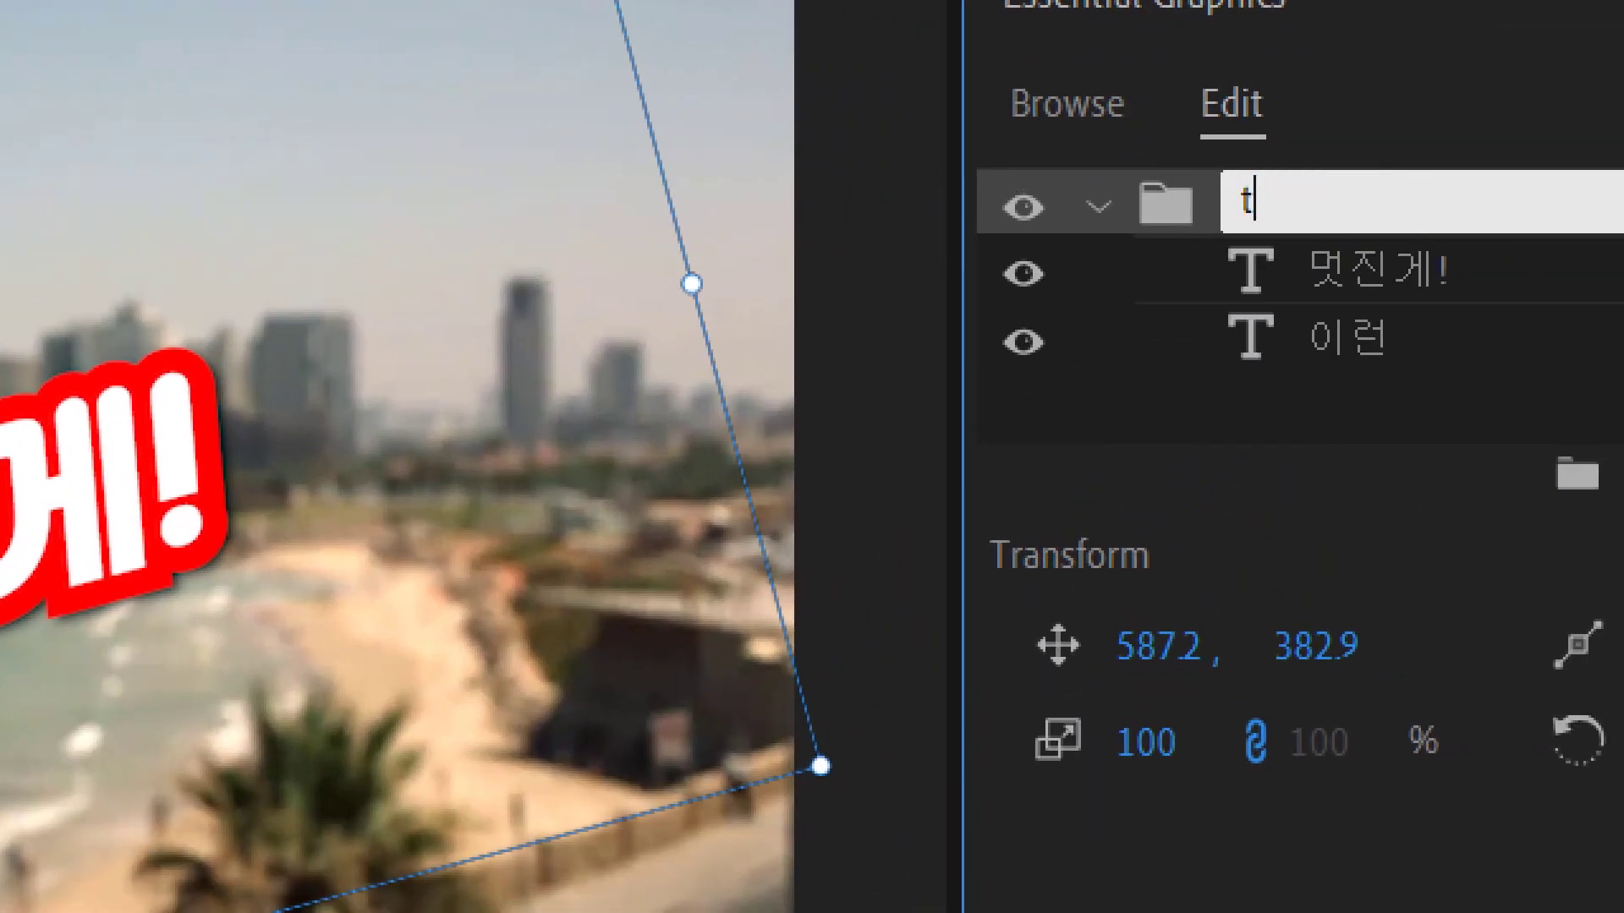
key("BackSpace")
type("Title")
key("Return")
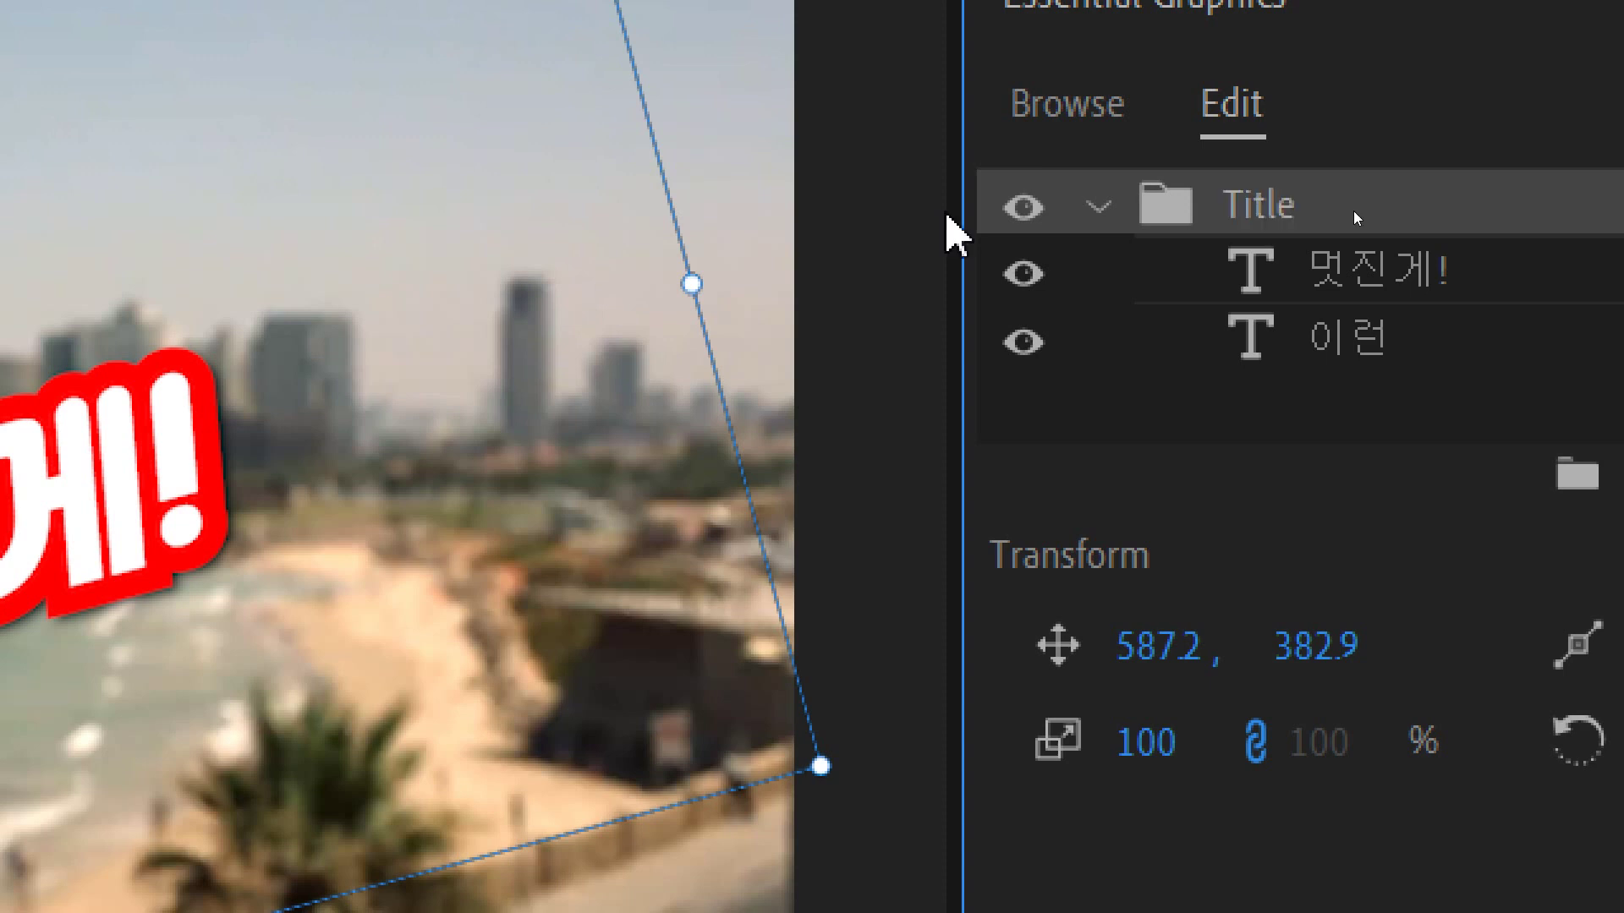
left_click(1098, 207)
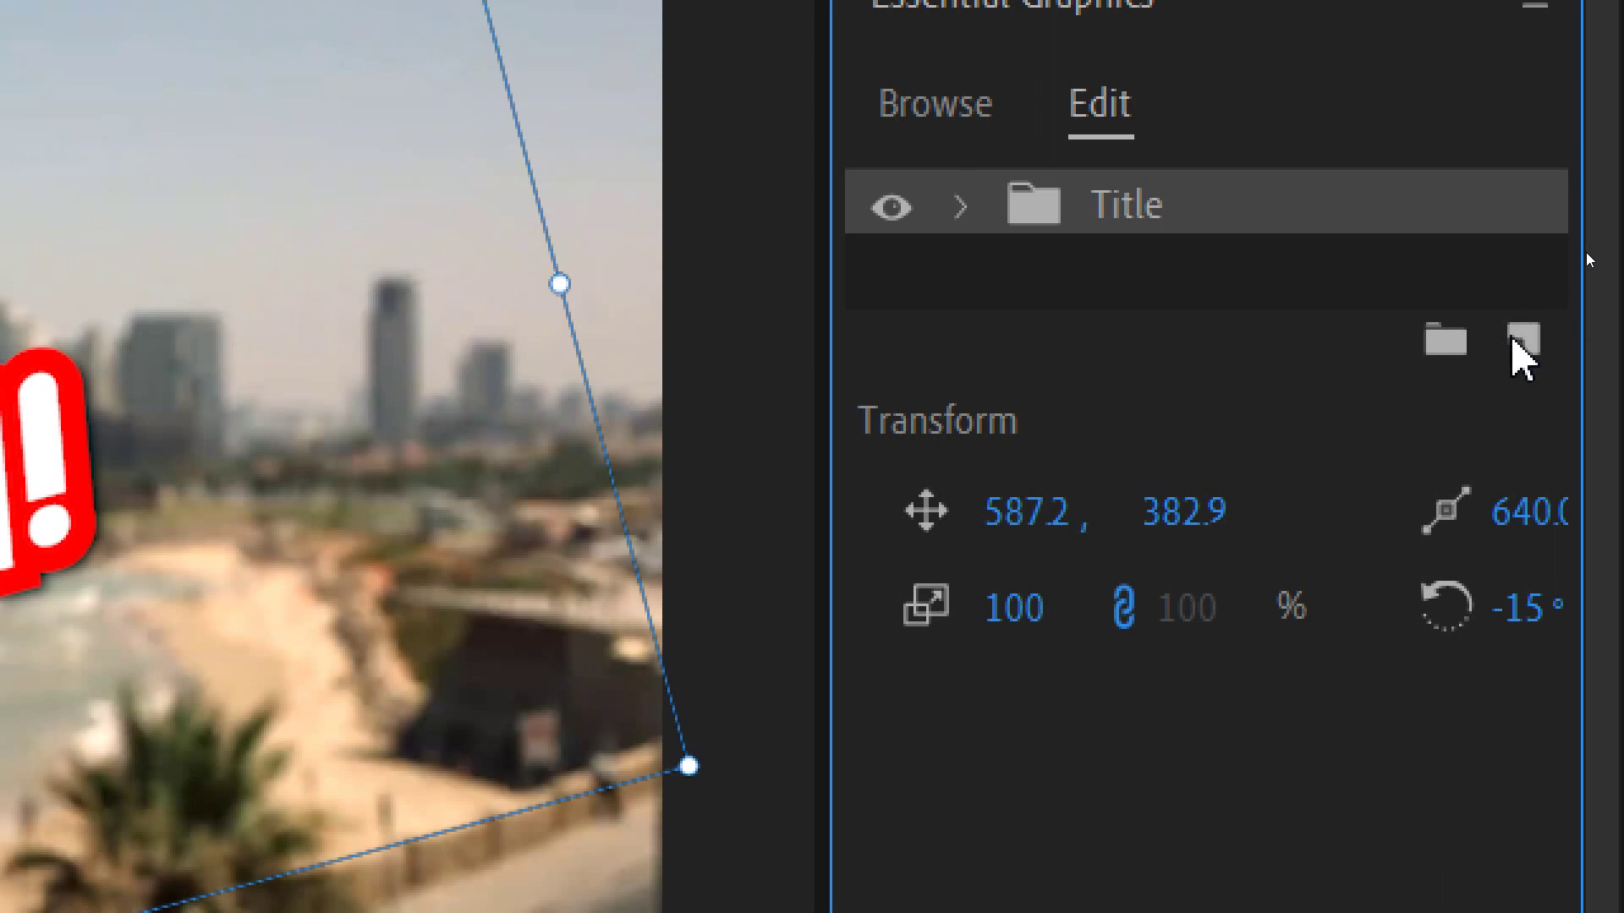
- Add Anime Zoom Greenscreen.mp4 from file as a new layer in the title graphic
left_click(1522, 341)
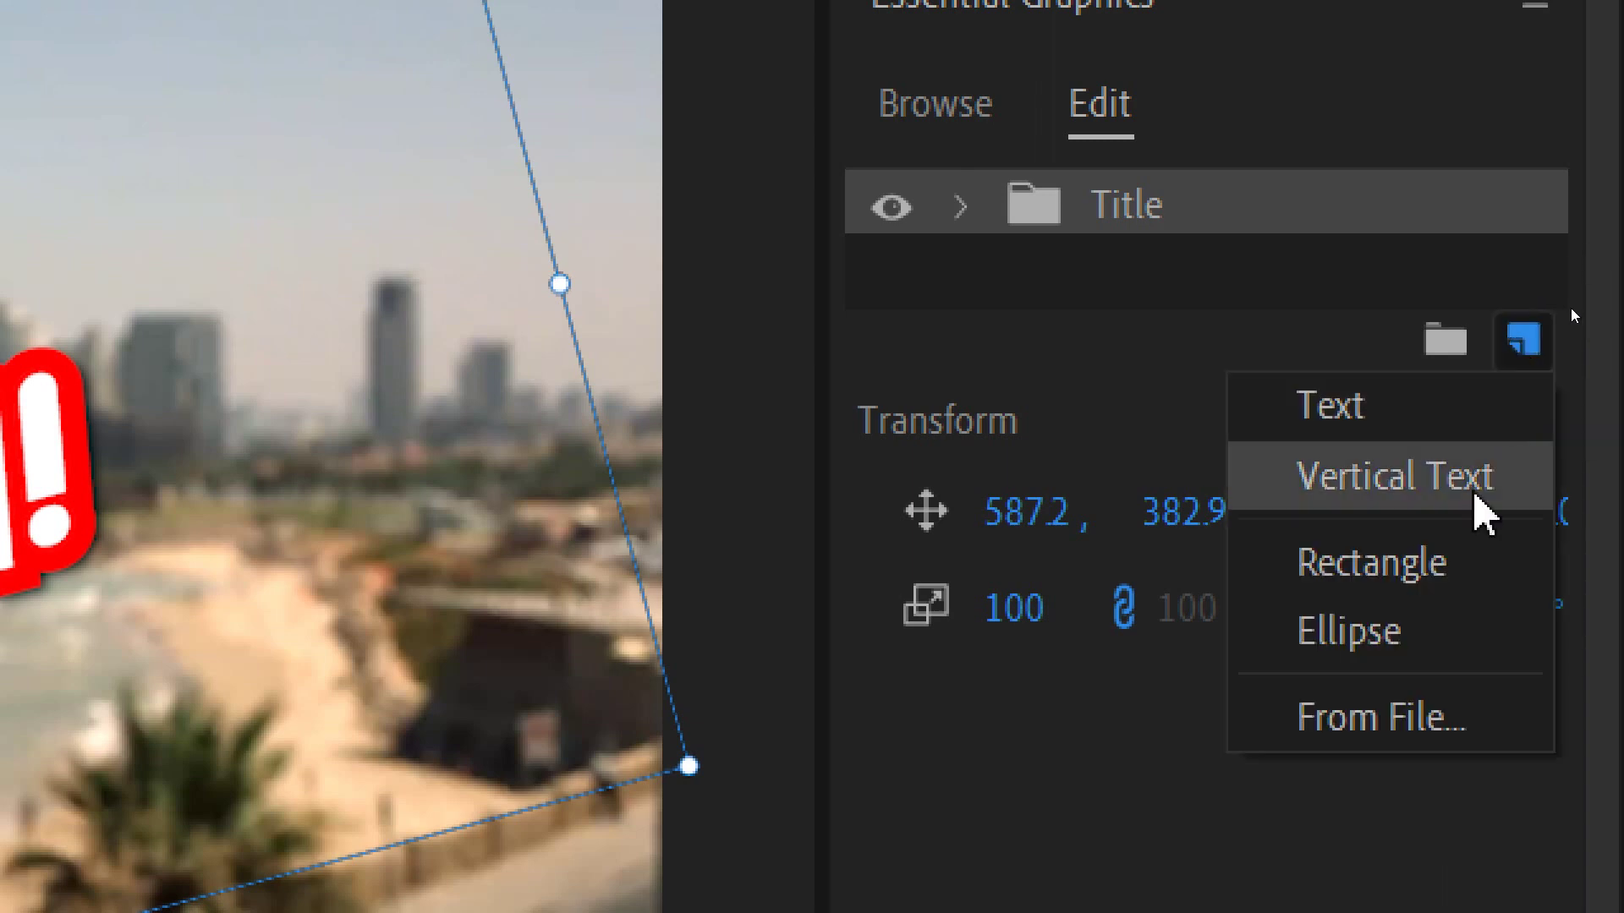
left_click(1403, 718)
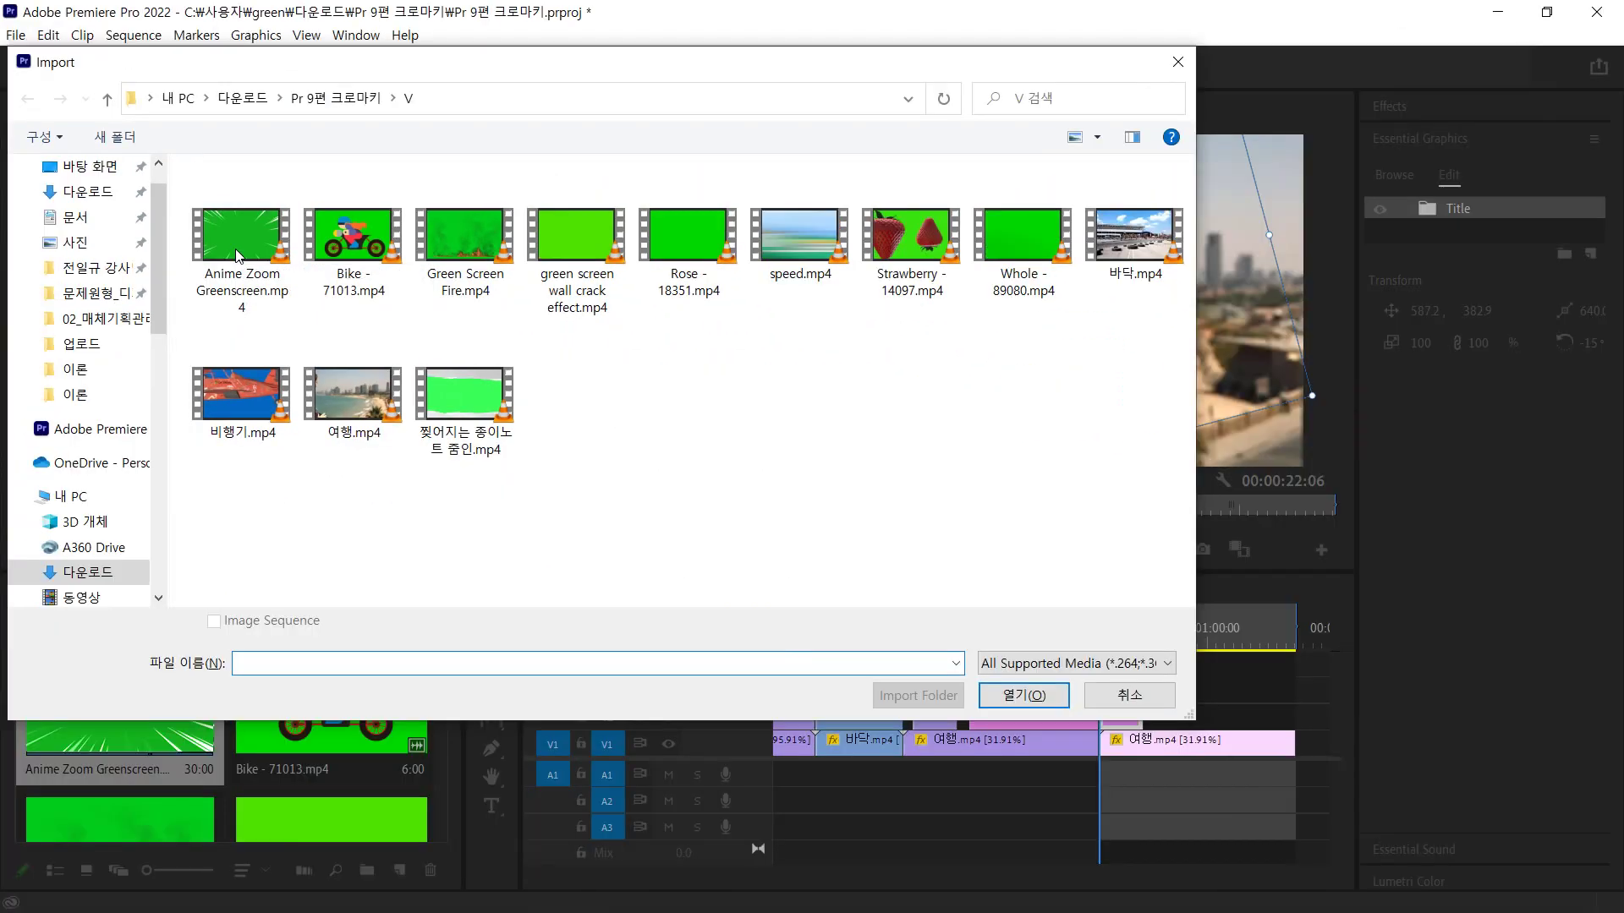
double_click(238, 256)
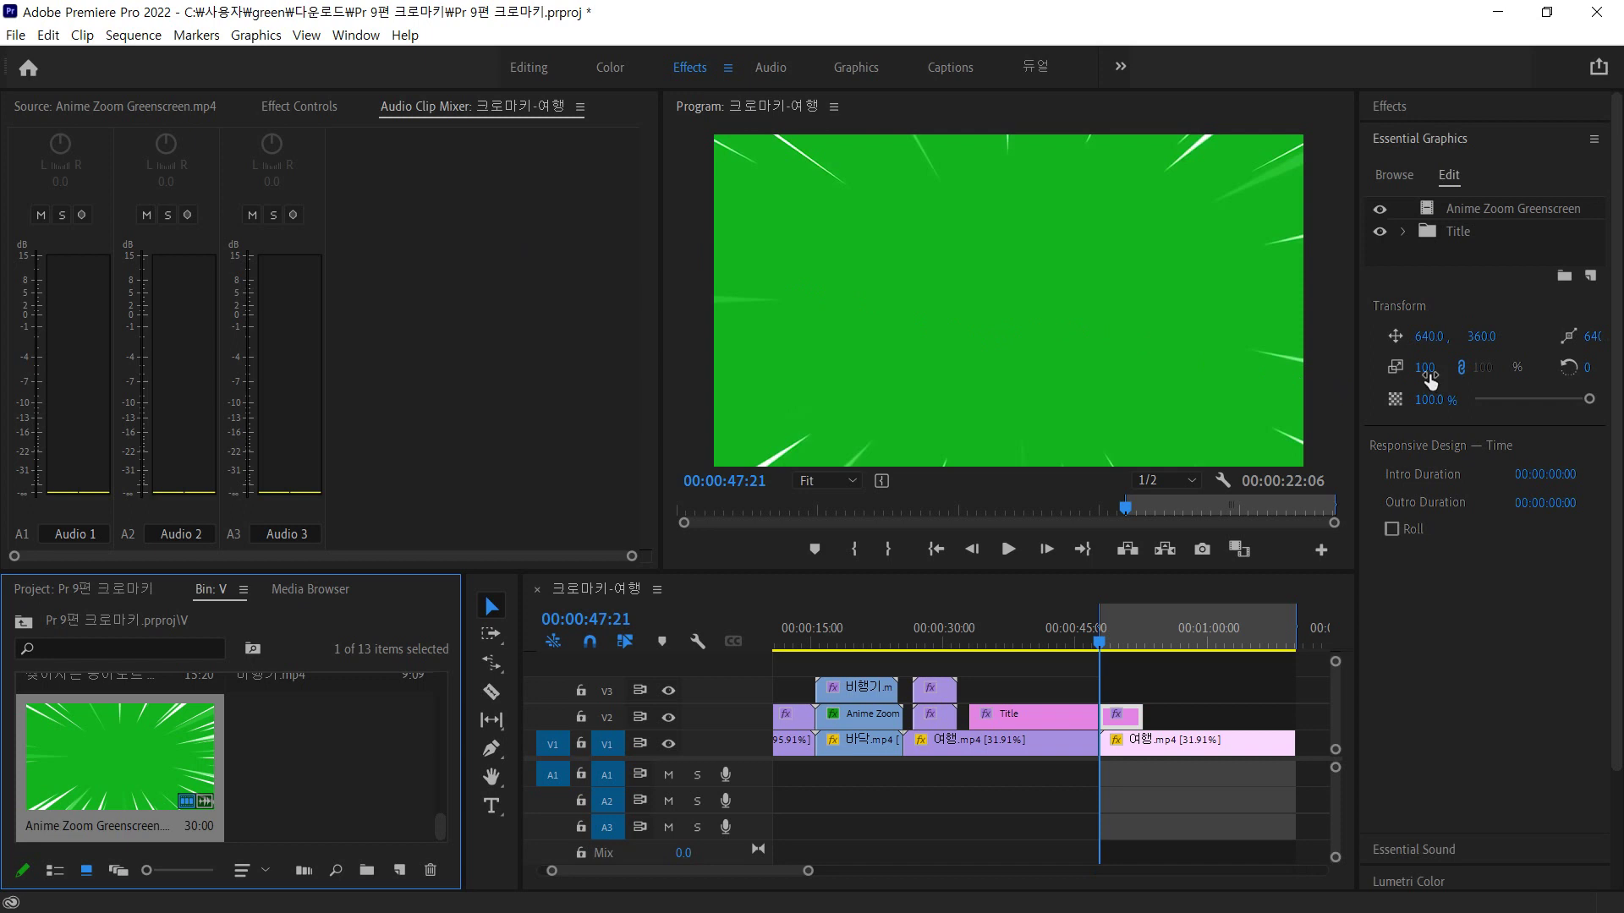
- Scale the graphic to 67% and move the Anime Zoom Greenscreen layer below the Title group
left_click_drag(1424, 368, 1396, 367)
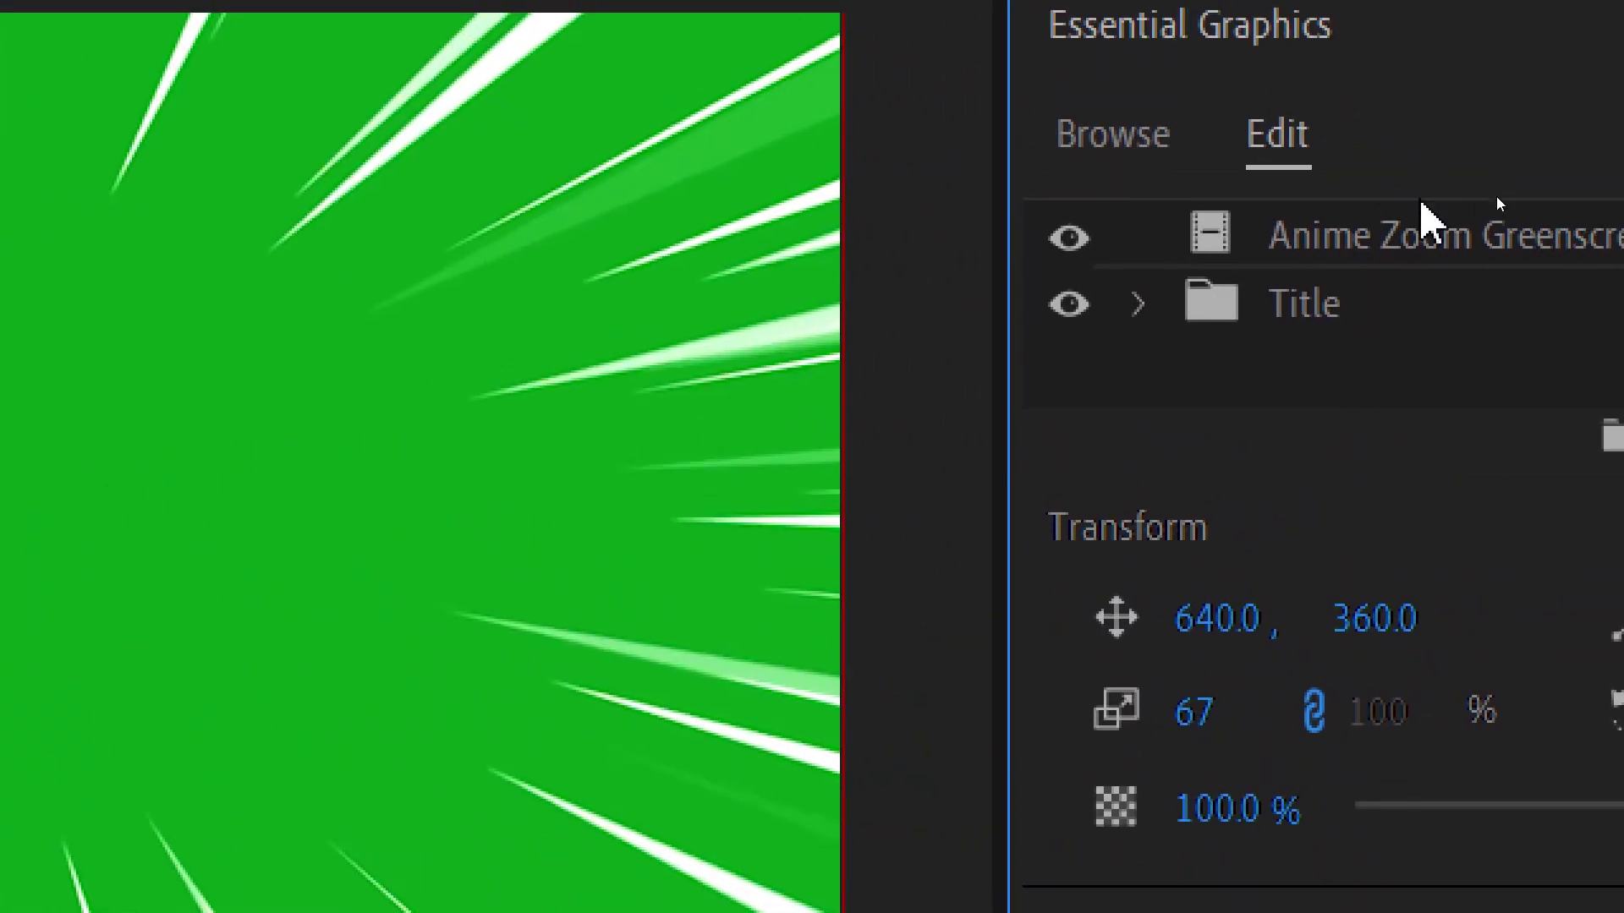
left_click(1423, 240)
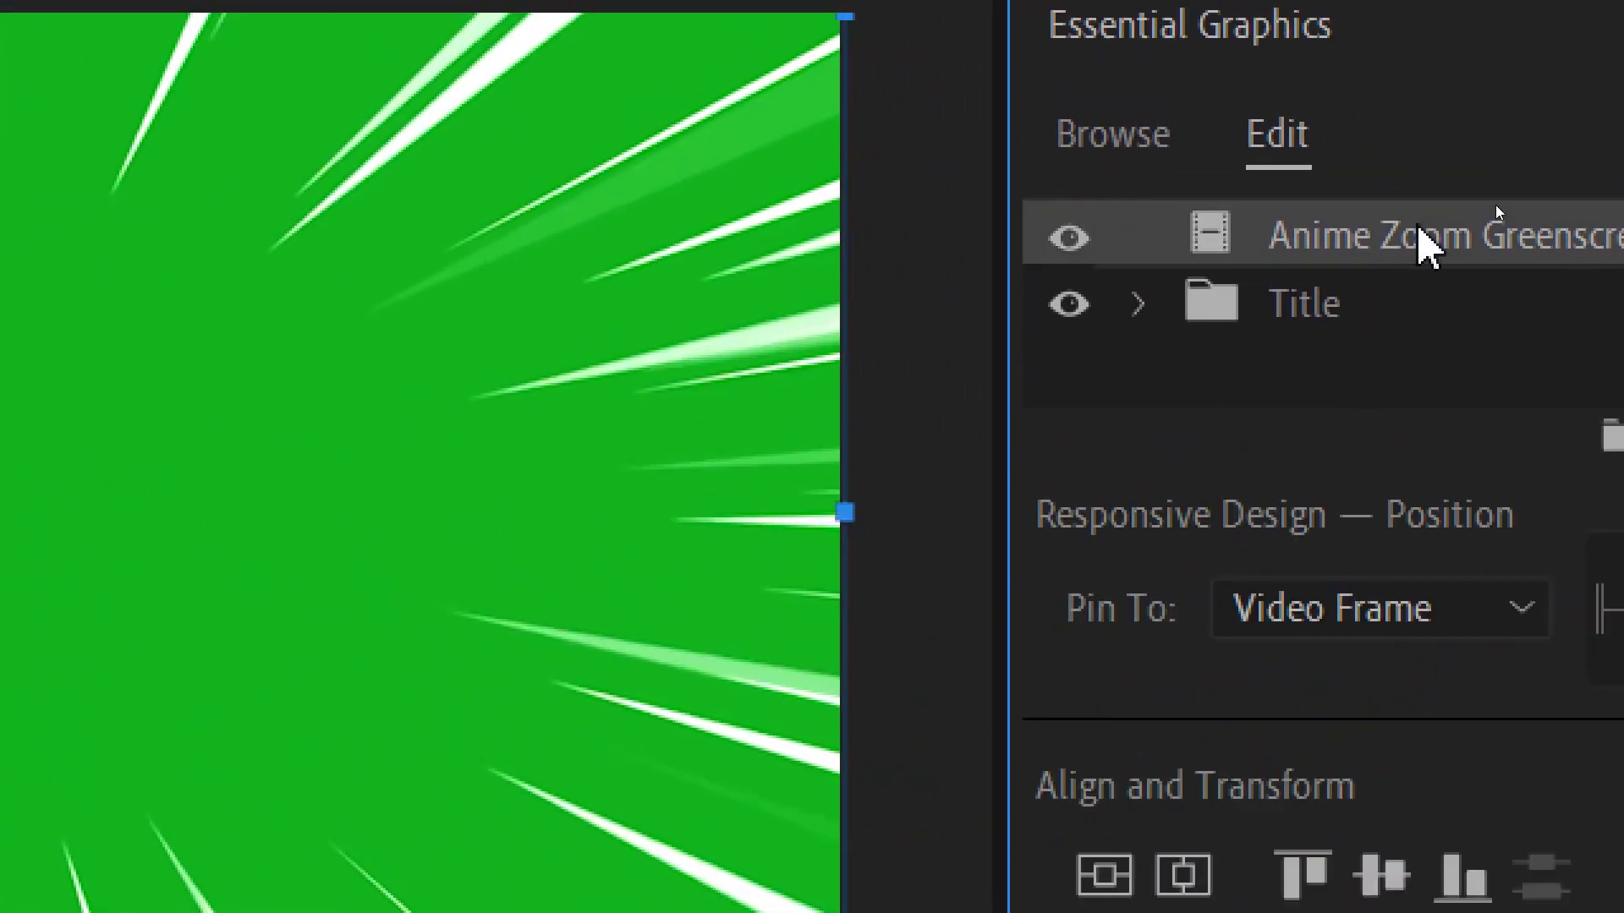
left_click_drag(1359, 236, 1341, 362)
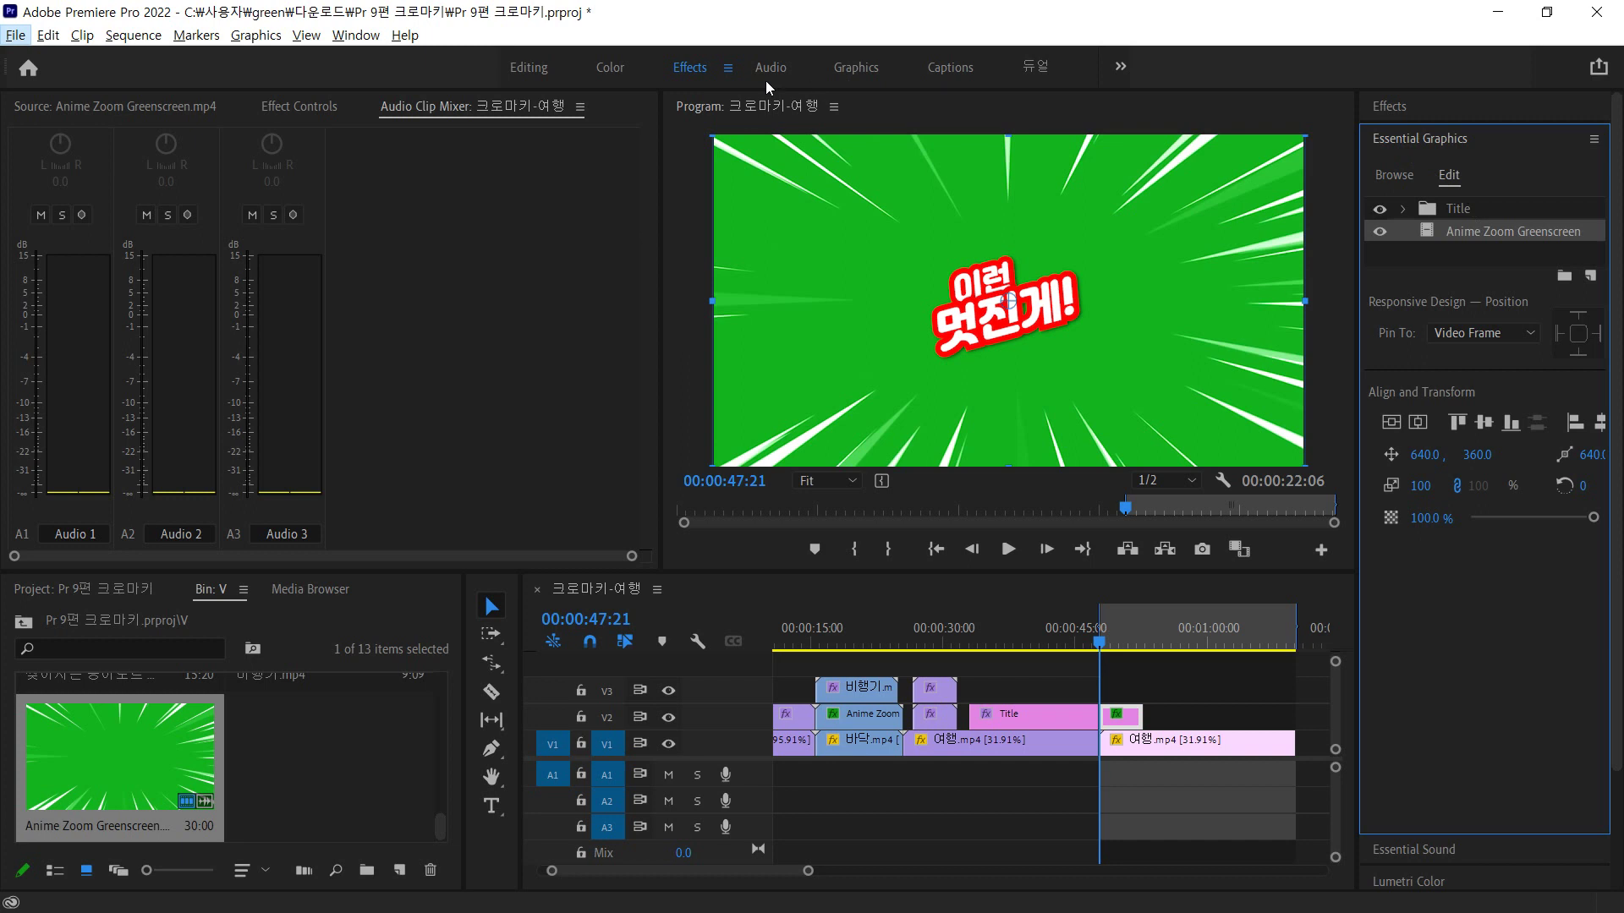
- Lengthen the title graphic clip on V2 to about double and apply the Ultra Key effect to it
left_click(1387, 107)
left_click(1429, 135)
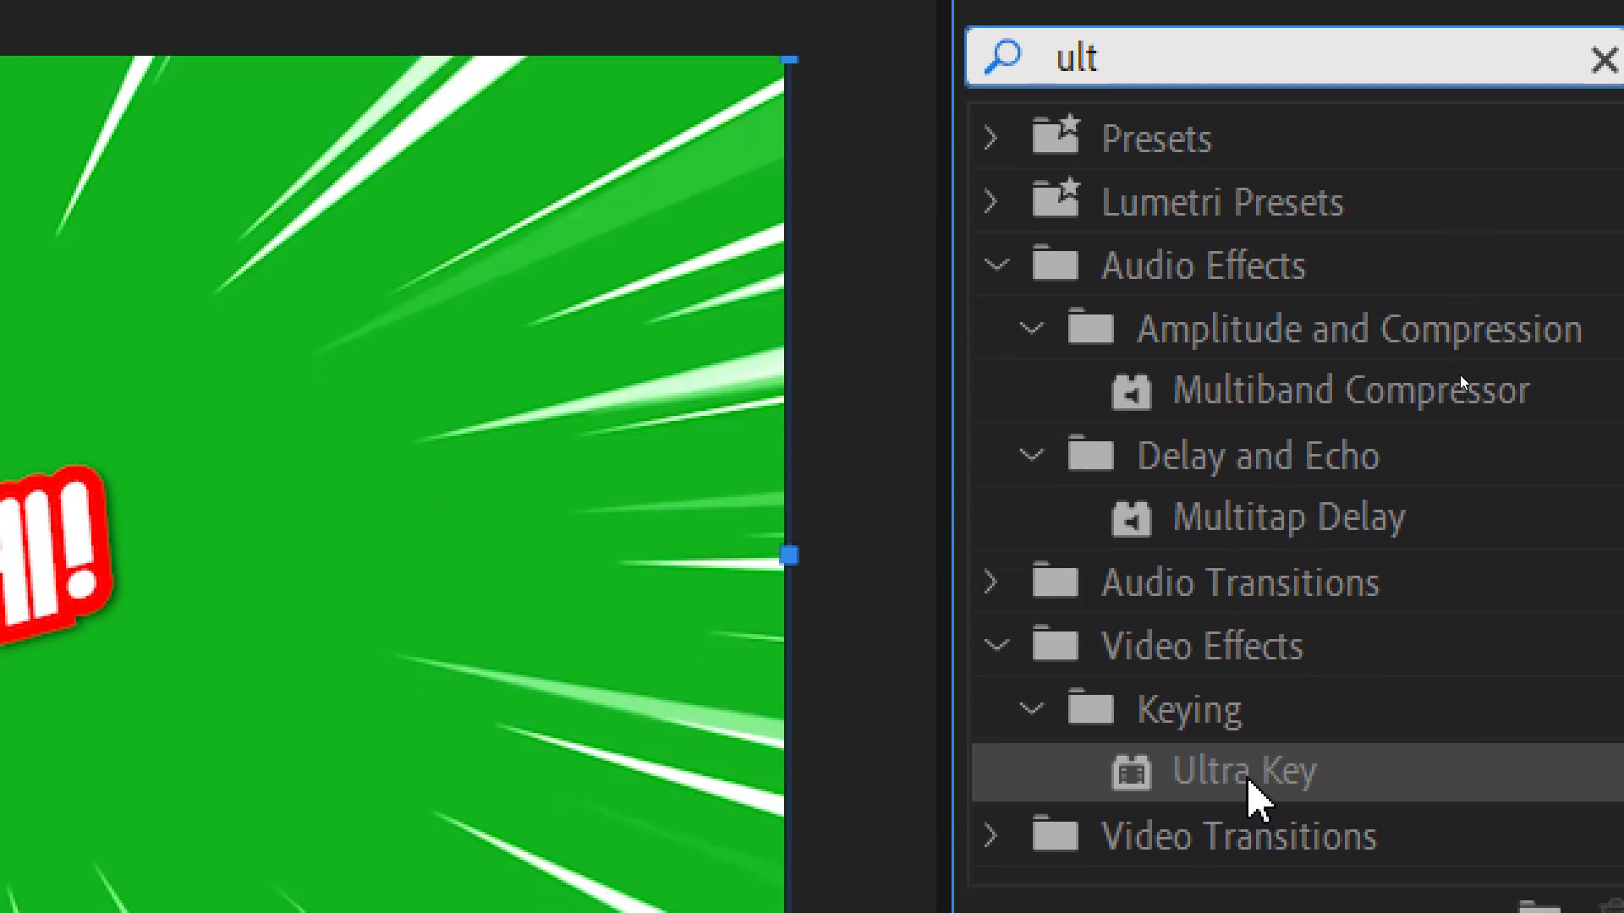
left_click_drag(1258, 779, 428, 714)
left_click(348, 742)
left_click_drag(359, 710, 500, 695)
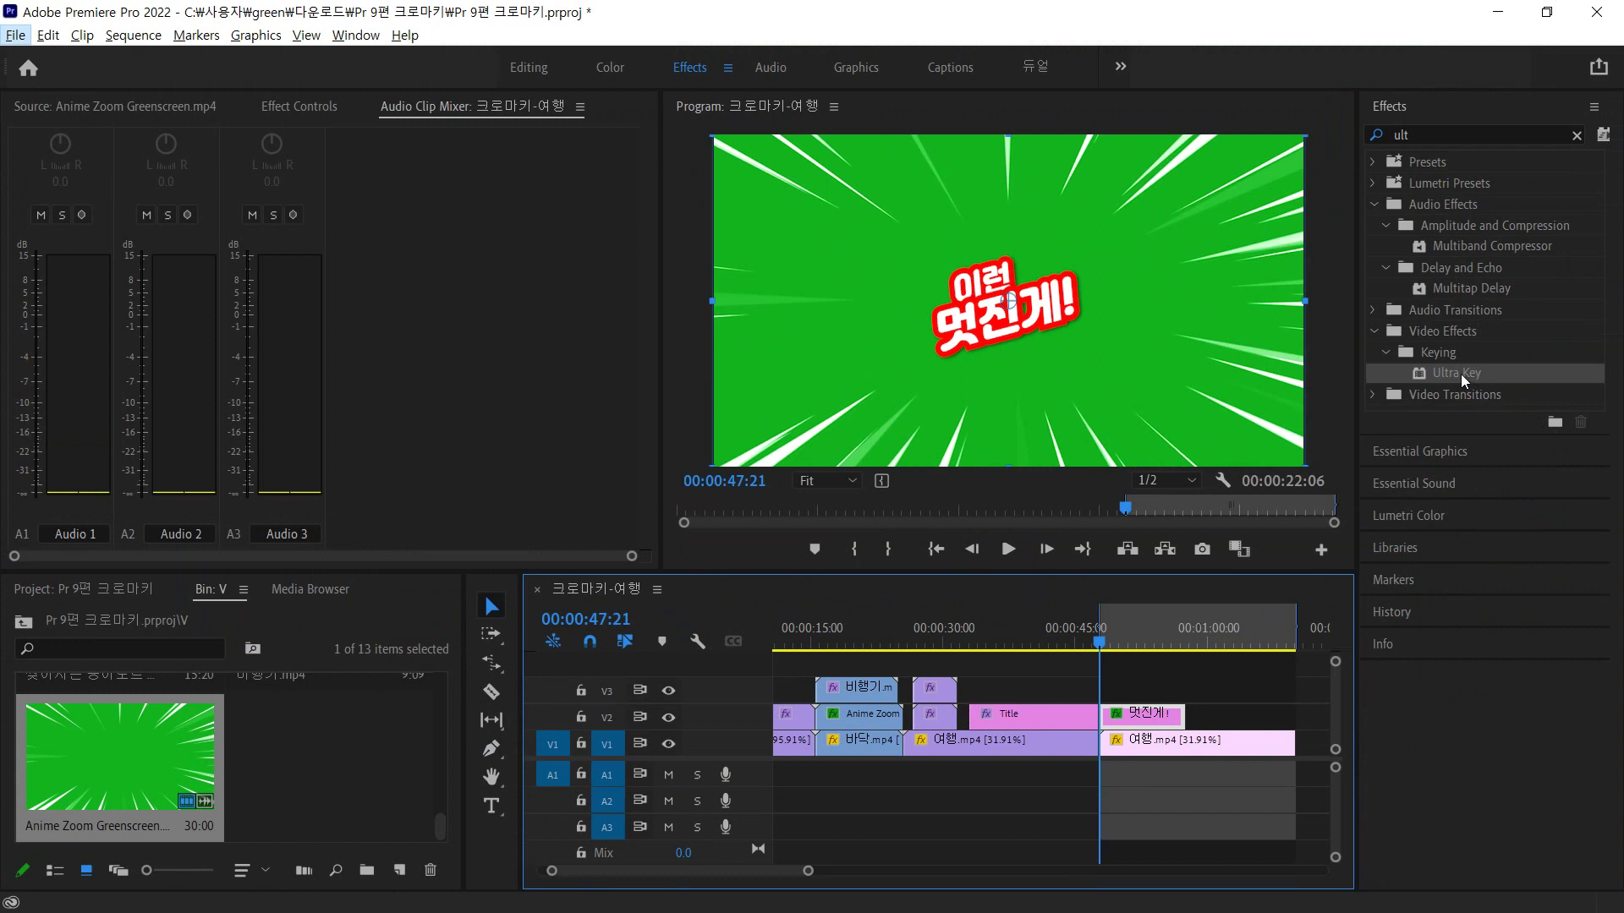
left_click(1460, 374)
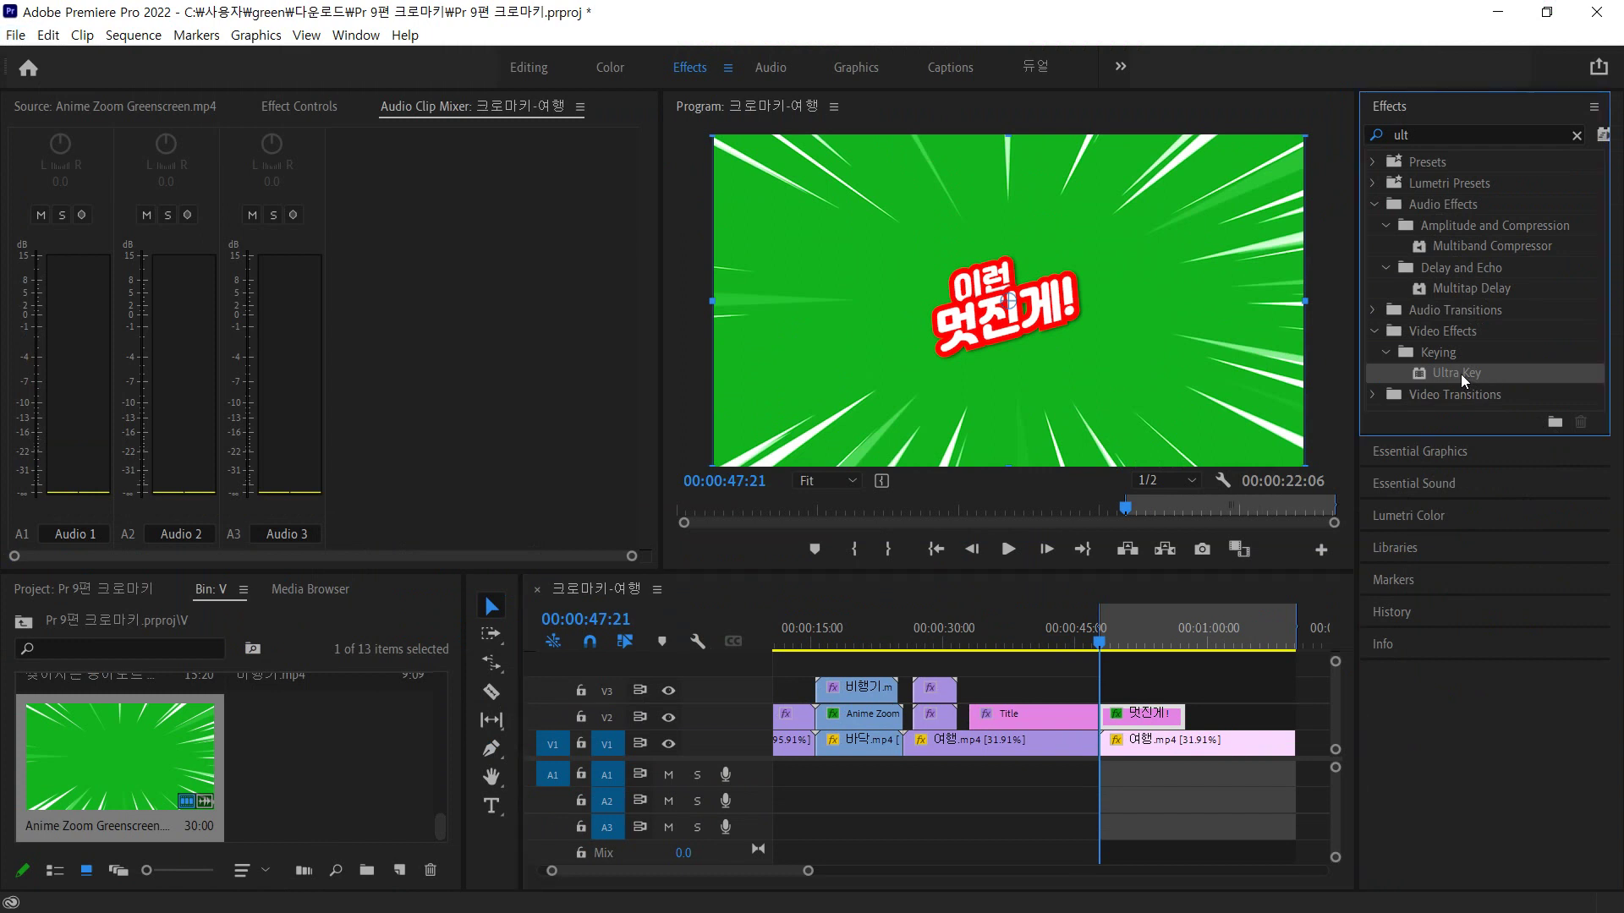
left_click_drag(1459, 374, 1156, 712)
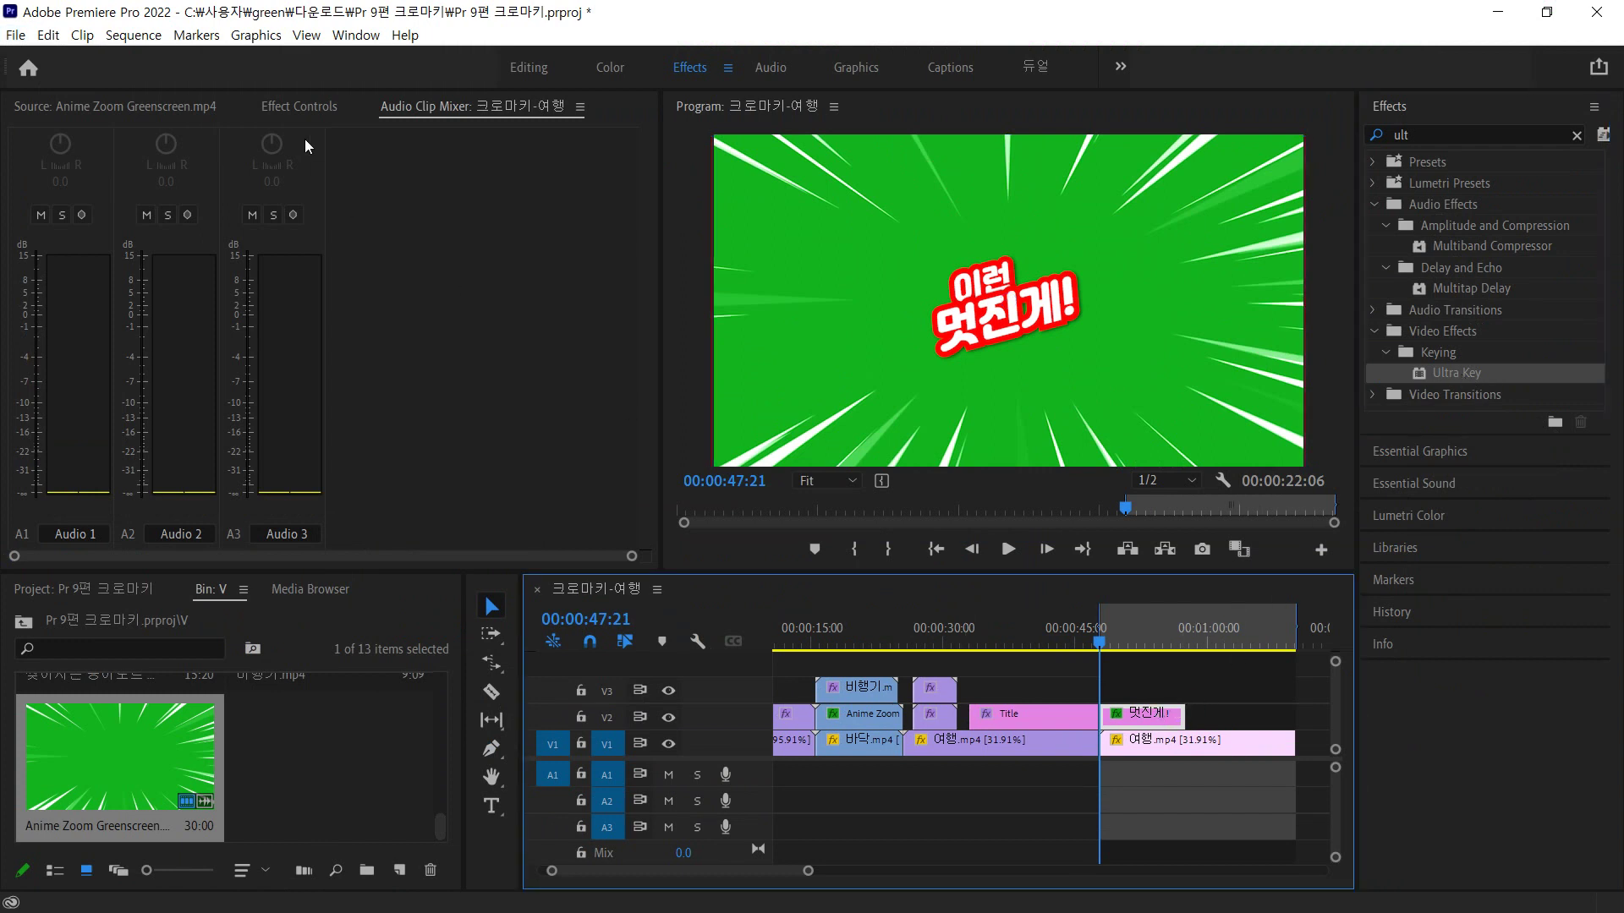
- Examine where Ultra Key sits in the graphic clip's effect list and in its layer stack
left_click(284, 107)
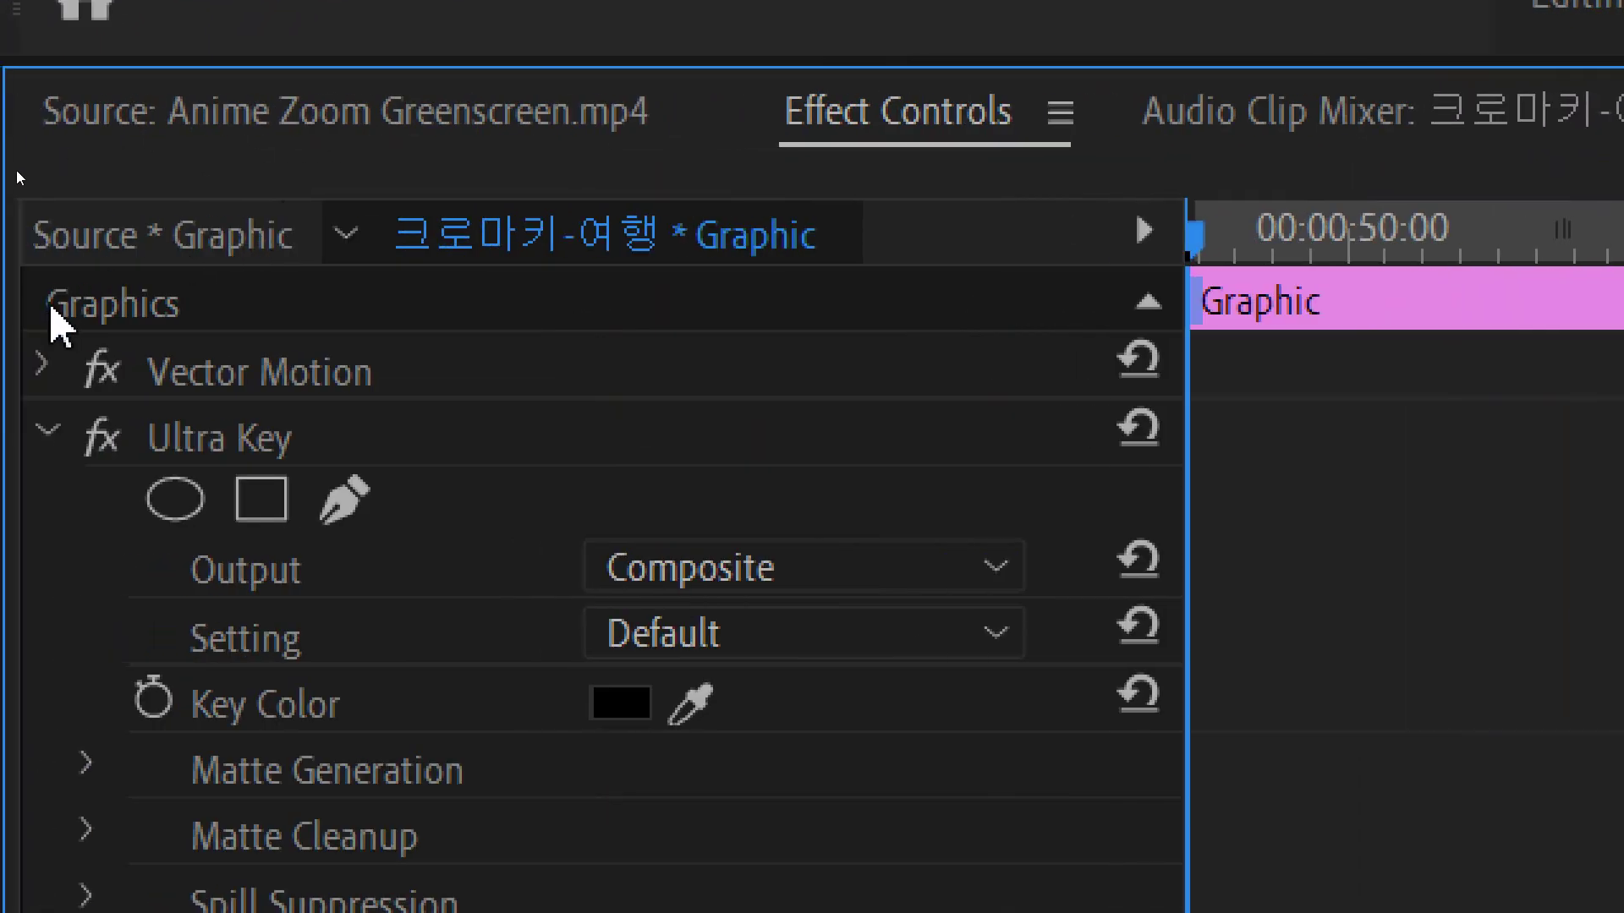
left_click(48, 431)
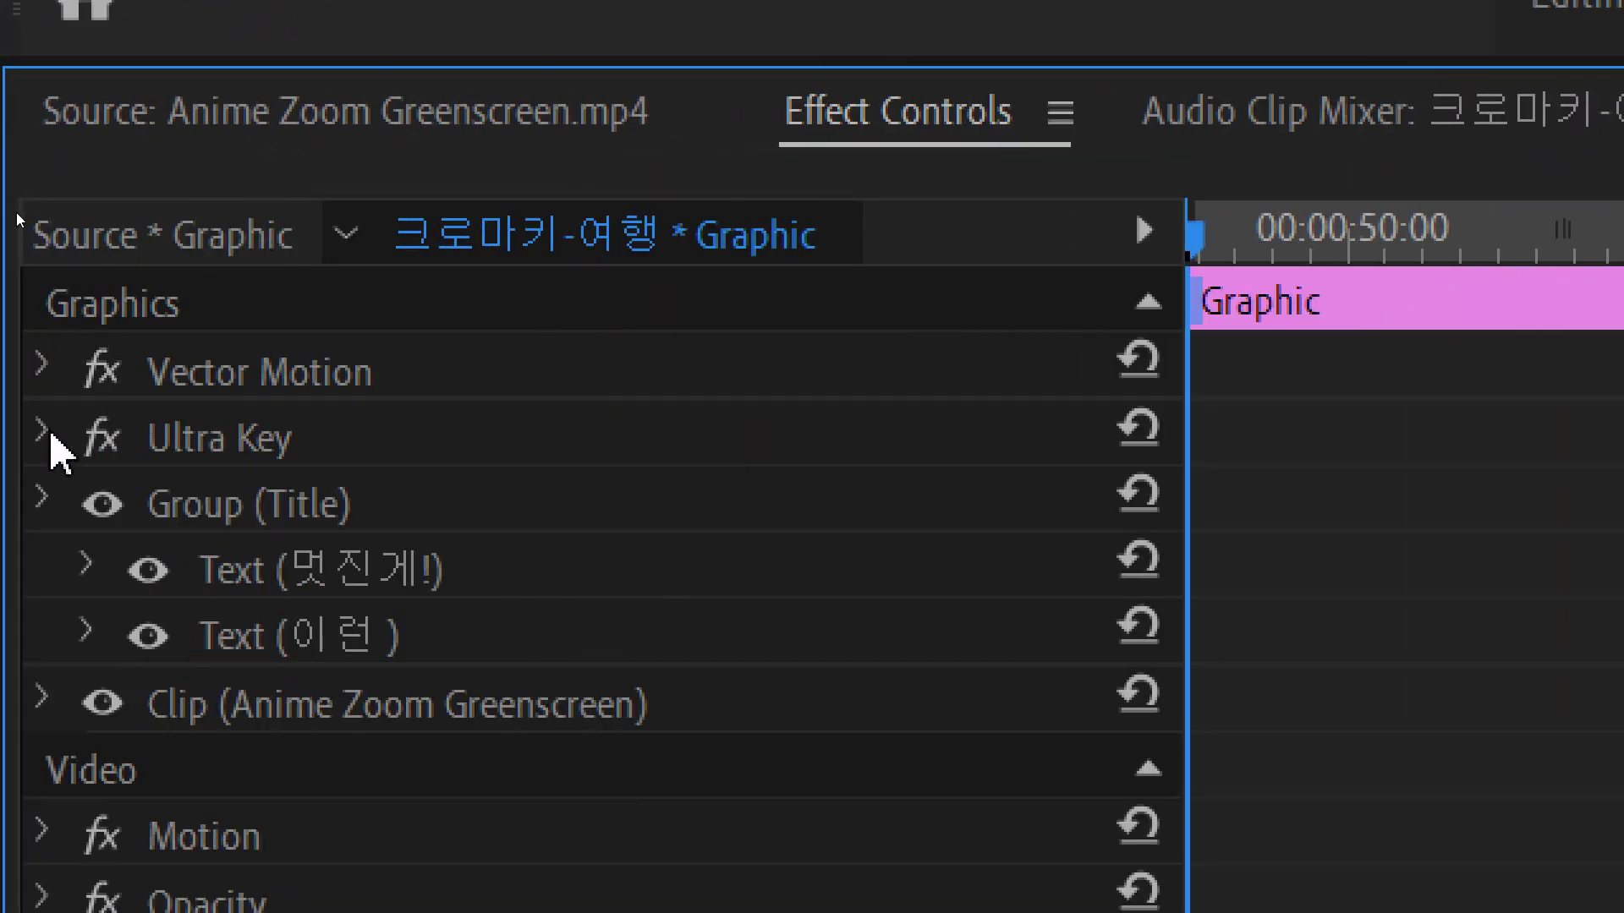
left_click(41, 499)
left_click(38, 503)
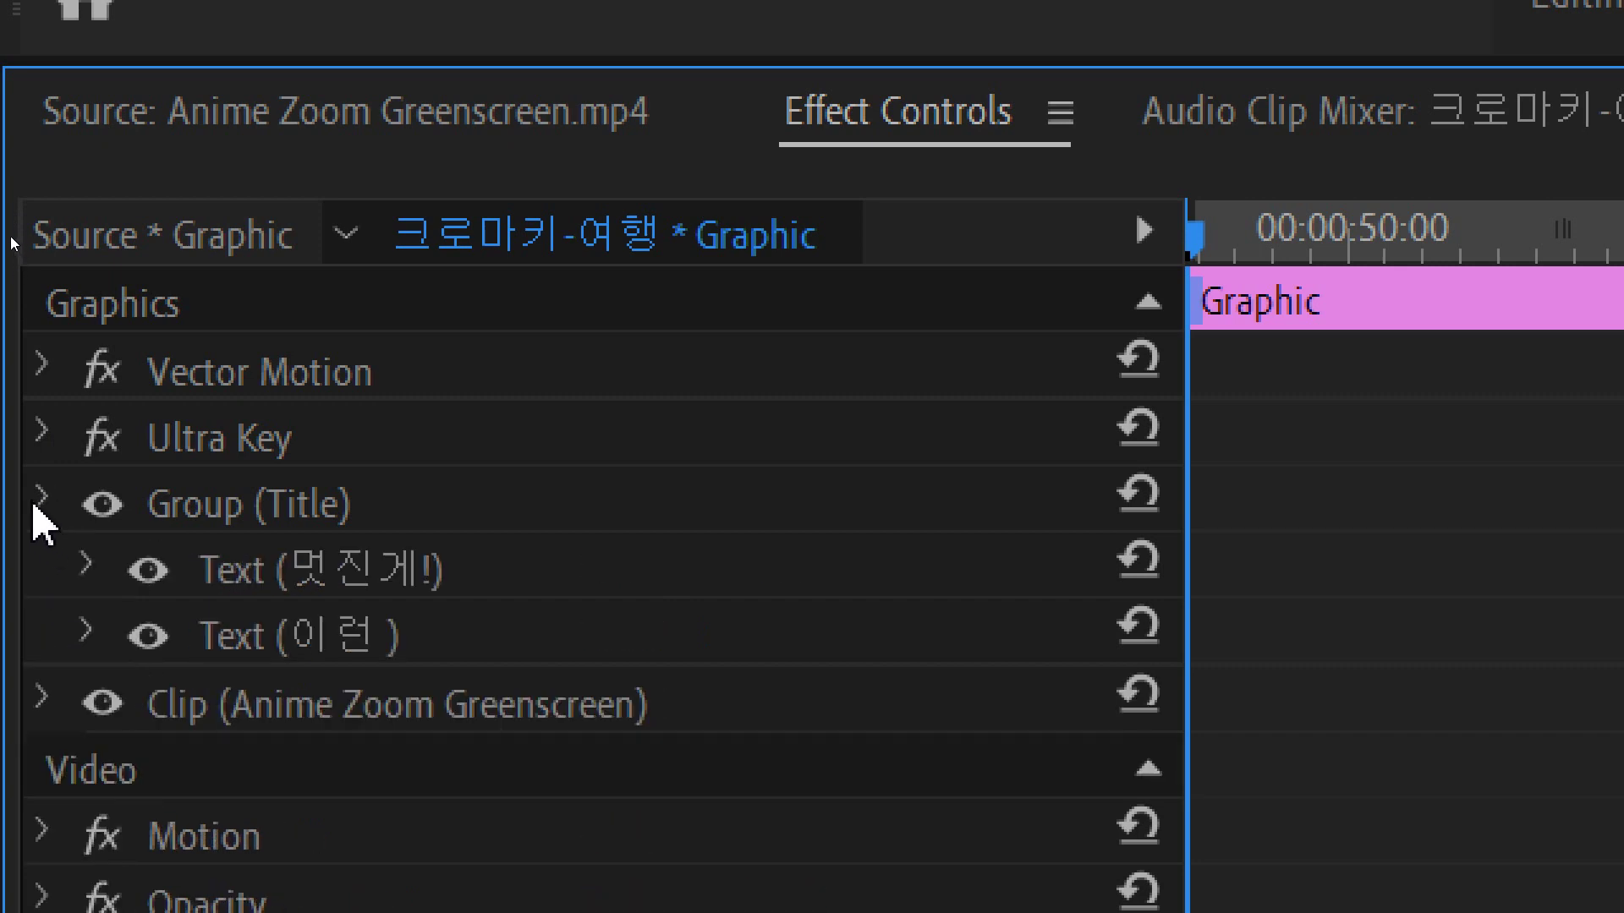
left_click(326, 676)
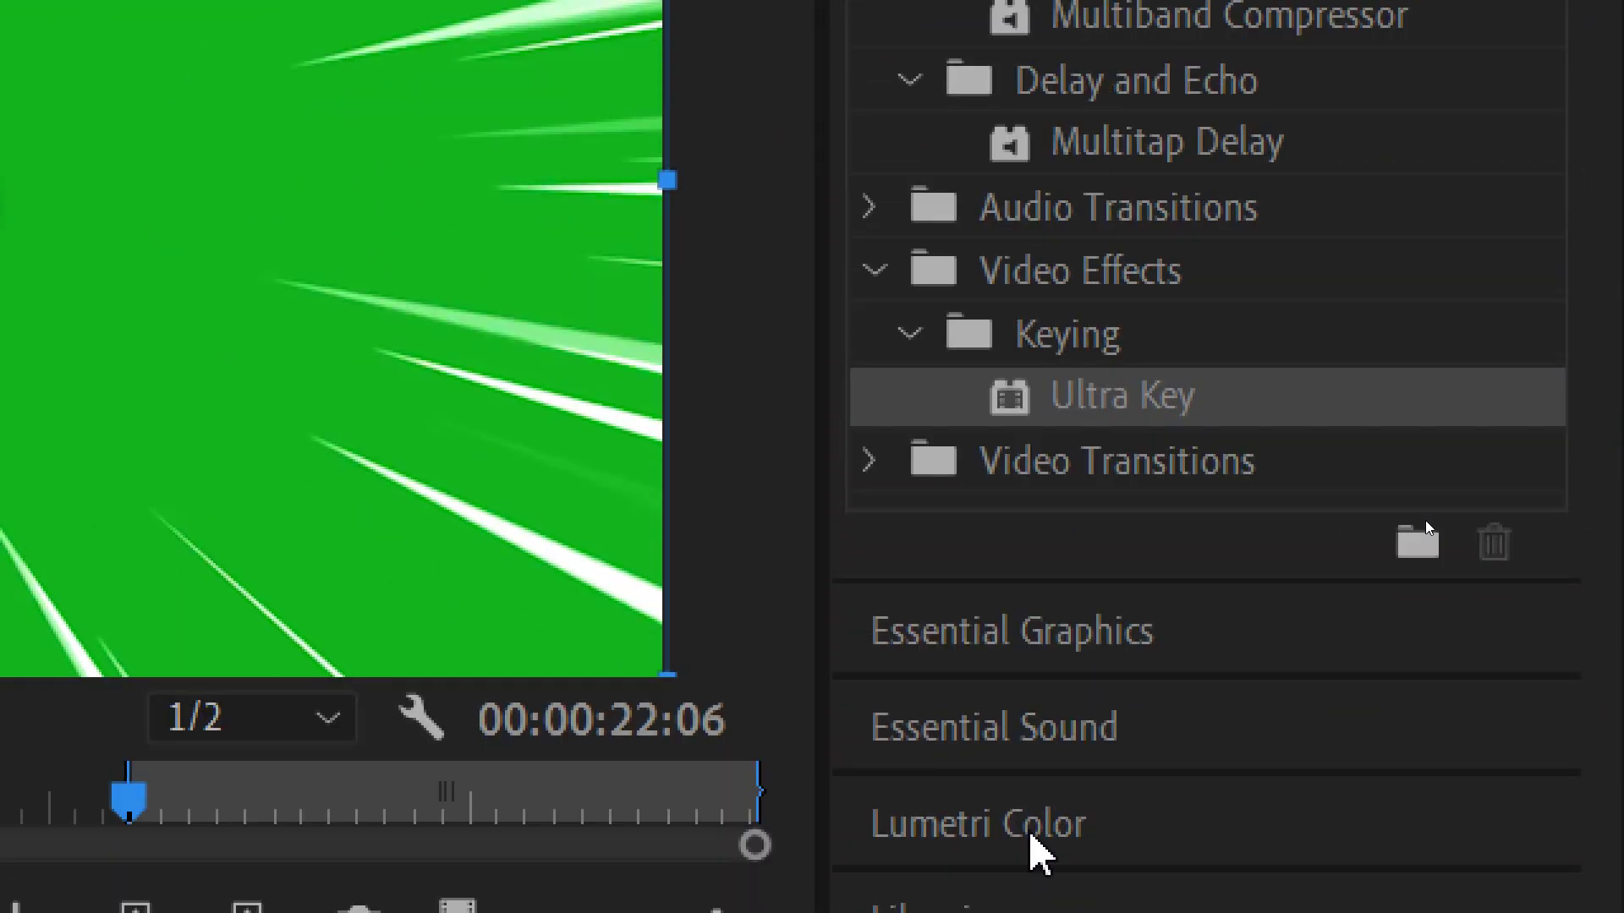
left_click(1090, 660)
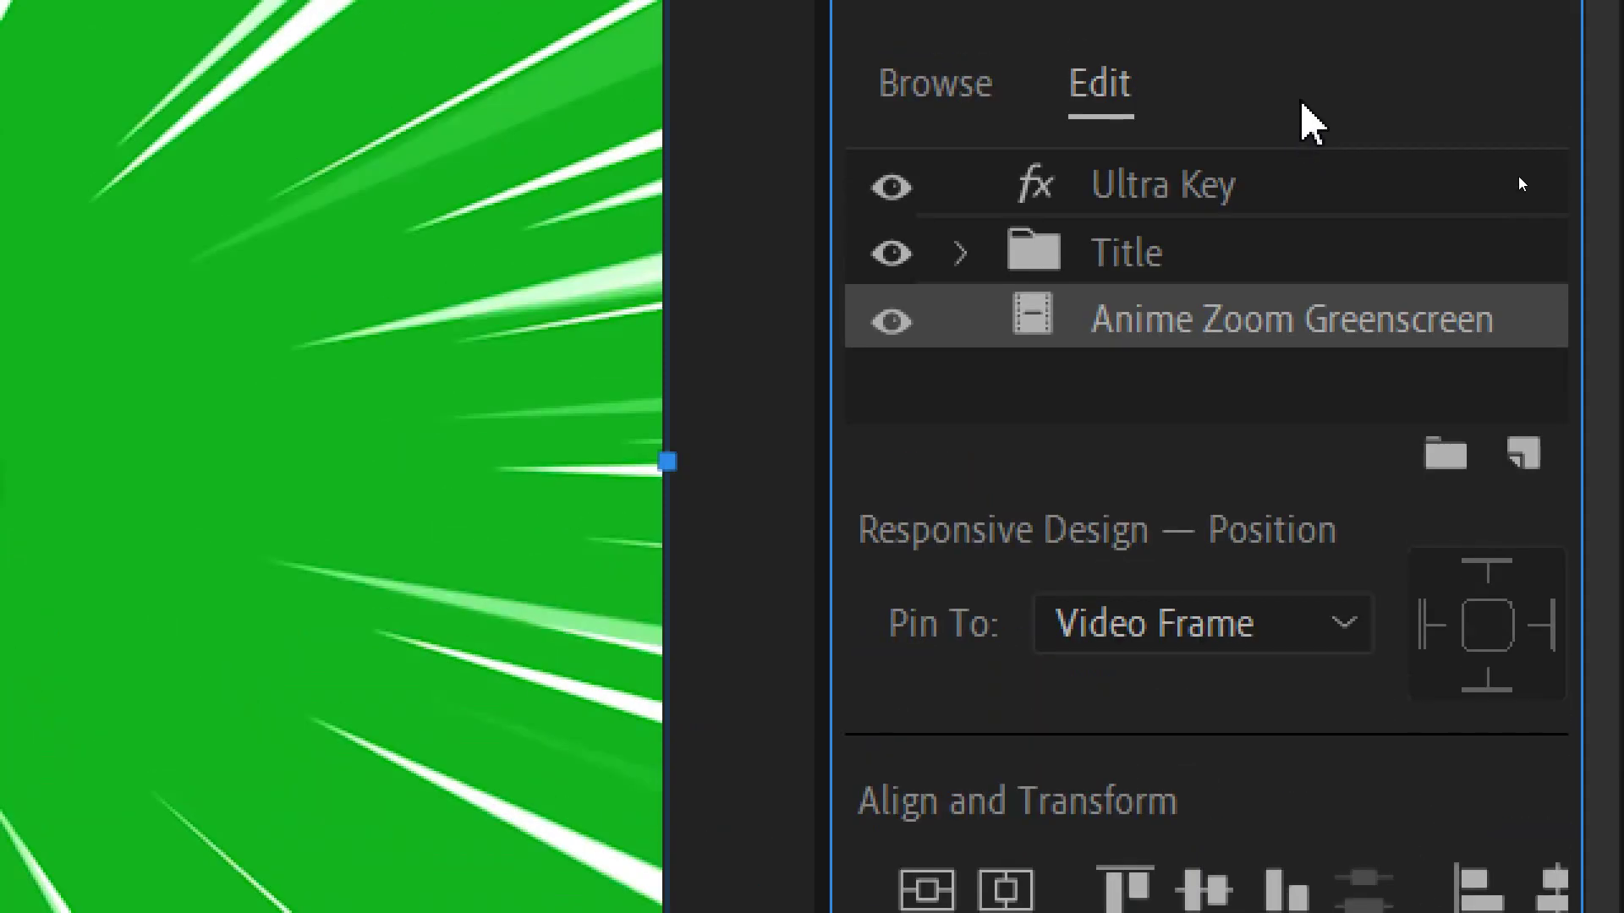
left_click(1207, 268)
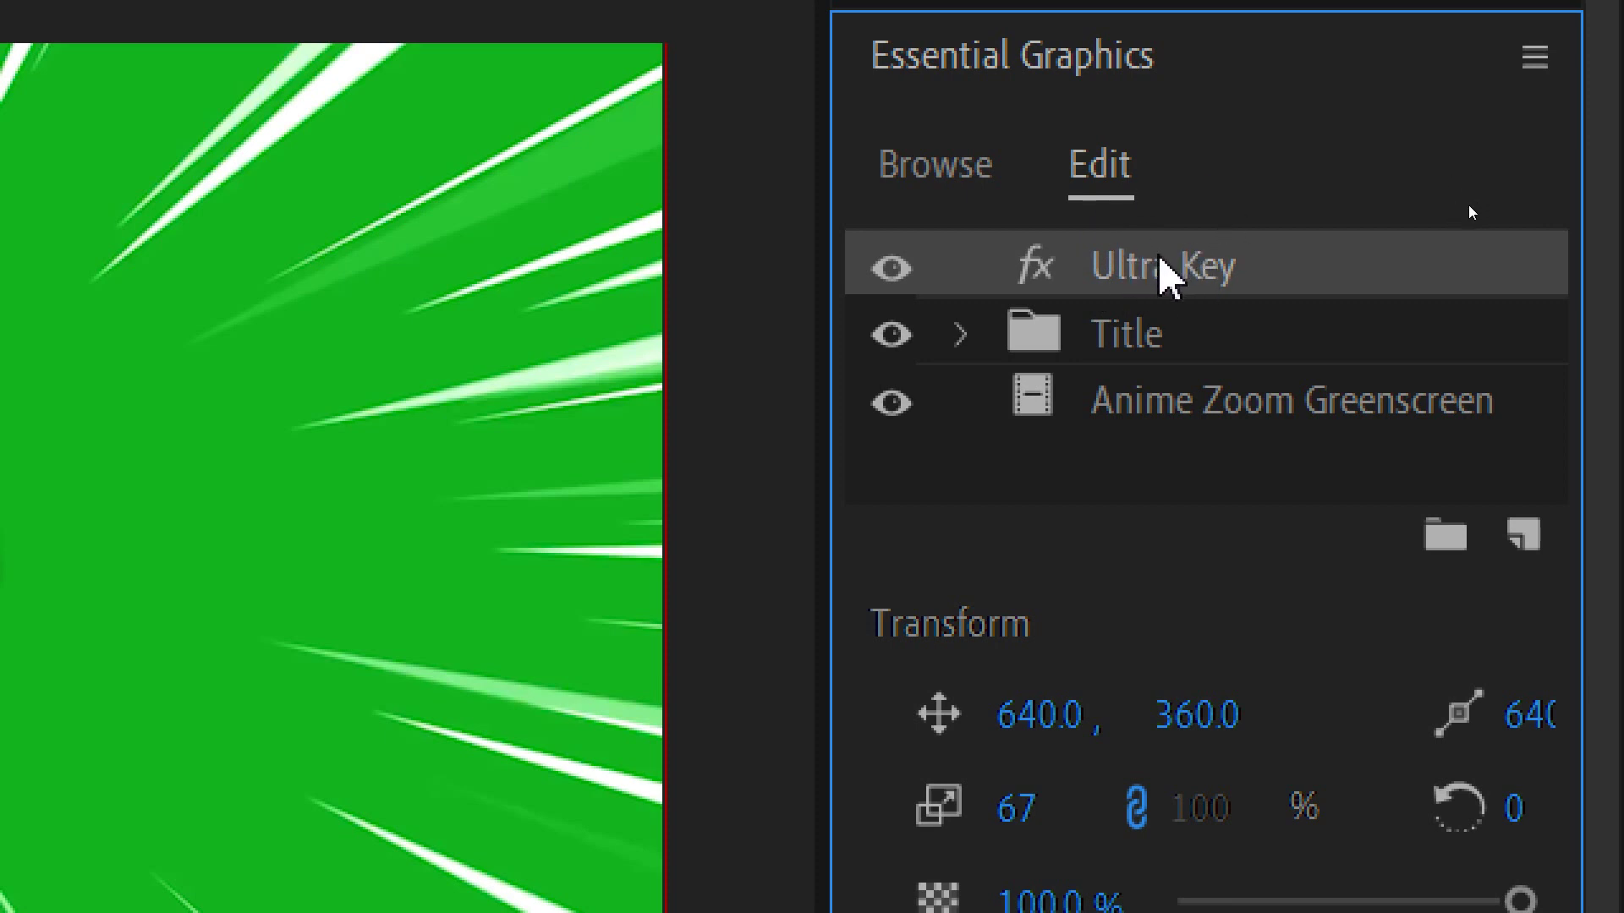
- Change the stroke color of the "멋진게!" text to green 17980C
left_click(962, 338)
left_click(1031, 312)
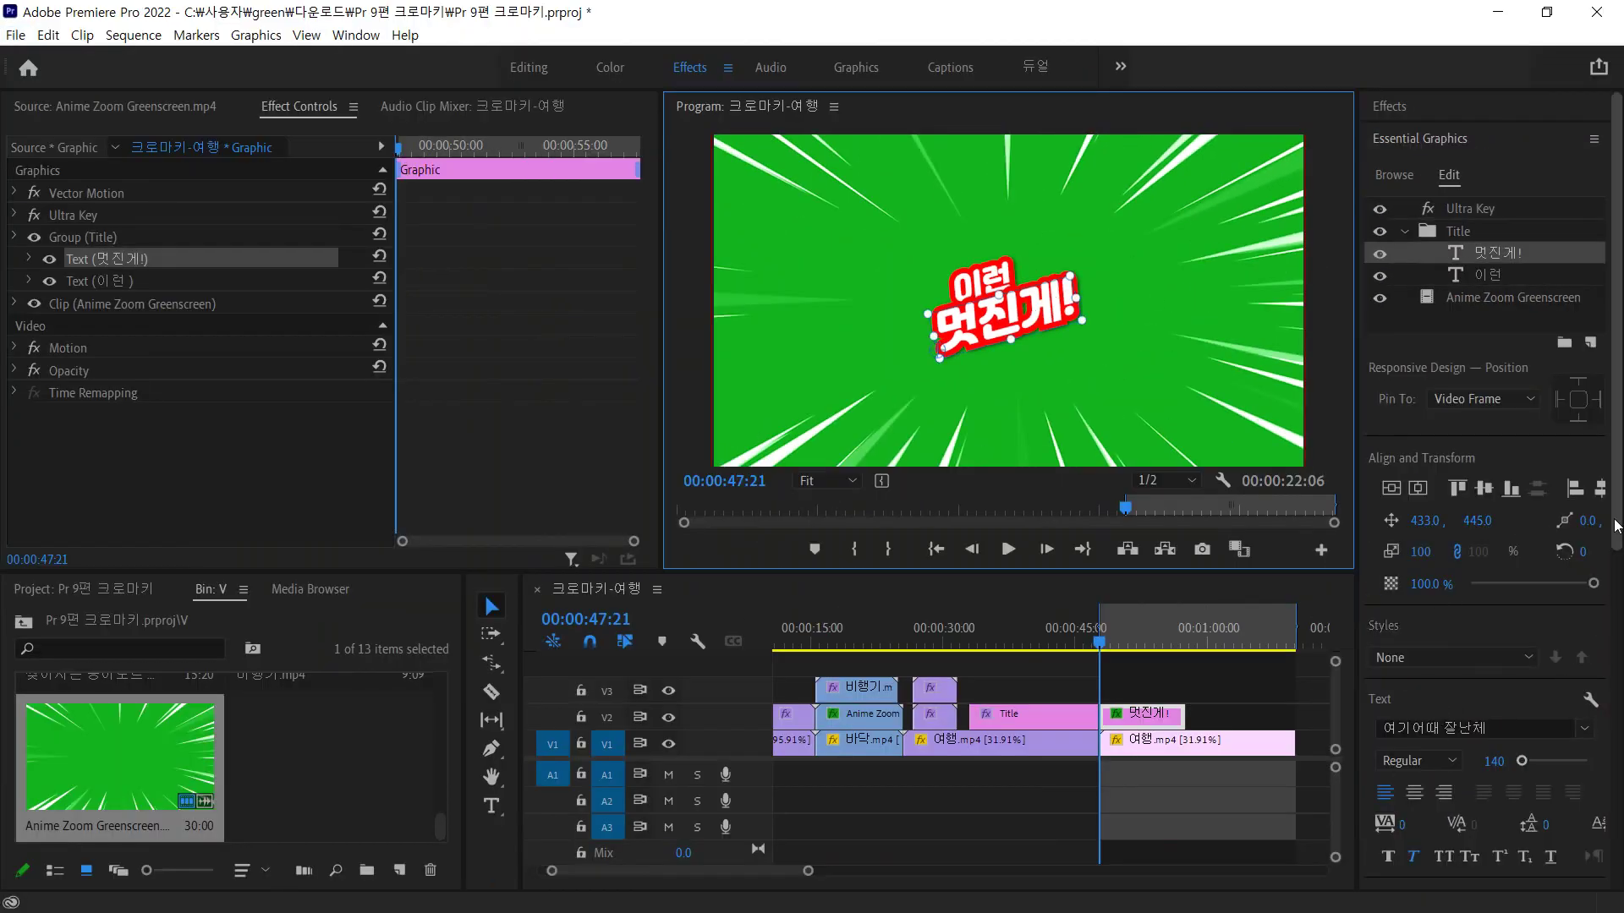
left_click_drag(1618, 531, 1618, 792)
left_click(1428, 516)
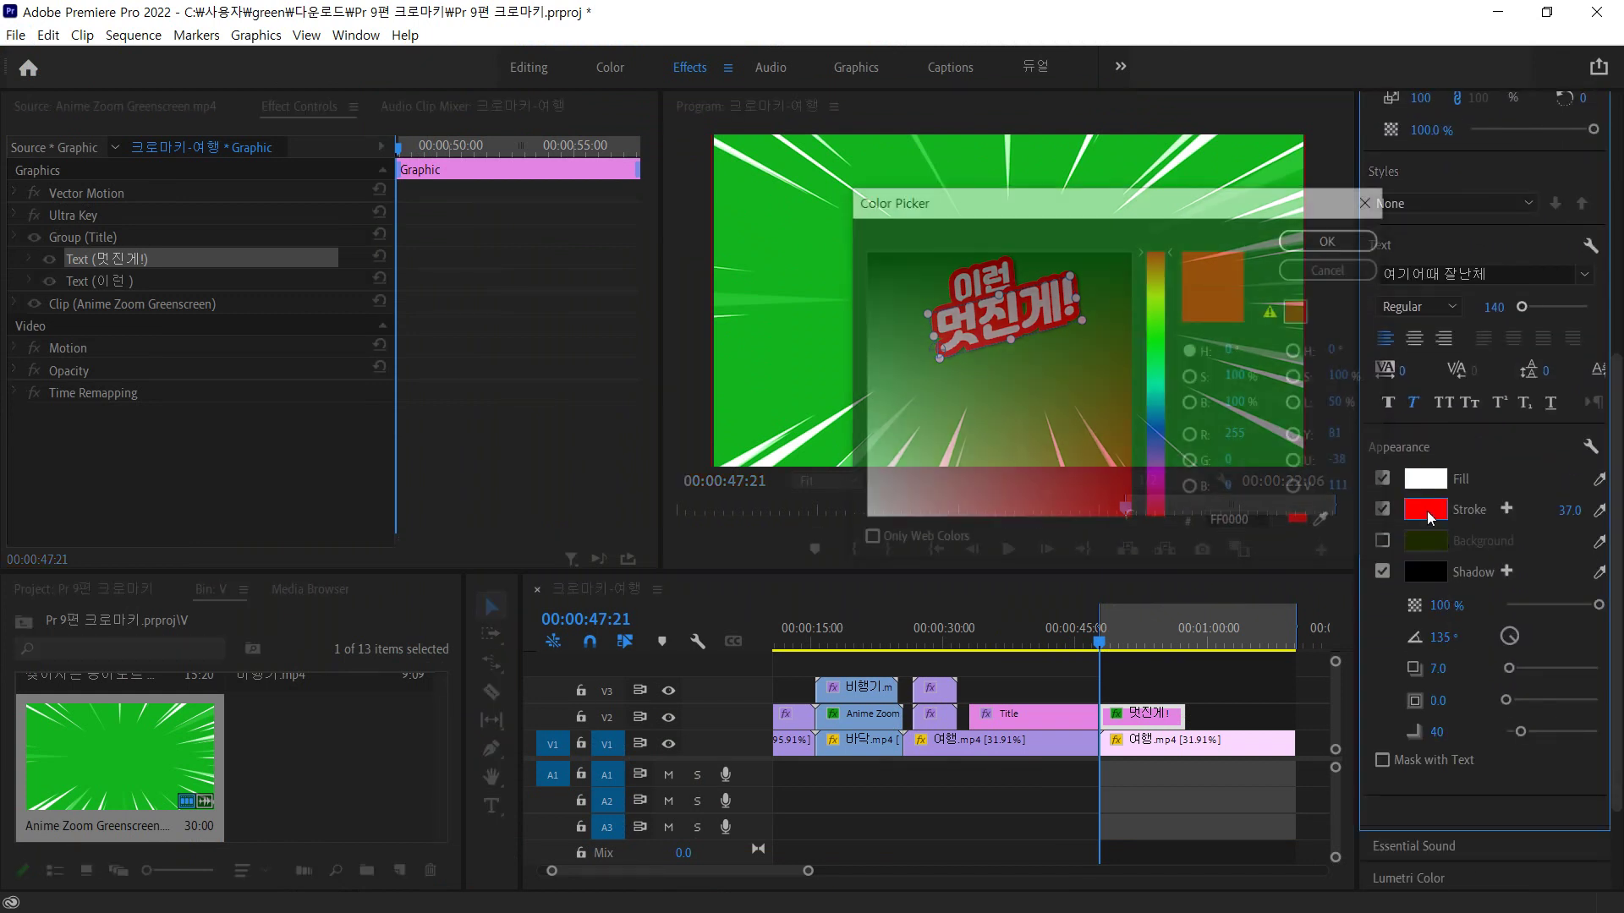
left_click(1156, 353)
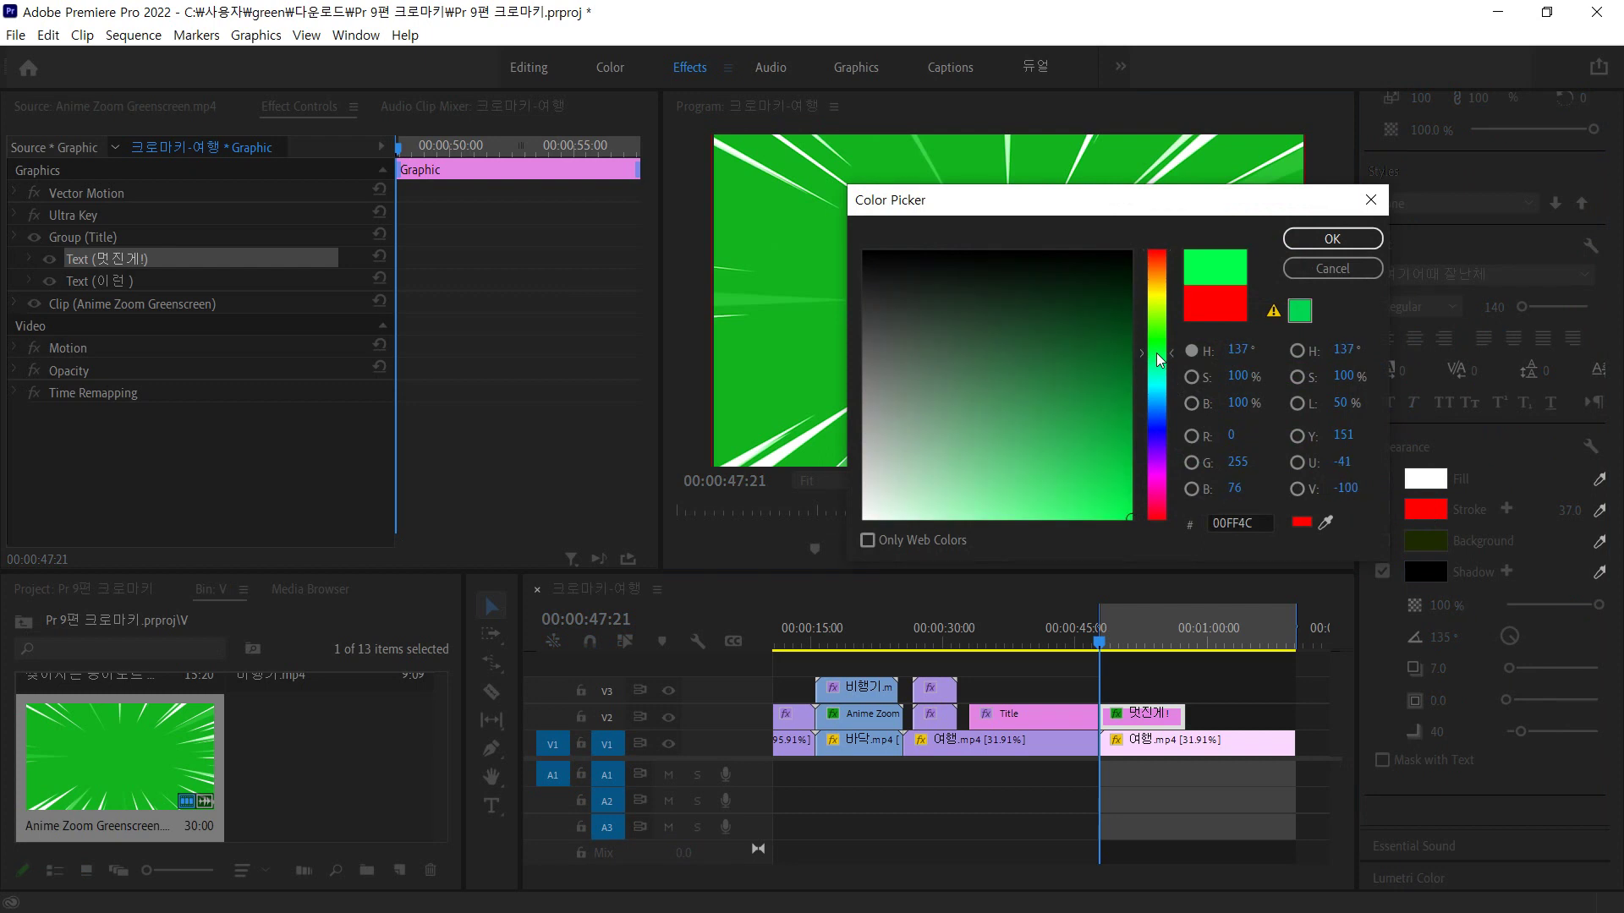
left_click(1158, 336)
mouse_move(1120, 421)
left_mouse_down()
mouse_move(1129, 479)
mouse_move(1107, 410)
left_mouse_up()
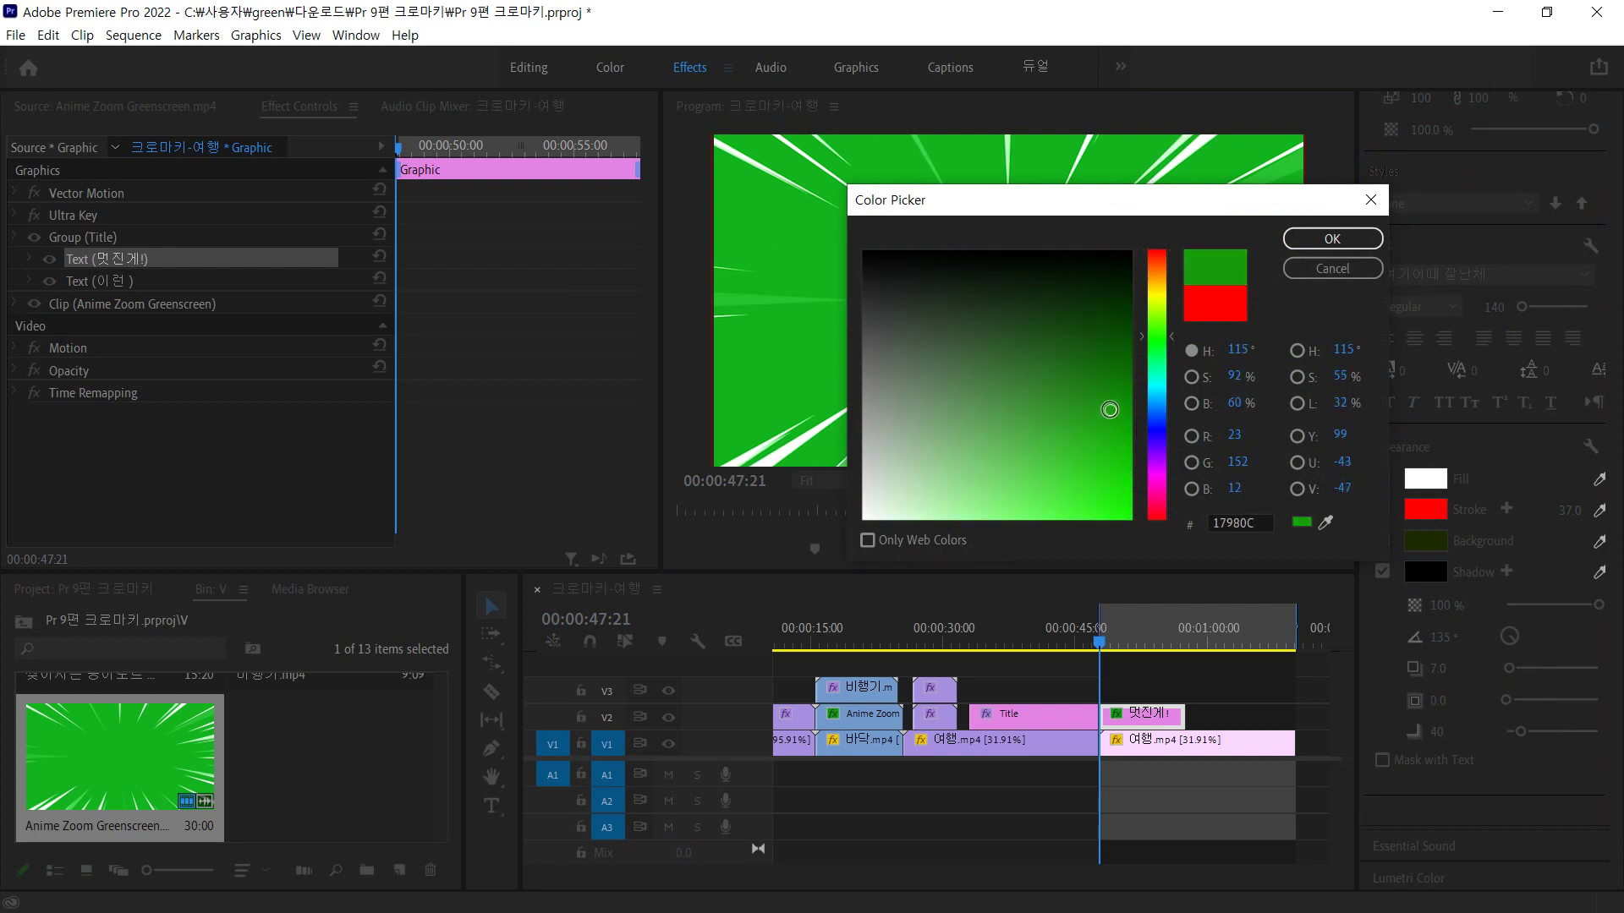
left_click(1332, 240)
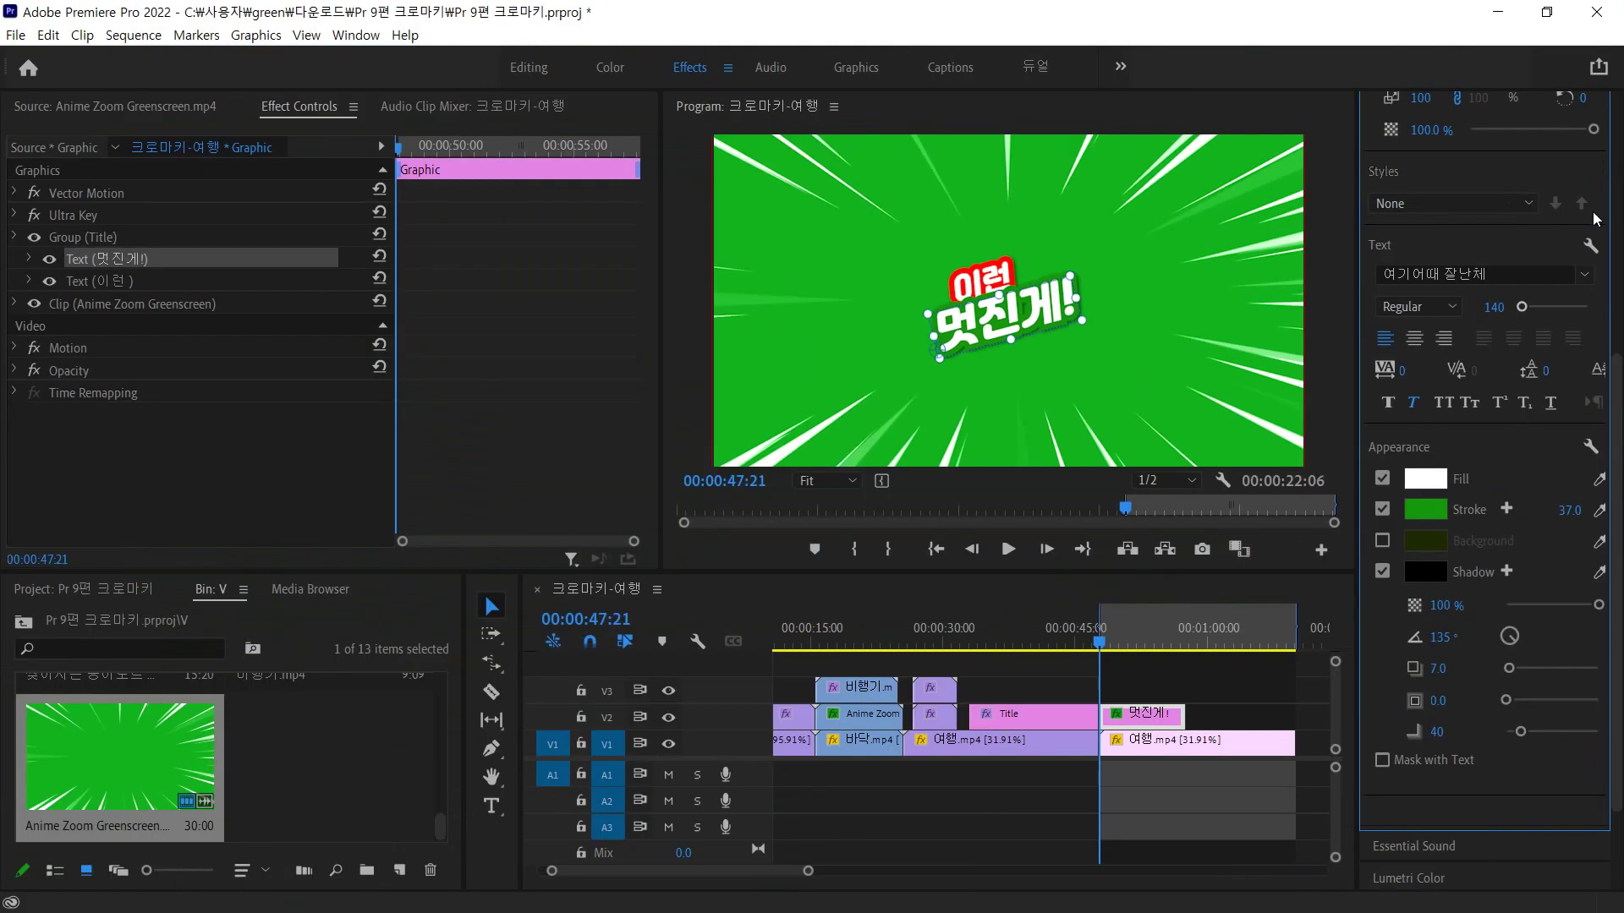
- Try Ultra Key between the Title group and the Anime Zoom Greenscreen layer, and return it to the top of the stack
scroll(1601, 352, "up", 5)
key("alt")
left_click(1478, 159)
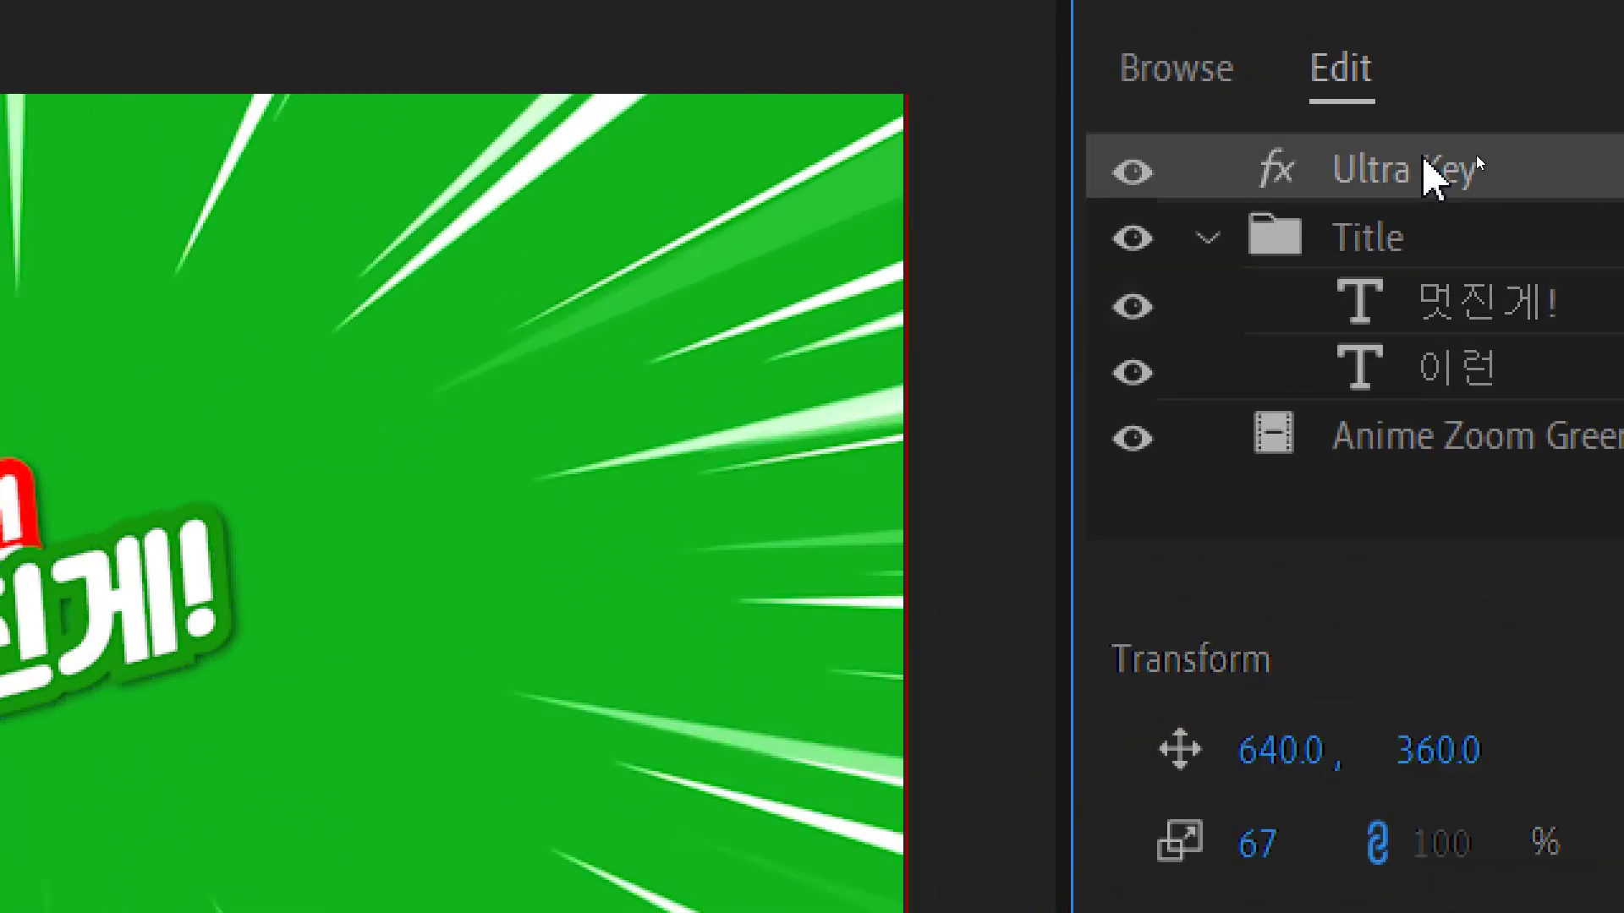
left_click_drag(1423, 161, 1431, 460)
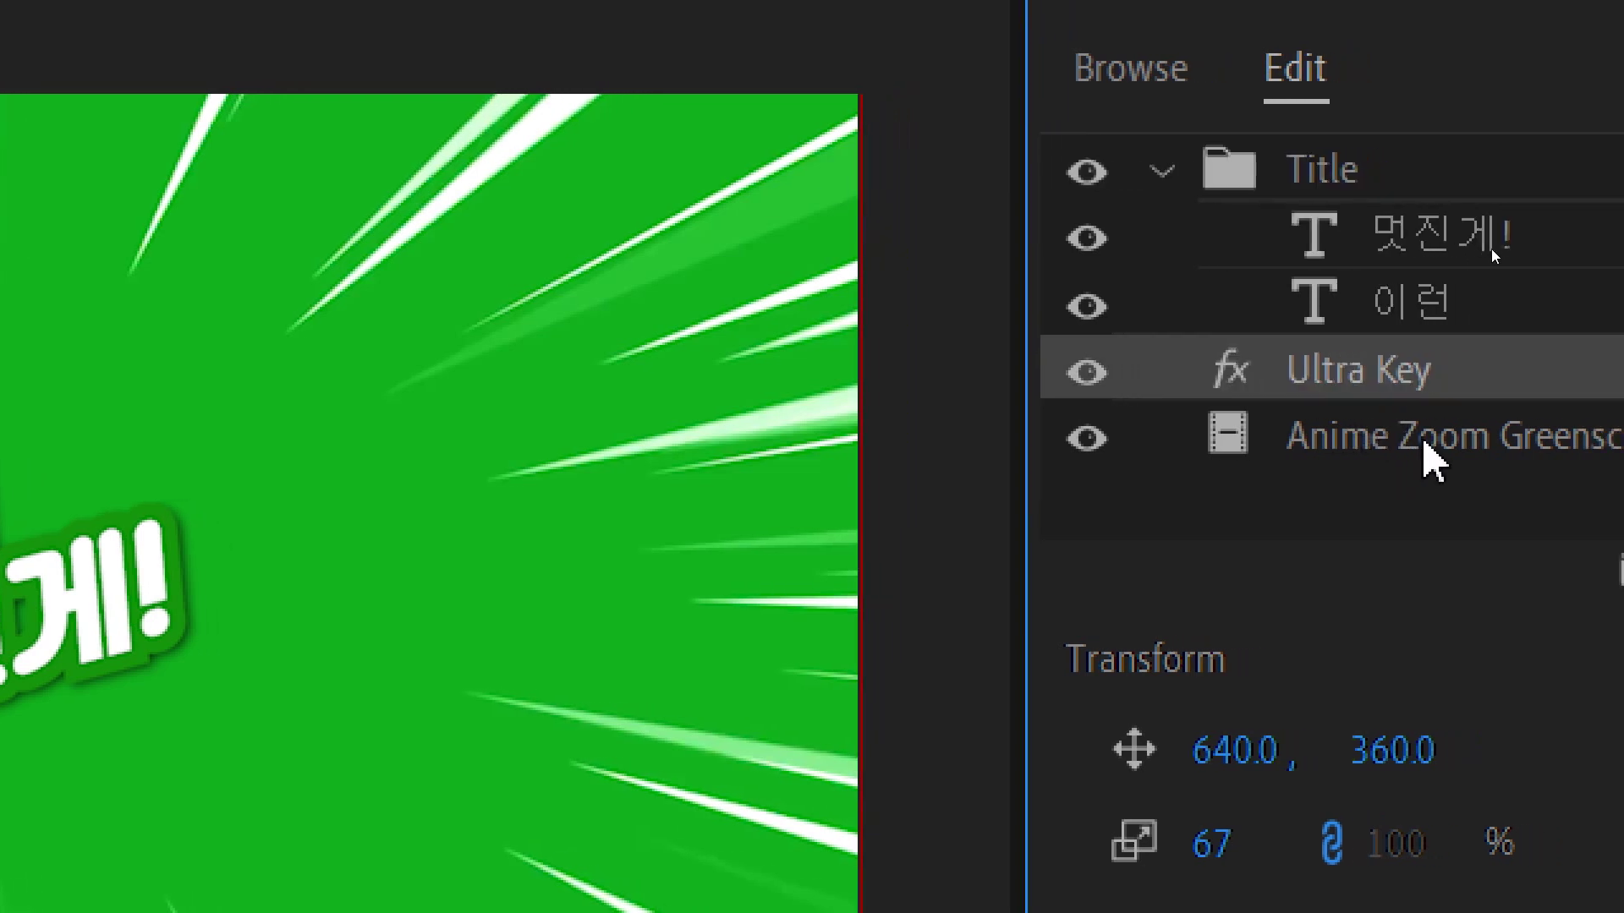
left_click(1475, 461)
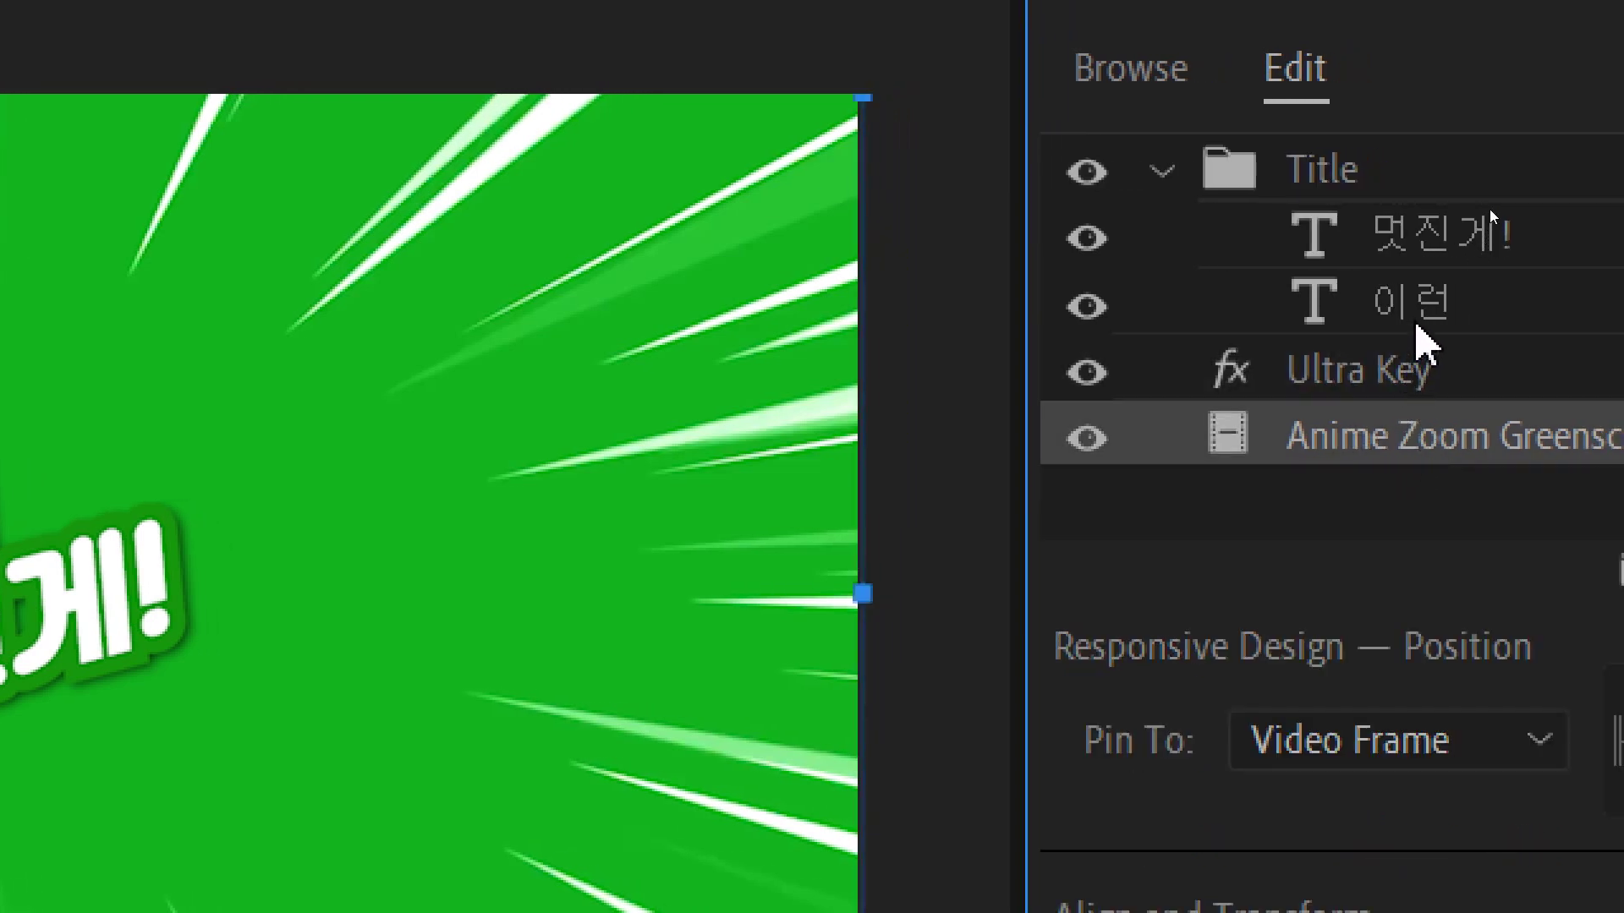
left_click(1442, 238)
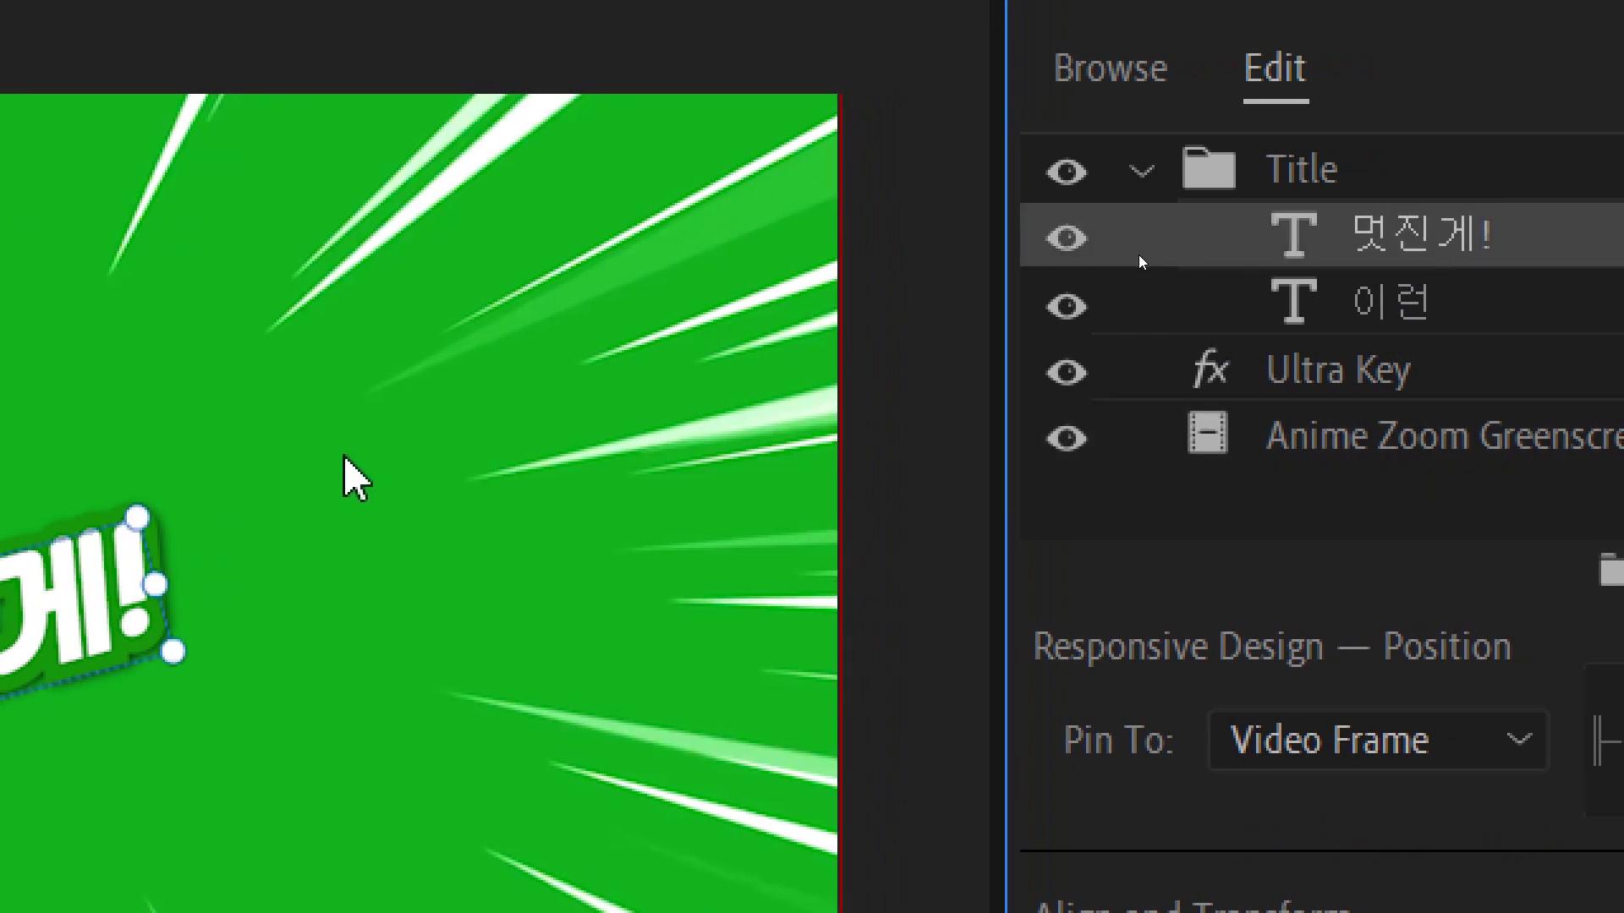
left_click(1348, 381)
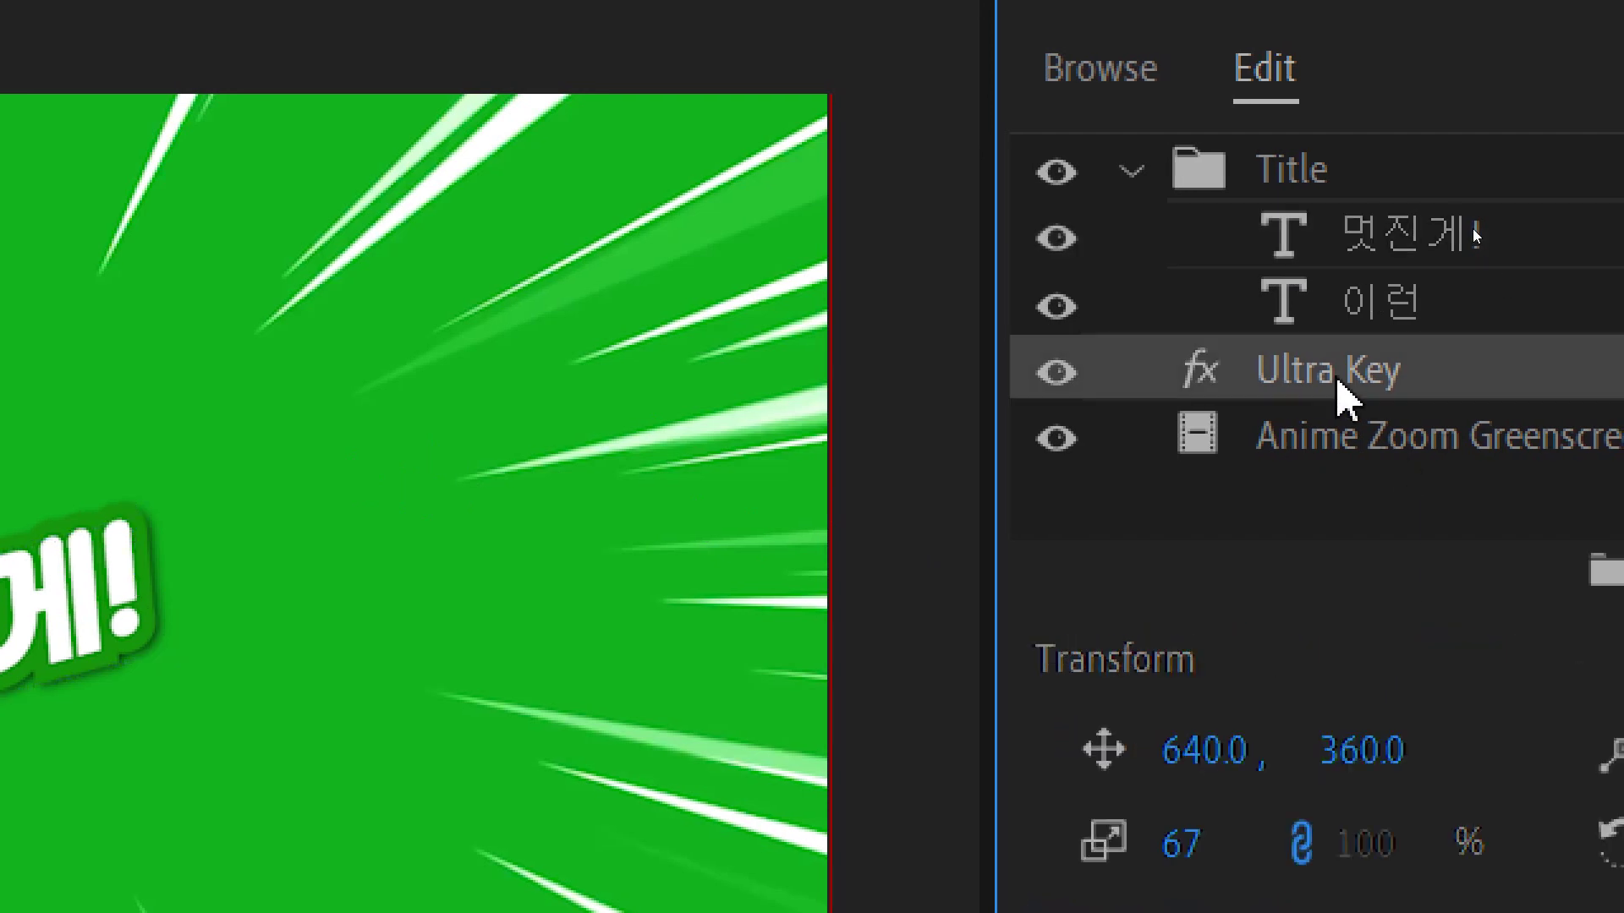
left_click_drag(1342, 380, 1361, 165)
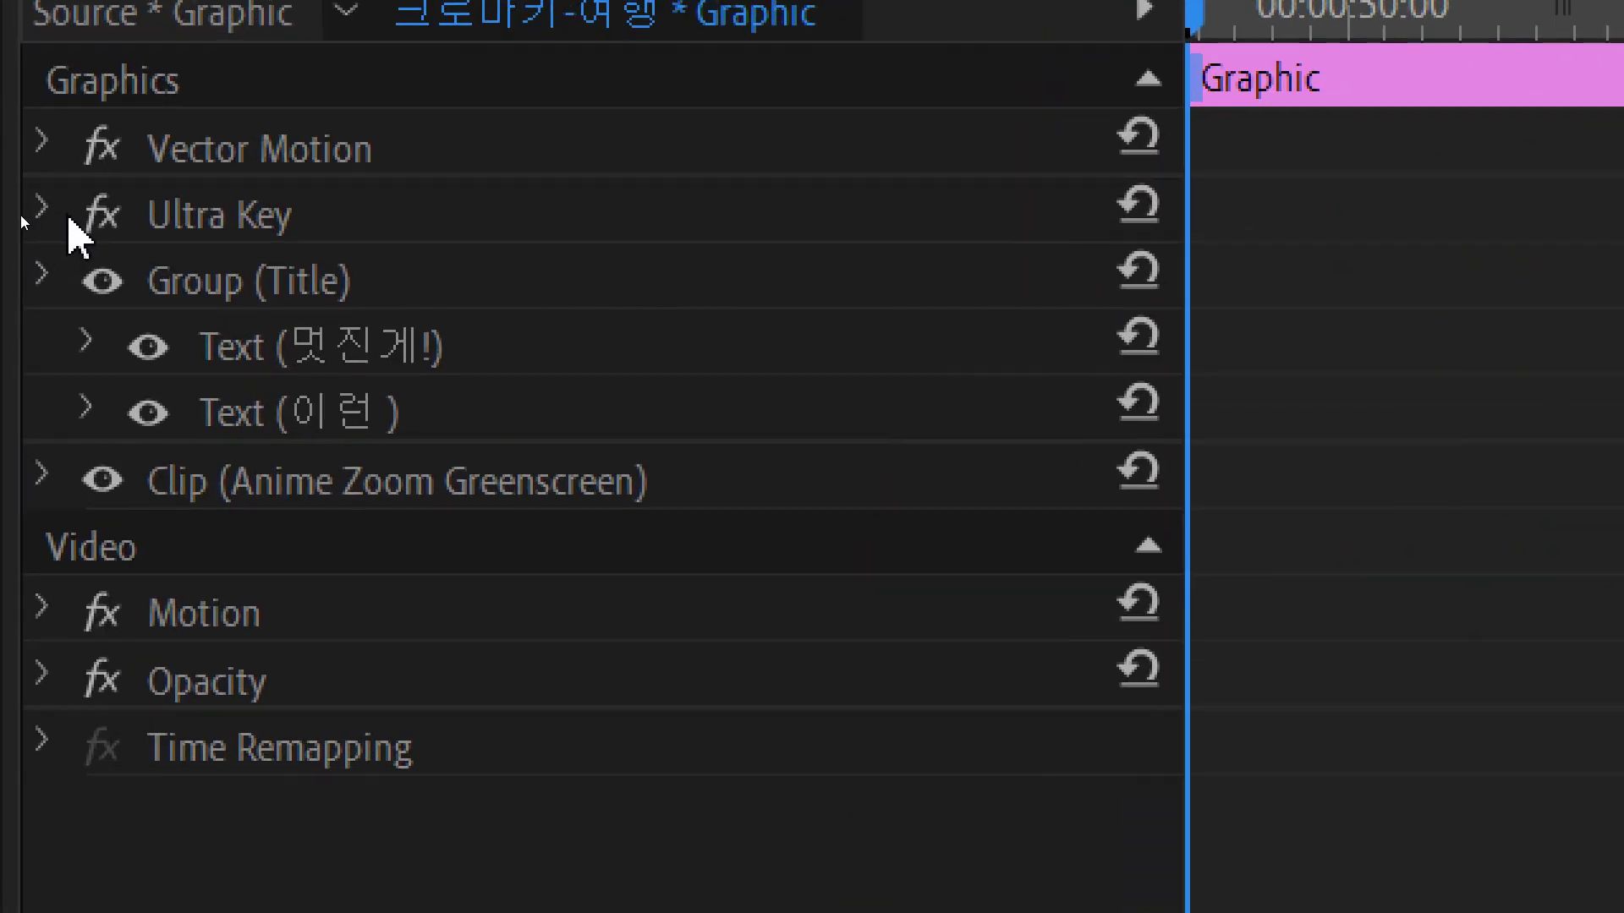
- Sample the green background as the Ultra Key color and move the effect to the bottom of the Title group, beneath "이런"
left_click(18, 210)
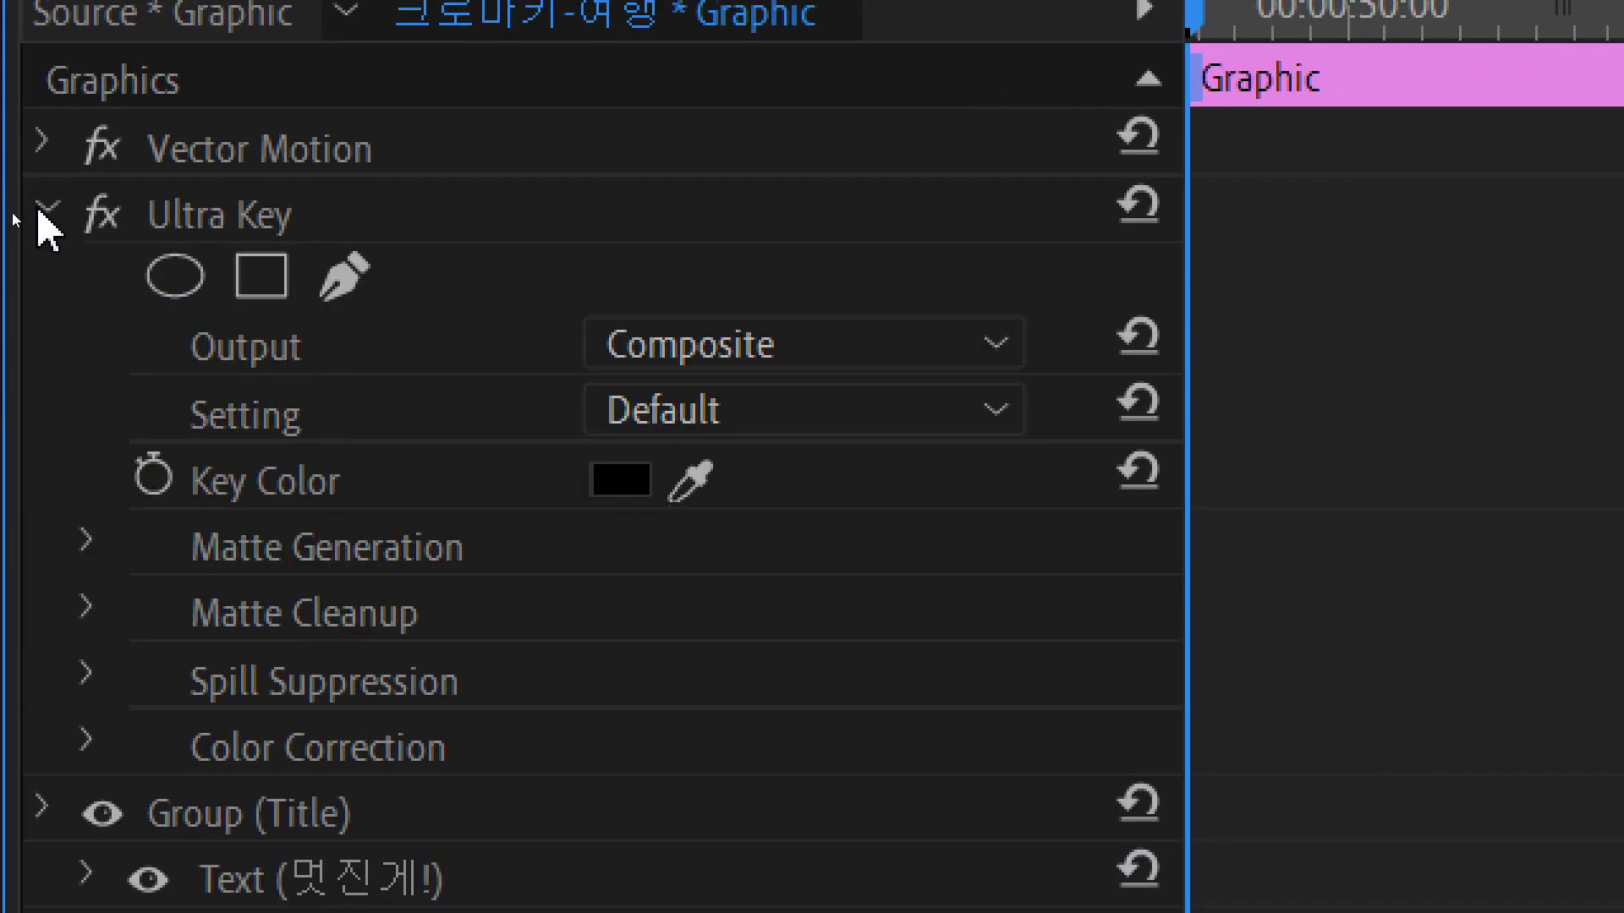
left_click(689, 482)
left_click(1623, 323)
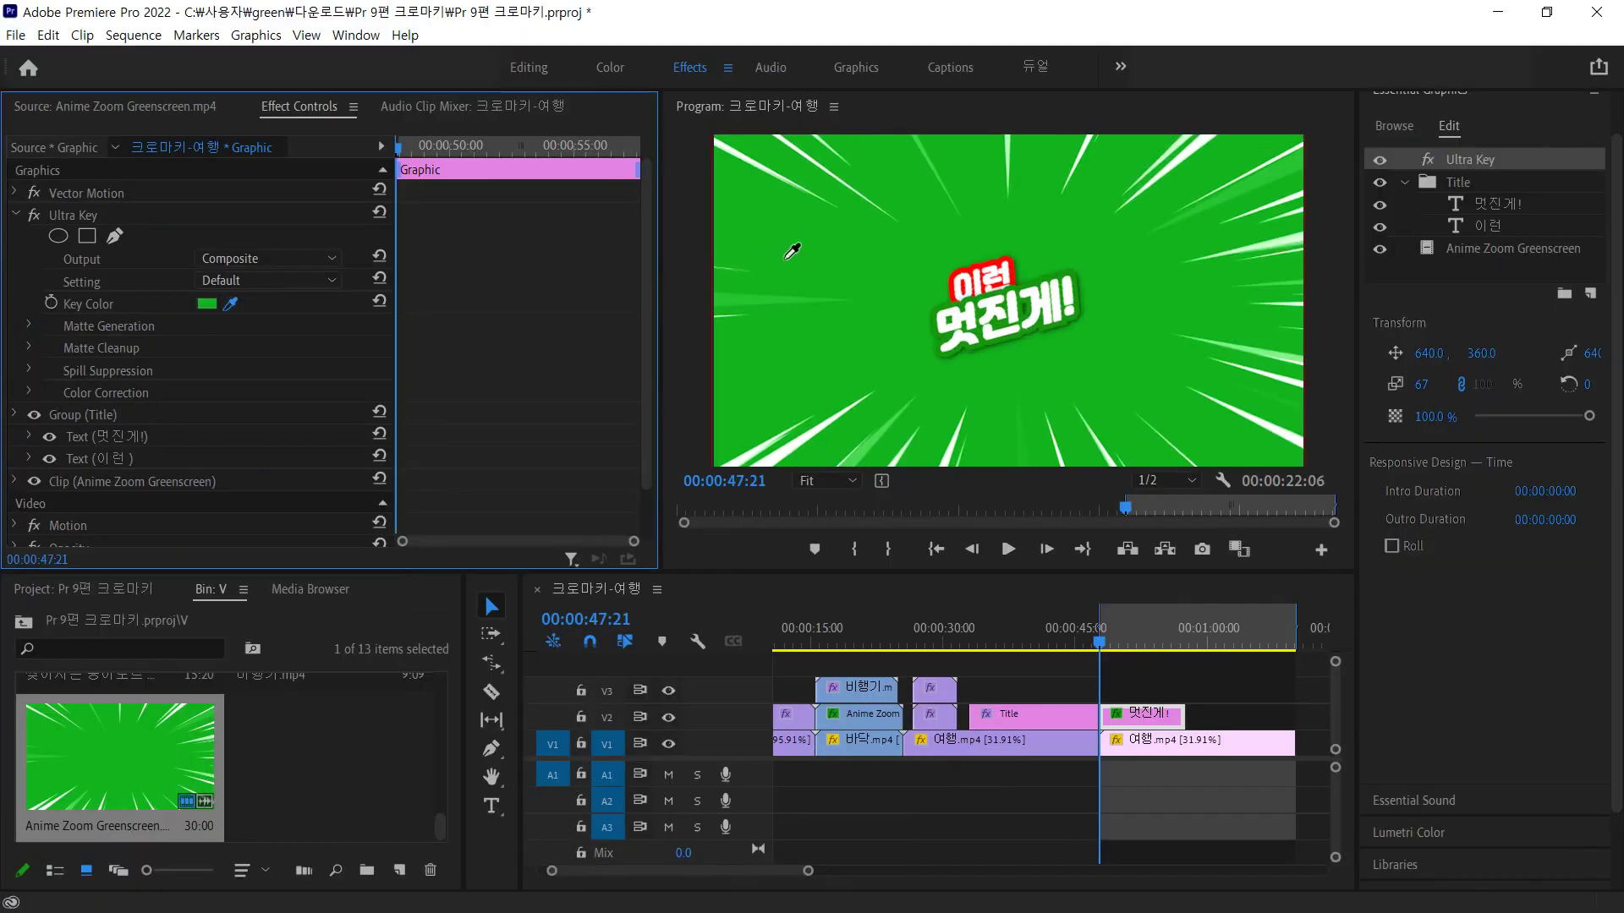
left_click(786, 257)
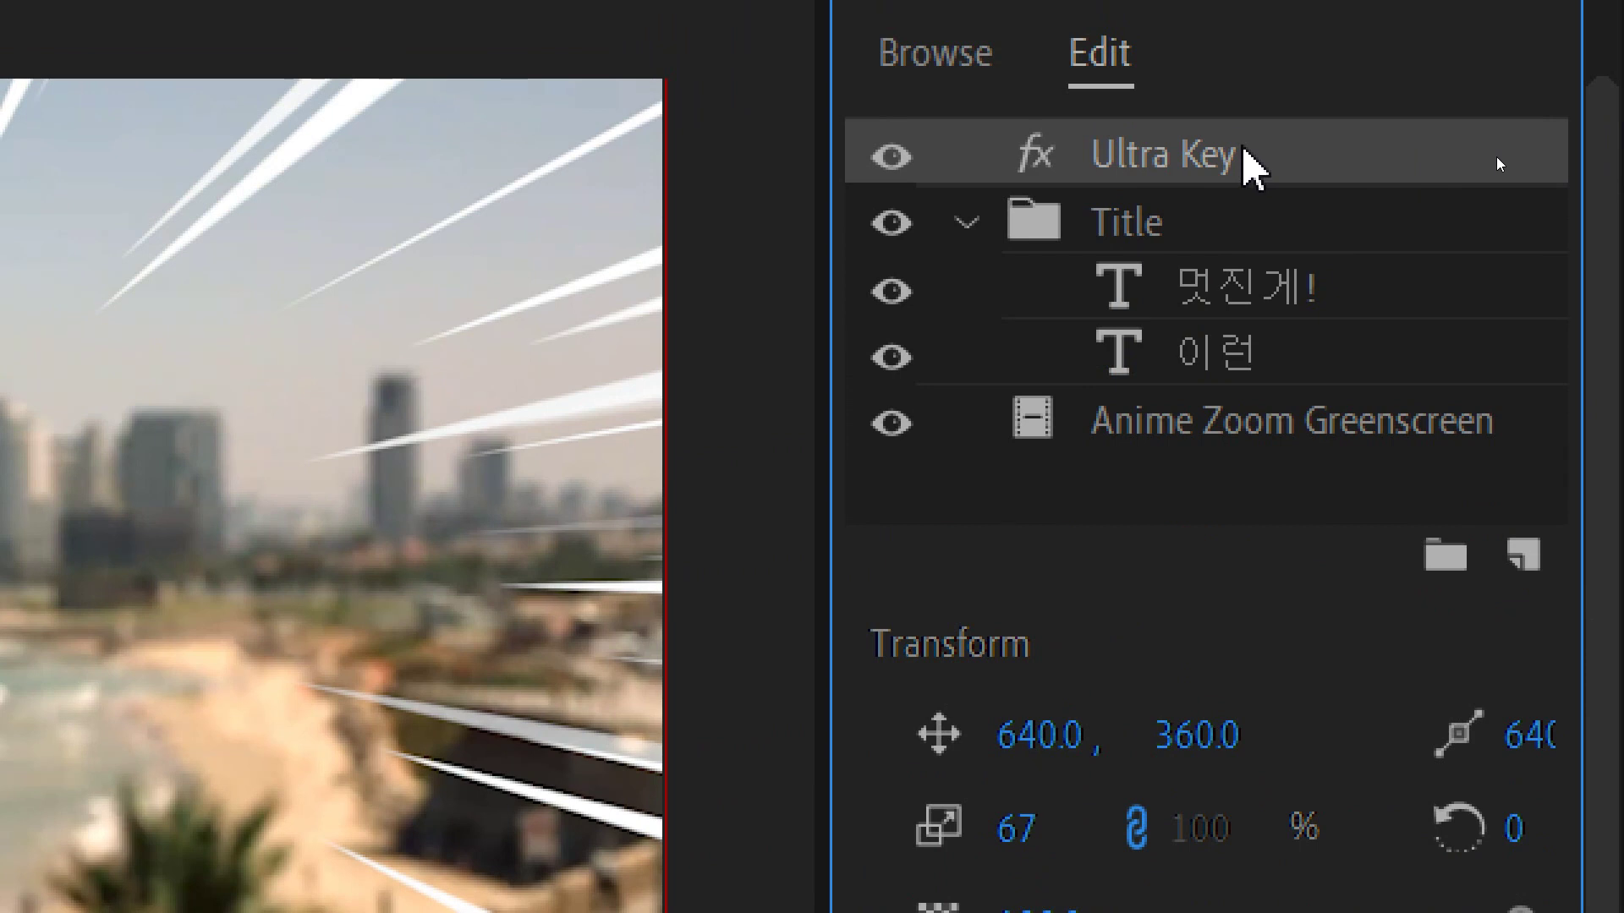
left_click_drag(1251, 165, 1243, 373)
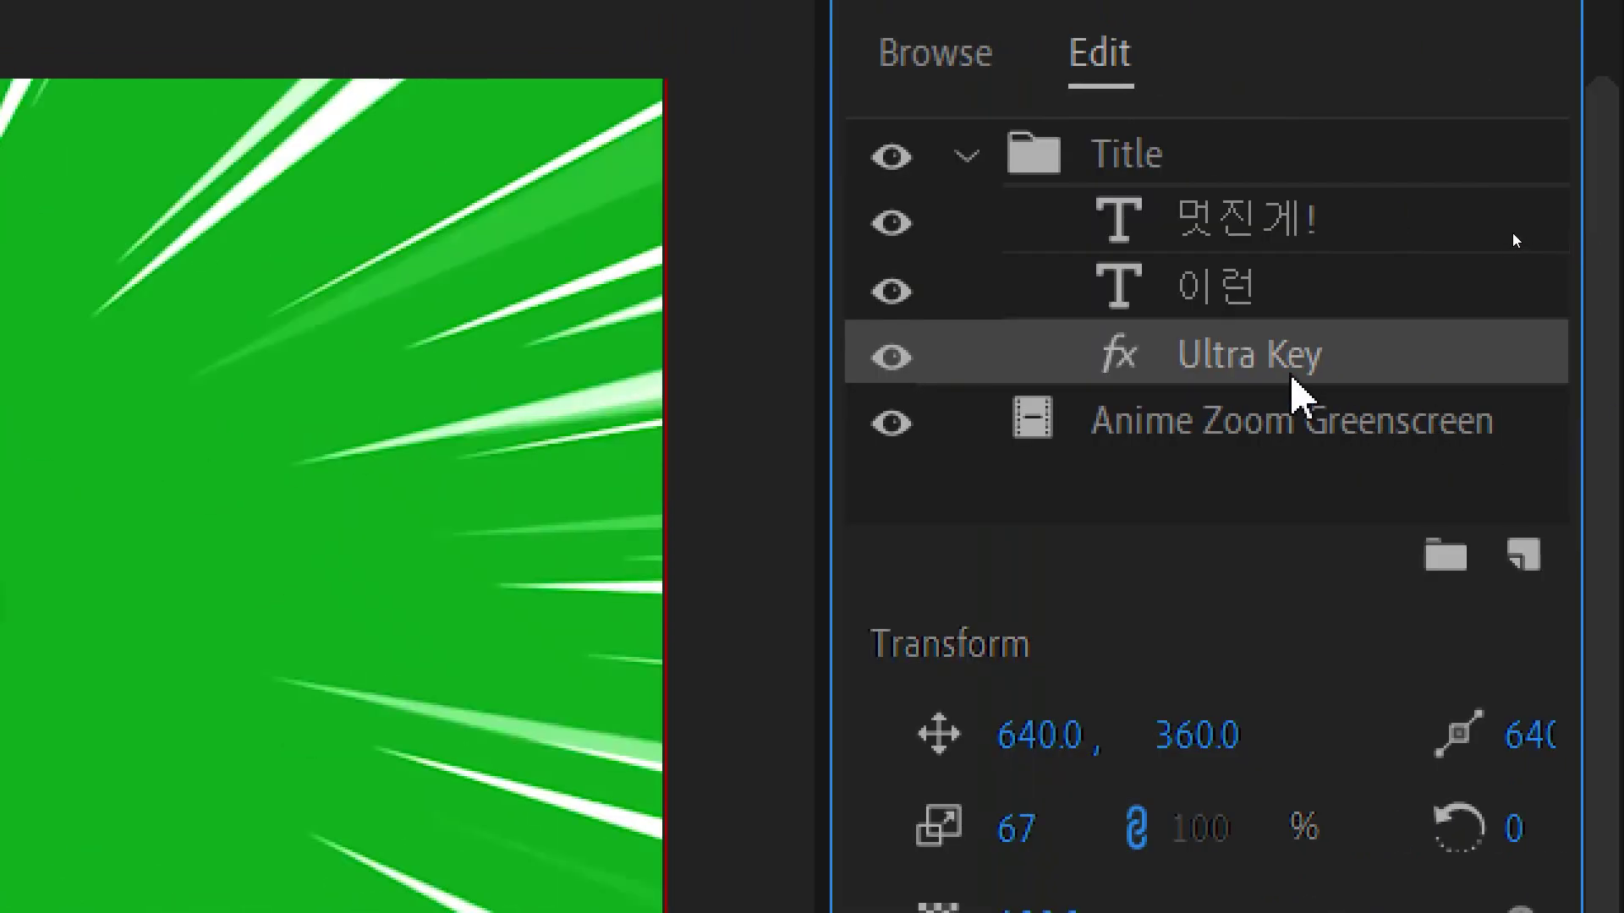
- Try Ultra Key beneath the Anime Zoom Greenscreen layer, and place it between that layer and the Title group
left_click_drag(1265, 377, 1200, 470)
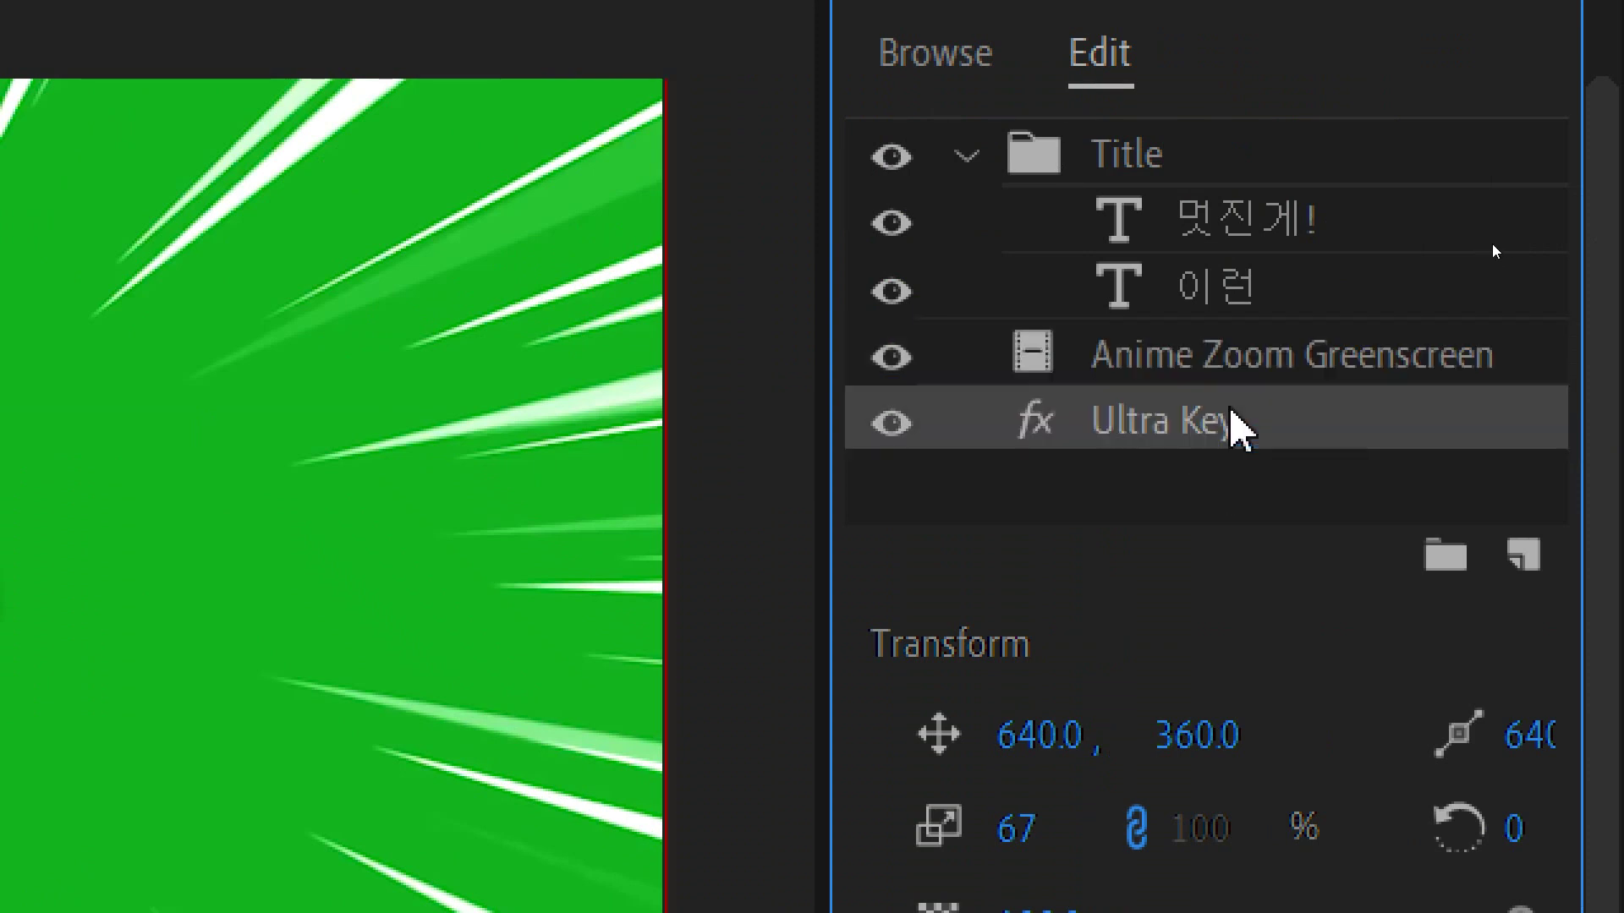
left_click_drag(1237, 370, 1223, 456)
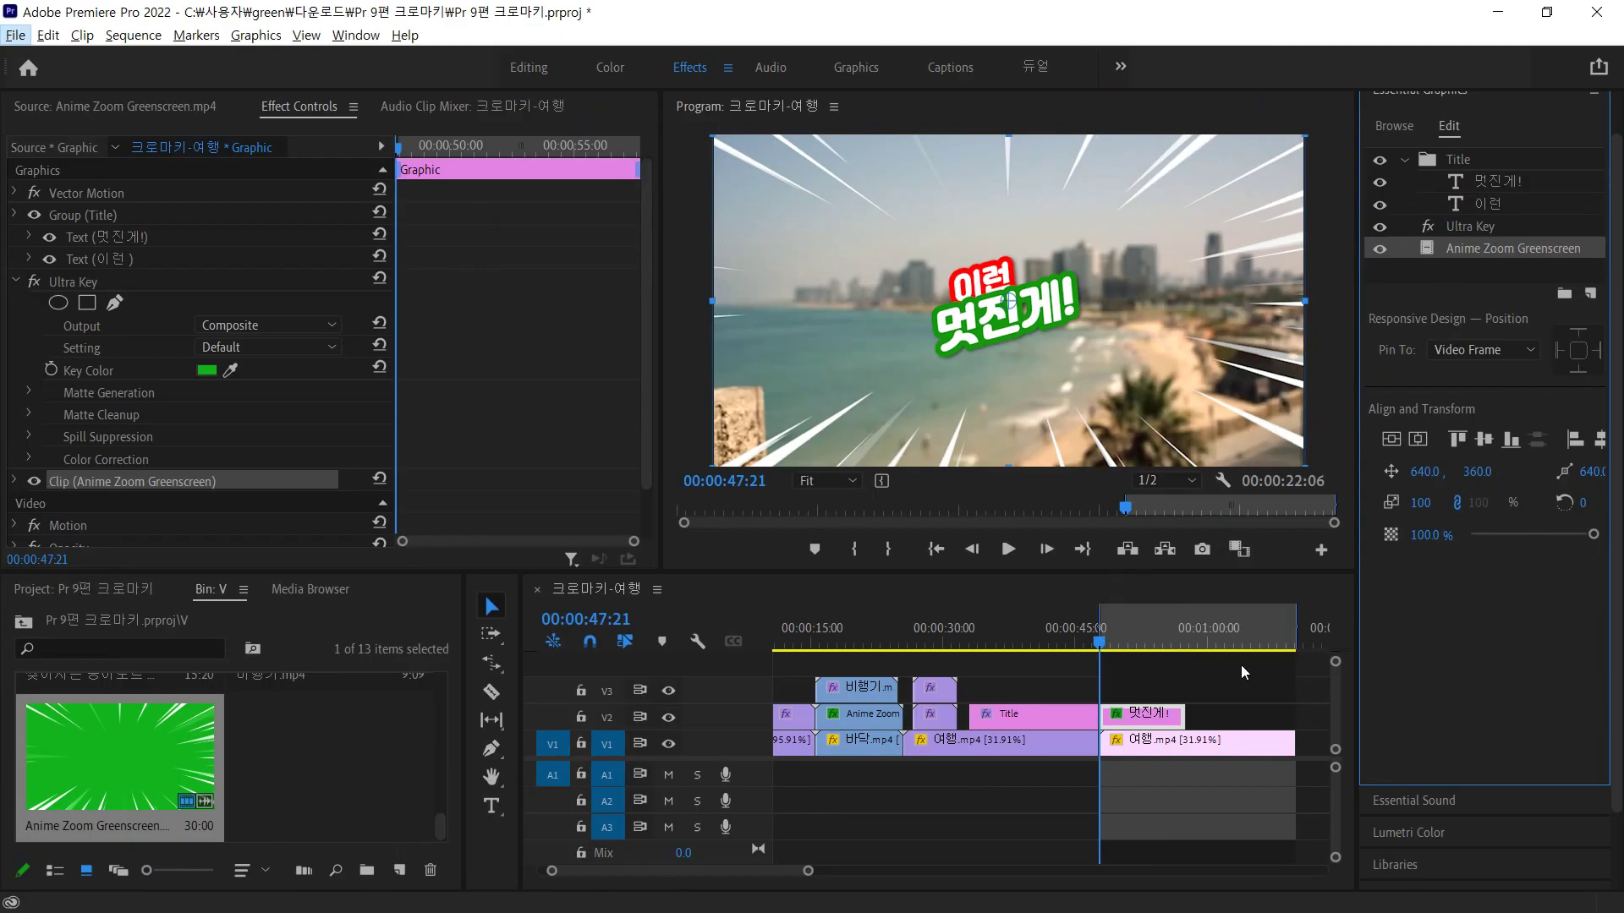
- Set the duration of the keyed "멋진게!" graphic clip on V2 to 00:00:05:00
left_click(1158, 715)
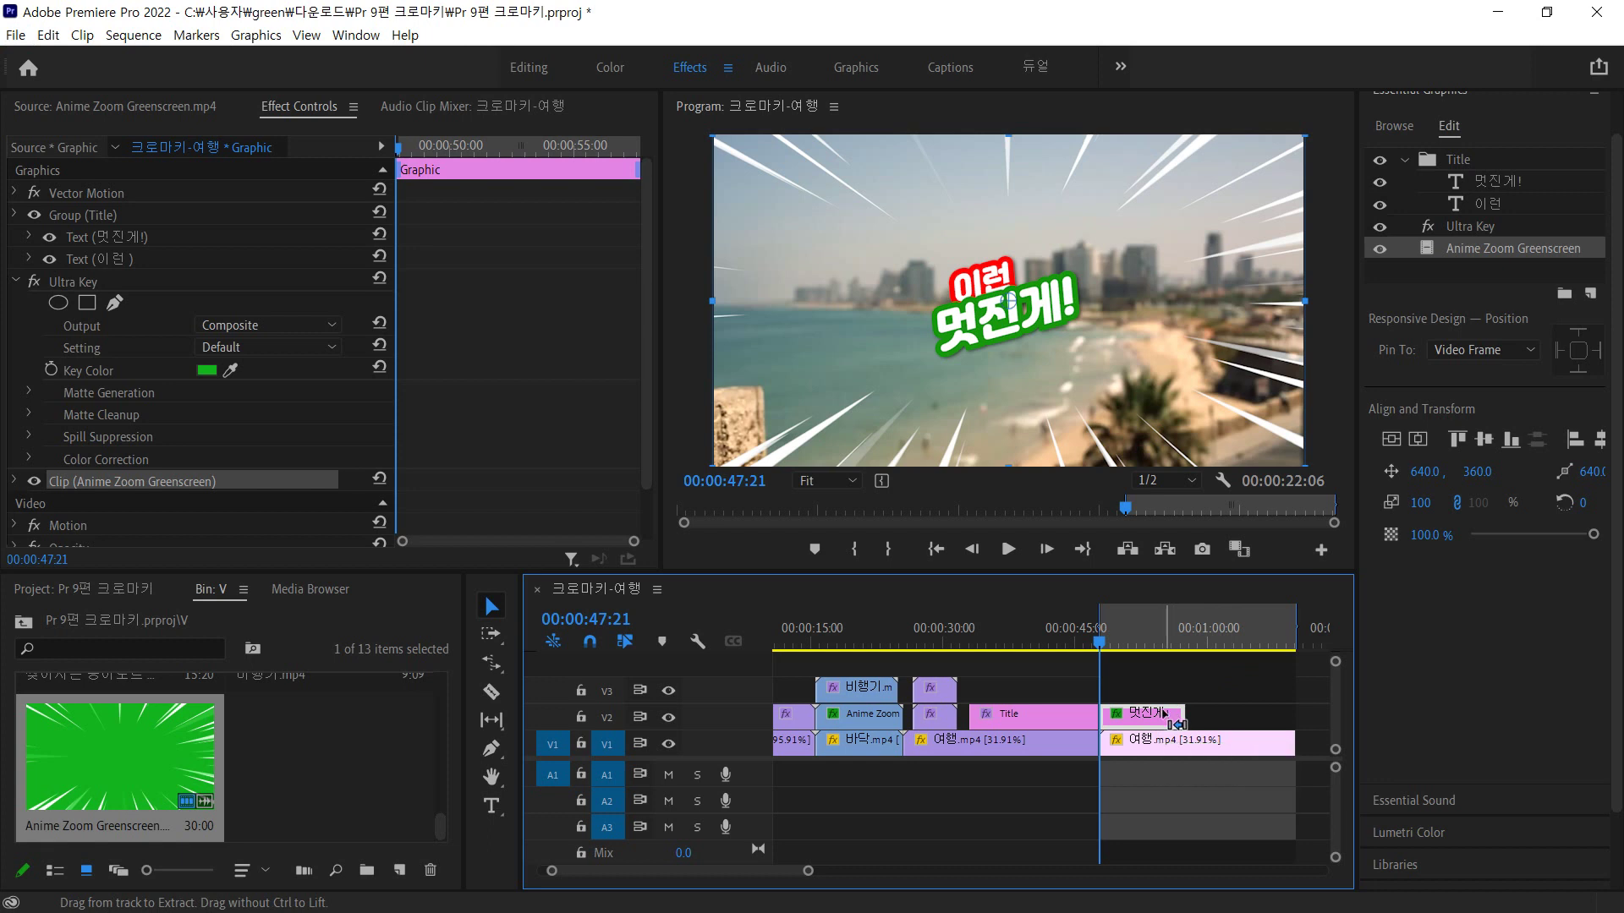
key("ctrl+r")
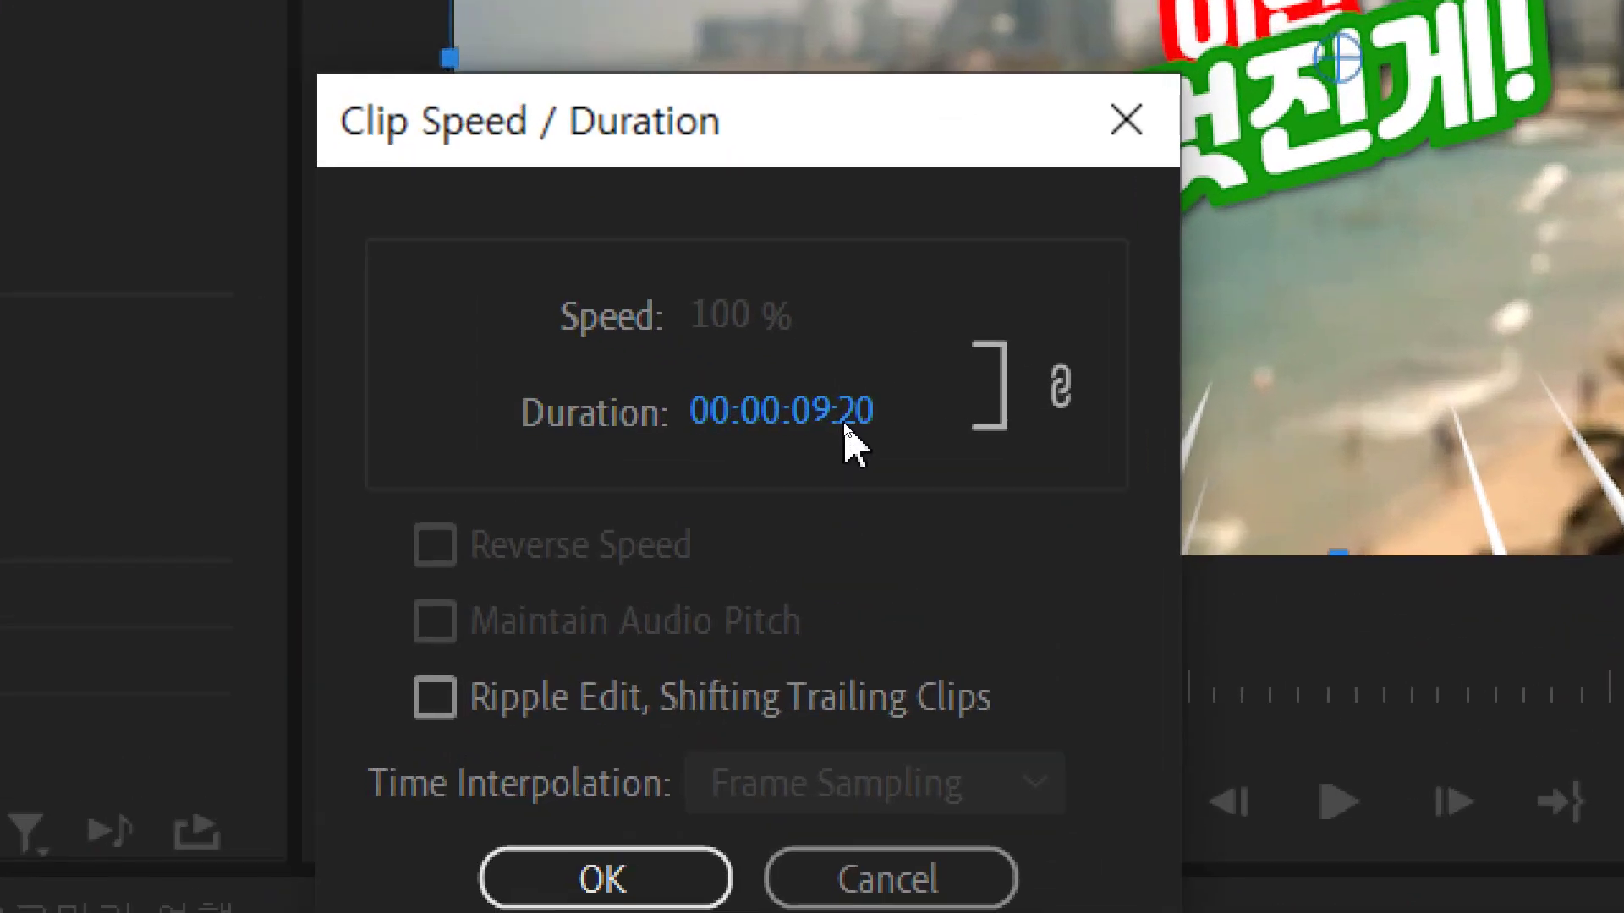
left_click(843, 419)
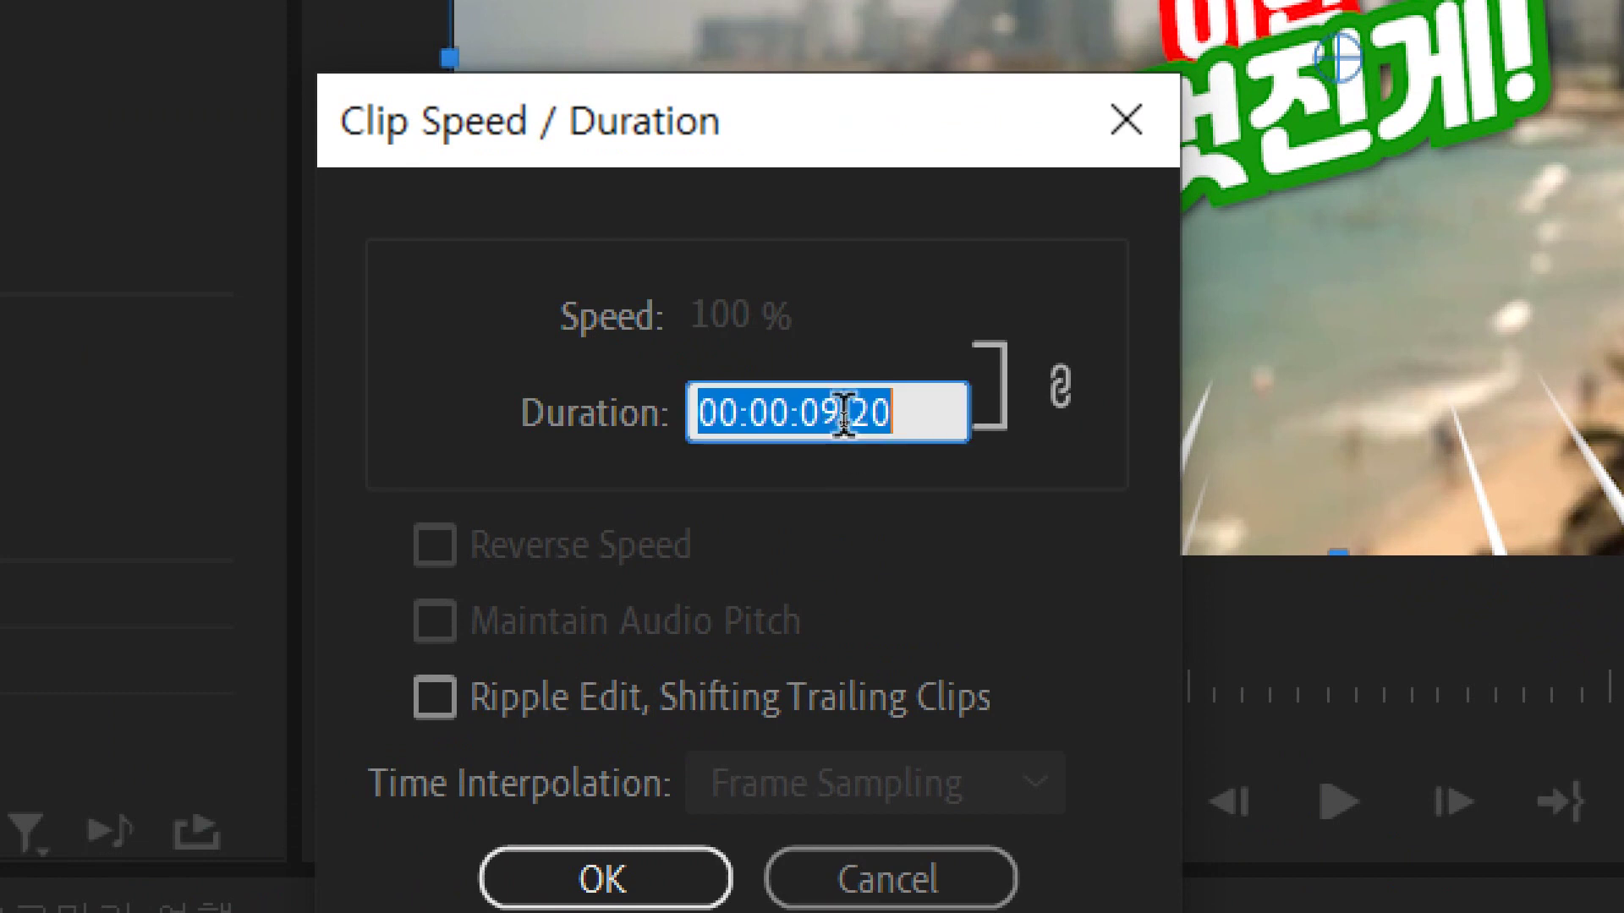
type("5")
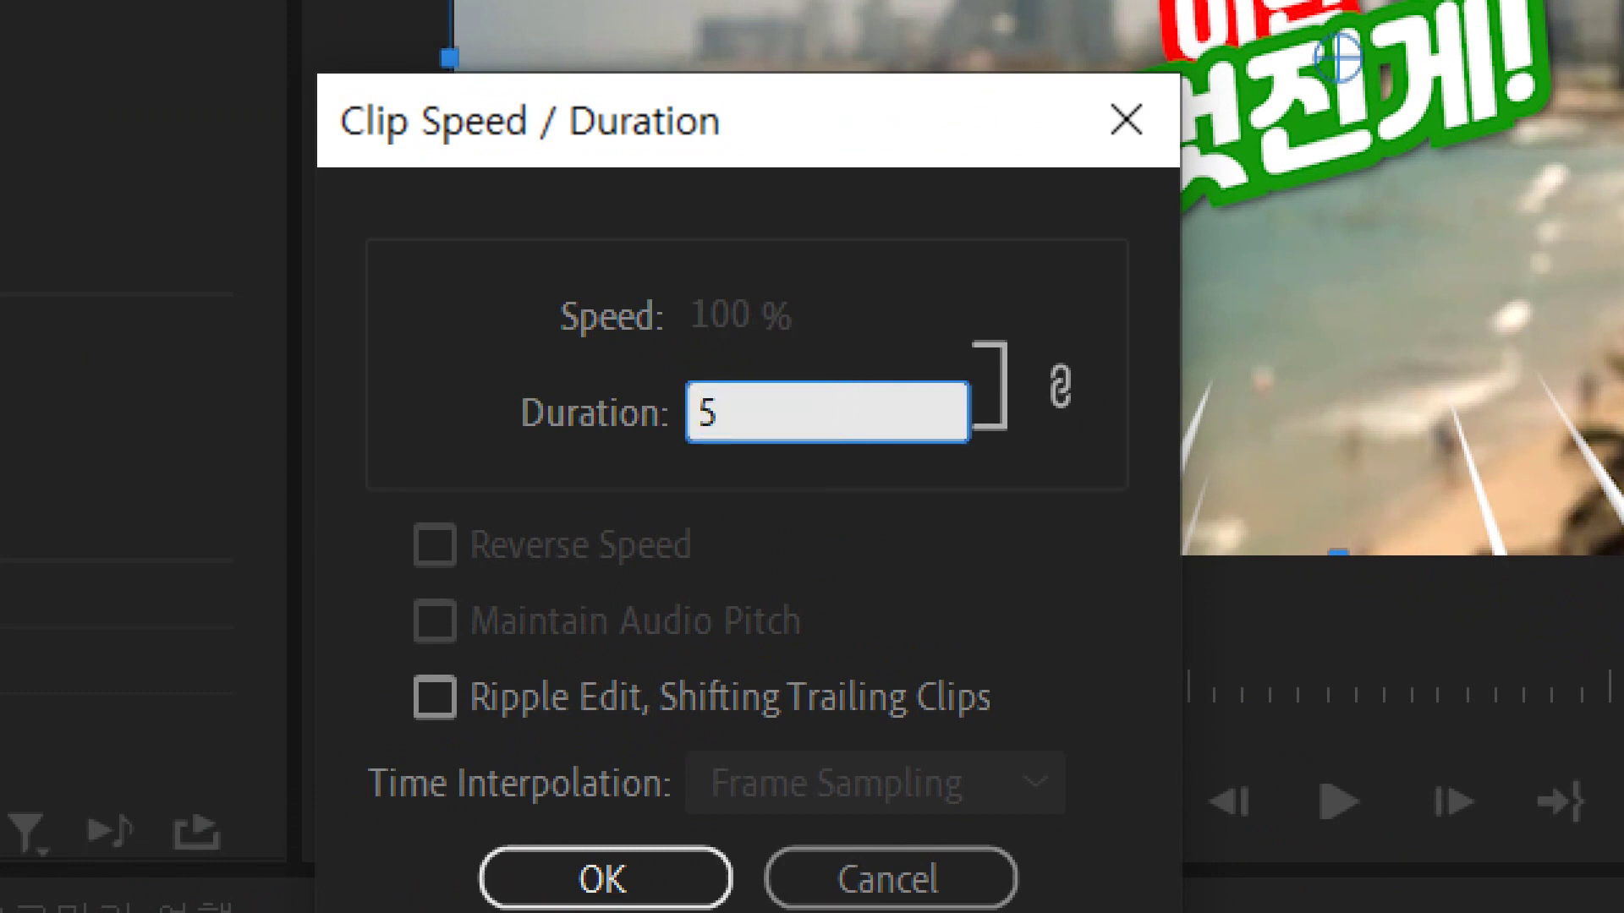
type(".")
key("Return")
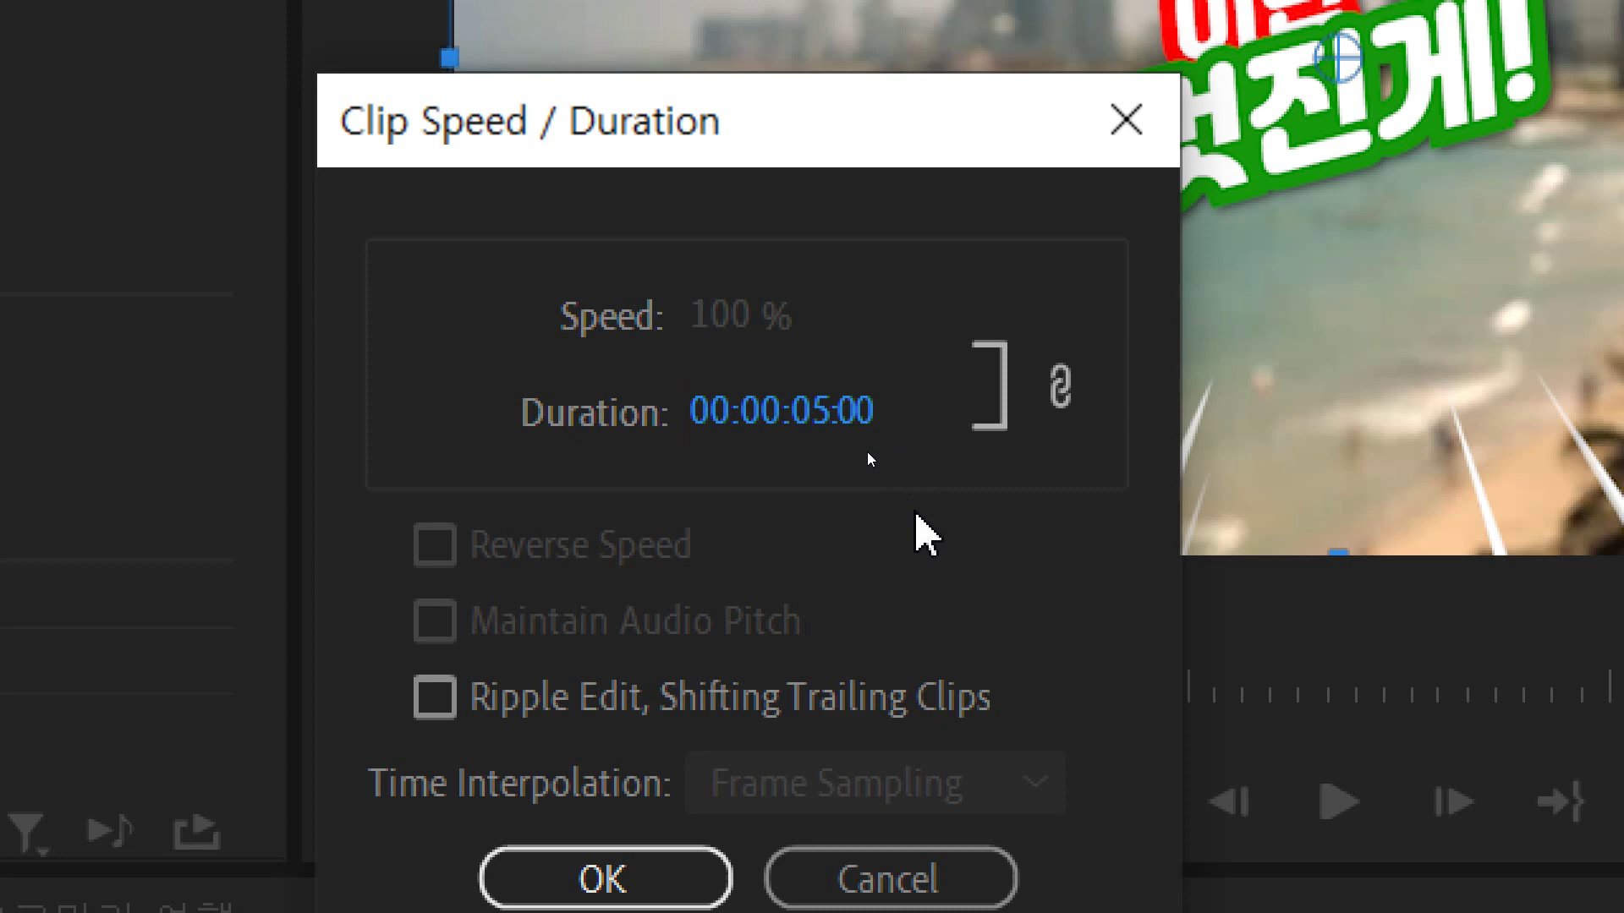
left_click(680, 805)
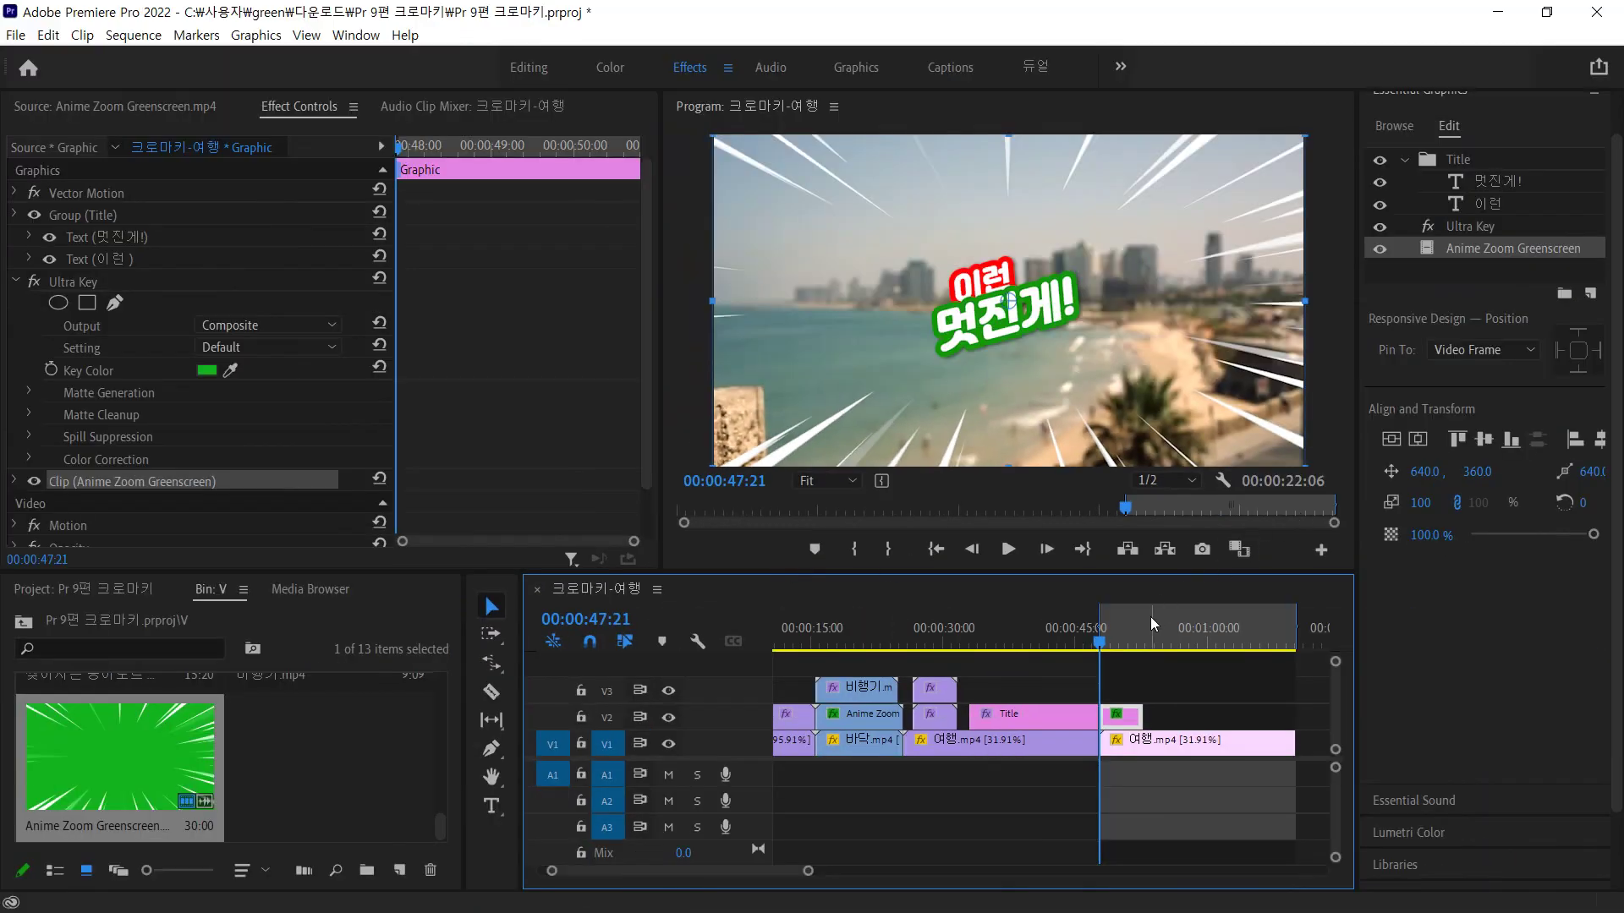
- Set the sequence Out point at the end of the shortened graphic clip and toggle Loop playback in the Program monitor
left_click_drag(1104, 648, 1123, 648)
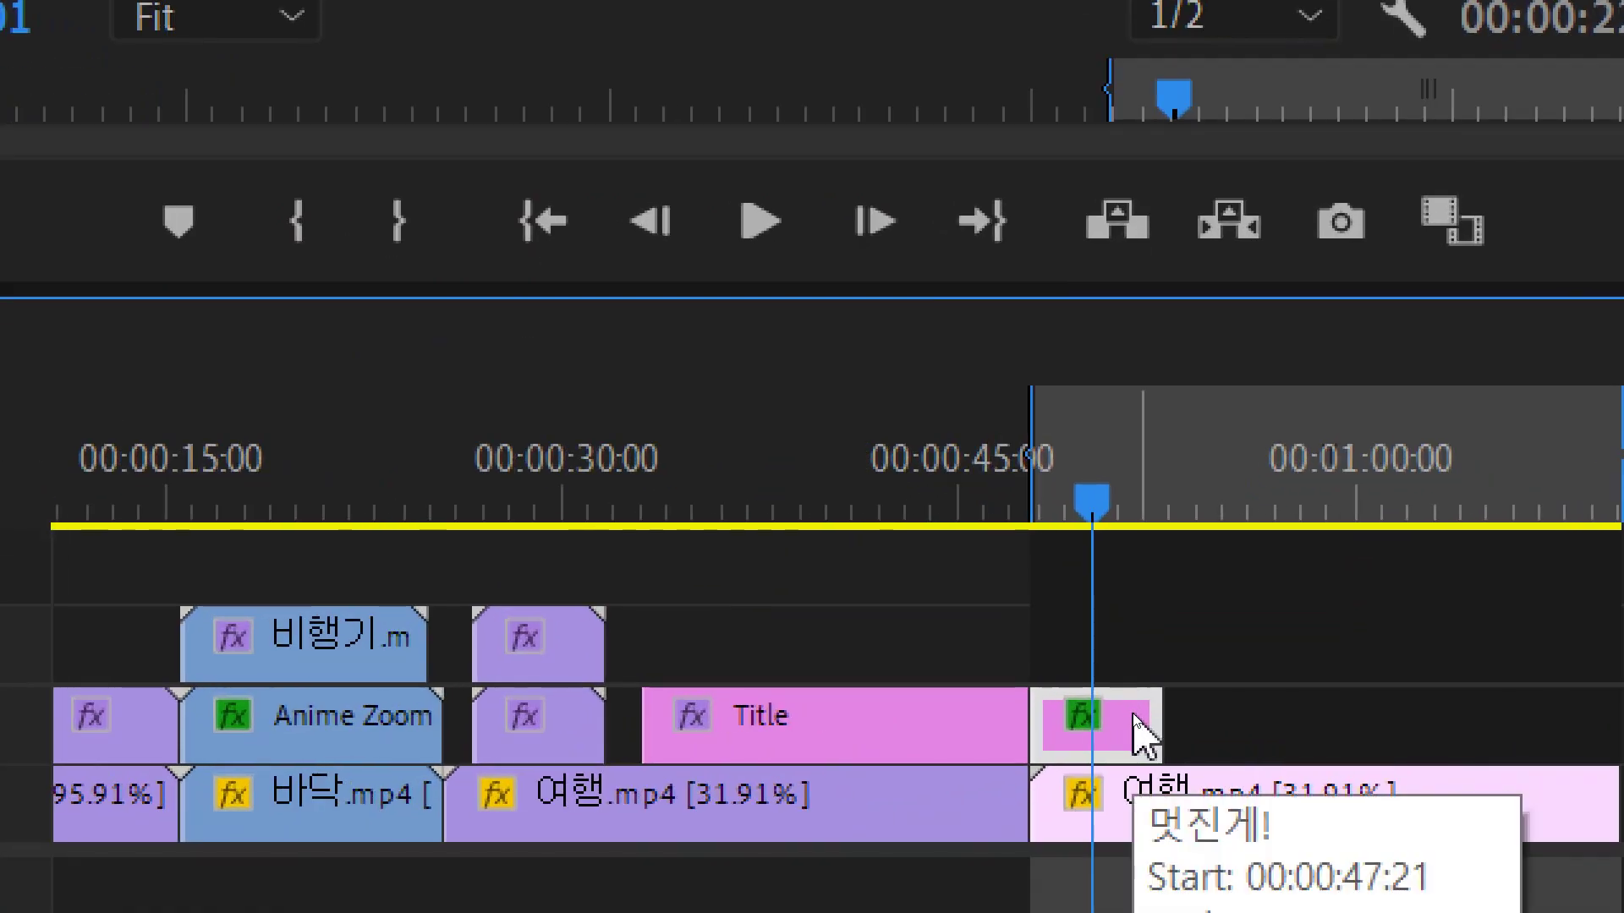
key("Down")
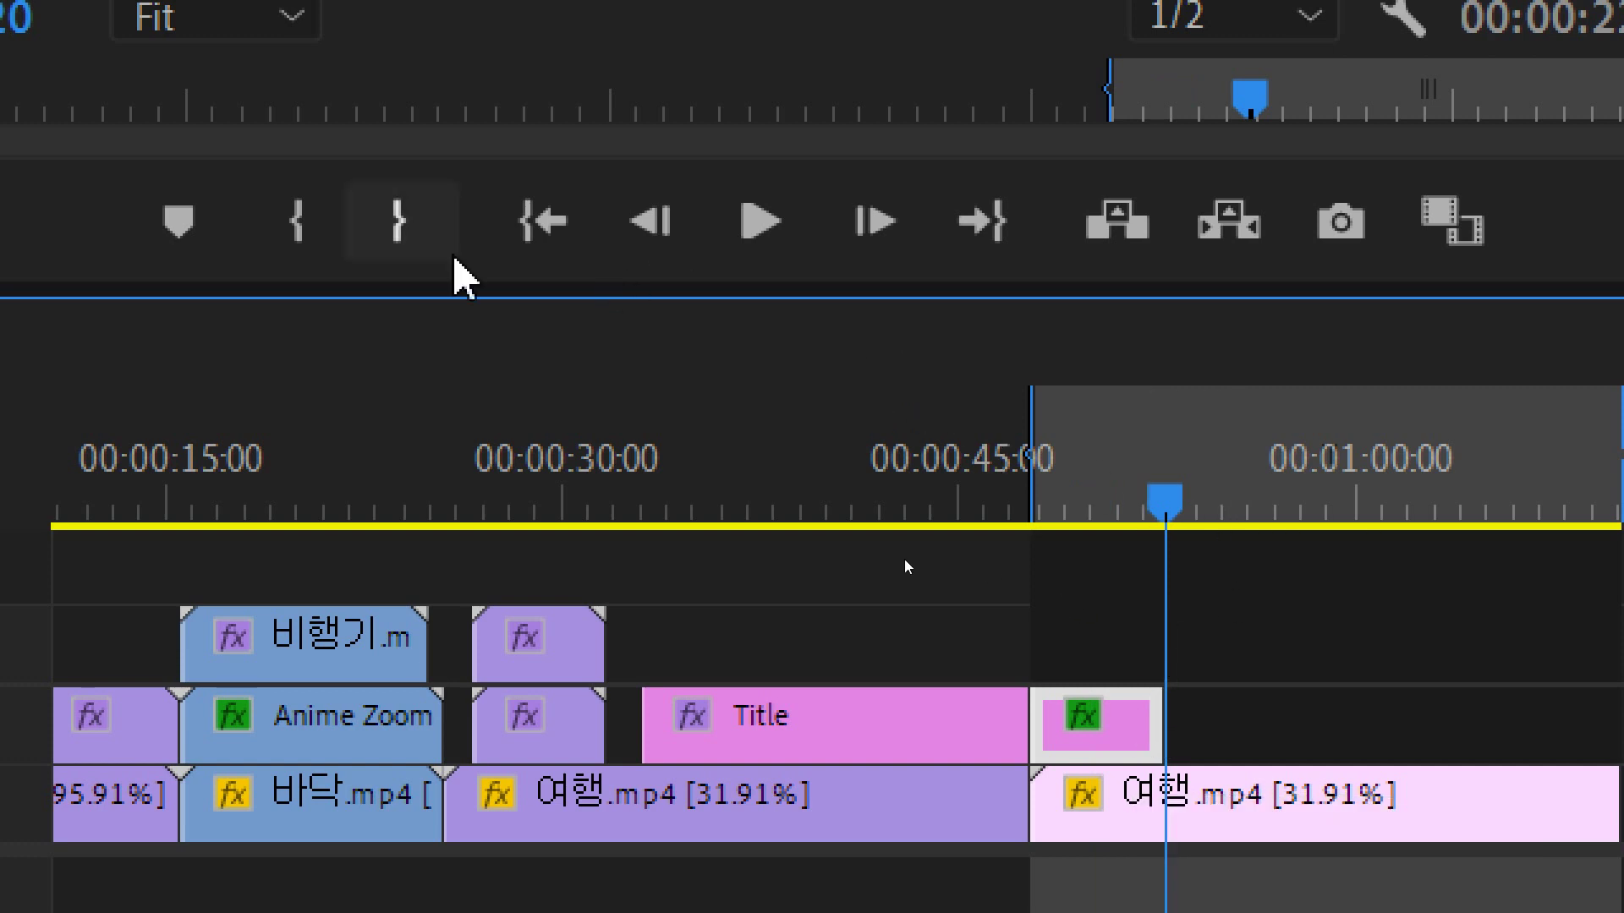
left_click(388, 224)
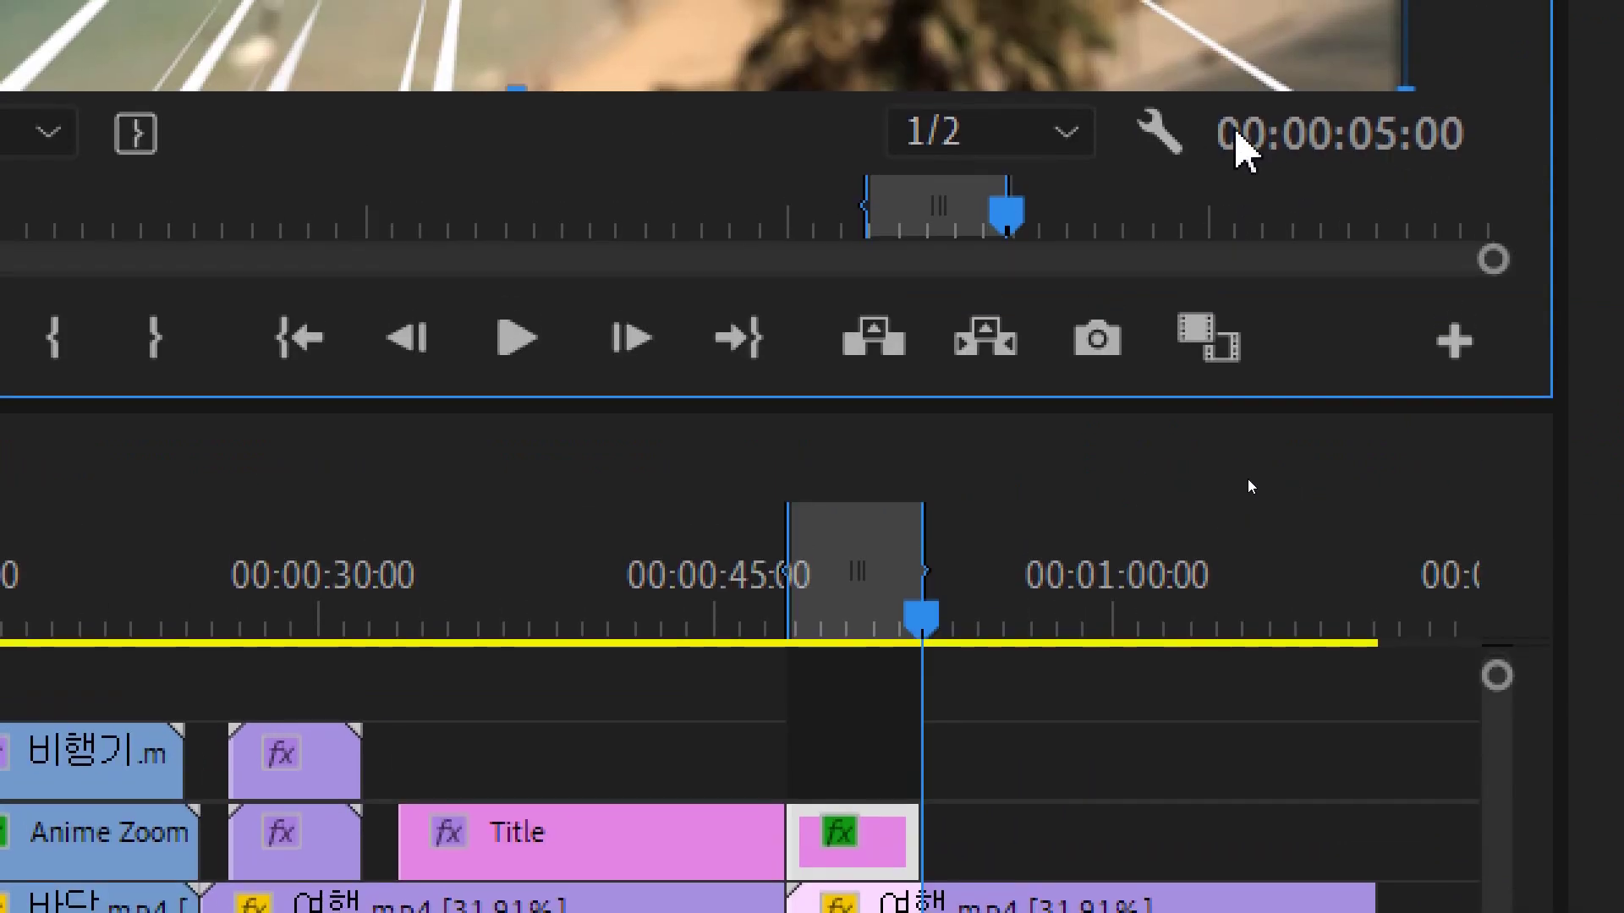
left_click(1164, 141)
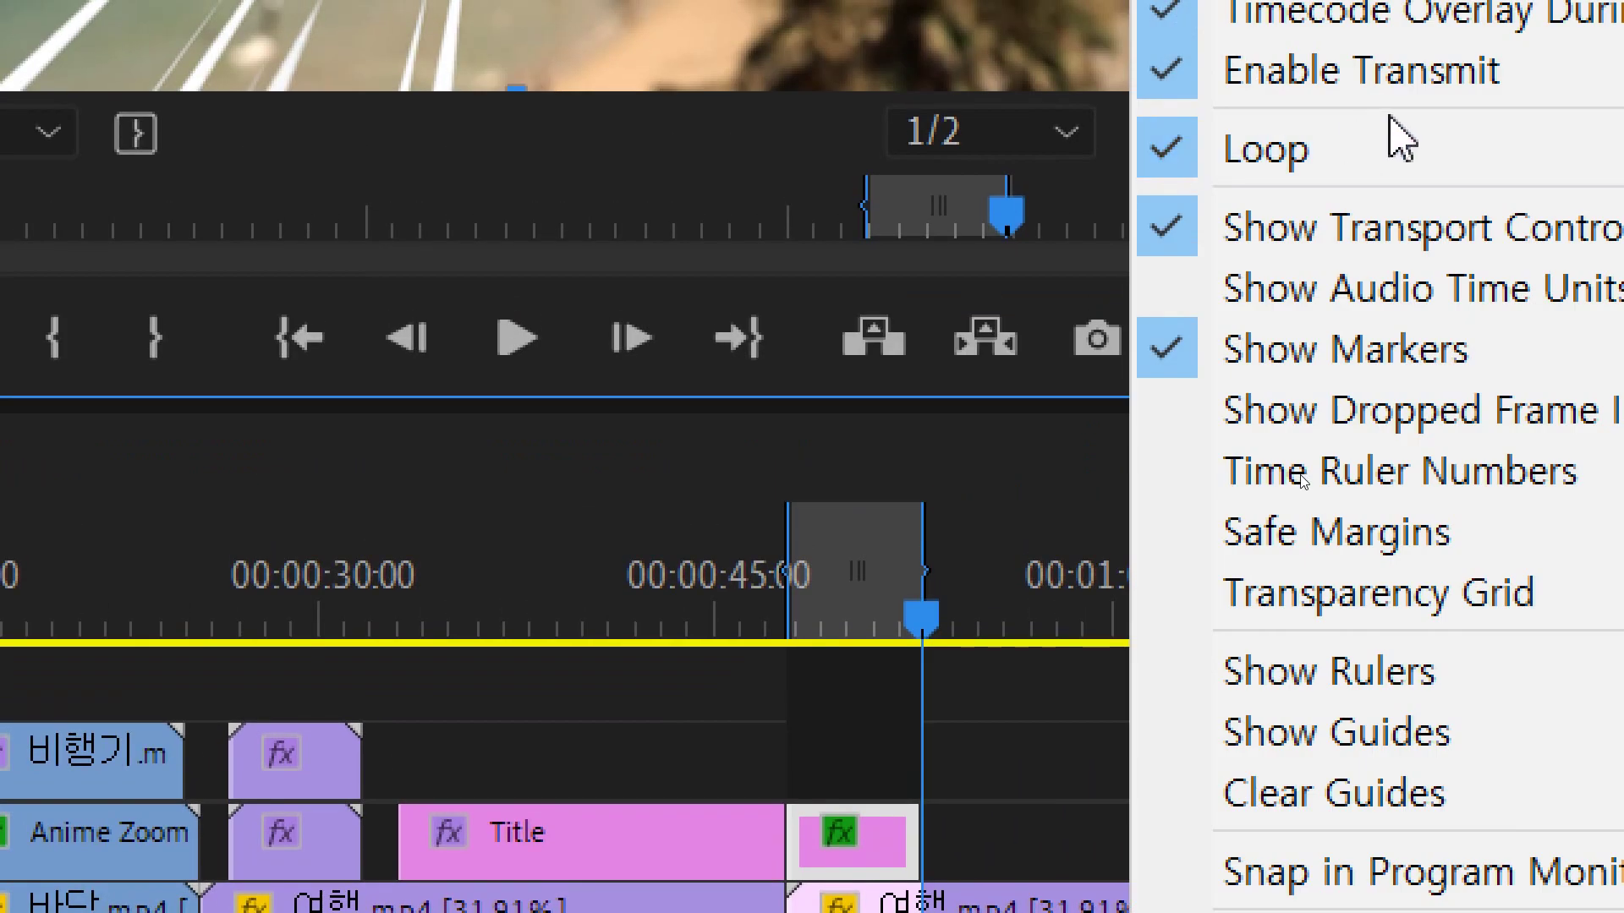
left_click(1387, 152)
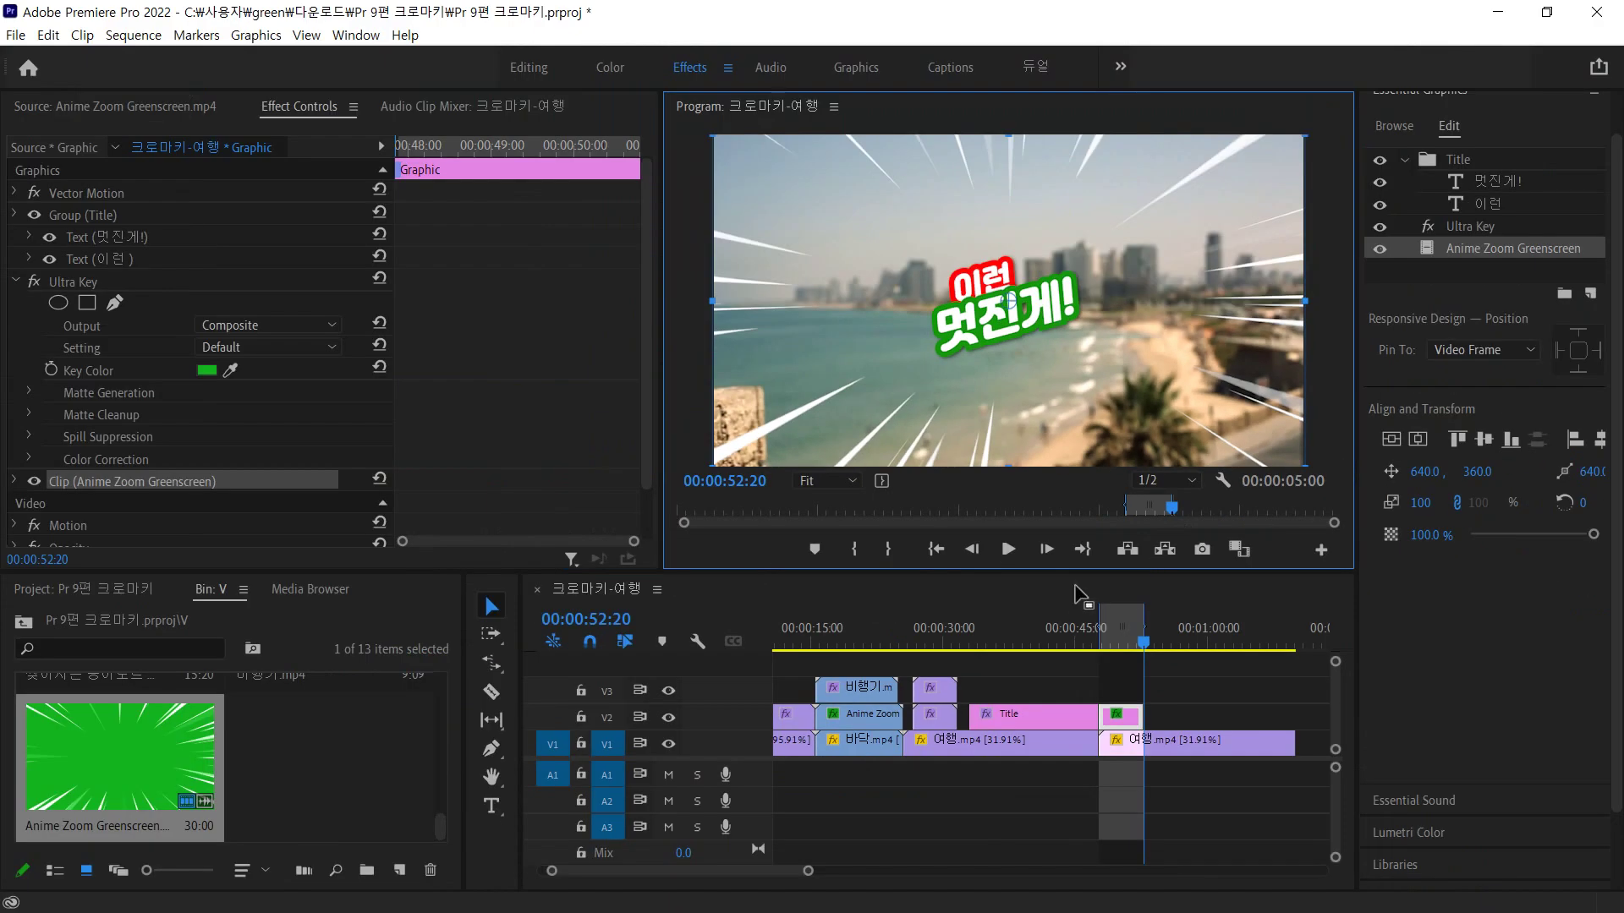
- Play the marked range from its In point to review the keyed zoom lines and title over the travel clip
left_click(936, 548)
left_click(1008, 548)
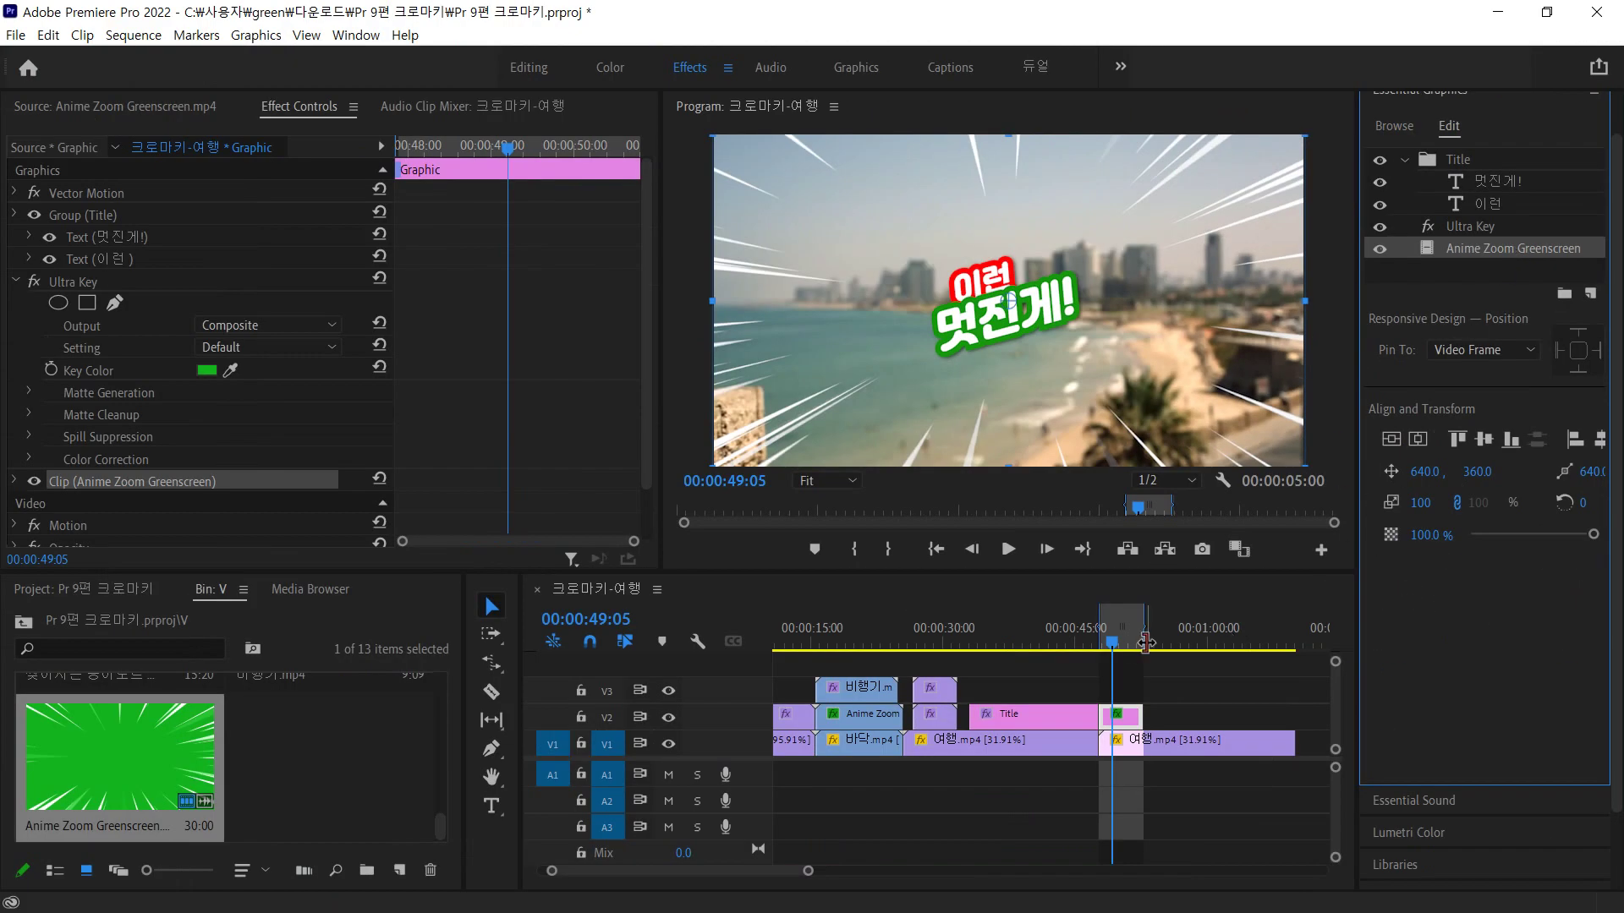
key("space")
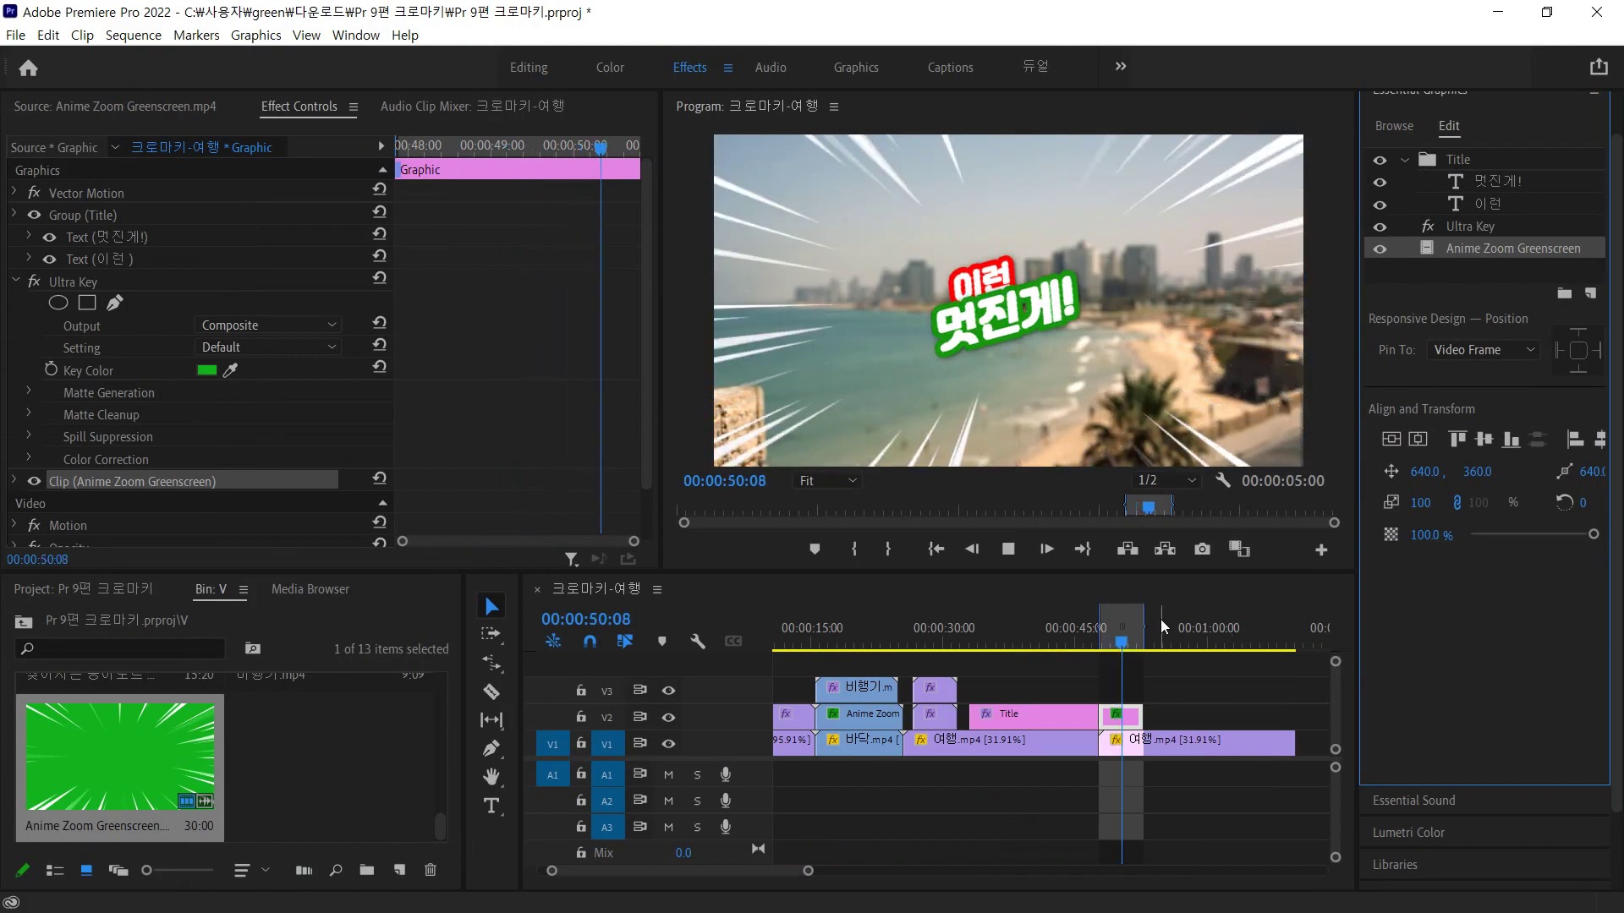
key("space")
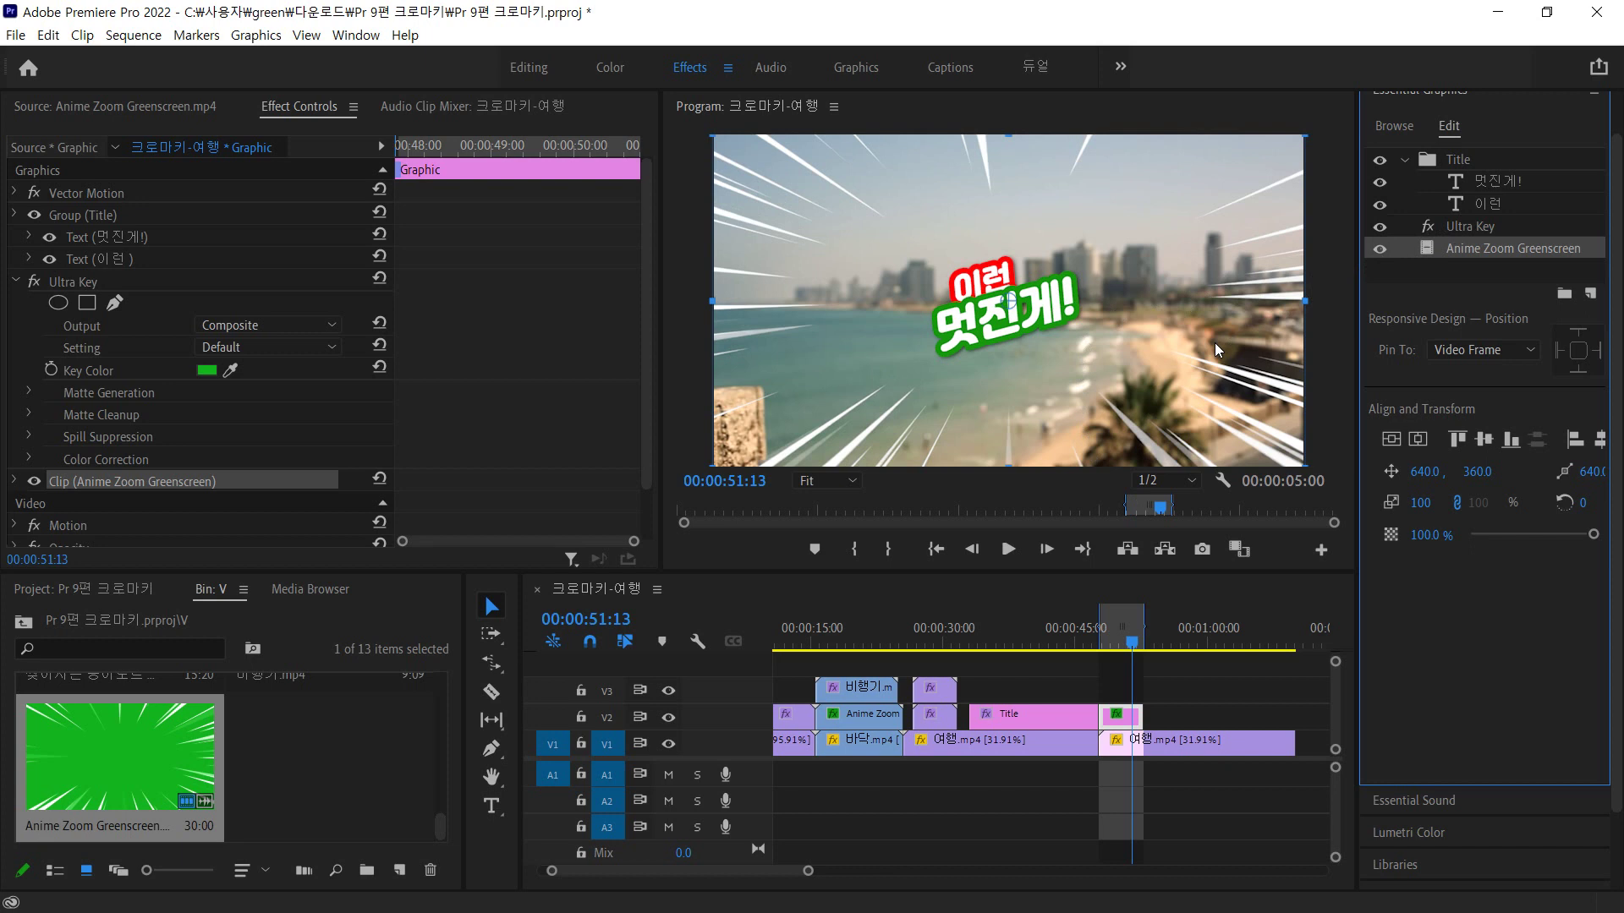
- Try collapsing and reopening the Essential Graphics panel, and maximizing and restoring it
key("alt")
left_click(1616, 218)
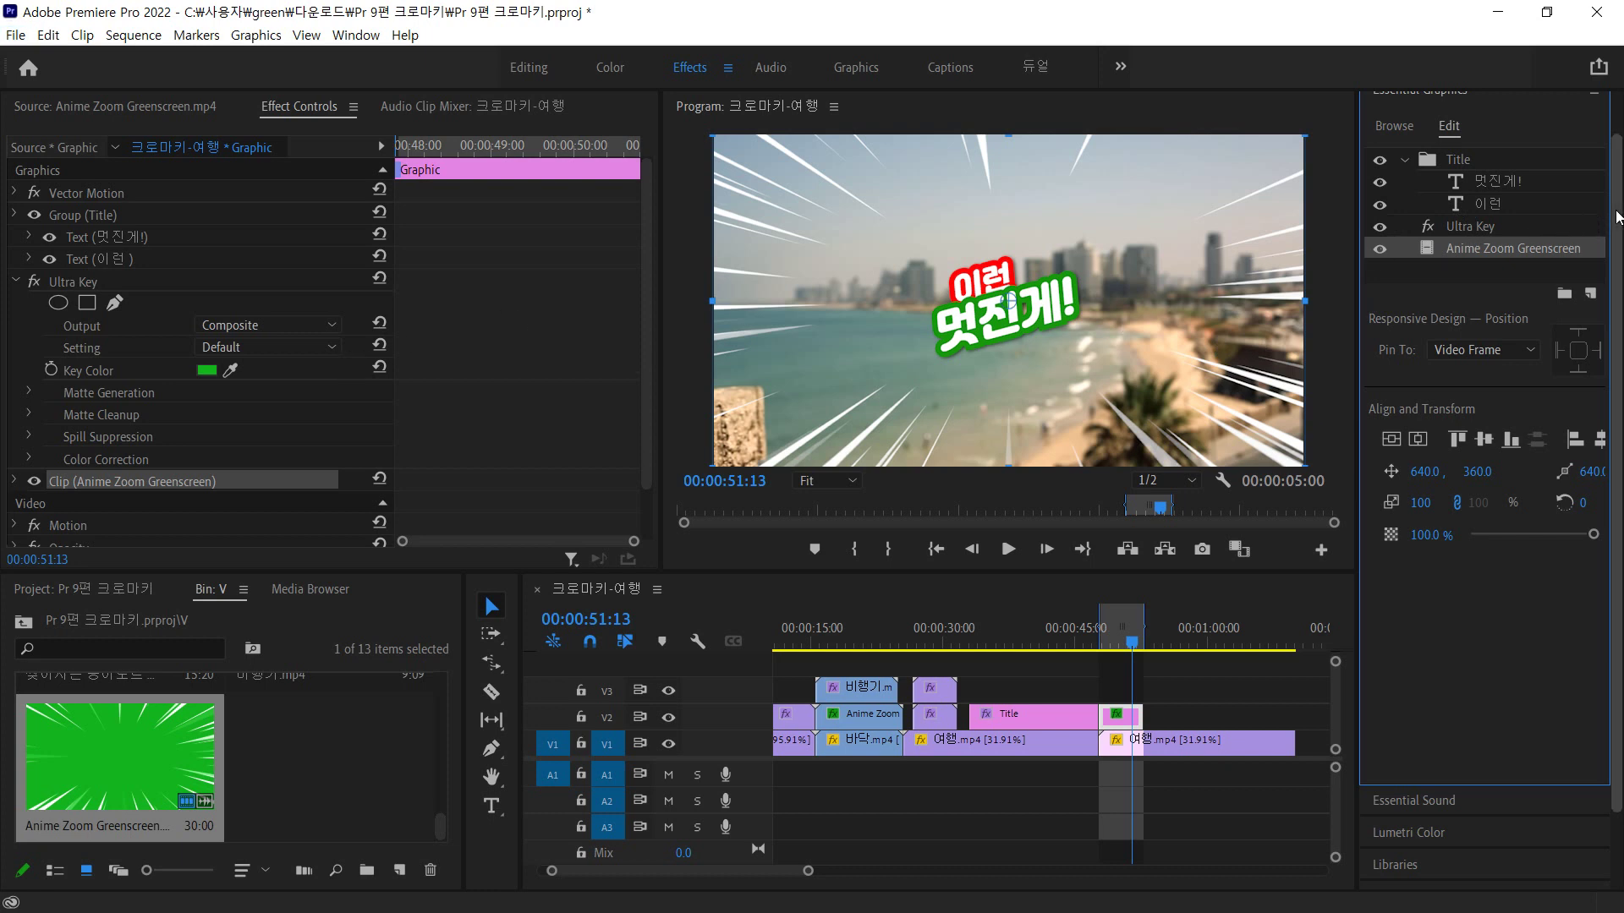
scroll(1616, 218, "up", 1)
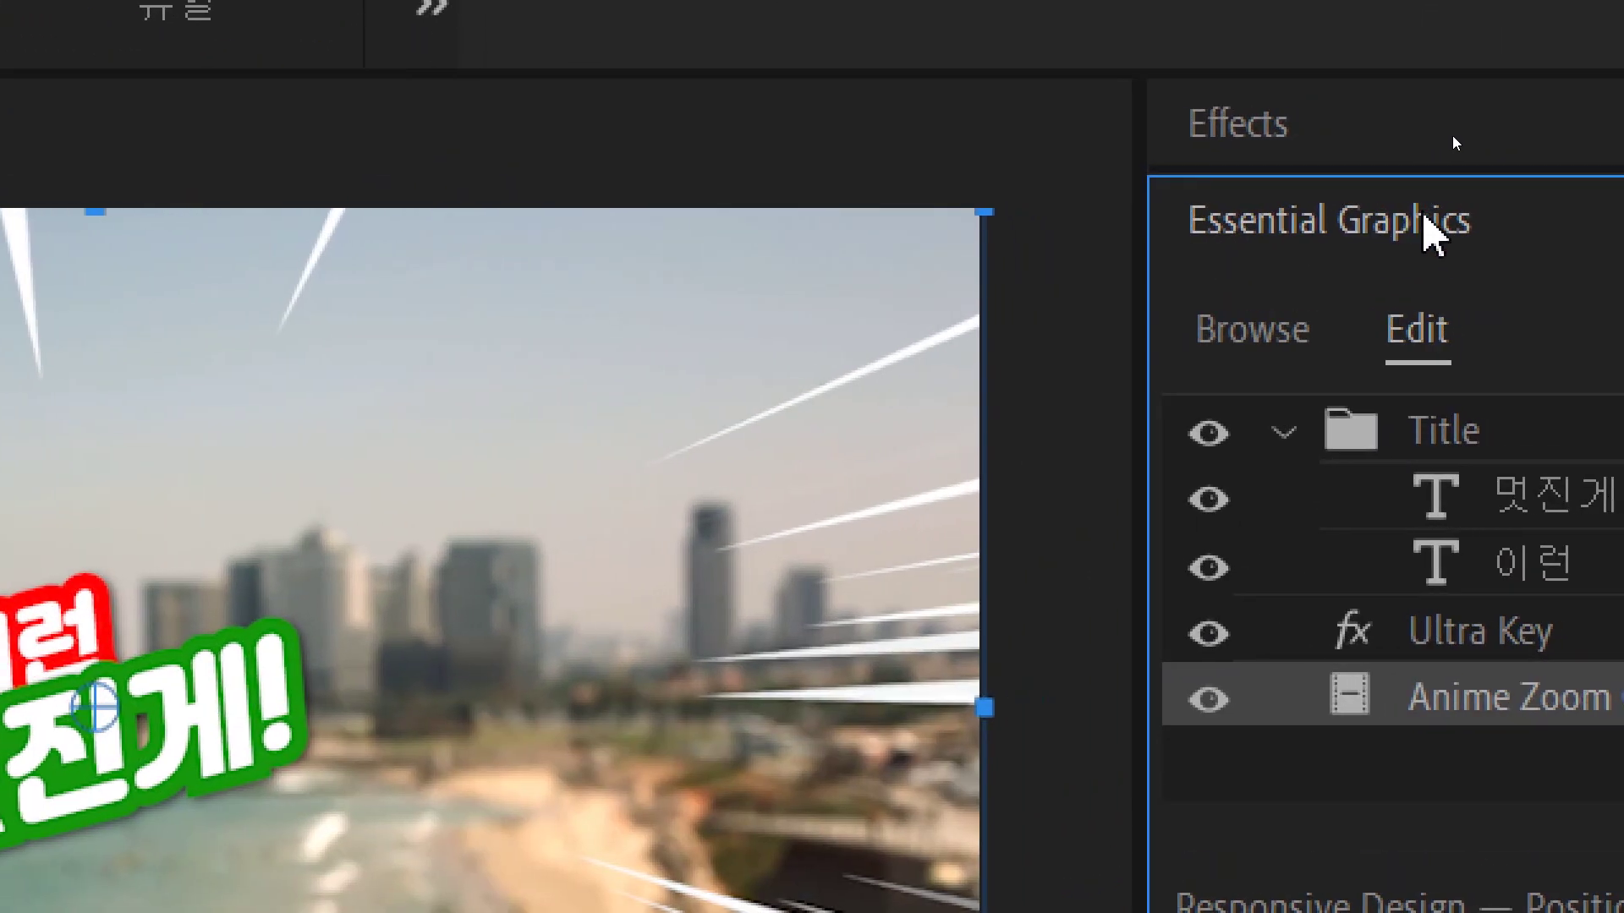
left_click(1423, 225)
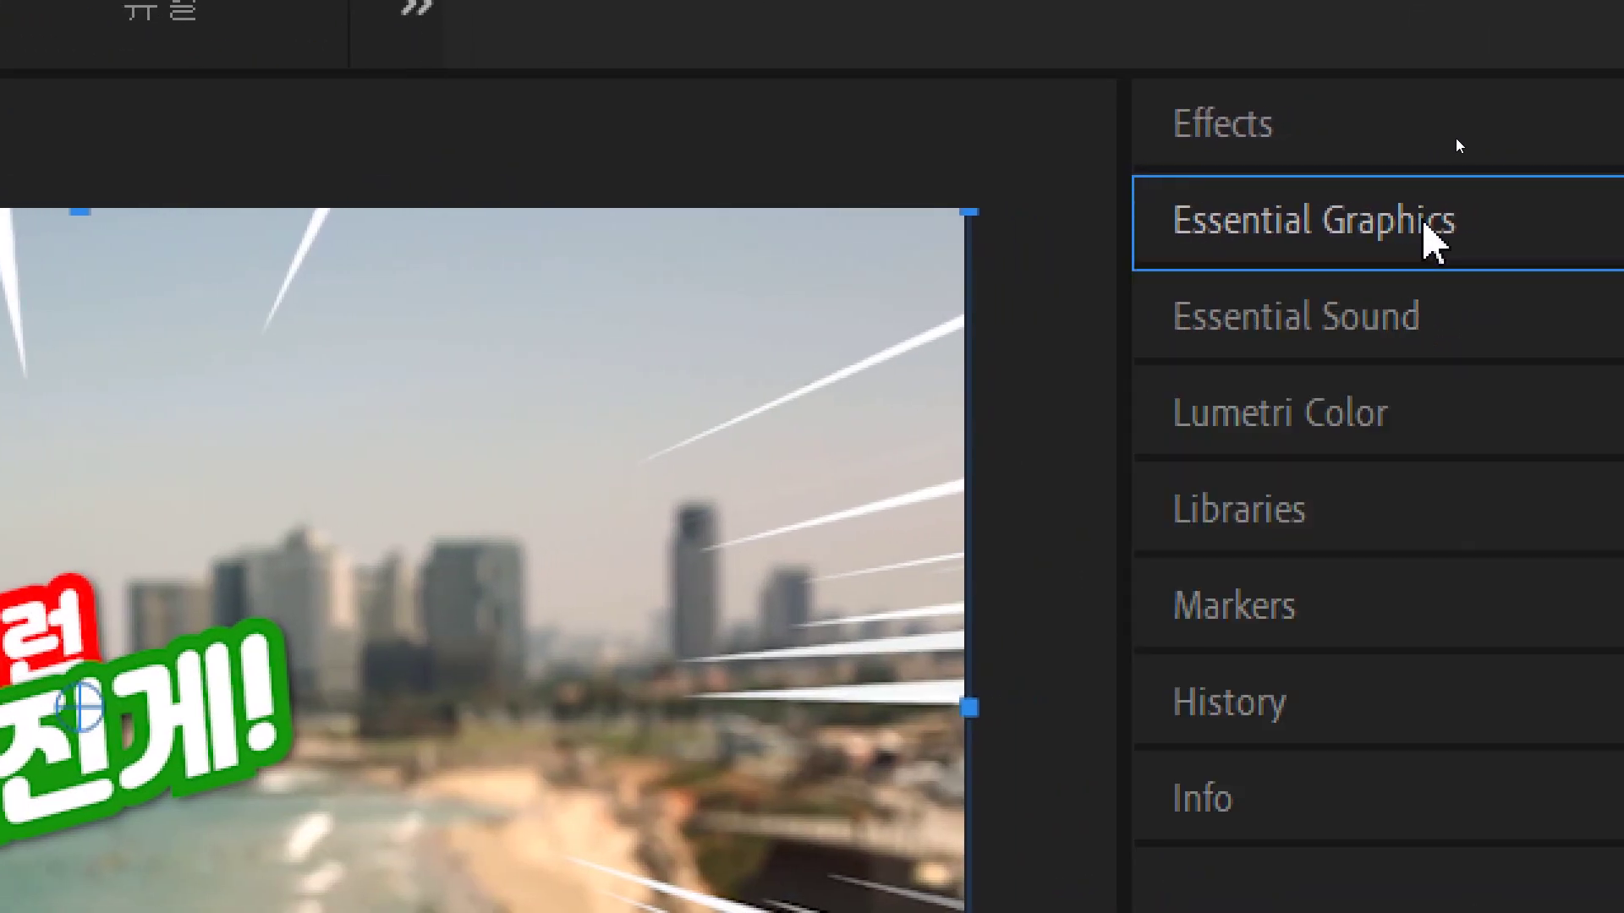
left_click(1423, 225)
left_click(1424, 223)
double_click(1423, 223)
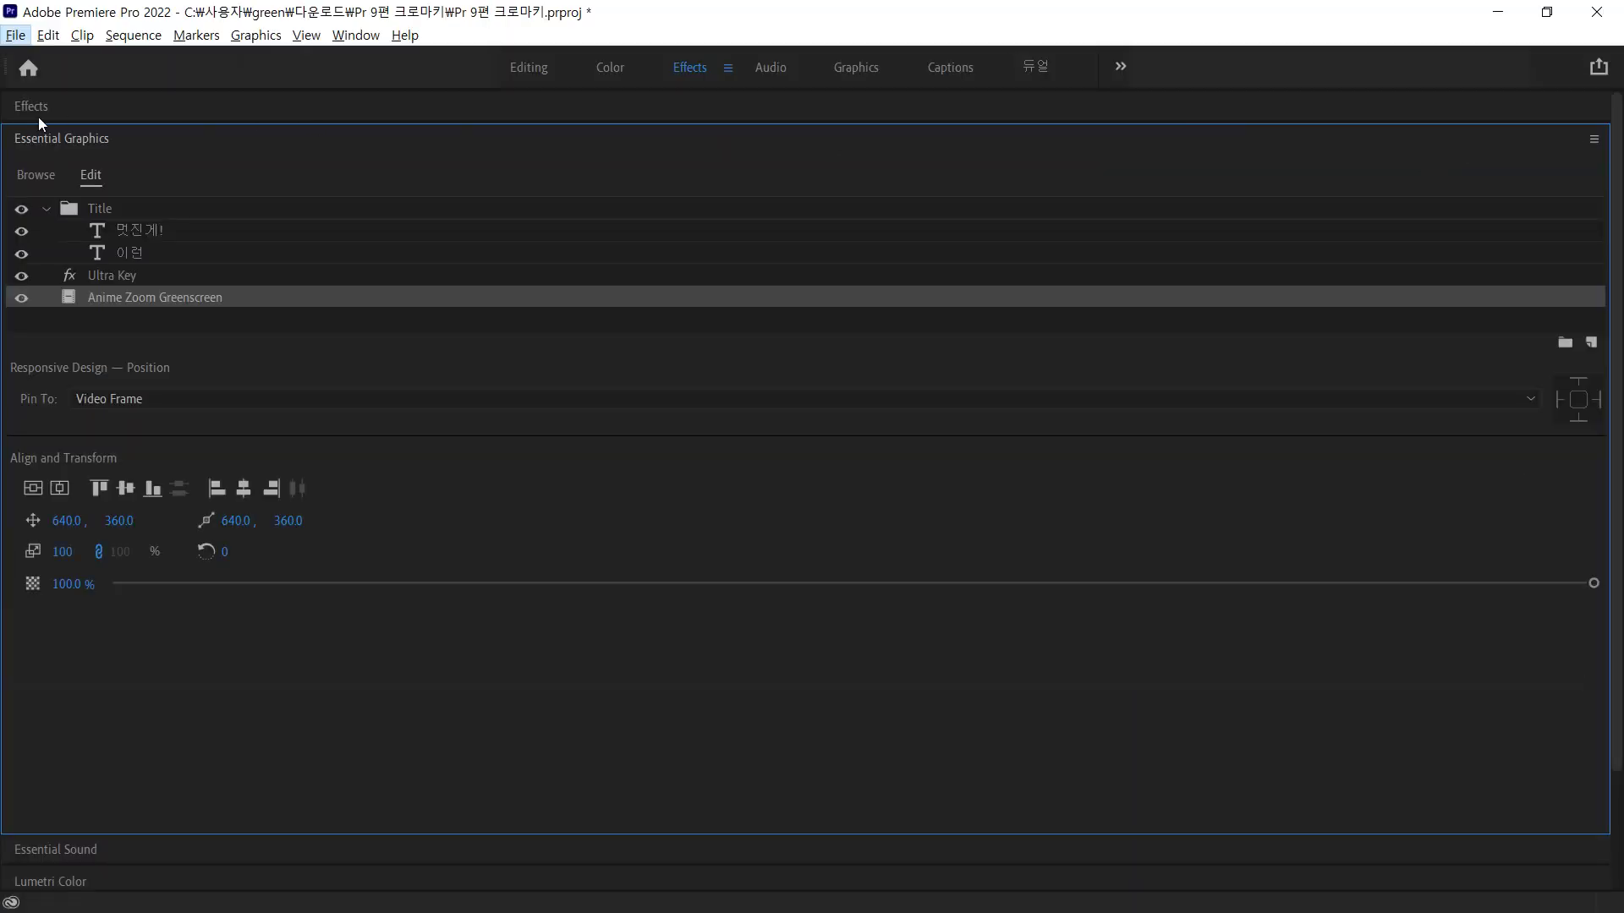
double_click(64, 137)
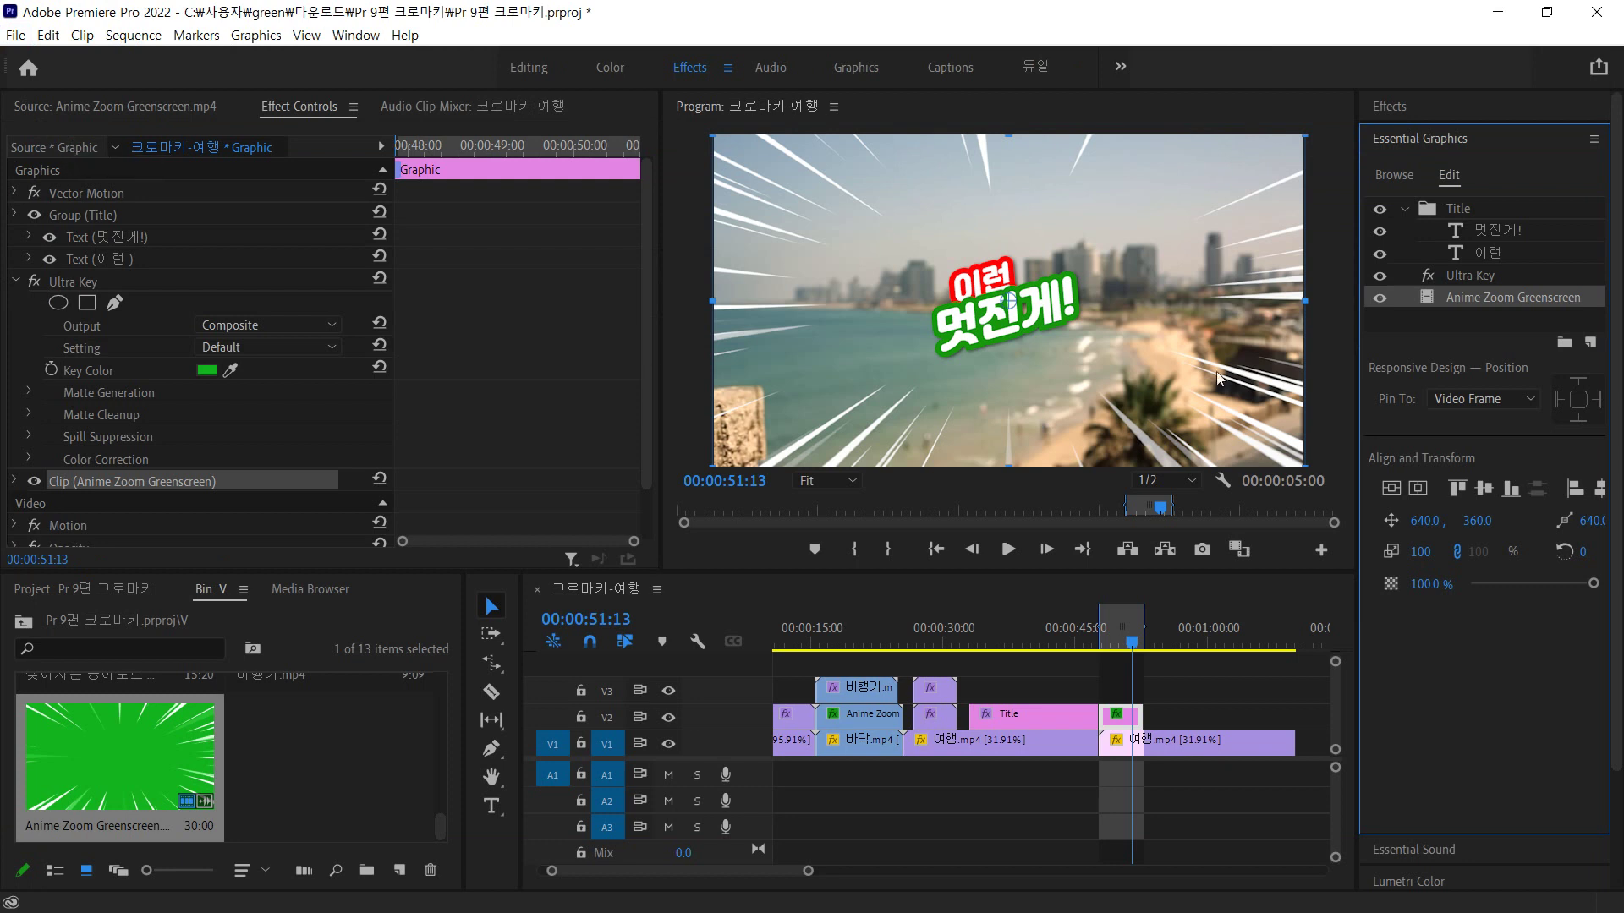
key("grave")
key("grave")
- Select the graphic's Title group and place the playhead at 00:00:48:09
left_click(1495, 232)
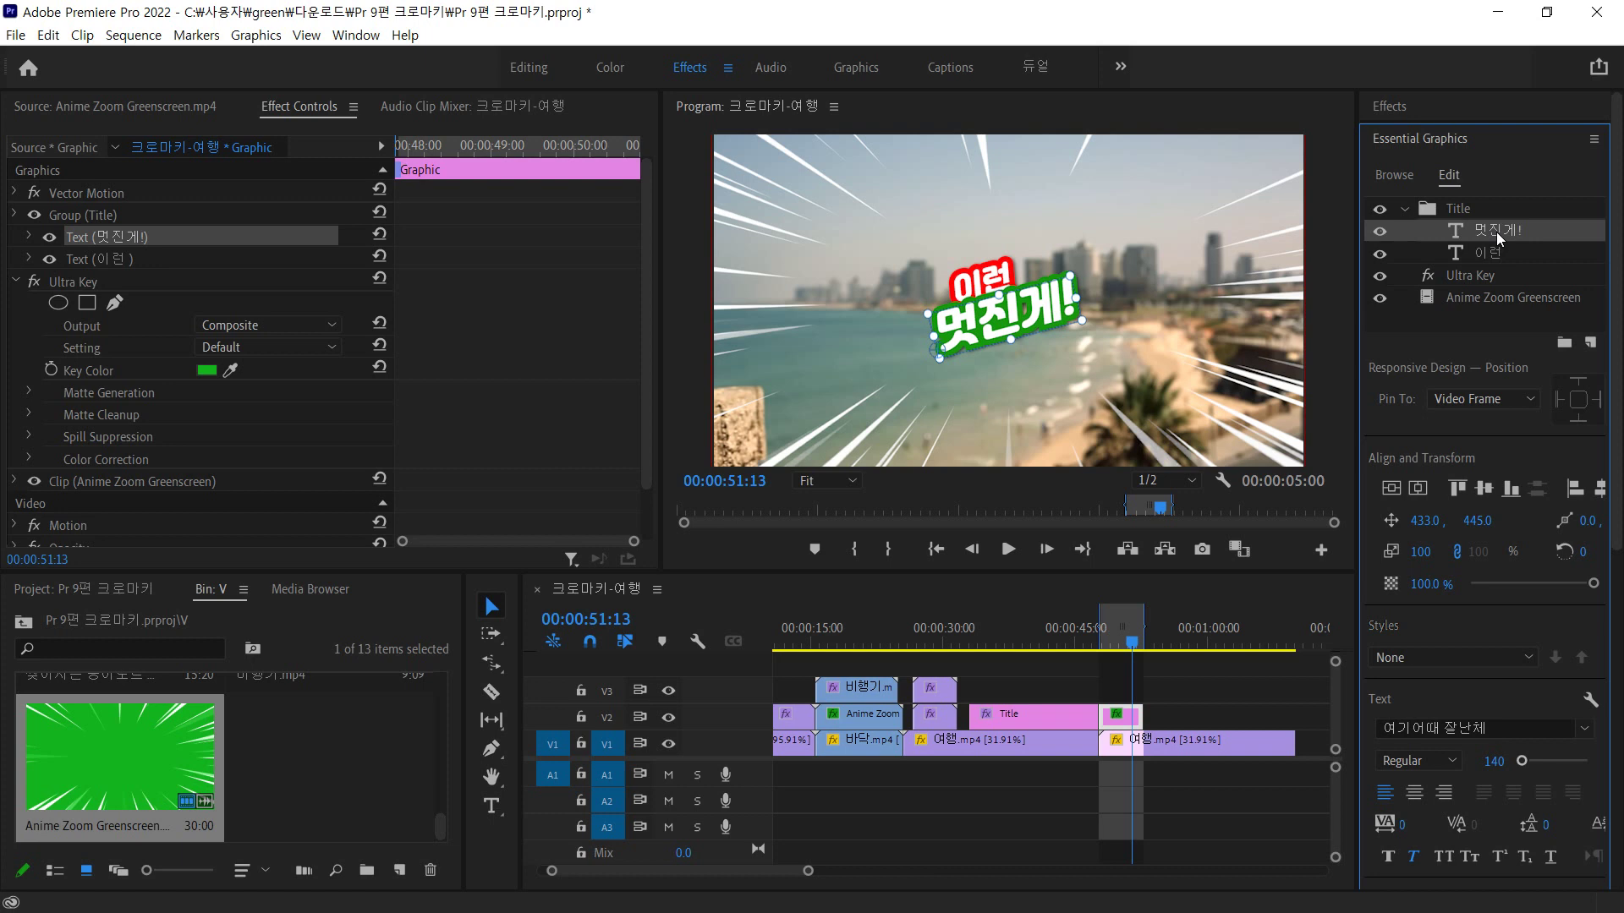
left_click(1458, 210)
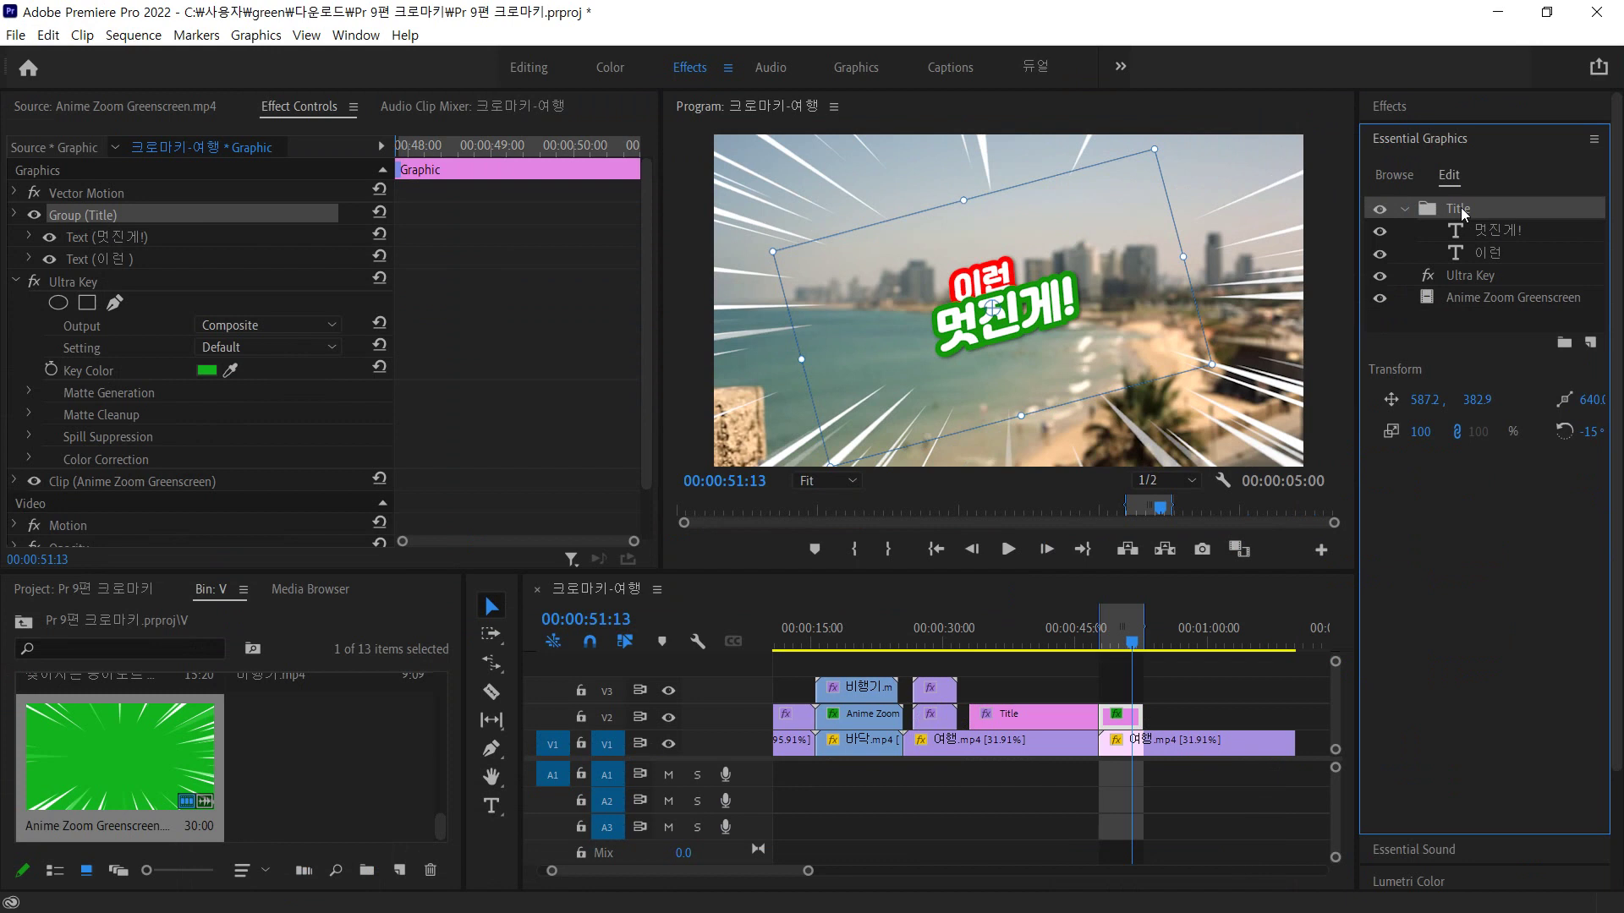
left_click(516, 142)
left_click(406, 148)
left_click_drag(406, 148, 446, 146)
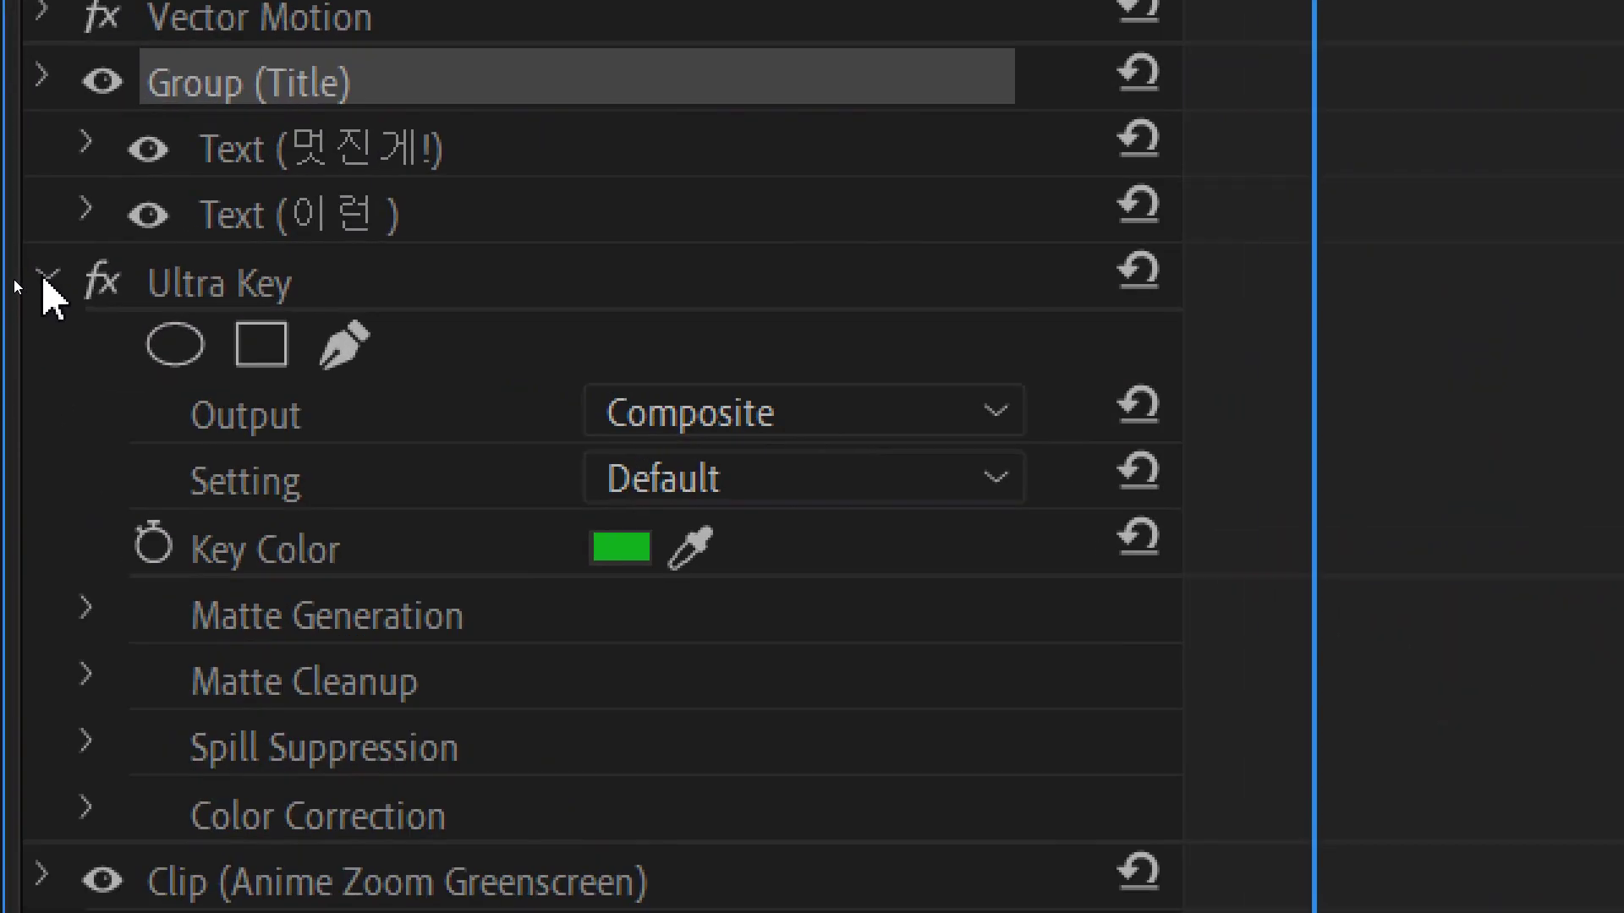
- Collapse the Ultra Key settings, expand the Title group's transform properties and set the group's scale to 167
left_click(16, 280)
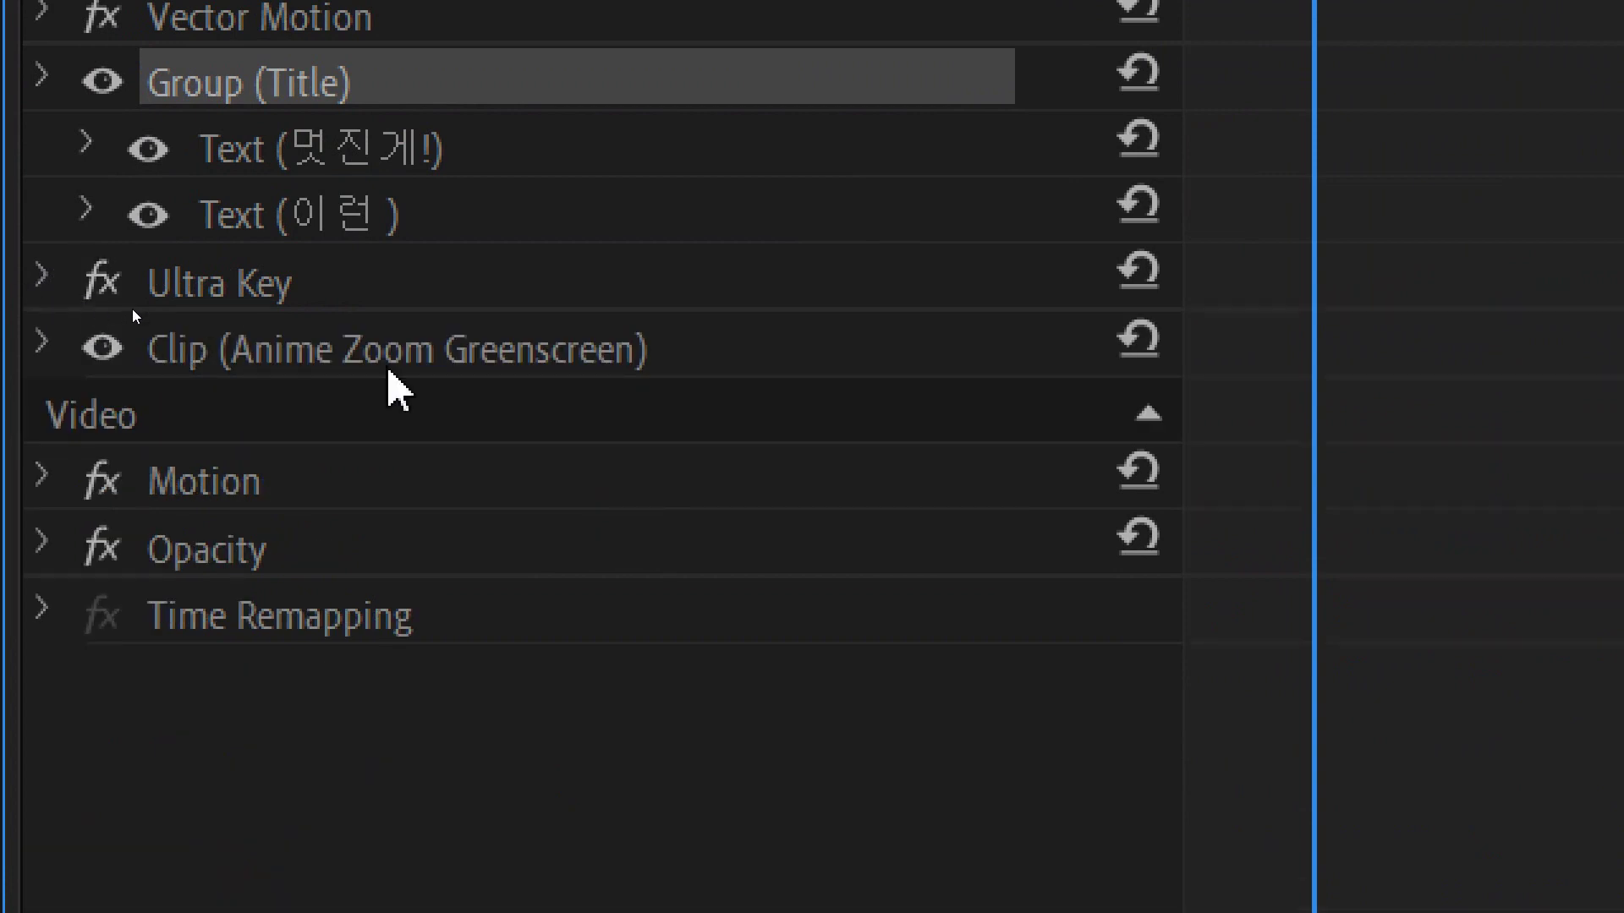
left_click(419, 349)
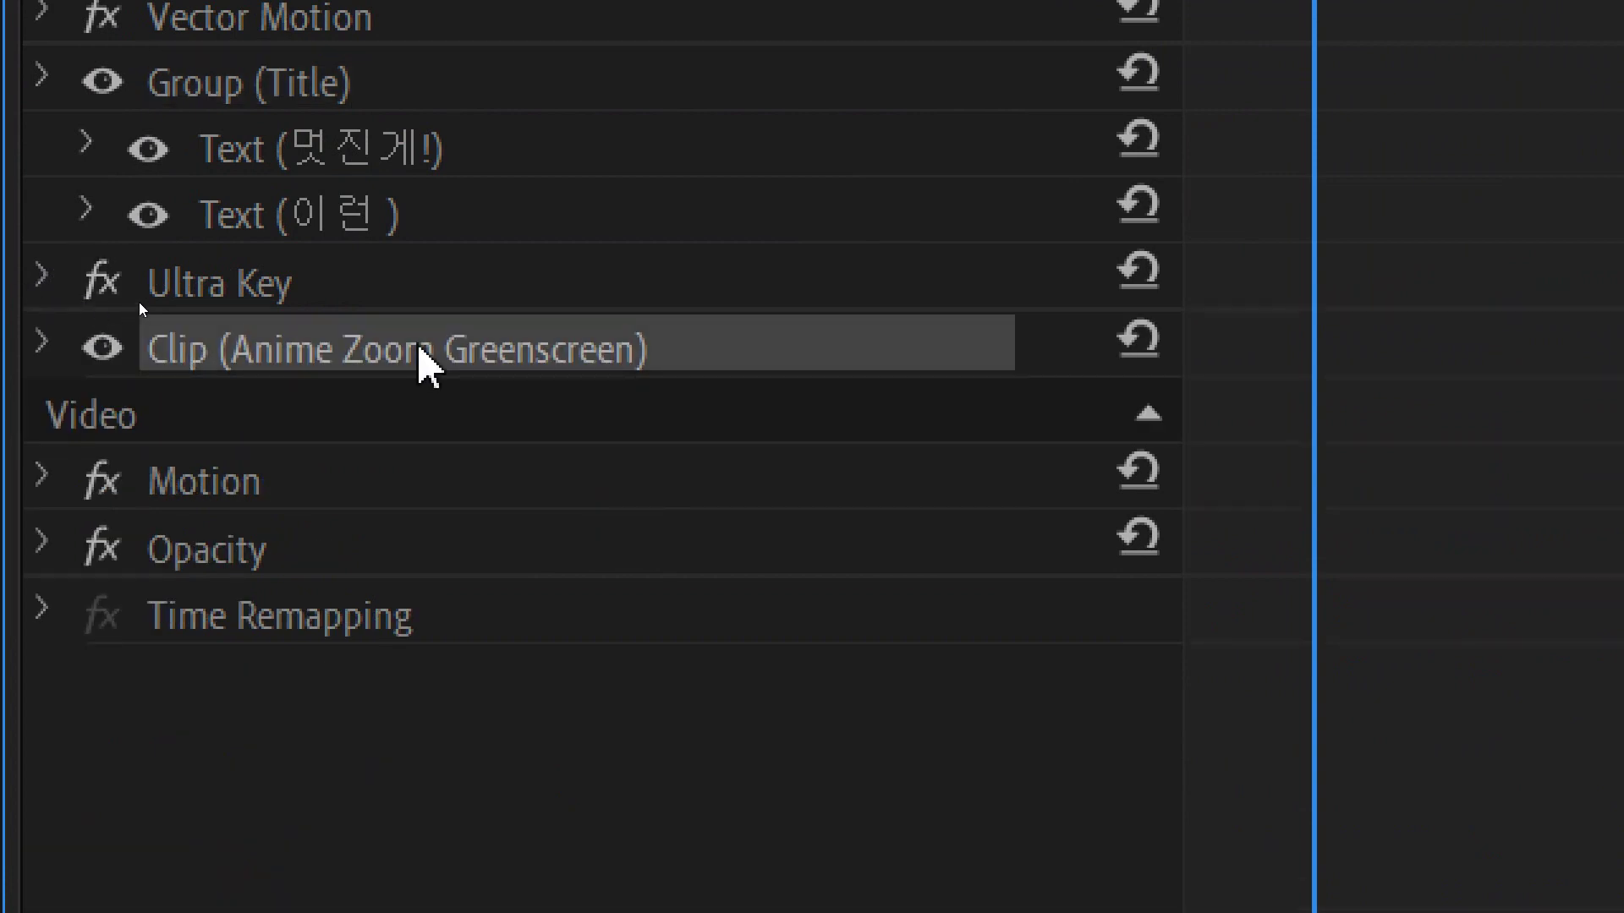
left_click(325, 100)
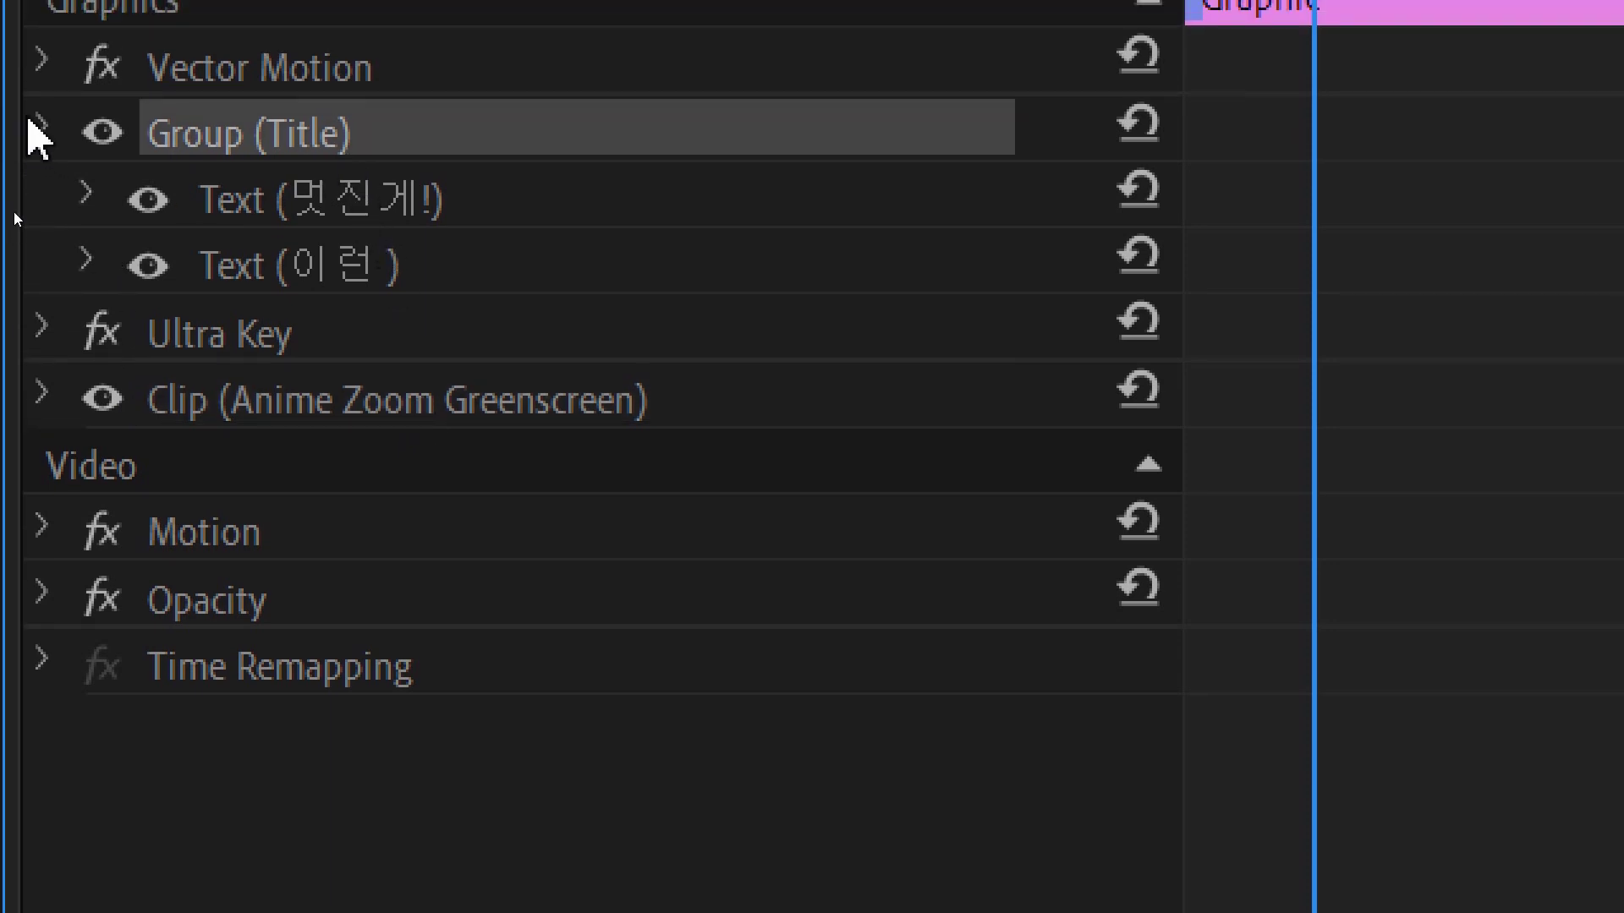
left_click(45, 129)
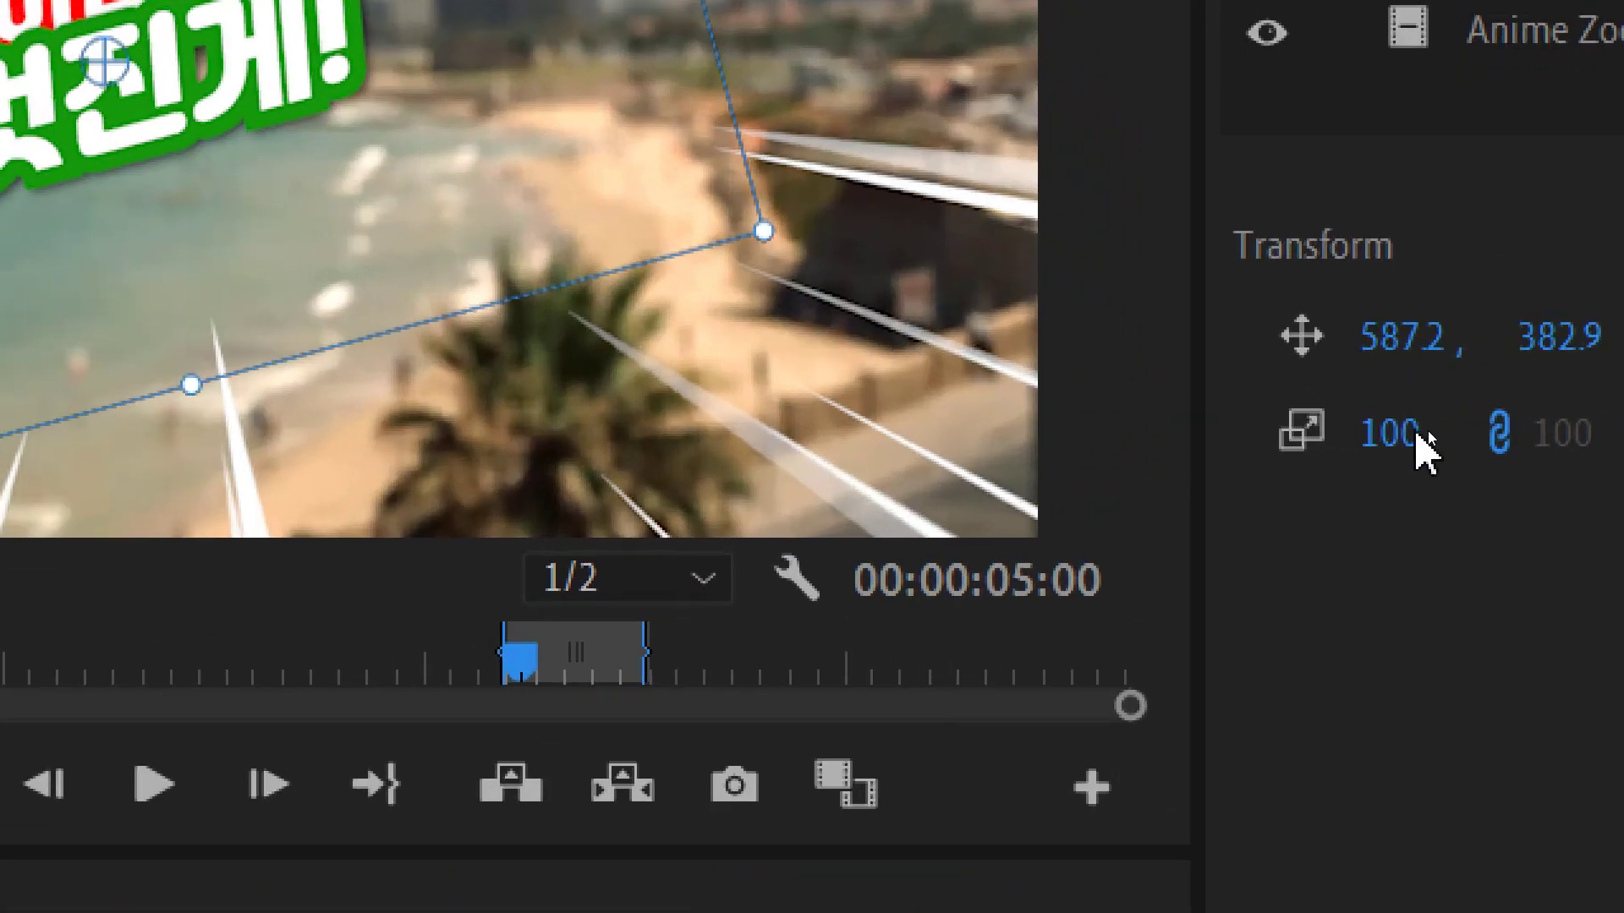
mouse_move(1426, 448)
left_mouse_down()
mouse_move(1396, 433)
mouse_move(1446, 433)
mouse_move(1433, 433)
left_mouse_up()
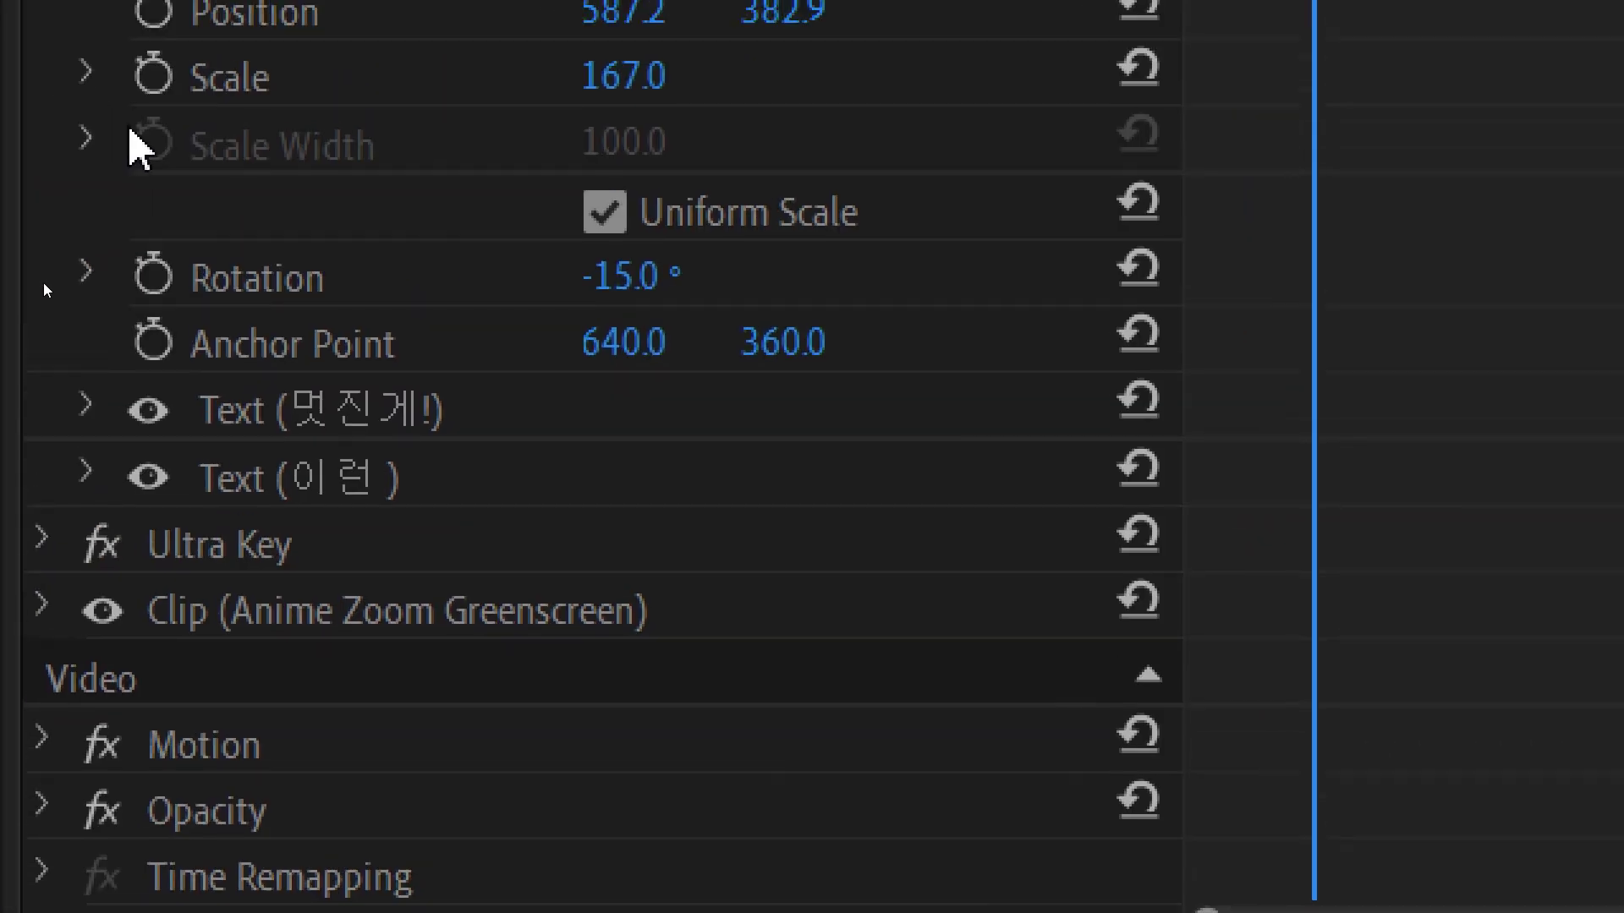
scroll(710, 118, "up", 1)
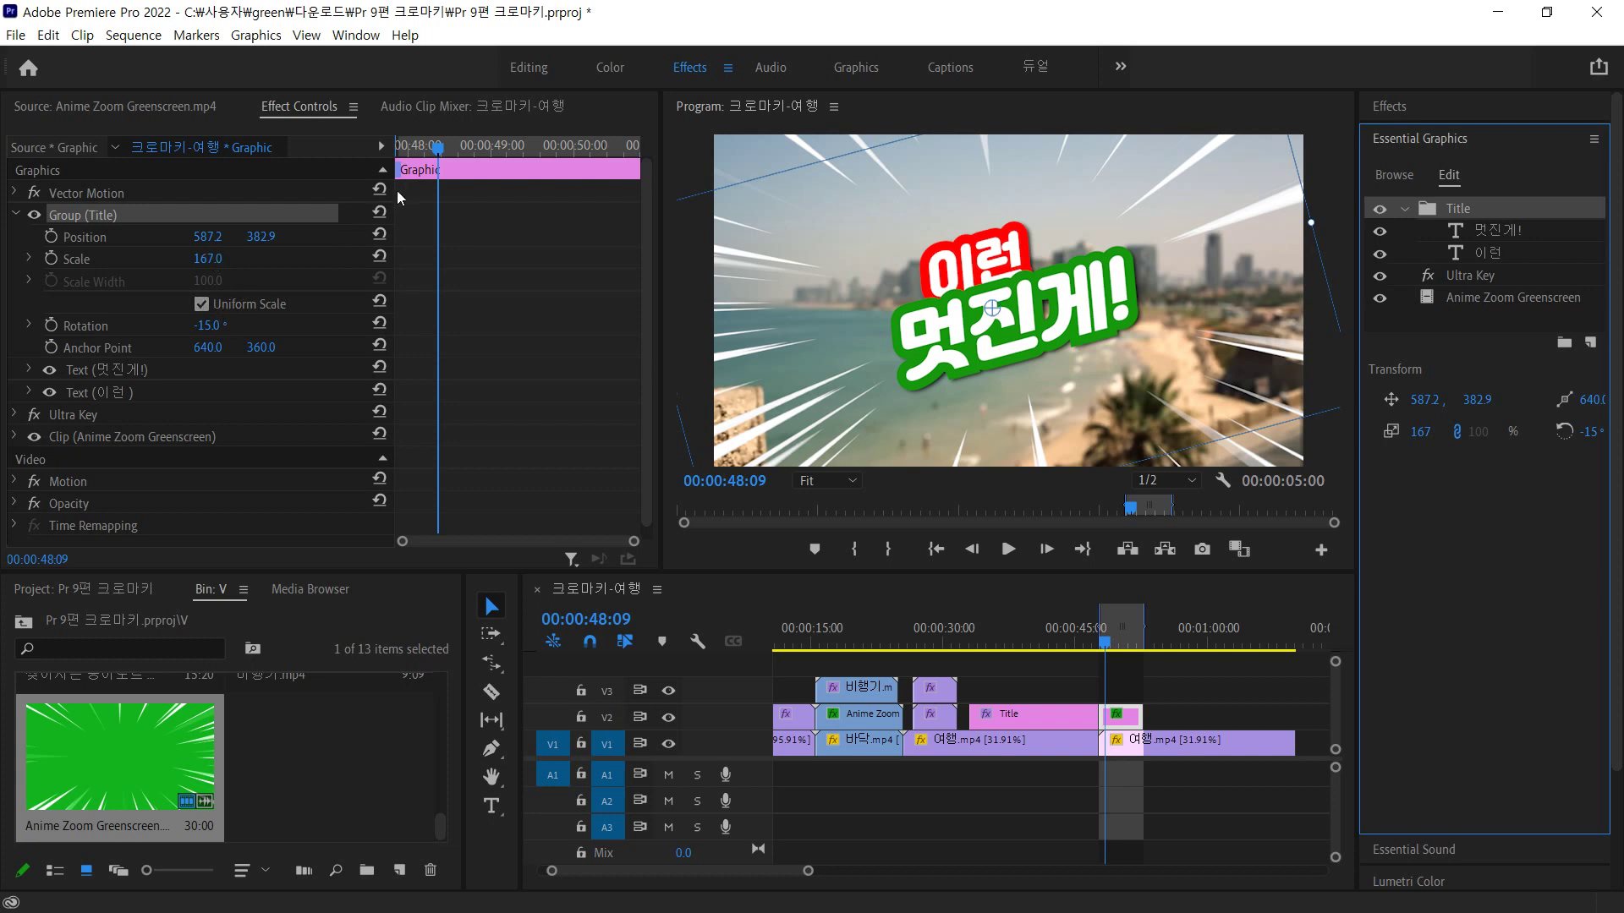
- Add a Scale keyframe of 167 to the Title group shortly after the graphic's start, and return the playhead to its first frame
mouse_move(437, 149)
left_mouse_down()
mouse_move(396, 153)
mouse_move(480, 166)
mouse_move(451, 166)
left_mouse_up()
key("j")
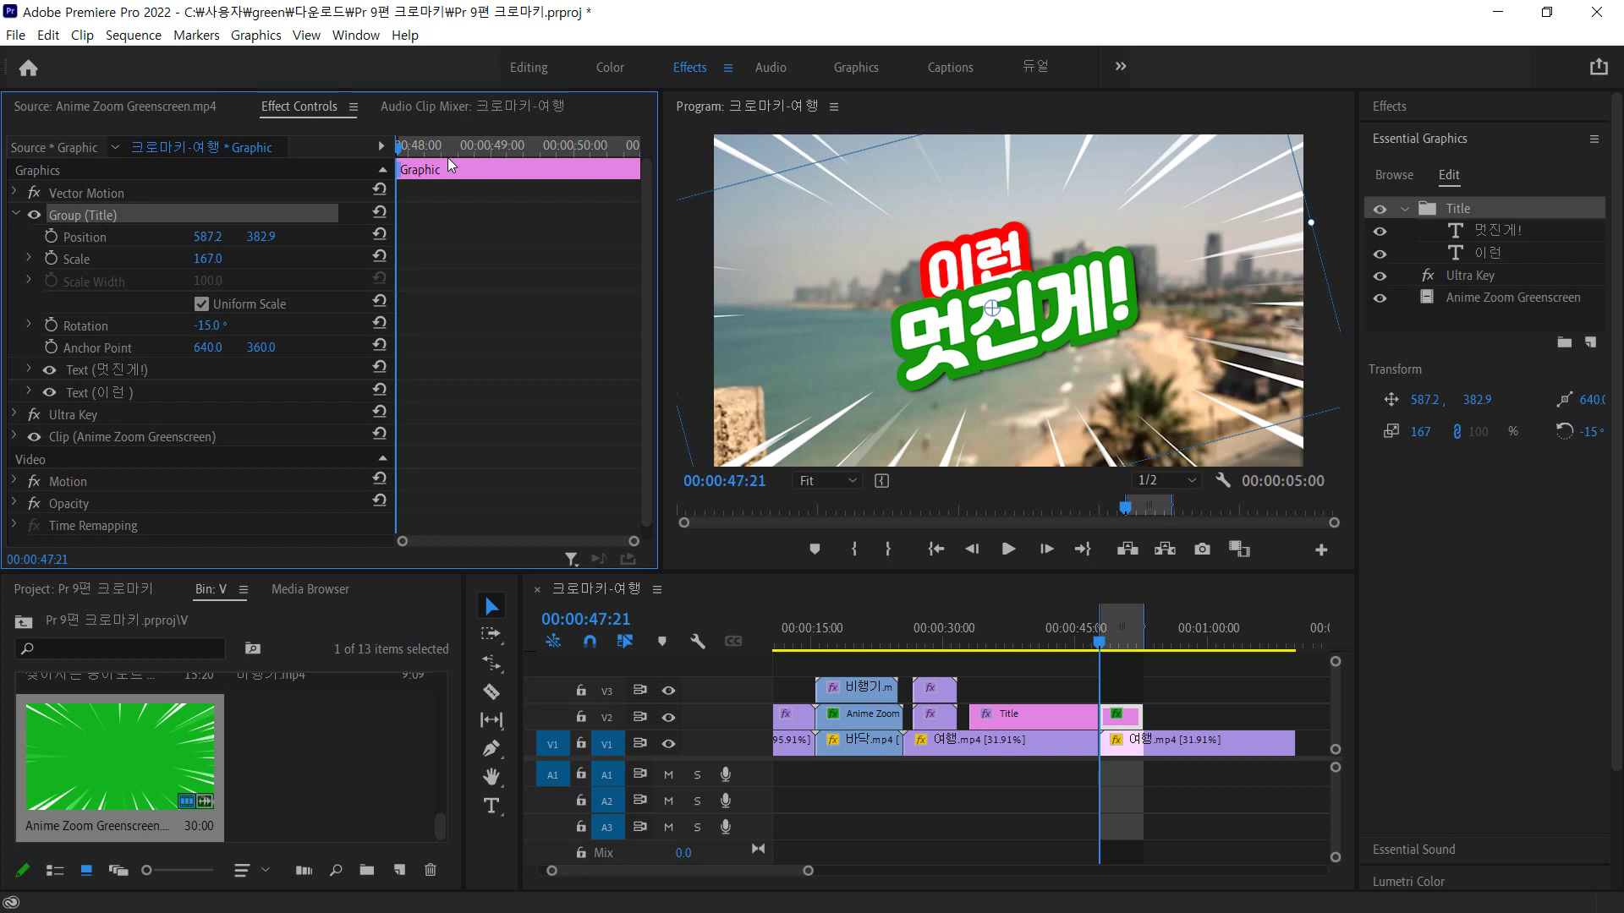
left_click(448, 157)
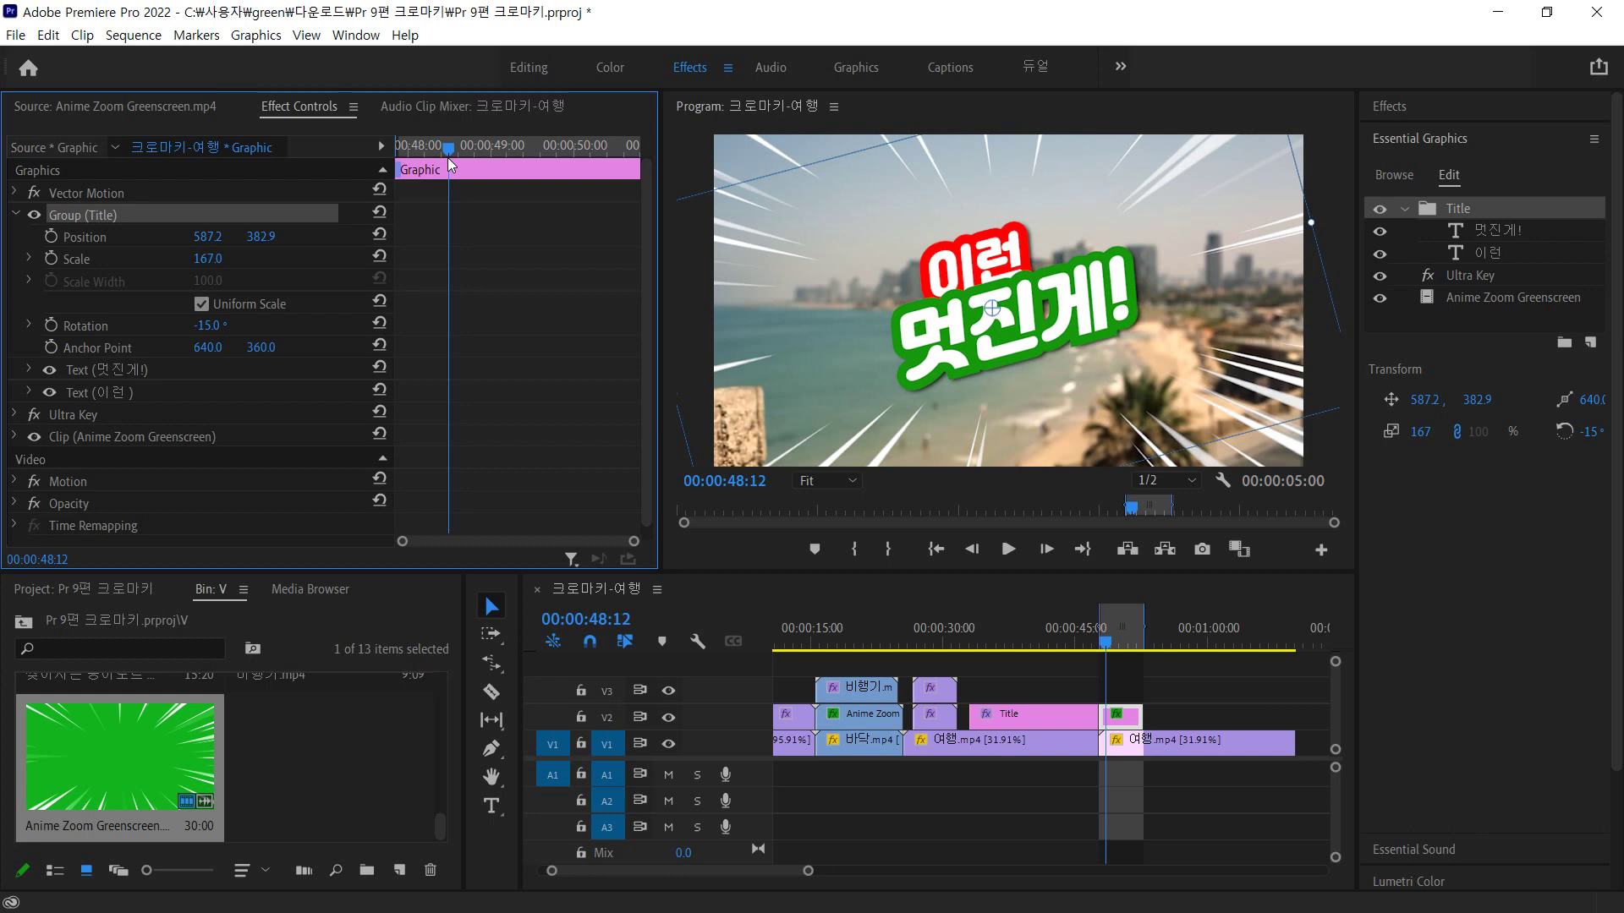
left_click_drag(449, 149, 438, 153)
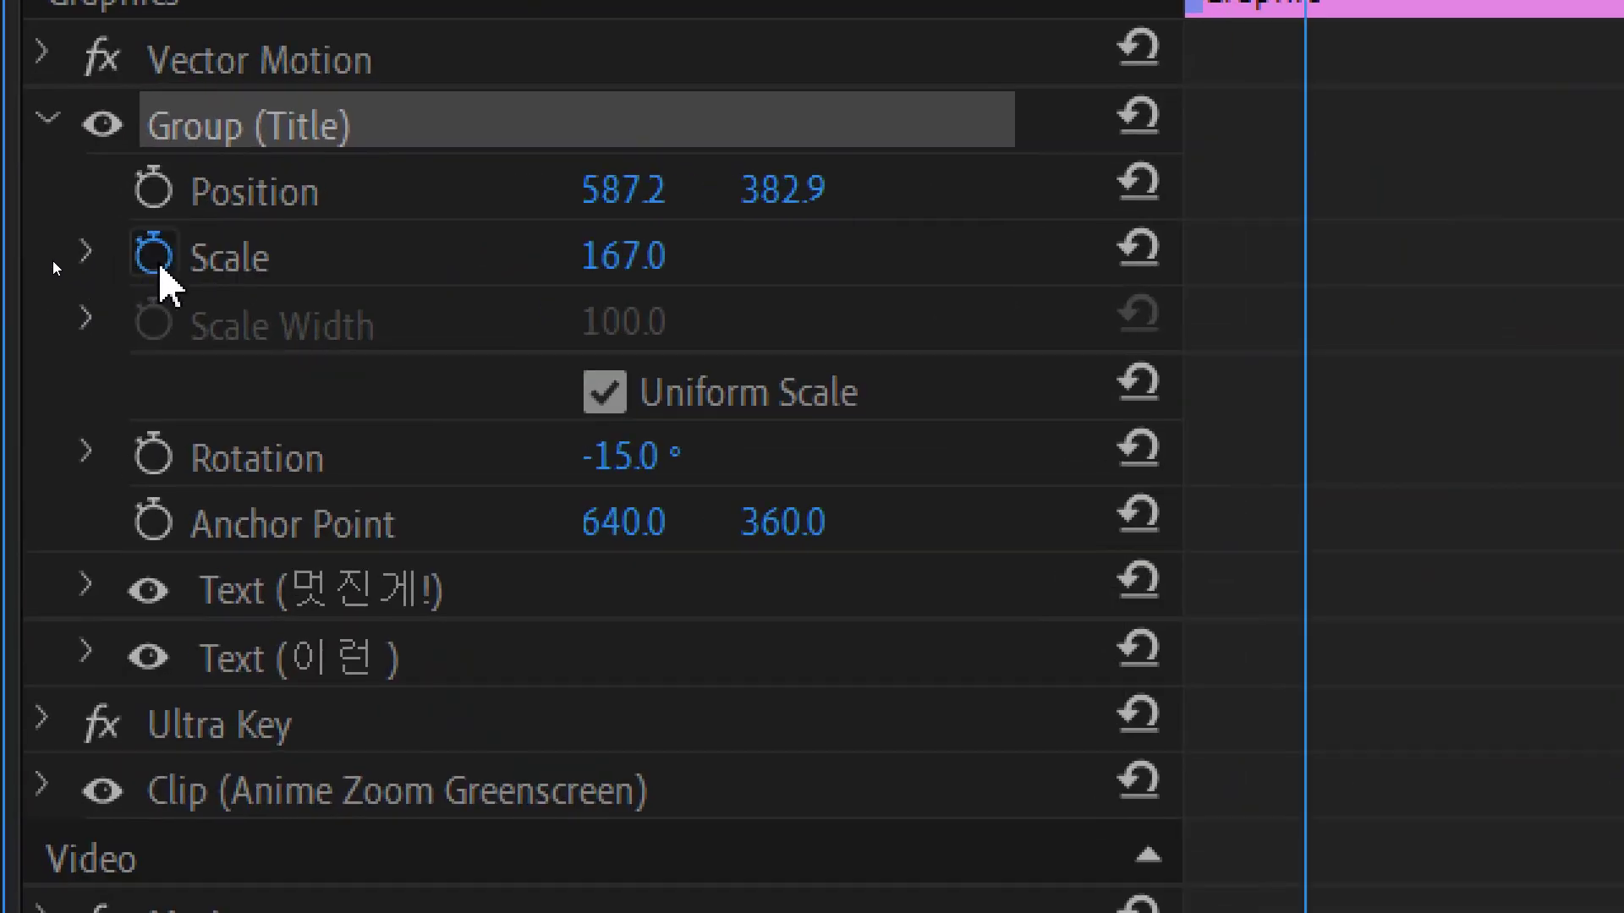
left_click(160, 268)
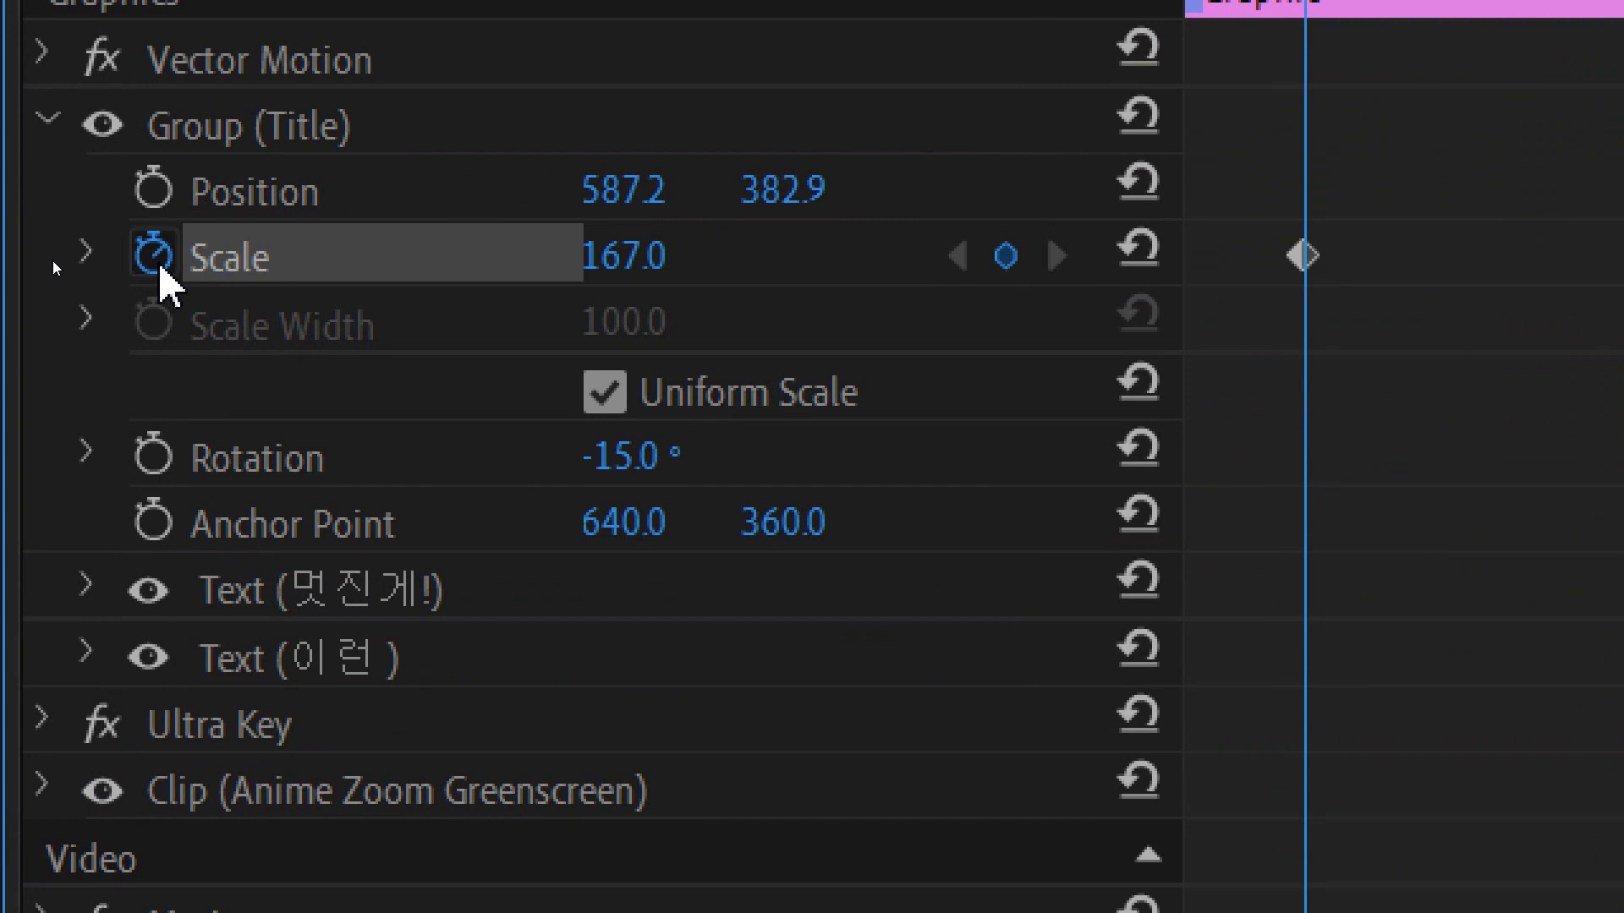
key("Up")
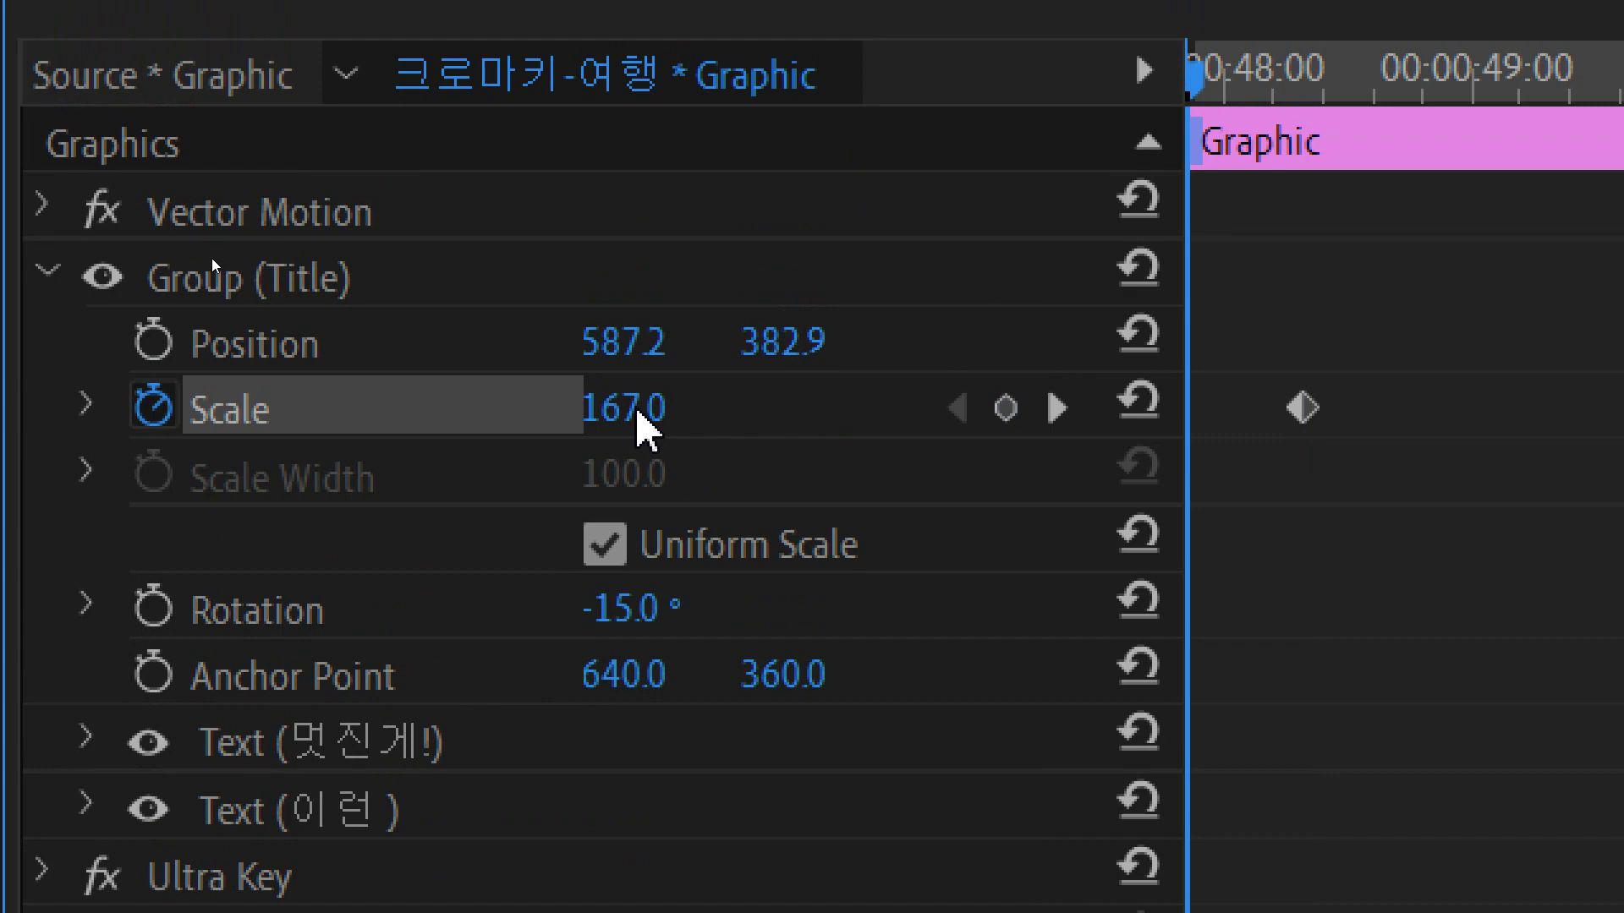
- Set the Title group's Scale to 238 at the graphic's first frame and play back the shrinking title
left_click_drag(620, 406, 708, 406)
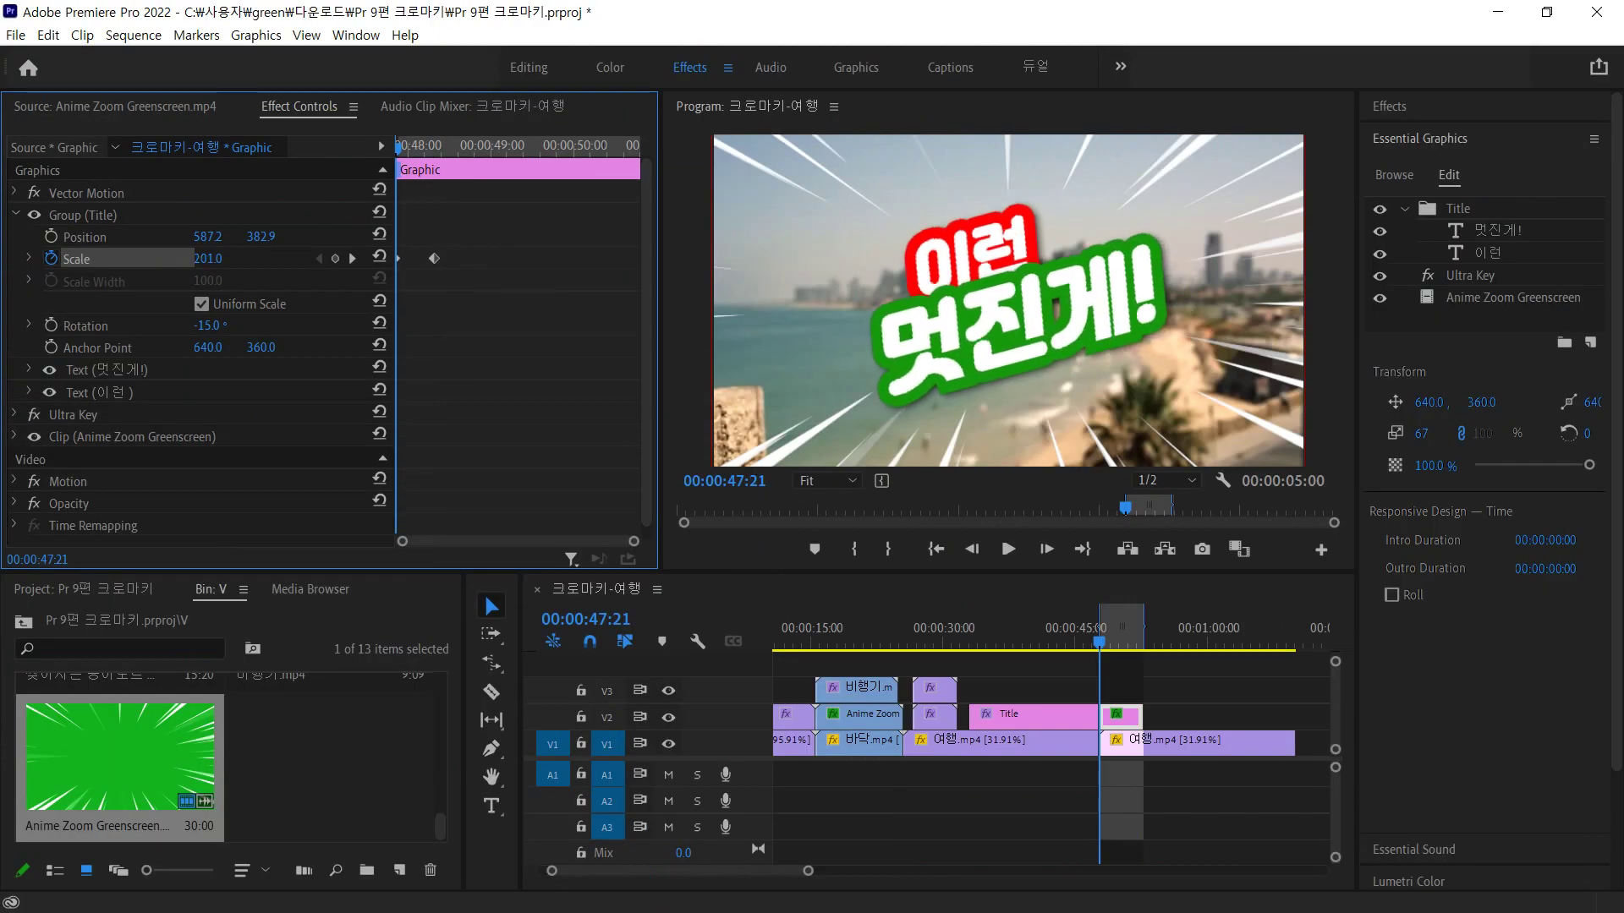
left_click_drag(207, 258, 236, 258)
left_click(402, 155)
left_click_drag(401, 155, 414, 162)
key("Up")
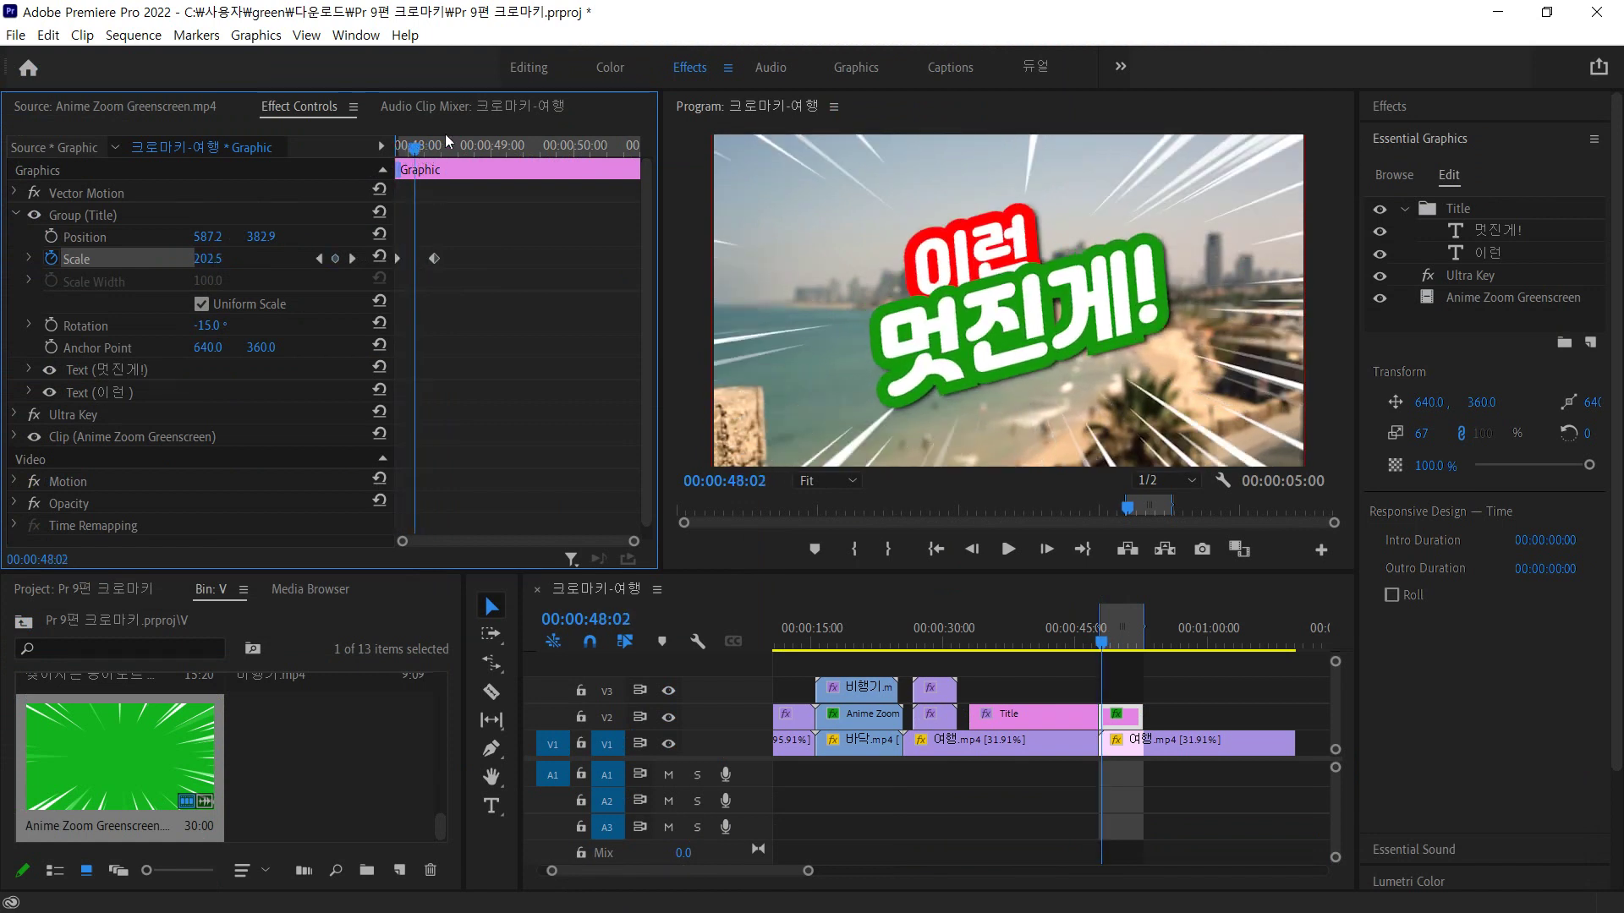
key("space")
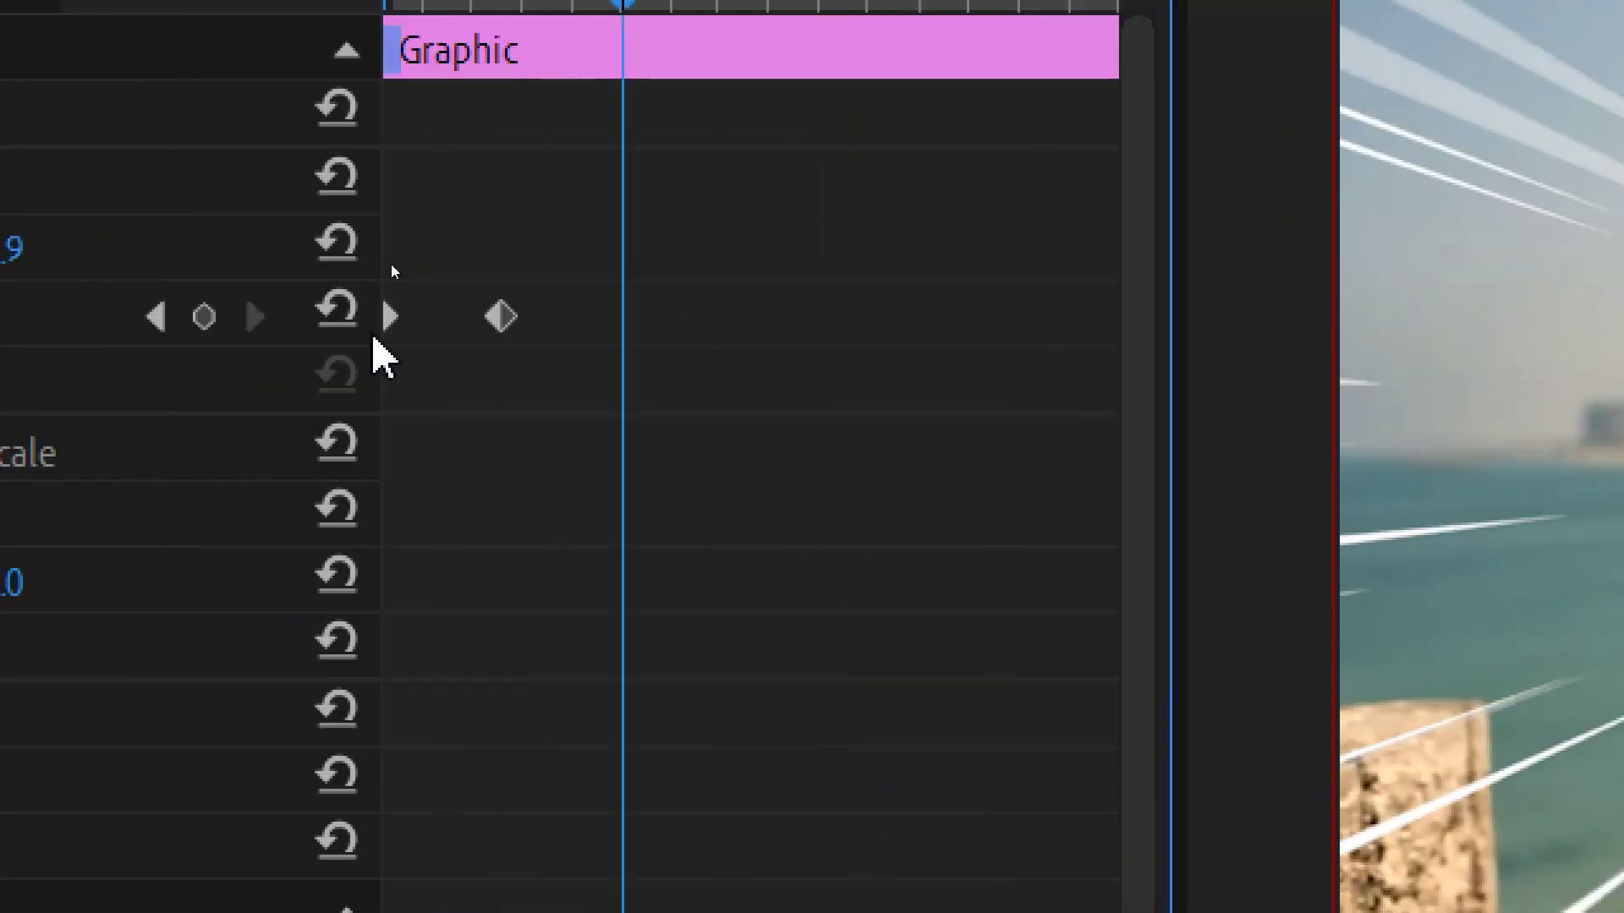
- Move the Title group's second Scale keyframe earlier, to about 00:00:48:02, and play the graphic from its start
left_click_drag(322, 320, 271, 330)
left_click_drag(453, 331, 446, 333)
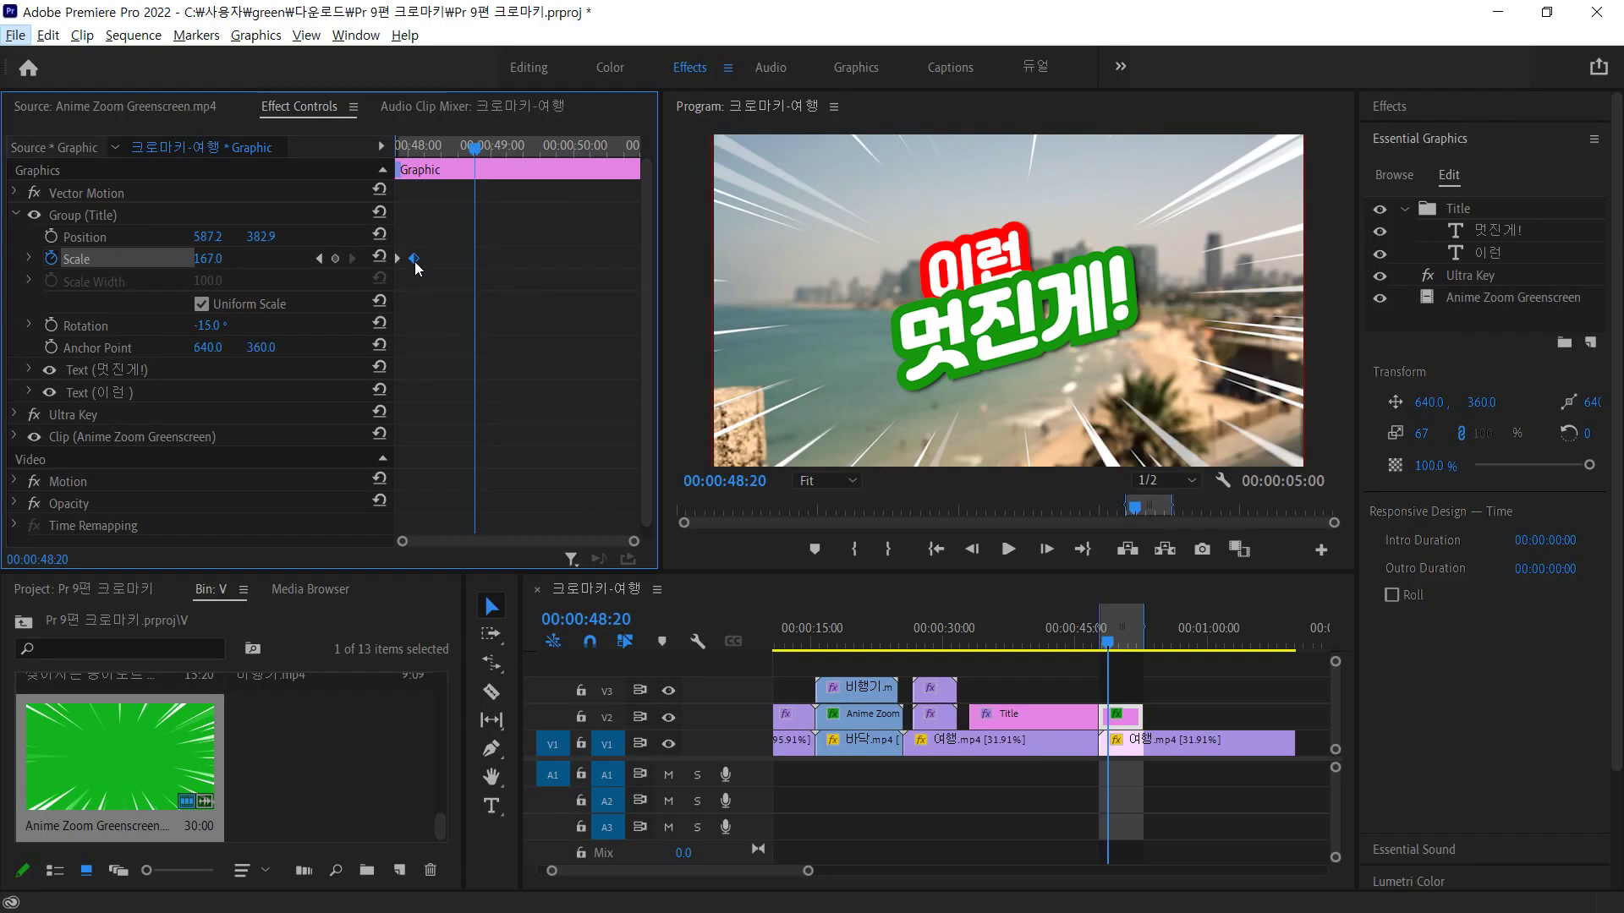
left_click(501, 381)
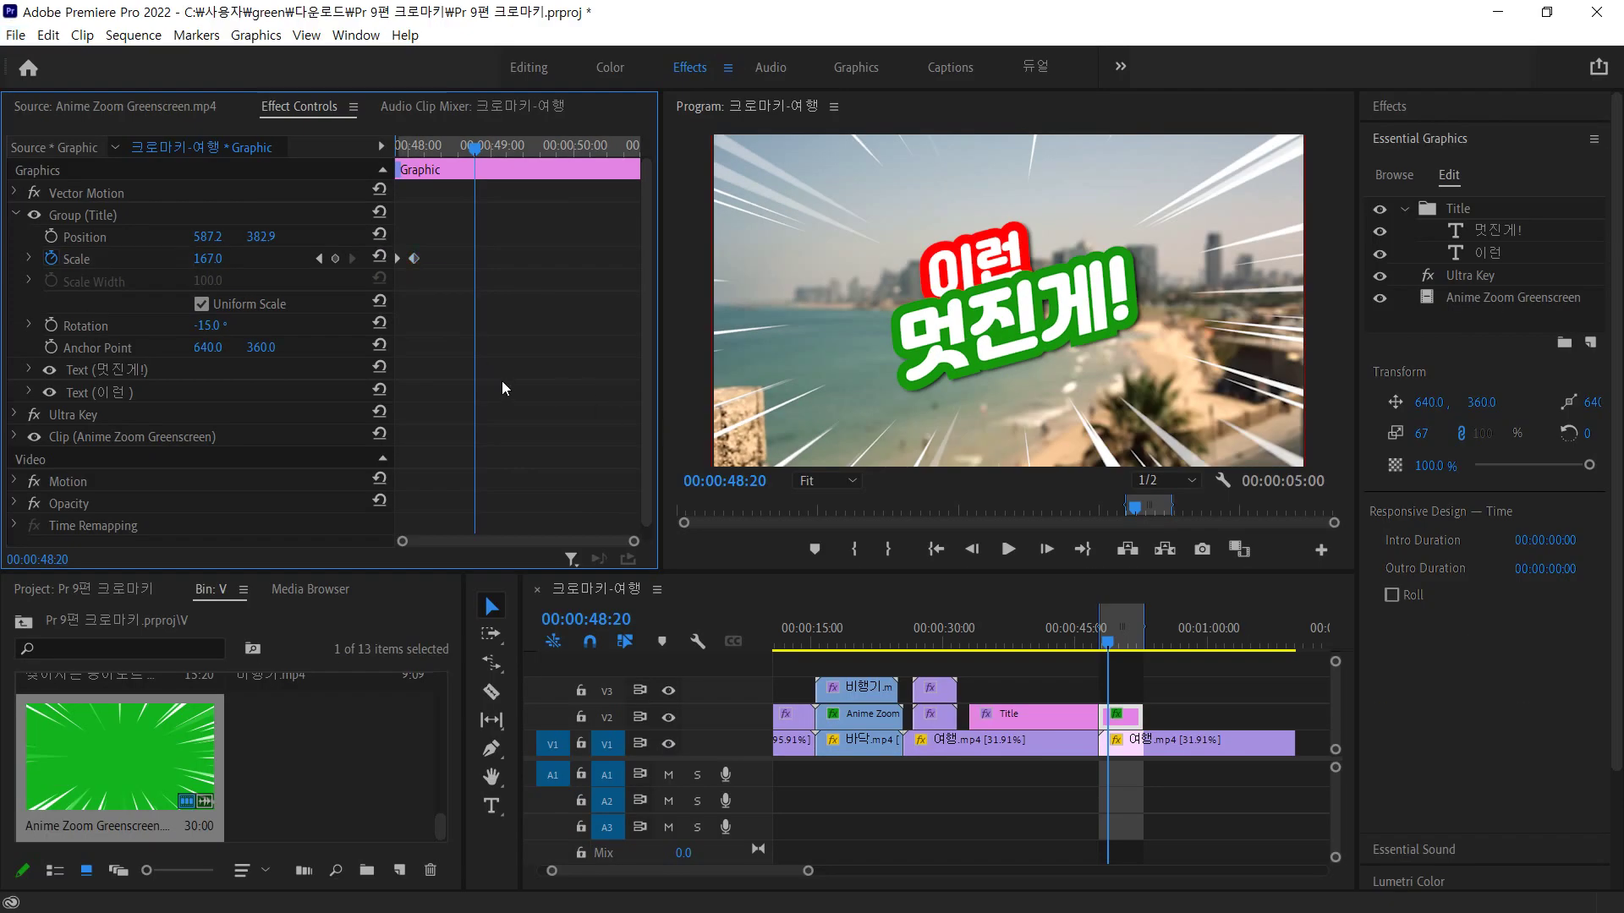
key("Up")
key("space")
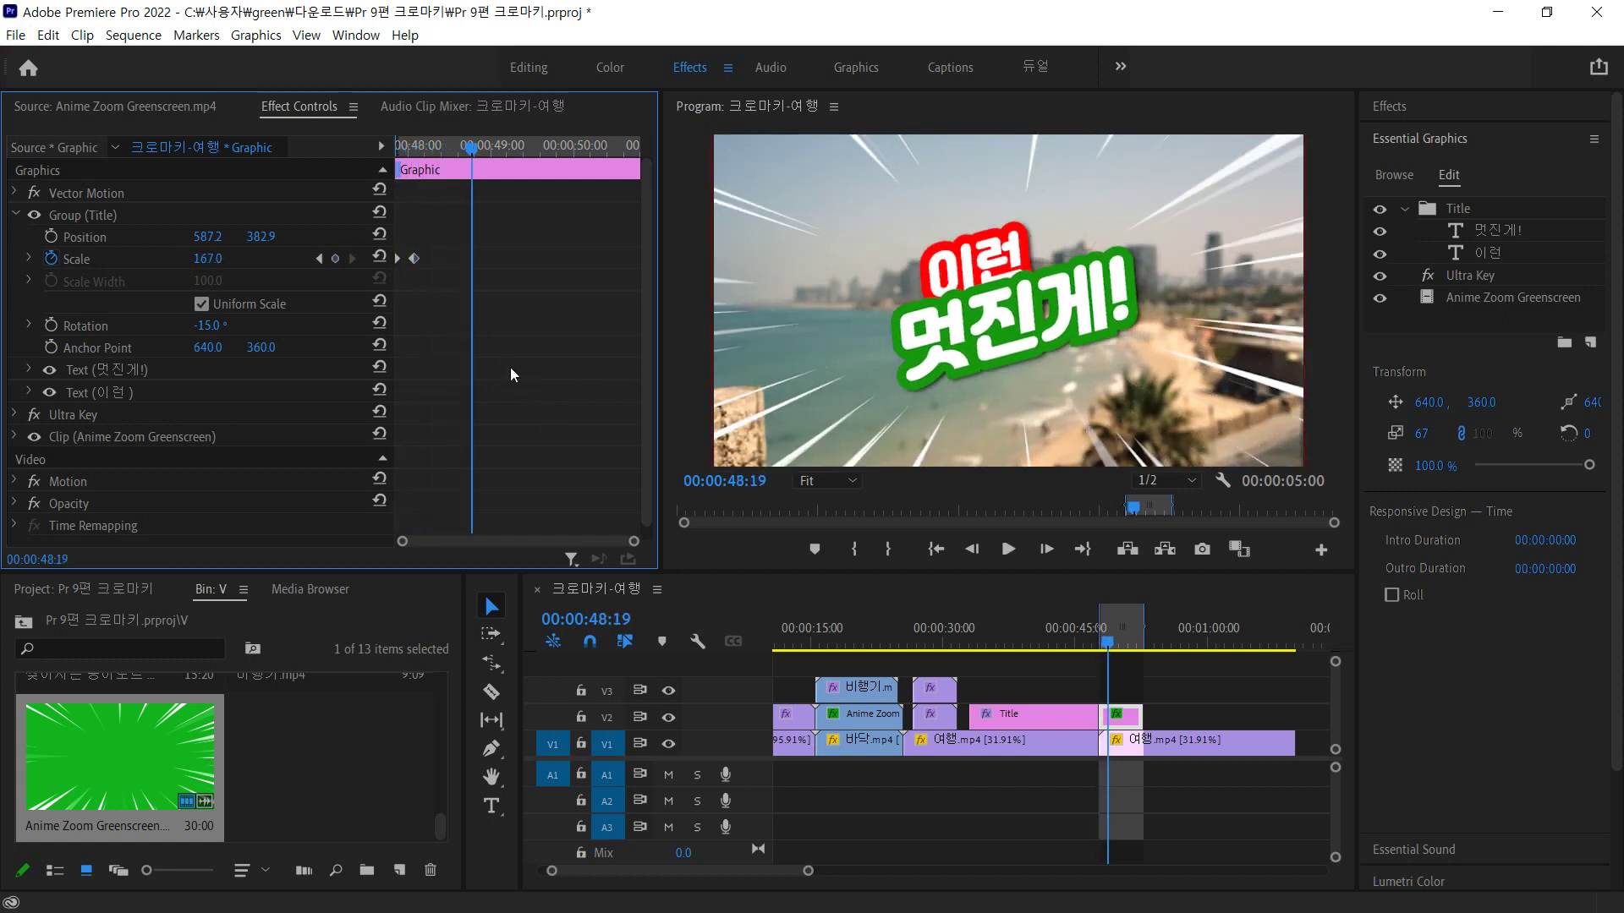
- Enlarge the Effect Controls panel, move the second Scale keyframe to about 00:00:48:00, restore the panel and replay the title animation
key("grave")
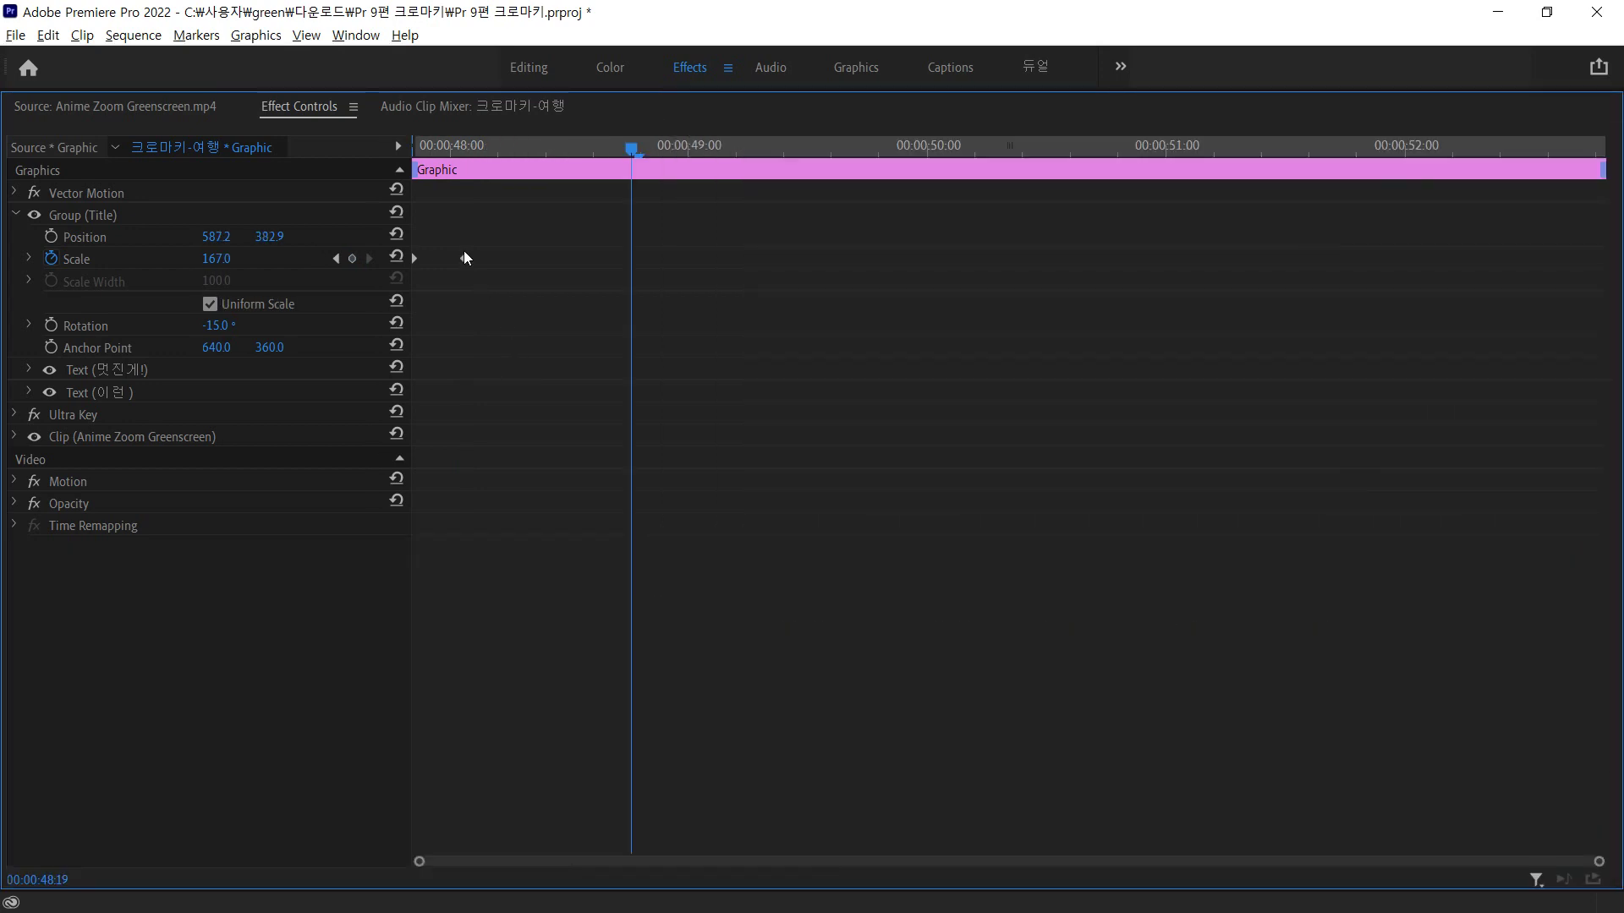
left_click_drag(464, 258, 440, 269)
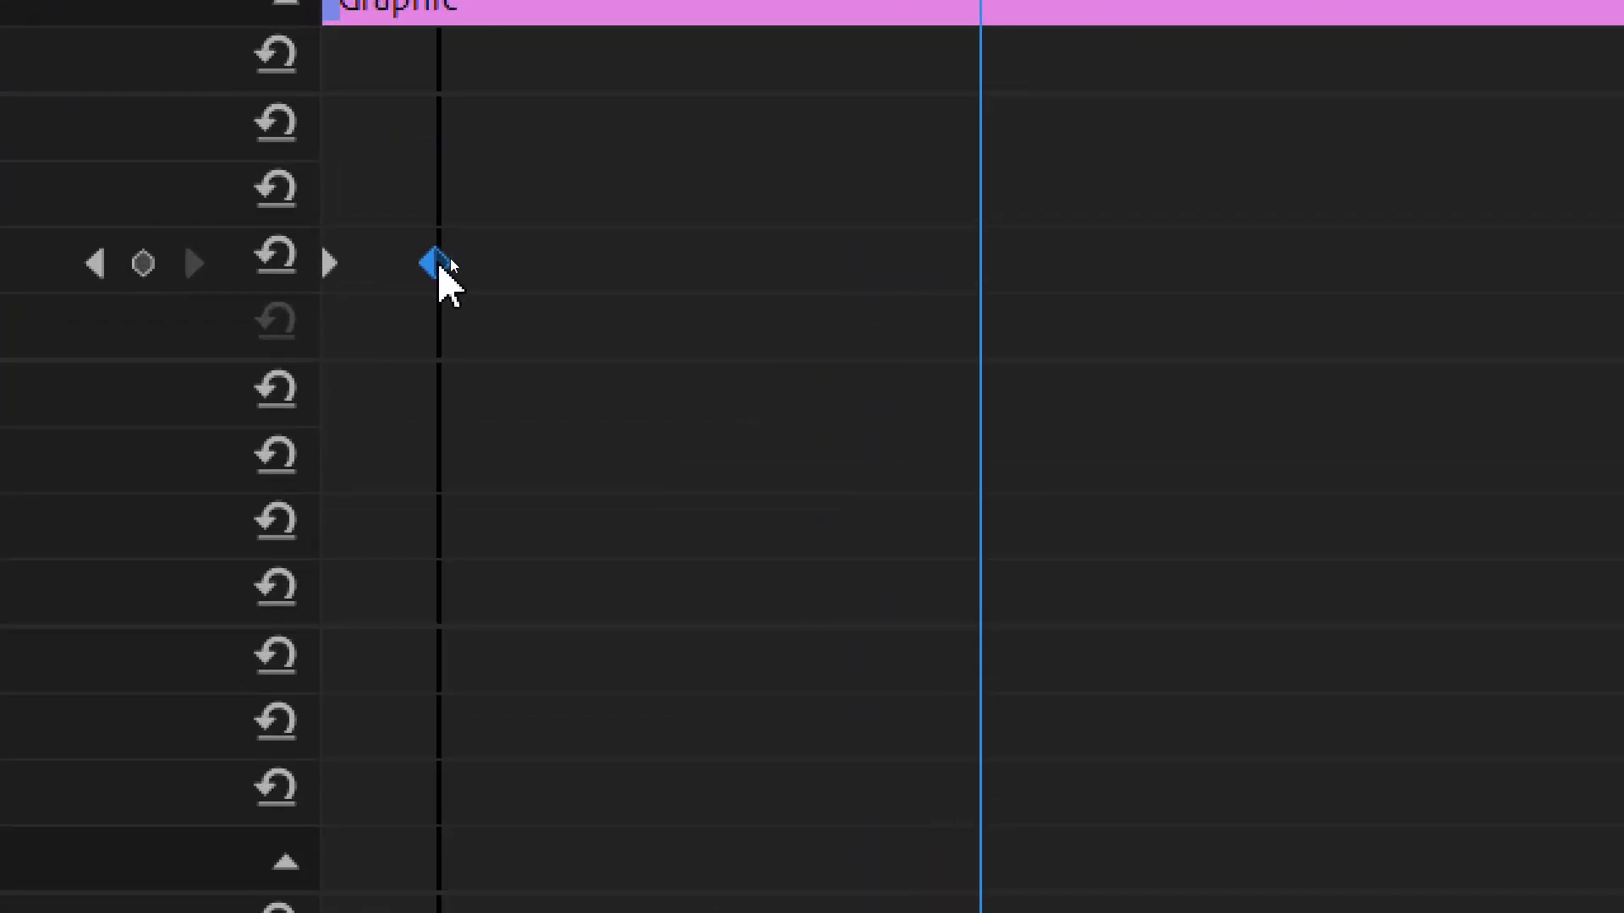
left_click(555, 463)
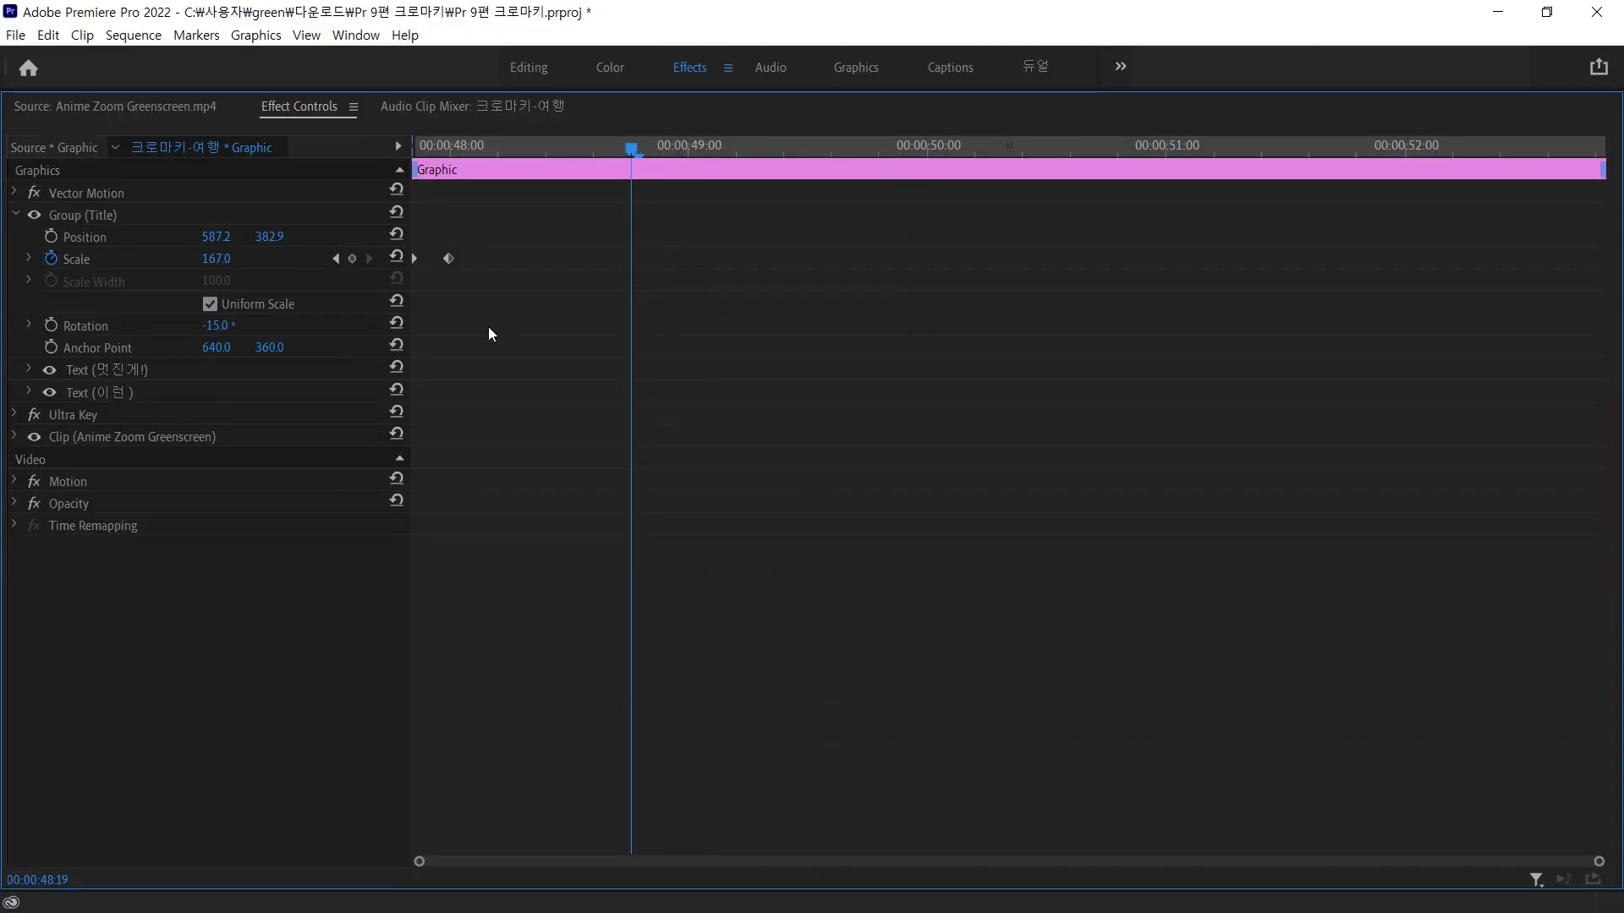
key("grave")
key("Up")
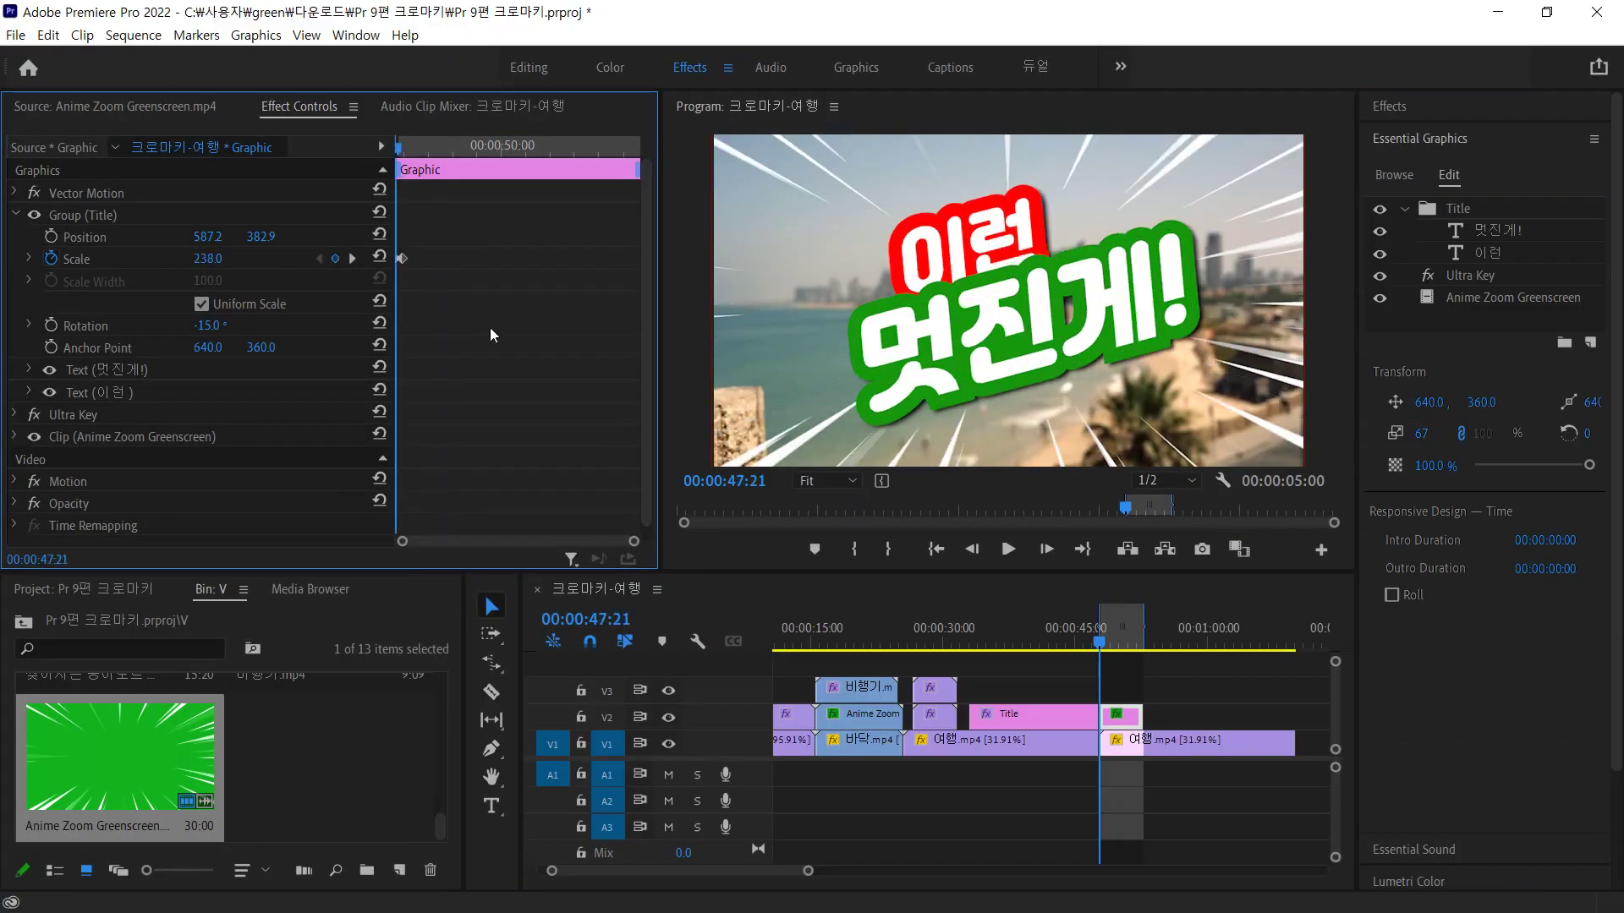
key("space")
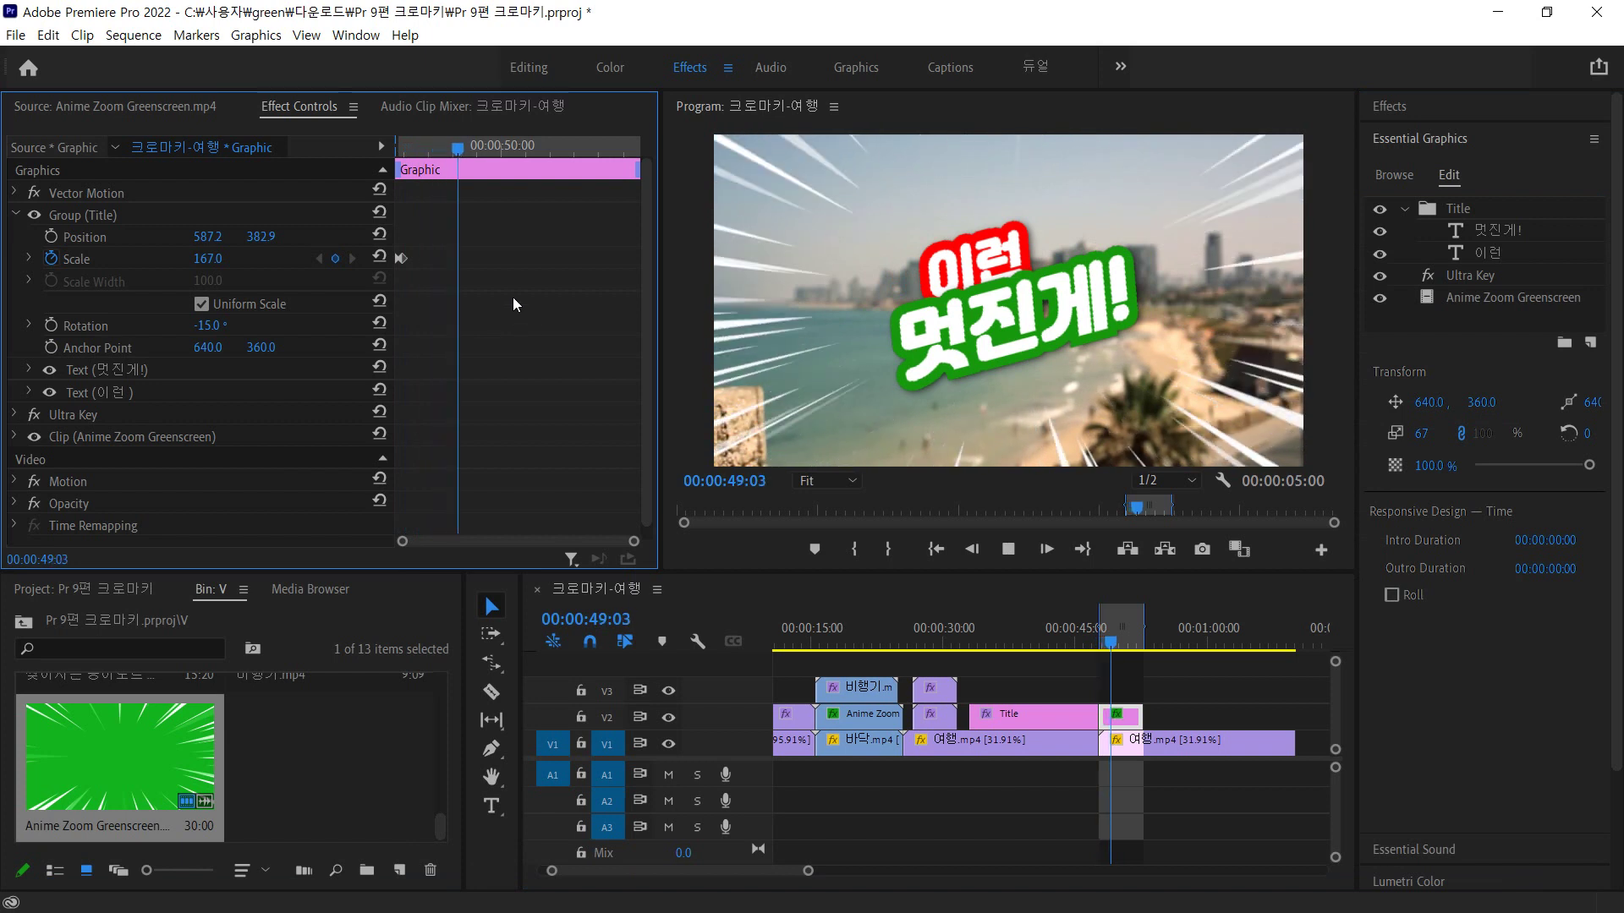
key("space")
left_click_drag(468, 146, 347, 169)
key("space")
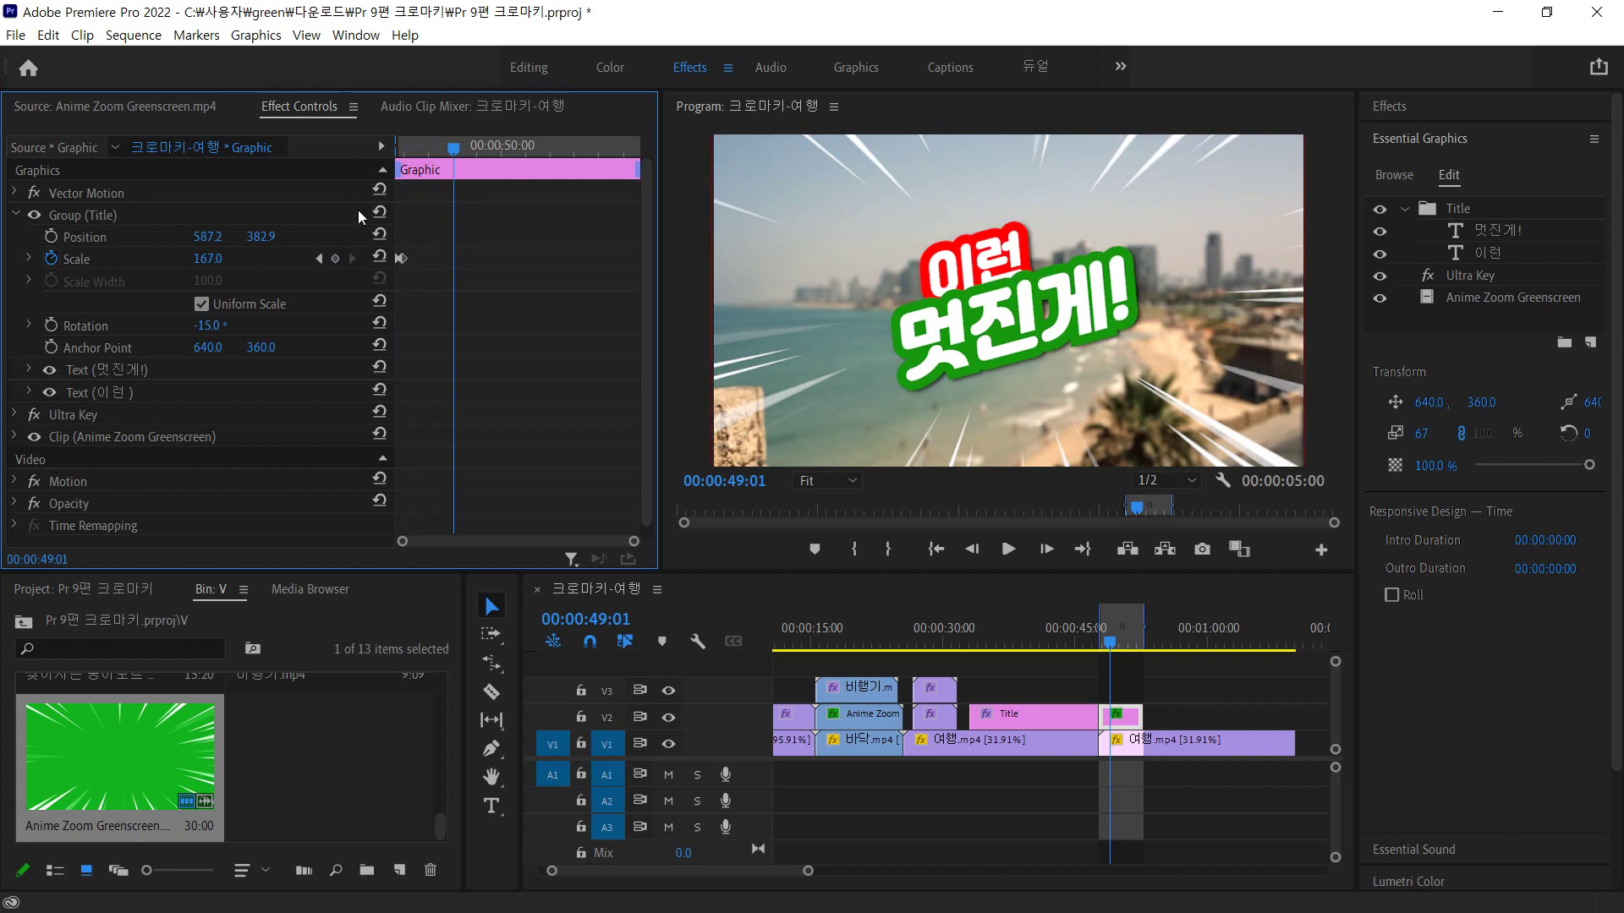
- Set the Title group's first Scale keyframe to 0 and step between its two keyframes
left_click(321, 259)
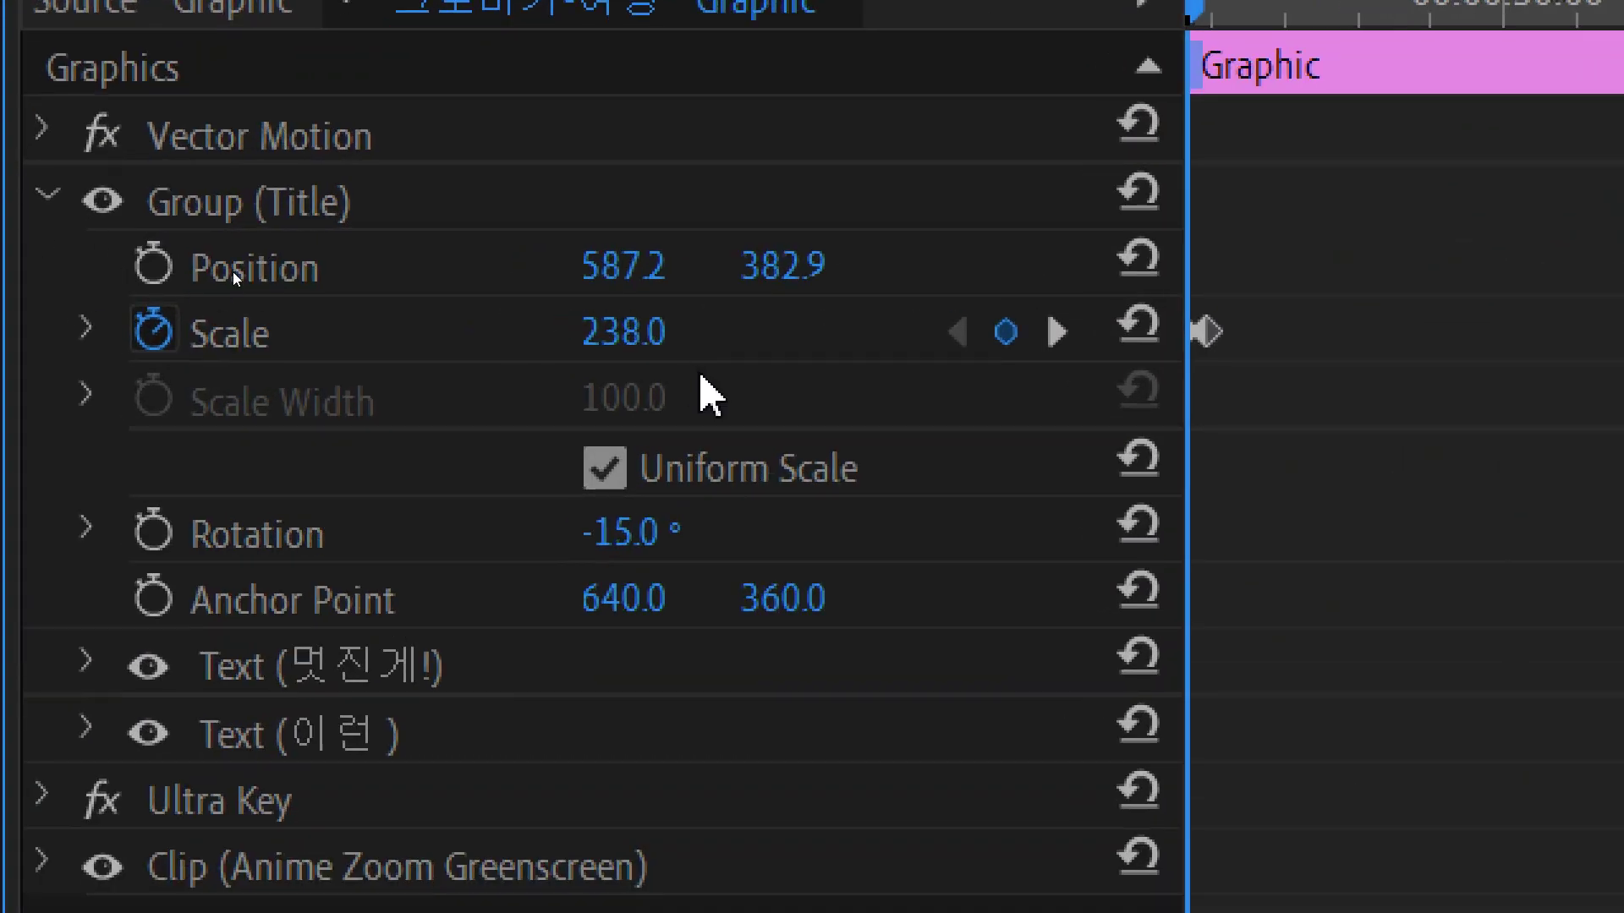
left_click(616, 337)
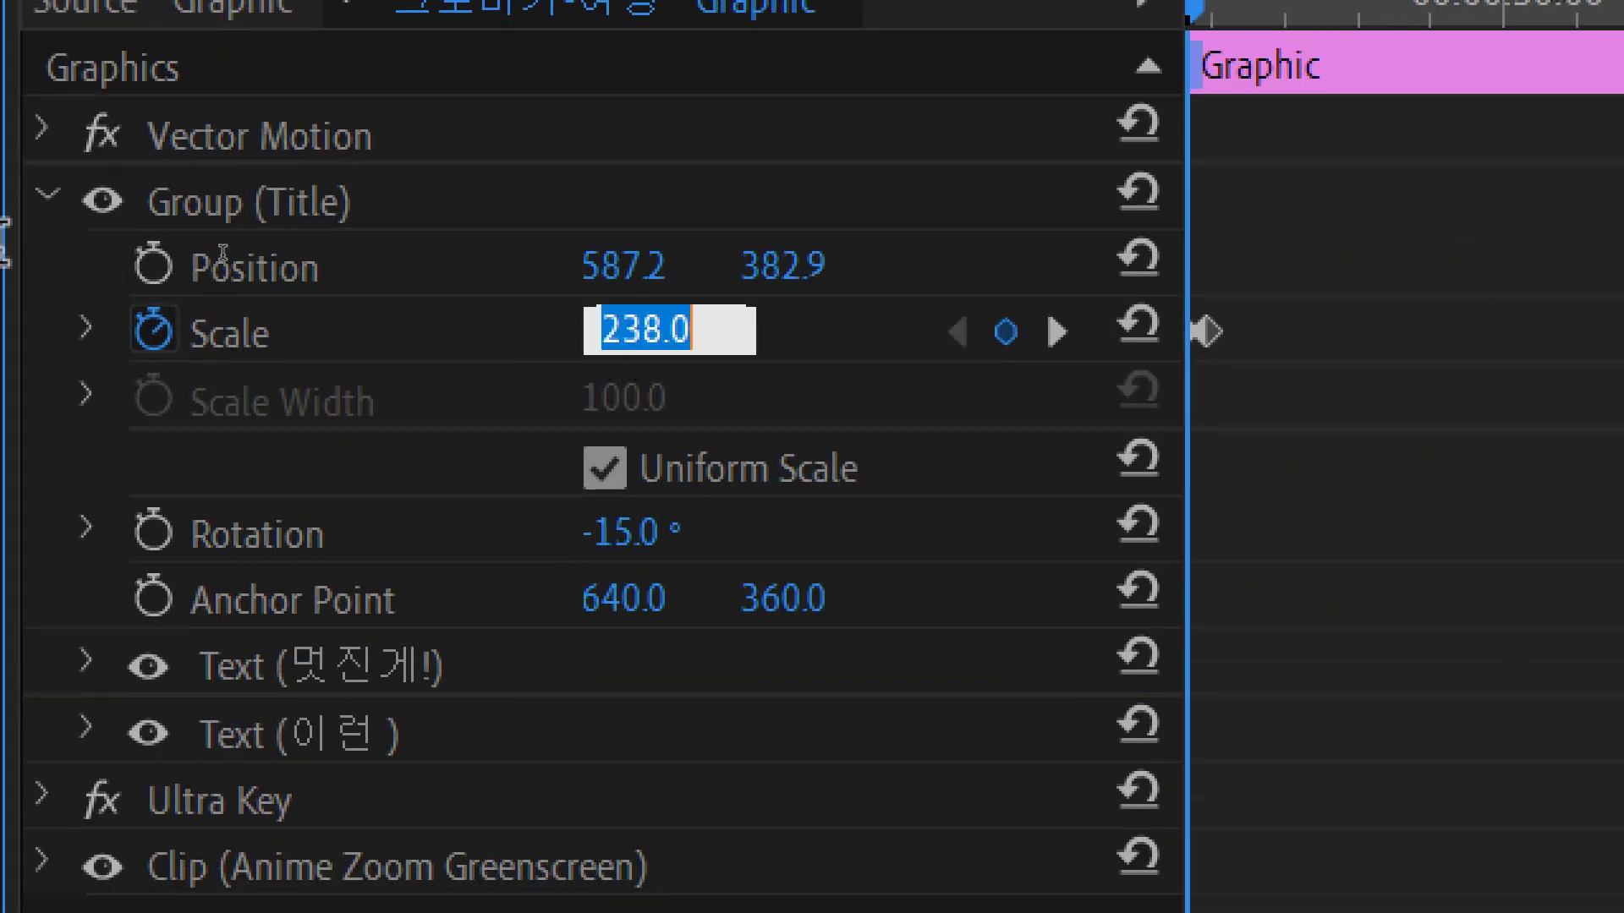
type("0")
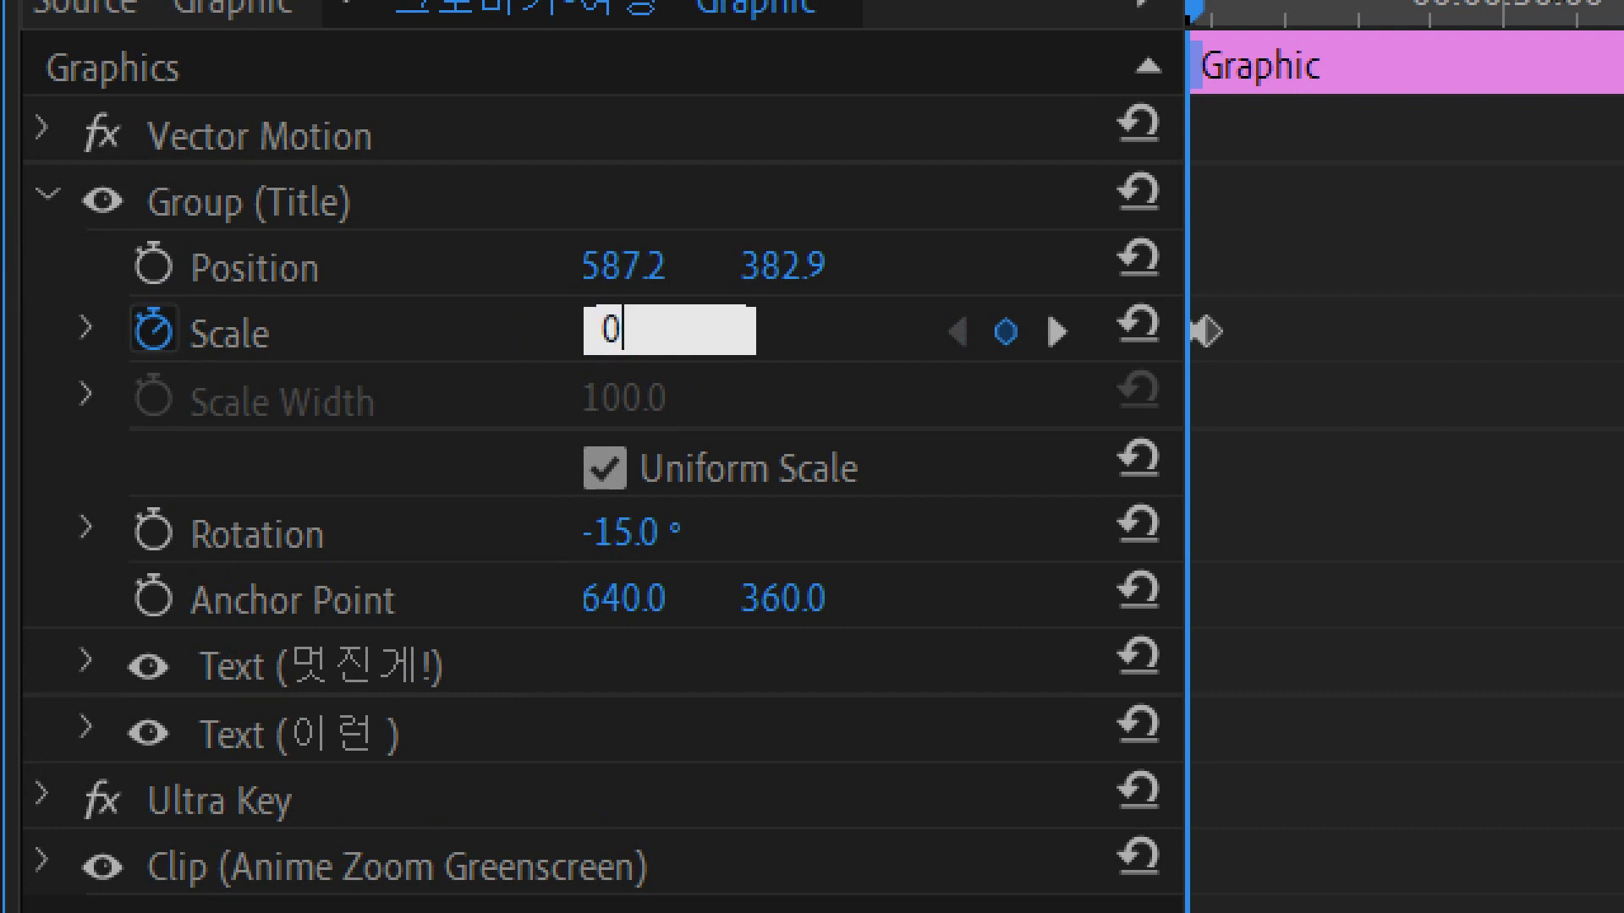
key("Return")
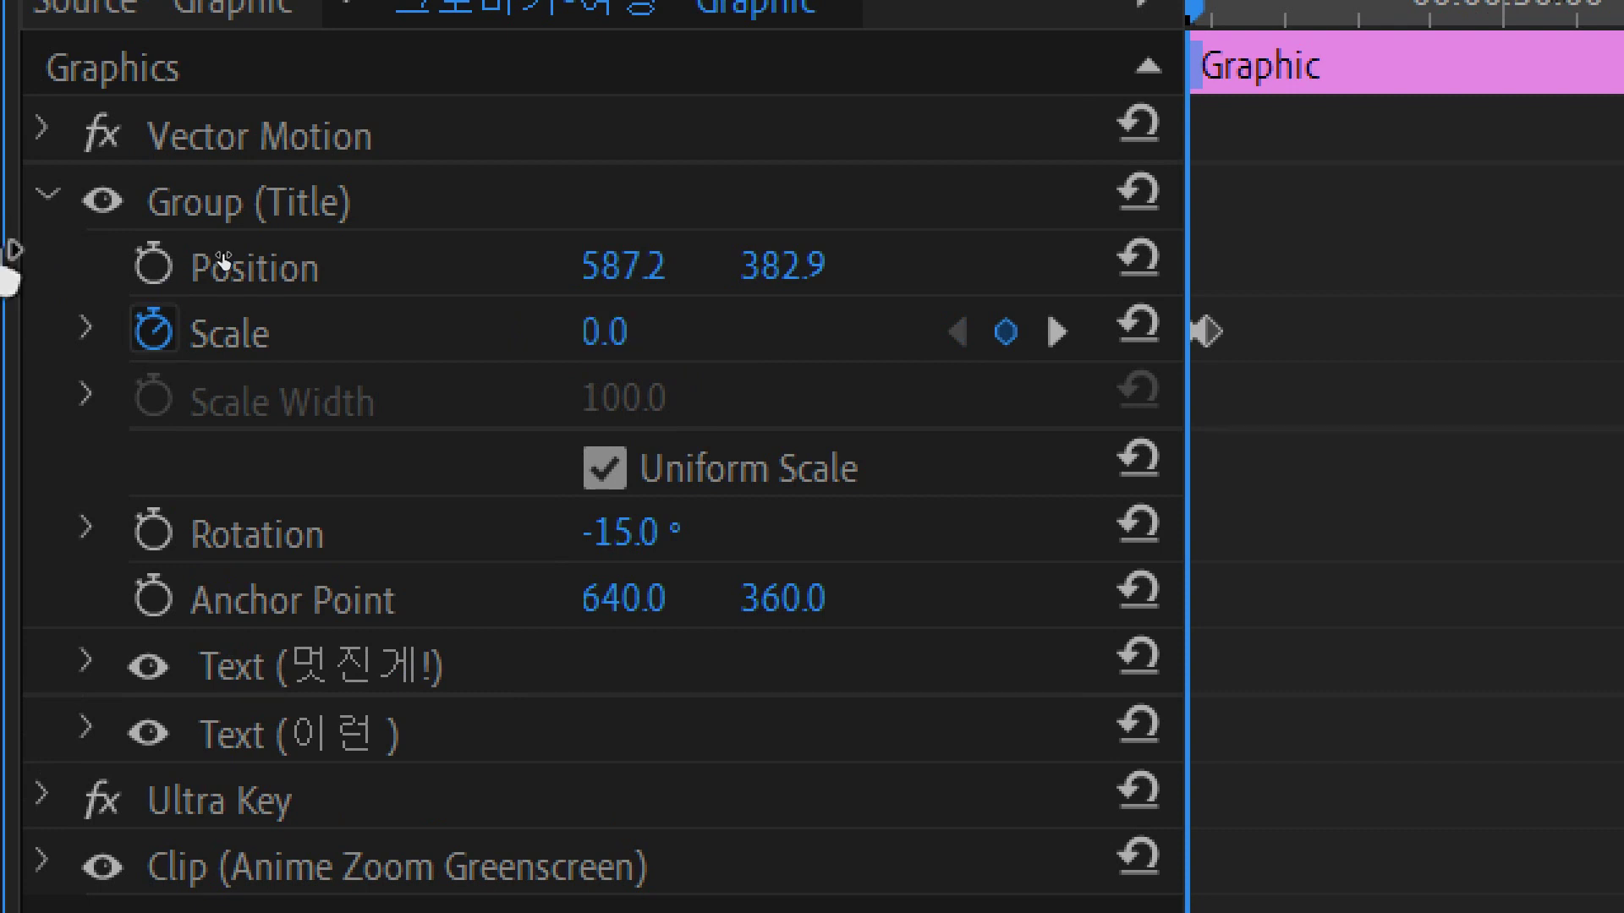
left_click(1057, 332)
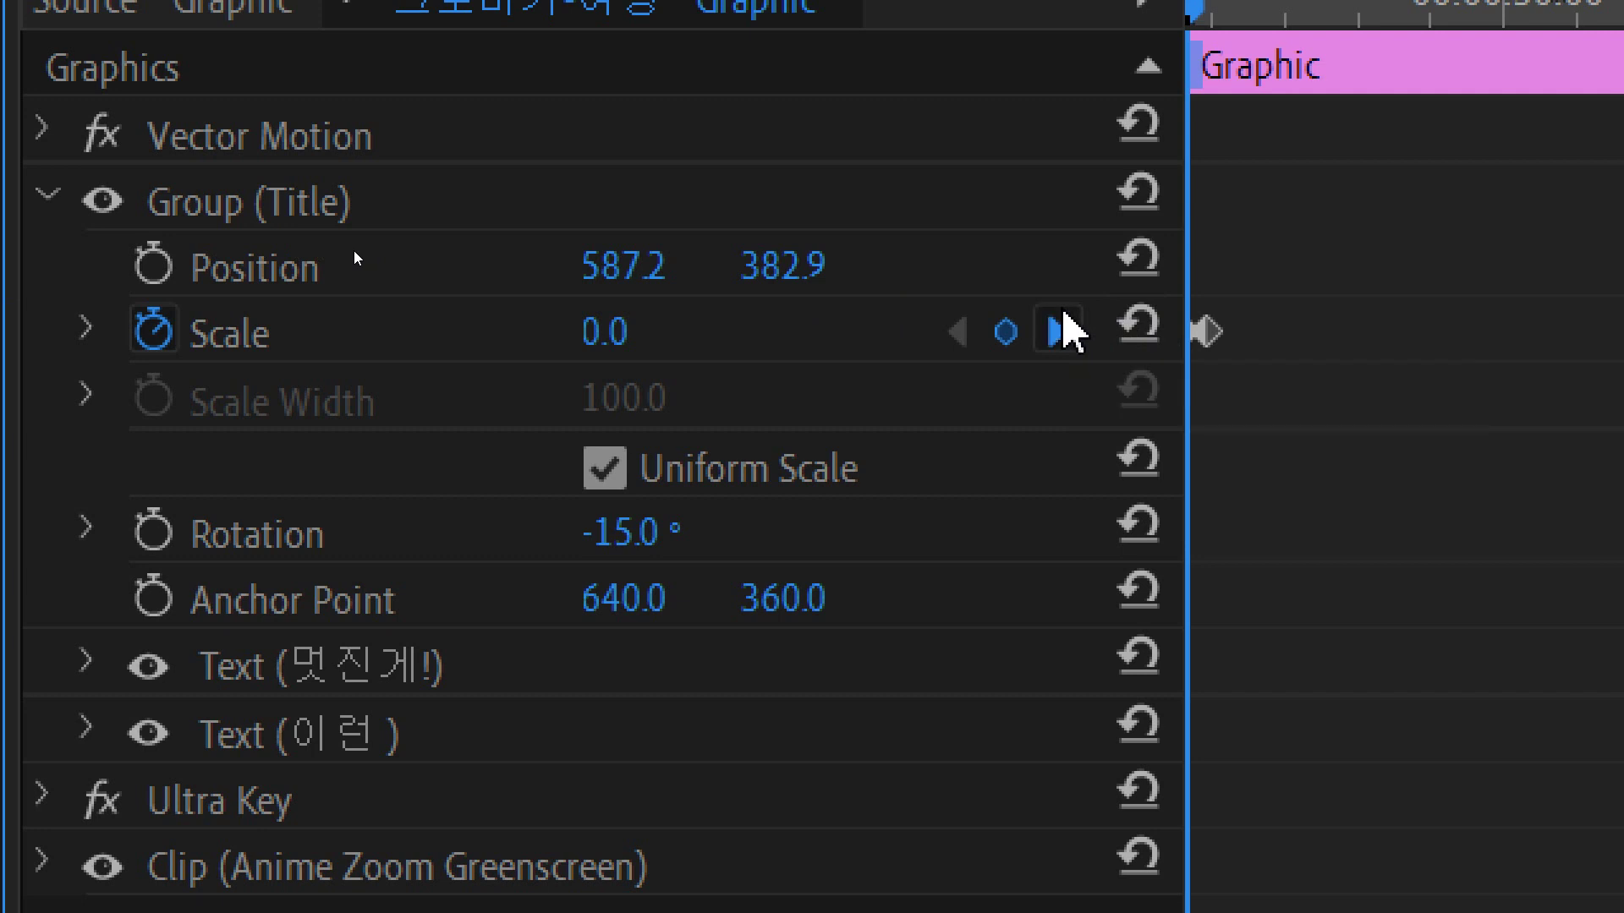
left_click(958, 332)
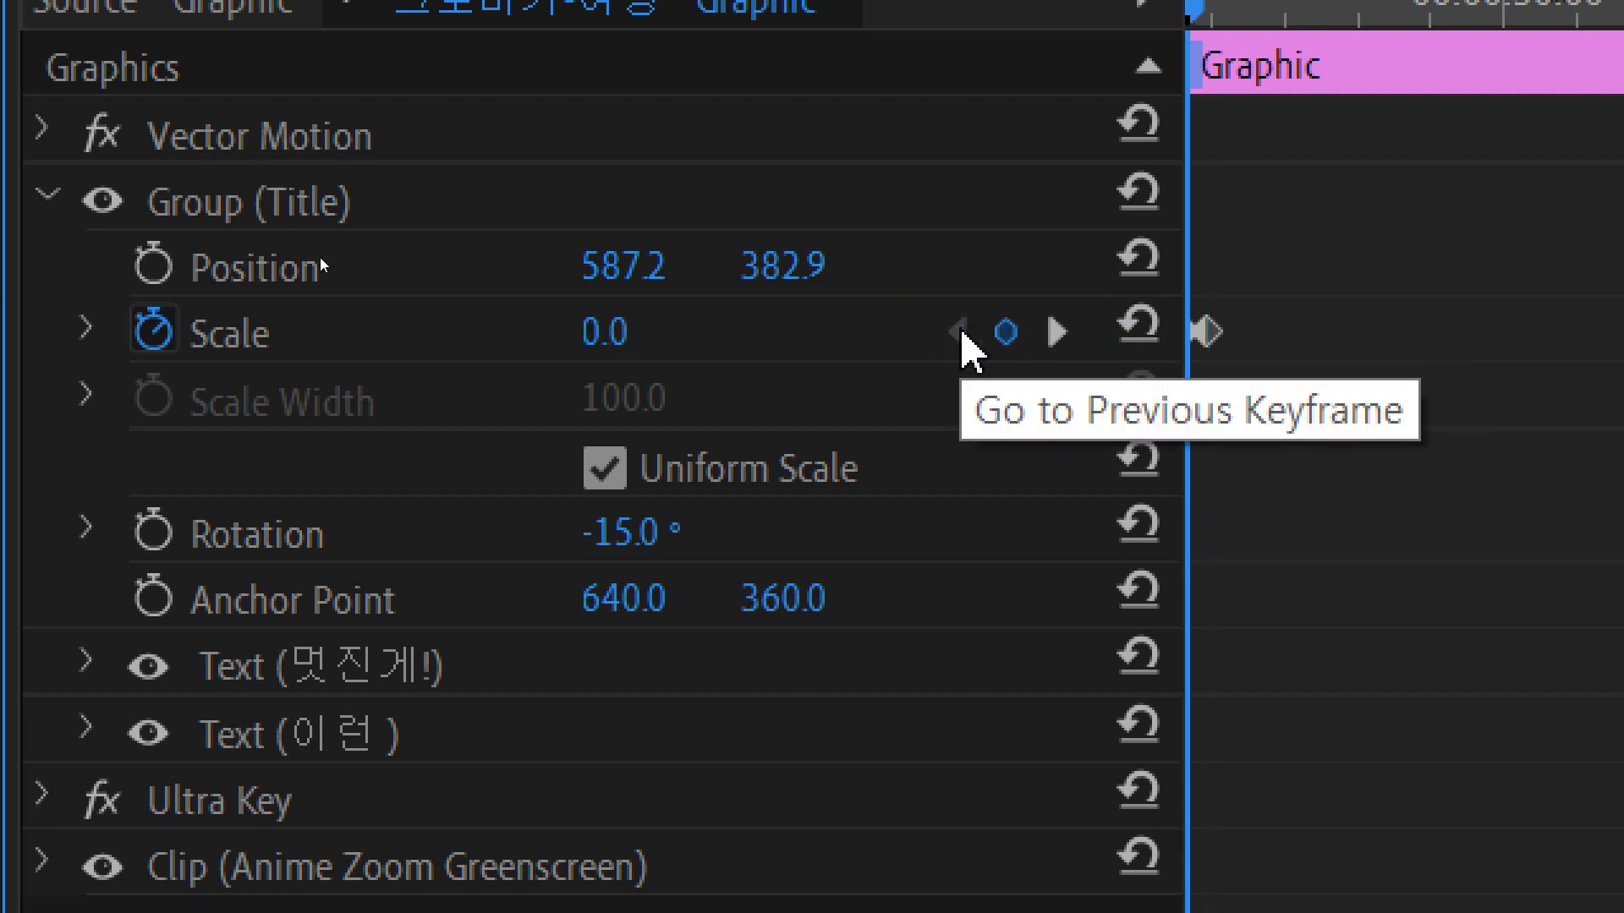
- Play back the title's scale-up animation twice from the graphic's first frame
key("alt+space")
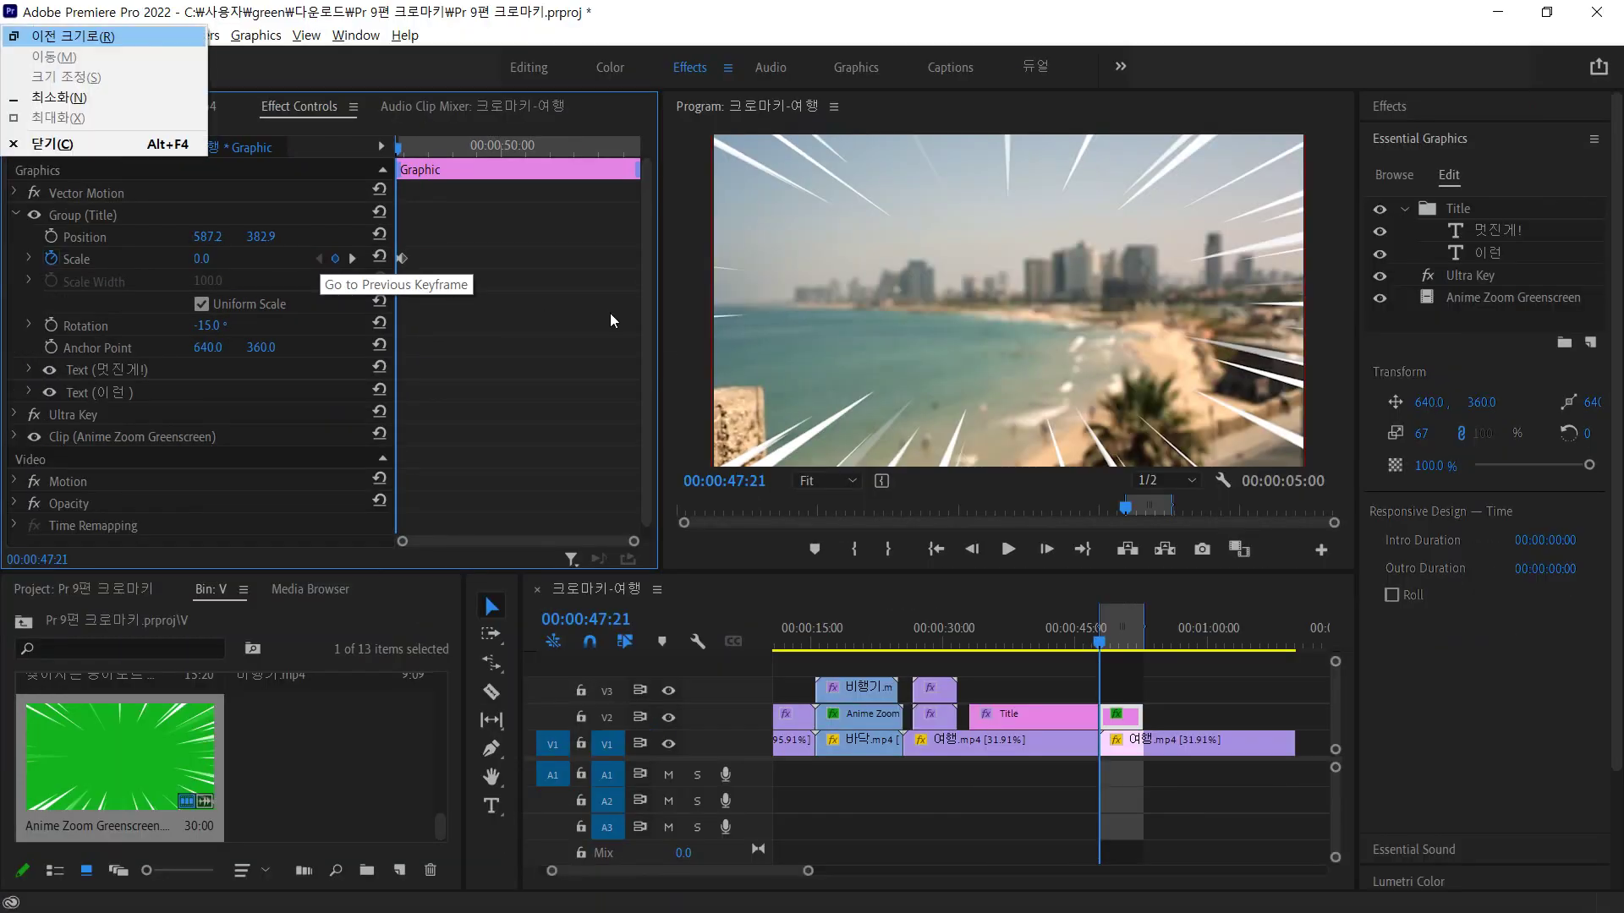
key("Escape")
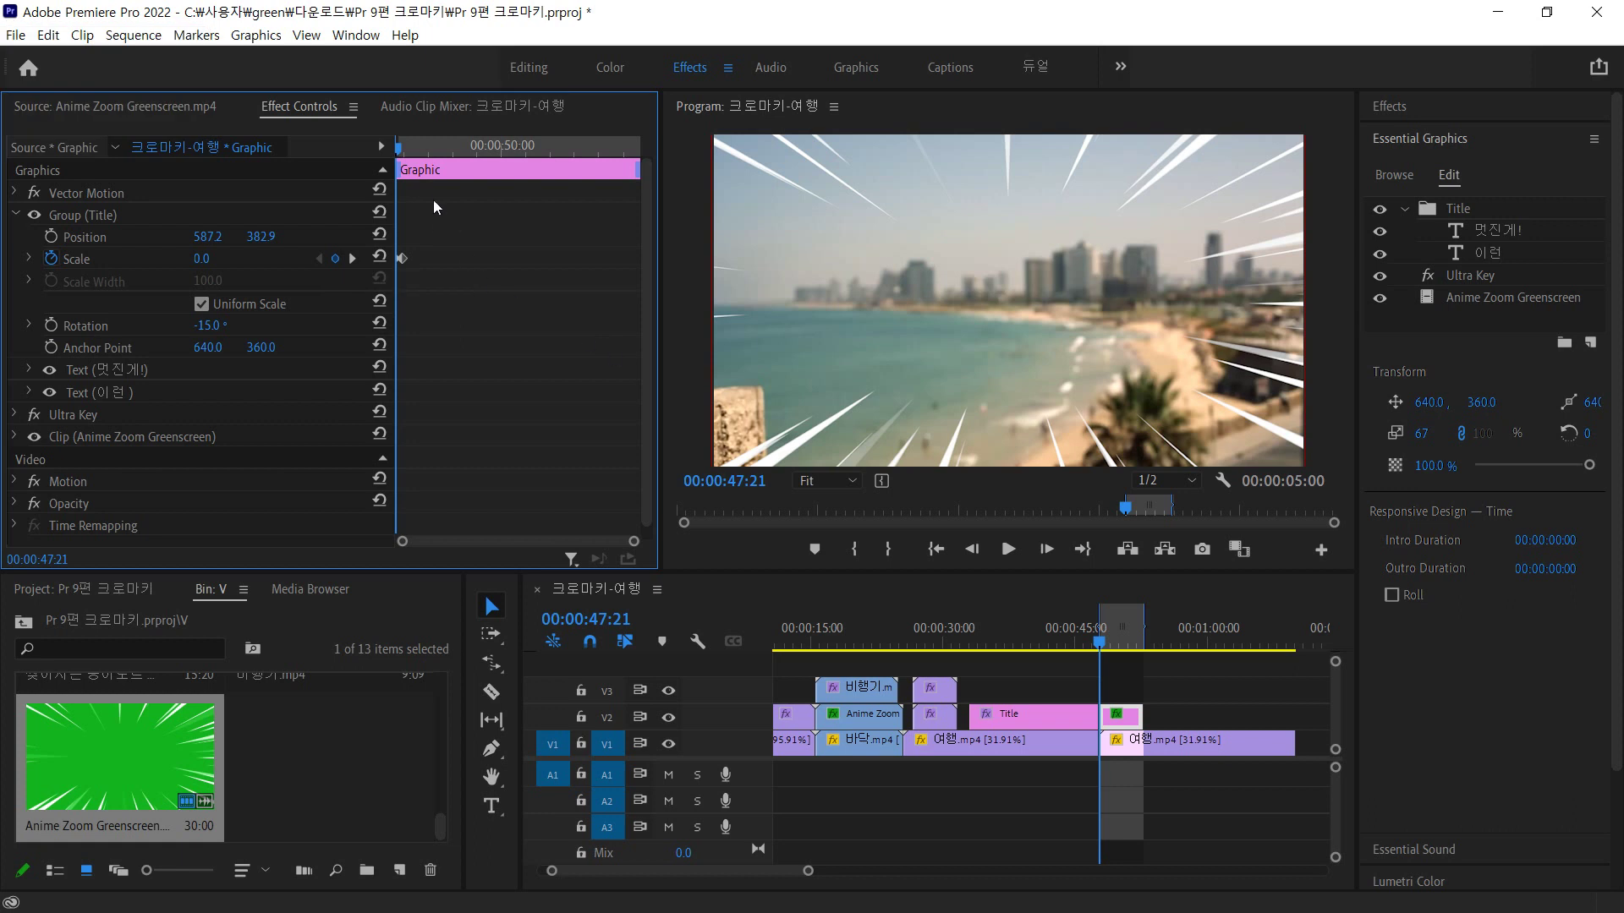
left_click(1006, 550)
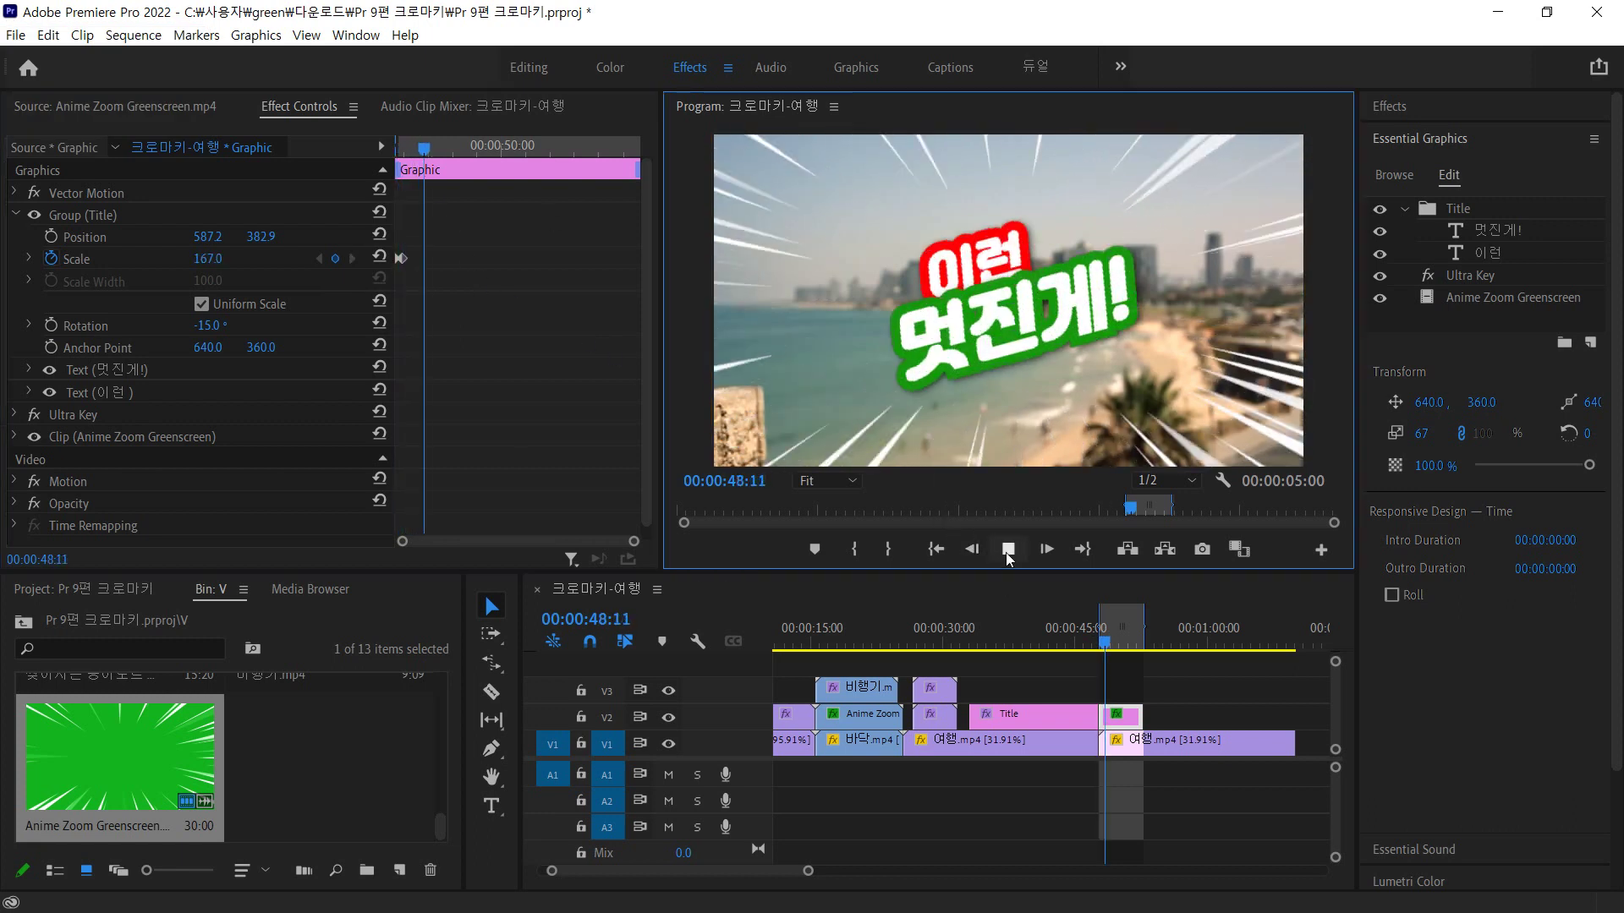
key("space")
left_click(443, 146)
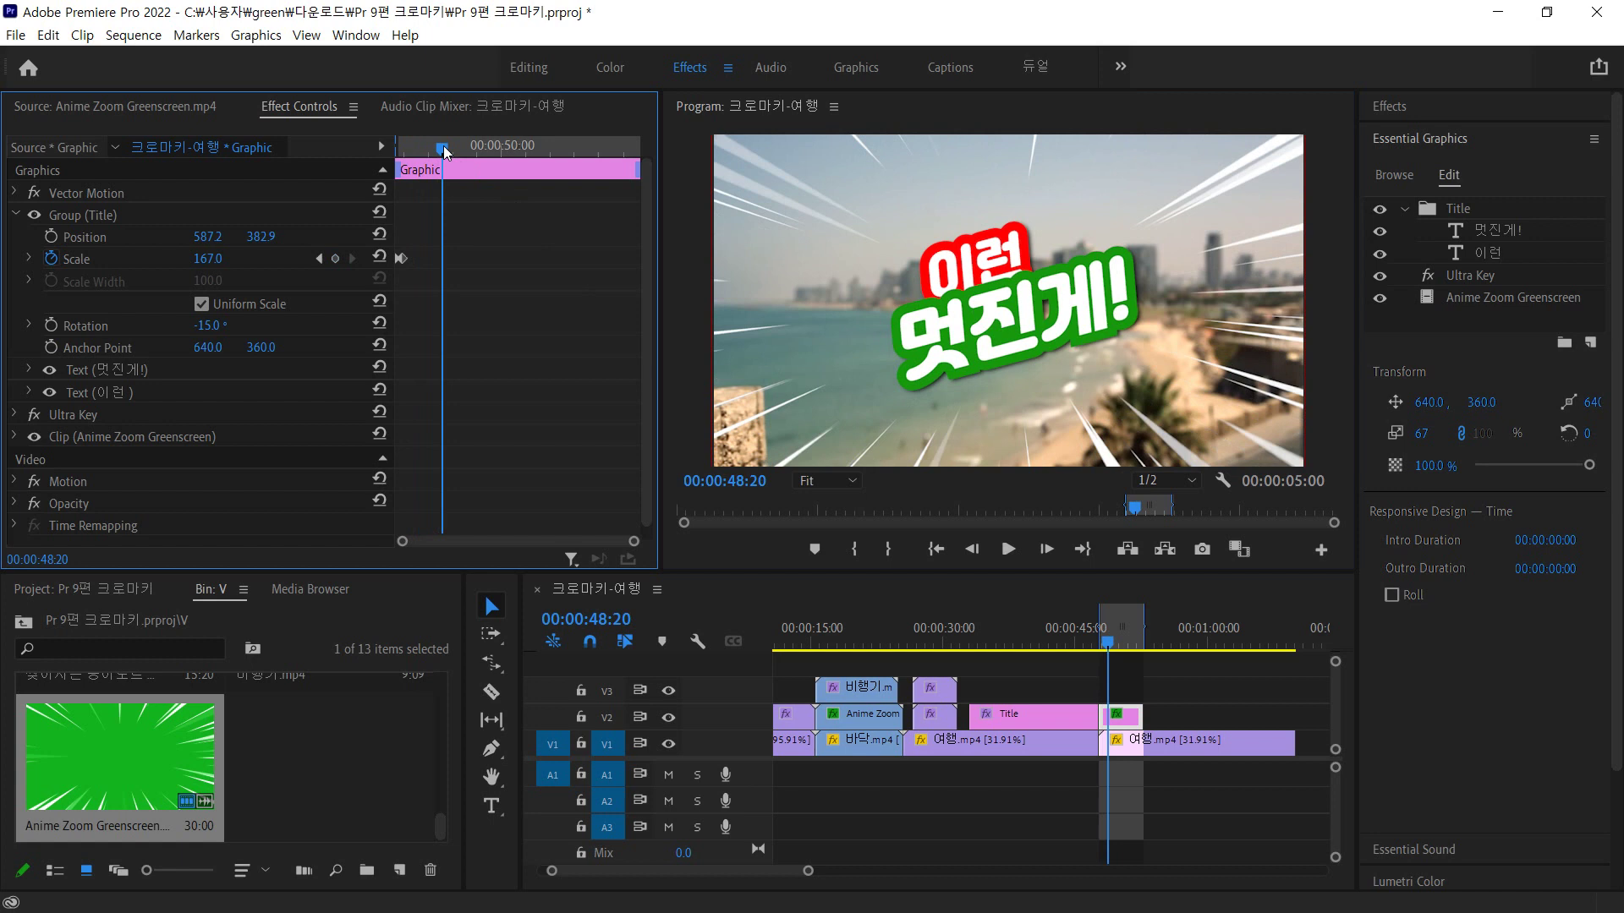
key("Up")
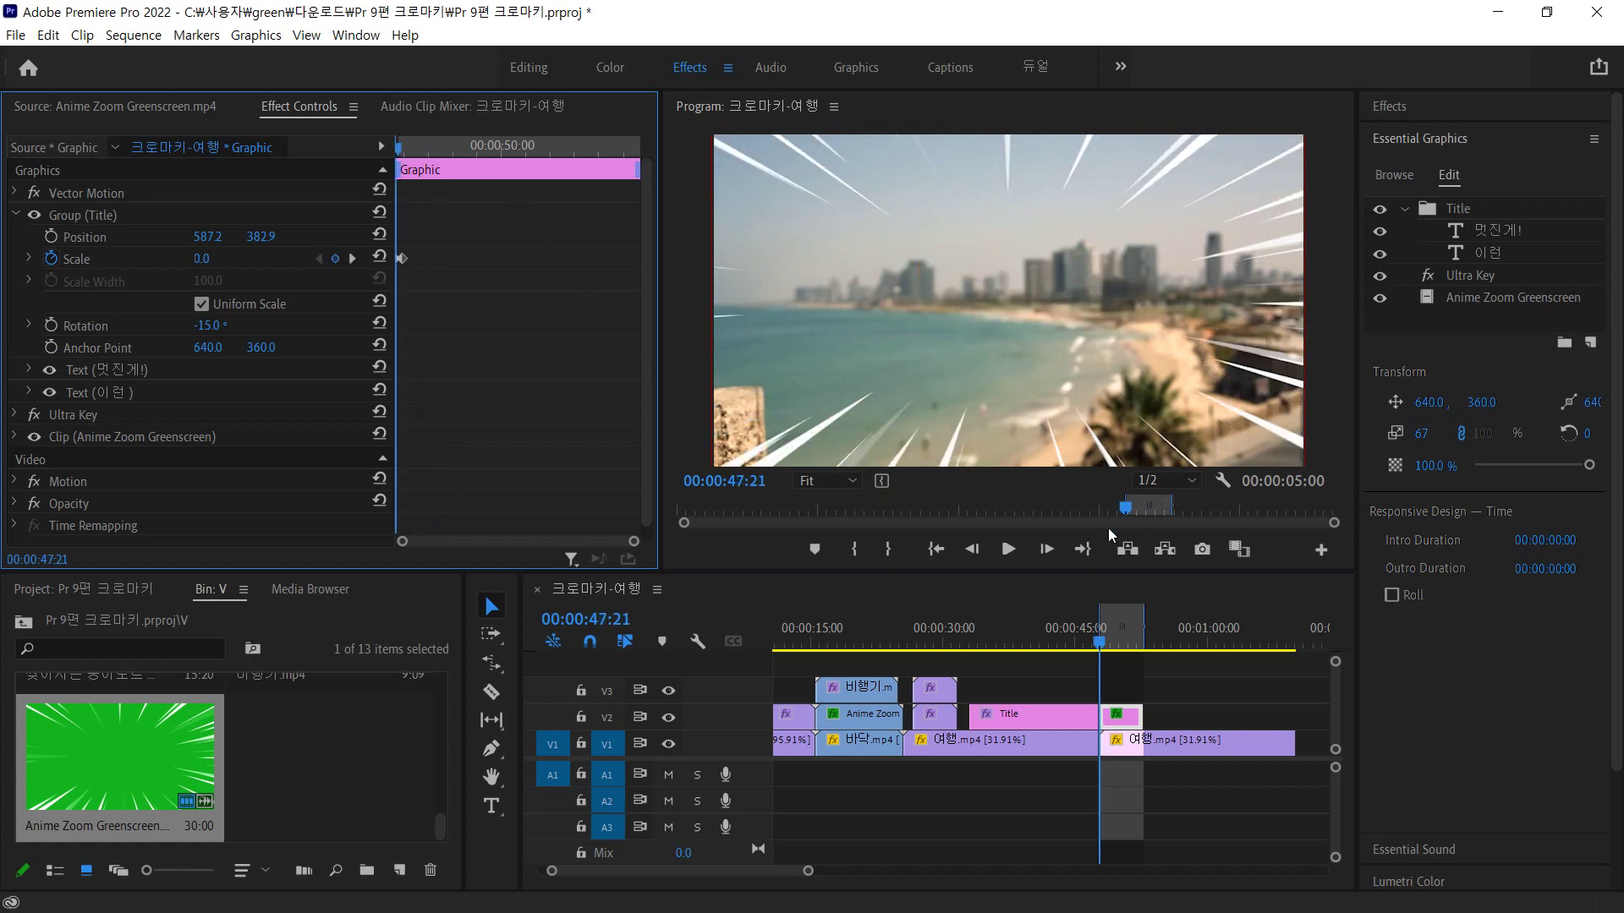
key("space")
key("space")
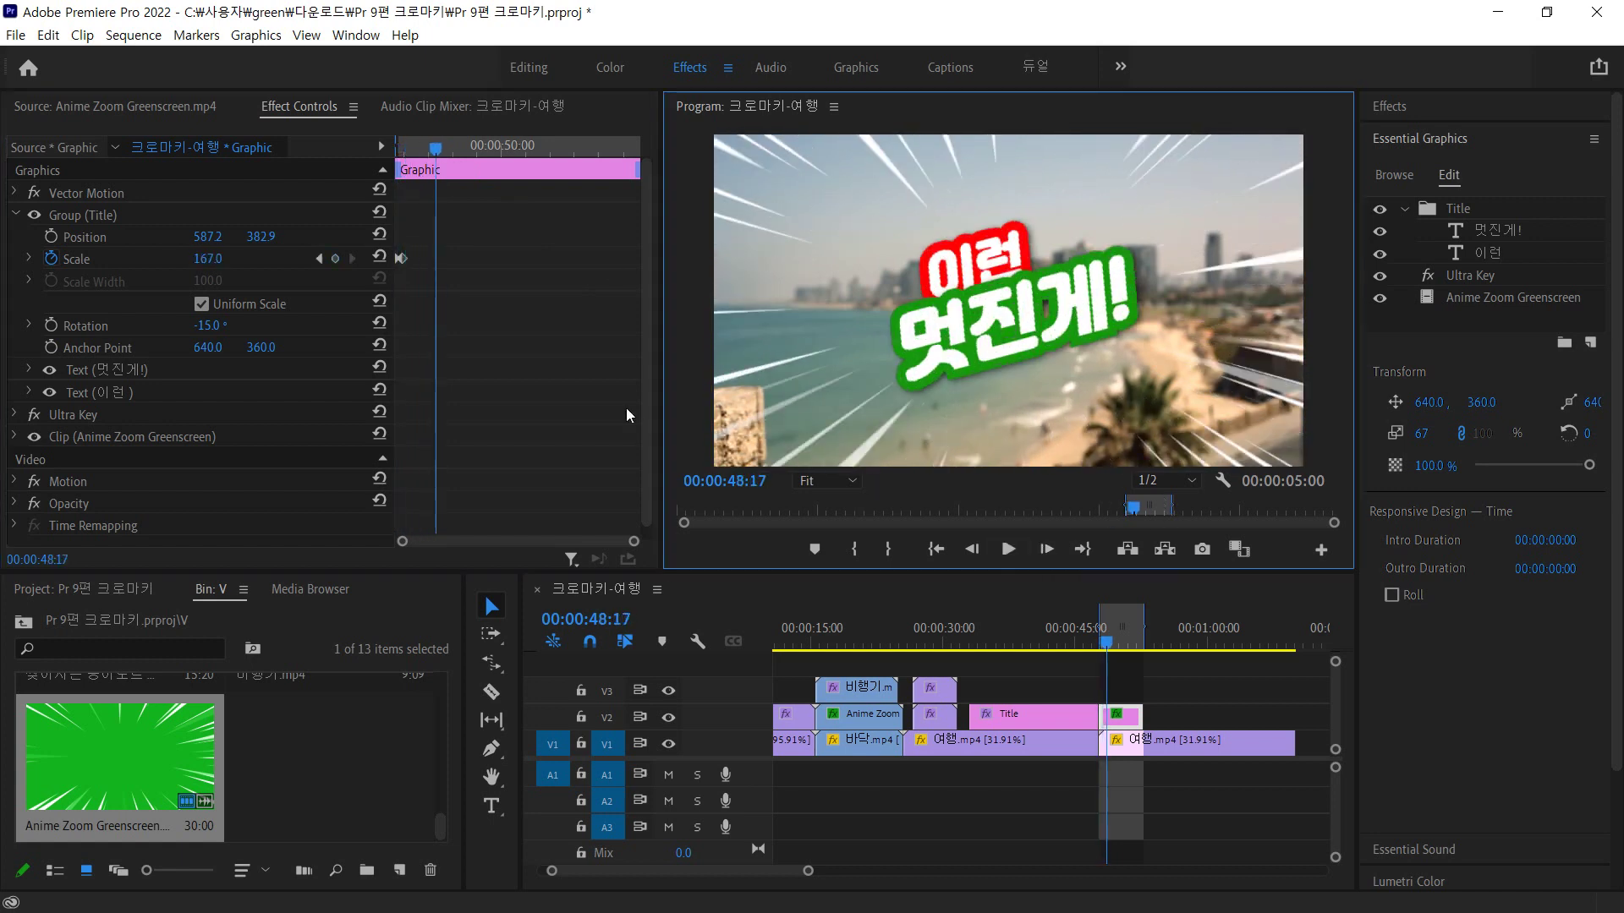
- Move the second Scale keyframe slightly later, replay the graphic and place the playhead at 00:00:48:05
left_click_drag(403, 257, 407, 258)
key("Up")
key("space")
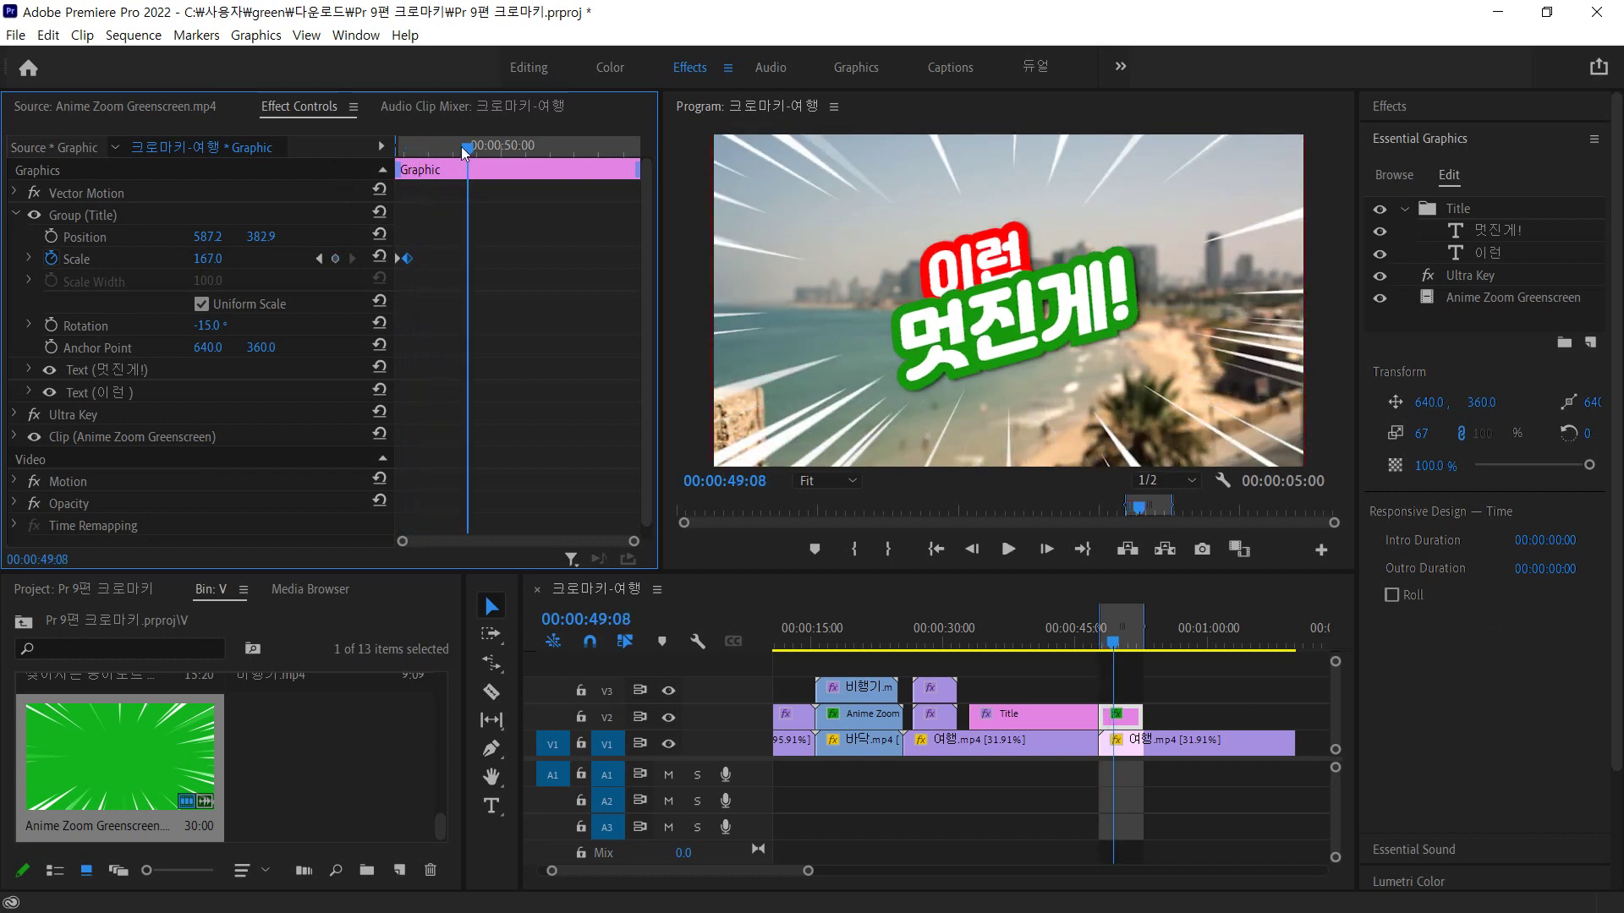
left_click_drag(460, 145, 412, 145)
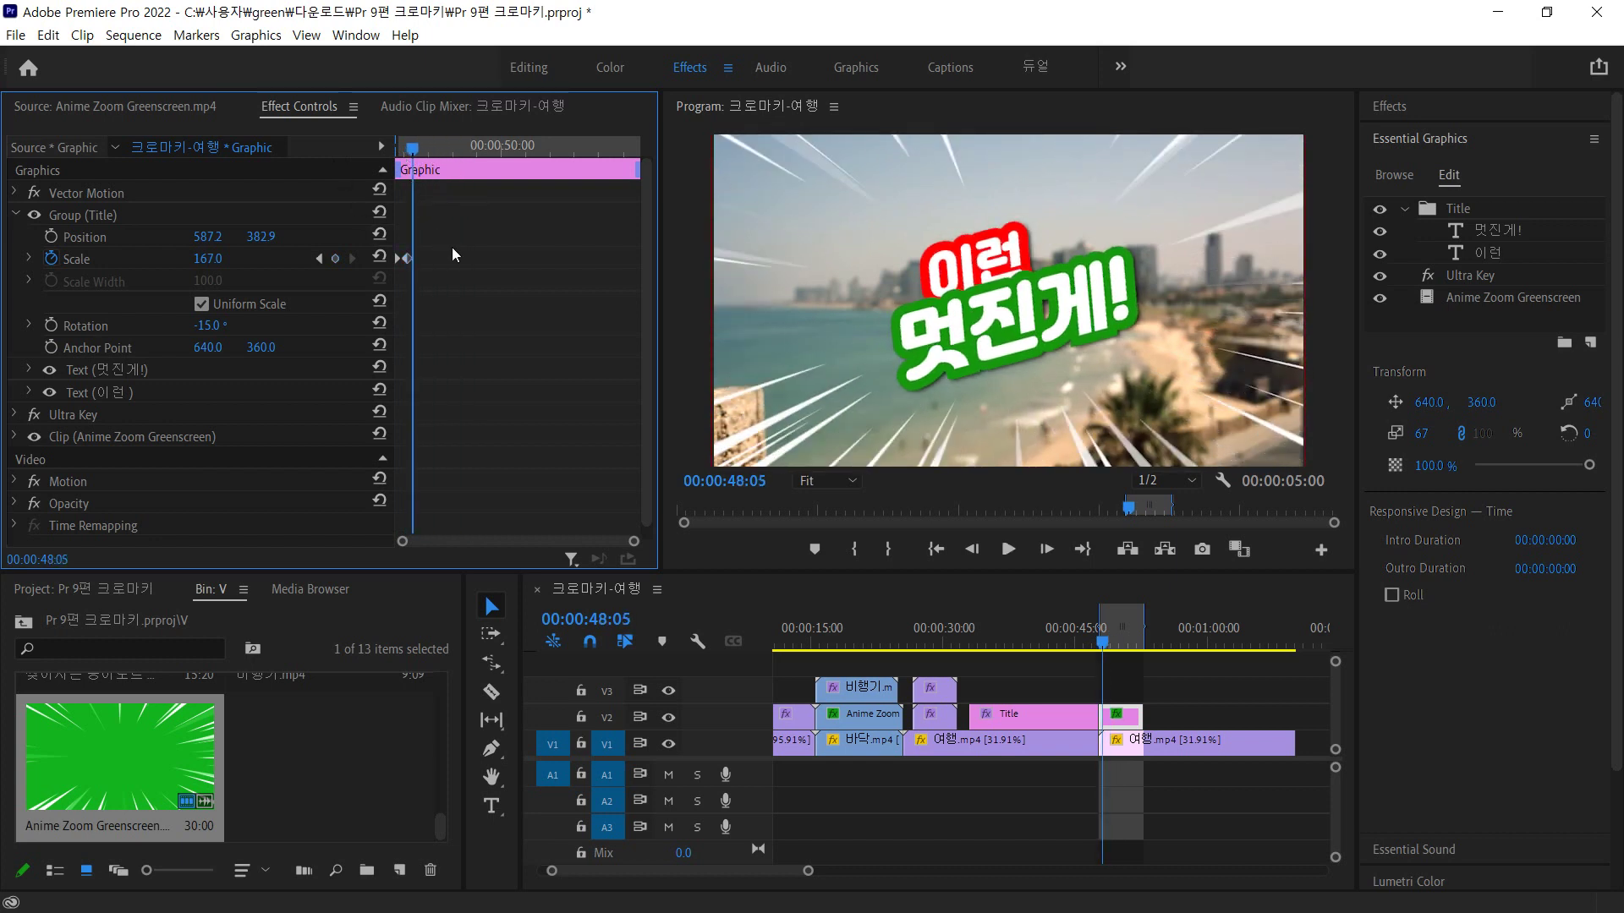
- Enlarge the Effect Controls panel and move the Title group's second Scale keyframe to the playhead at 00:00:48:03
key("grave")
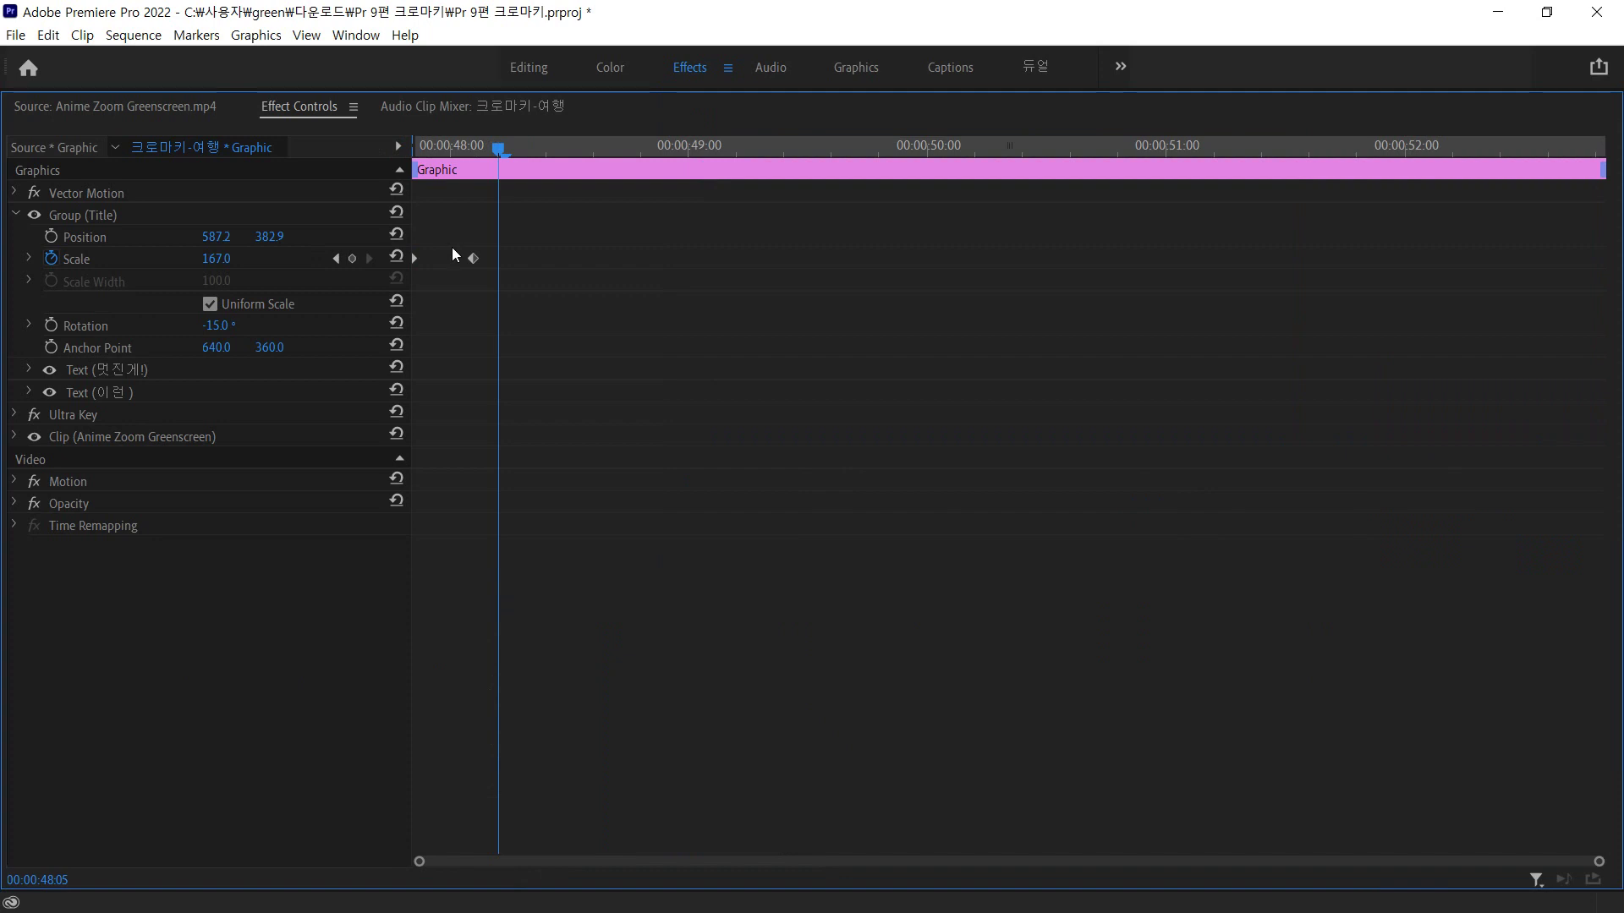
left_click(336, 258)
left_click(337, 258)
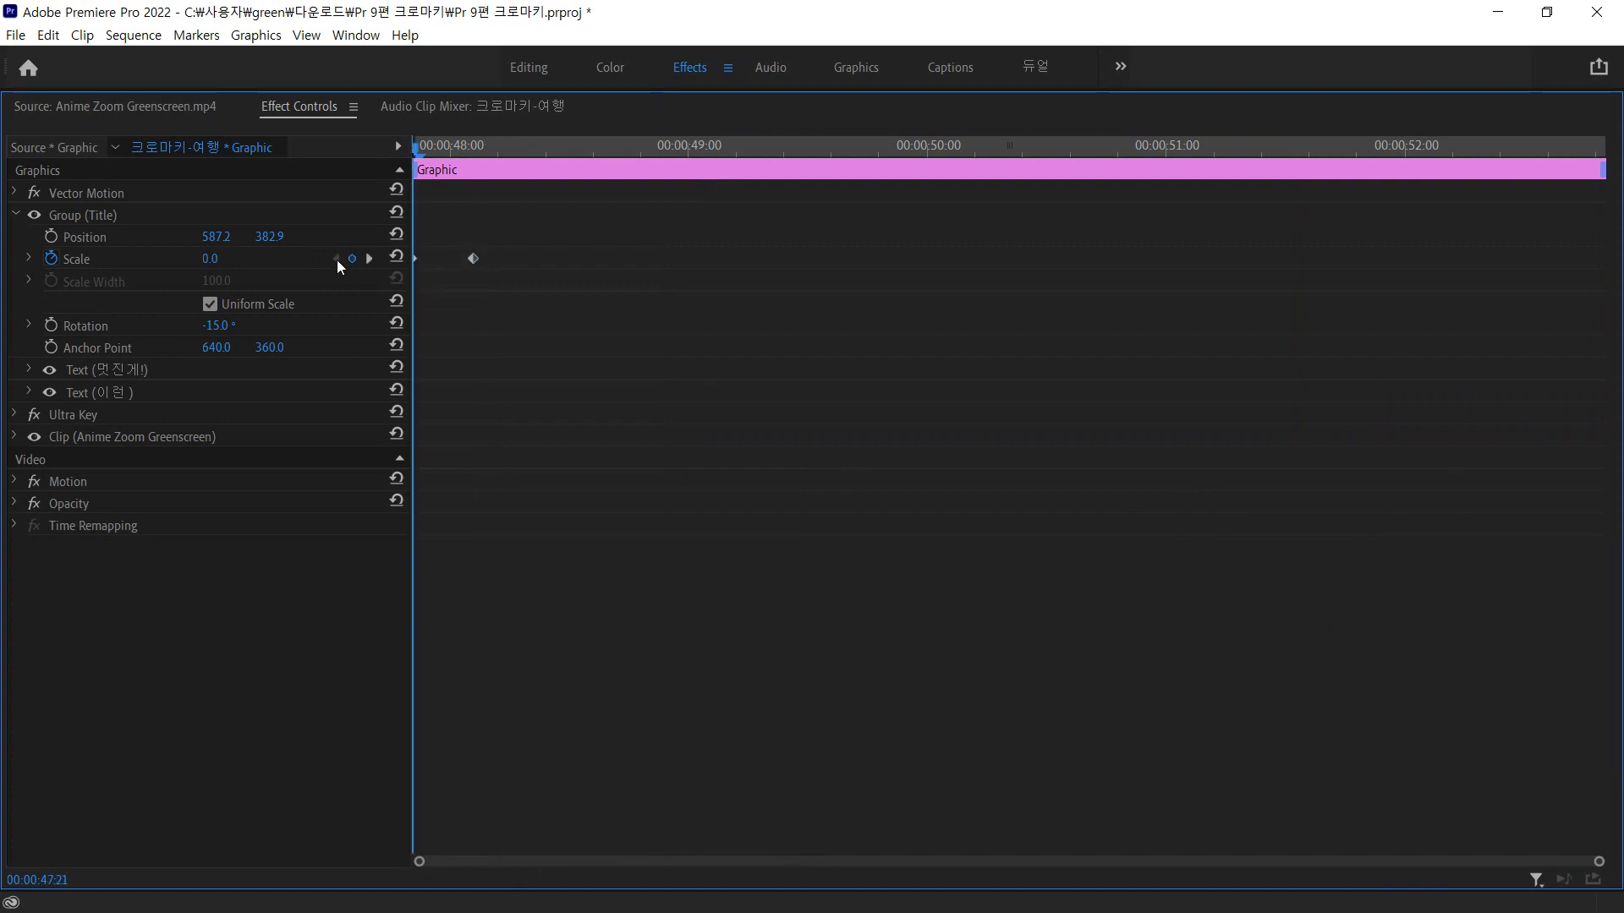
key("alt")
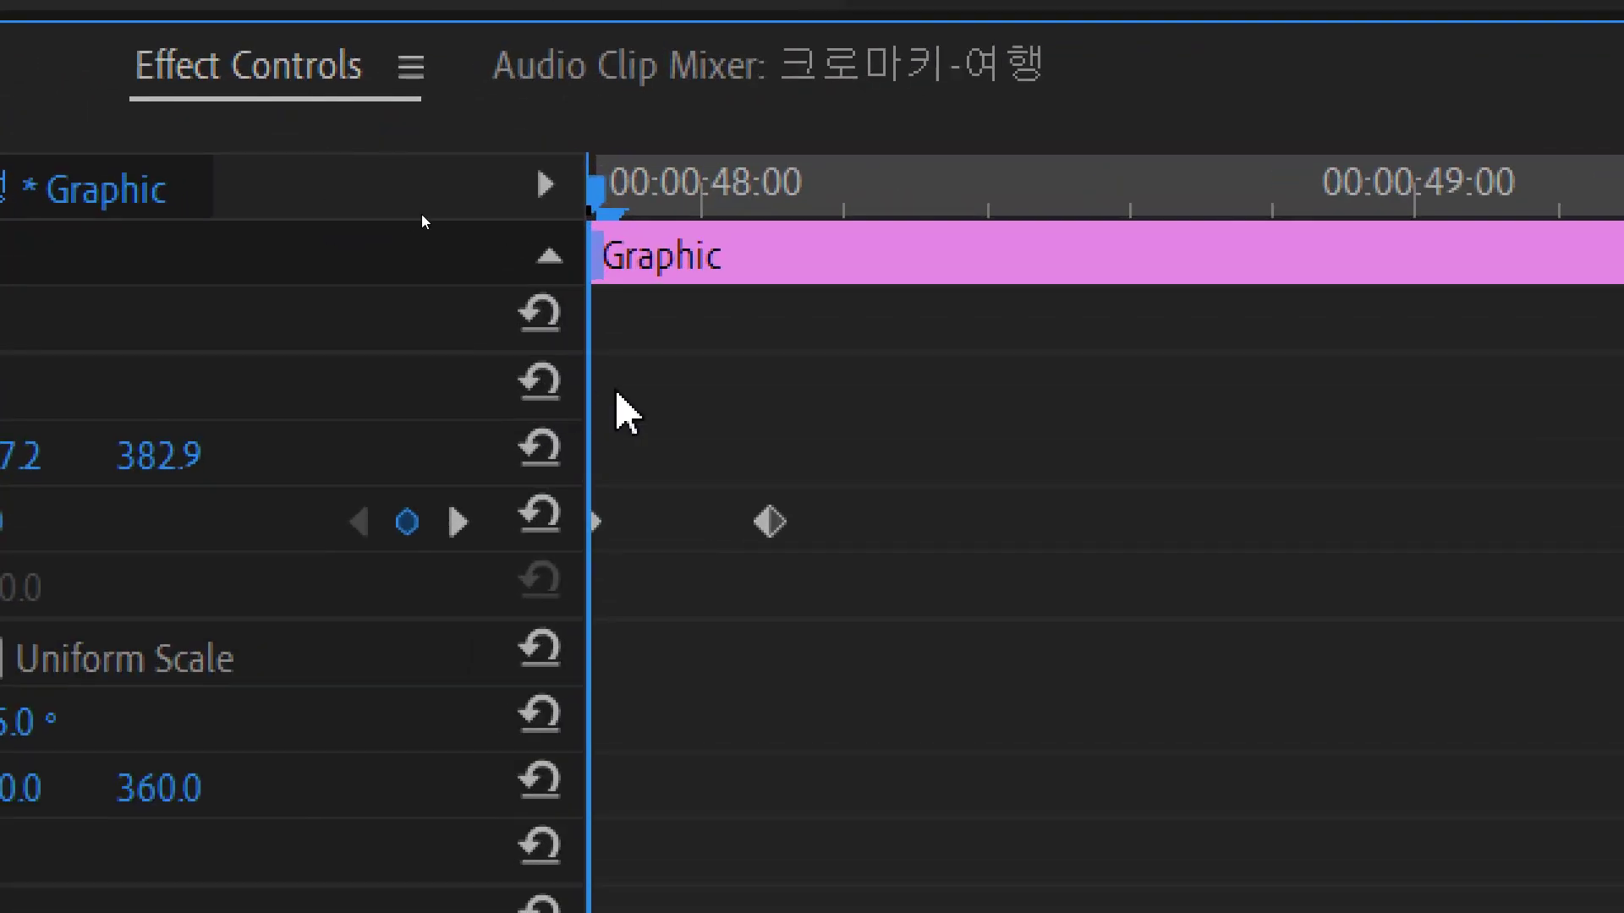
key("space")
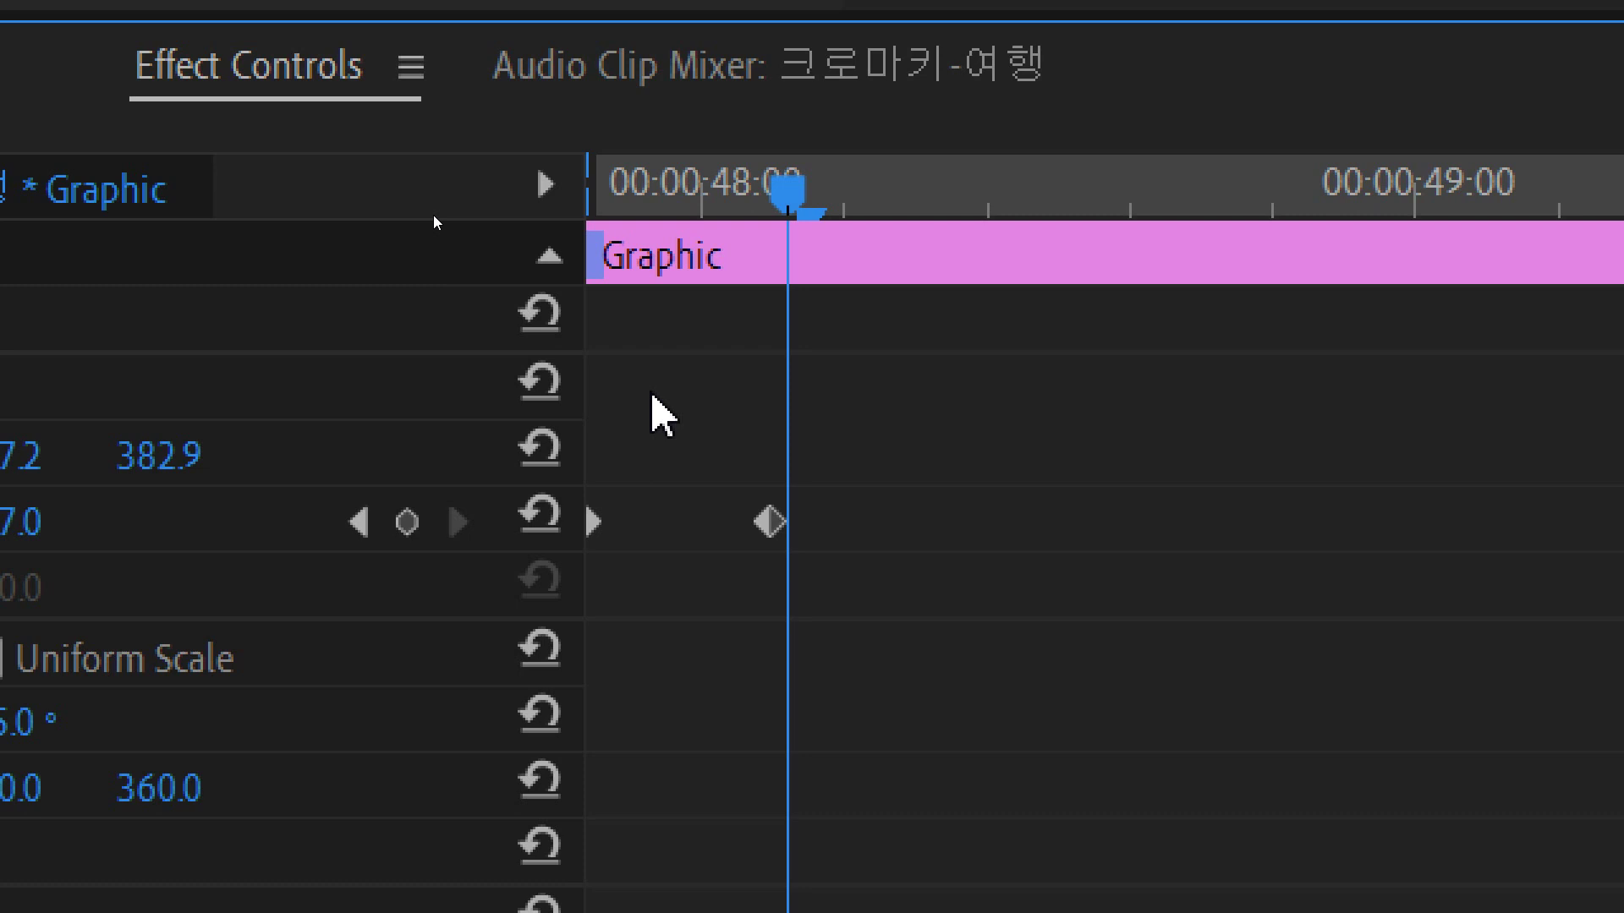
left_click(771, 523)
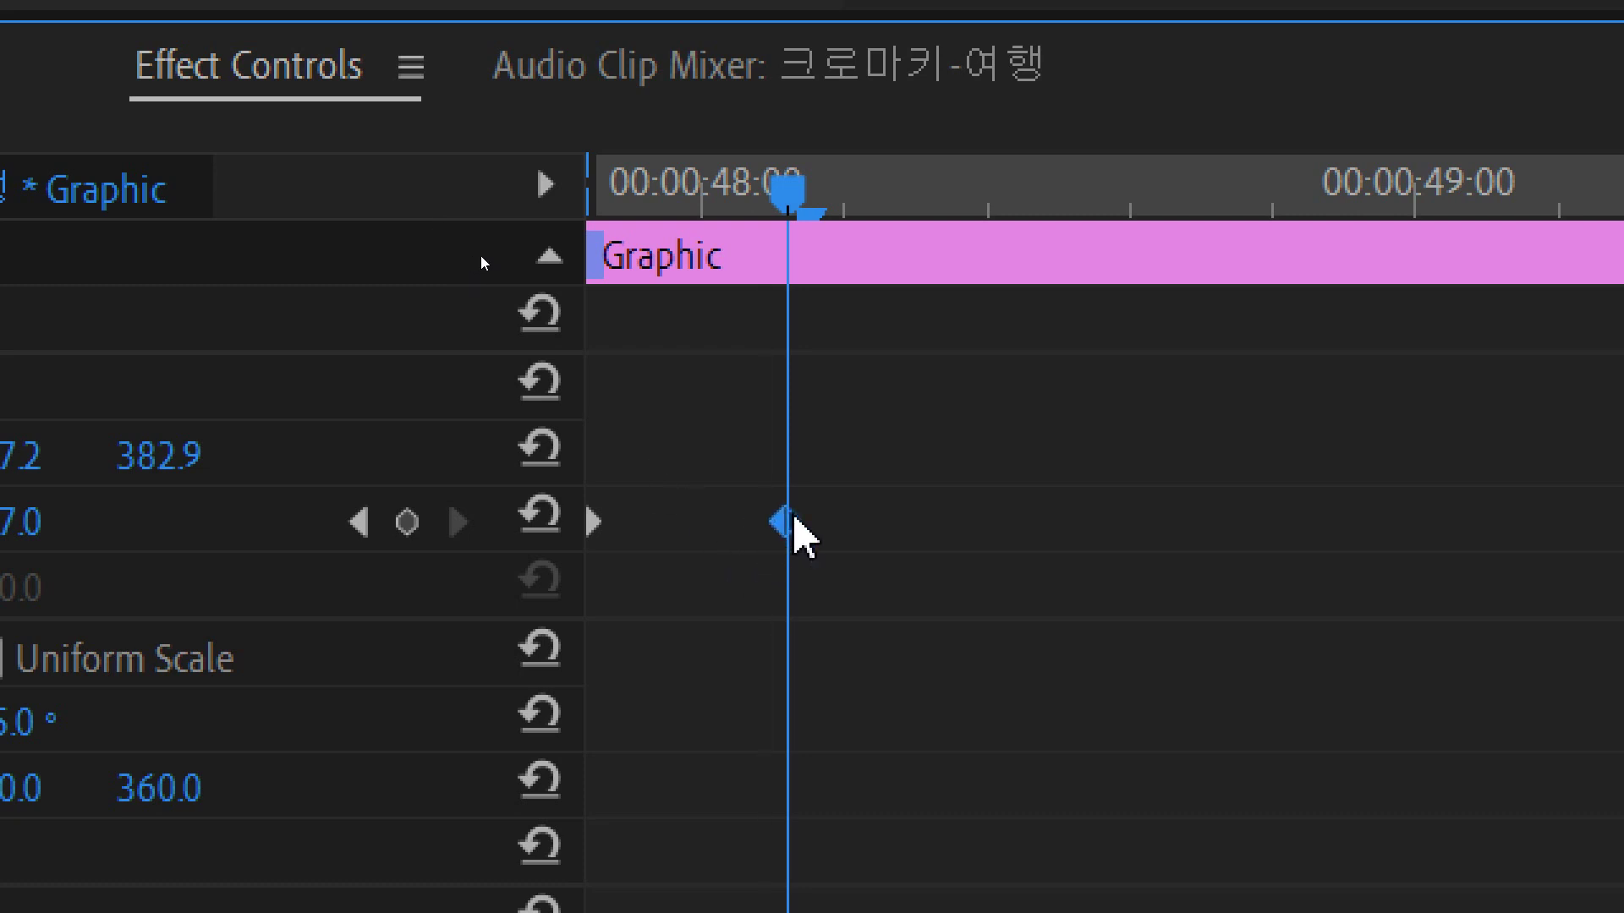
left_click(1136, 586)
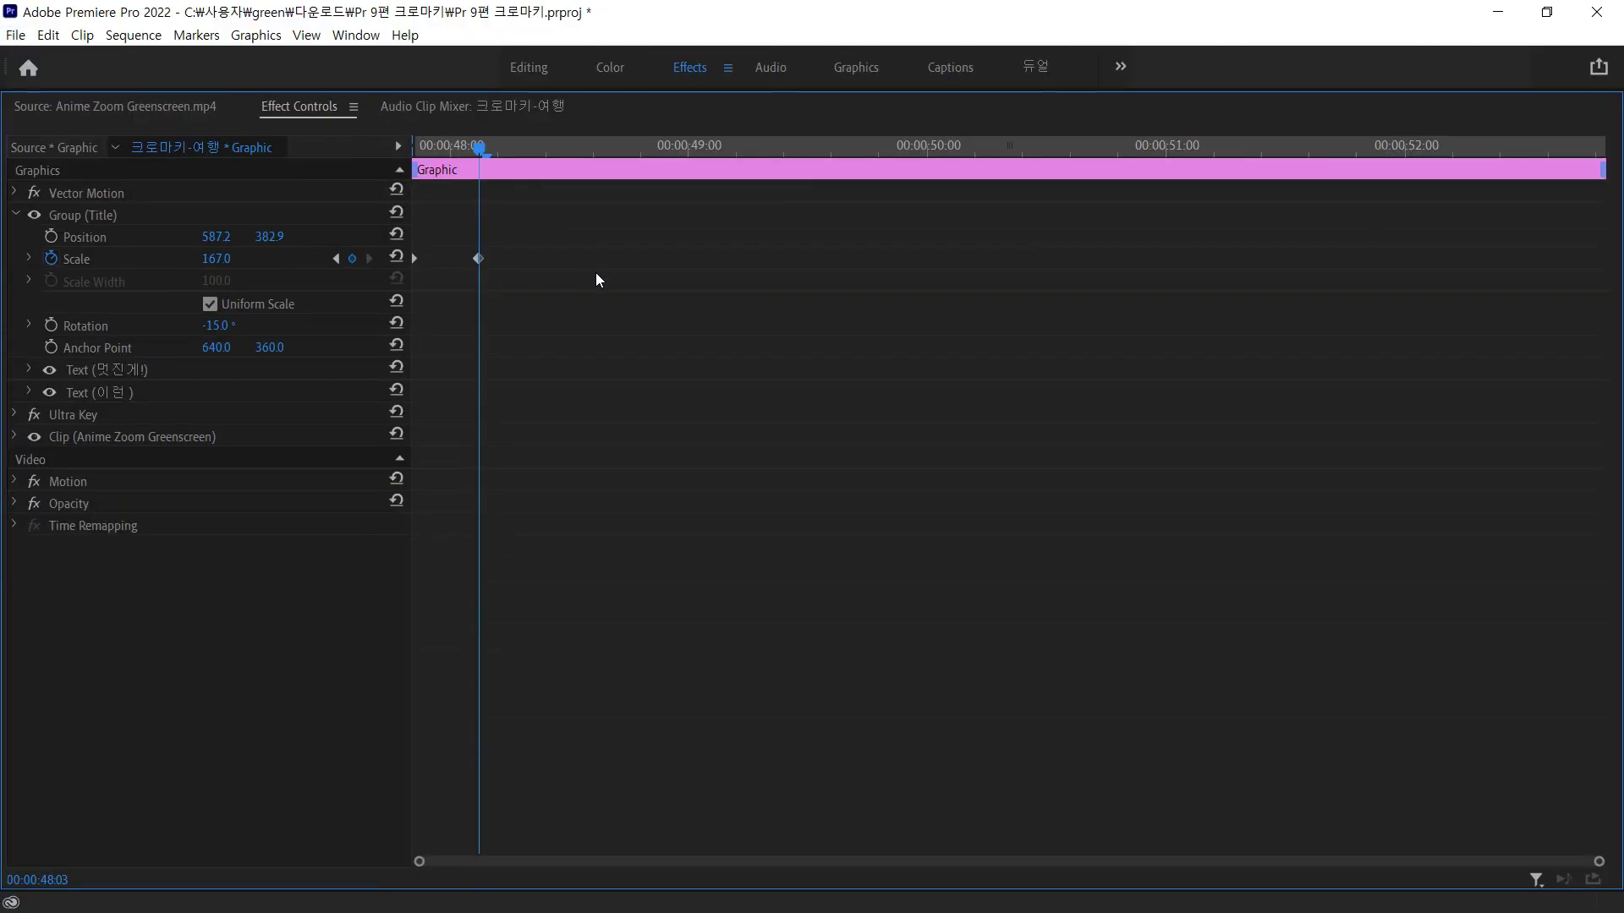
- Step between the two Scale keyframes, ending on the first one, and restore the normal panel layout
left_click(334, 258)
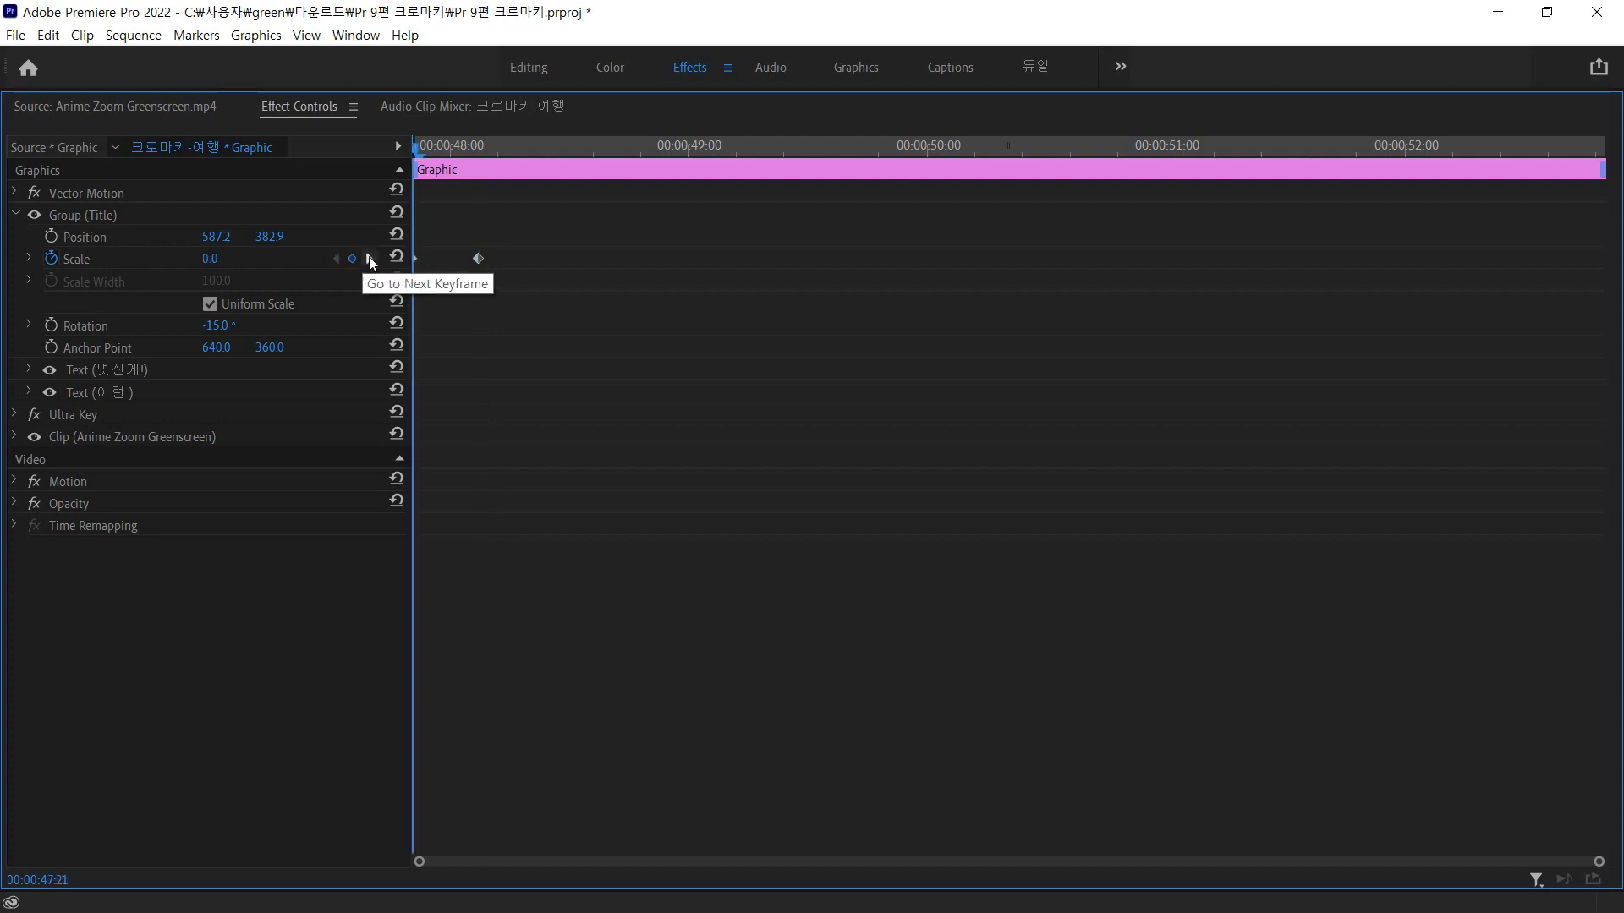
left_click(369, 259)
left_click(336, 259)
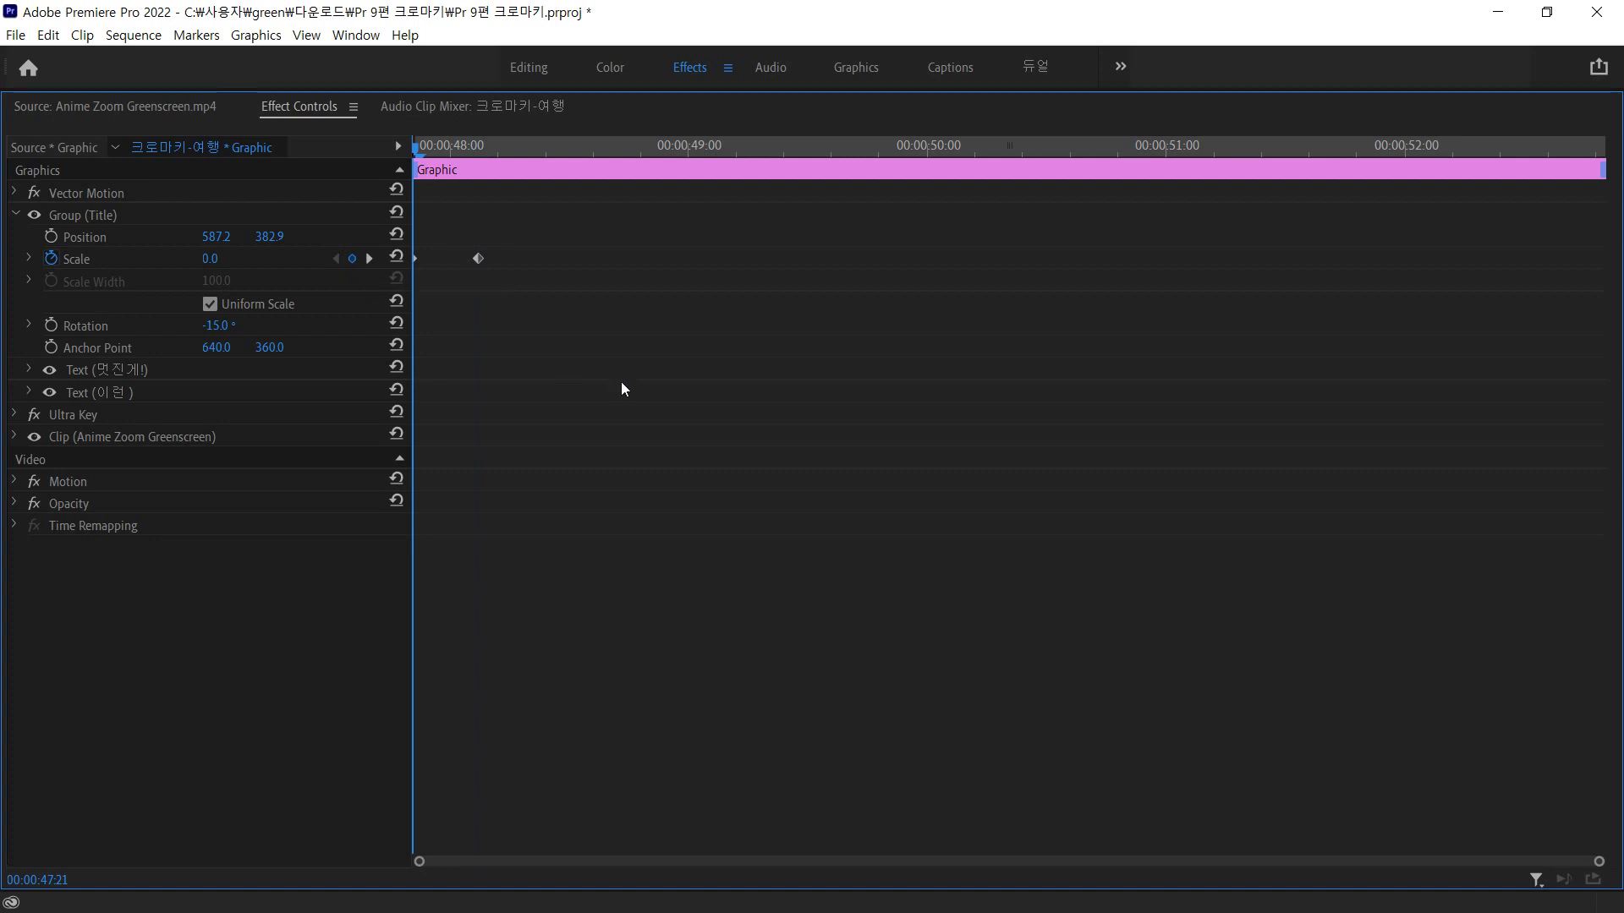
key("grave")
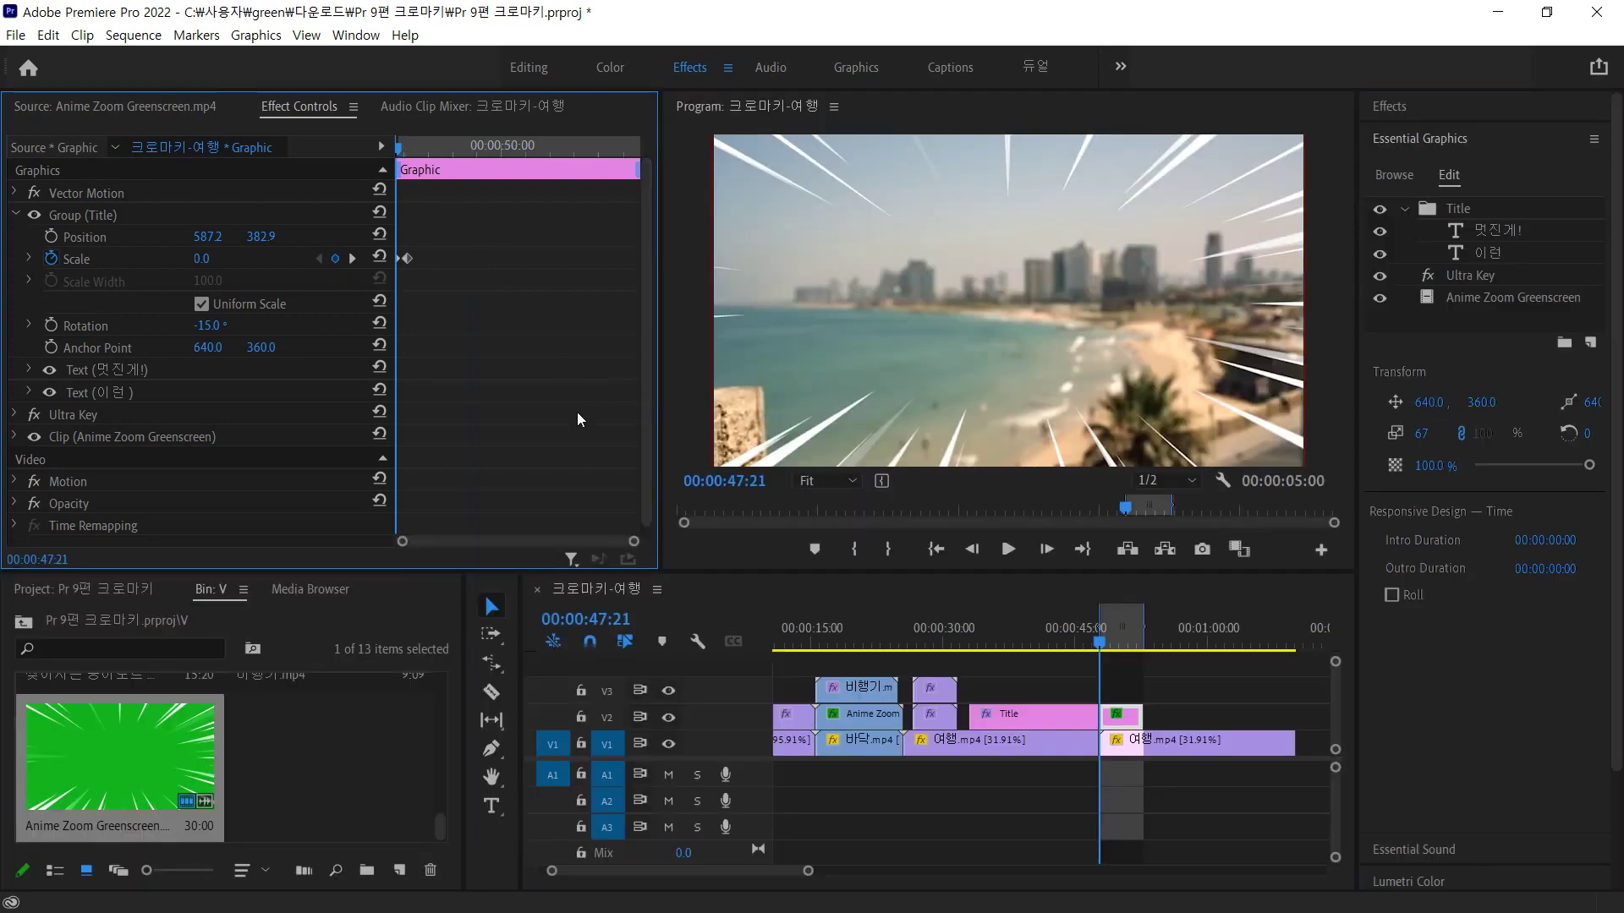
- Play back the title's scale-up animation several times from the start of the graphic
key("space")
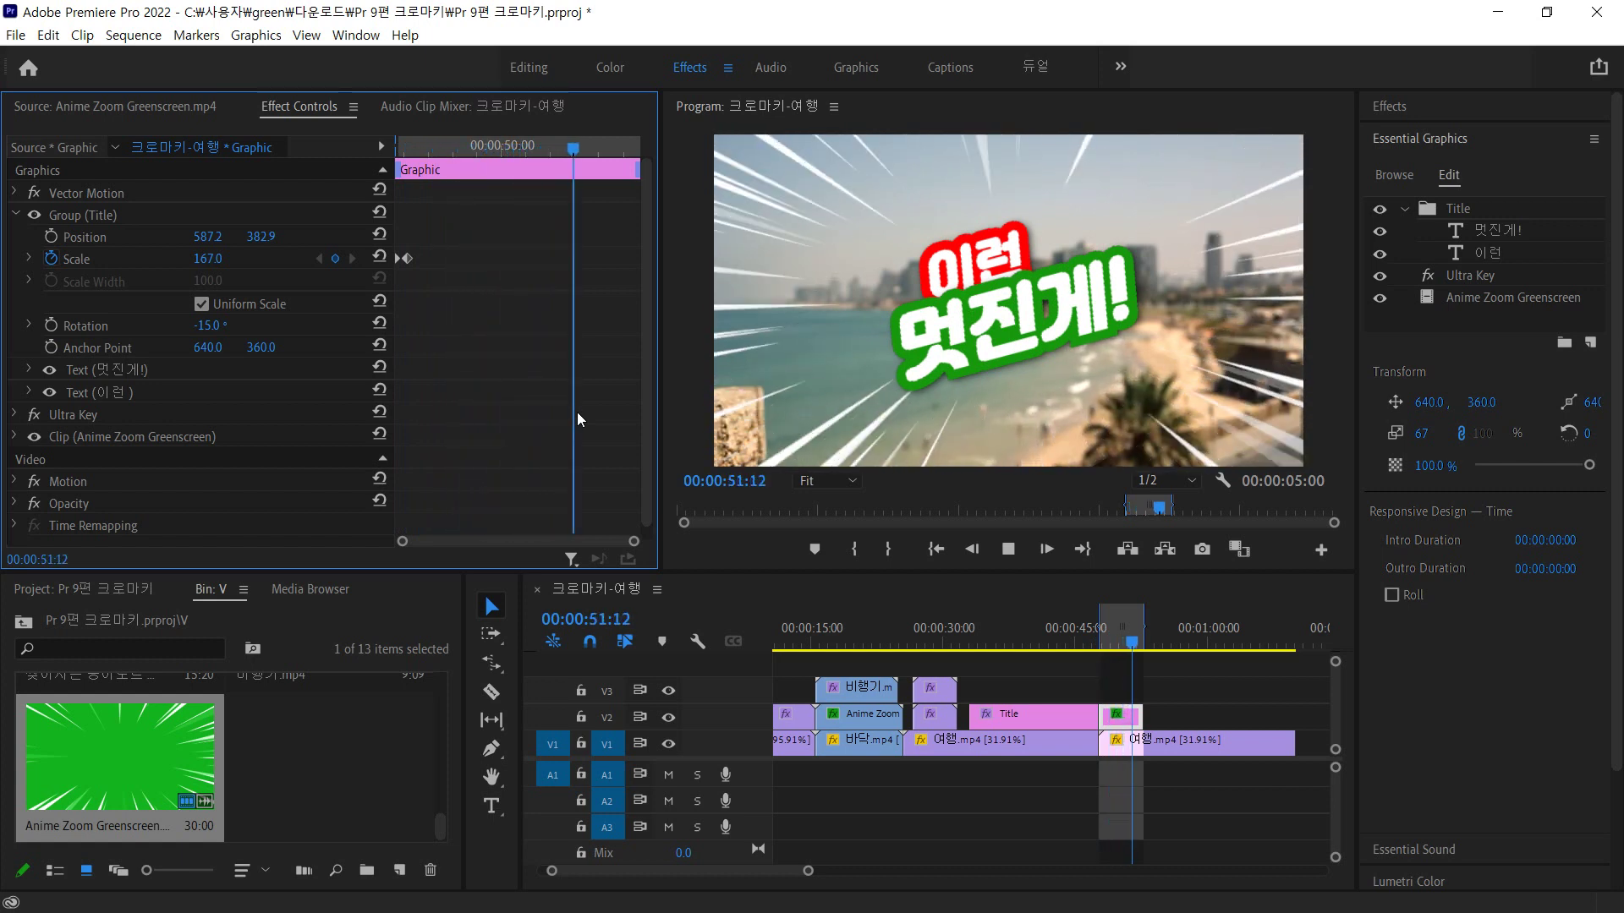
key("space")
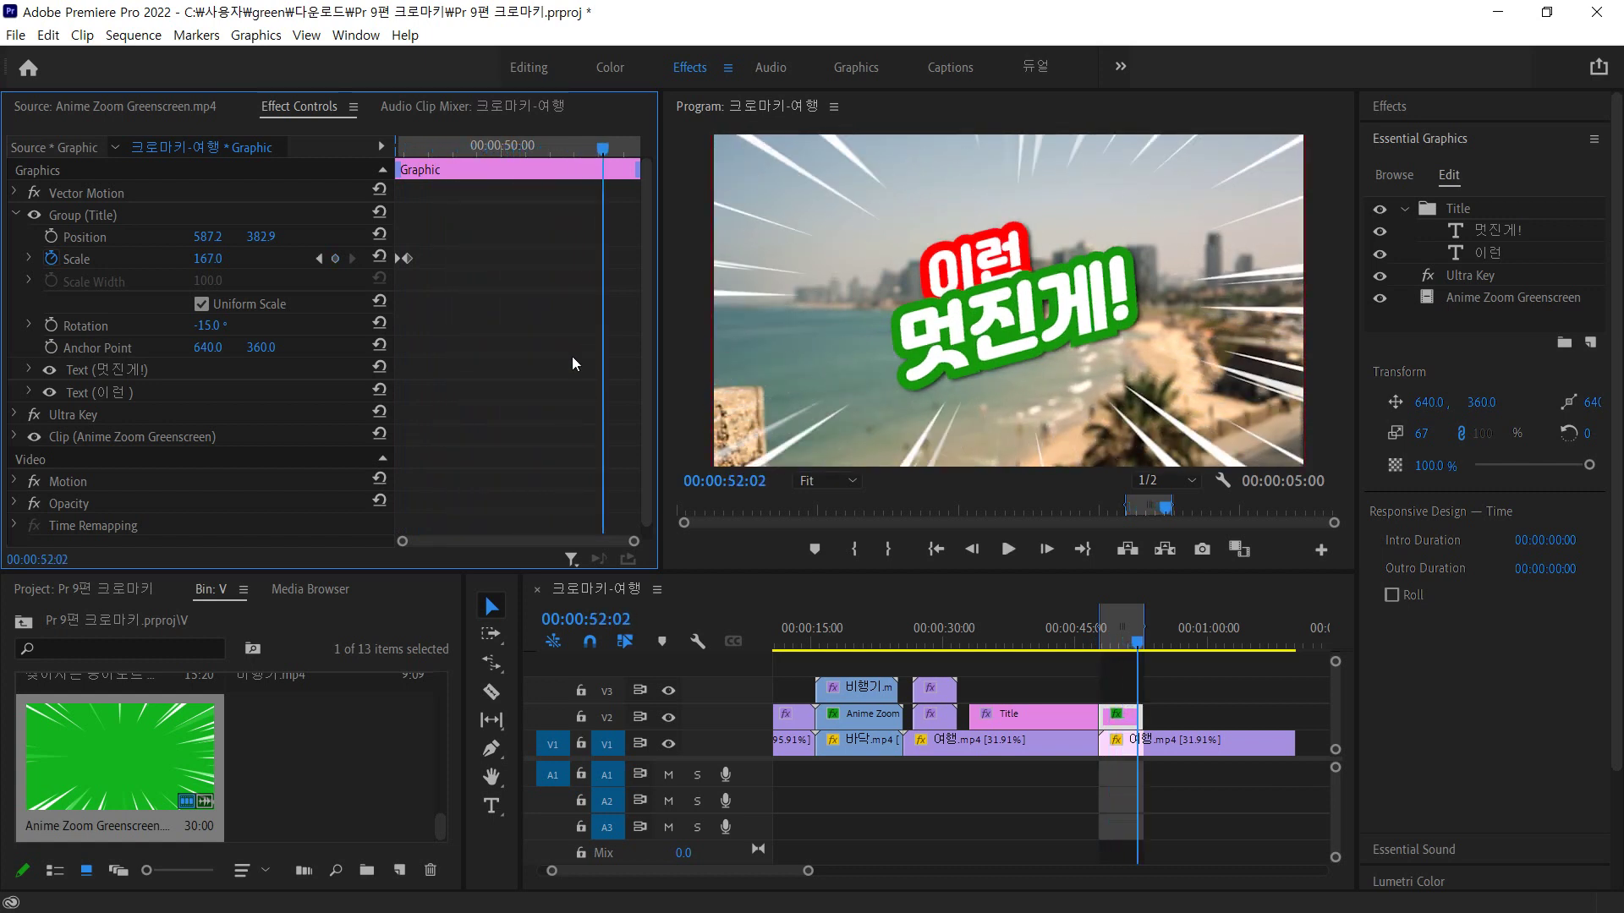
left_click_drag(602, 151, 347, 159)
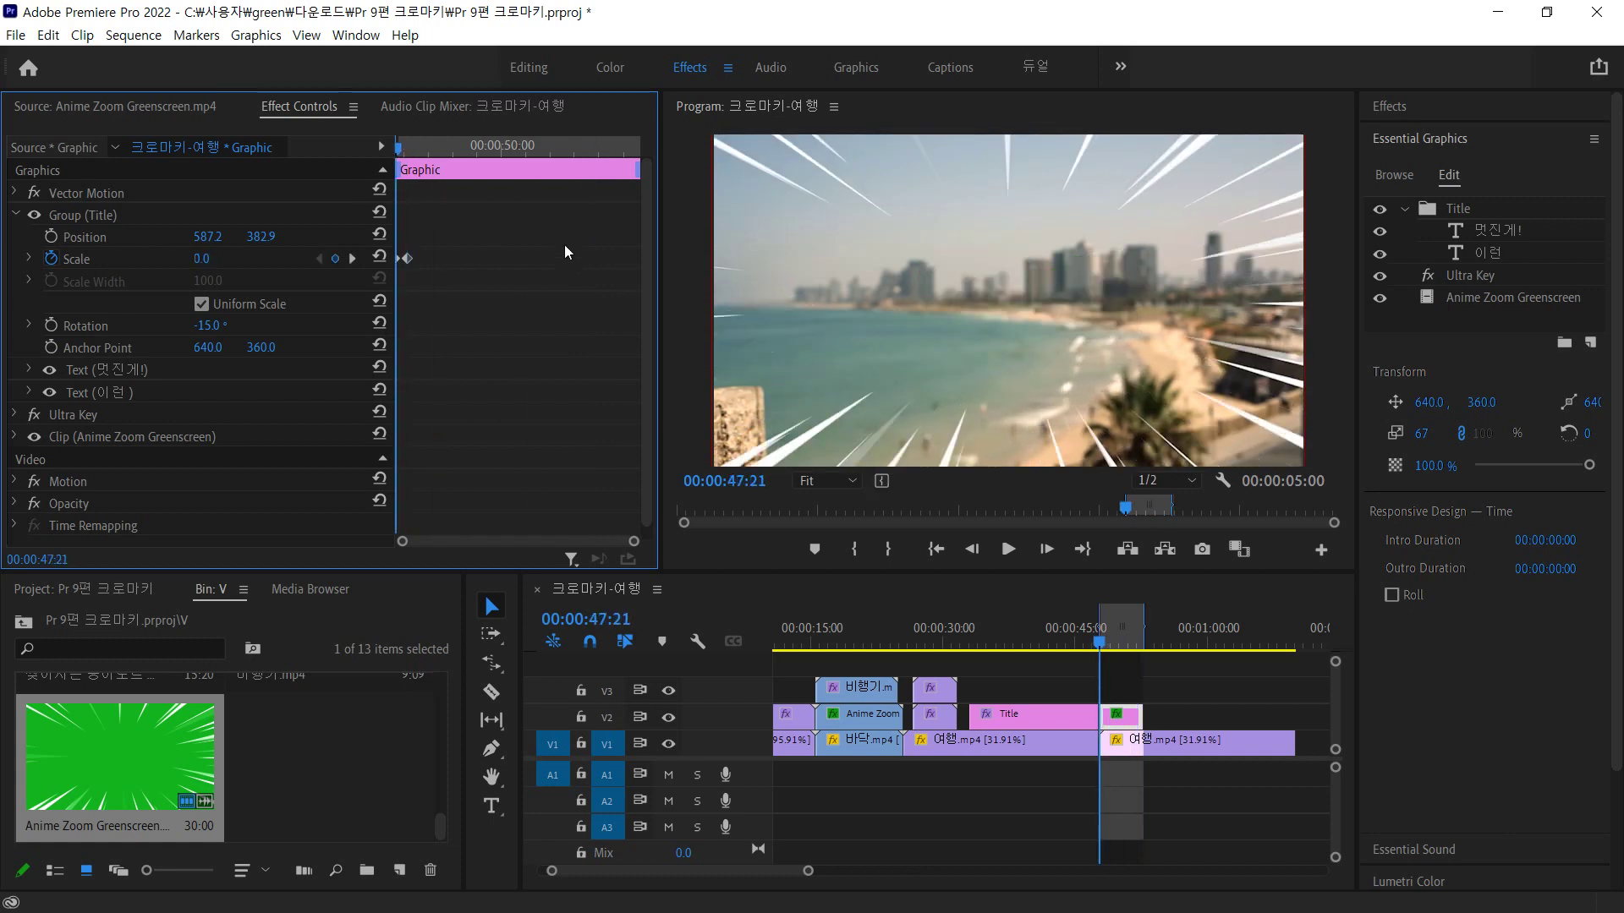
key("space")
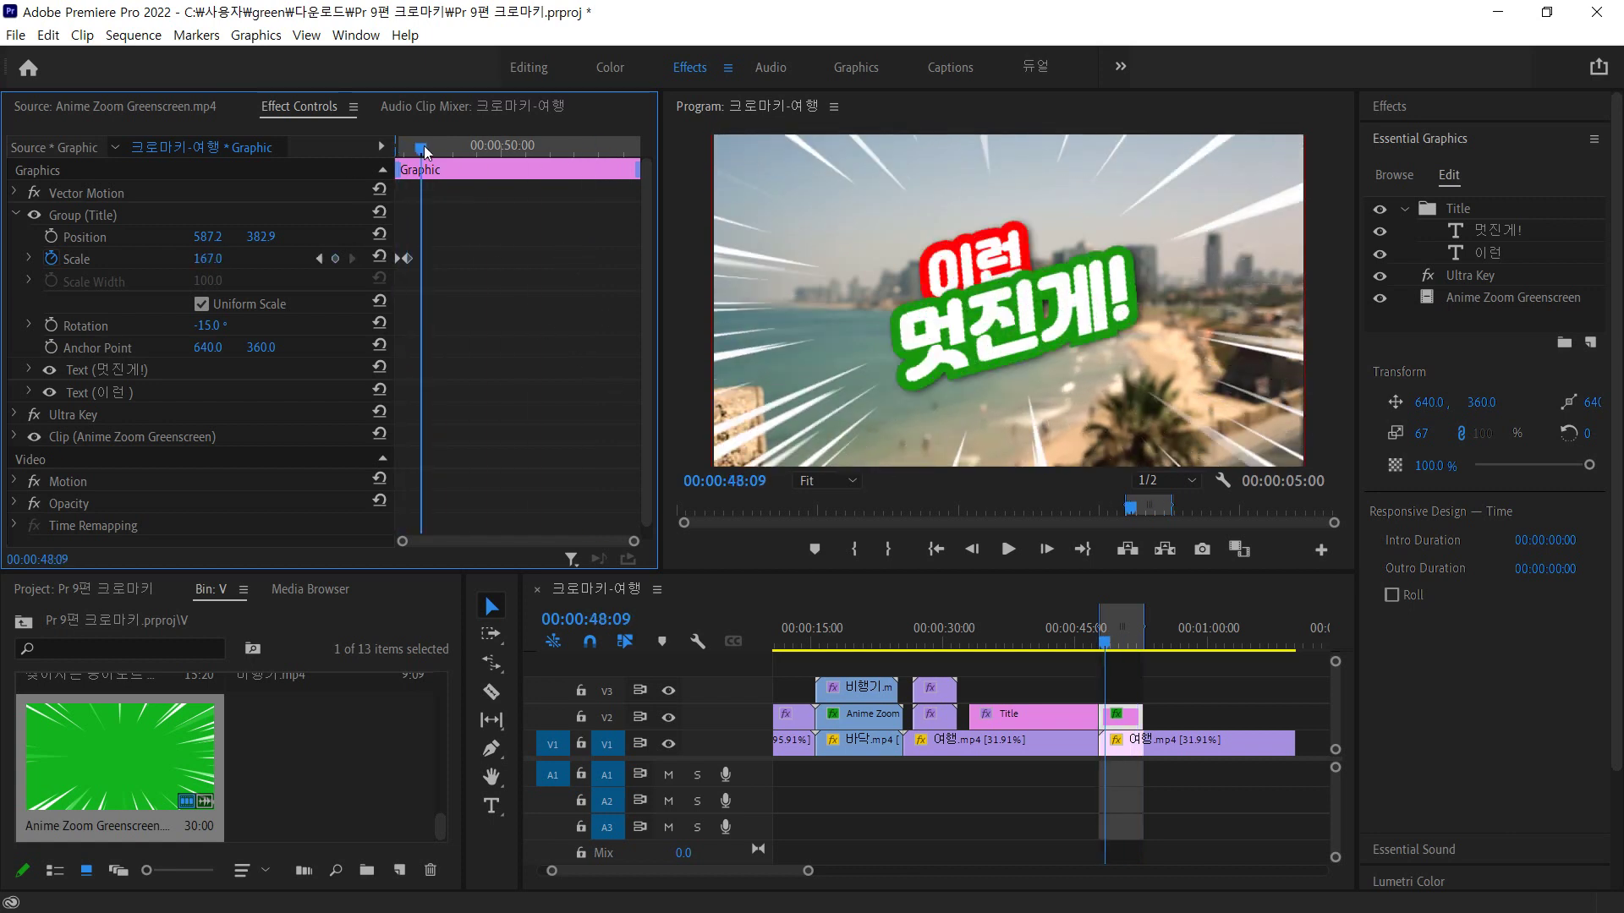
key("space")
key("space")
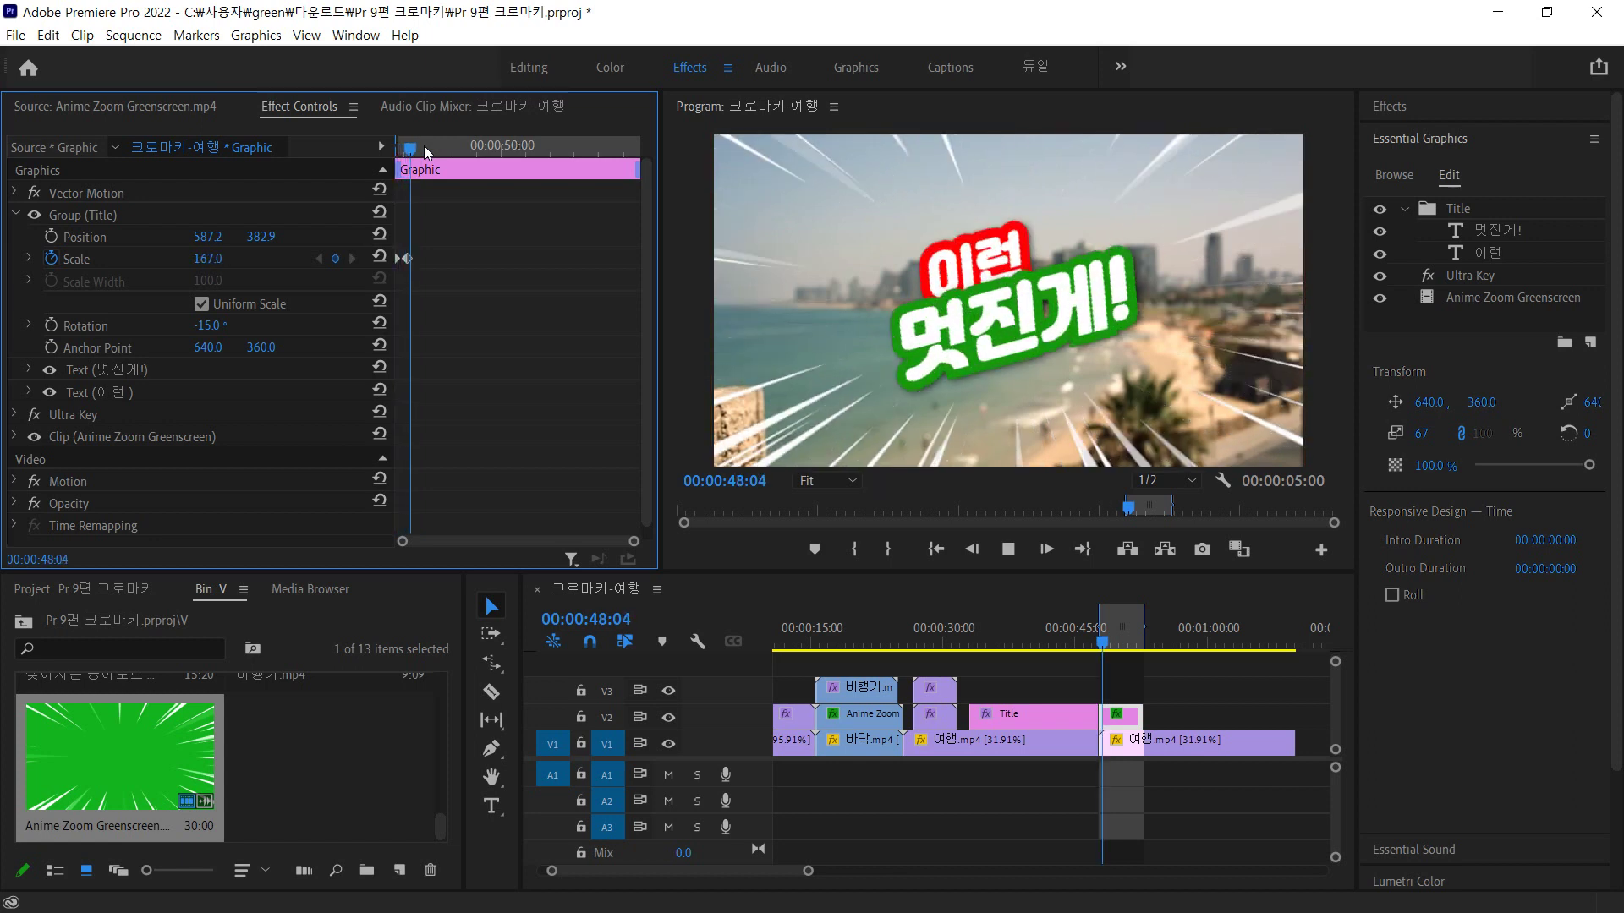
key("space")
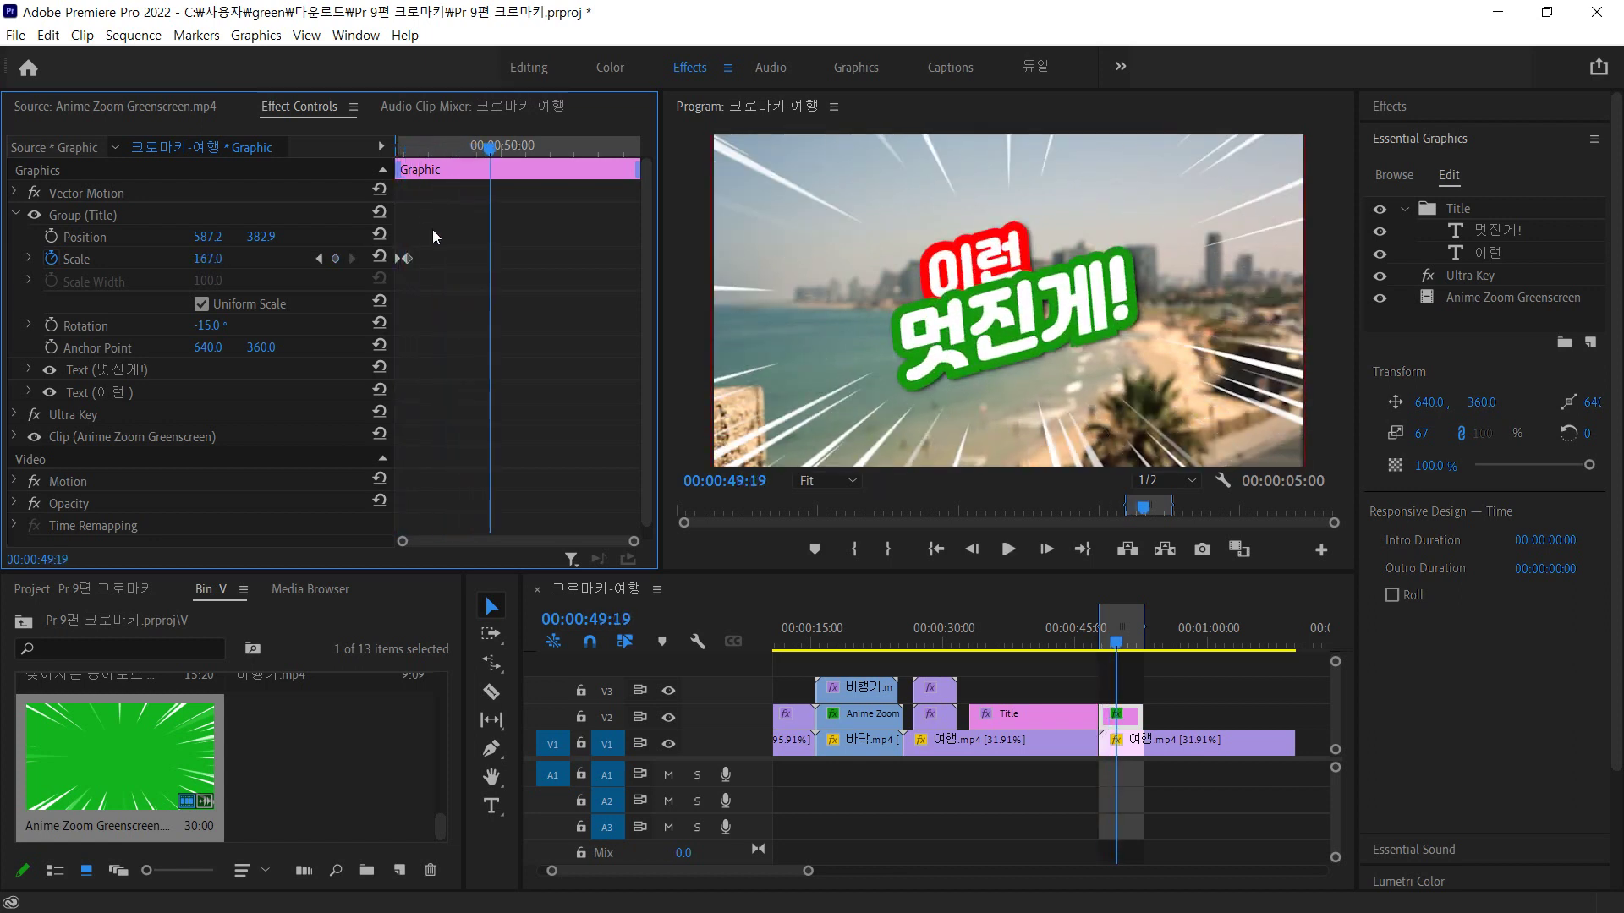
left_click_drag(489, 147, 388, 157)
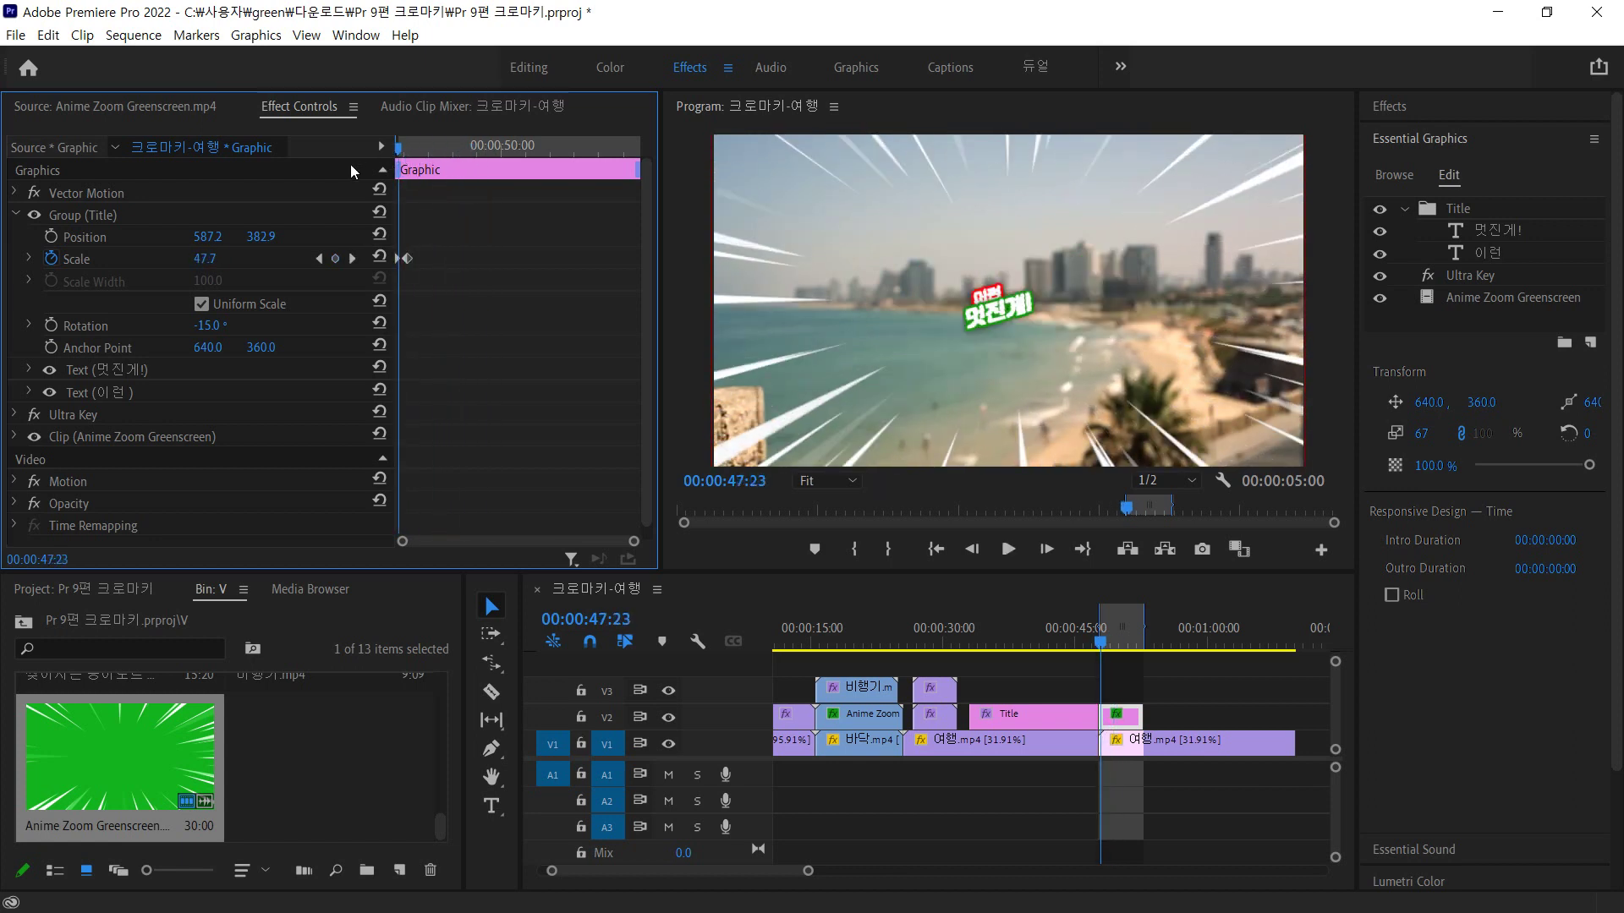
key("space")
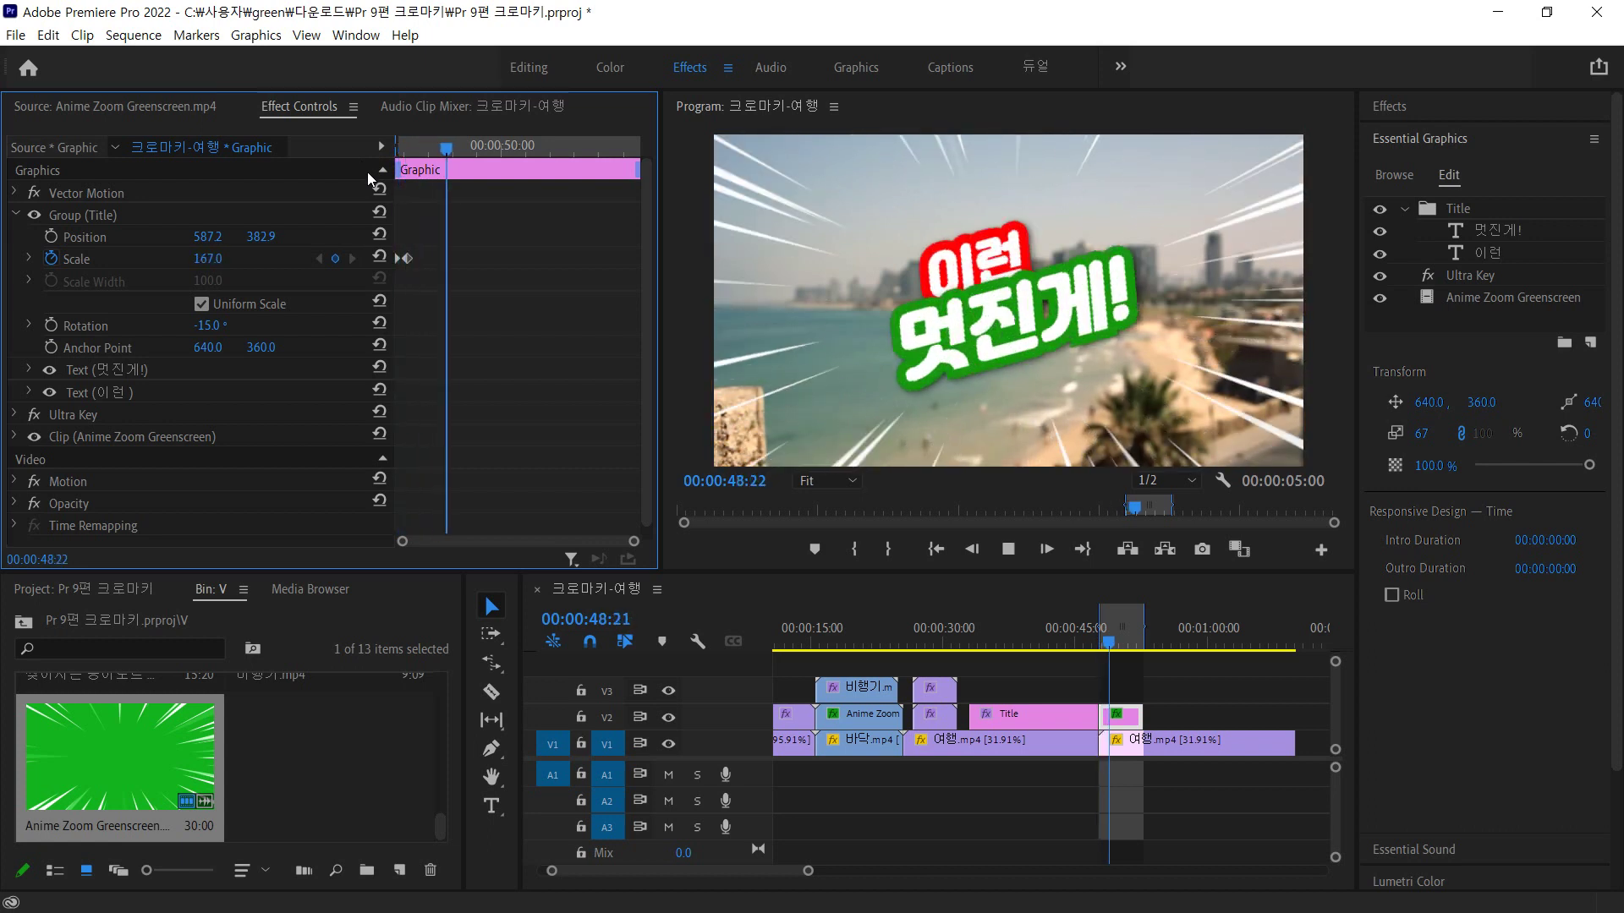
key("space")
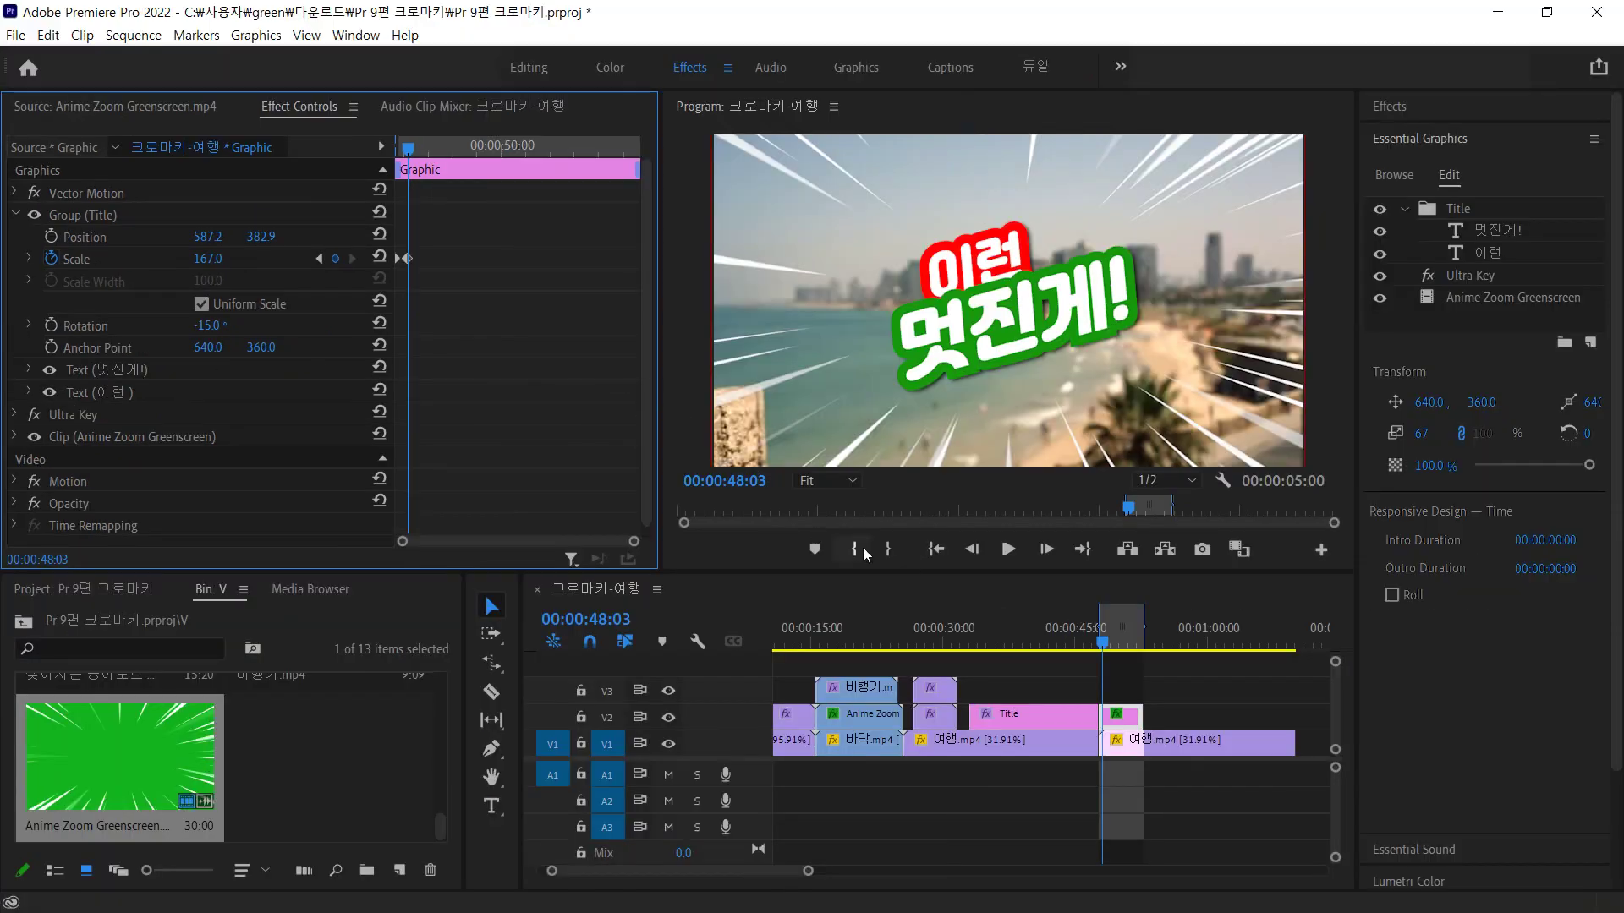
- Play the marked range from its In point and return the playhead to 00:00:48:05, near the graphic's start
left_click(937, 551)
left_click(1008, 552)
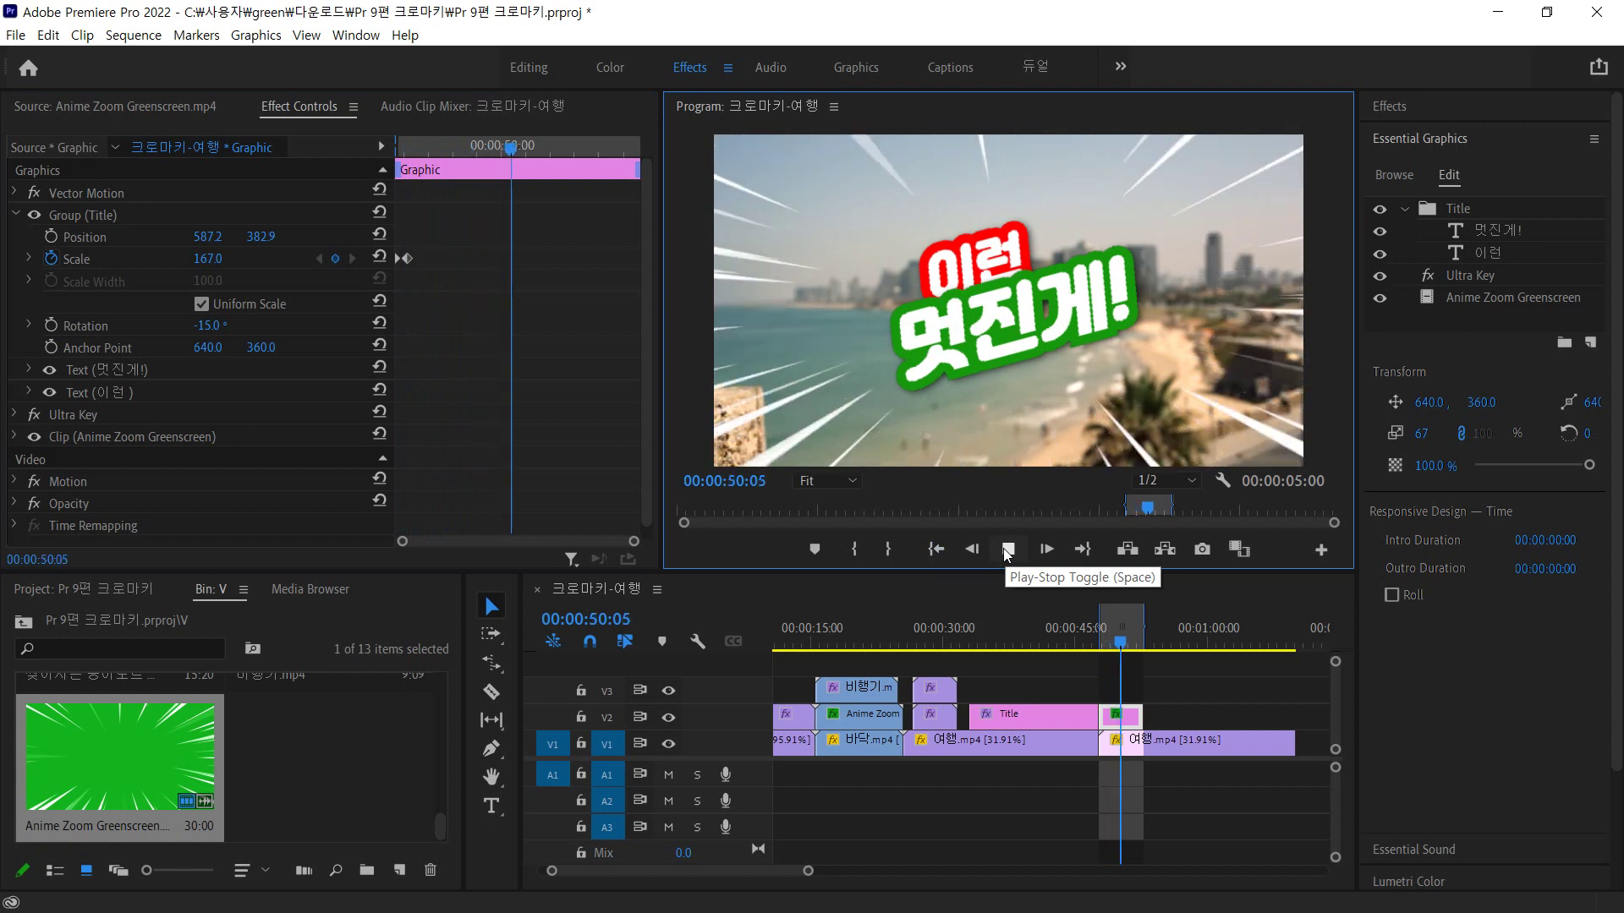
left_click(1006, 552)
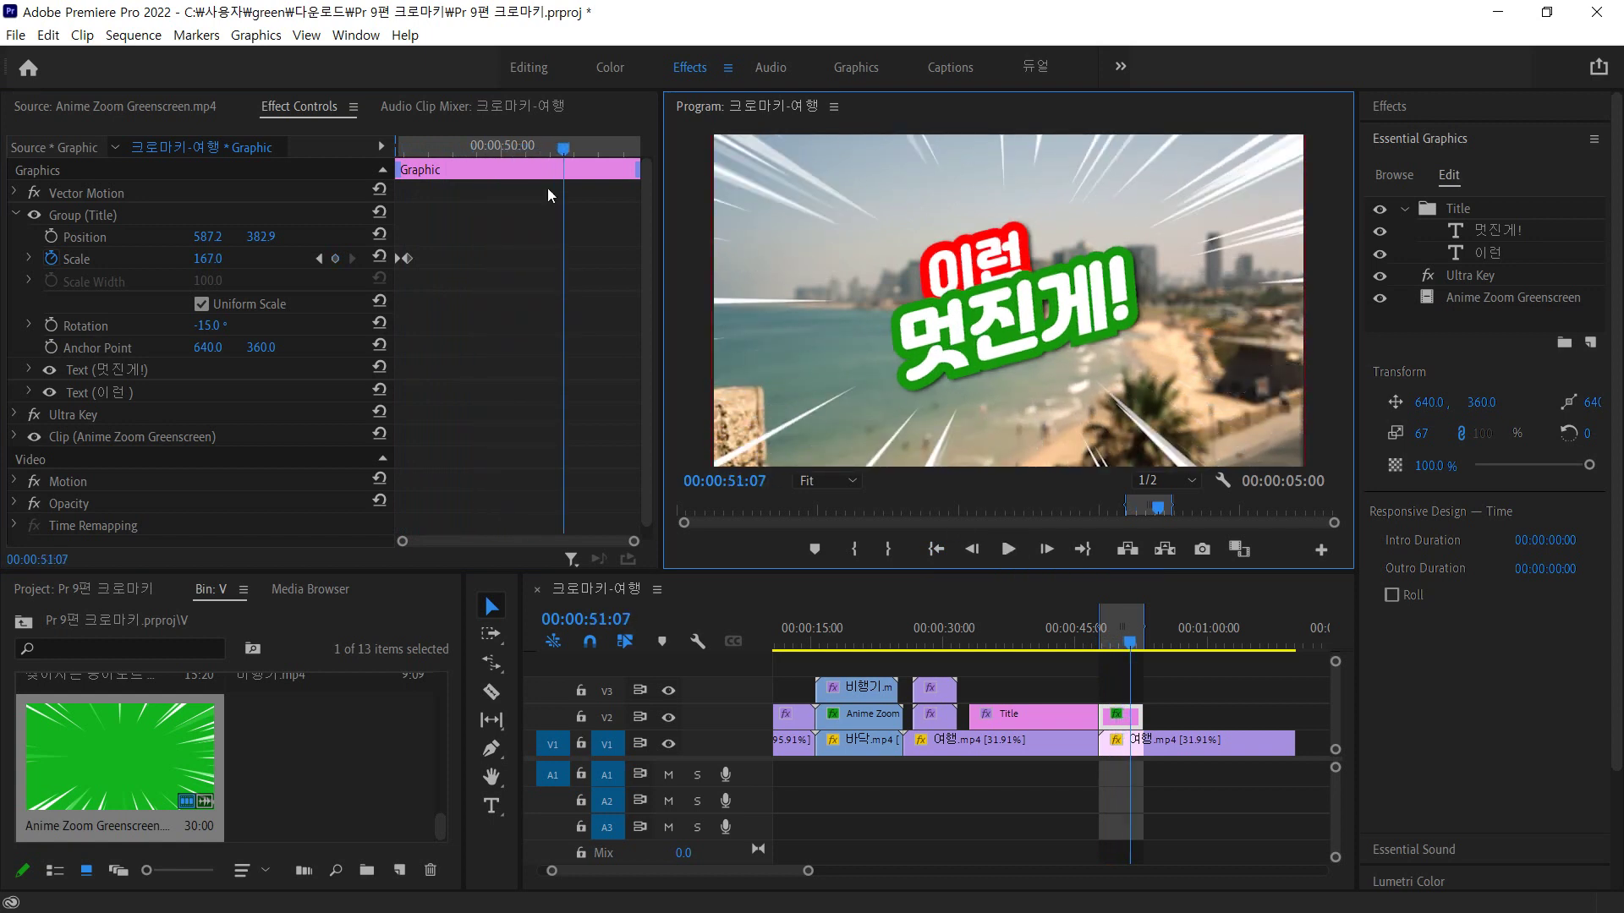
left_click_drag(563, 149, 354, 176)
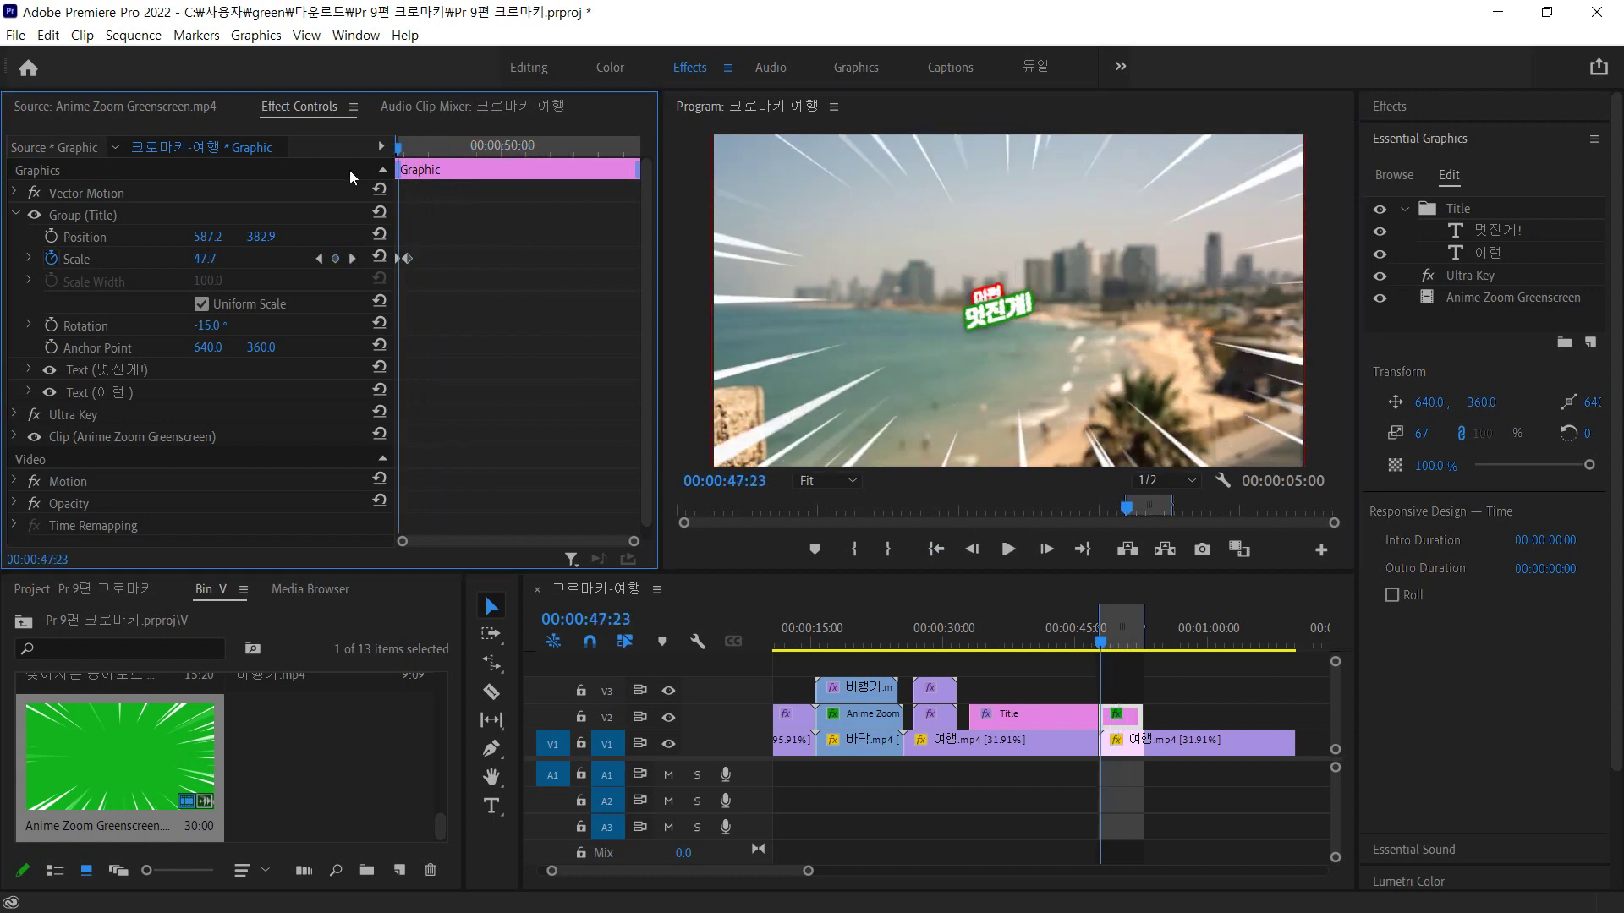
left_click(412, 147)
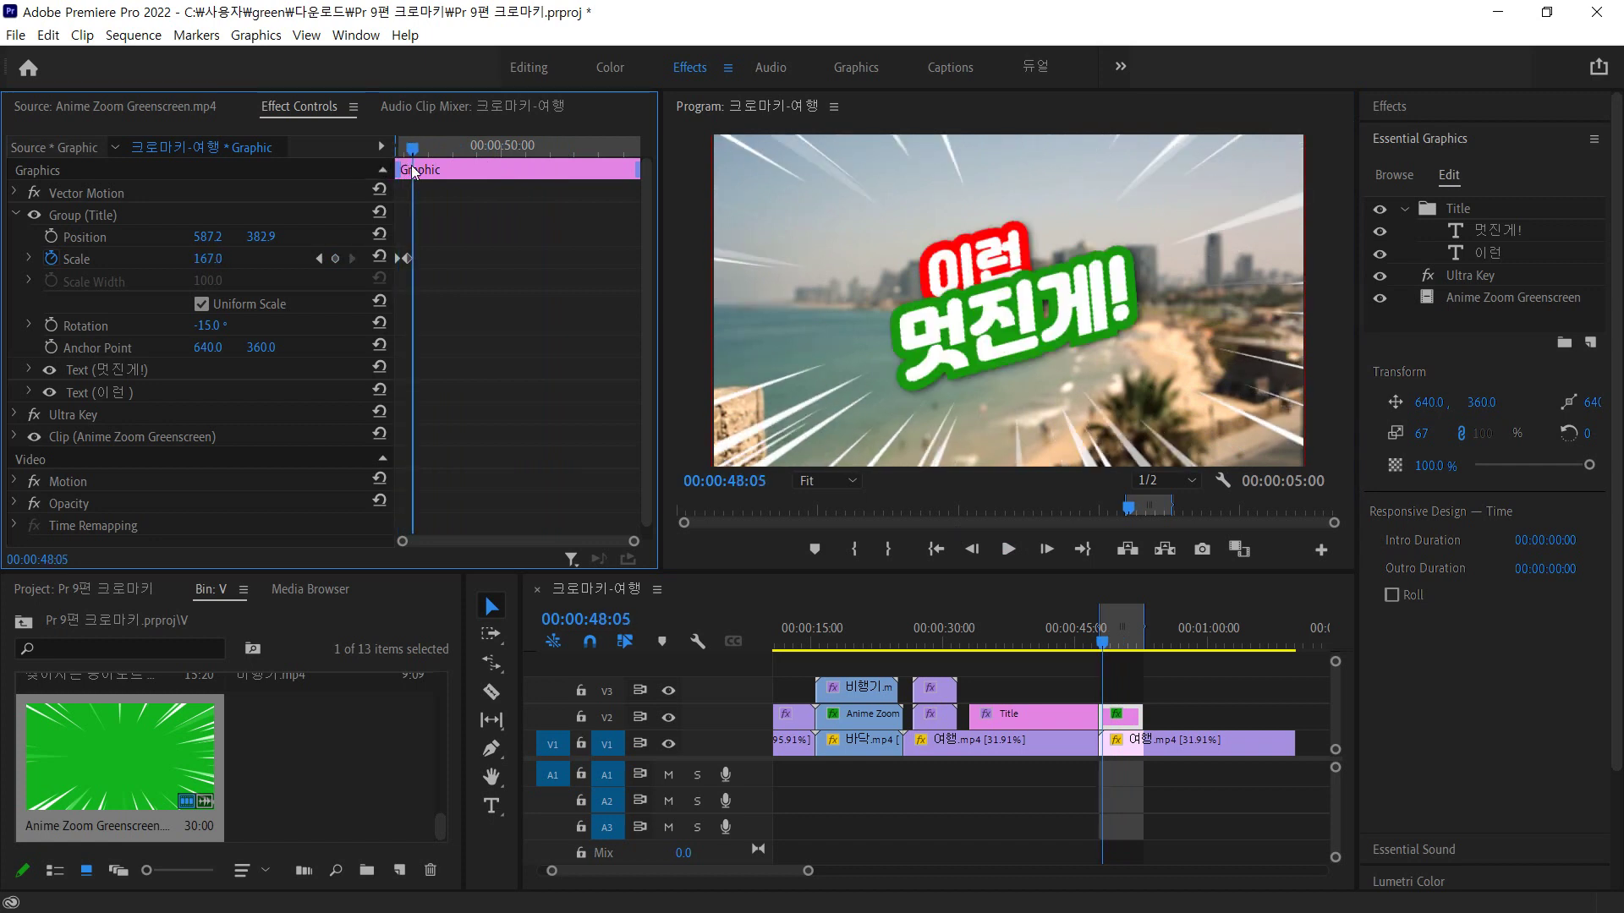
- Select both of the Title group's Scale keyframes and move them together slightly later, clear of the graphic's start
left_click(319, 261)
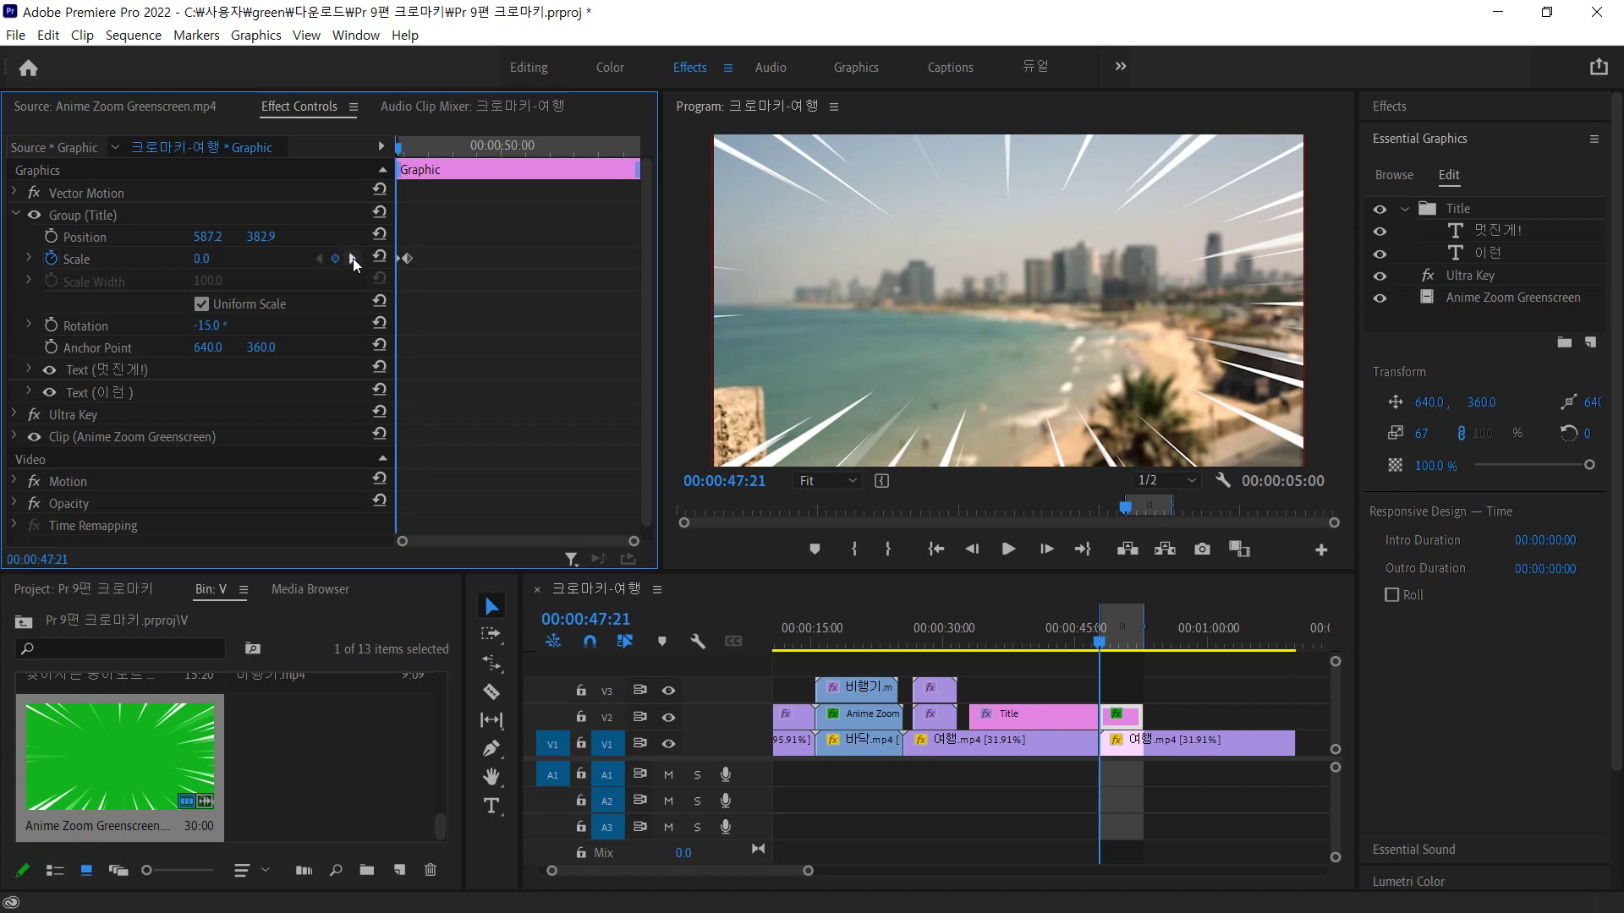
left_click(353, 259)
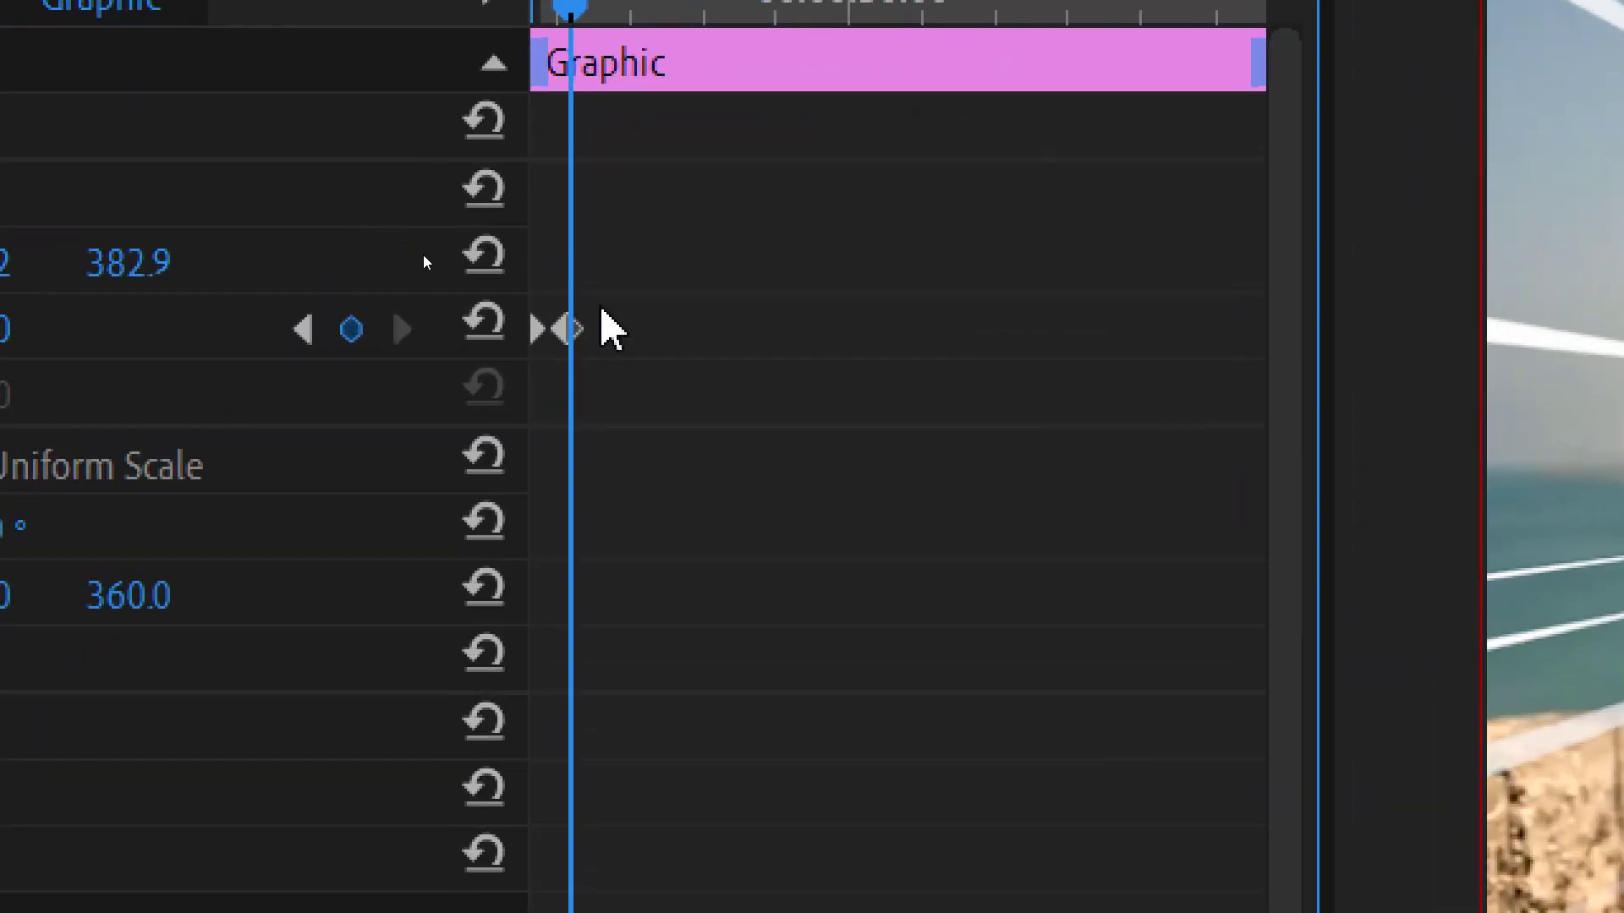
left_click_drag(641, 394, 516, 315)
left_click_drag(563, 331, 652, 337)
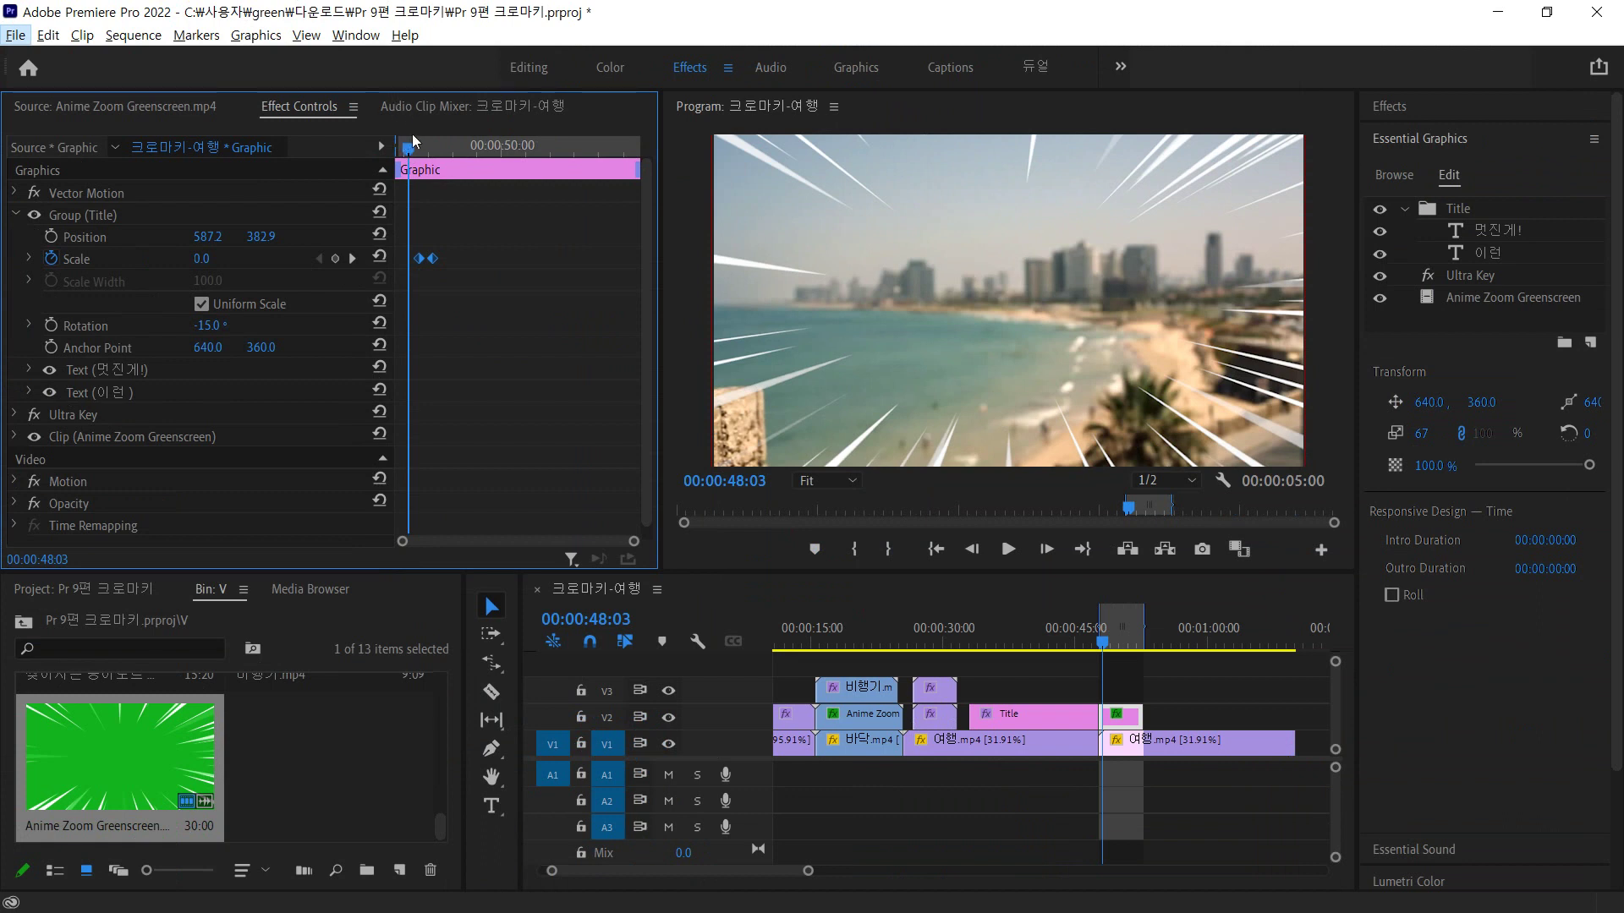
- Scrub through the shifted scale-up from the graphic's start and leave the playhead at 00:00:48:20
left_click(399, 146)
left_click_drag(400, 149, 446, 151)
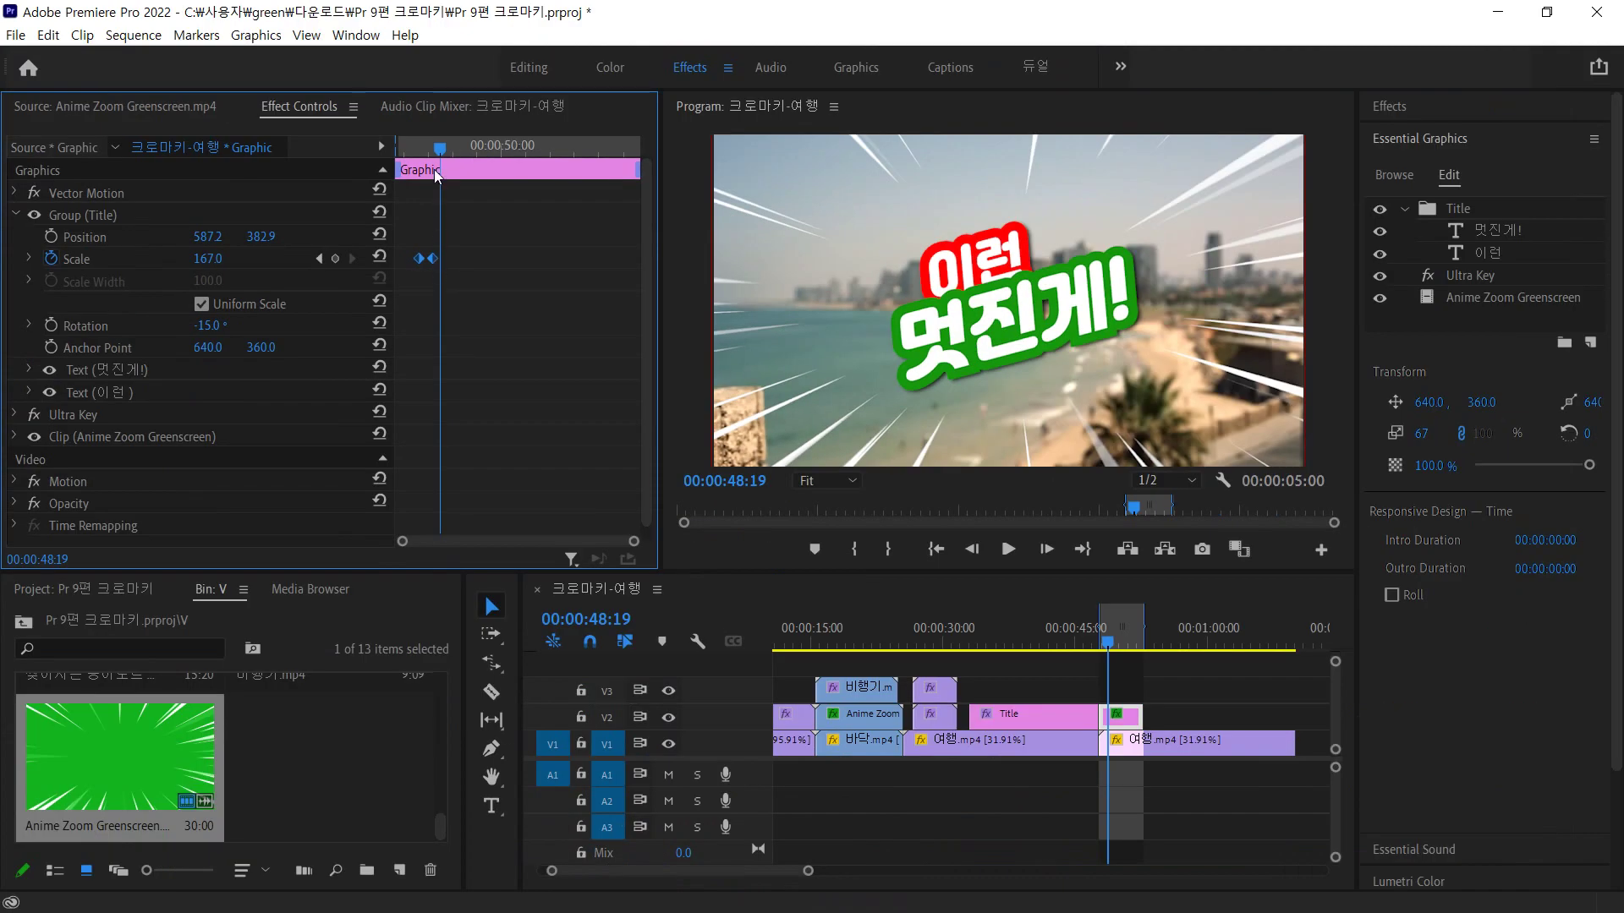
mouse_move(441, 150)
left_mouse_down()
mouse_move(410, 151)
mouse_move(442, 157)
left_mouse_up()
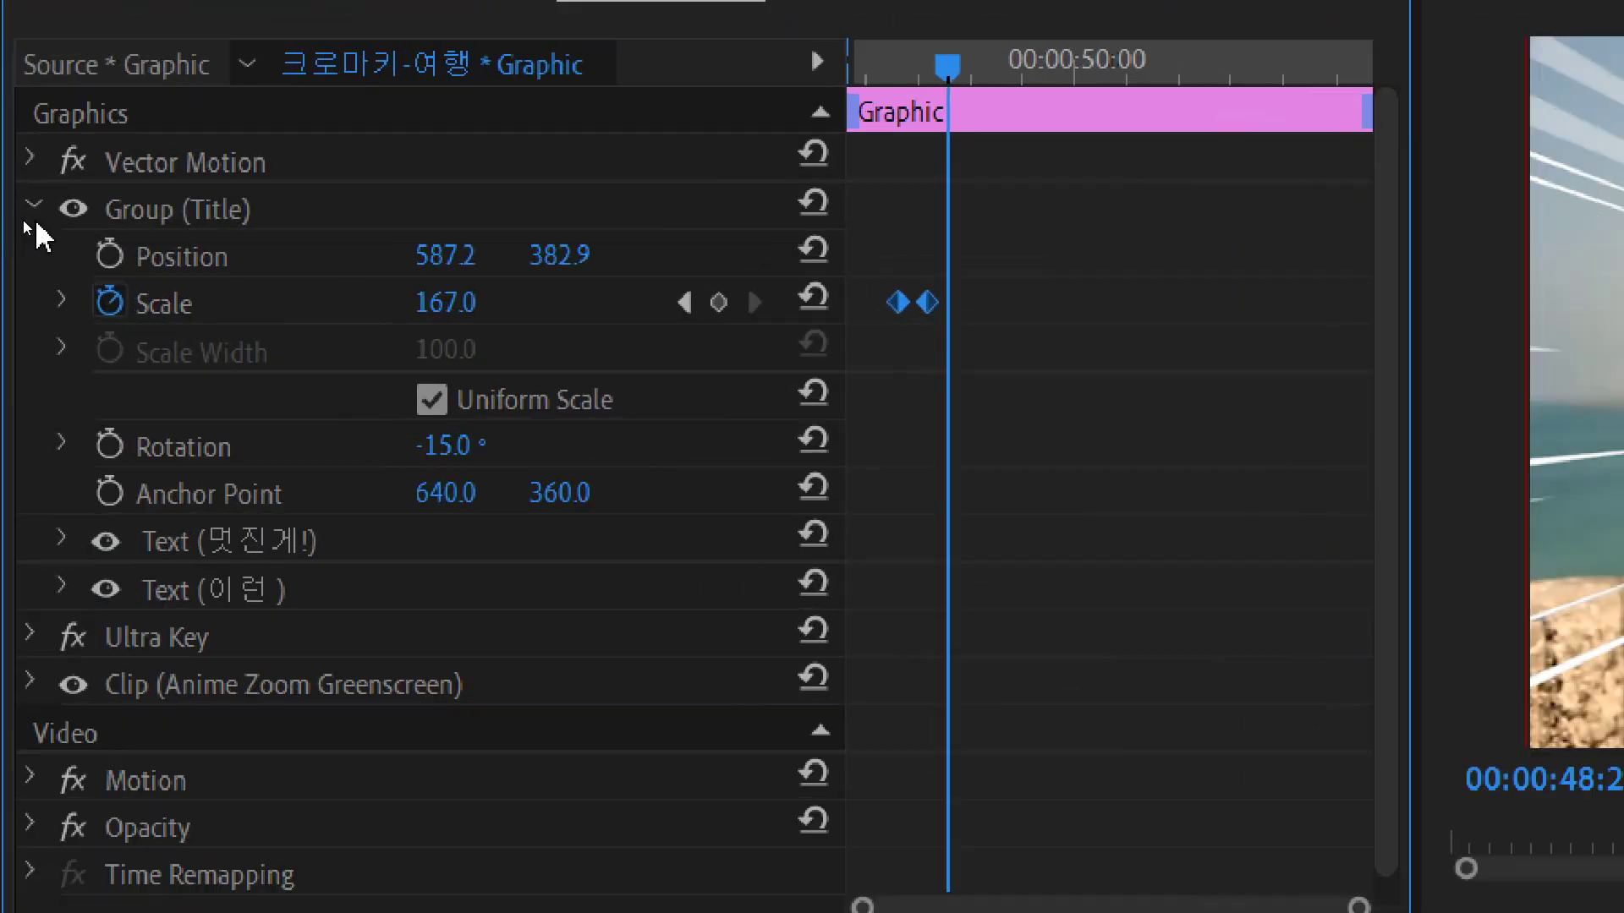
- Select the 멋진게! text layer, show its Transform properties with Source Text collapsed, and enlarge the Effect Controls panel
left_click(142, 213)
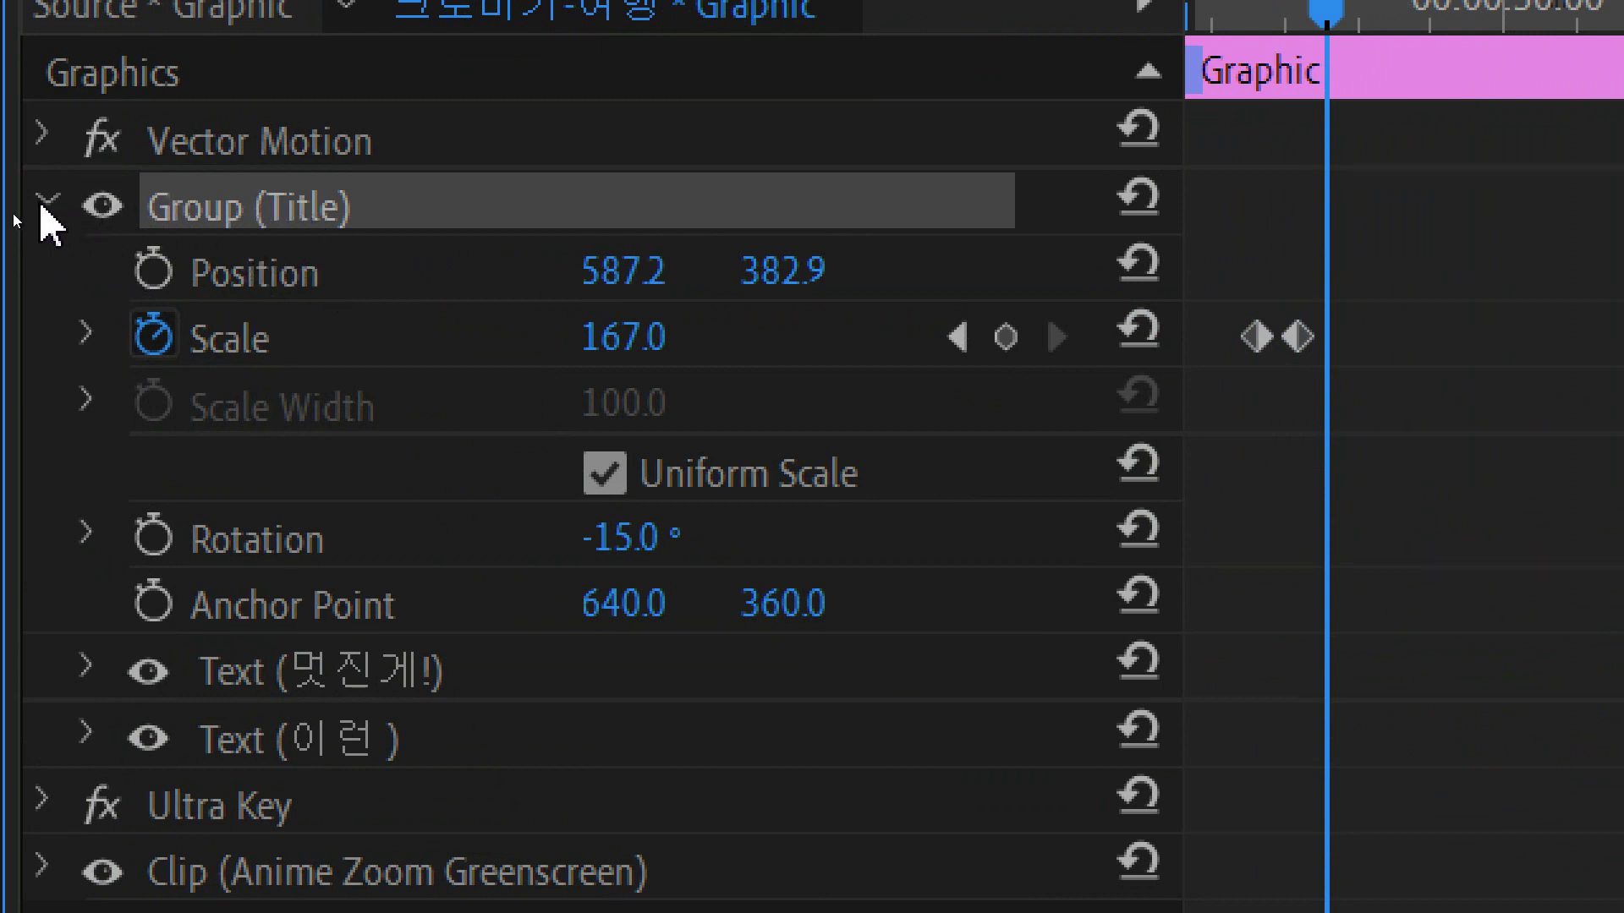
left_click(65, 205)
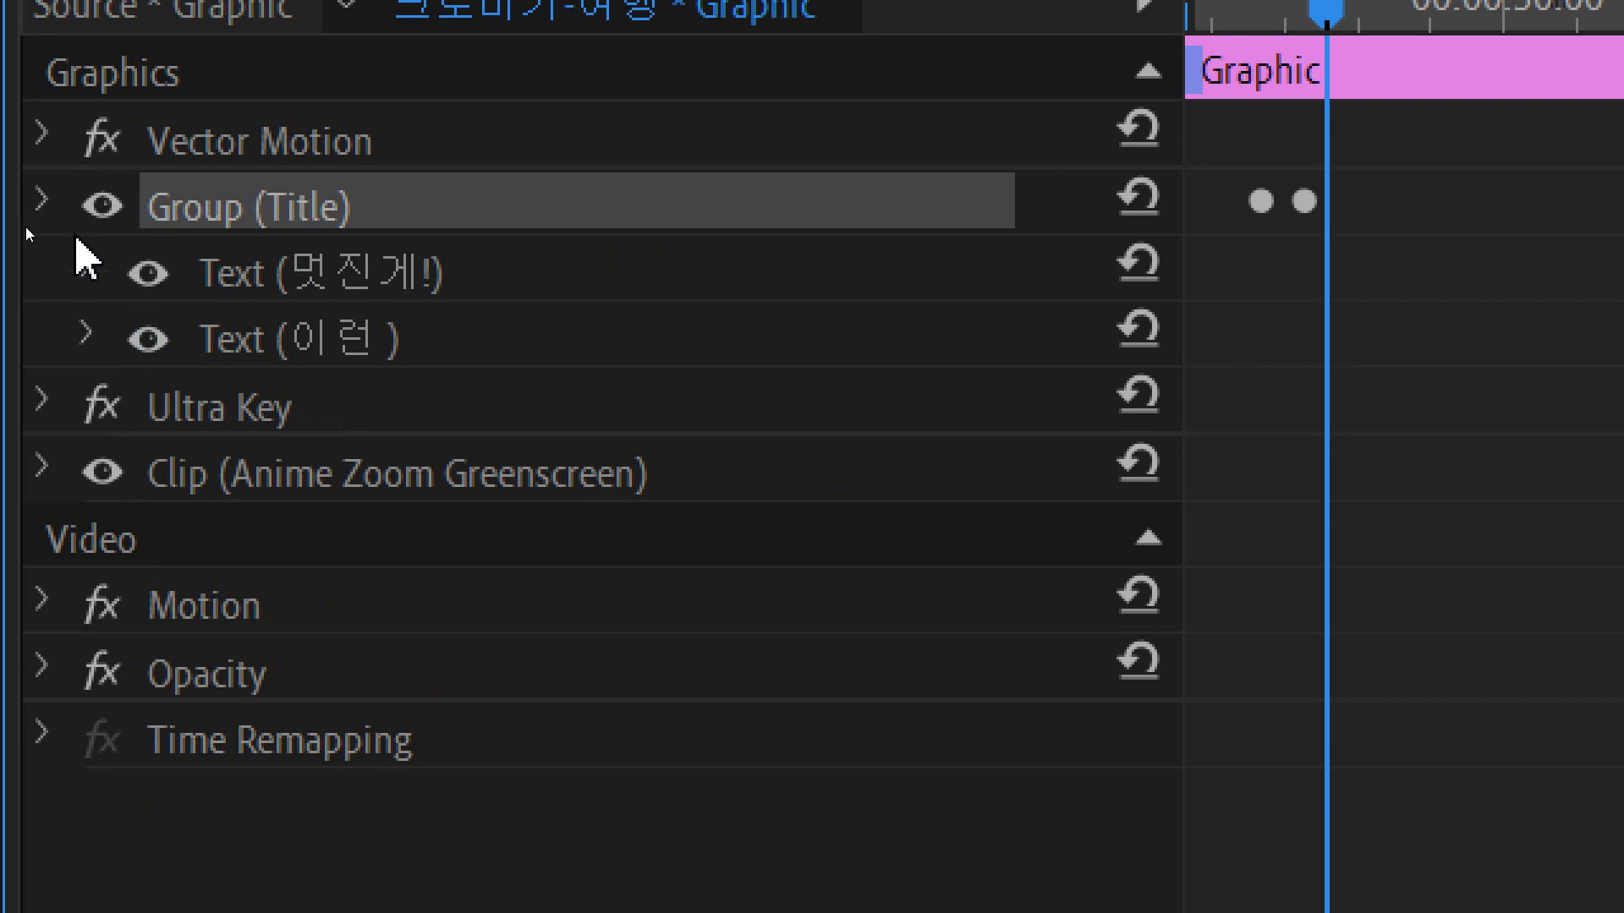
left_click(345, 290)
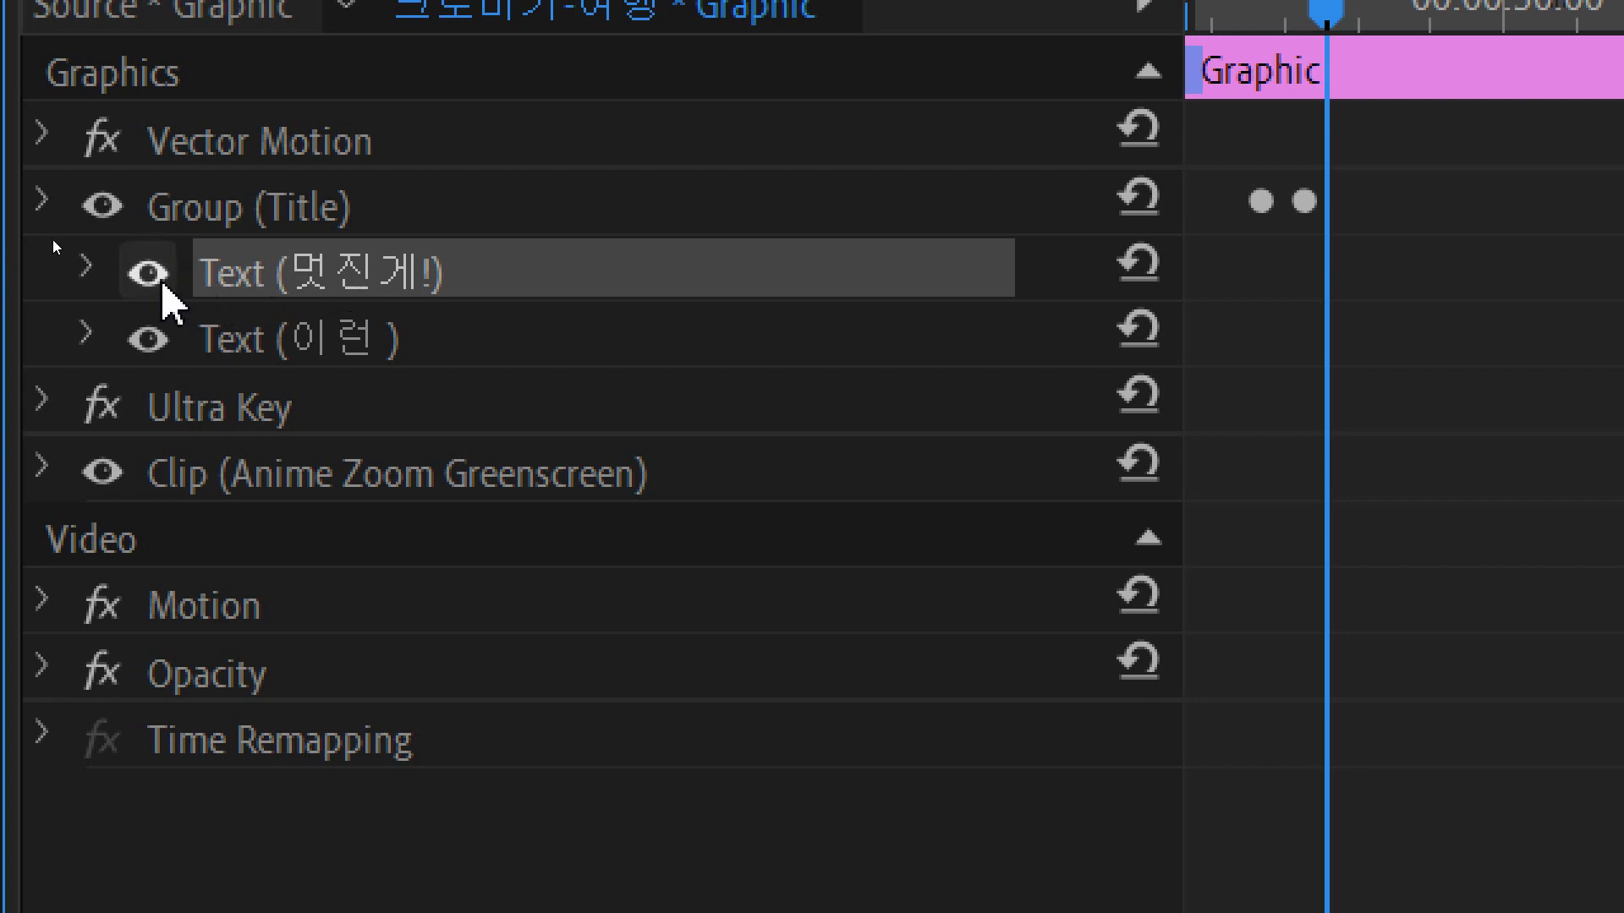
left_click(87, 268)
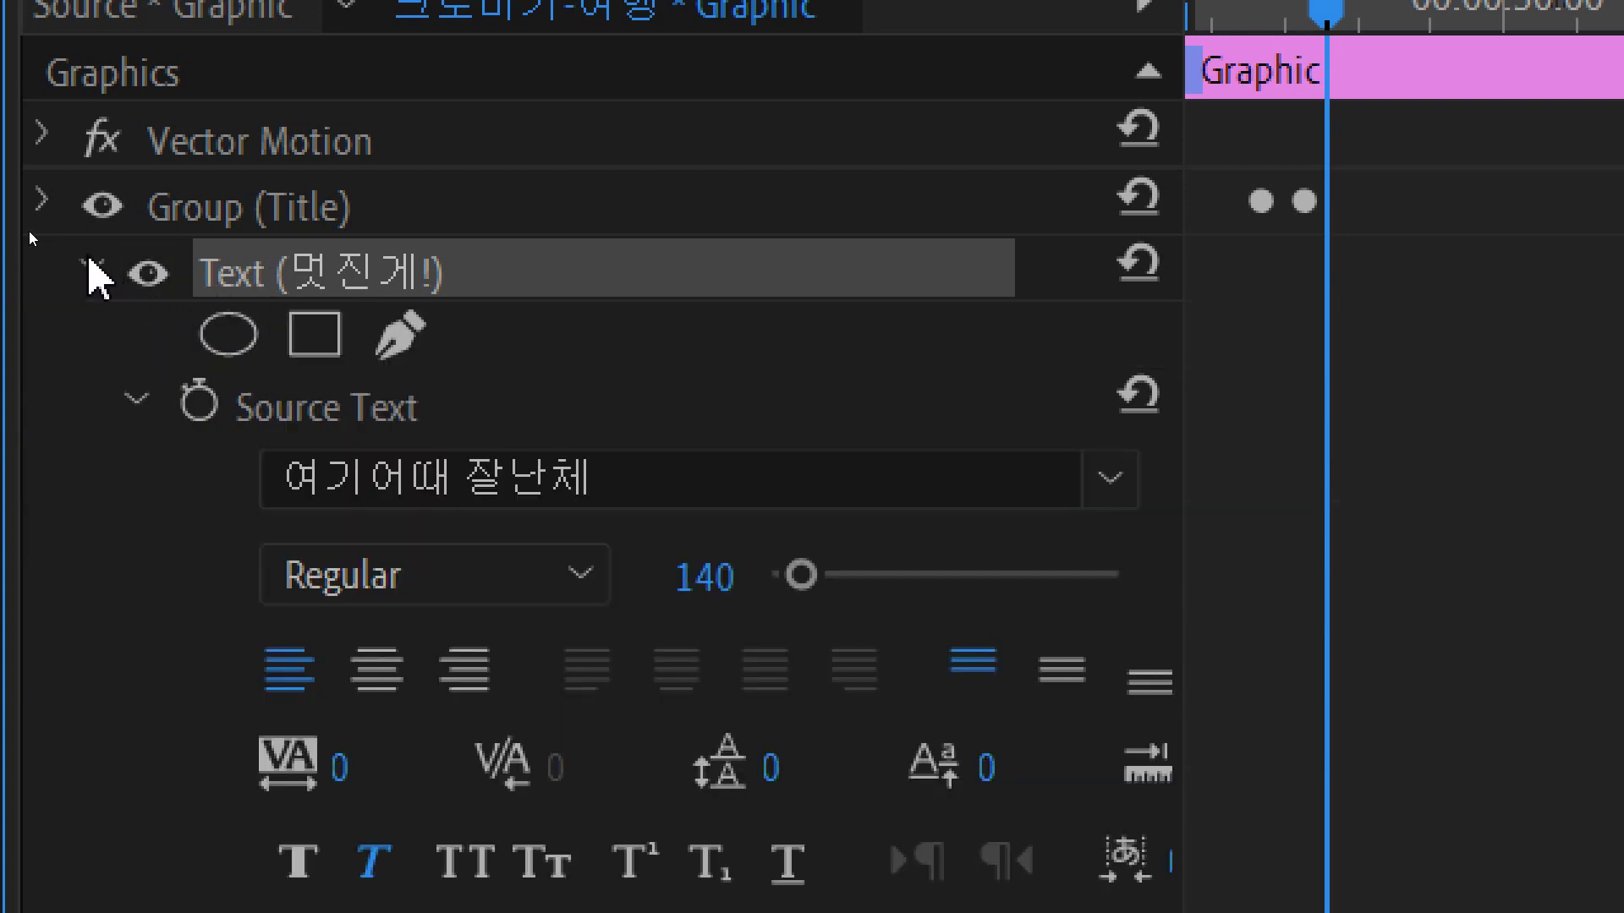
left_click(127, 398)
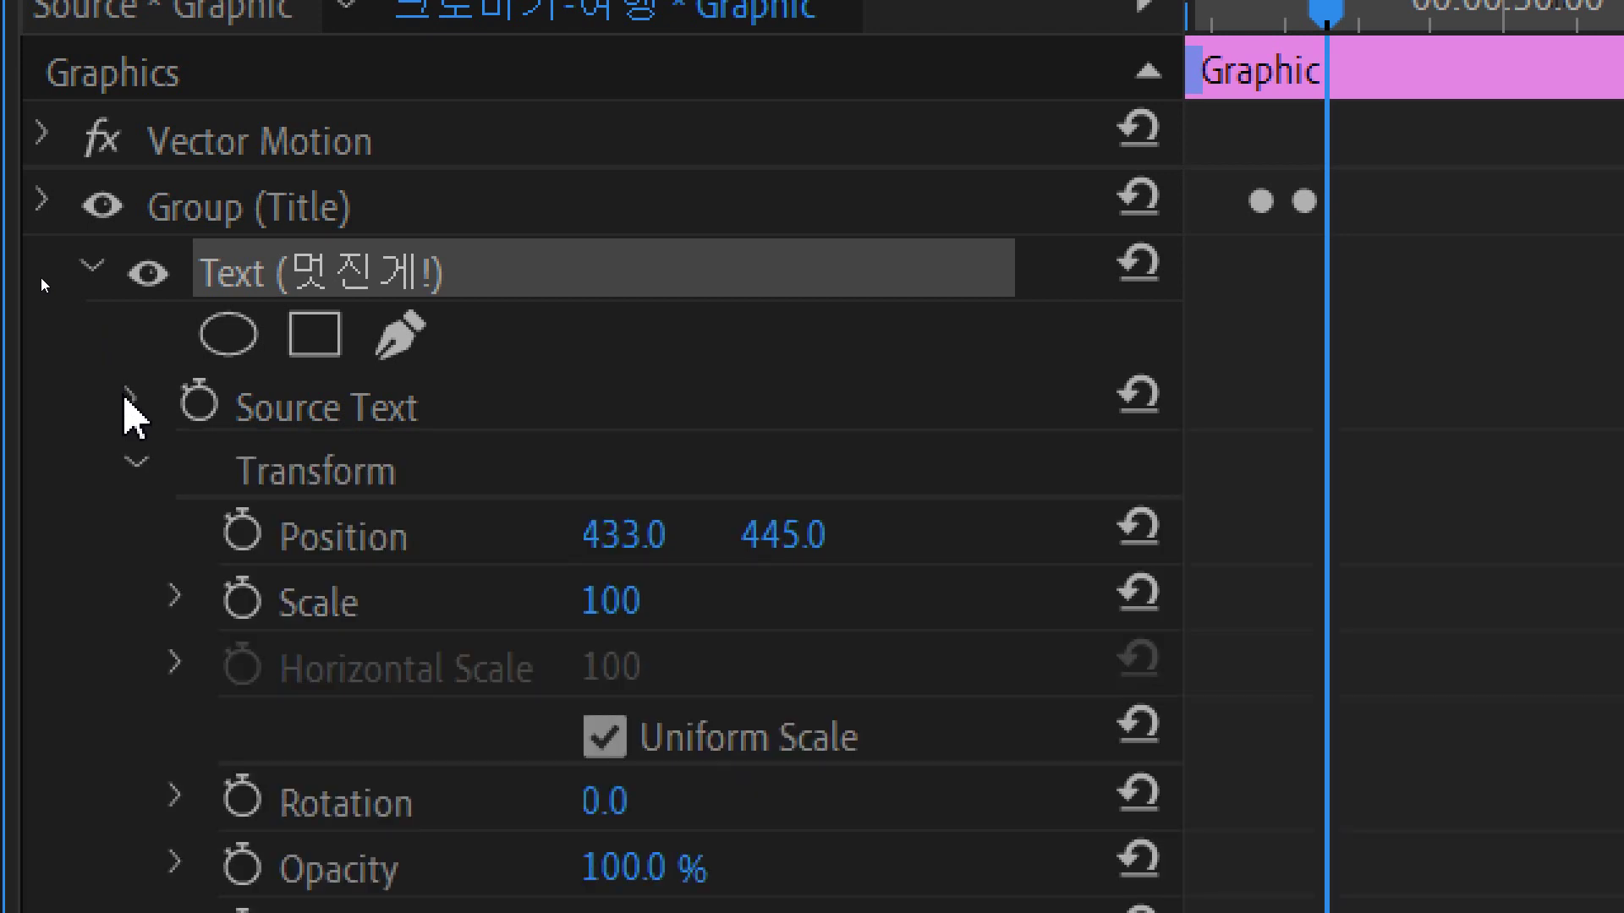
left_click(43, 207)
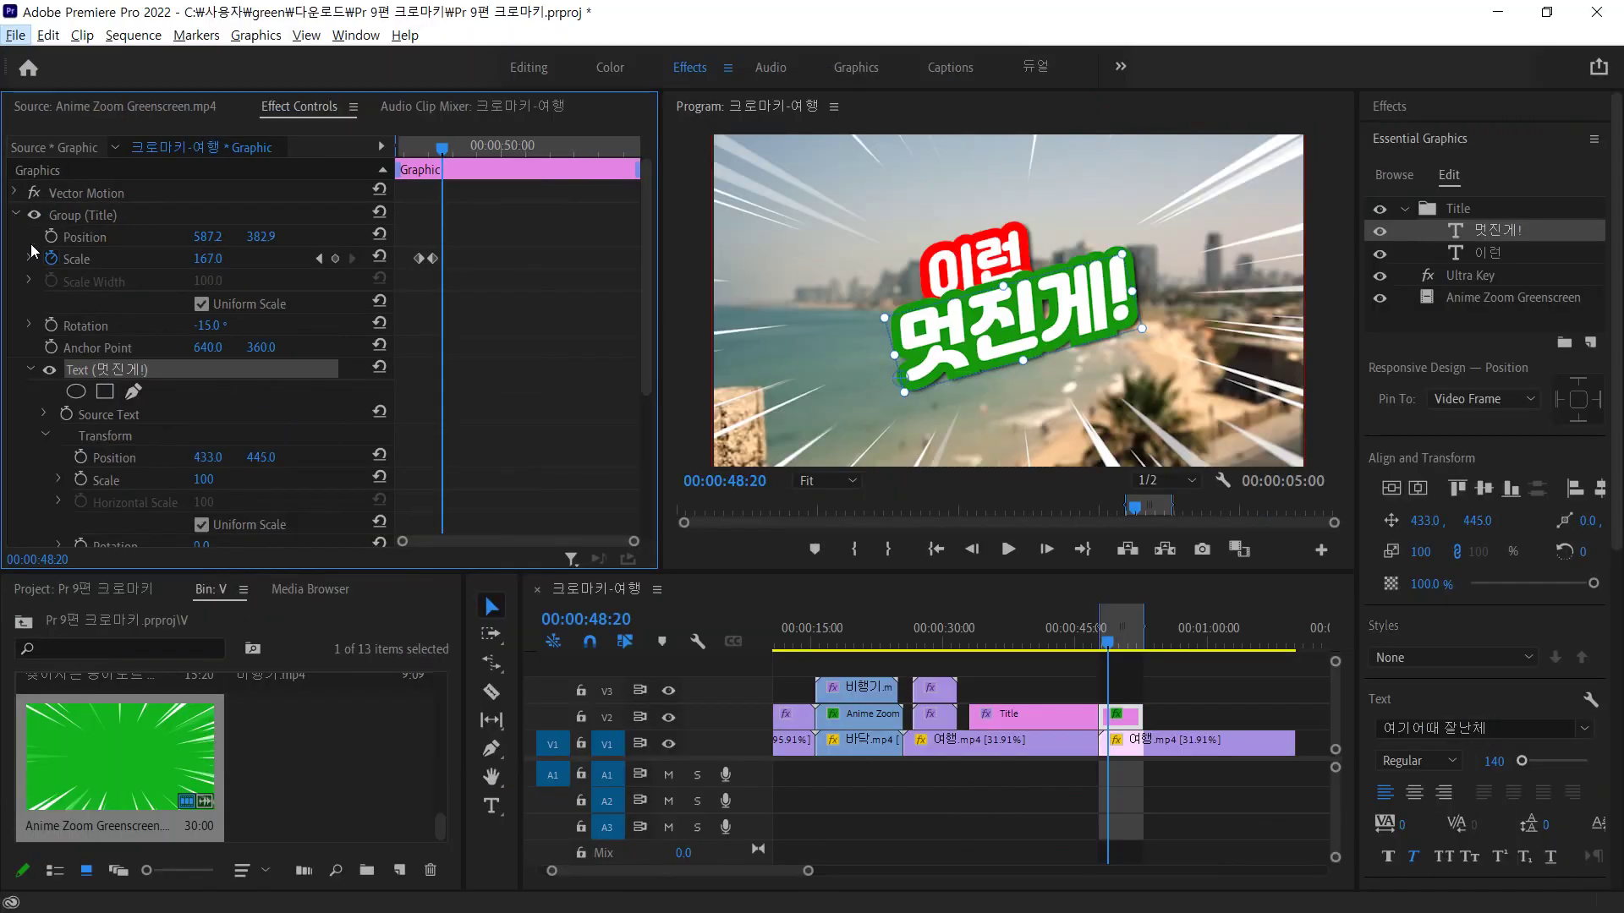
left_click_drag(294, 572, 275, 732)
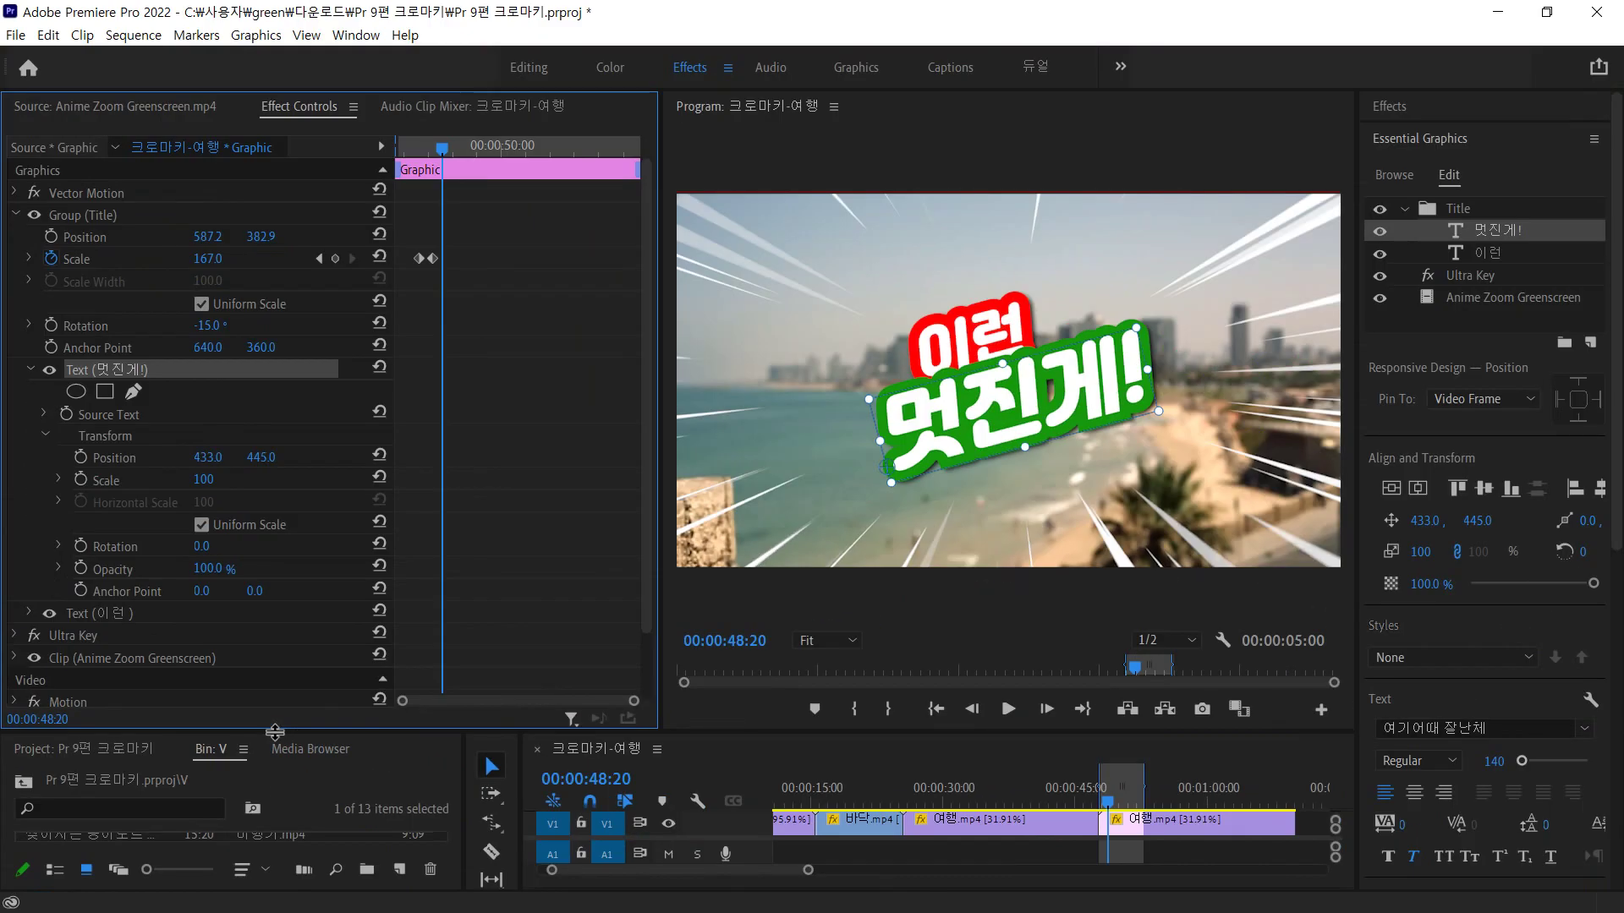
- Add an Opacity keyframe at 100% to the 멋진게! text, six frames after the Title group's second Scale keyframe
left_click(319, 259)
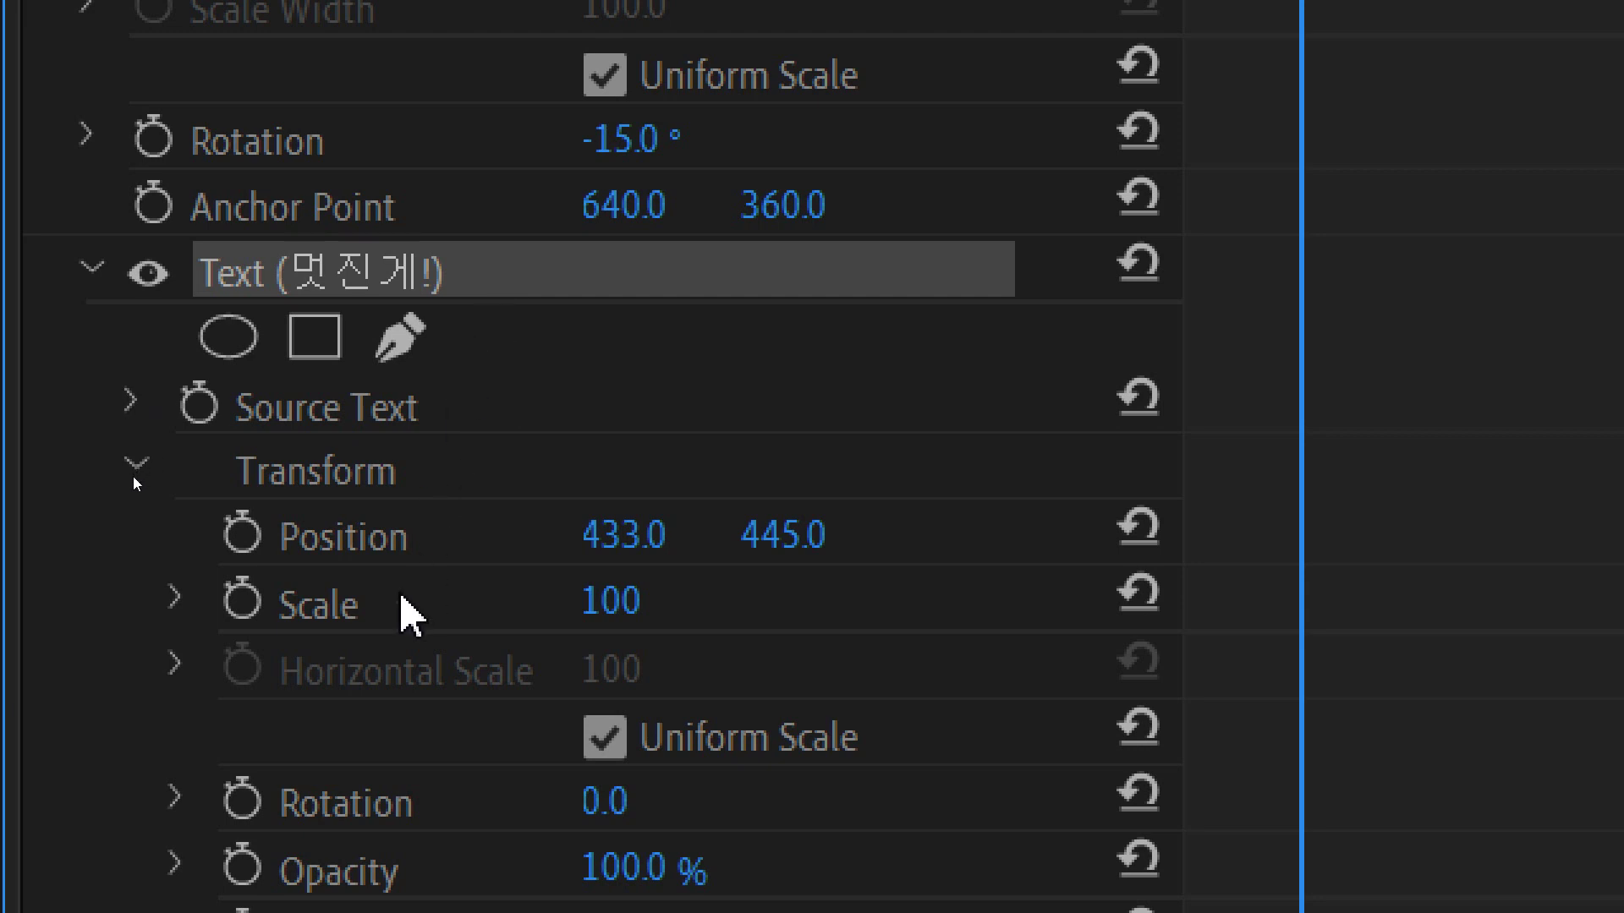
scroll(412, 795, "down", 2)
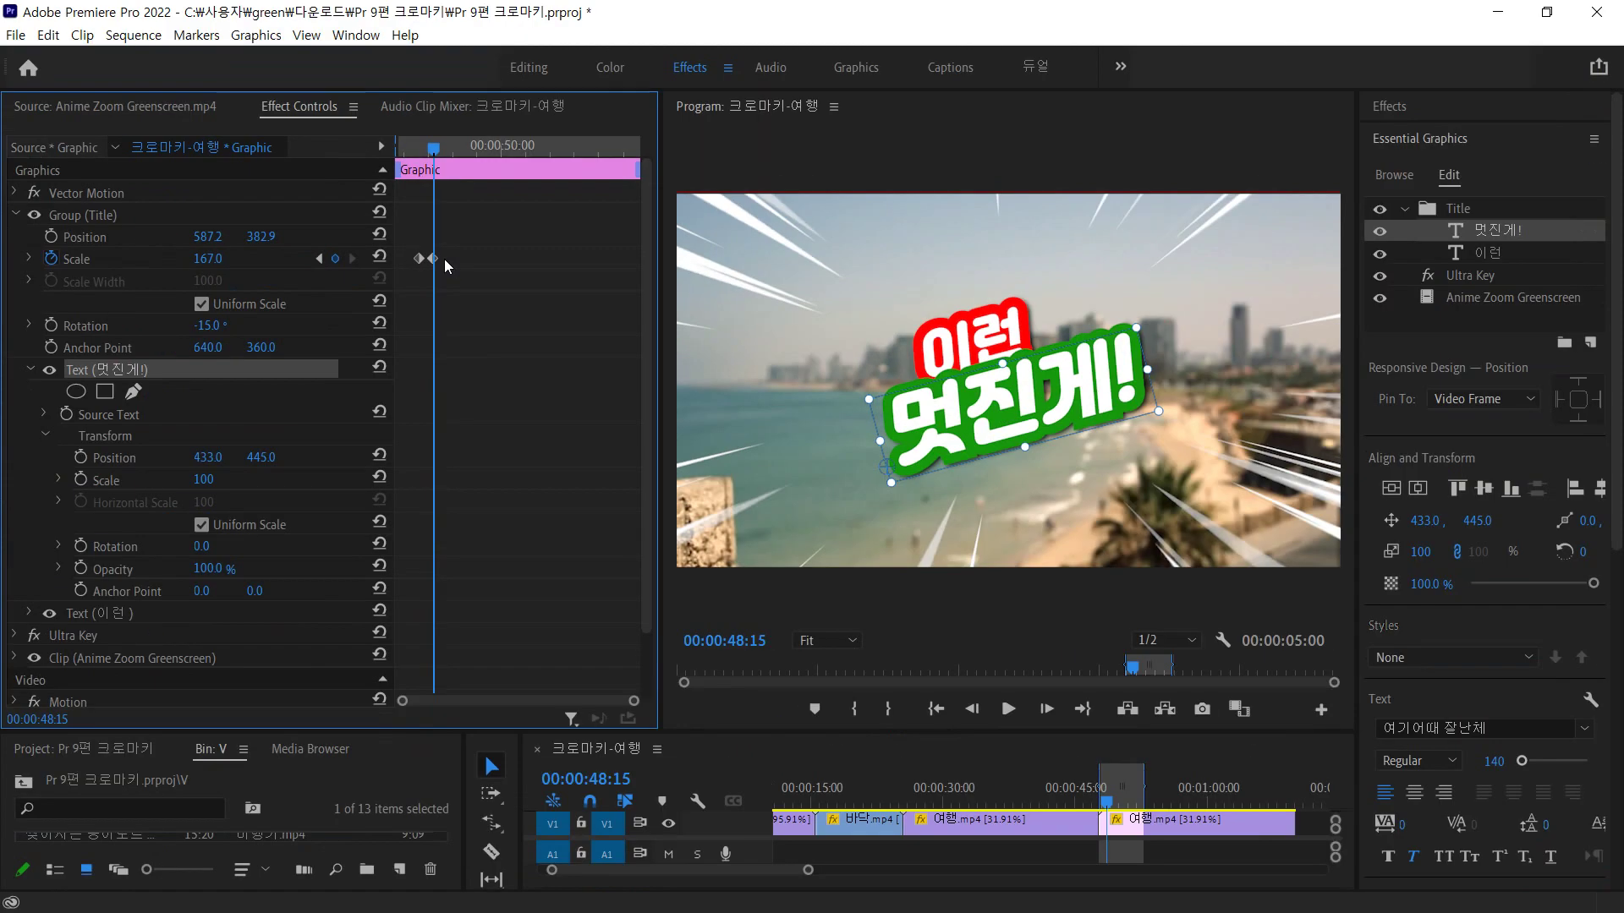
key("Right")
key("Right")
key("Right")
key("Right")
key("Right")
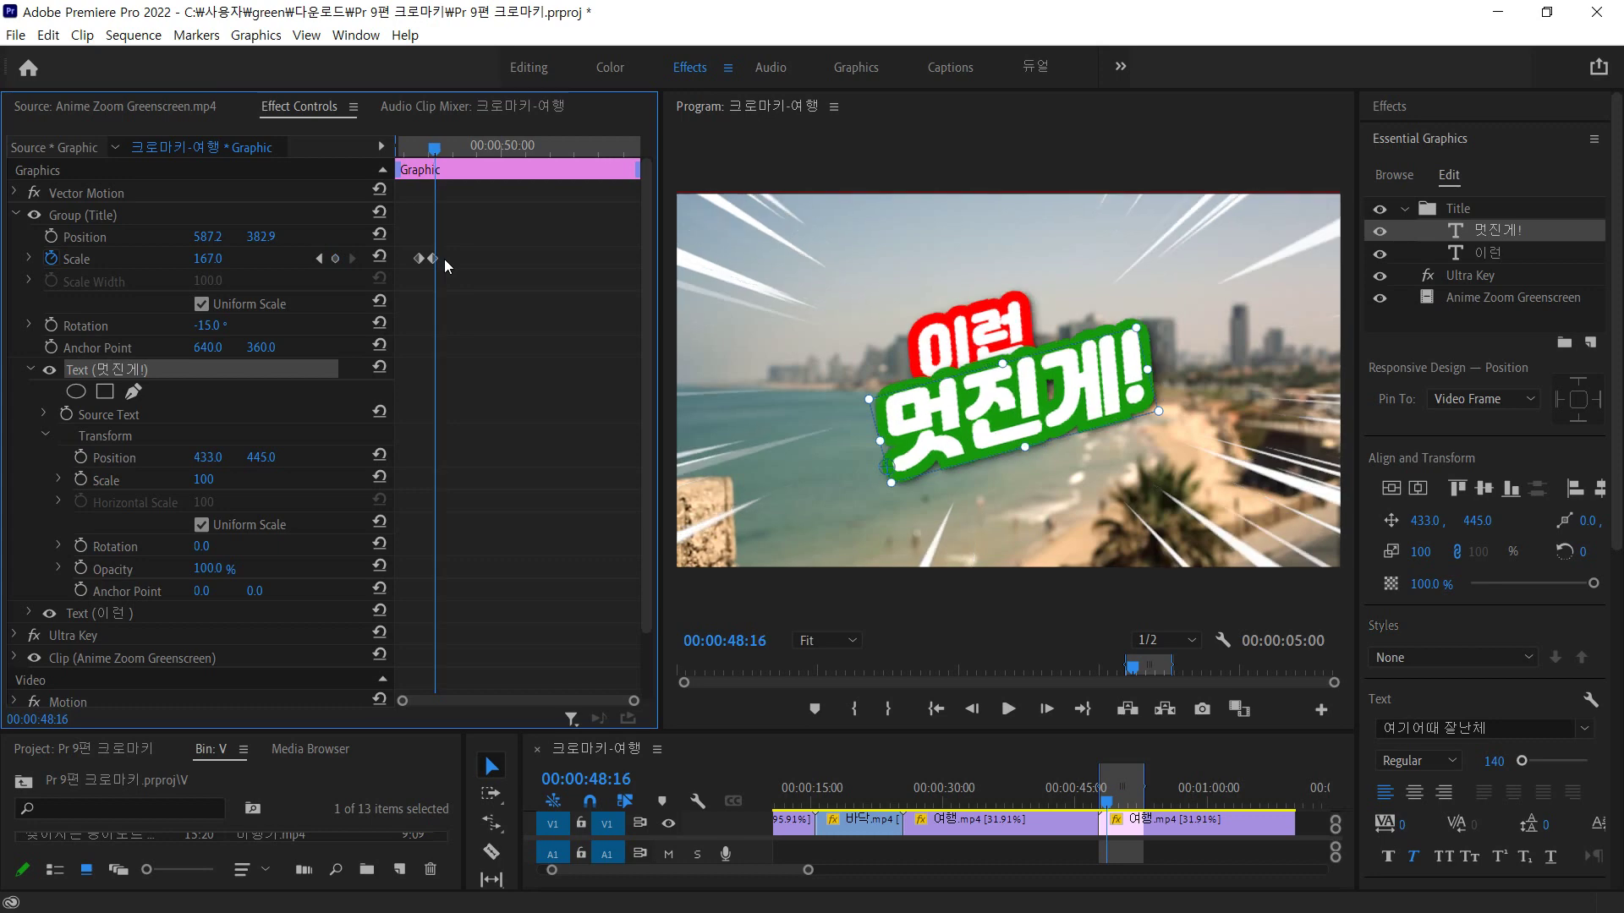
key("Right")
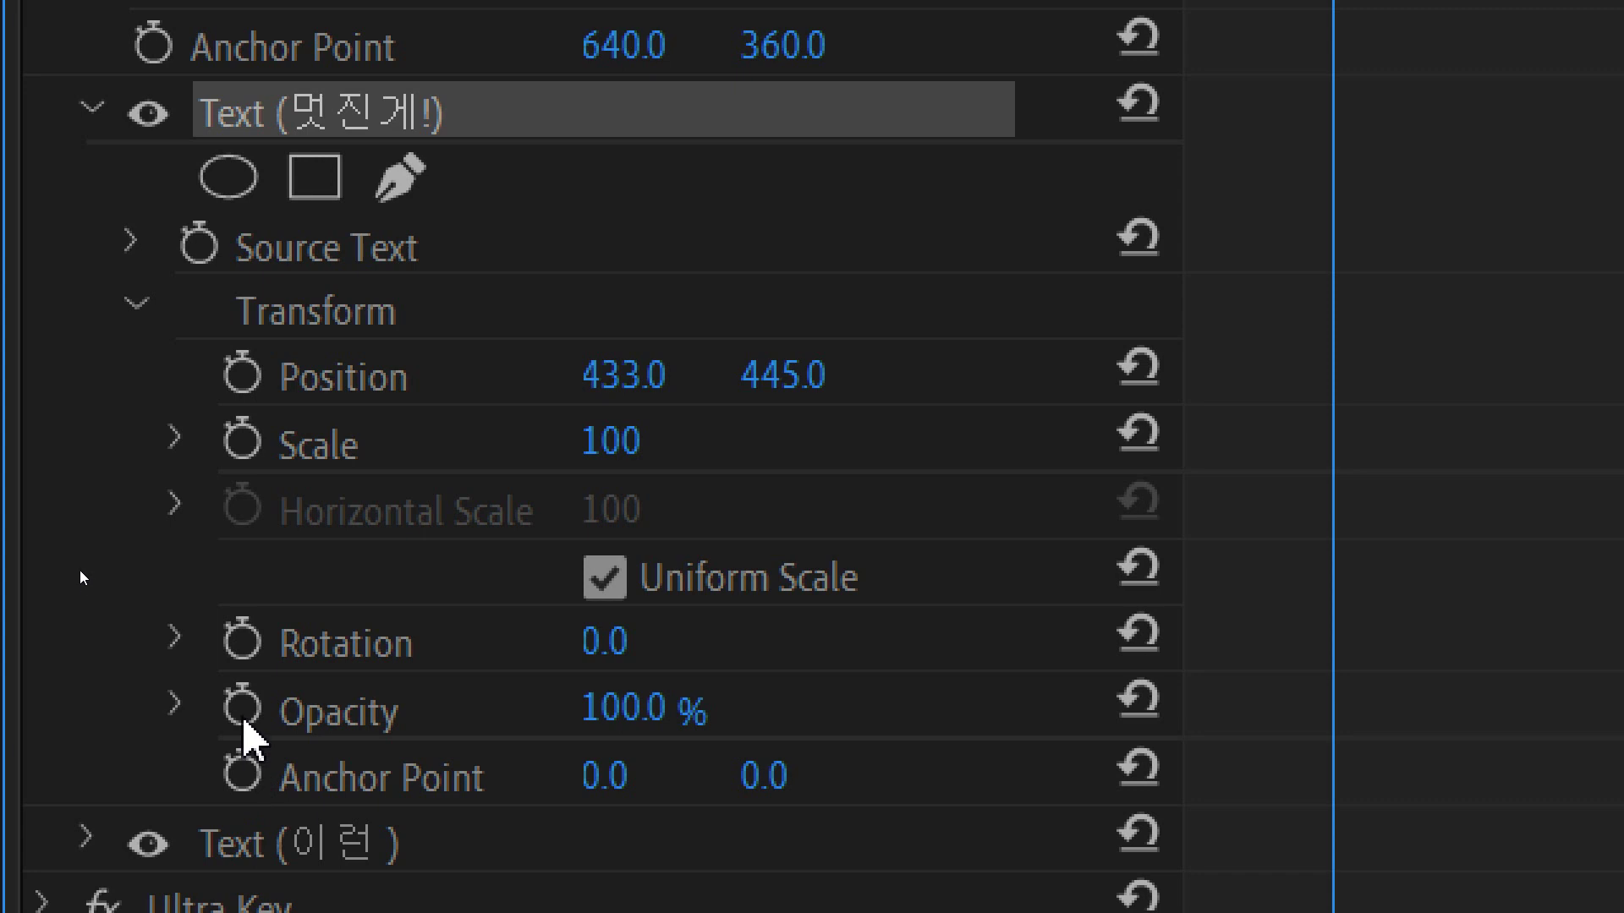
left_click(243, 706)
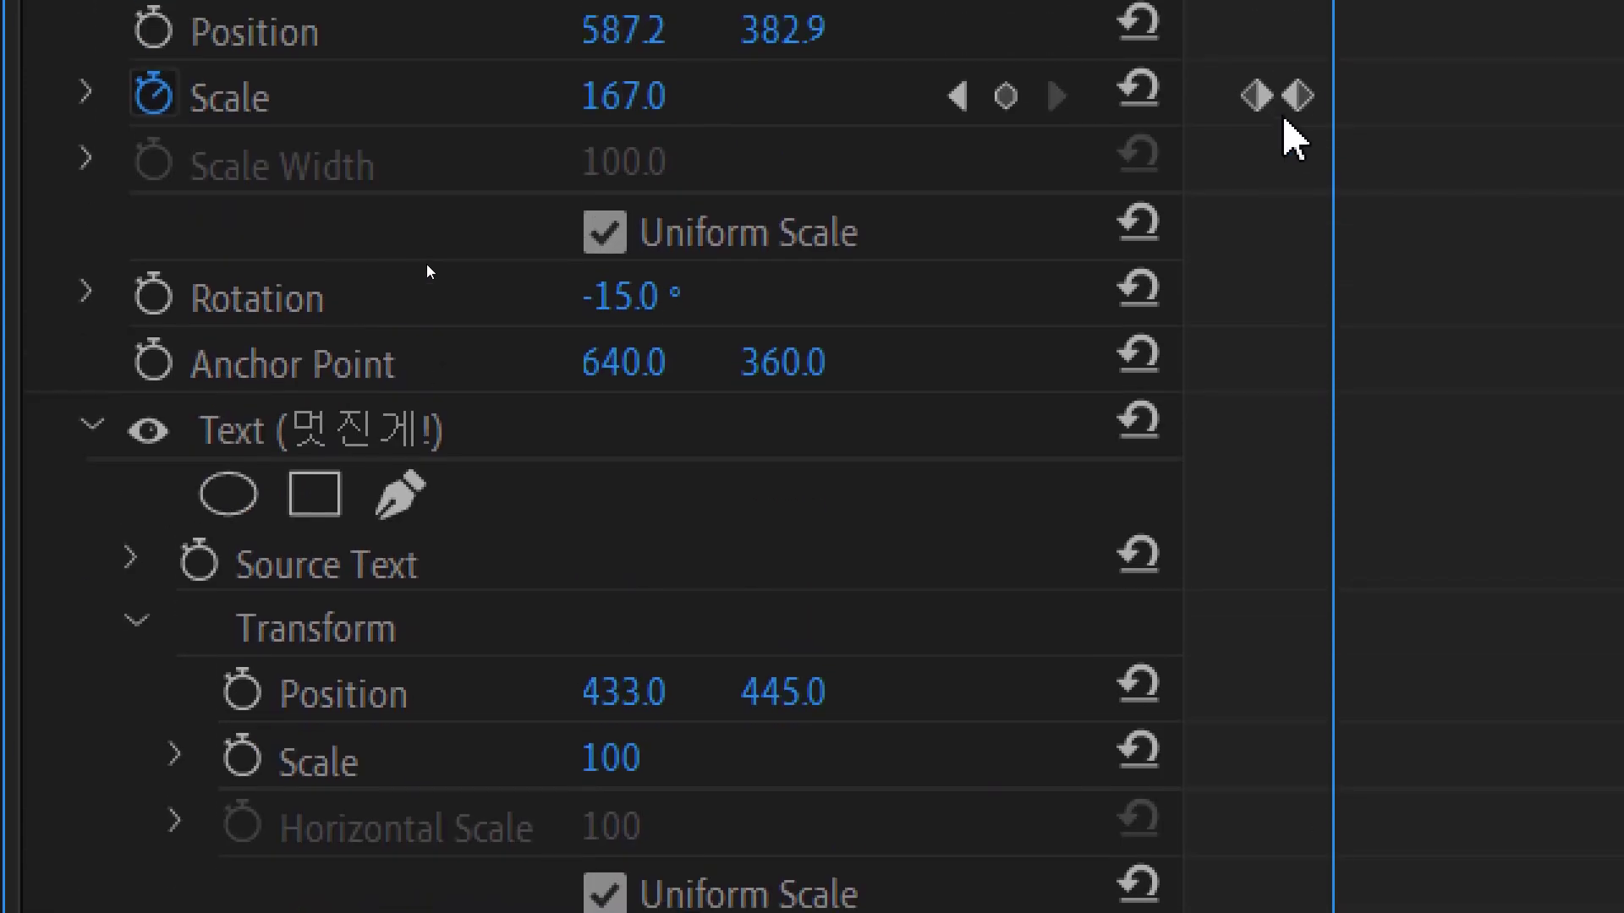
- Set the 멋진게! text's Opacity to 0% at the Title group's second Scale keyframe, 00:00:48:15
left_click(964, 120)
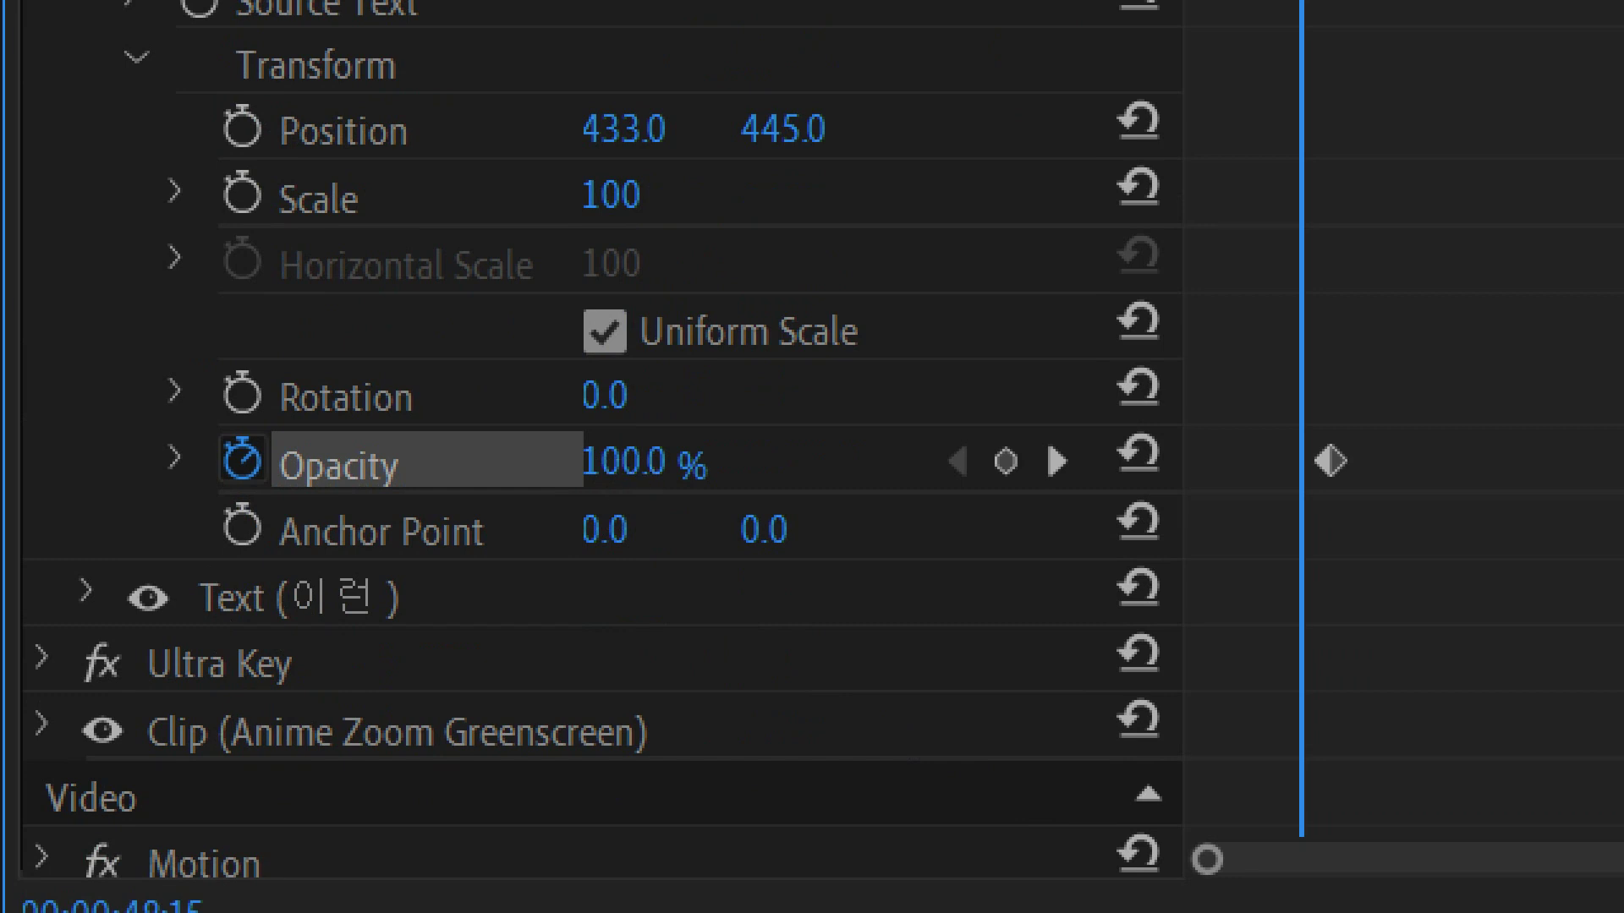
left_click(685, 464)
type("0")
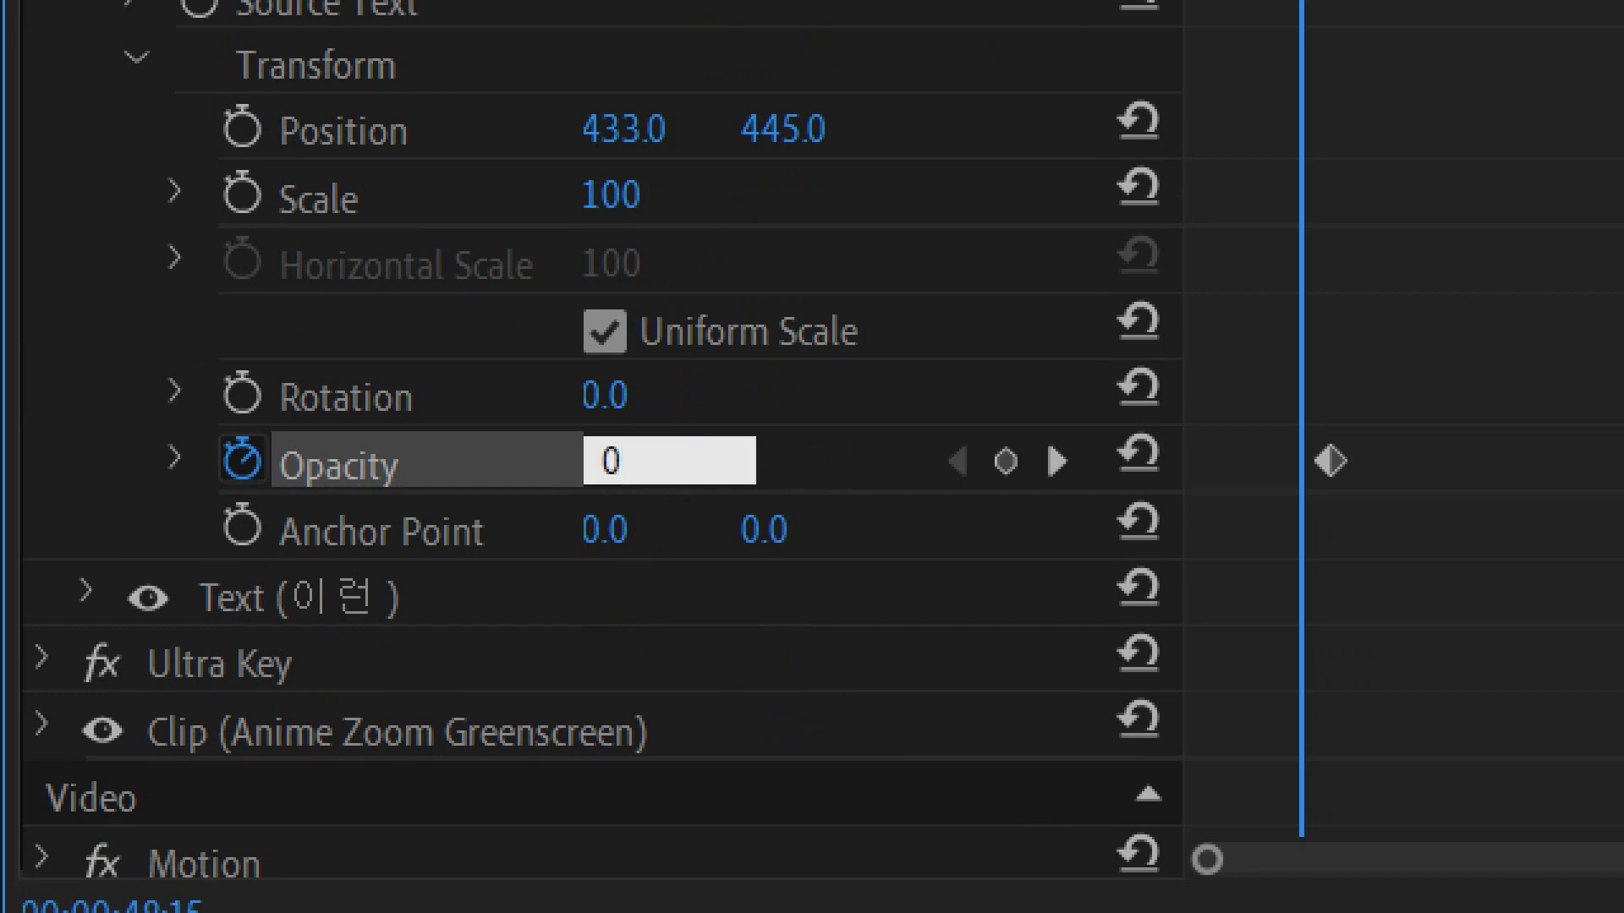
key("Return")
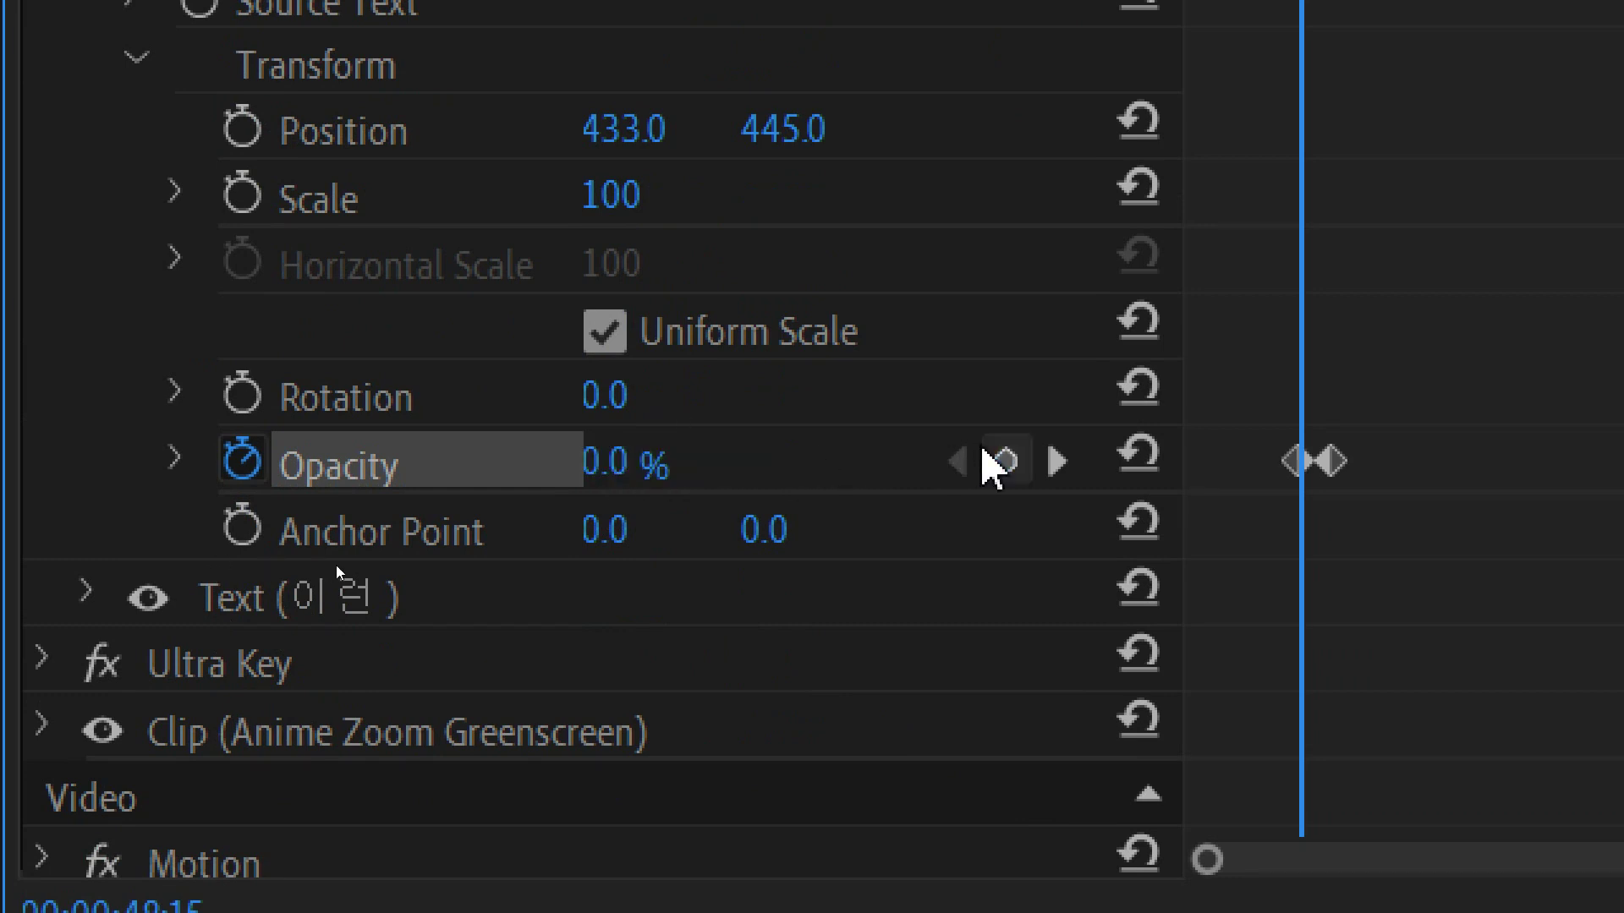
- Step between the 멋진게! text's two Opacity keyframes and return the playhead to the graphic's first frame
left_click(1057, 464)
left_click(958, 461)
scroll(1302, 127, "up", 6)
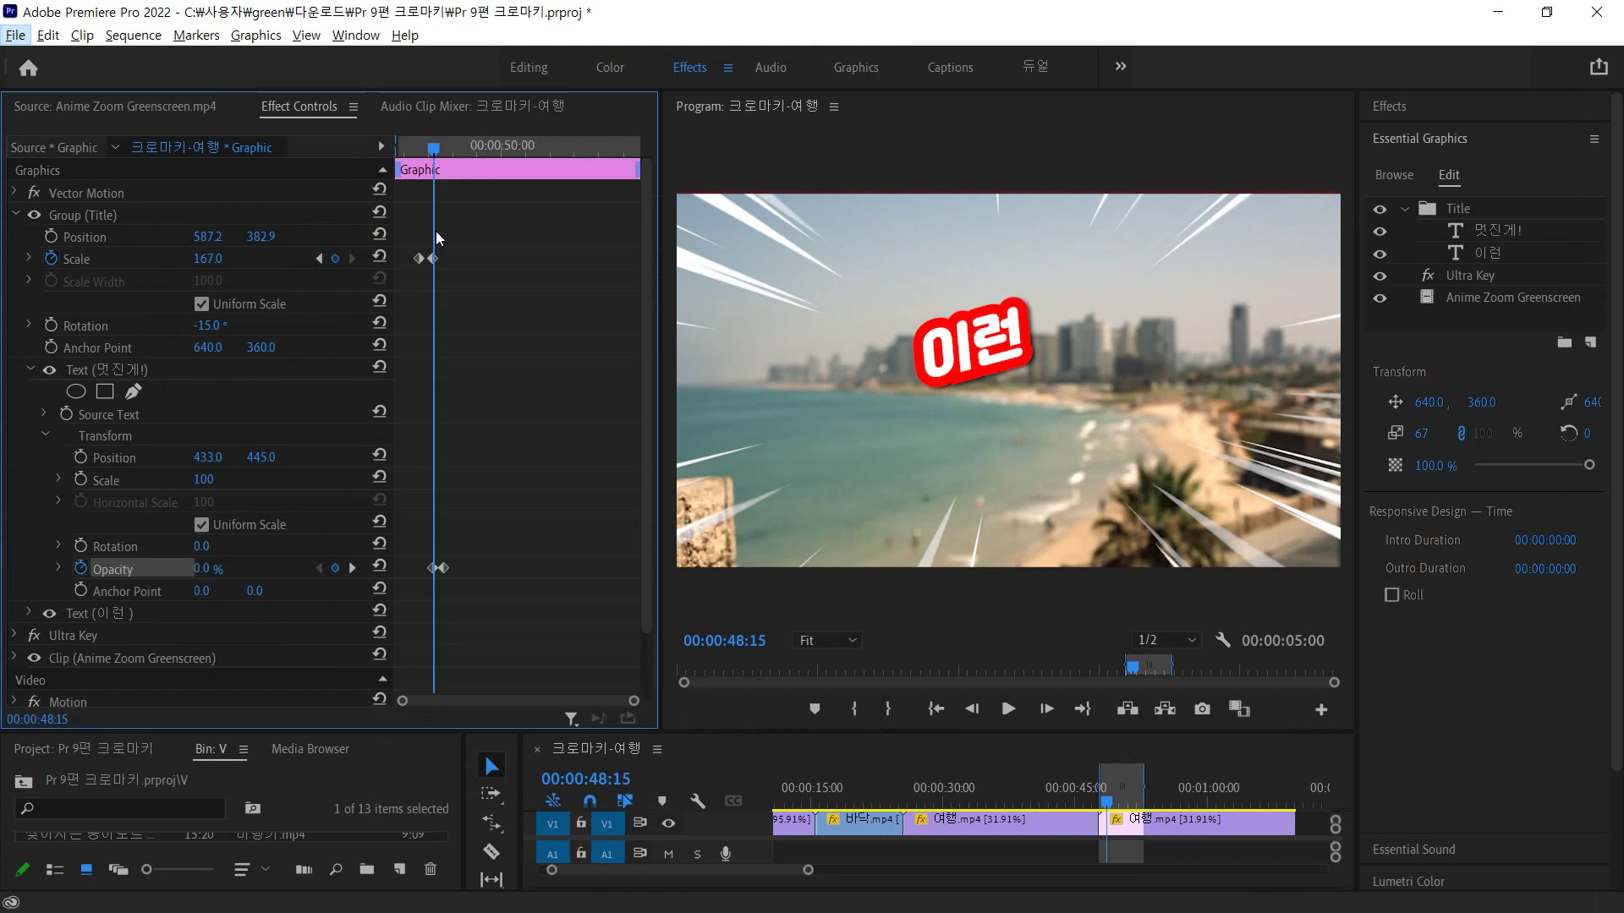
left_click(470, 244)
key("Up")
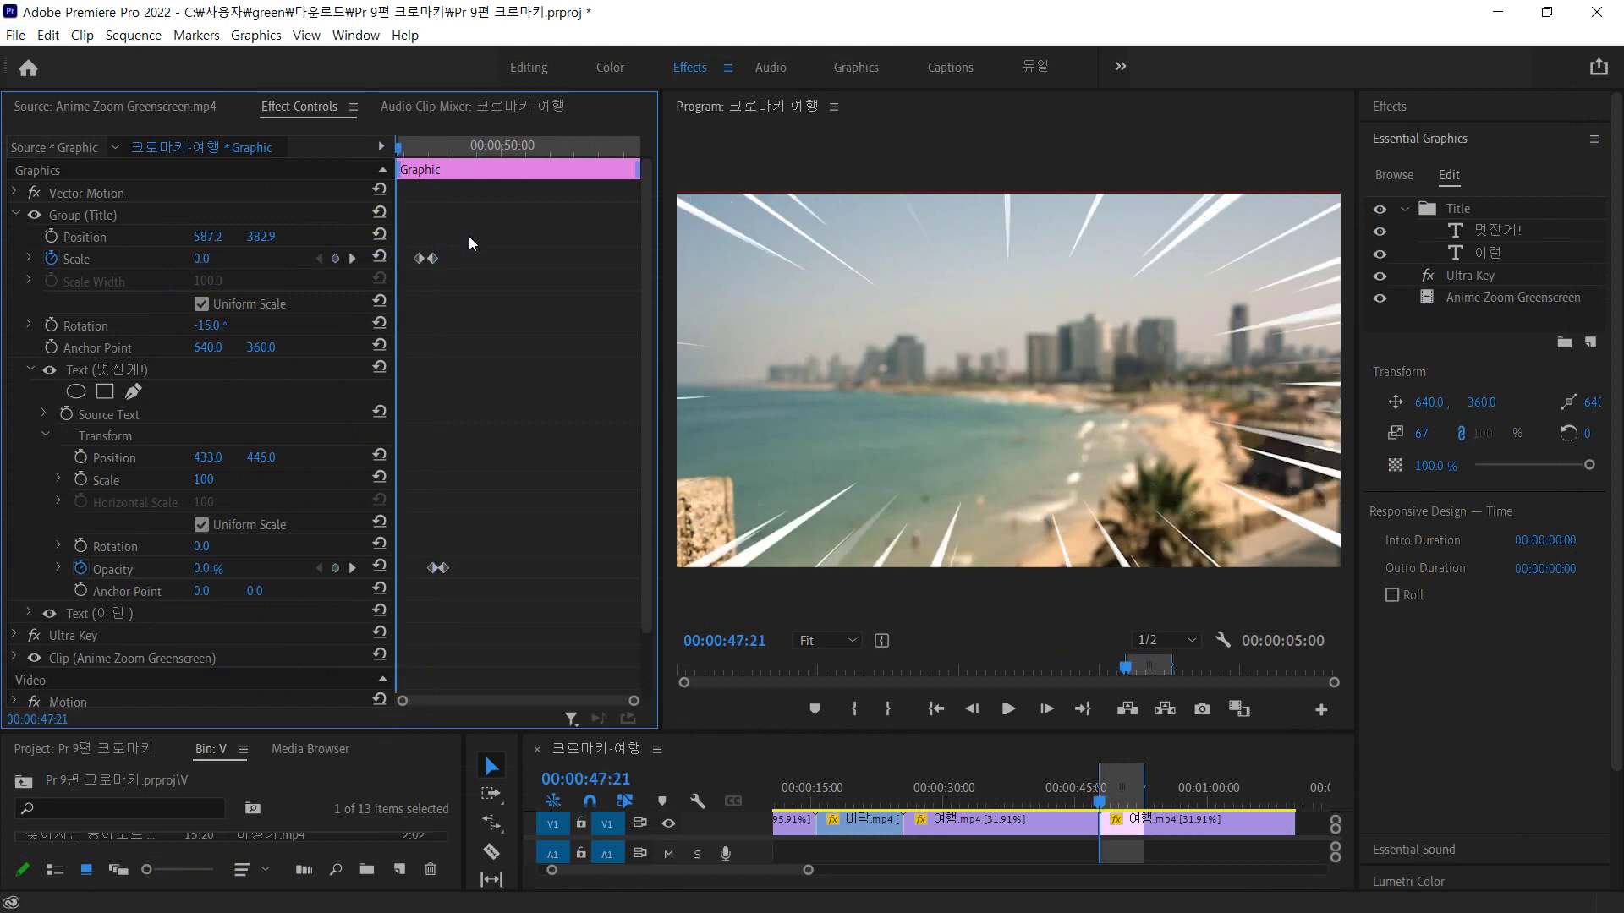
- Play the graphic, and shift both of the 멋진게! text's Opacity keyframes together so the first sits at 00:00:48:21
key("space")
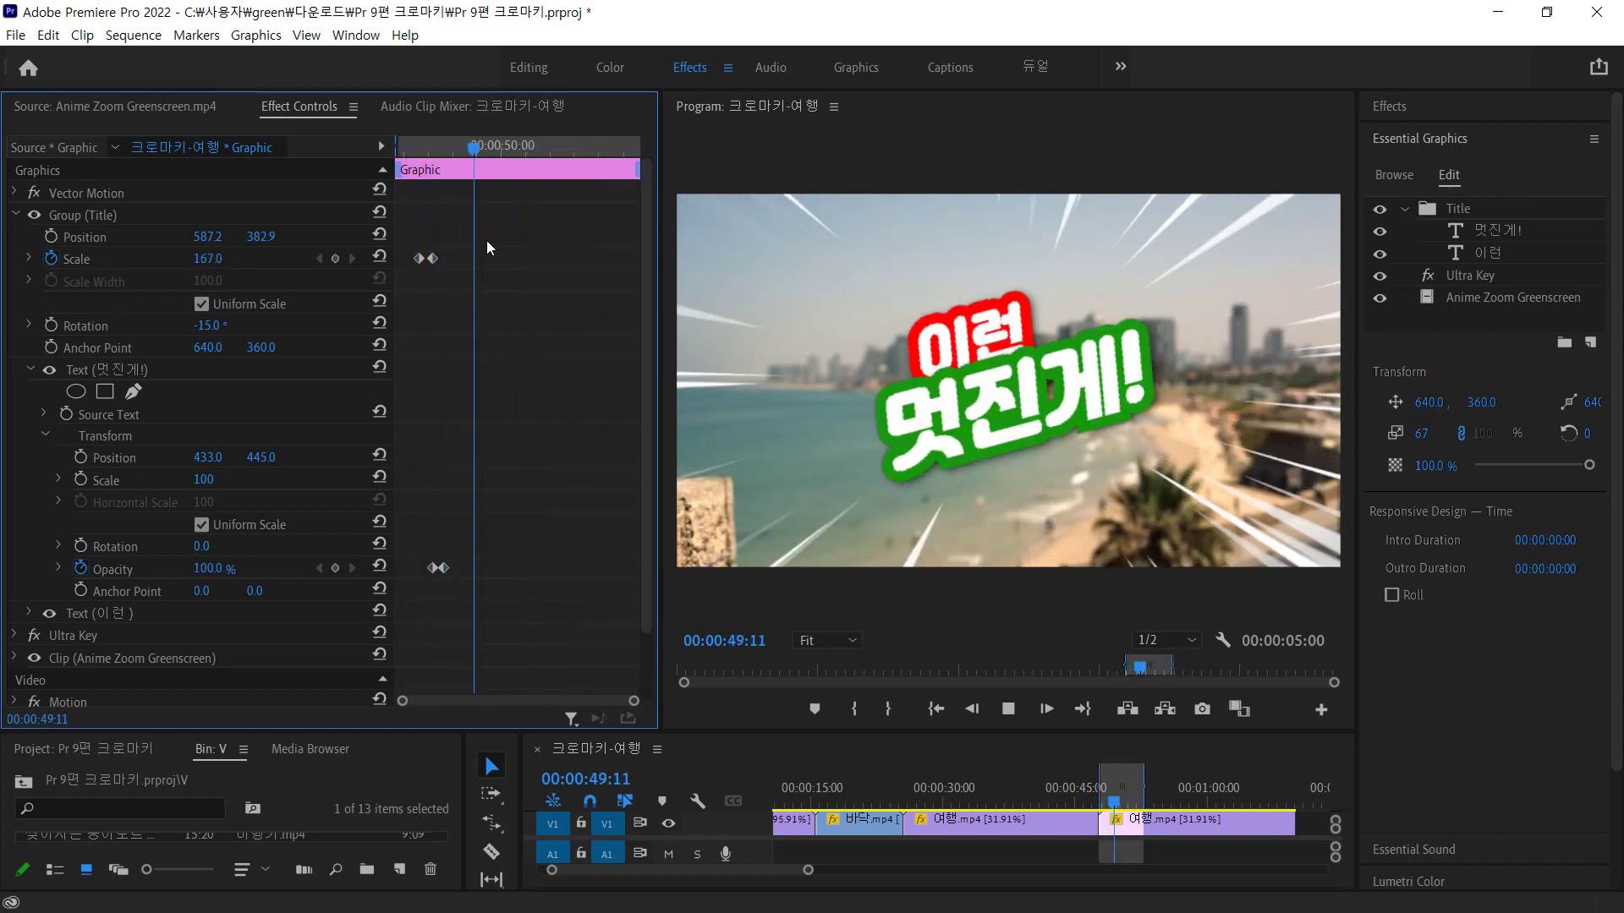
key("space")
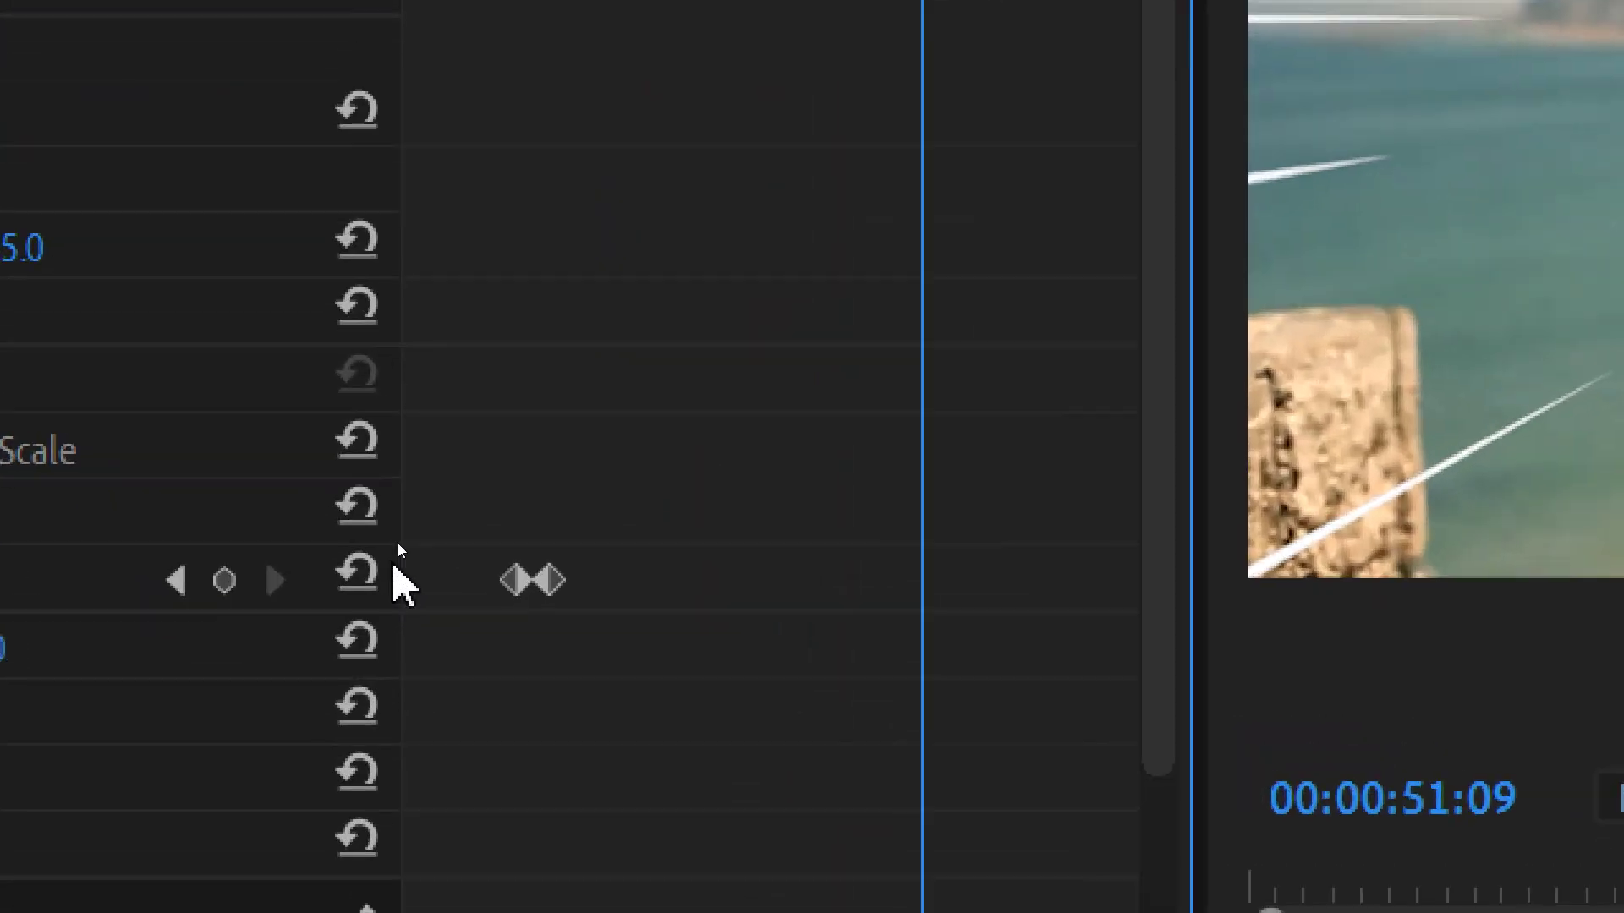
left_click_drag(450, 585, 617, 798)
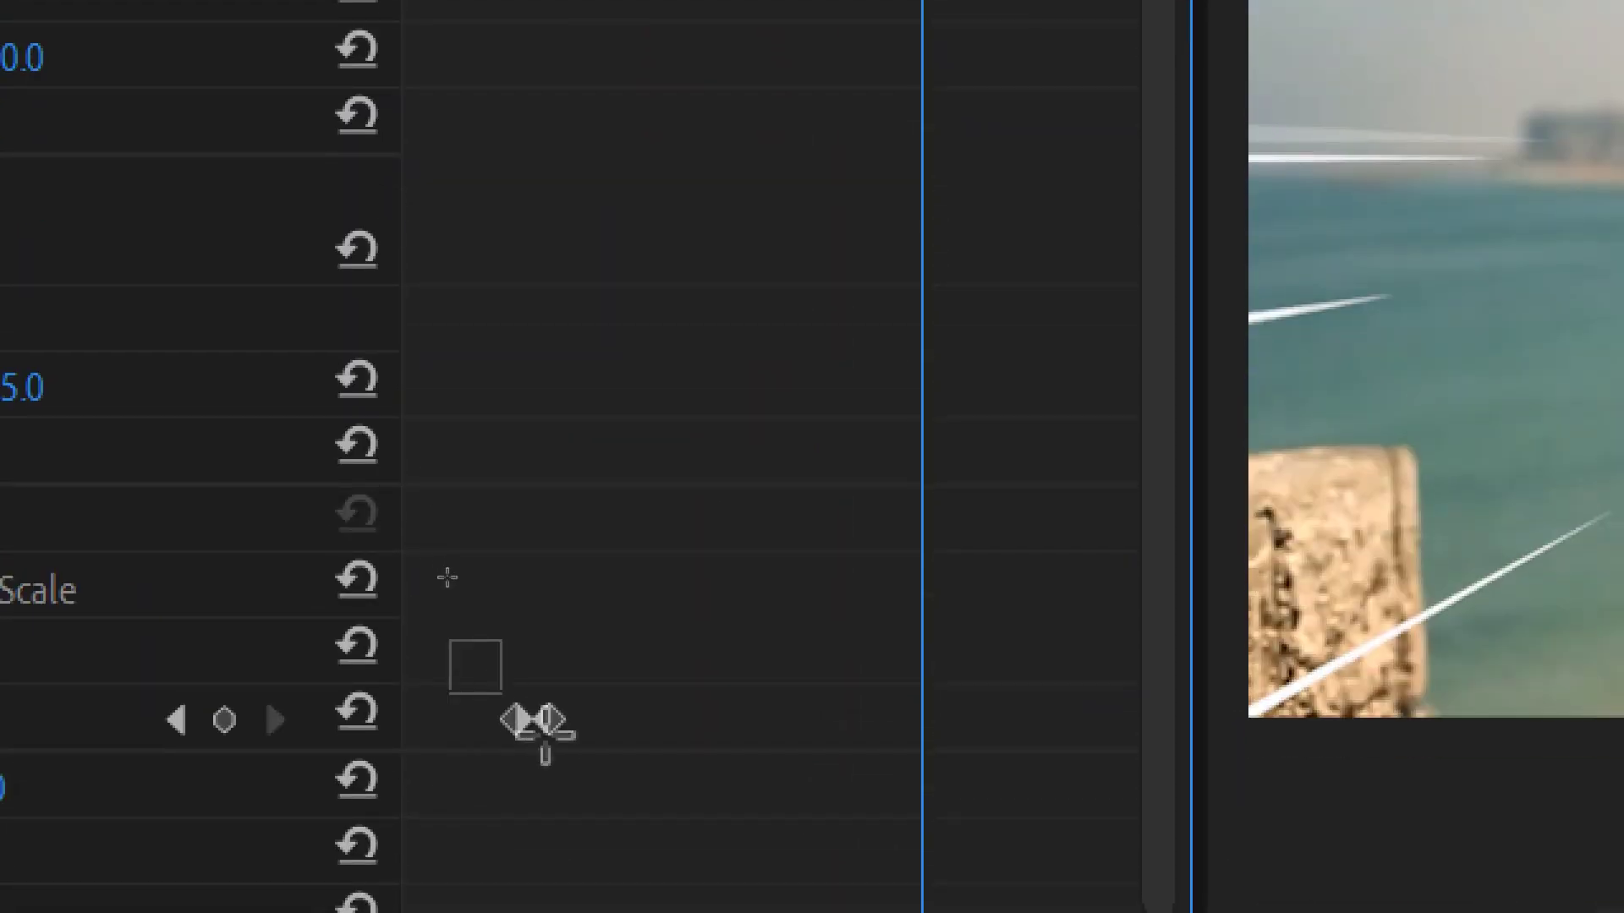
left_click_drag(519, 719, 564, 721)
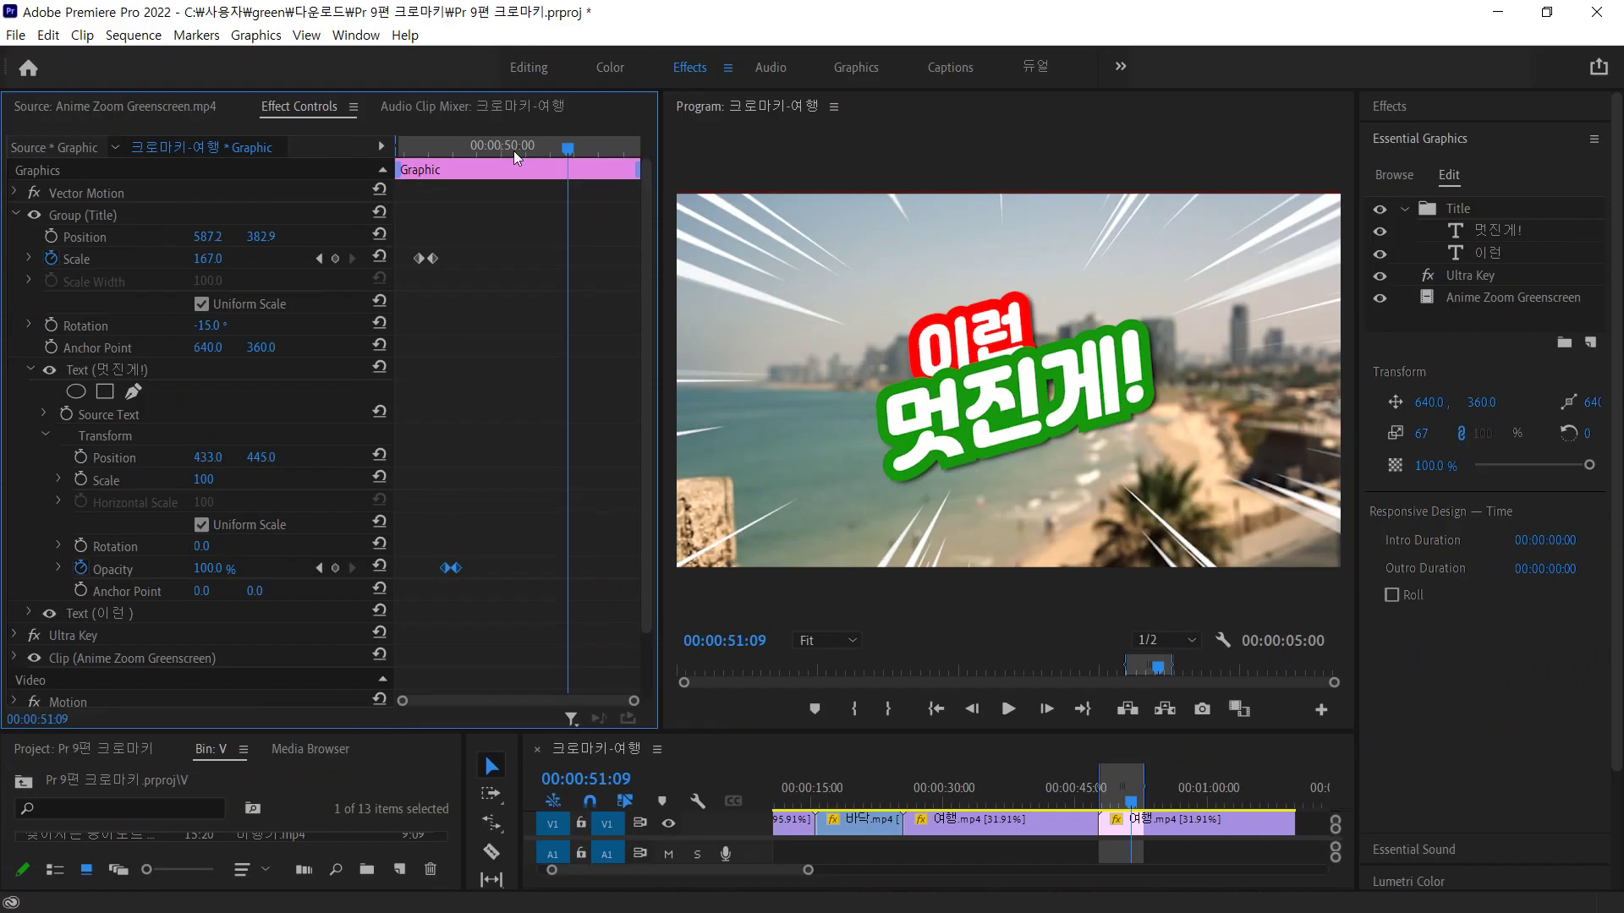
- Play the graphic from its start and step back through the 멋진게! text's two Opacity keyframes
key("Up")
key("space")
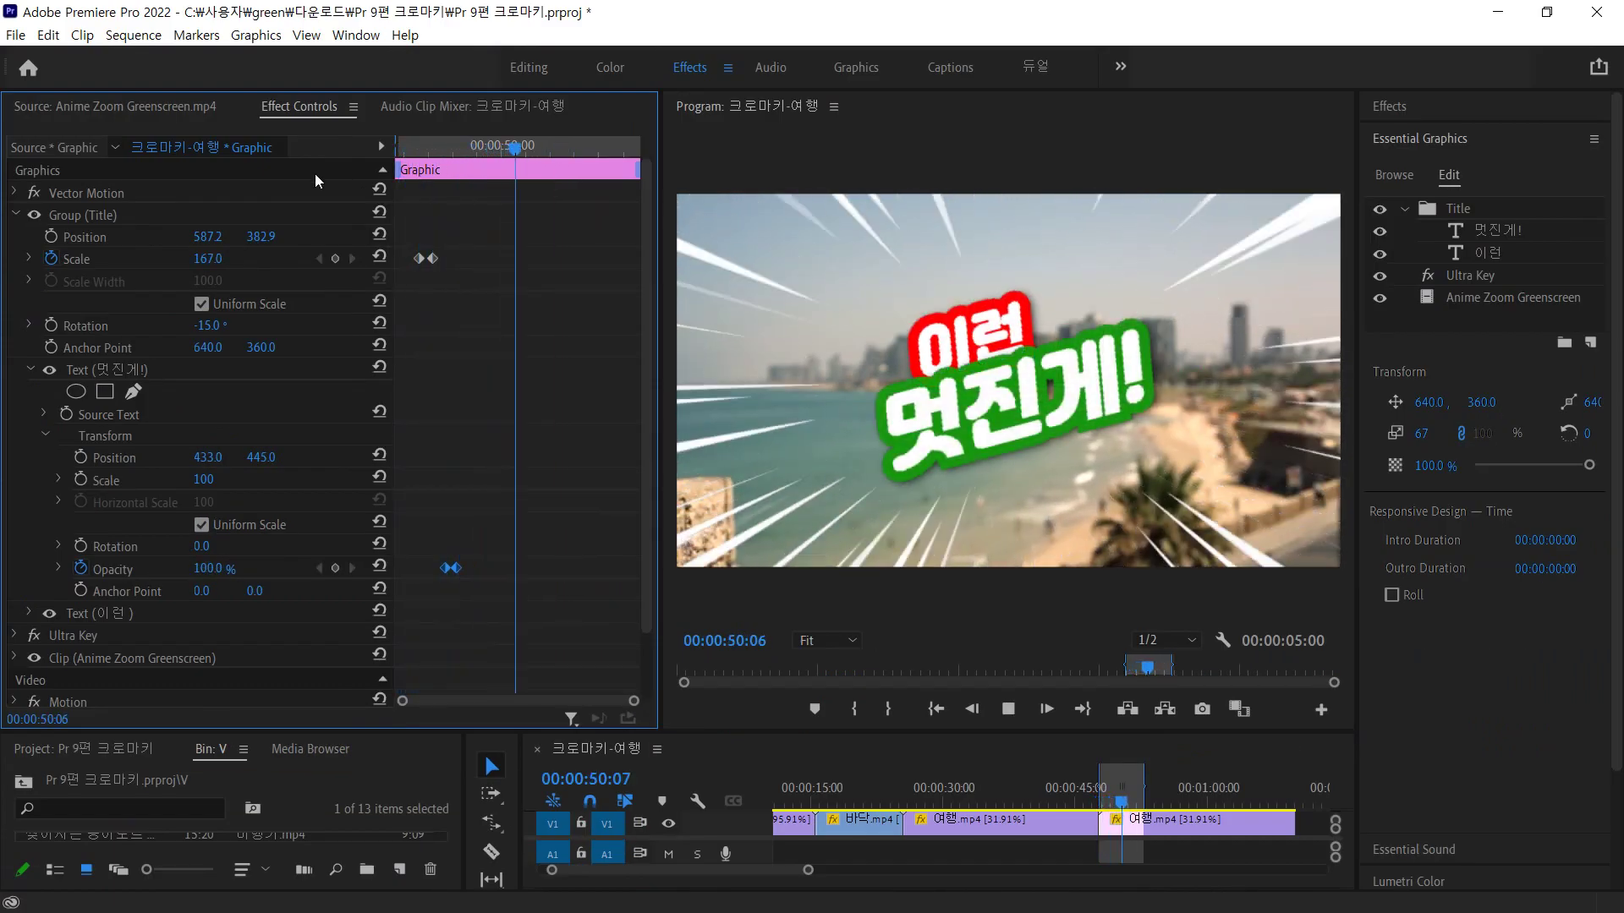
key("space")
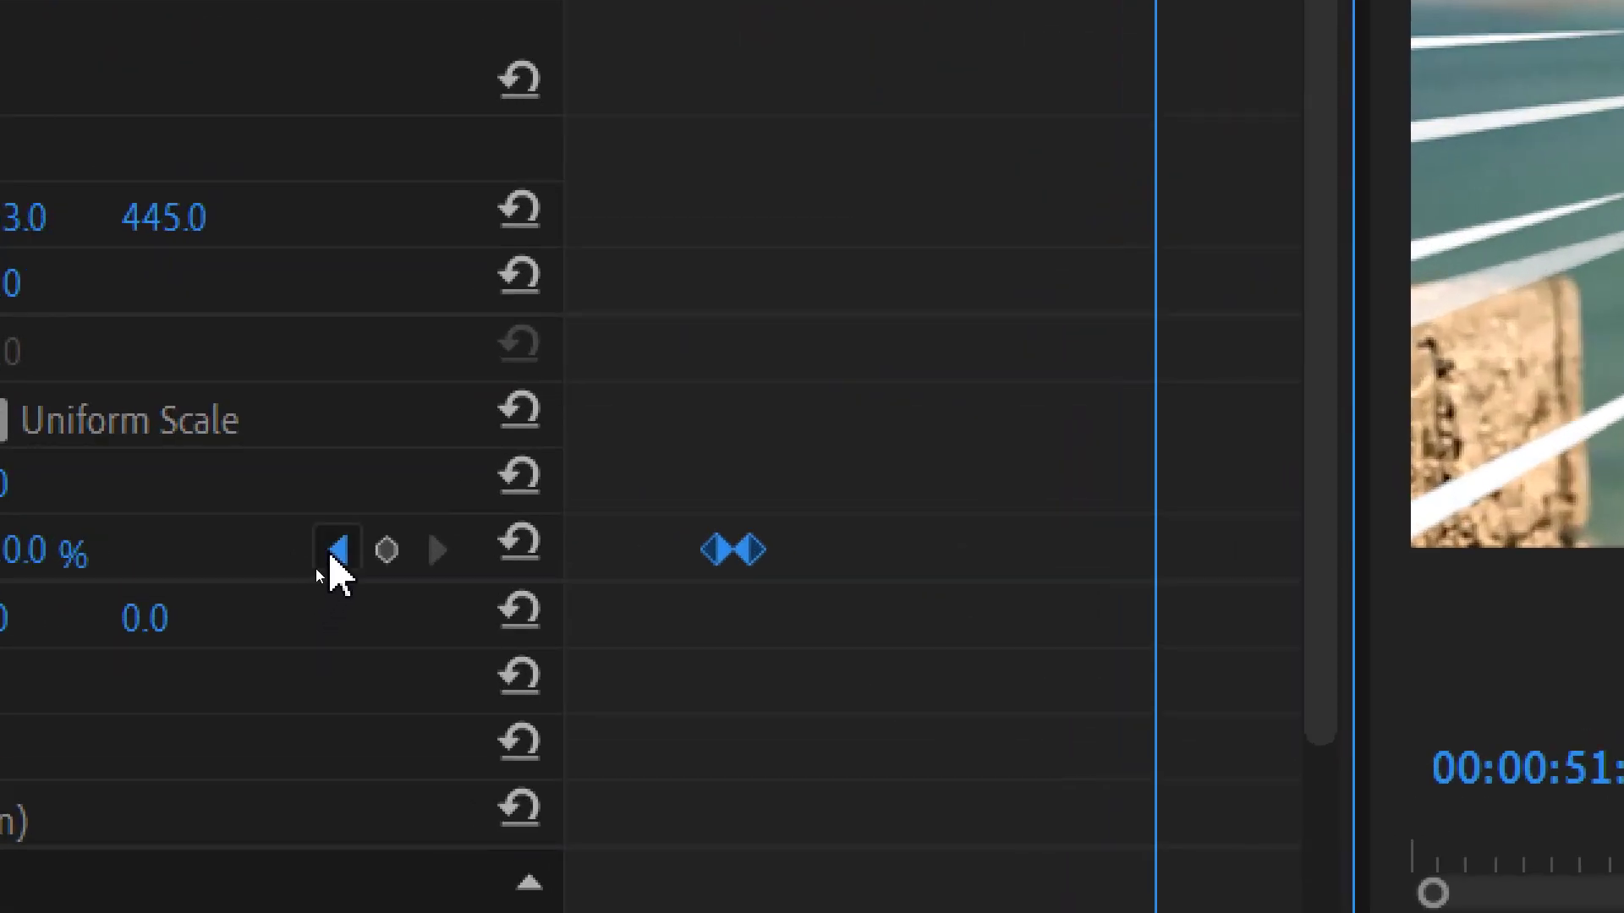
left_click(338, 551)
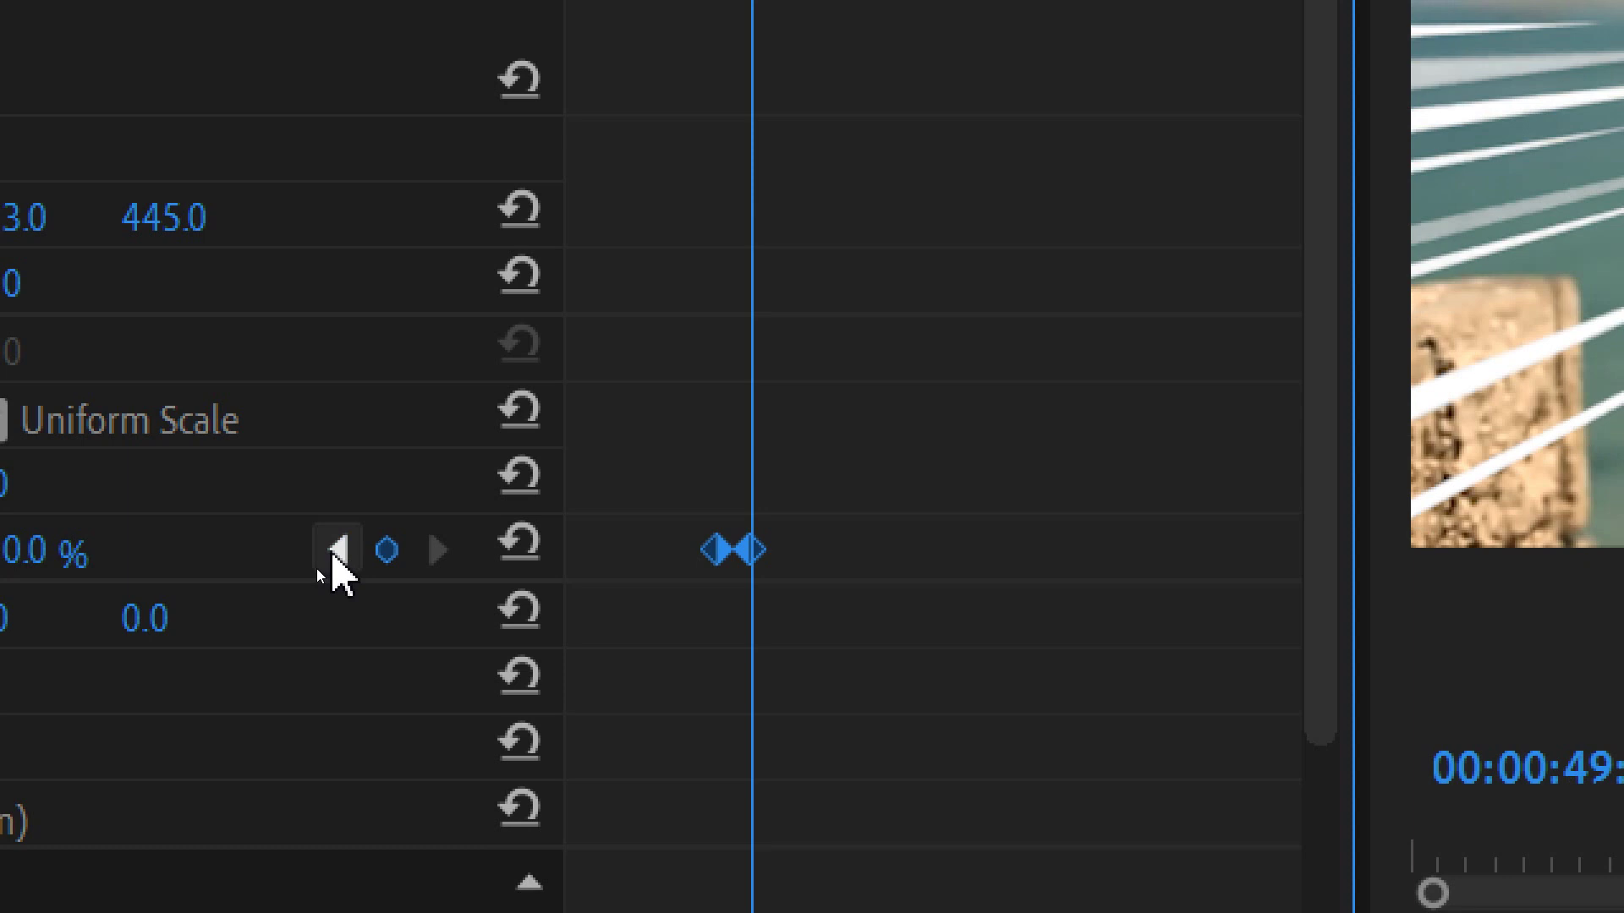
left_click(338, 552)
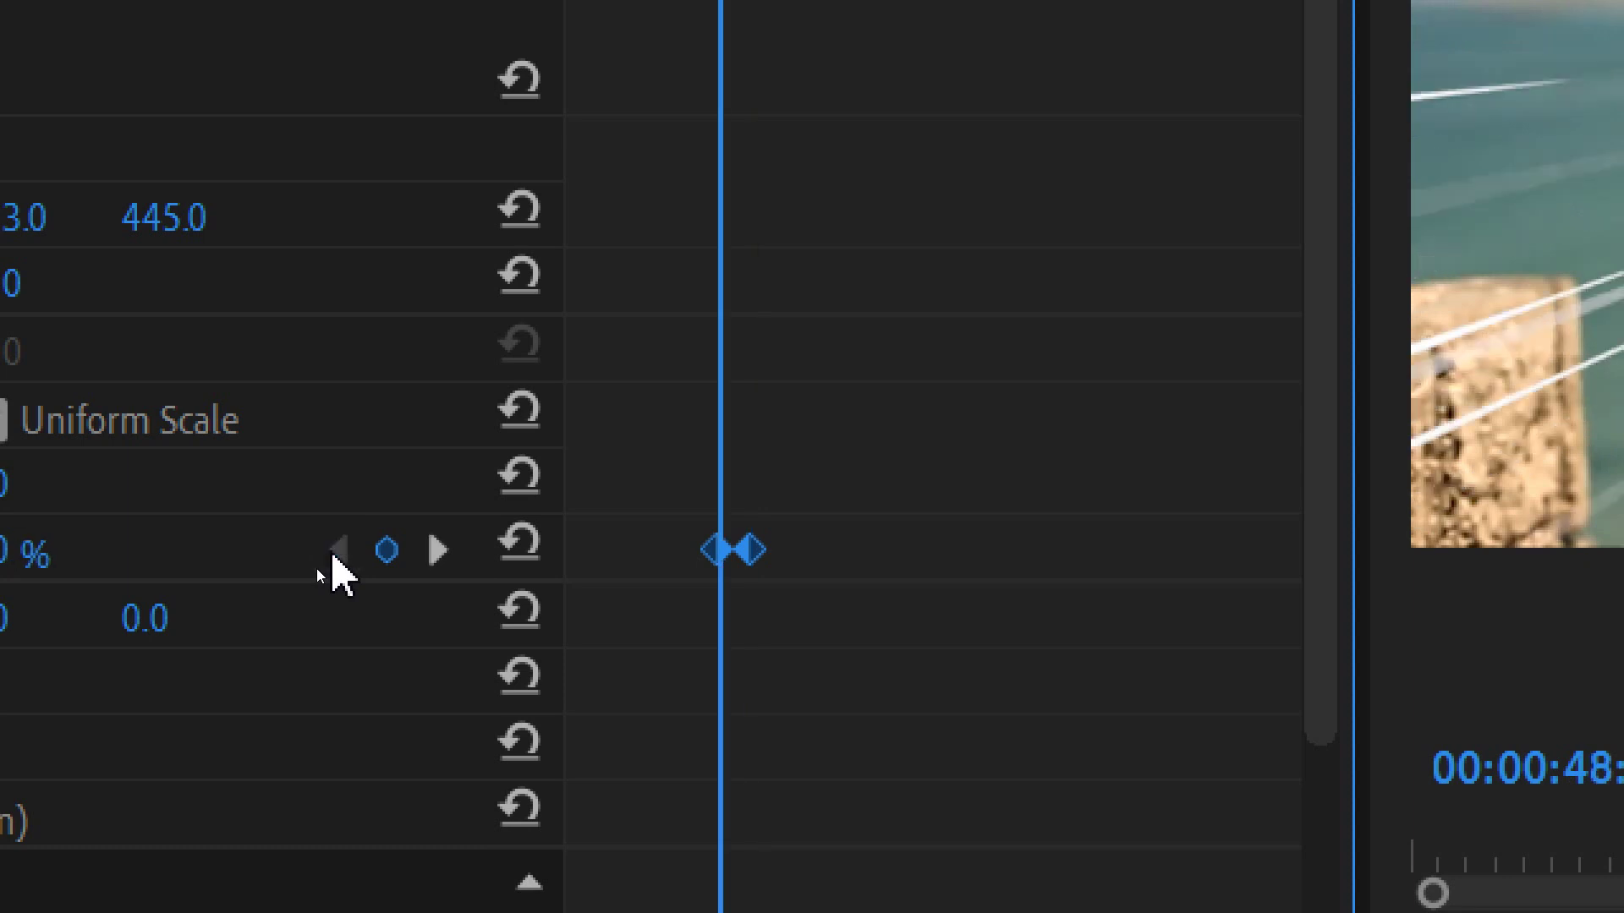
- Move only the 멋진게! text's first Opacity keyframe to 00:00:48:24, shortening the fade, and play back the result
left_click(789, 640)
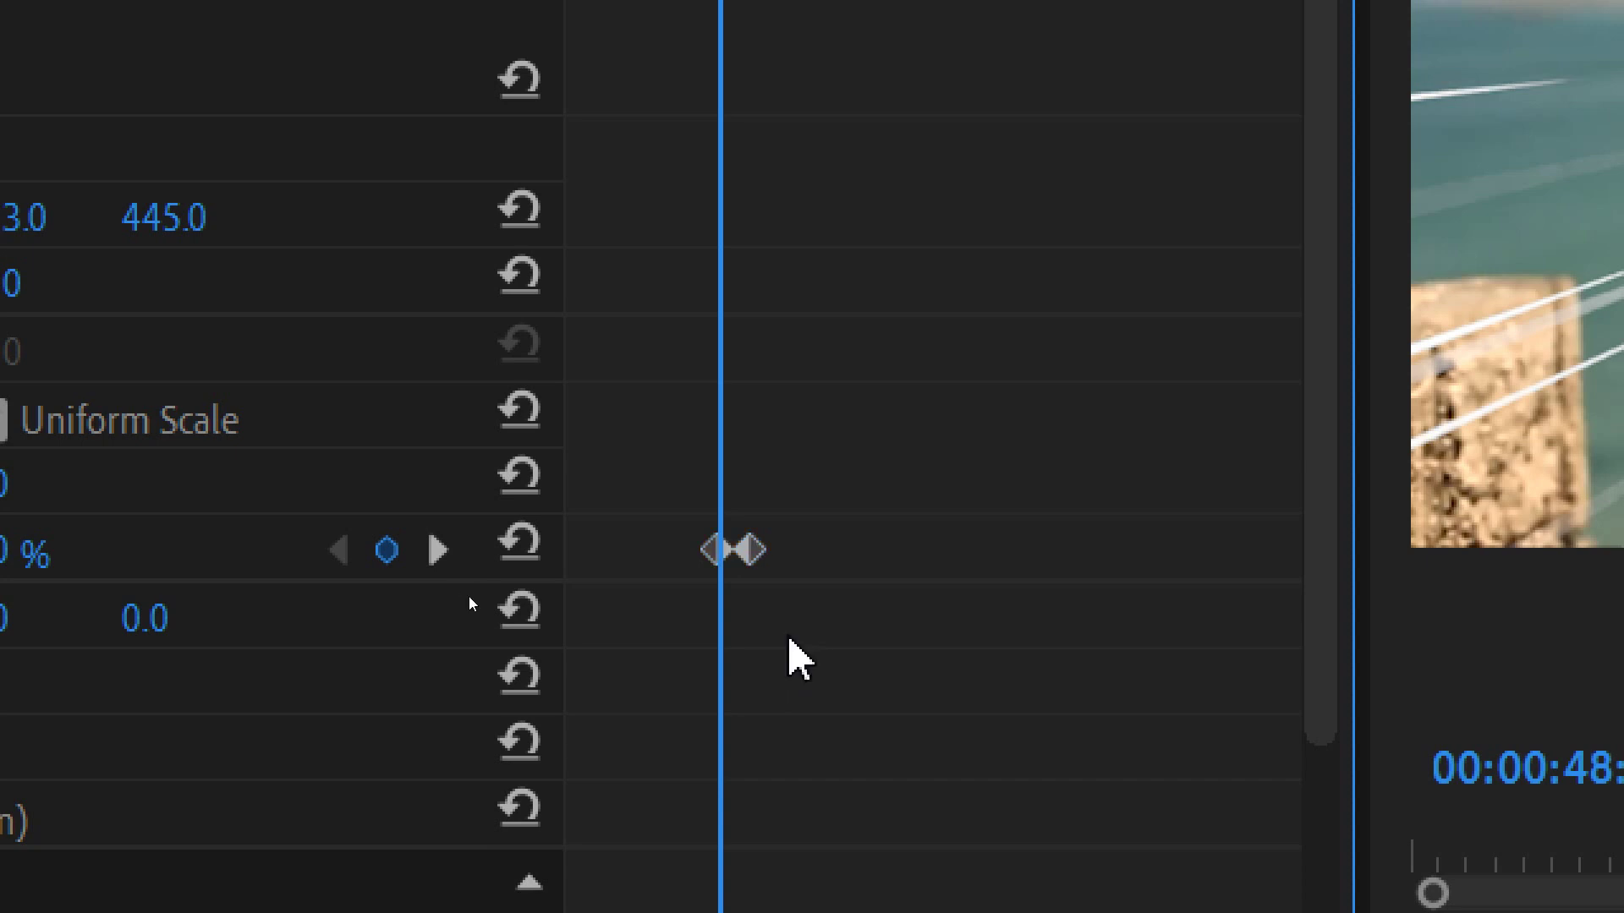
key("grave")
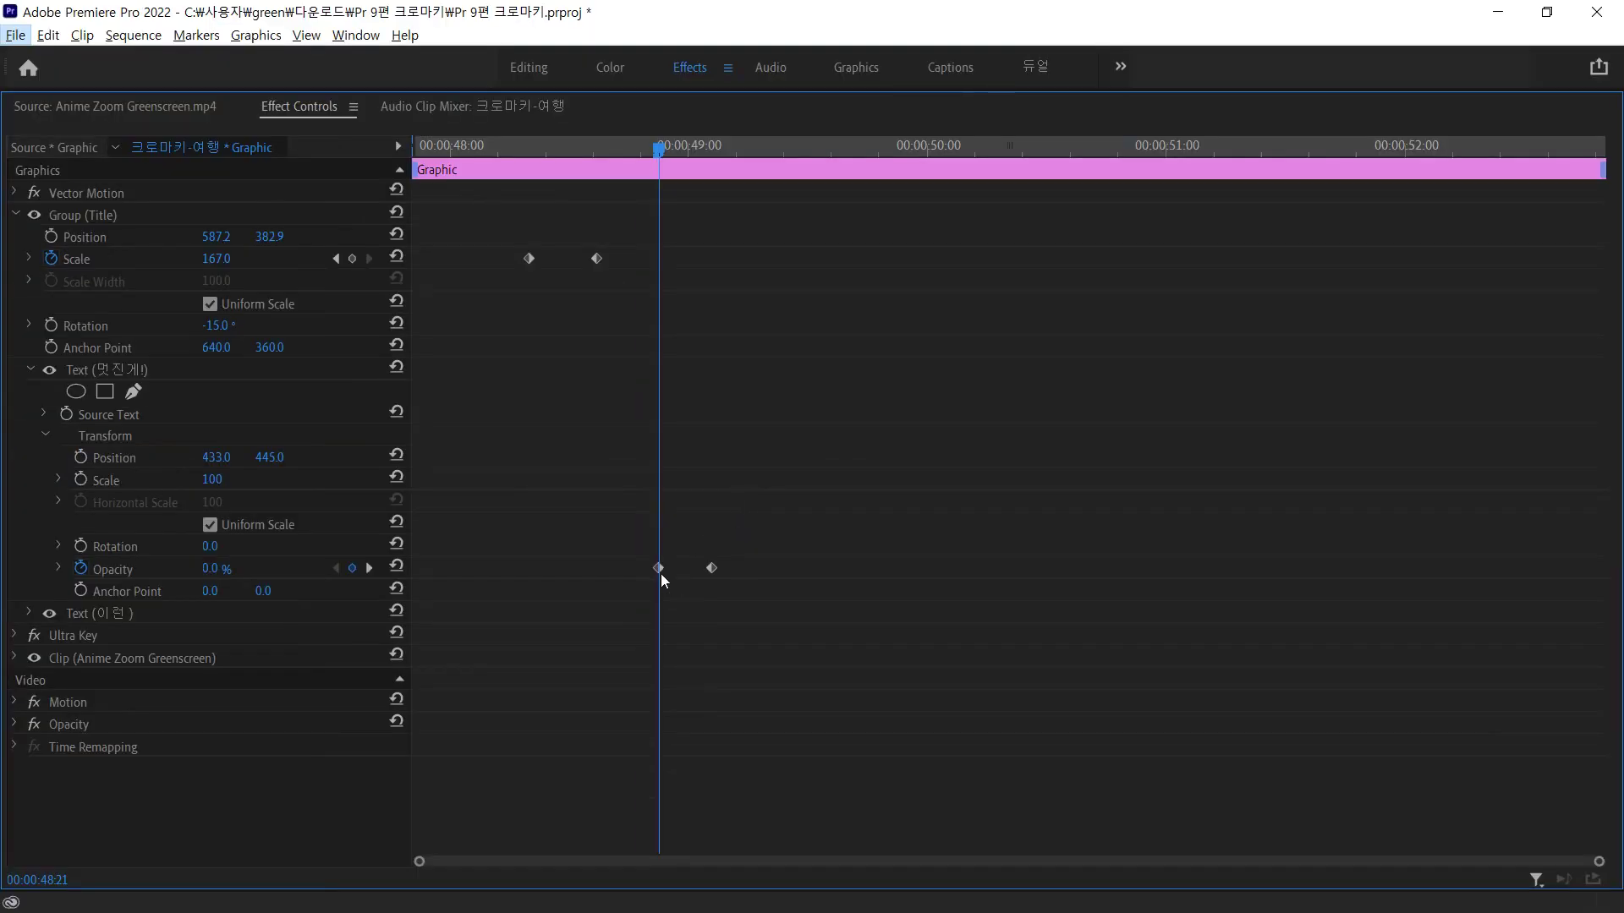
left_click_drag(658, 570, 668, 570)
left_click_drag(679, 578, 686, 578)
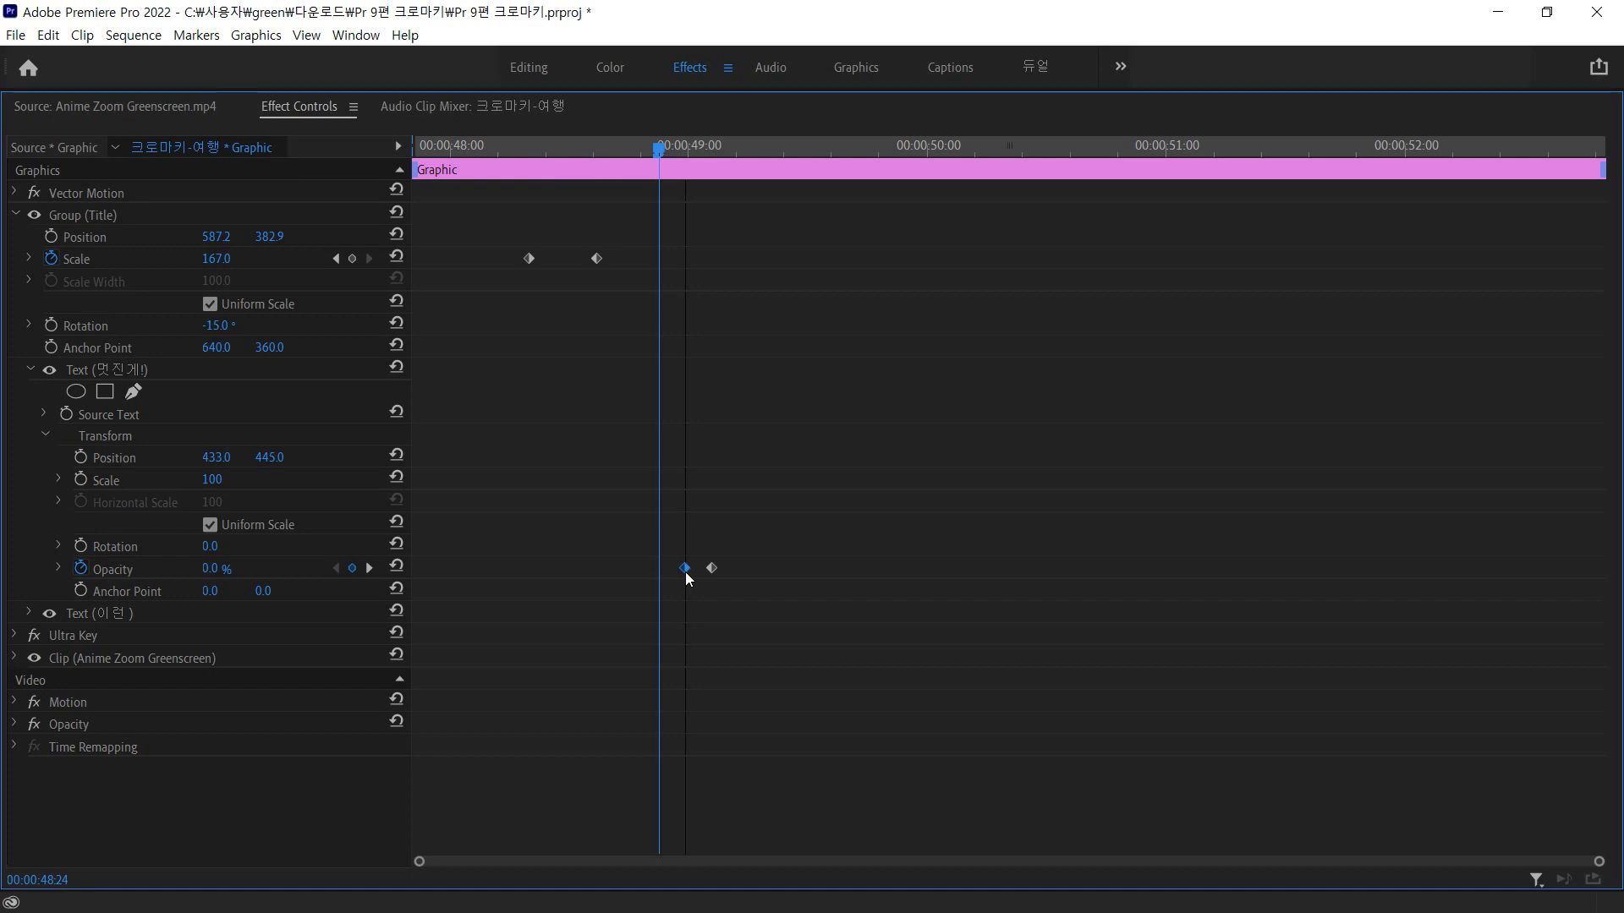
left_click_drag(687, 578, 689, 579)
left_click(735, 501)
key("grave")
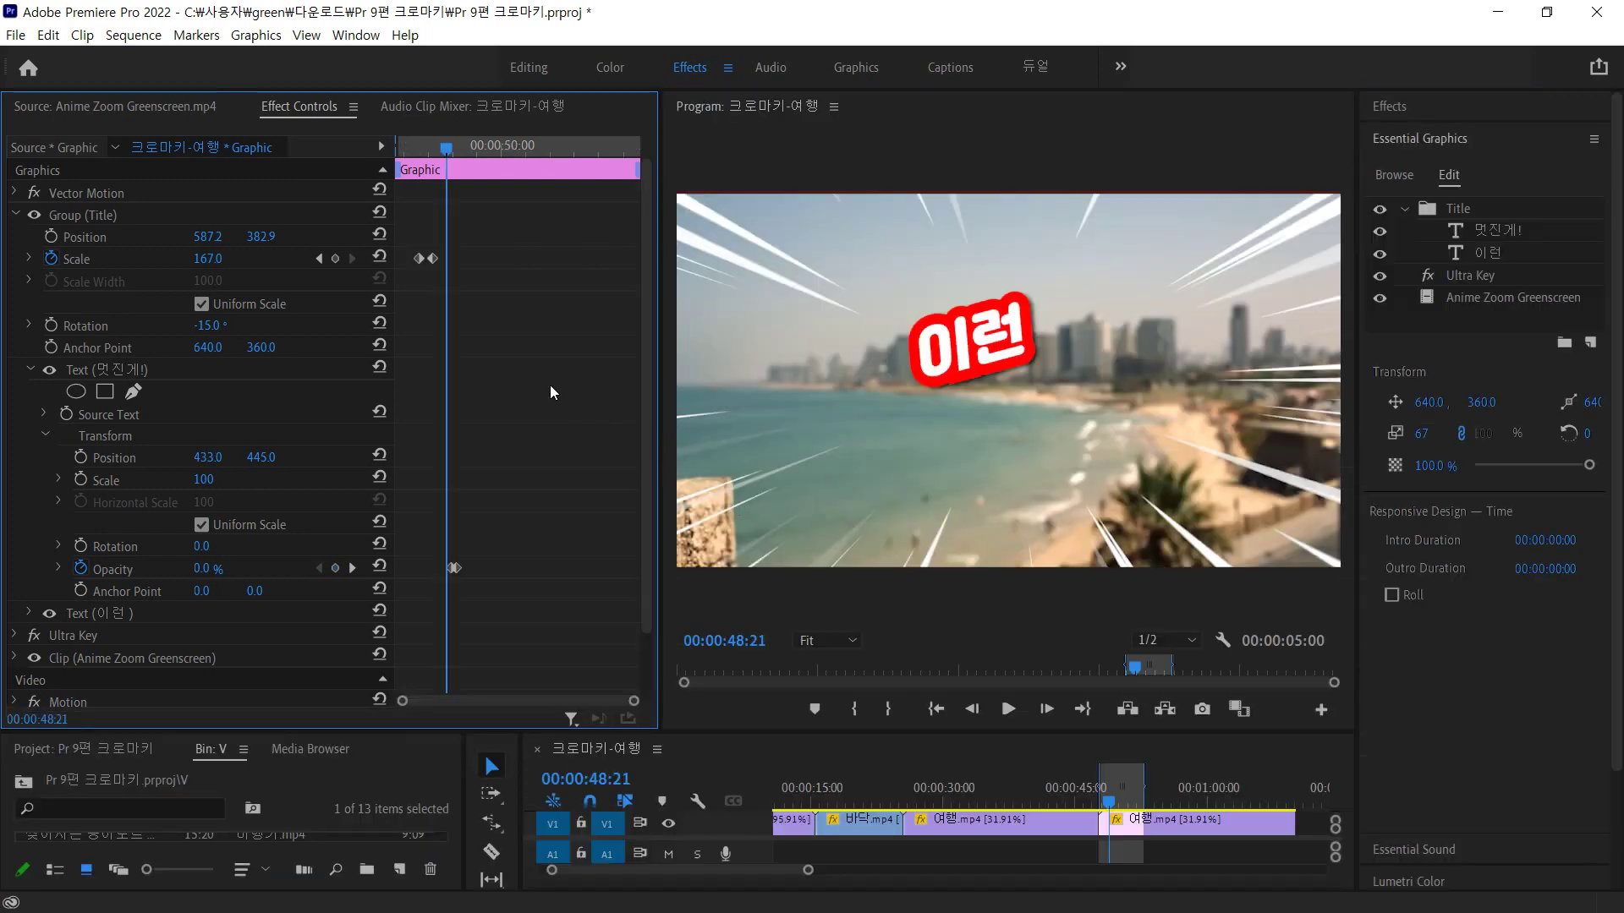
key("space")
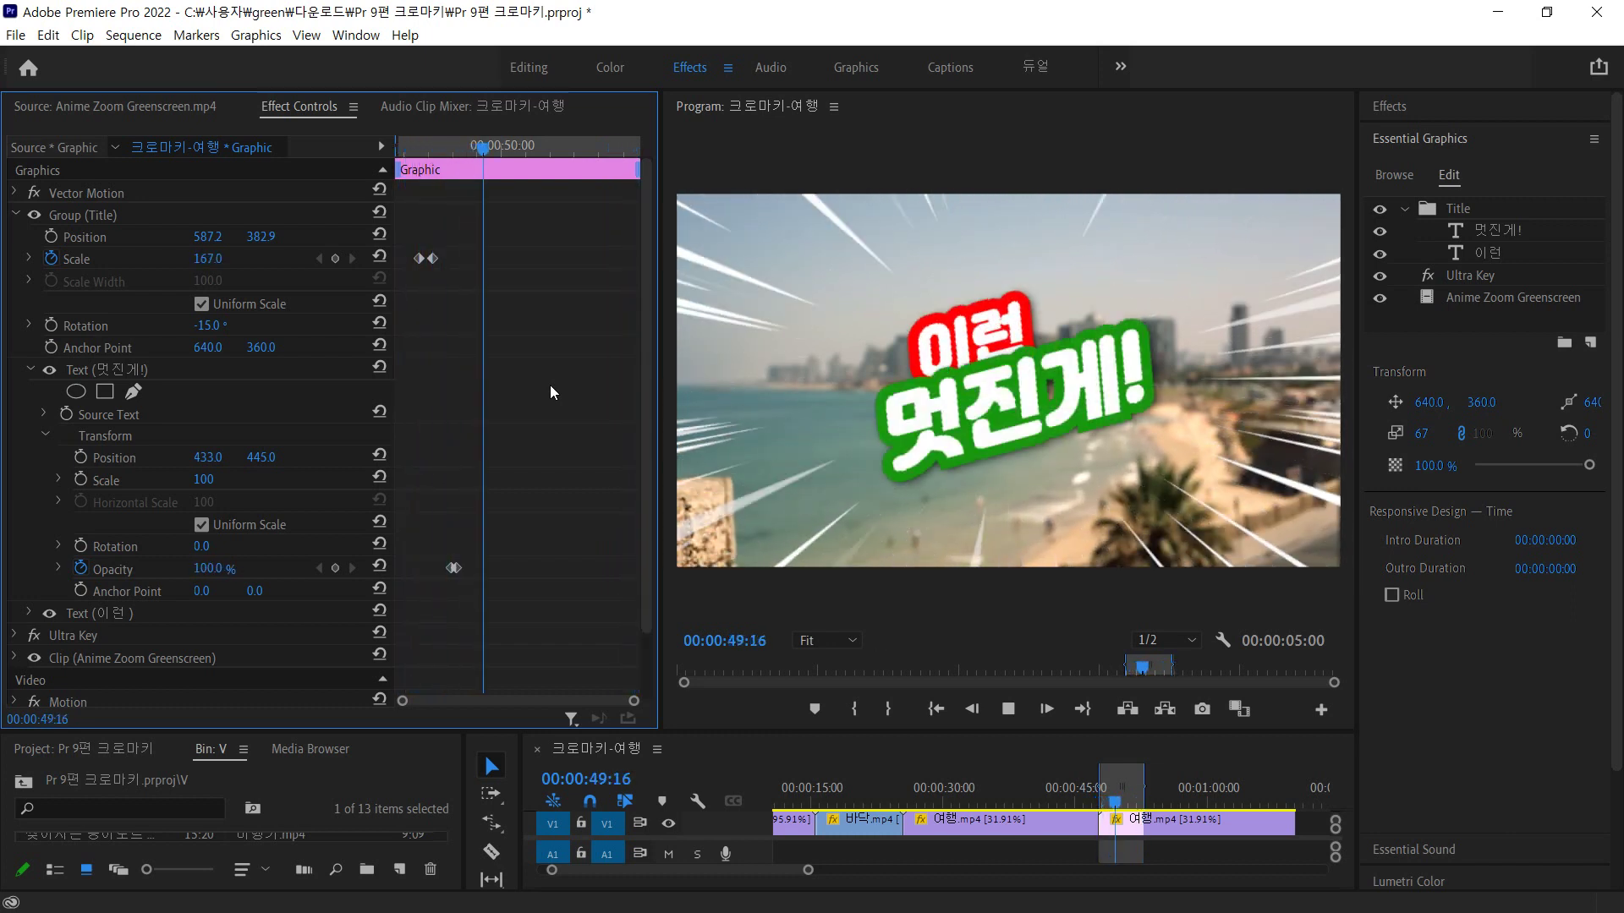
key("space")
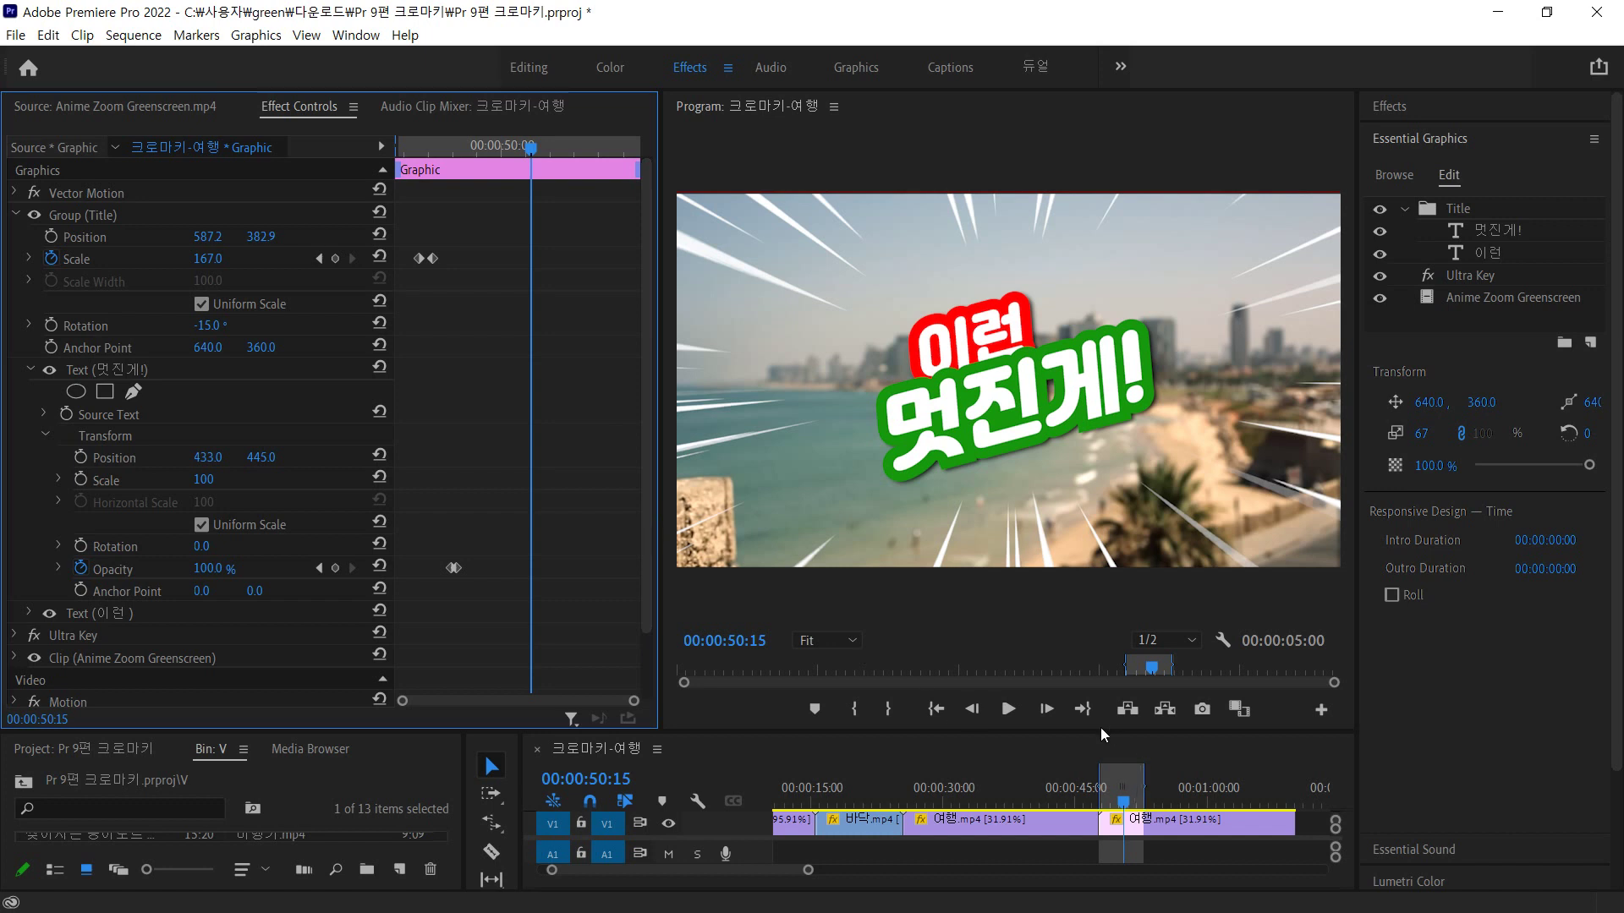
- Duplicate the title graphic on V2 directly after the original, and reselect the original graphic
left_click_drag(1103, 732, 1066, 478)
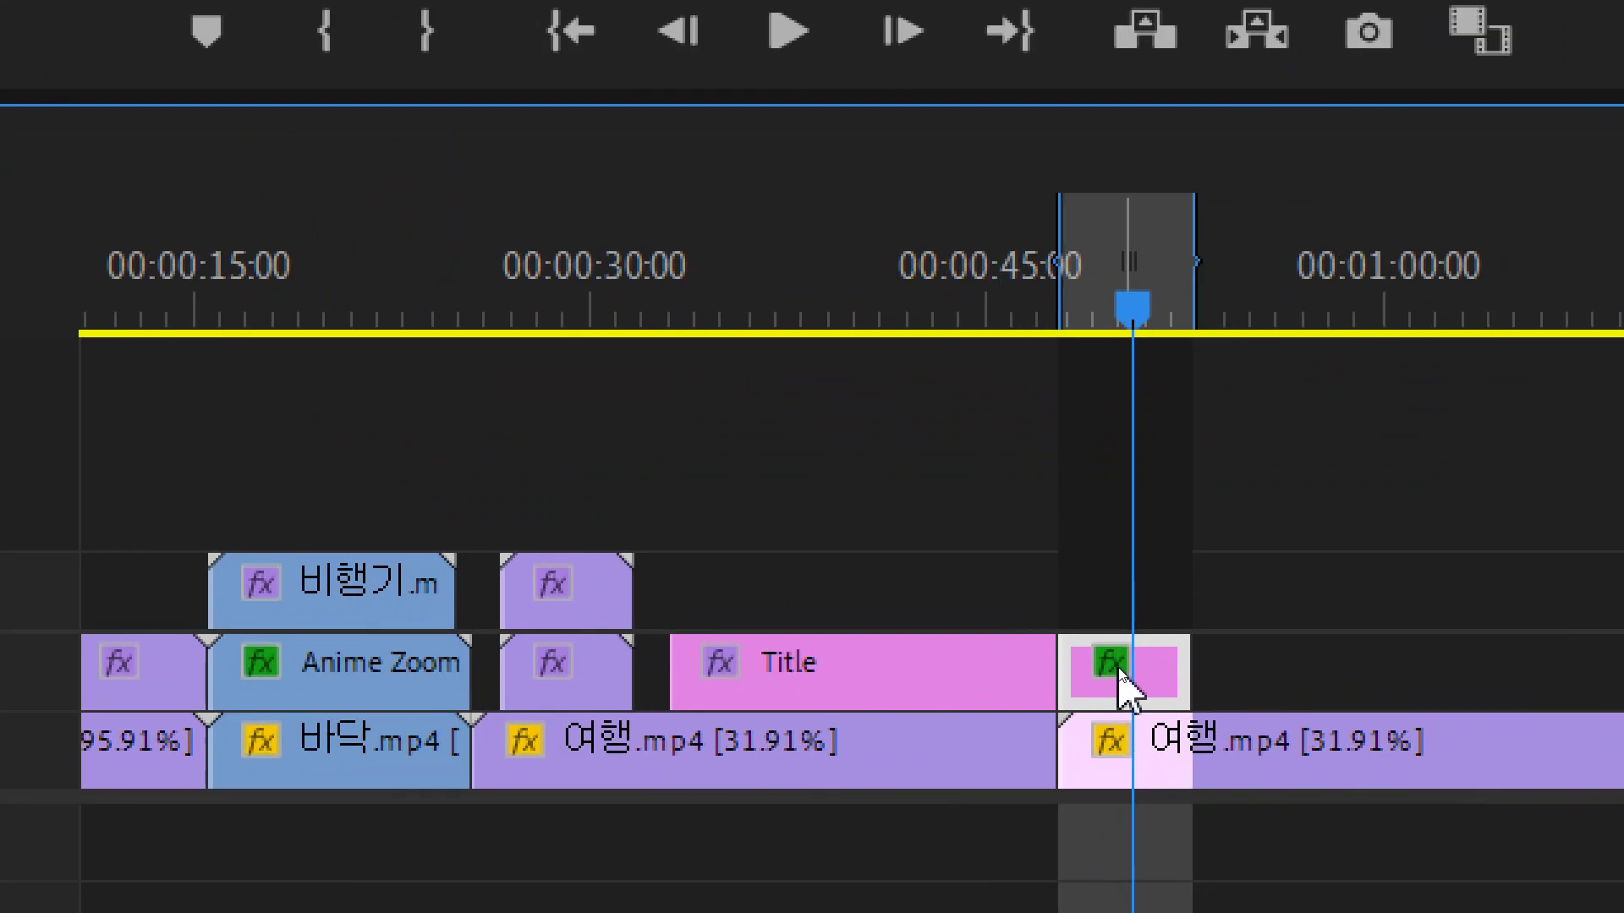
left_click_drag(1121, 672, 1268, 674)
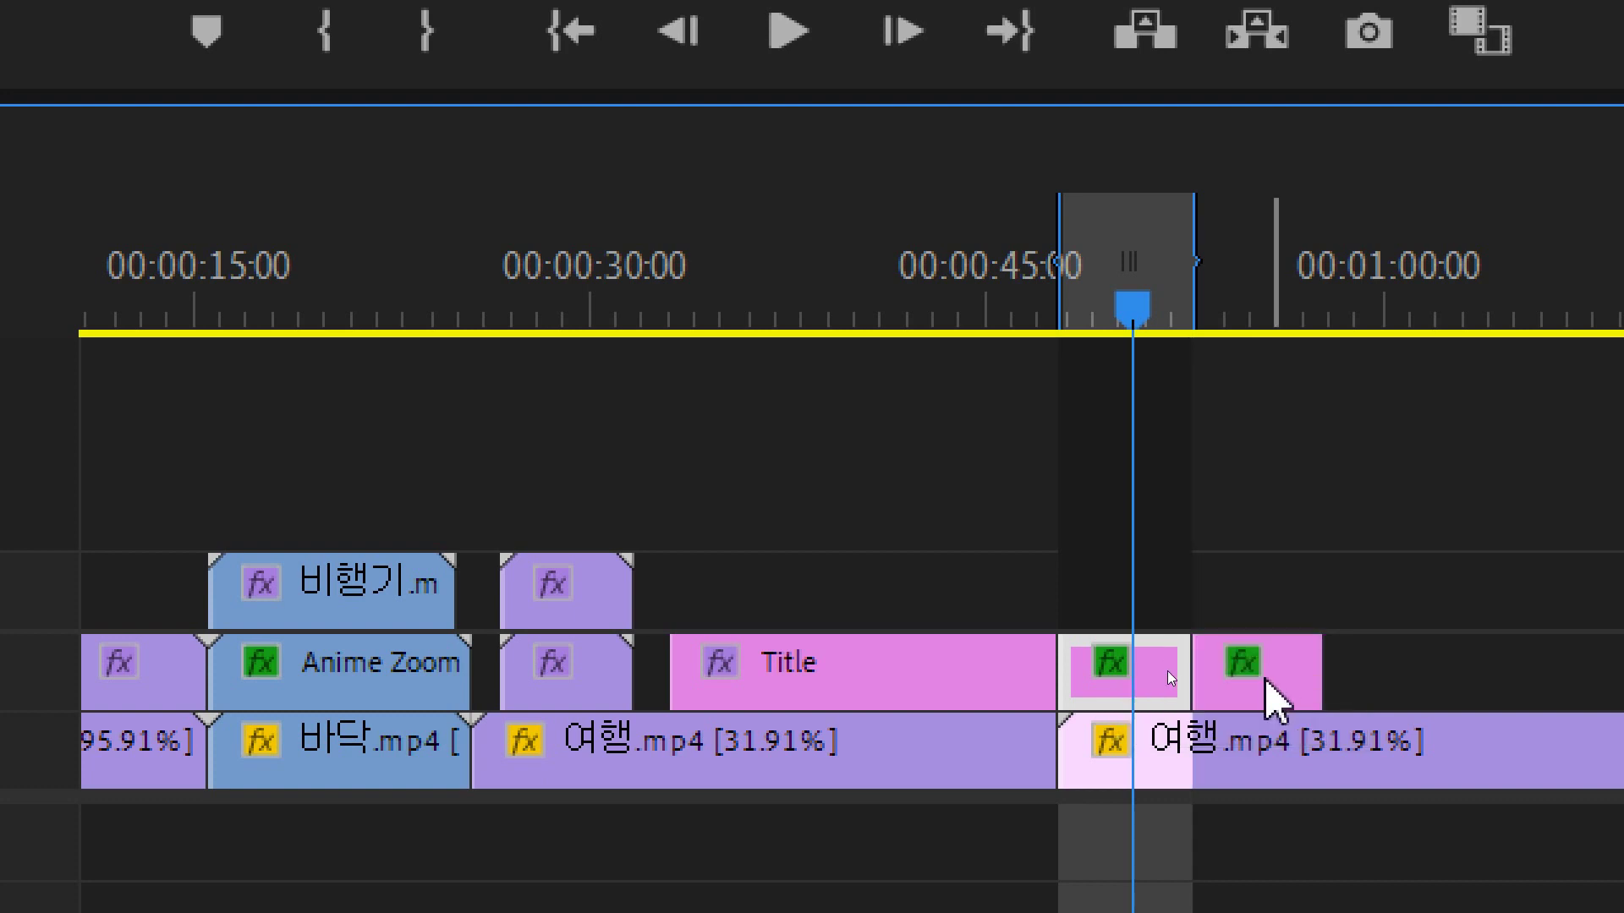
left_click(1275, 677)
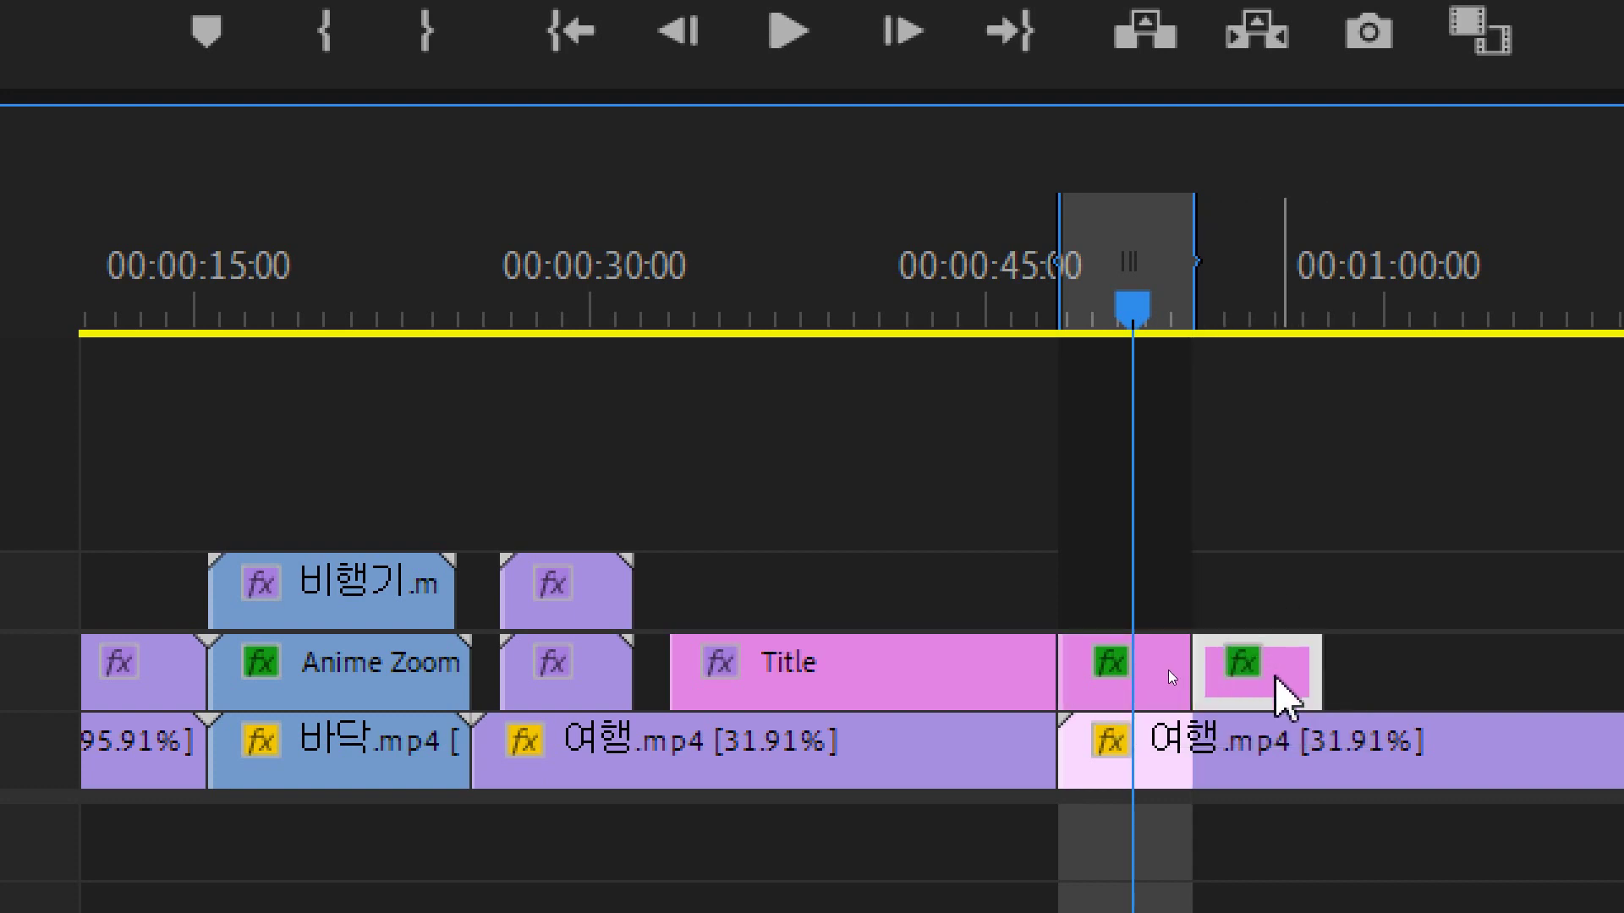
left_click(1141, 674)
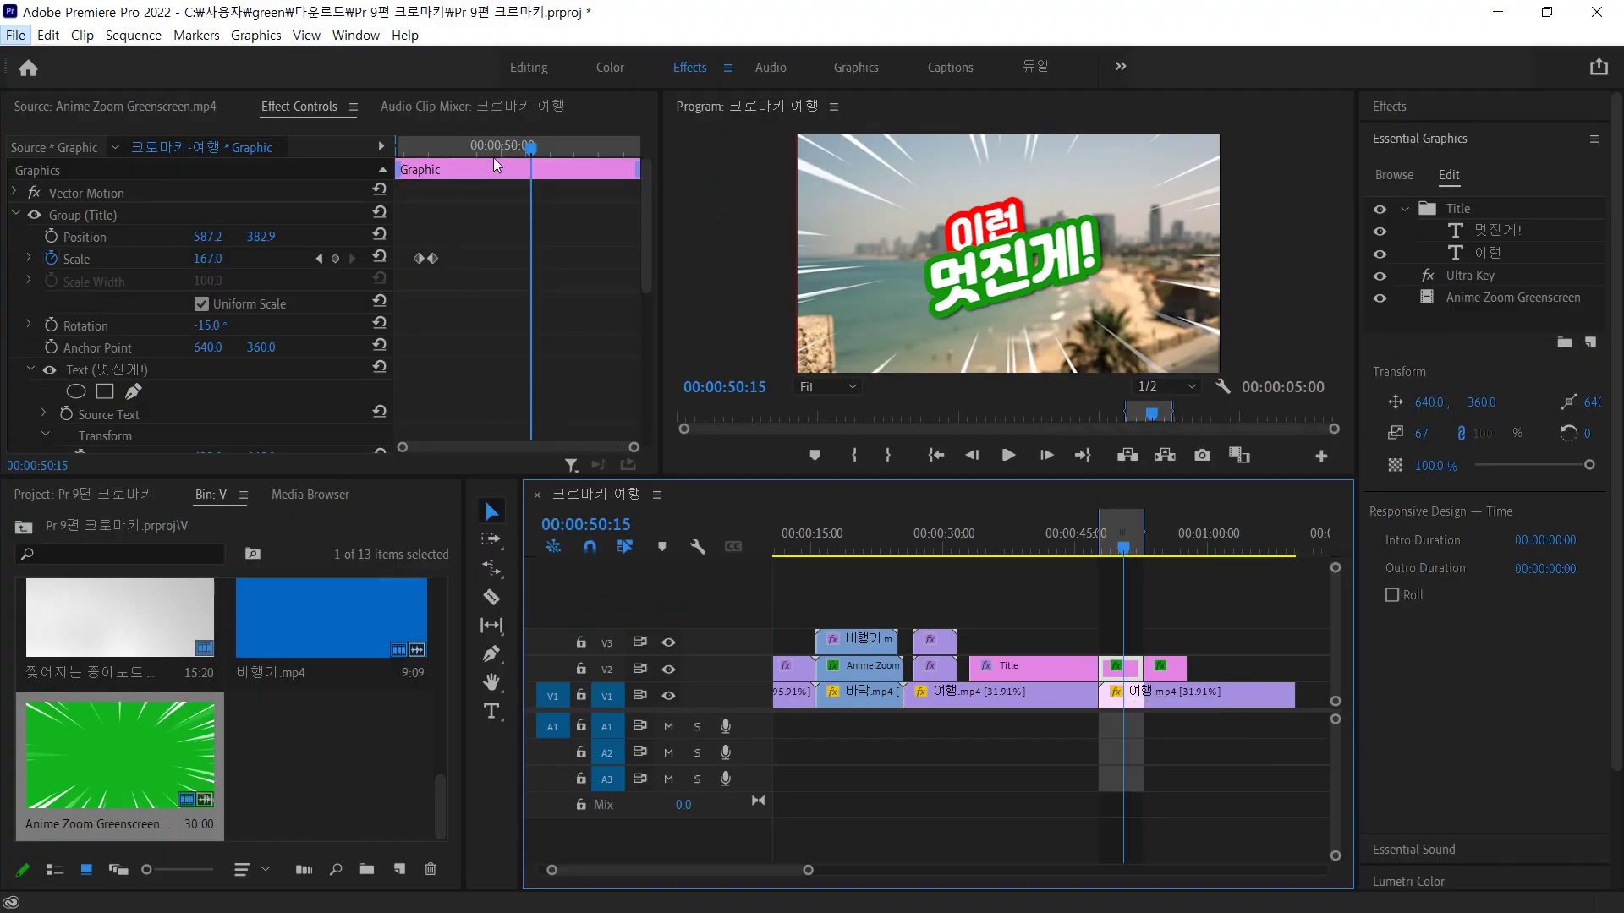
- Move the playhead to 00:00:49:05, save the project, and enlarge the Effect Controls panel
left_click_drag(530, 151, 462, 160)
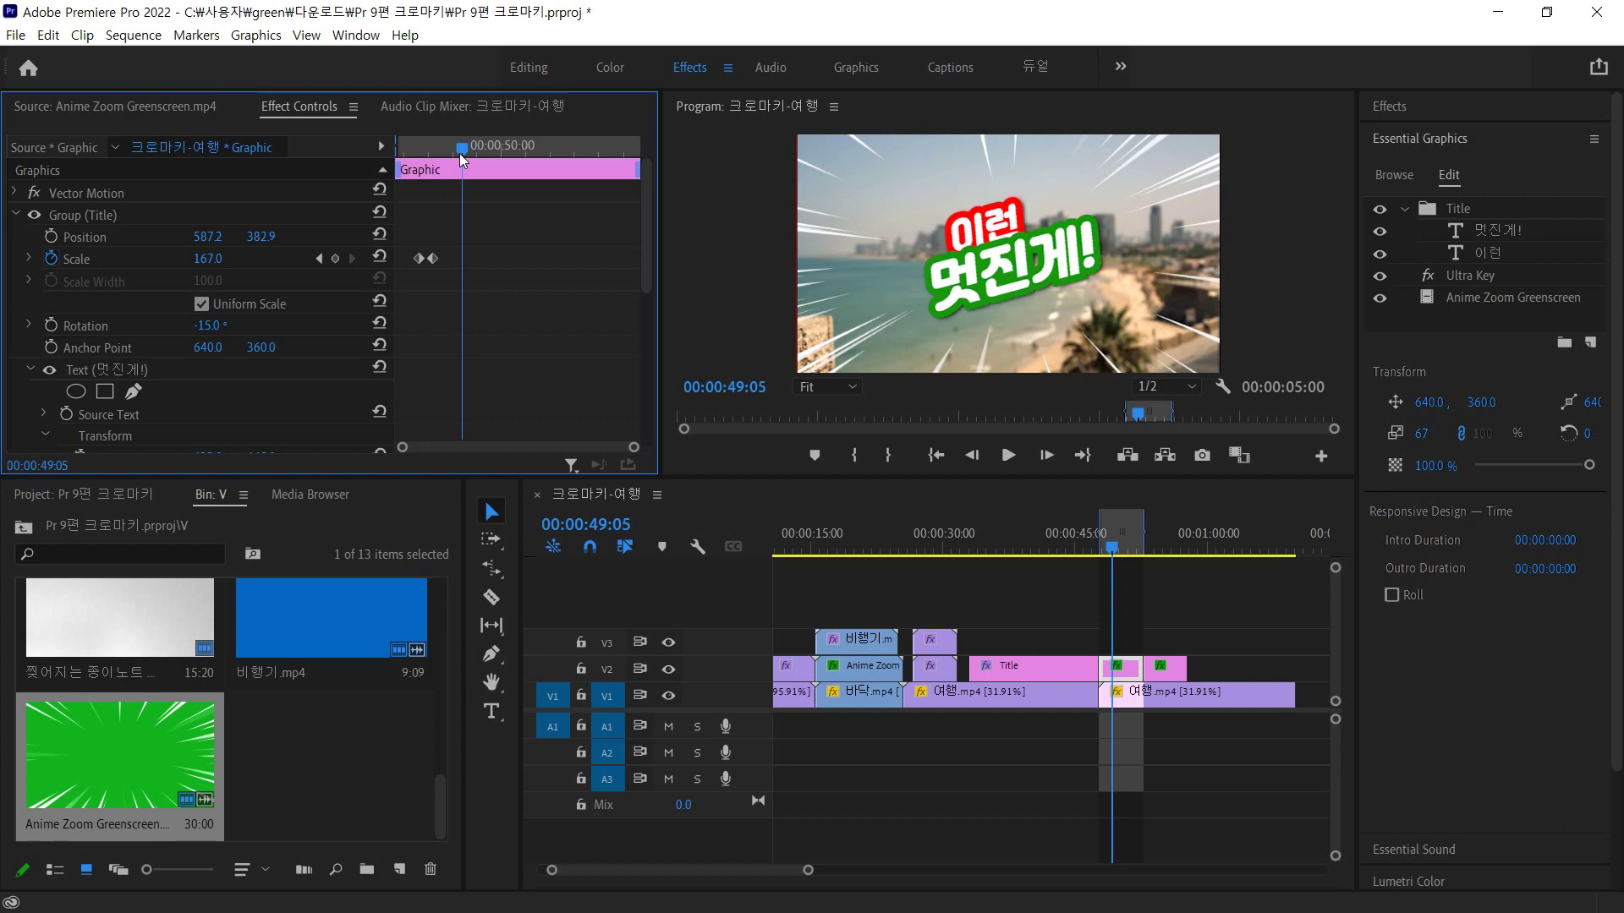
key("ctrl+s")
left_click_drag(732, 481, 698, 679)
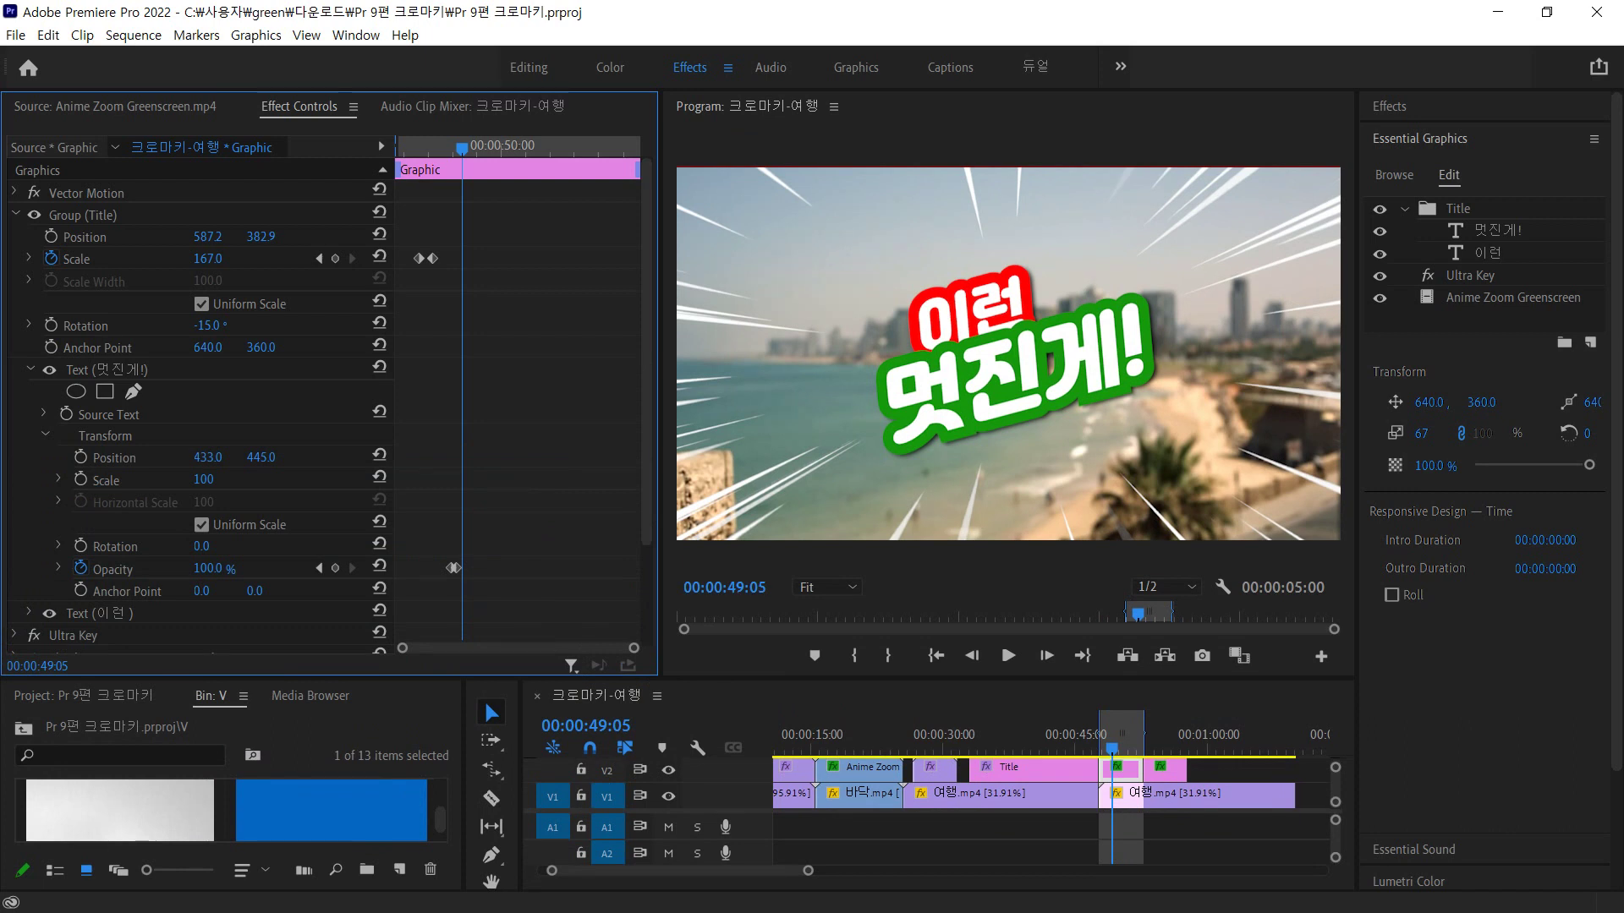
key("ctrl+s")
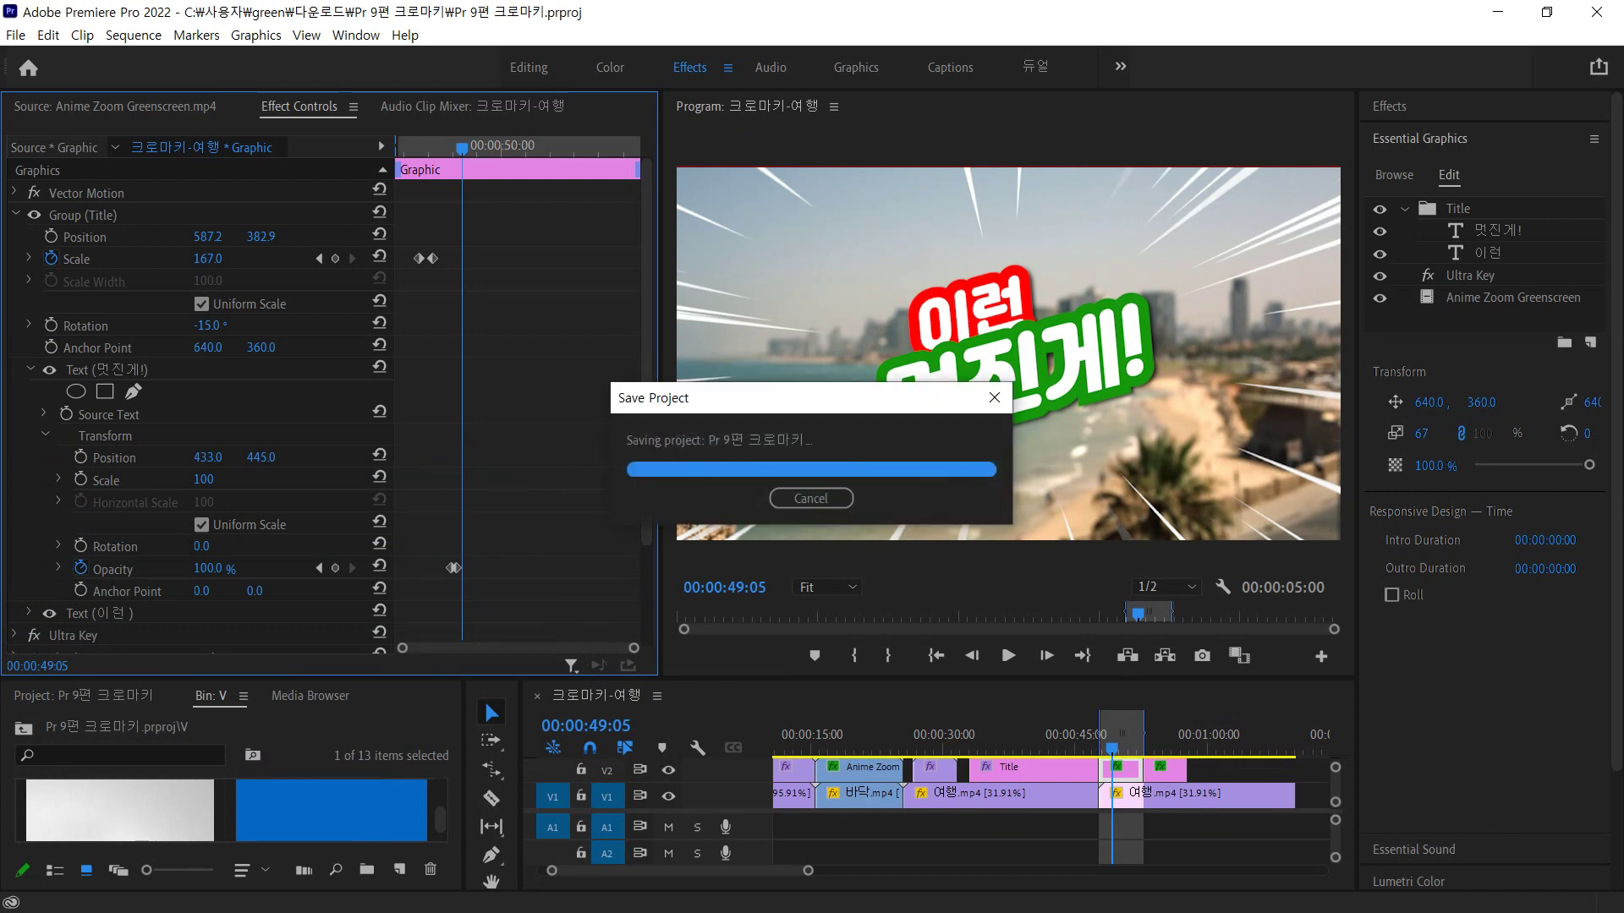
- Add a Scale keyframe at 100 to the 멋진게! text at its second Opacity keyframe
key("Left")
key("Left")
key("Left")
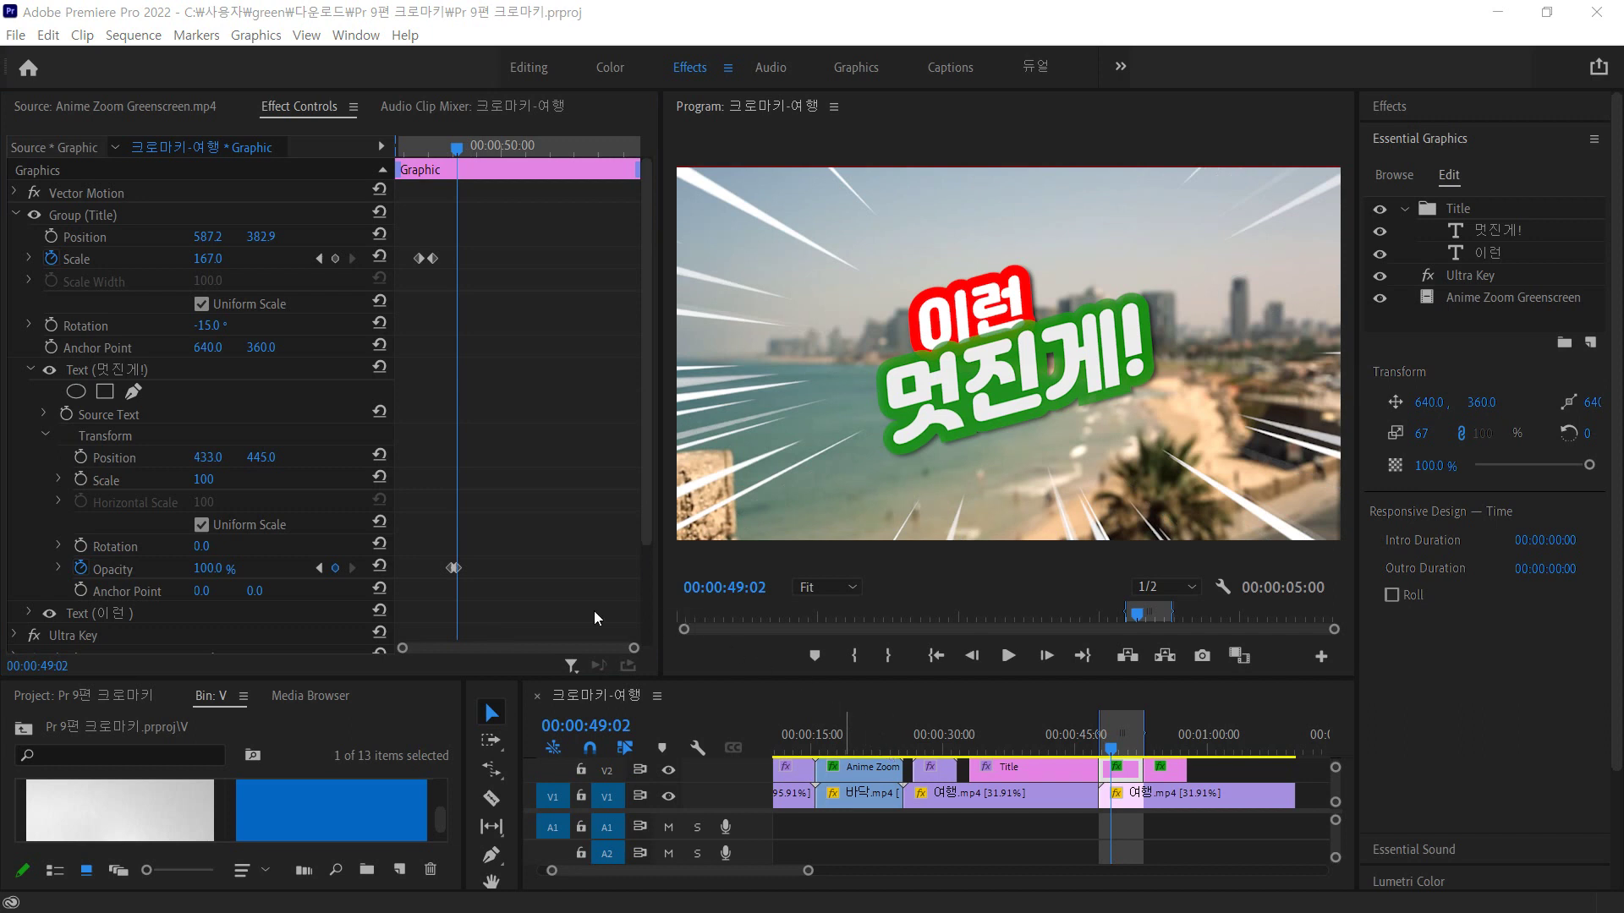
mouse_move(457, 149)
left_mouse_down()
mouse_move(395, 163)
mouse_move(464, 161)
left_mouse_up()
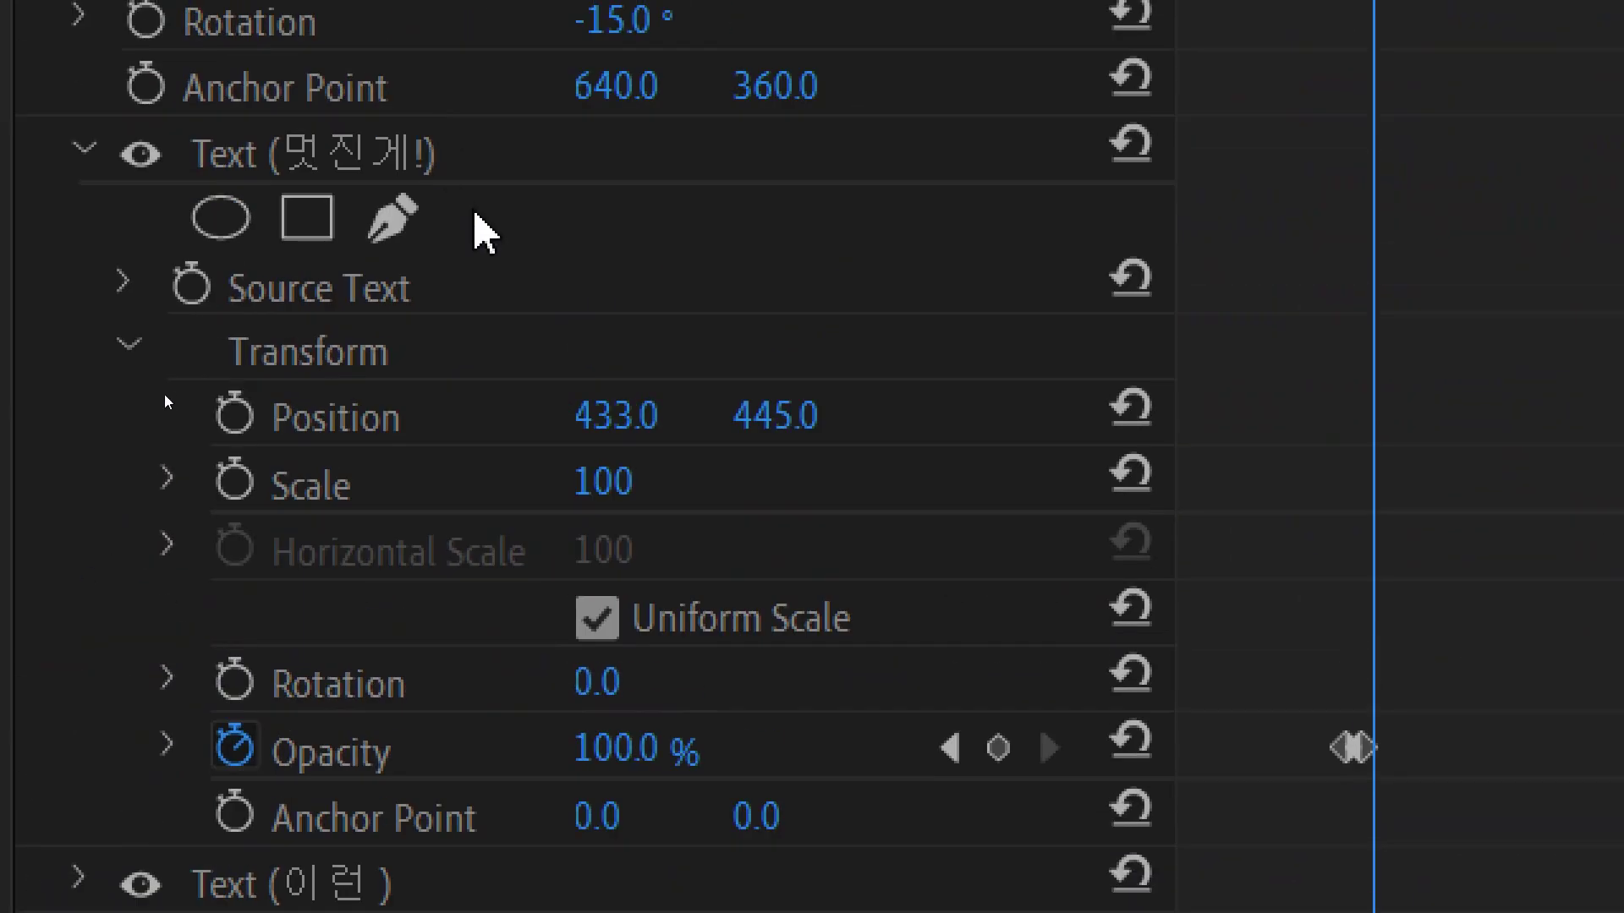
left_click(948, 747)
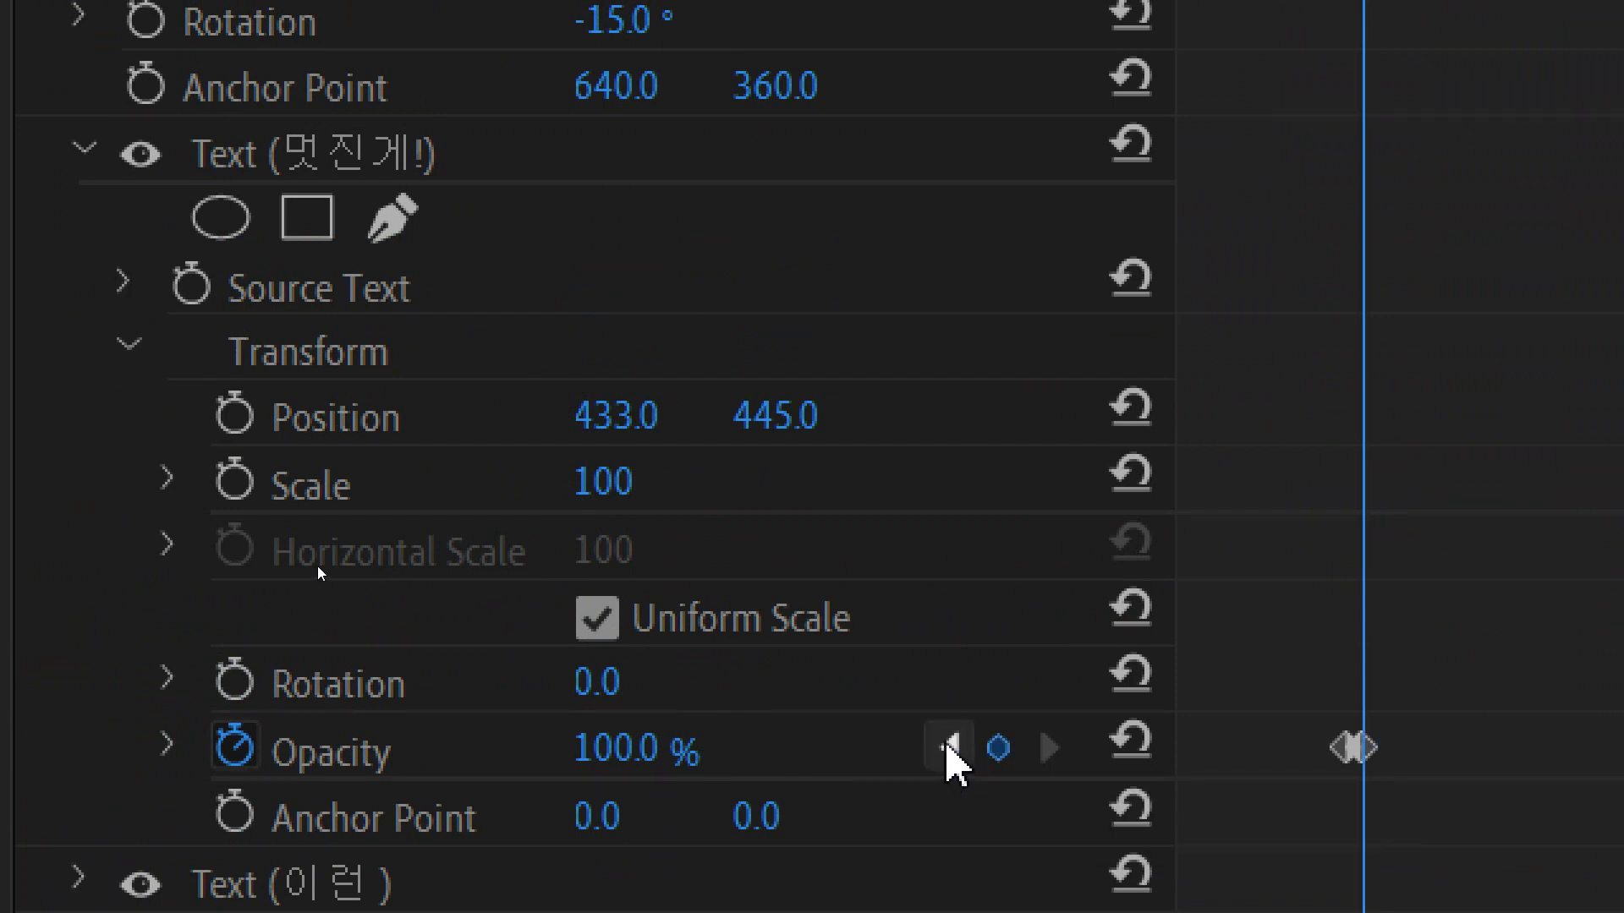
left_click(948, 748)
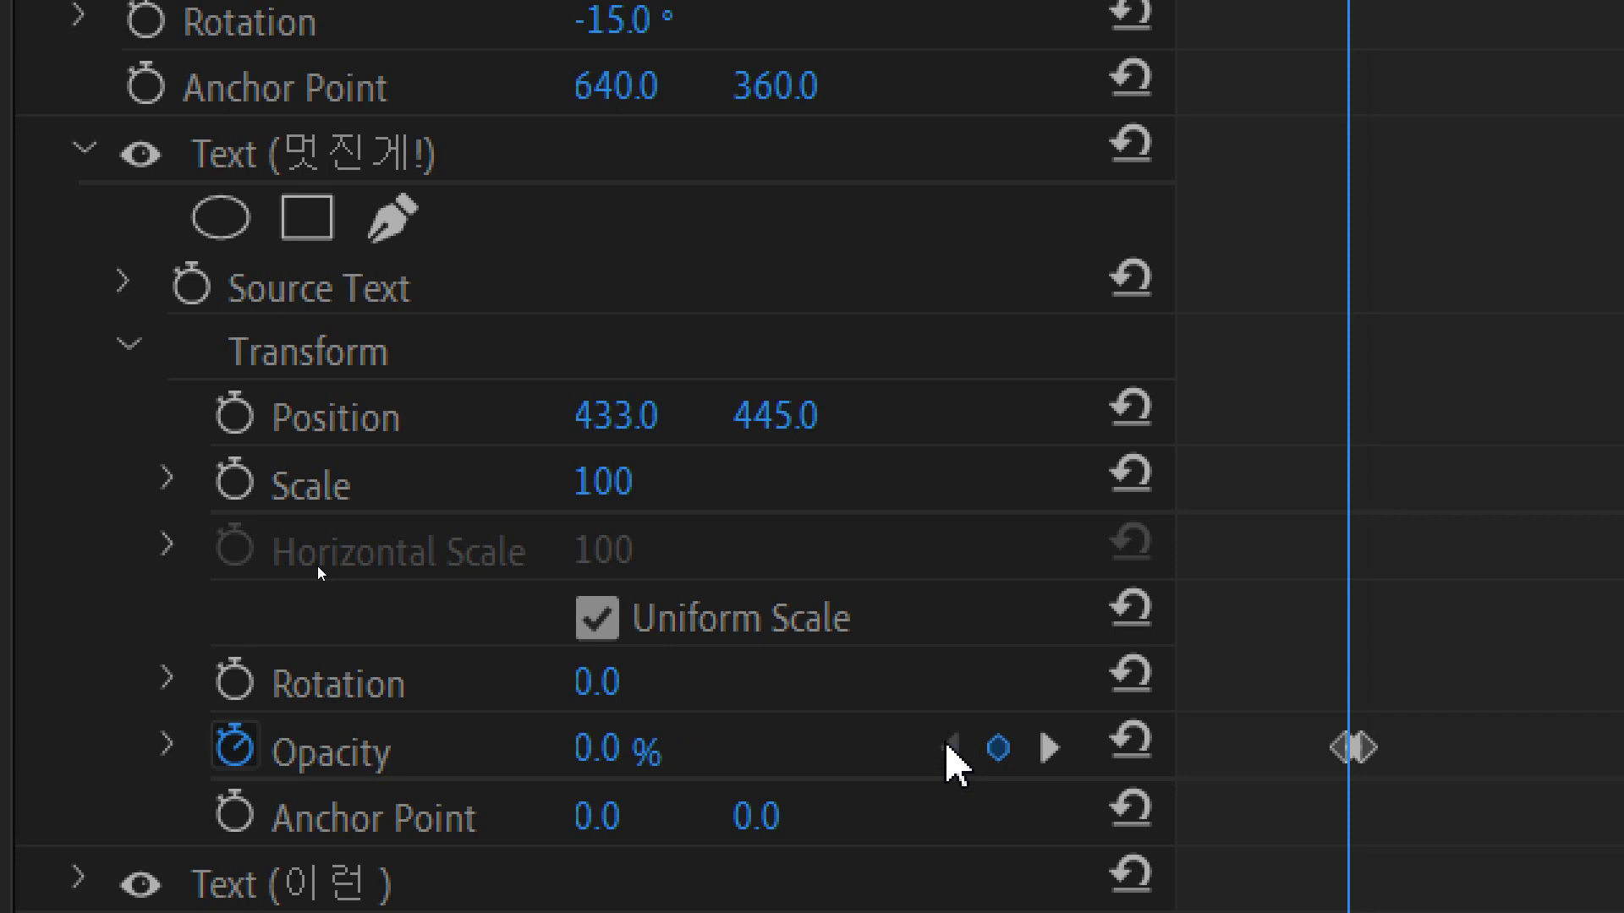
left_click(1050, 747)
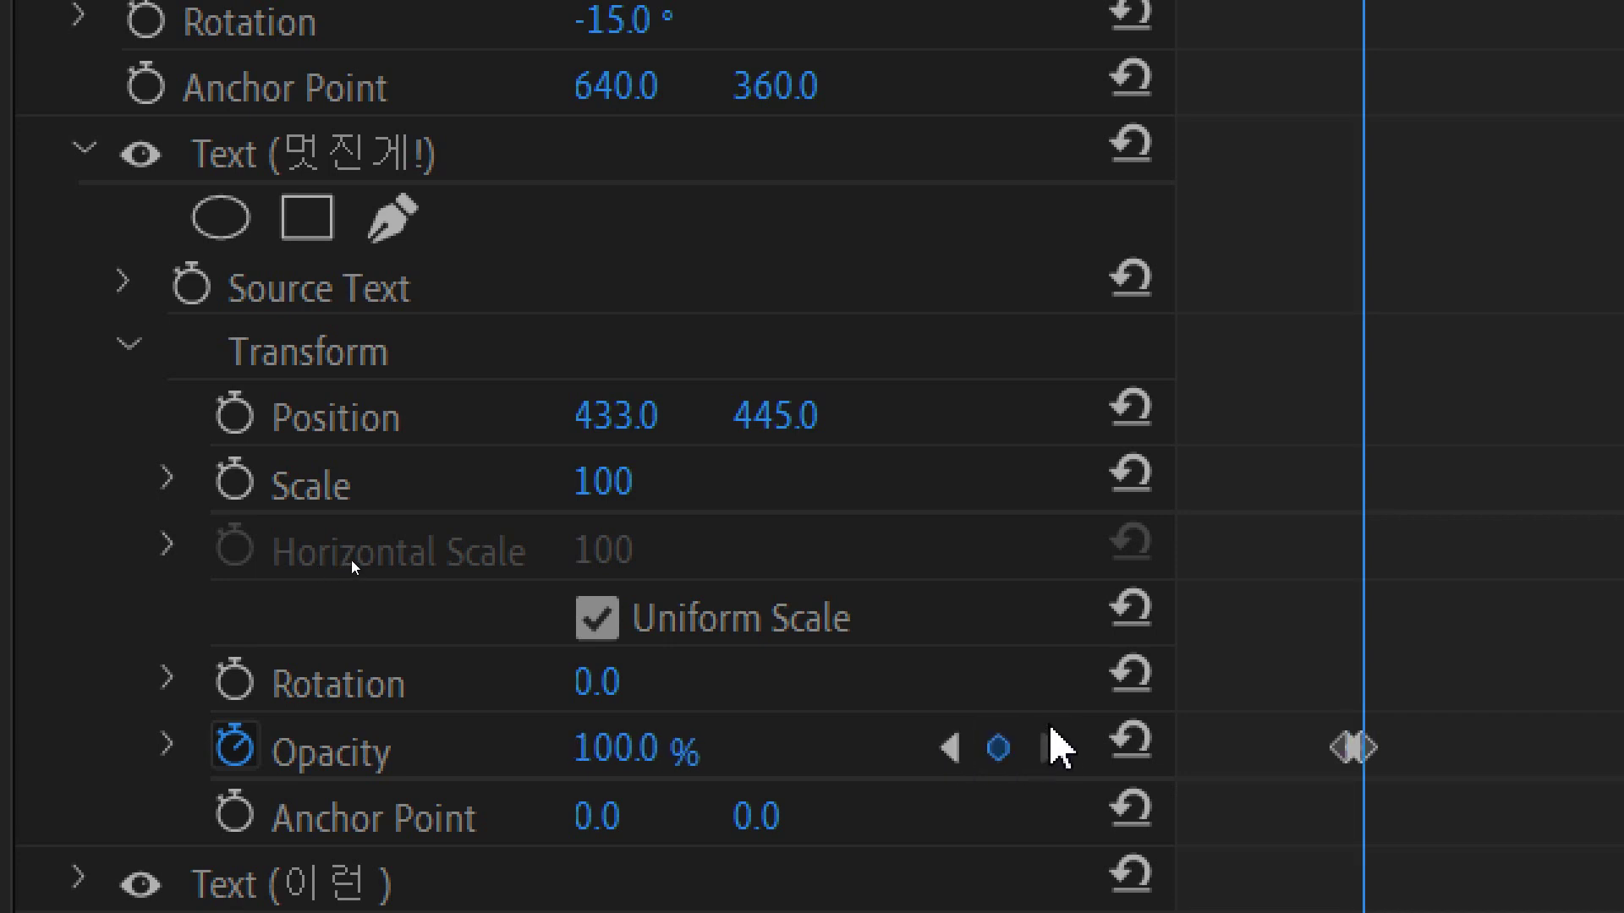
left_click(241, 482)
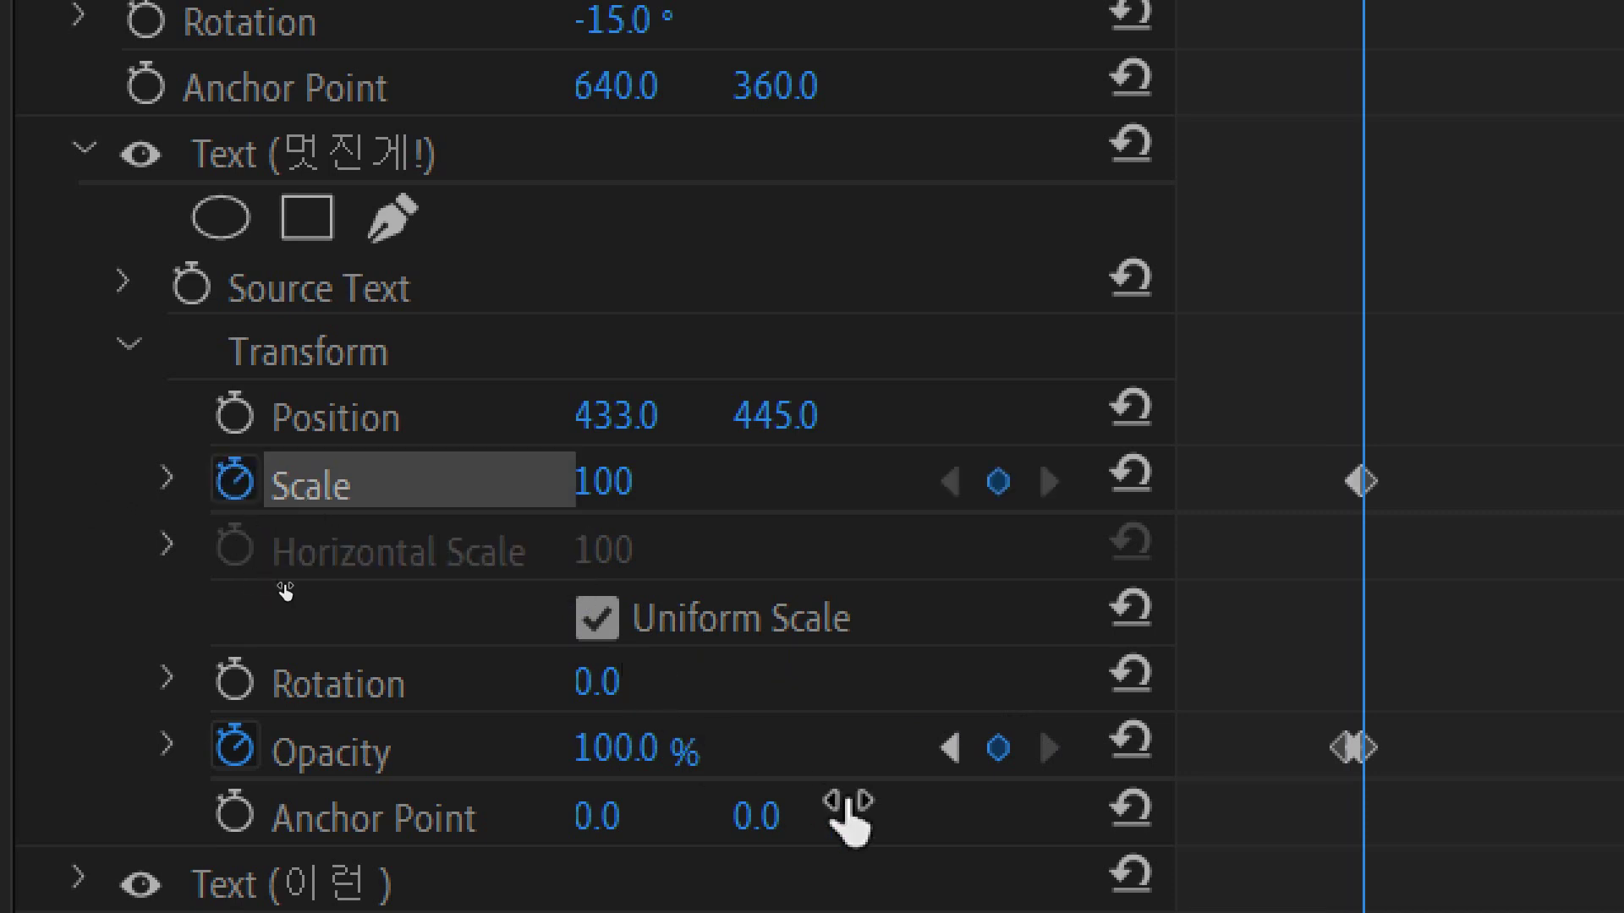
- Set the 멋진게! text's Opacity to 20% at its first Opacity keyframe, 00:00:48:24
left_click(948, 745)
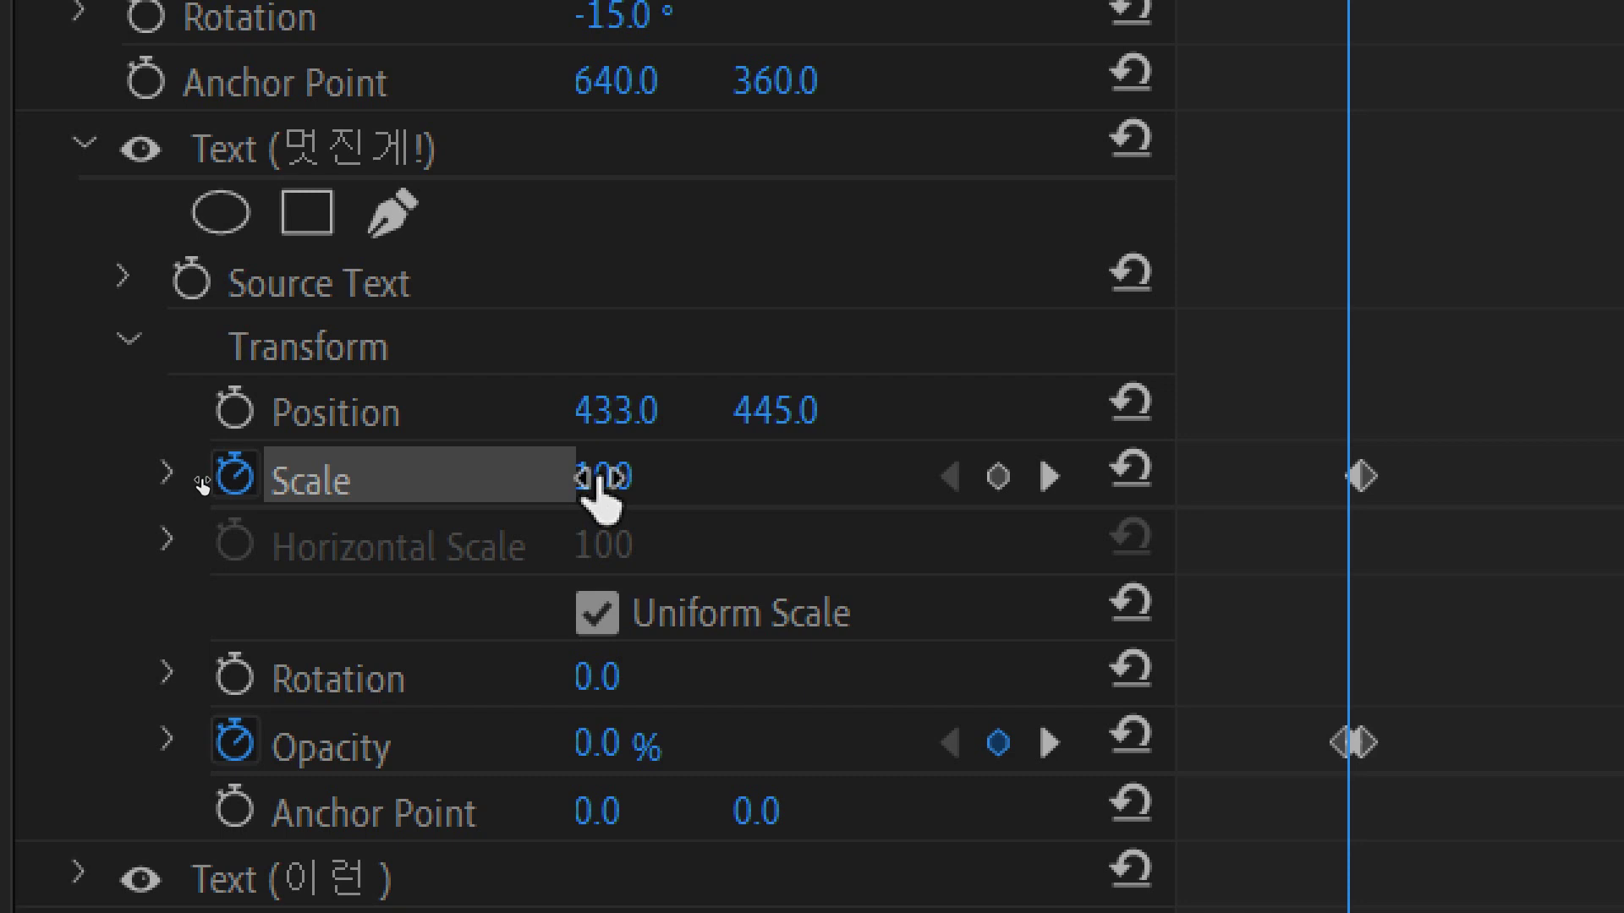
left_click(605, 761)
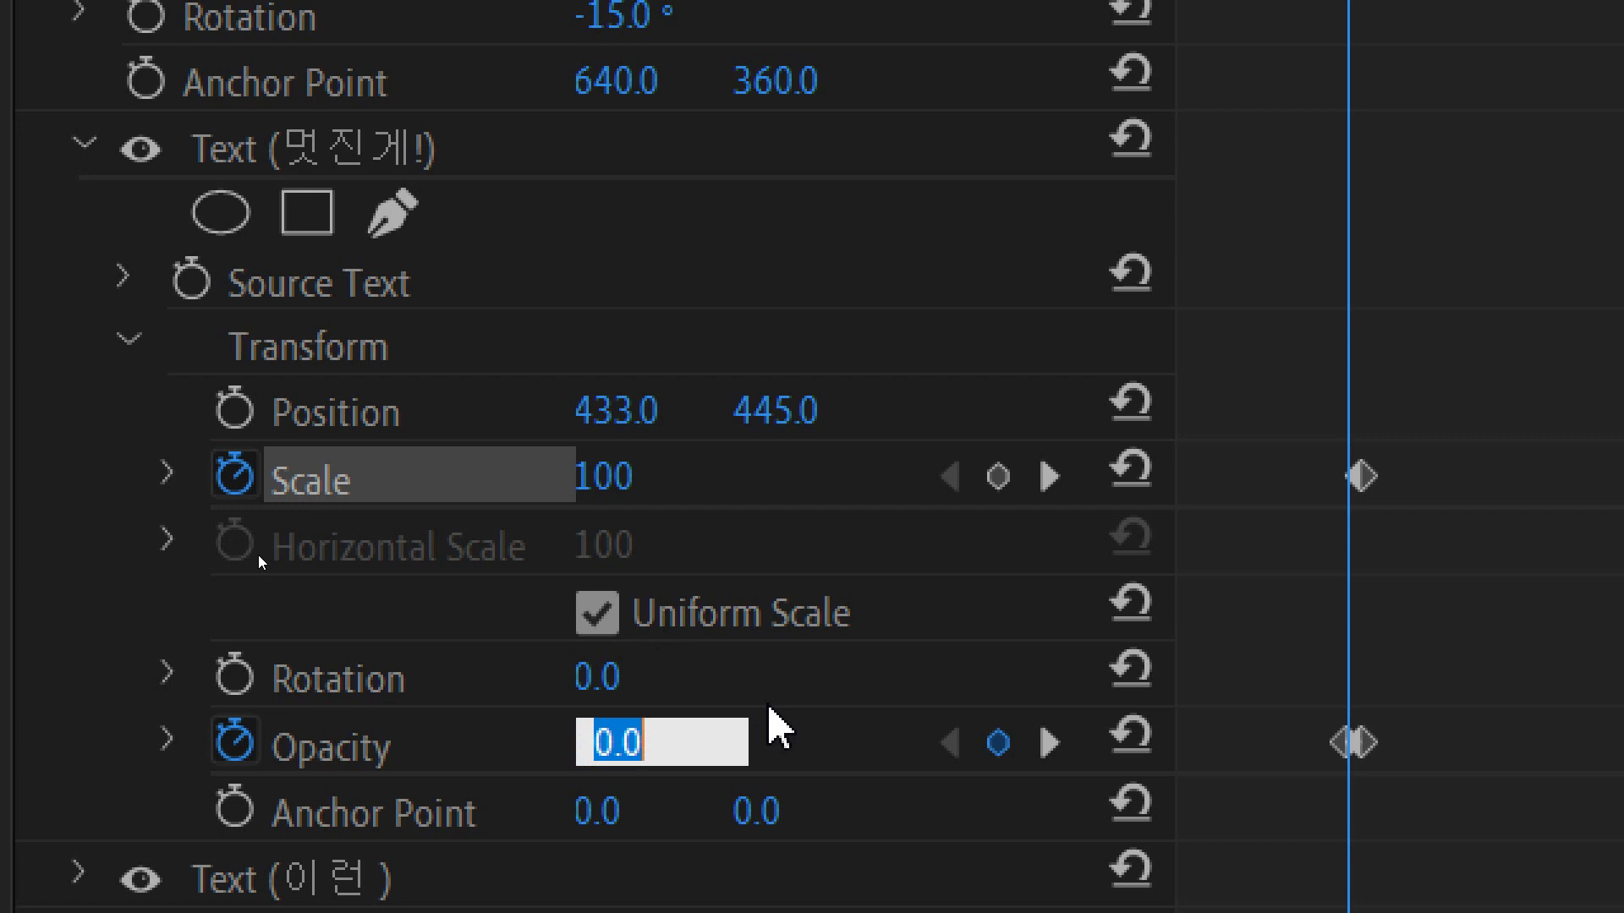
type("20")
key("Return")
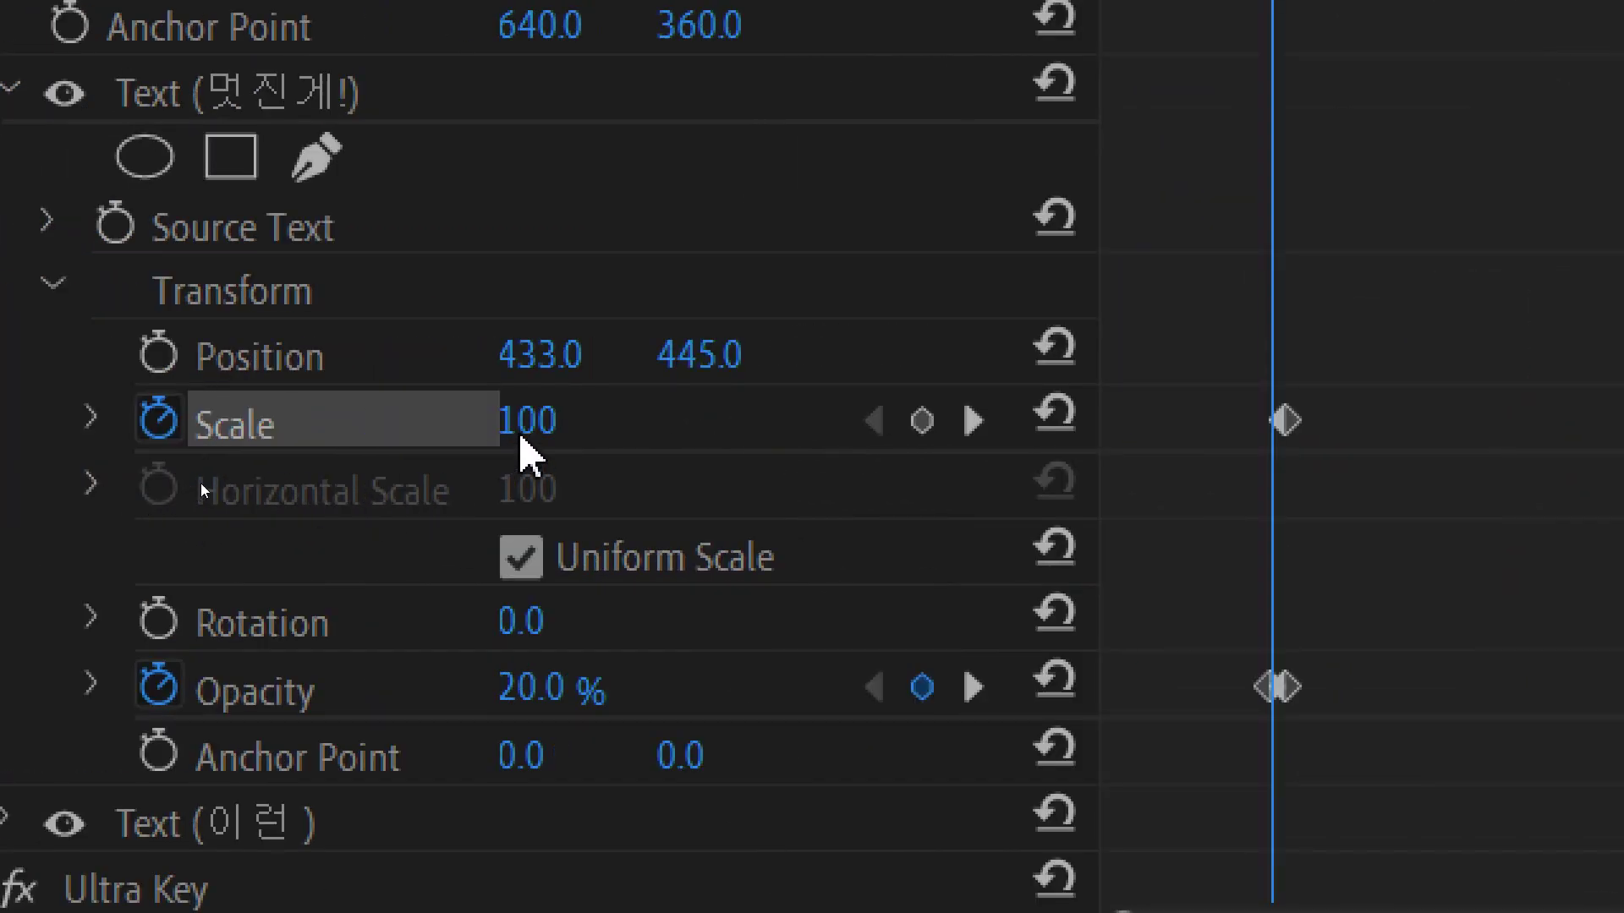
- Try enlarging the 멋진게! text's Scale to about 150 at its first Opacity keyframe, and revert it to 100
left_click_drag(525, 423, 638, 423)
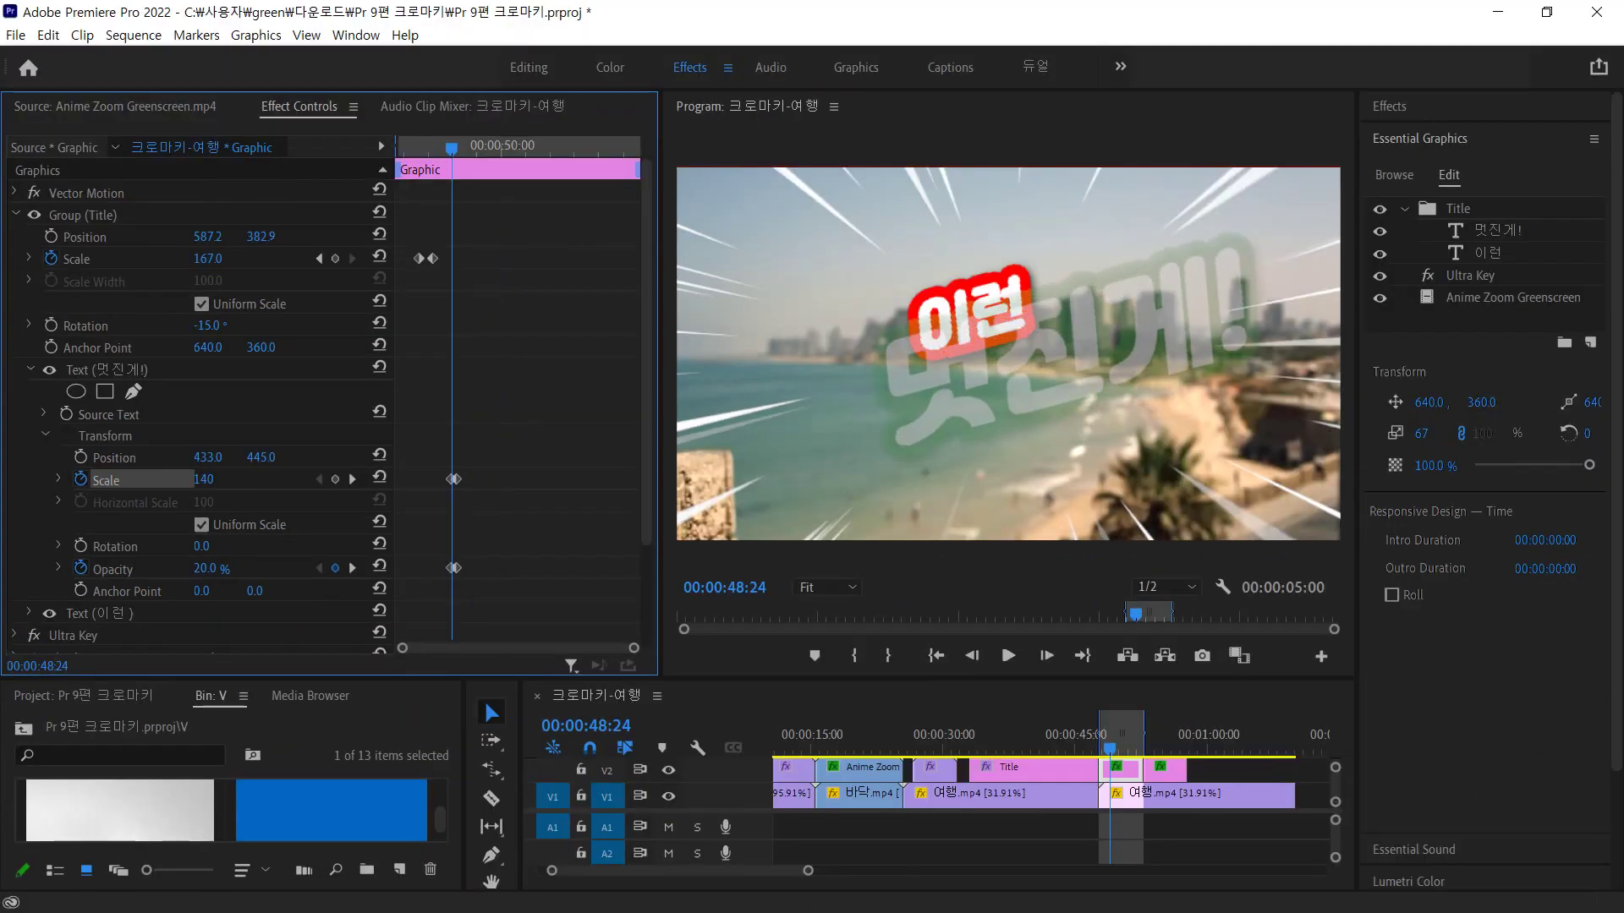
left_click_drag(203, 479, 221, 479)
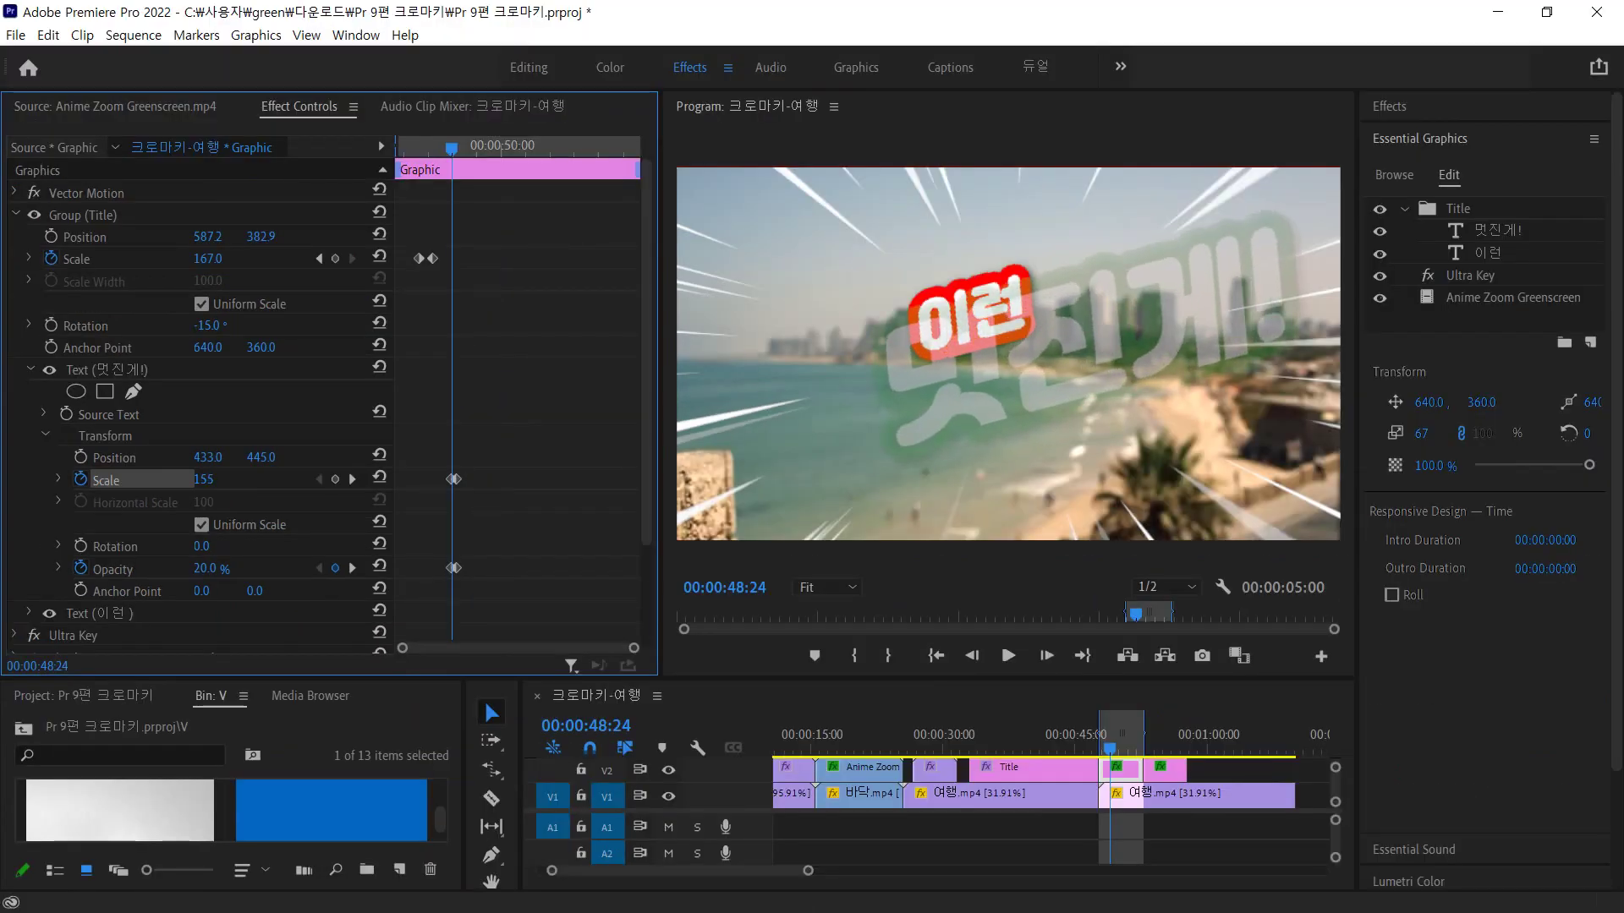
left_click_drag(222, 480, 214, 480)
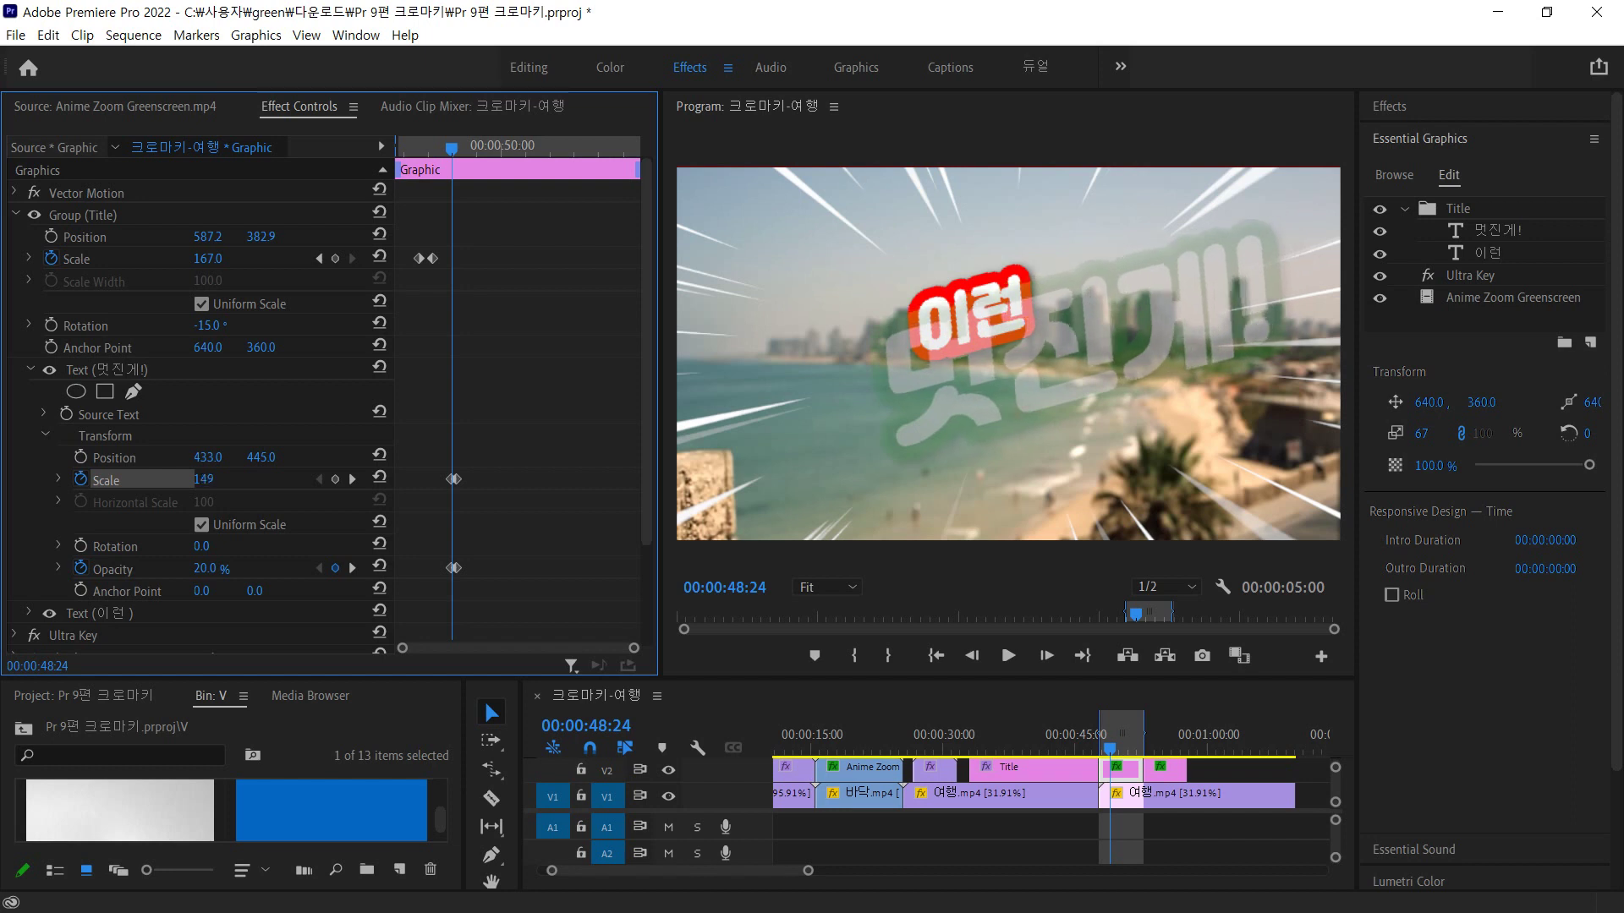
left_click_drag(214, 479, 214, 479)
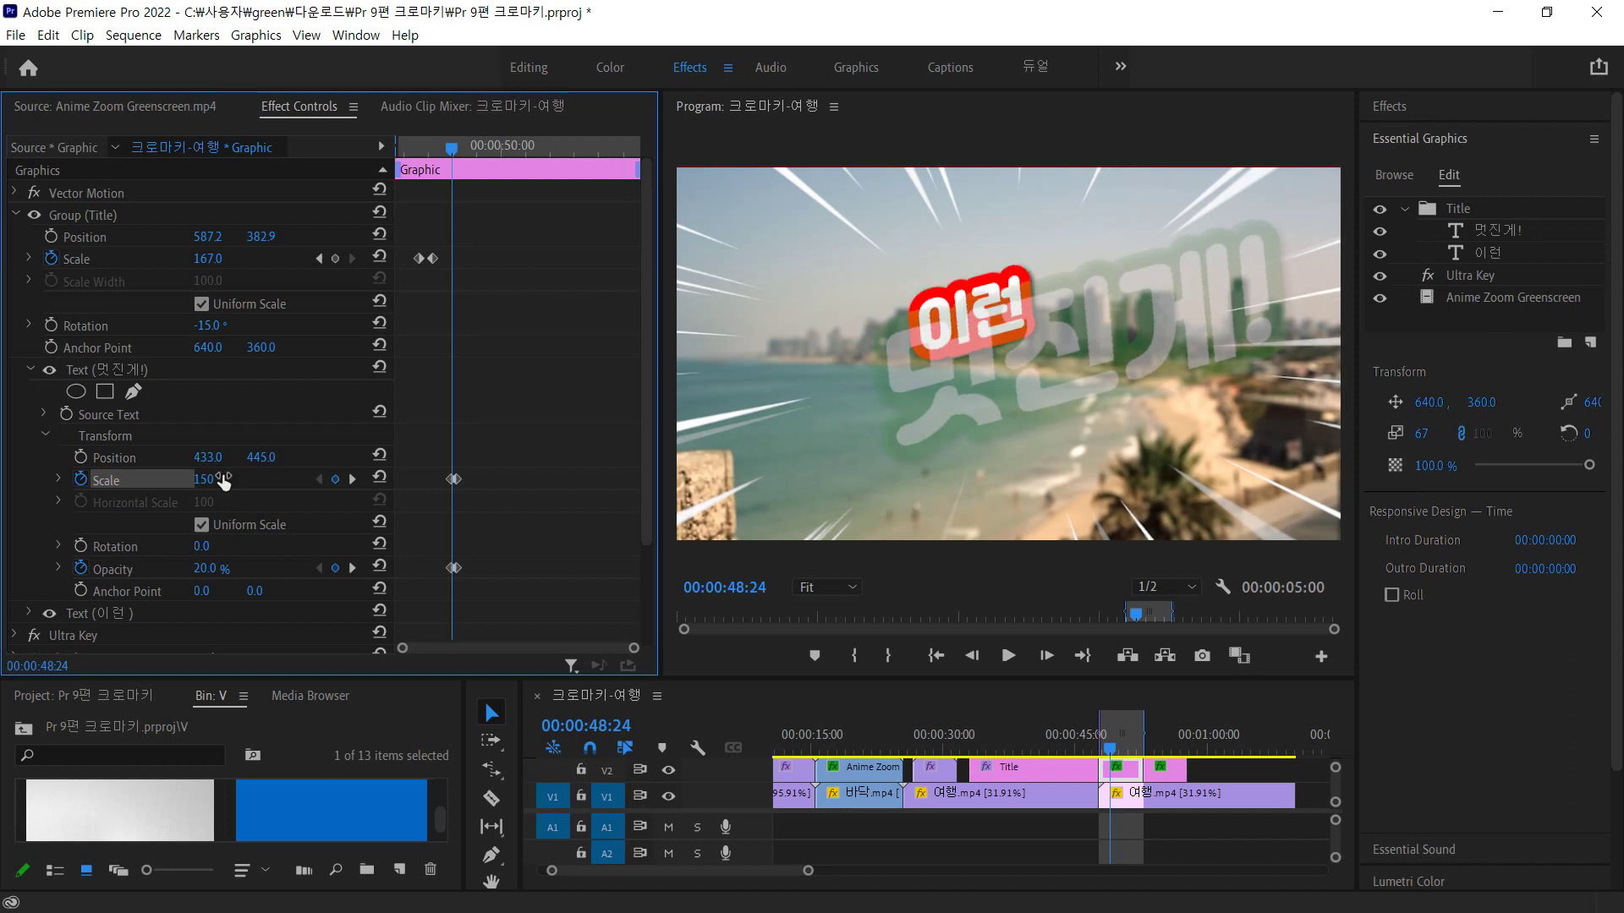
left_click_drag(224, 480, 182, 479)
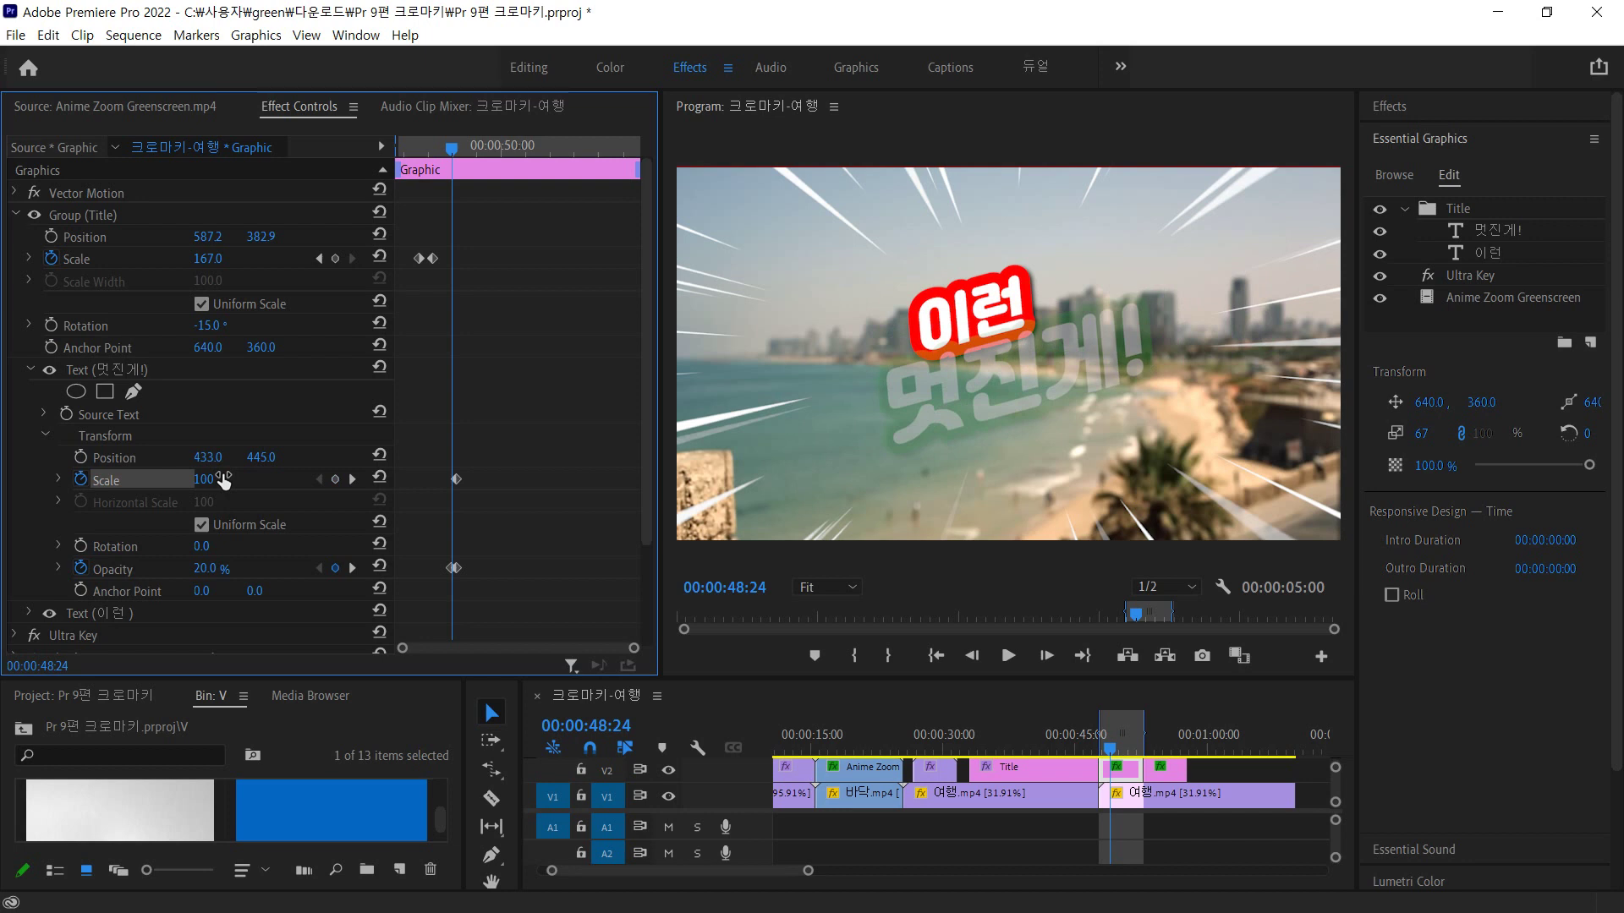
- Move the 멋진게! text's anchor point to the centre of the text and set its Scale to 163 at 00:00:48:24
left_click(936, 419)
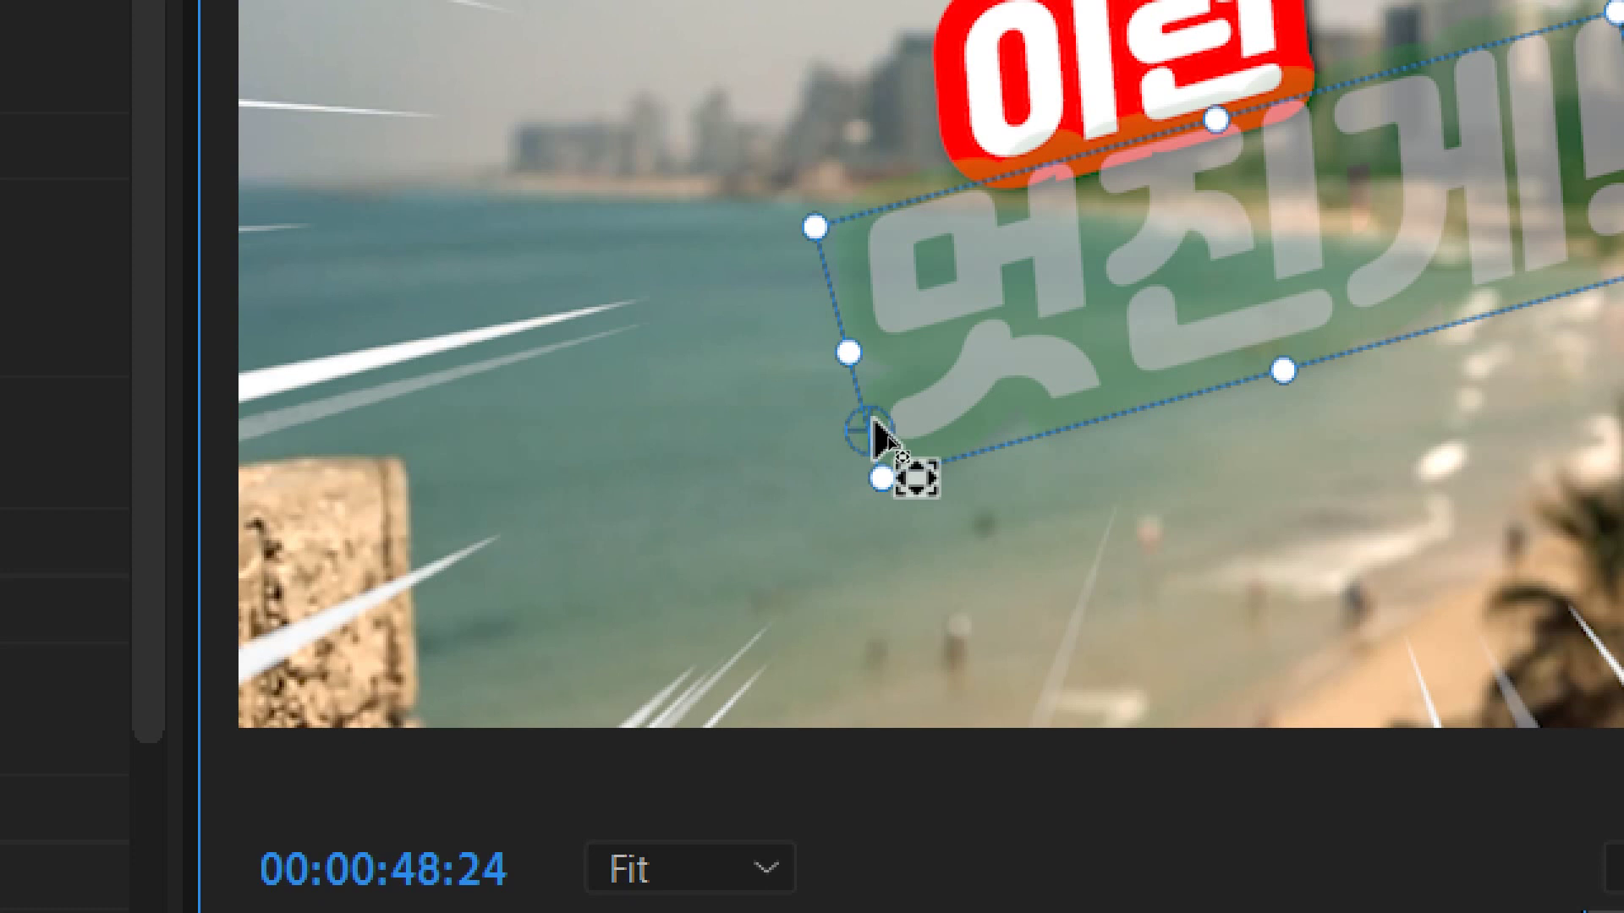
left_click_drag(877, 424, 1255, 246)
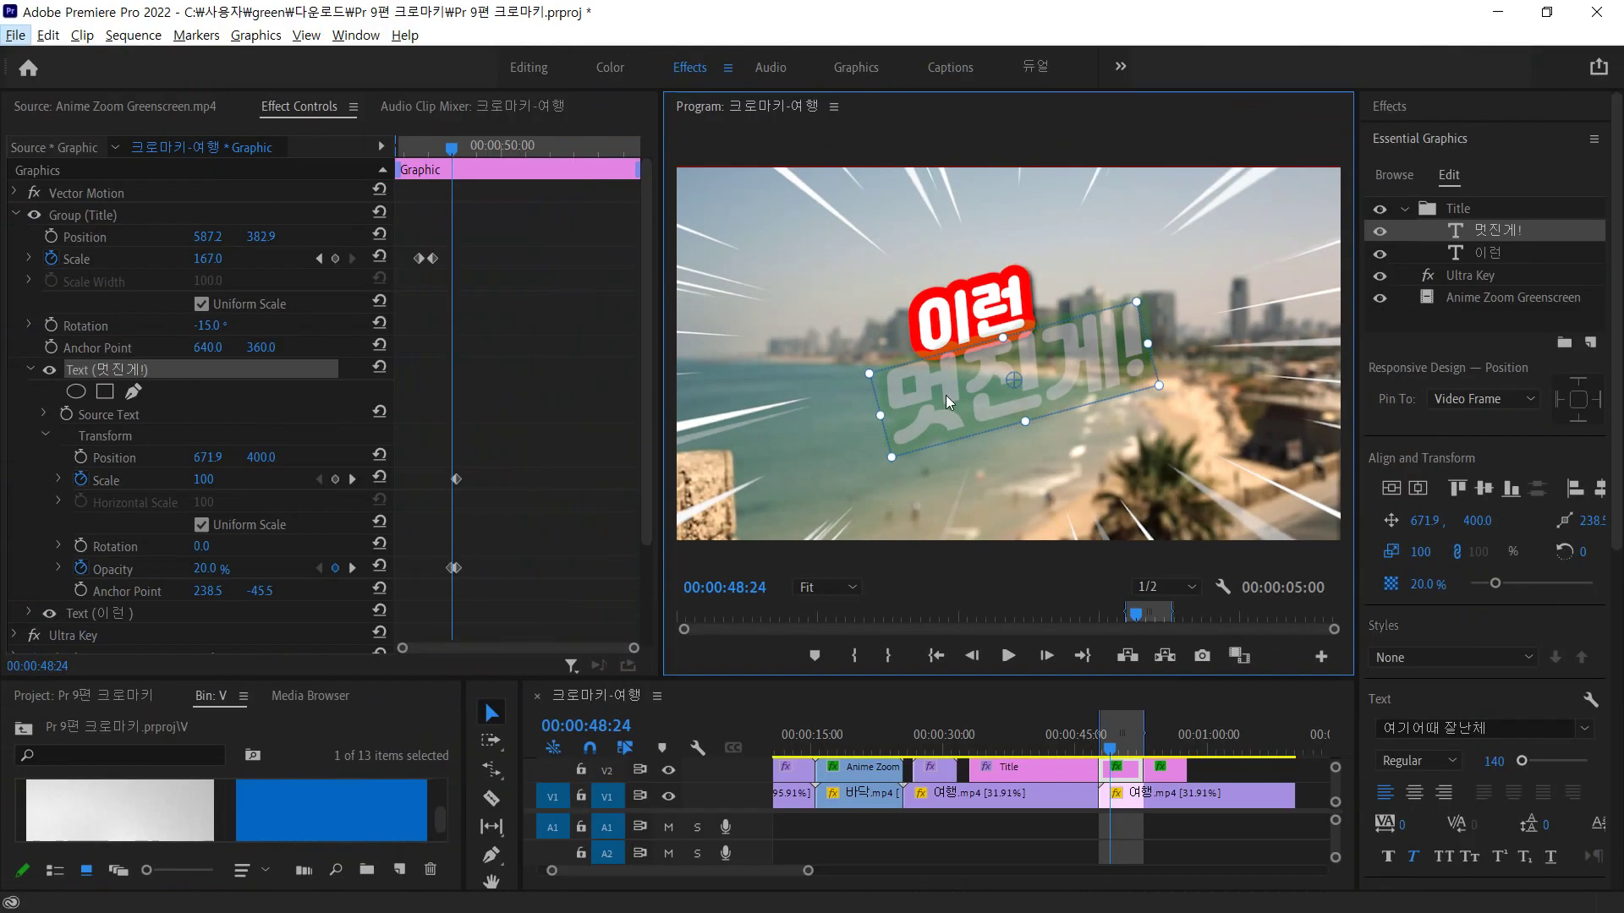
left_click_drag(211, 478, 243, 479)
left_click_drag(203, 479, 208, 478)
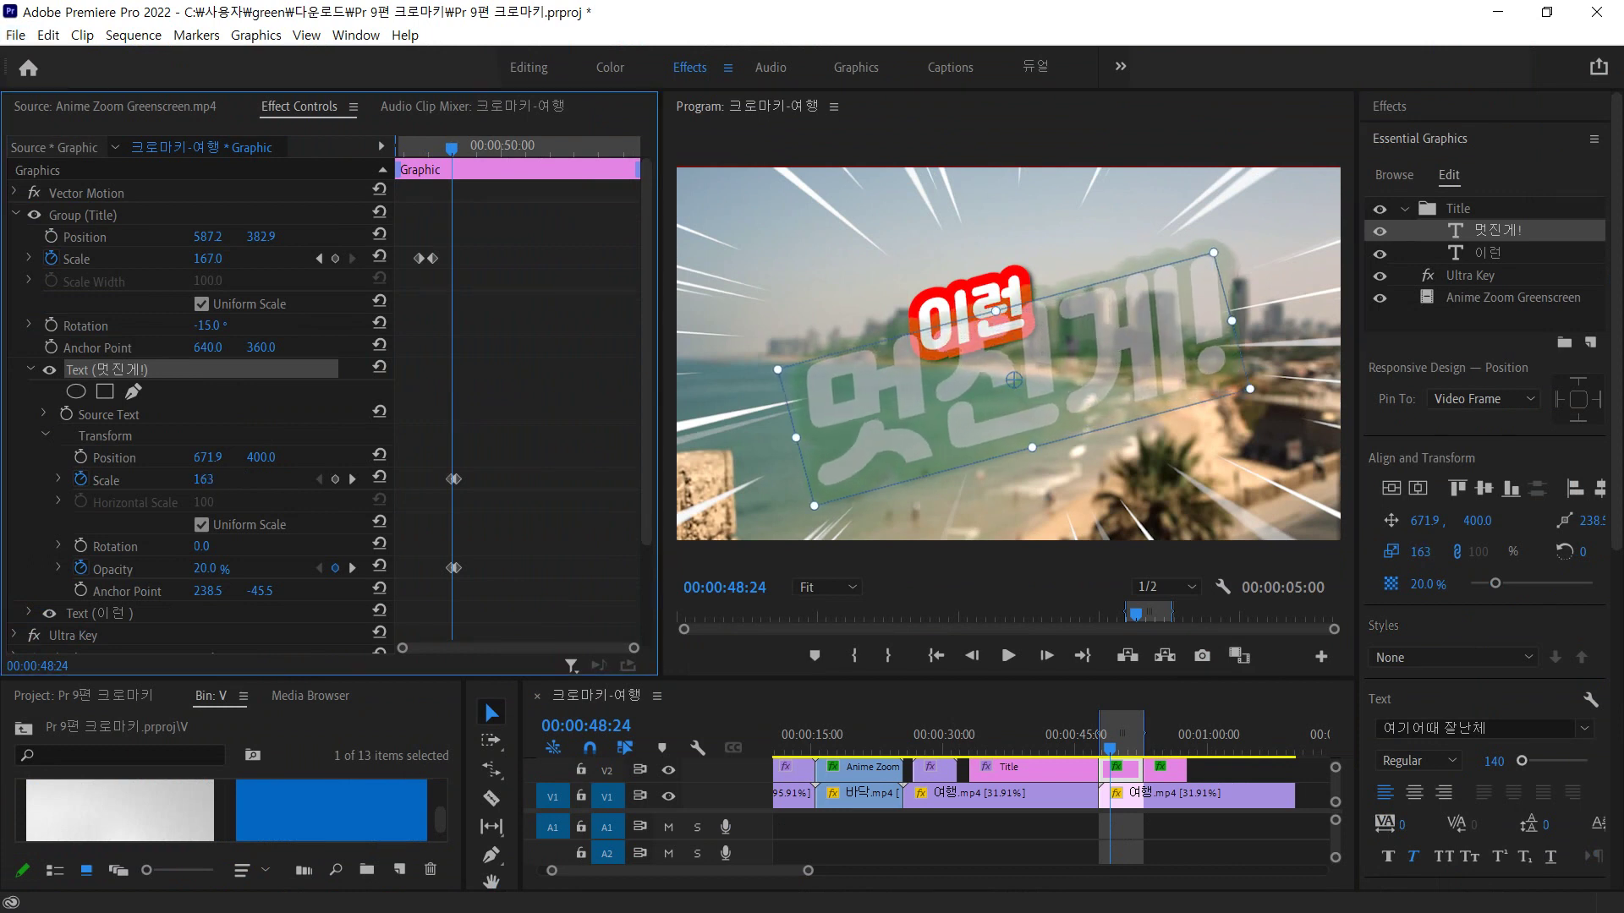
key("alt")
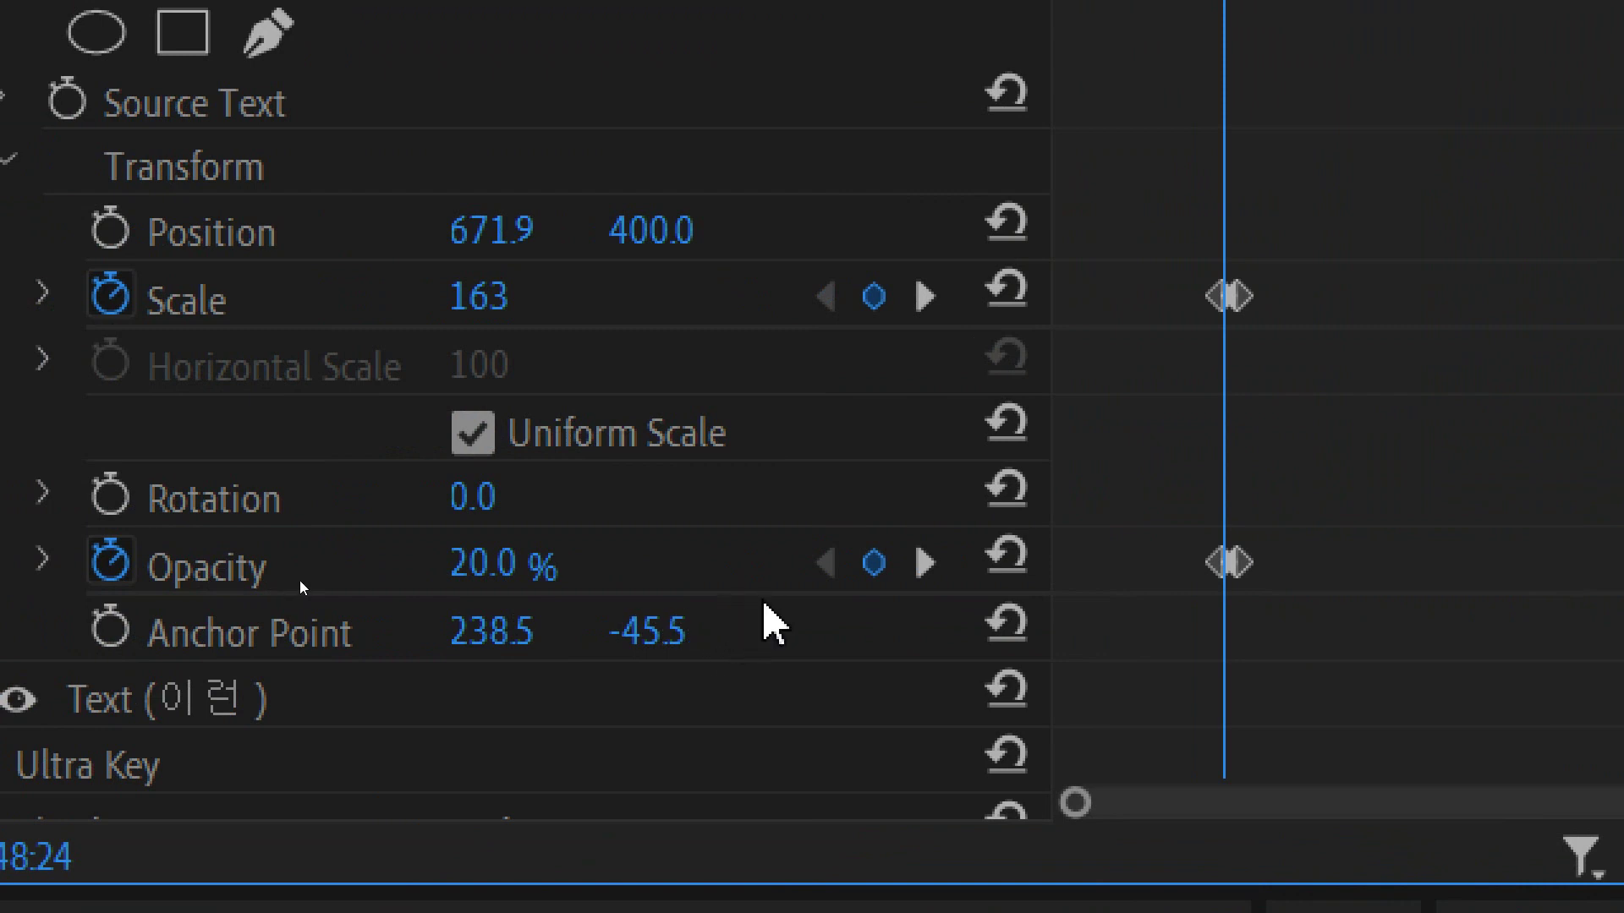
- Set the 멋진게! text's Opacity to 0% at its first keyframe and play back the title animation from the clip's start
left_click(533, 563)
type("0")
key("Return")
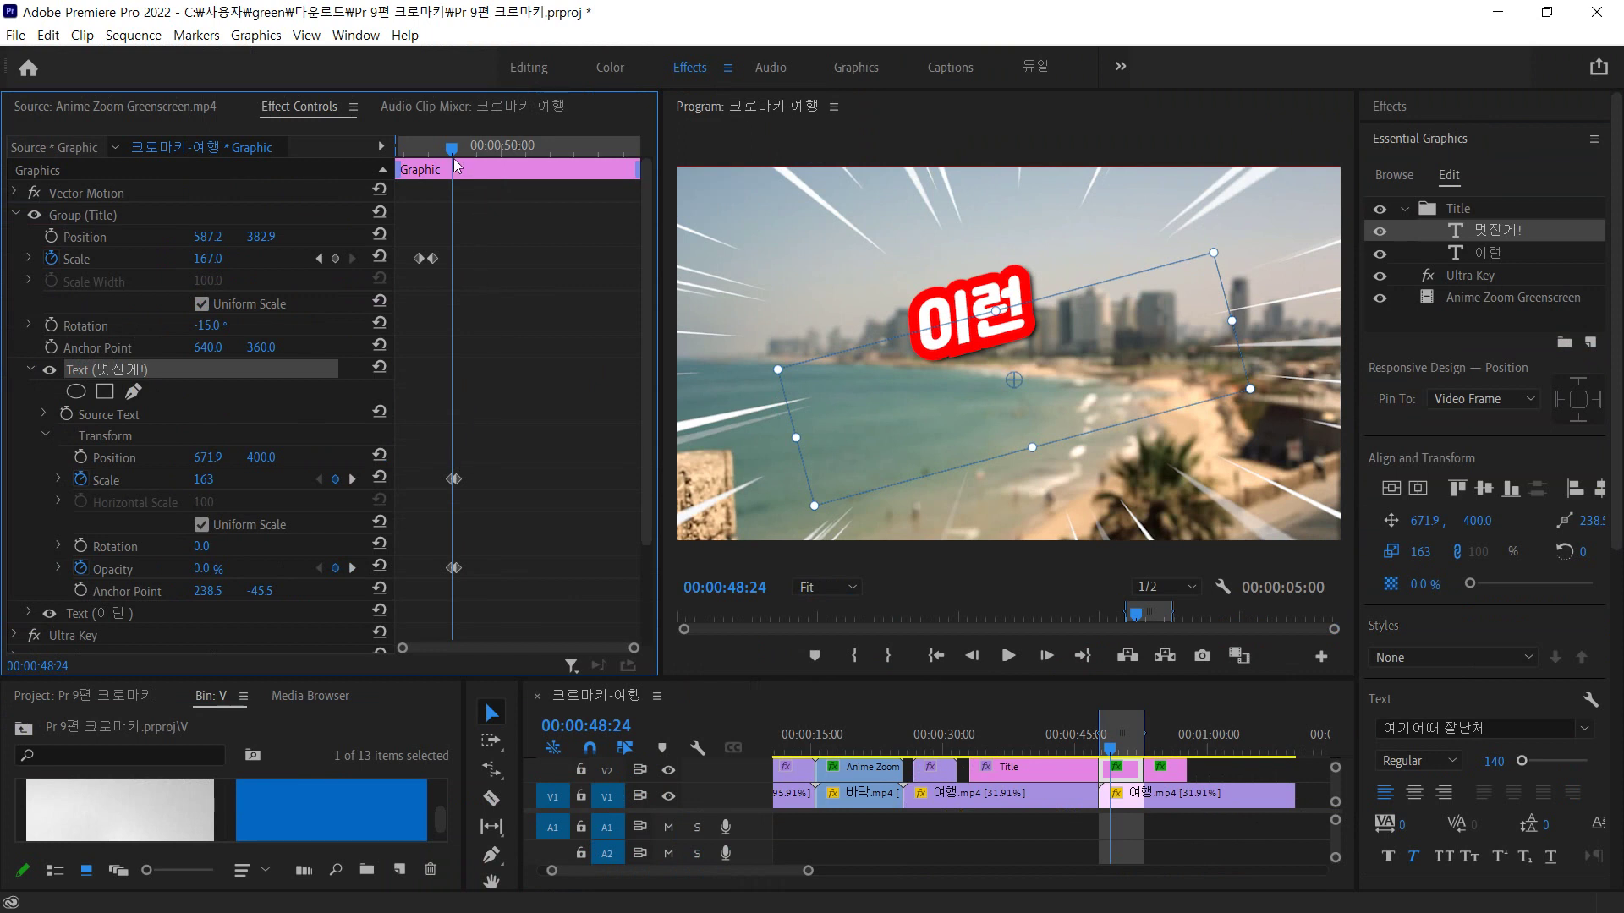
left_click_drag(454, 160, 348, 157)
key("space")
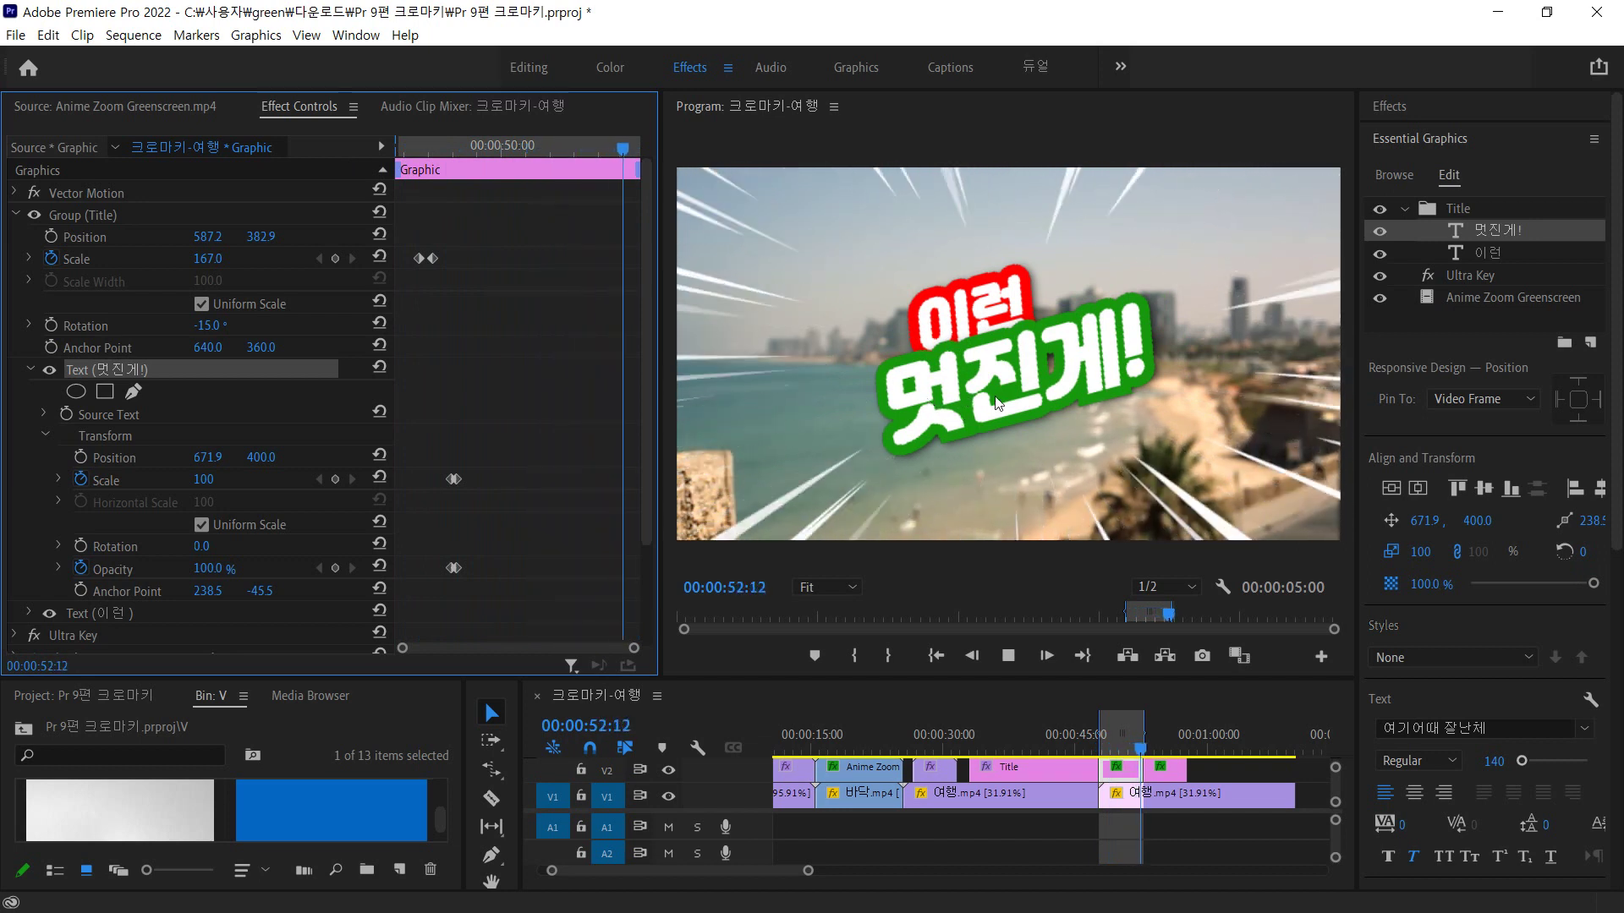
key("space")
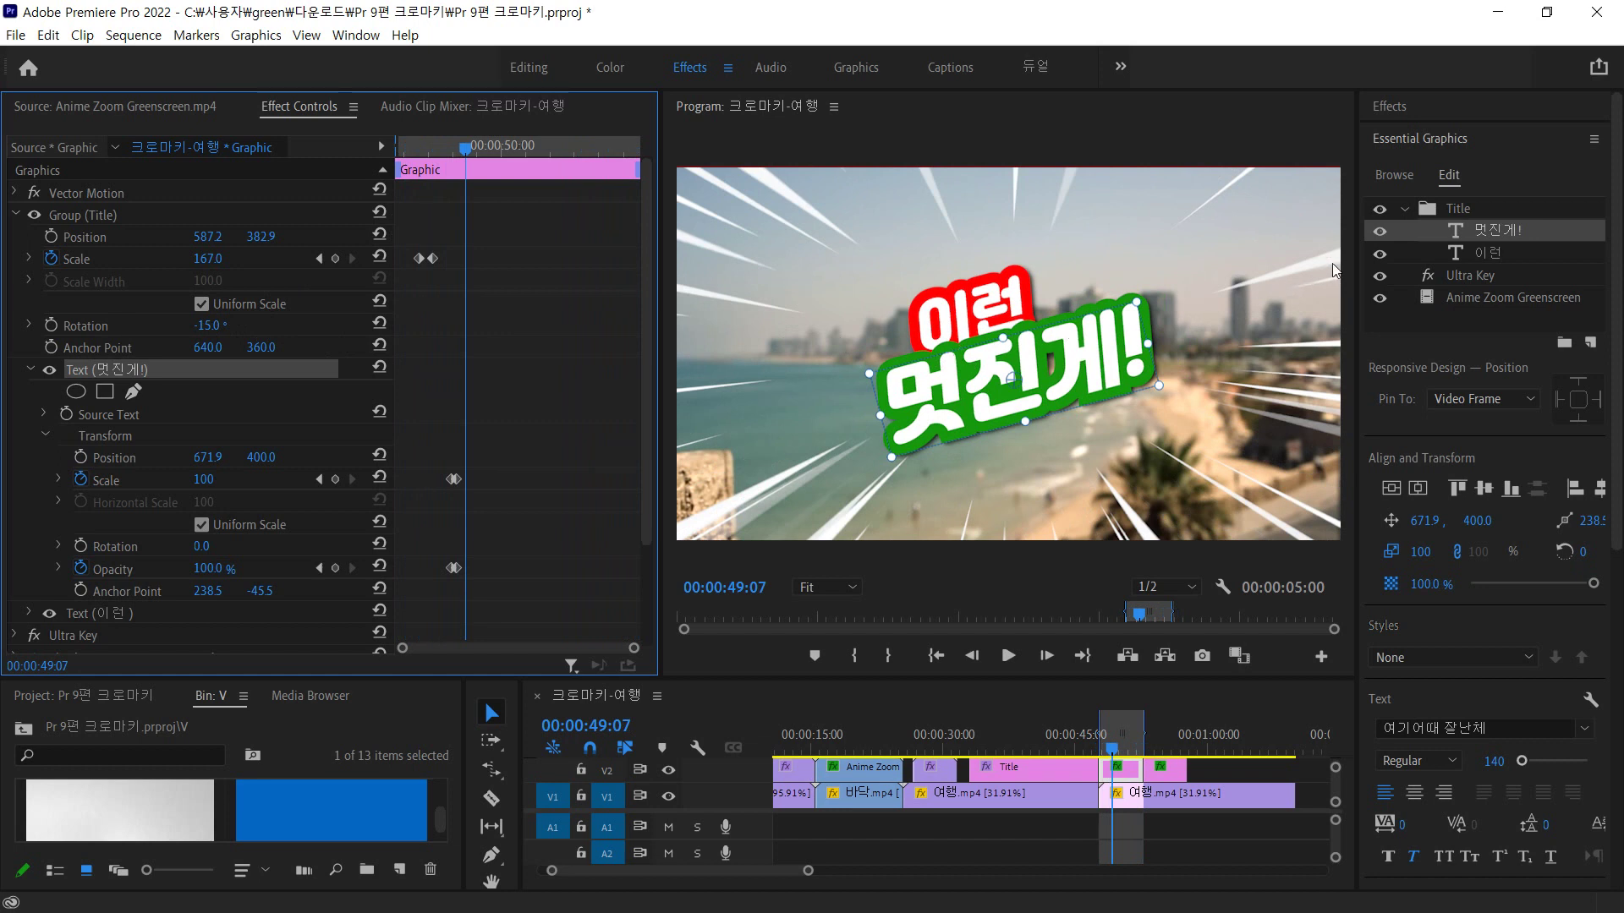
- Reposition the whole Title group to about 885.4, 367.7 in the frame and save the project
left_click(1455, 207)
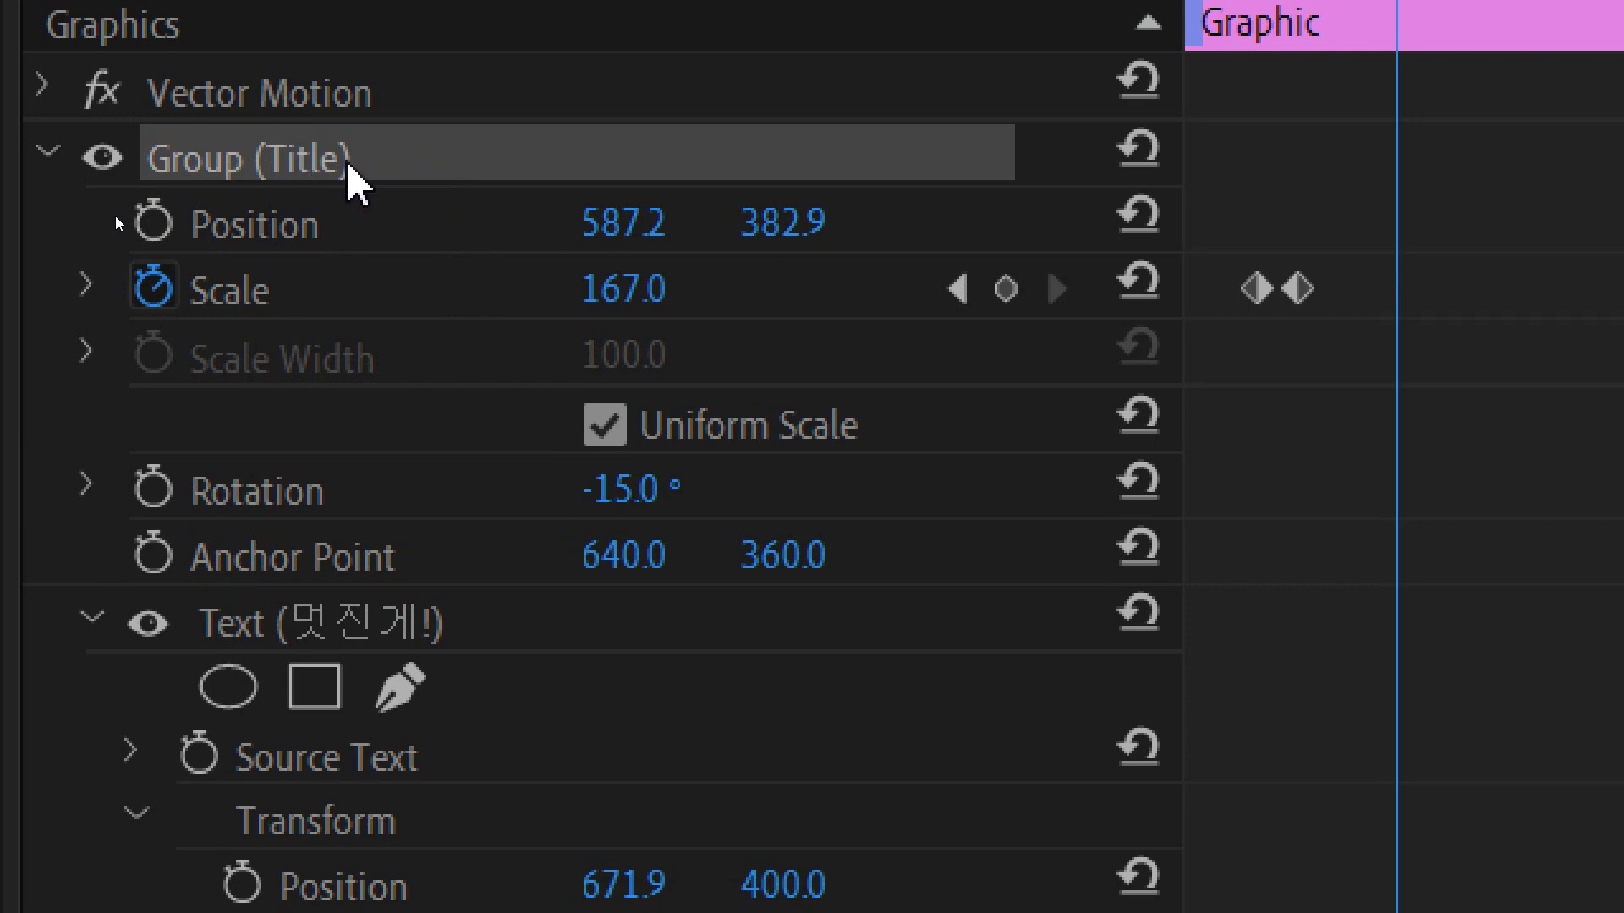
left_click(380, 174)
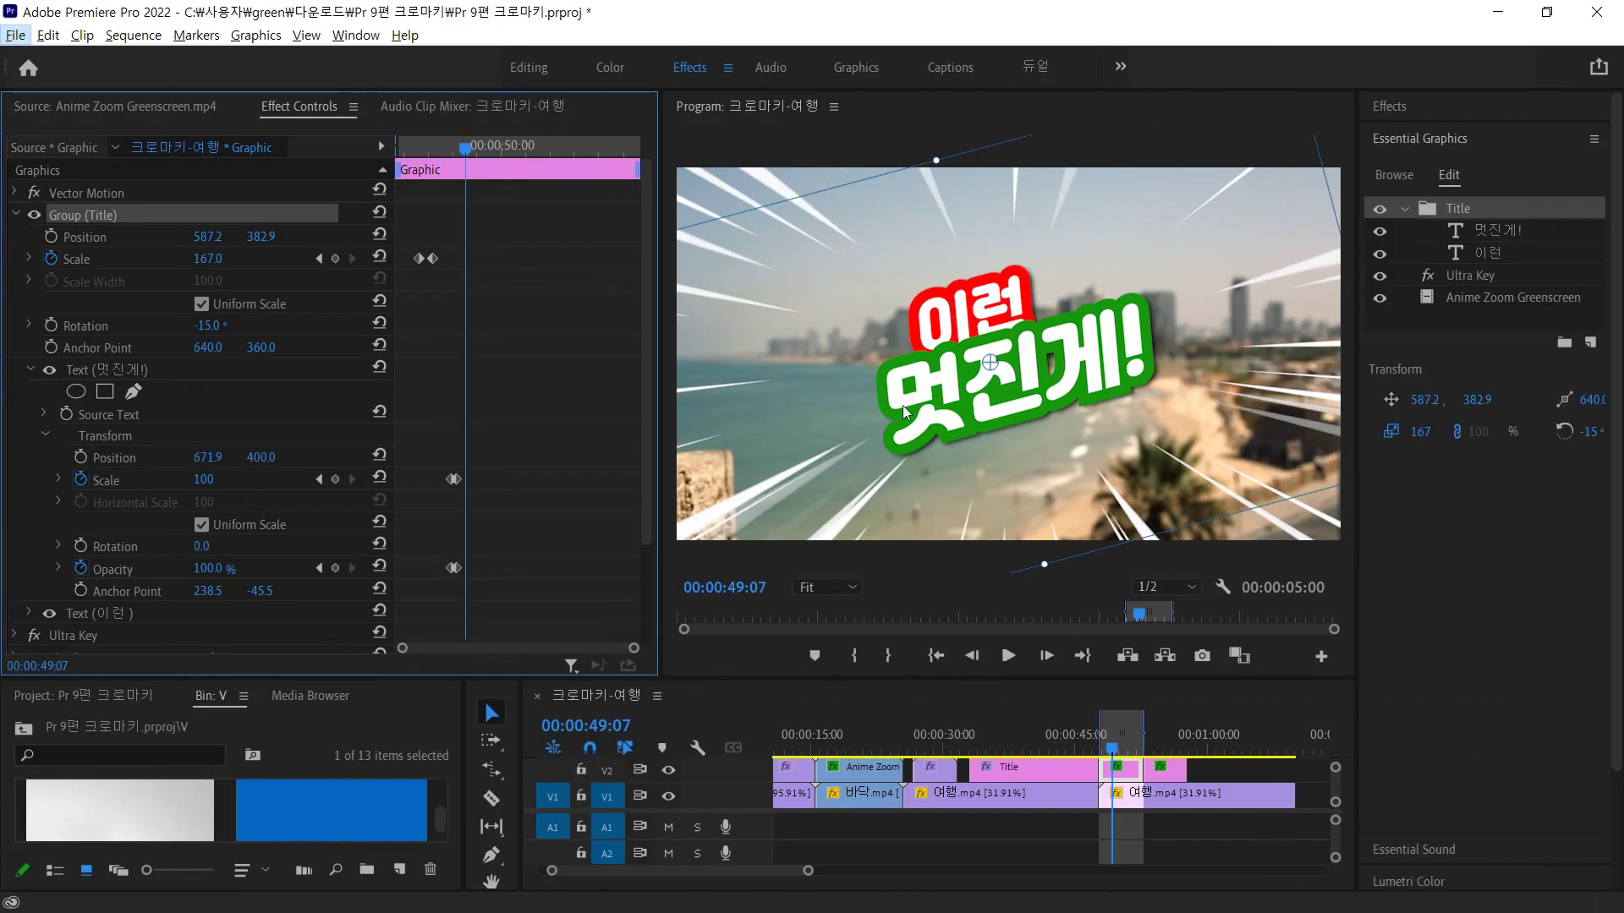
left_click_drag(903, 405, 1006, 399)
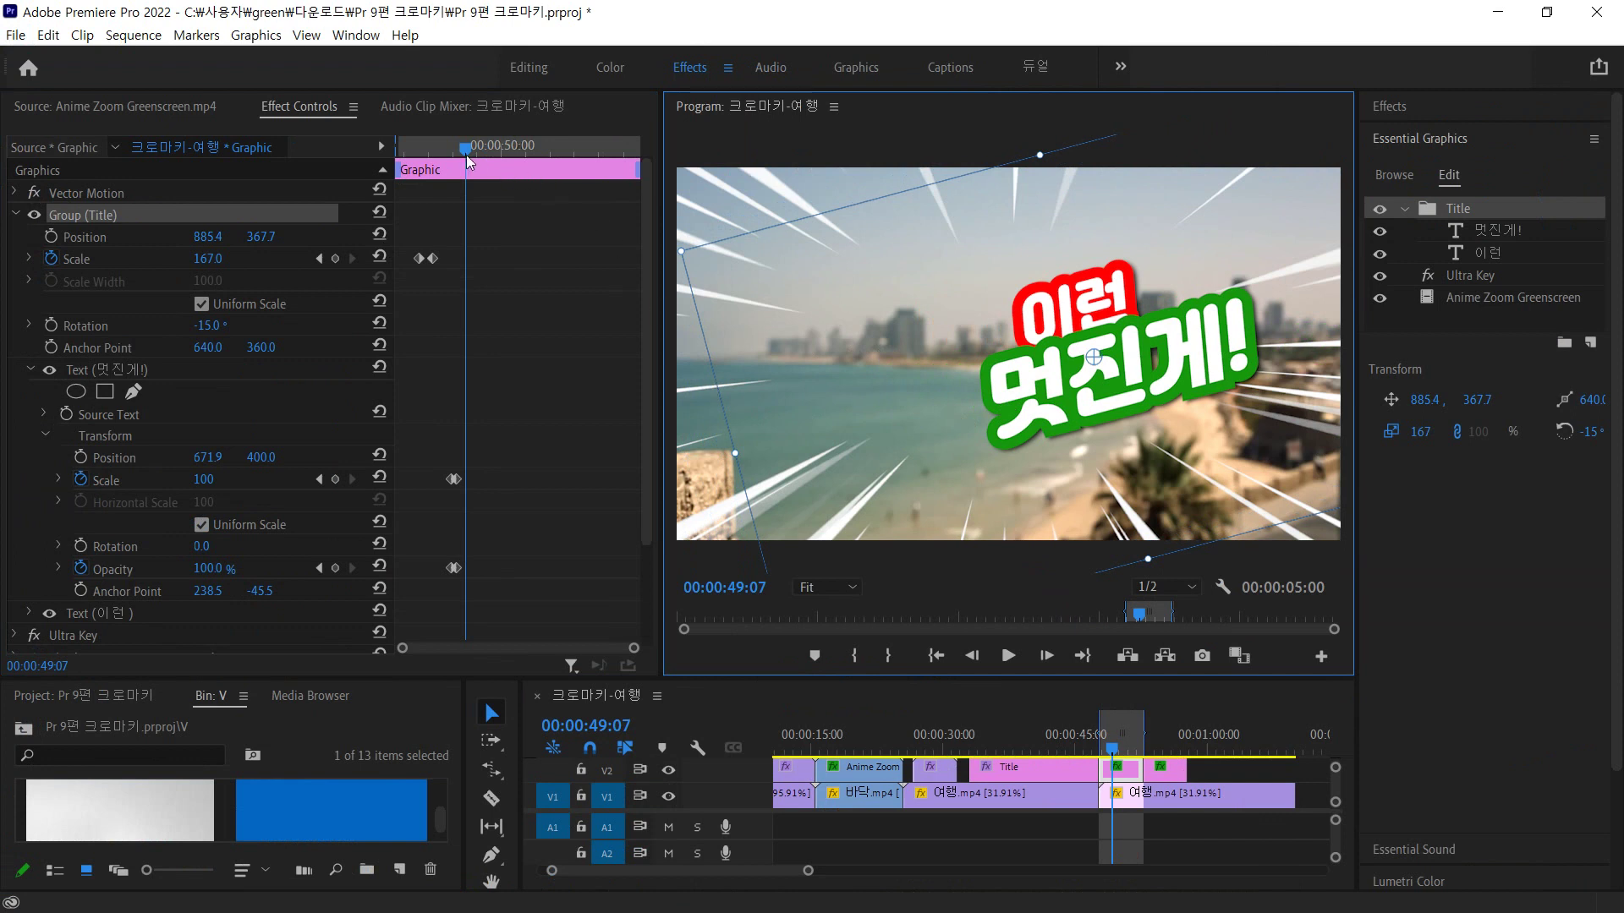
mouse_move(468, 157)
left_mouse_down()
mouse_move(347, 173)
mouse_move(472, 166)
left_mouse_up()
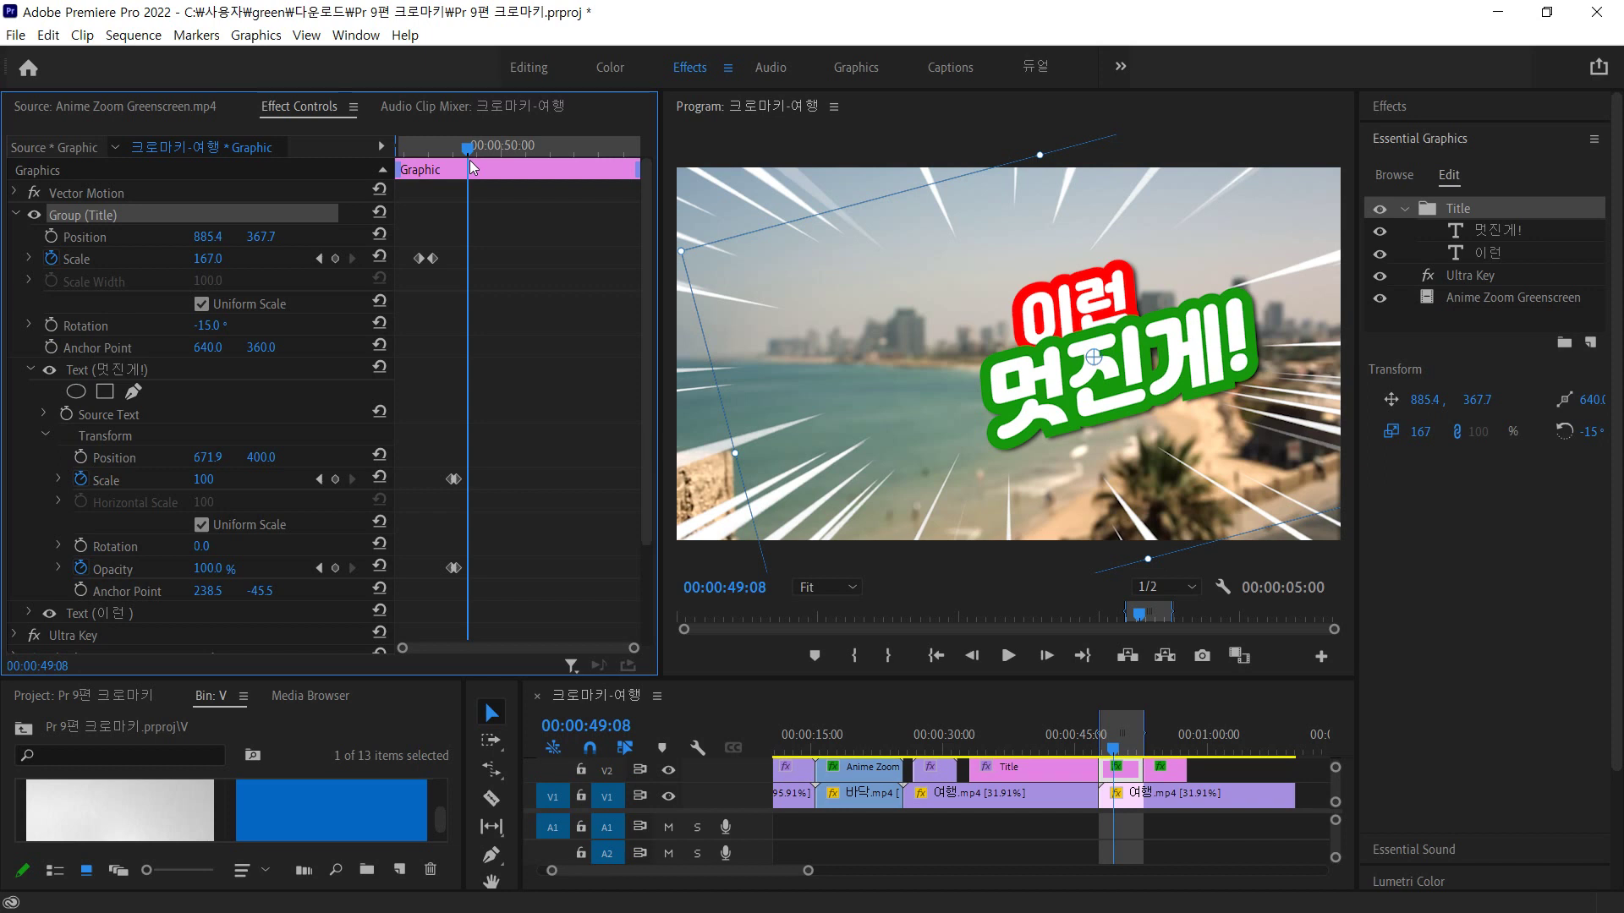
key("ctrl+s")
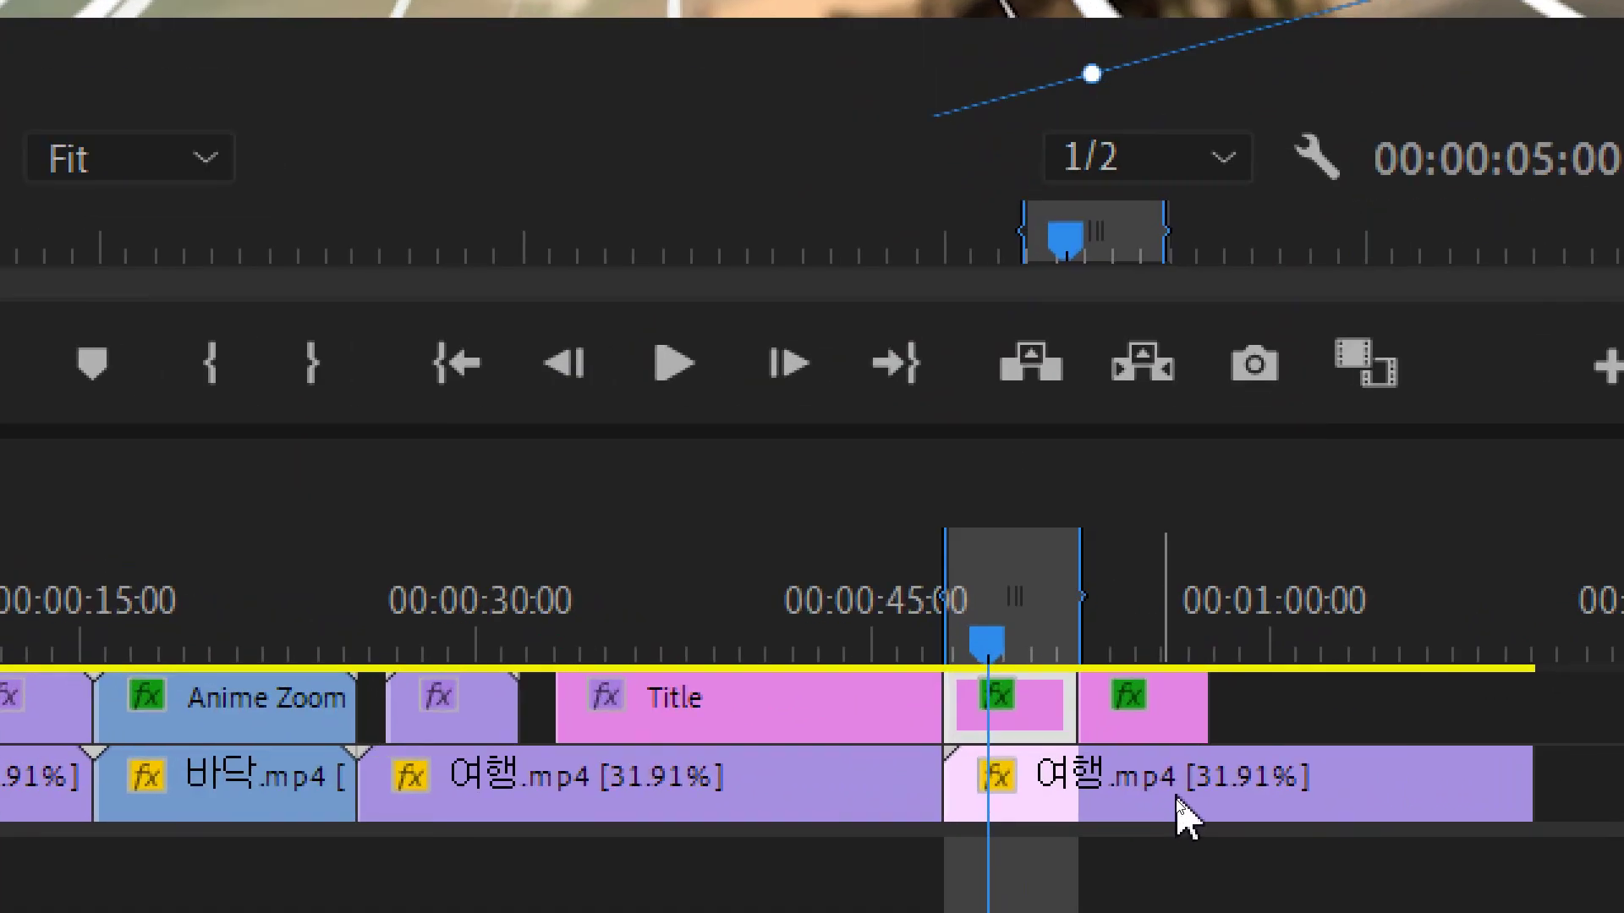
- Hide and show the V1 video track to compare the title graphic with and without its 여행.mp4 background
left_click(1180, 816)
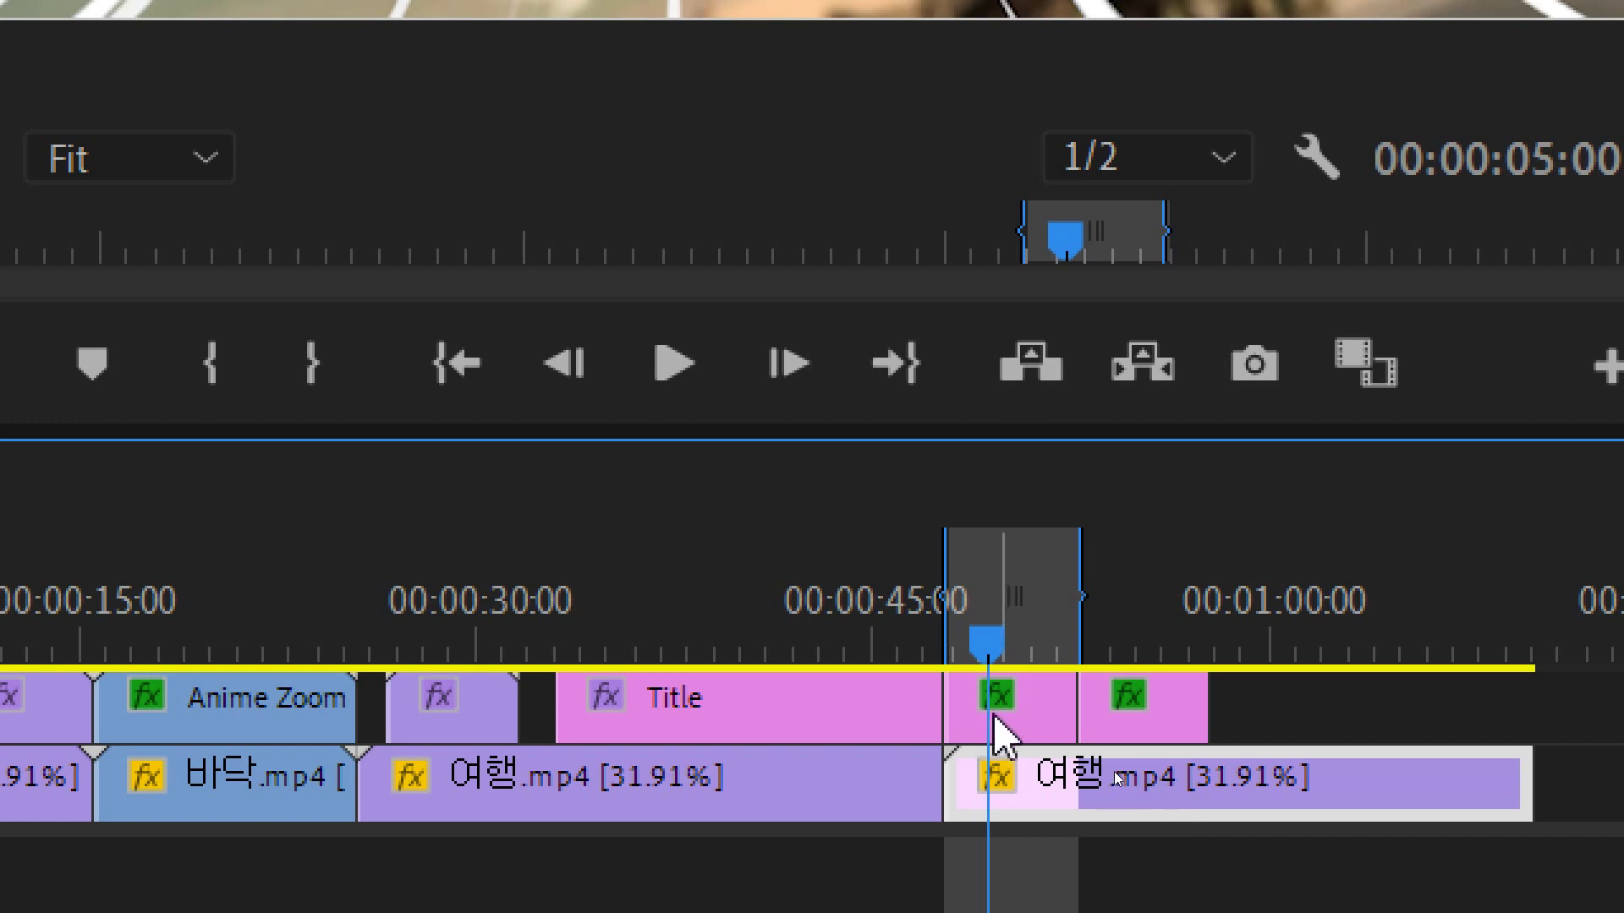
left_click(1049, 719)
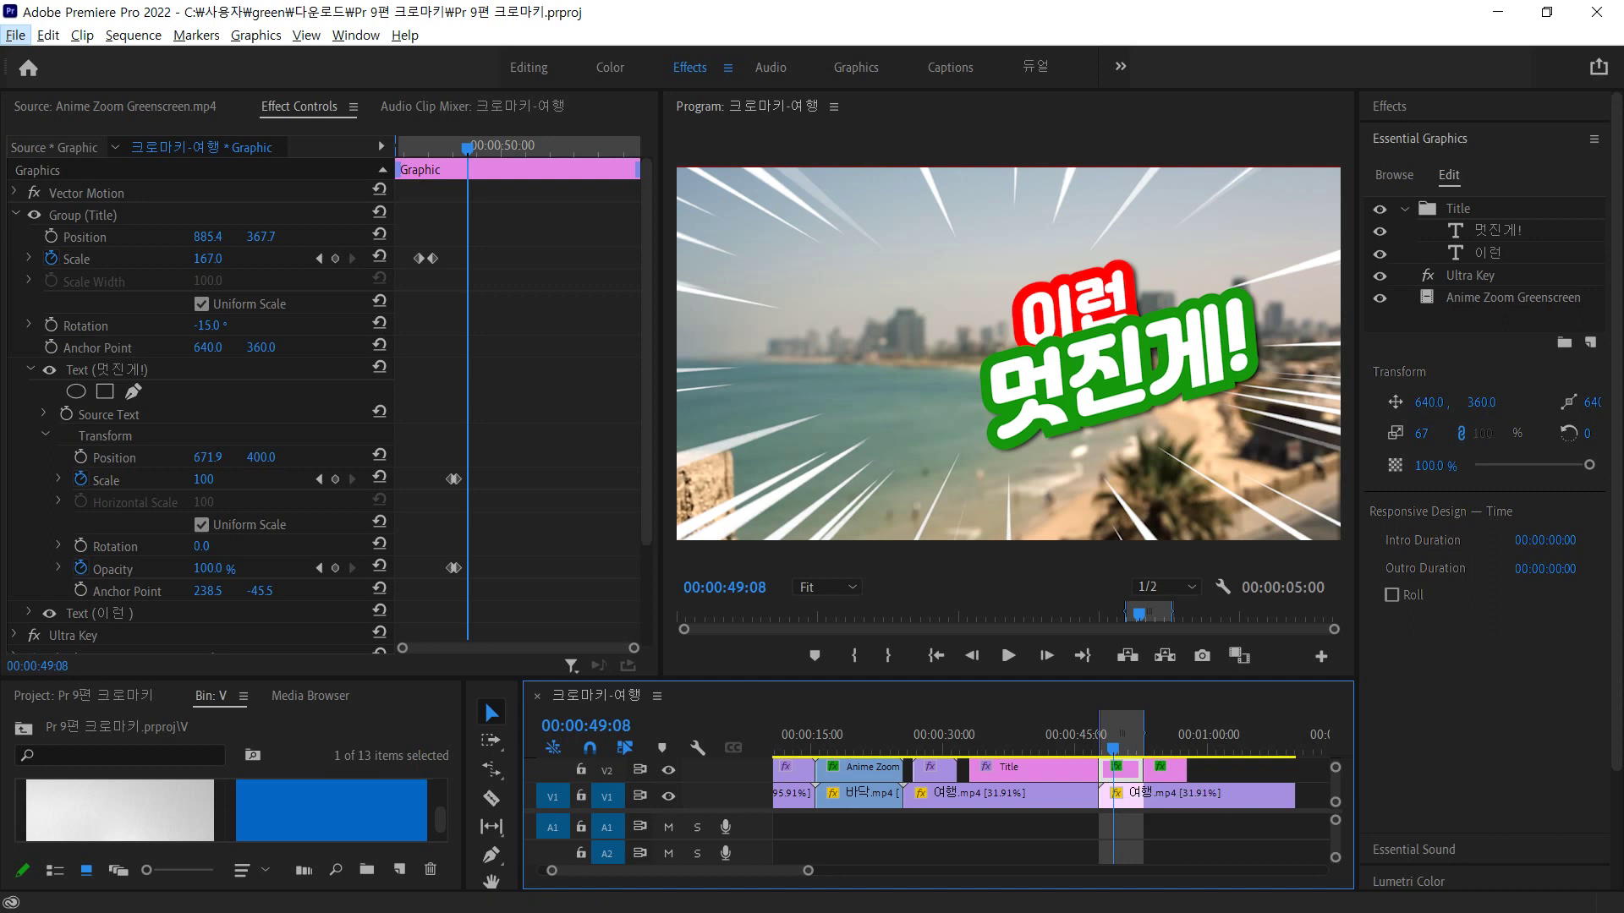
key("alt+Tab")
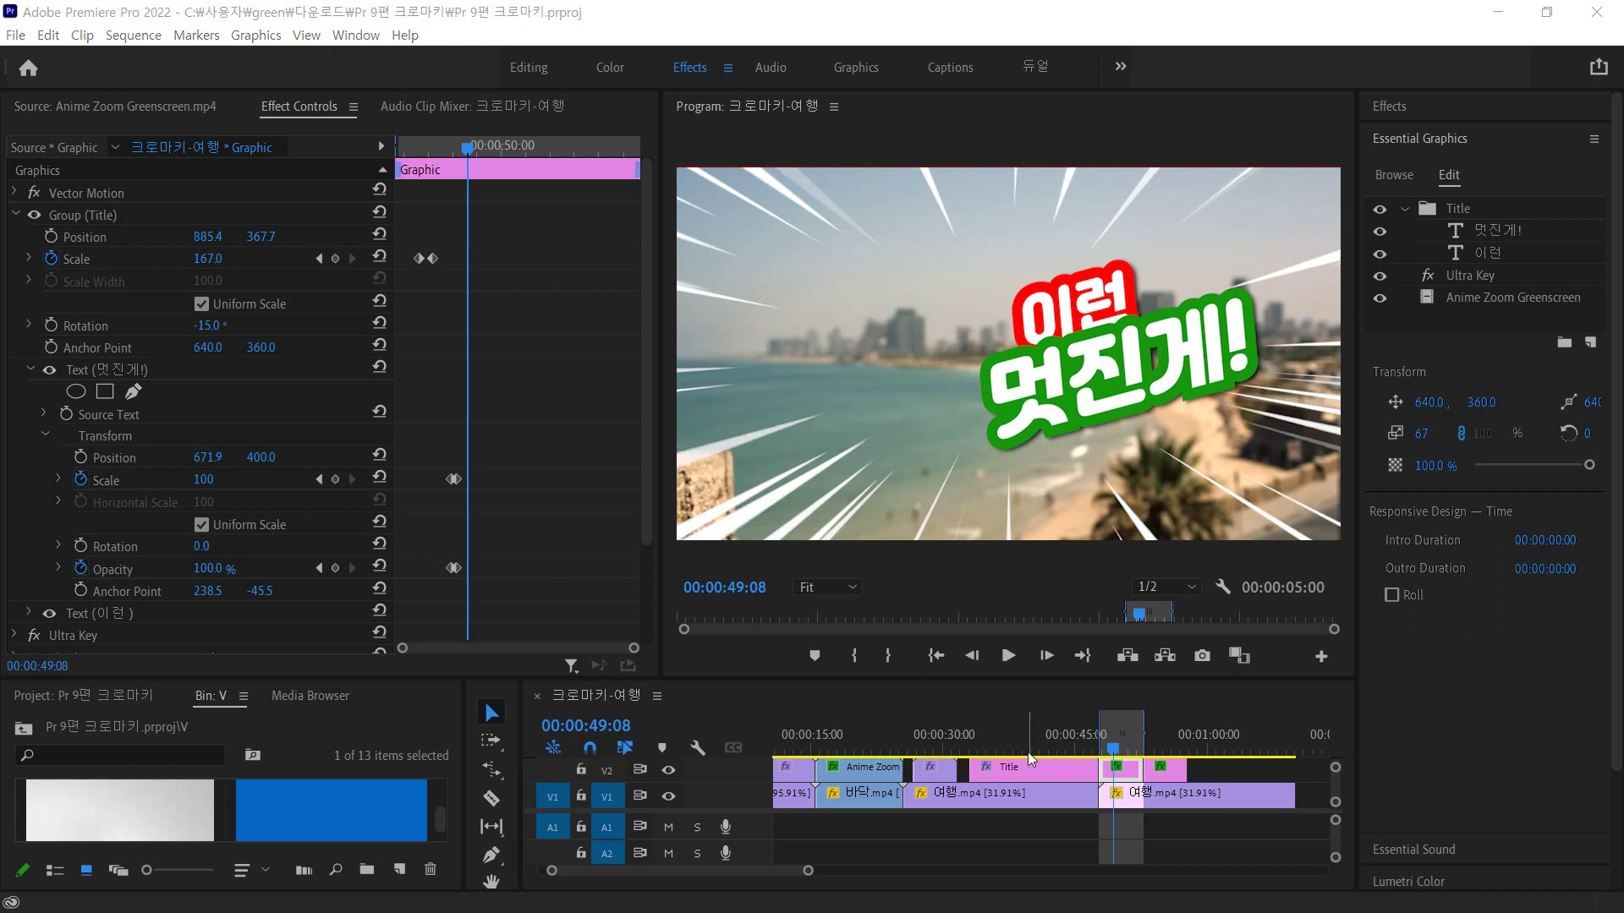
left_click(668, 797)
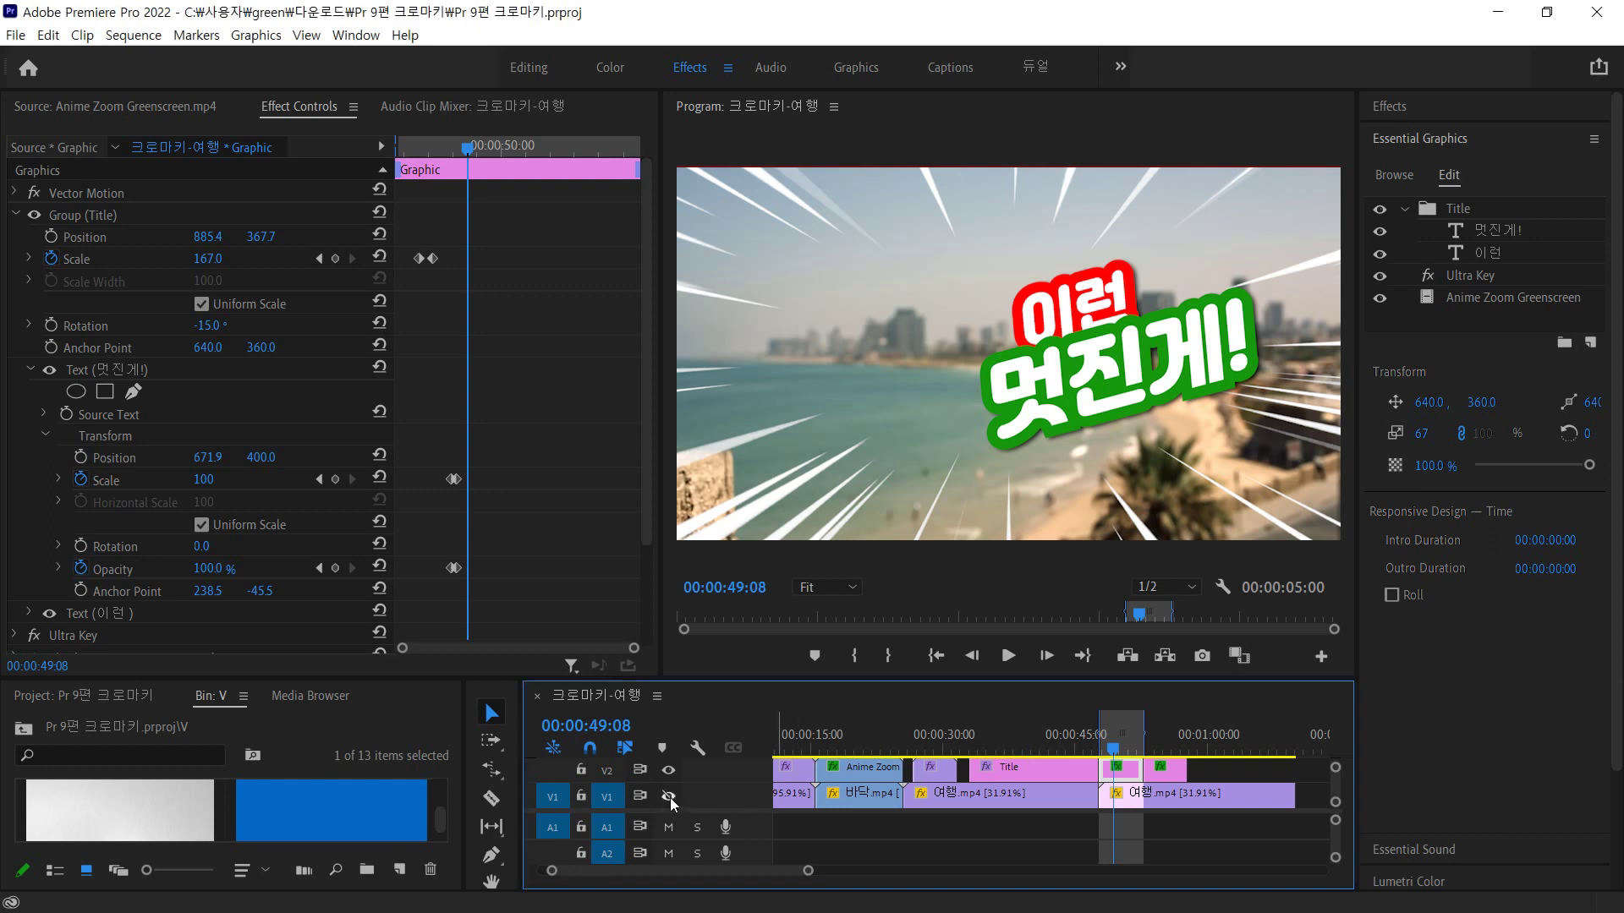
left_click(668, 797)
left_click(668, 797)
left_click(668, 796)
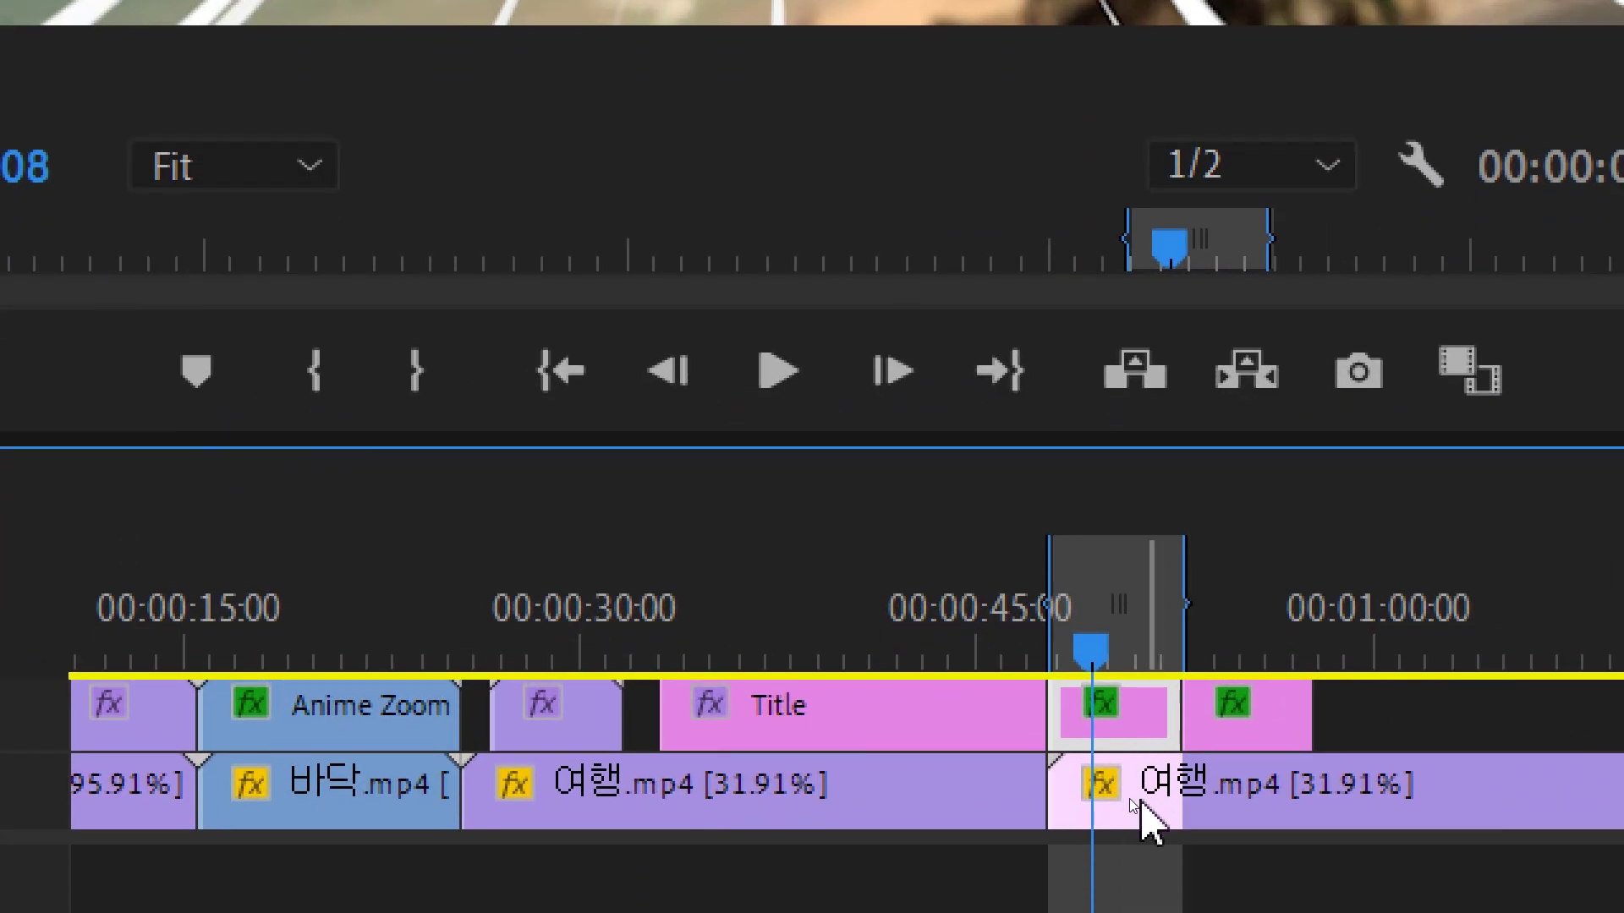
left_click(1140, 853)
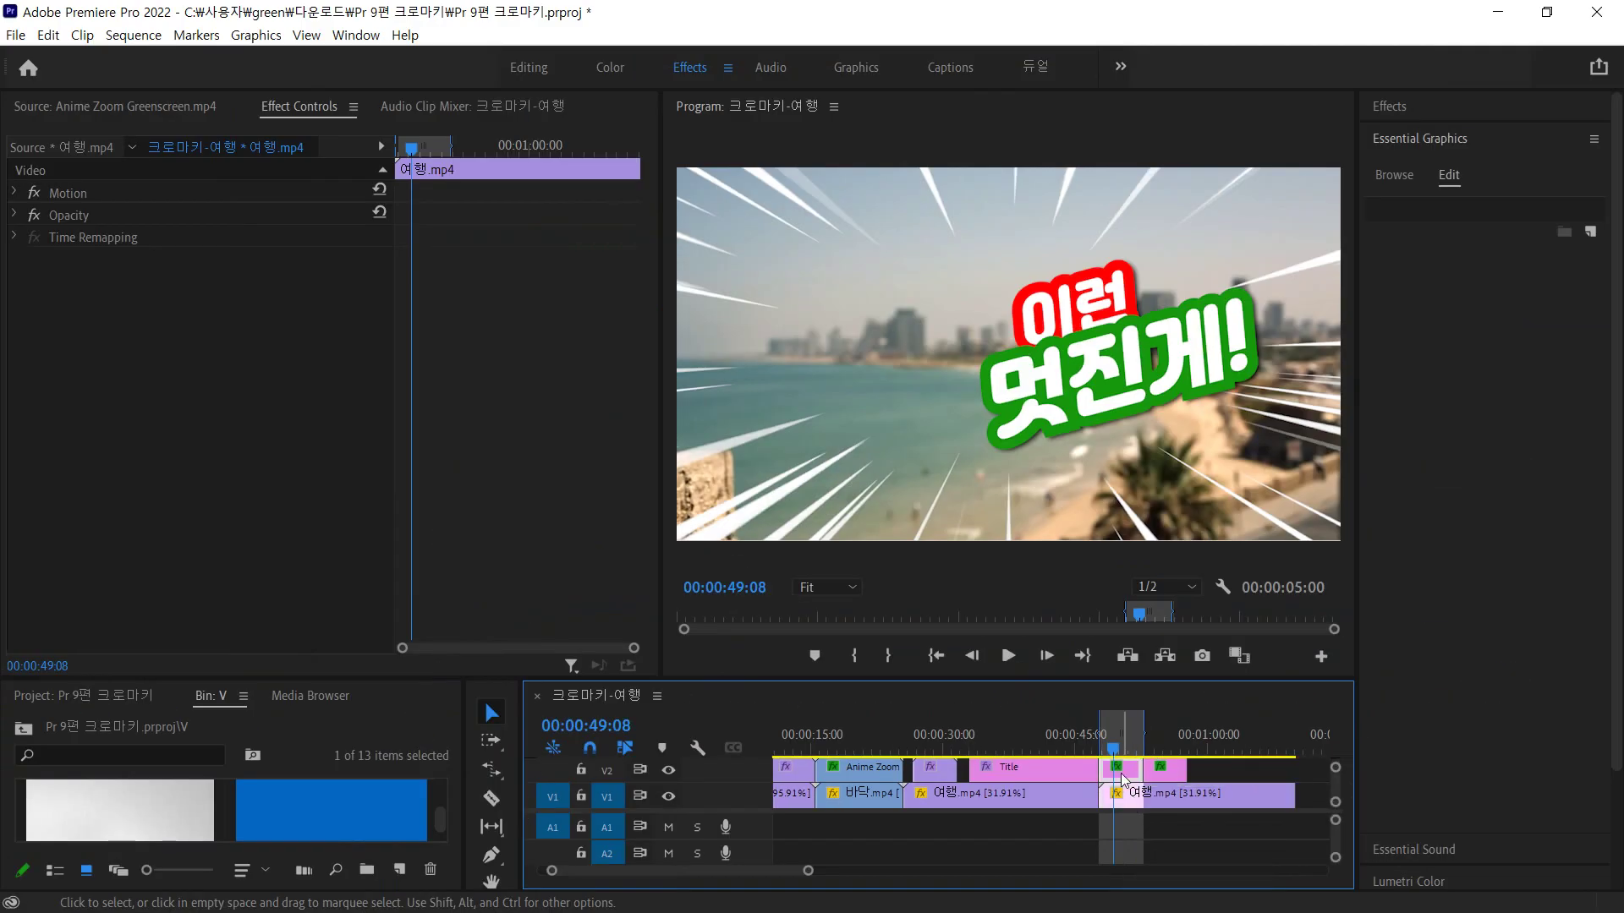
- Select the title graphic clip and look through My Templates in Essential Graphics
left_click(1121, 773)
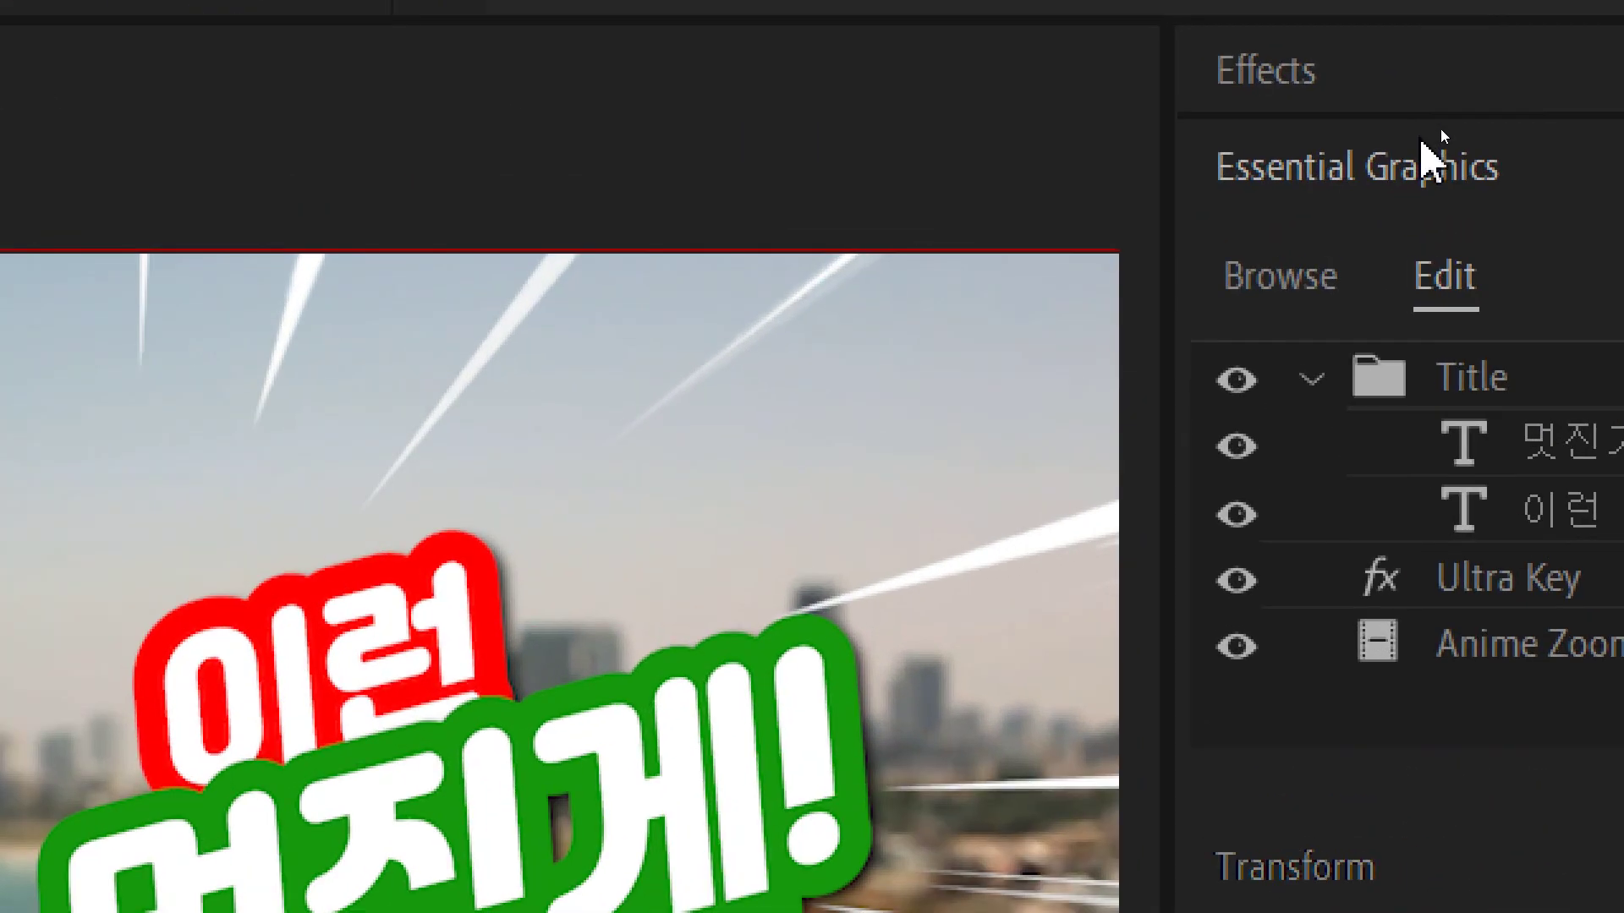
left_click(1438, 138)
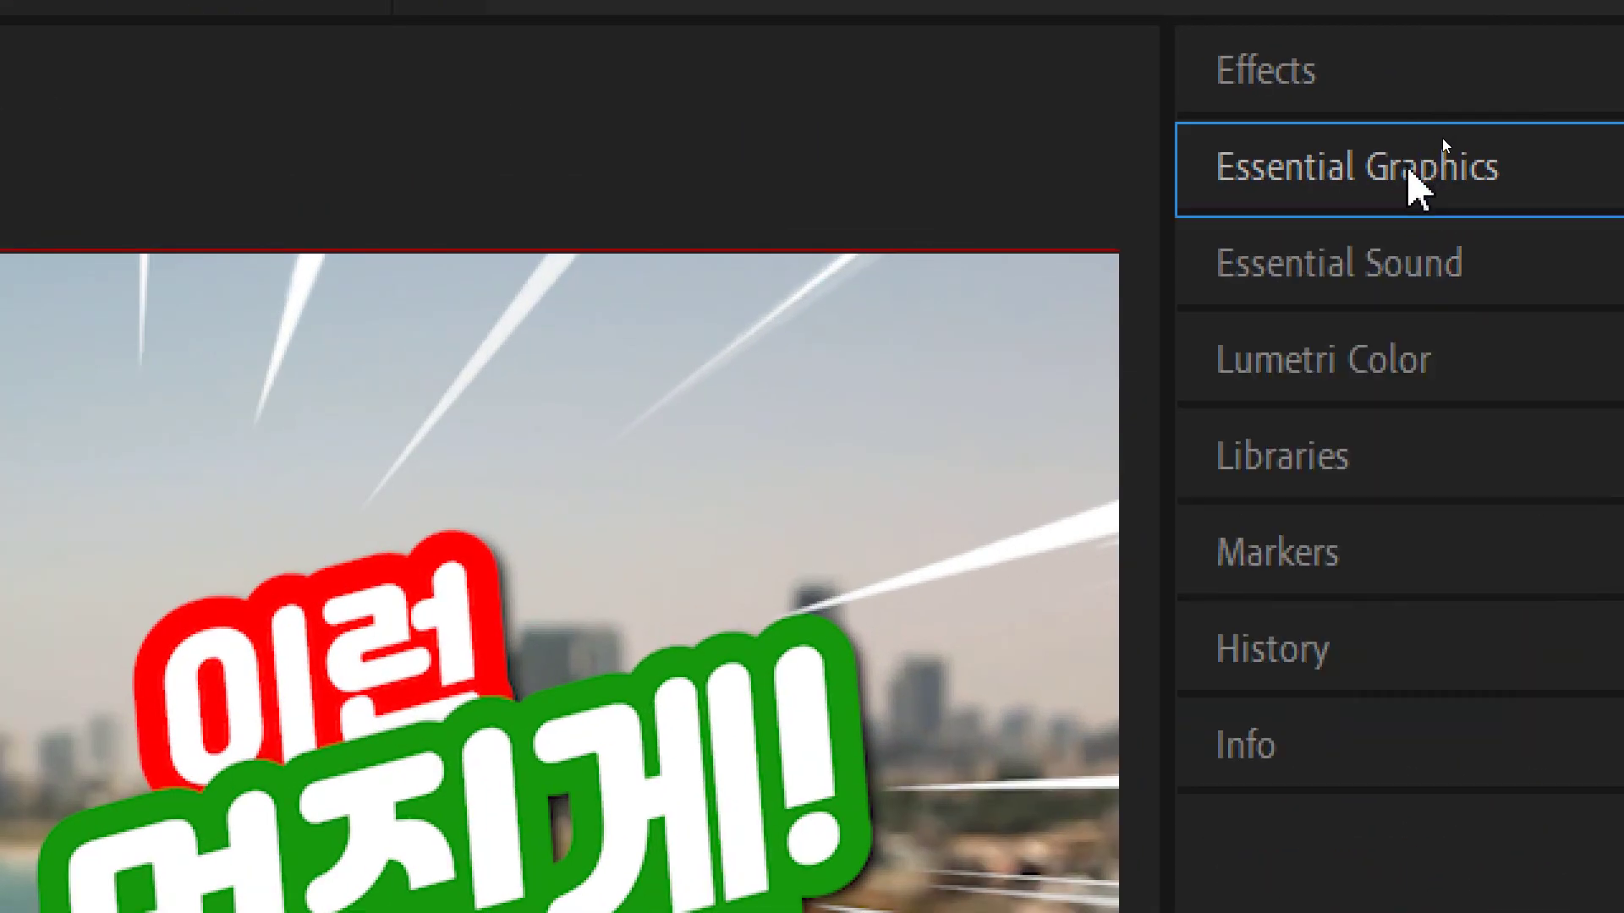
left_click(1437, 168)
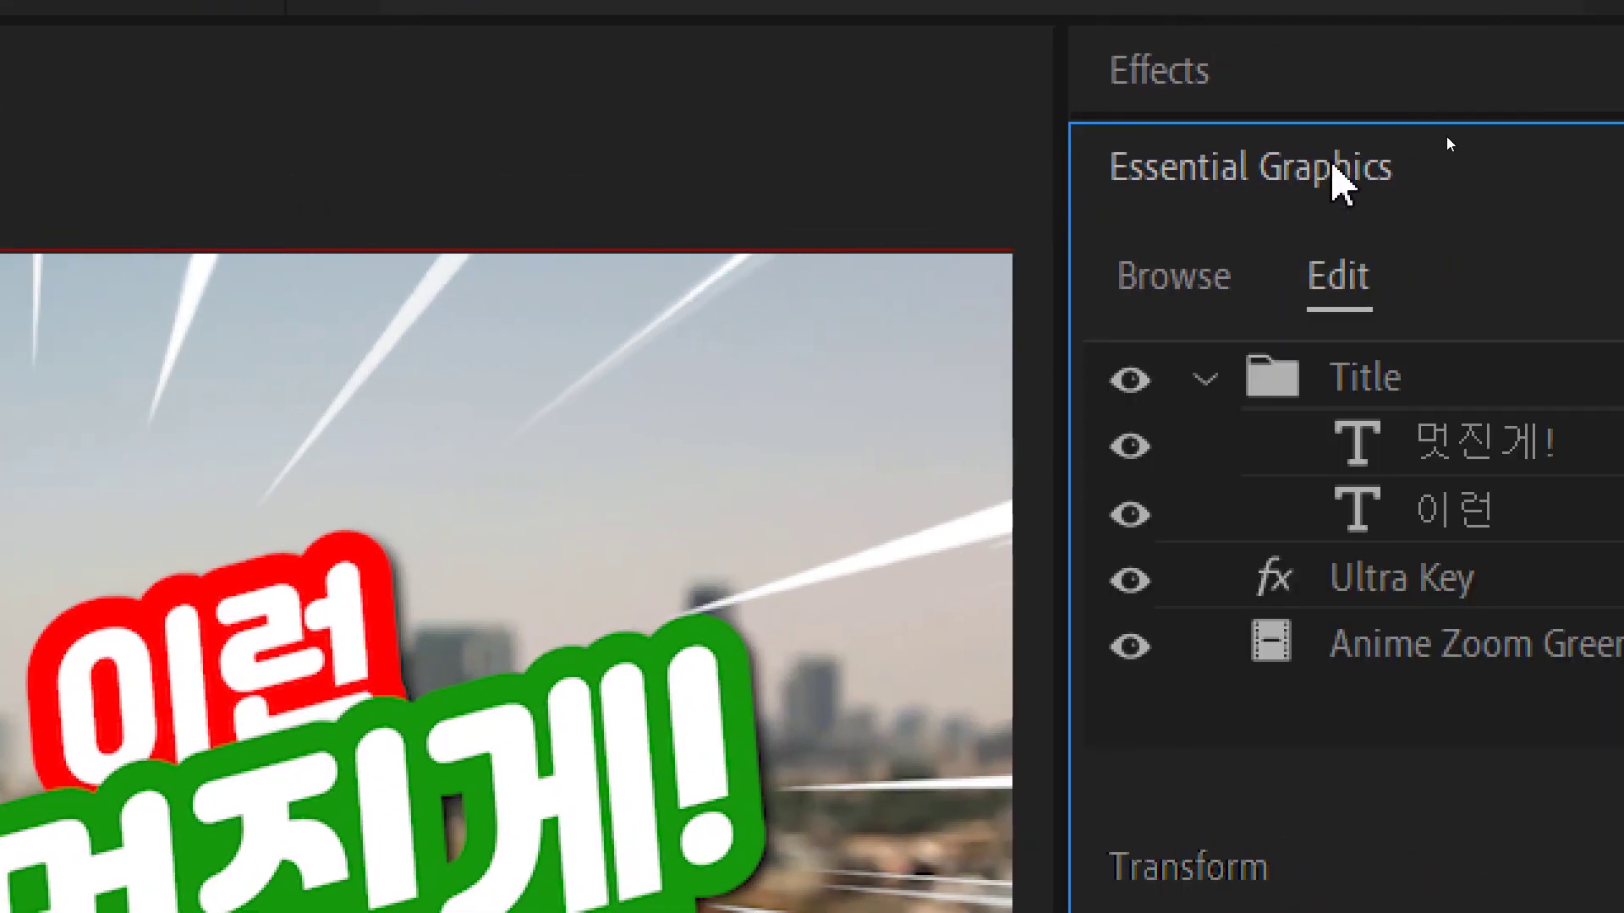
left_click(1179, 284)
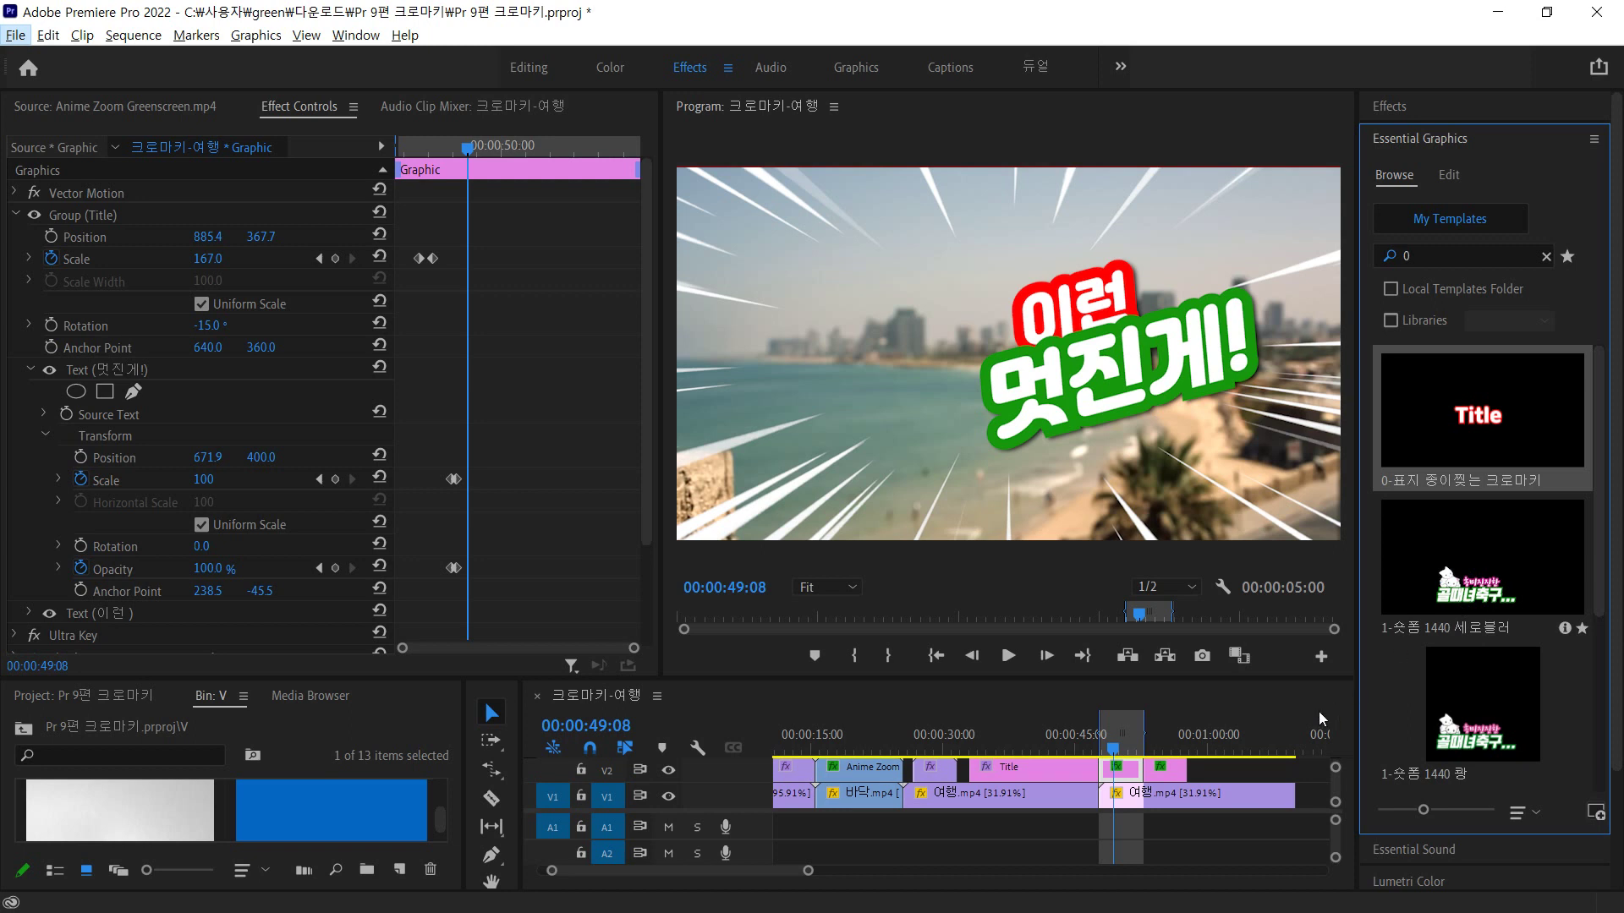
left_click(1118, 772)
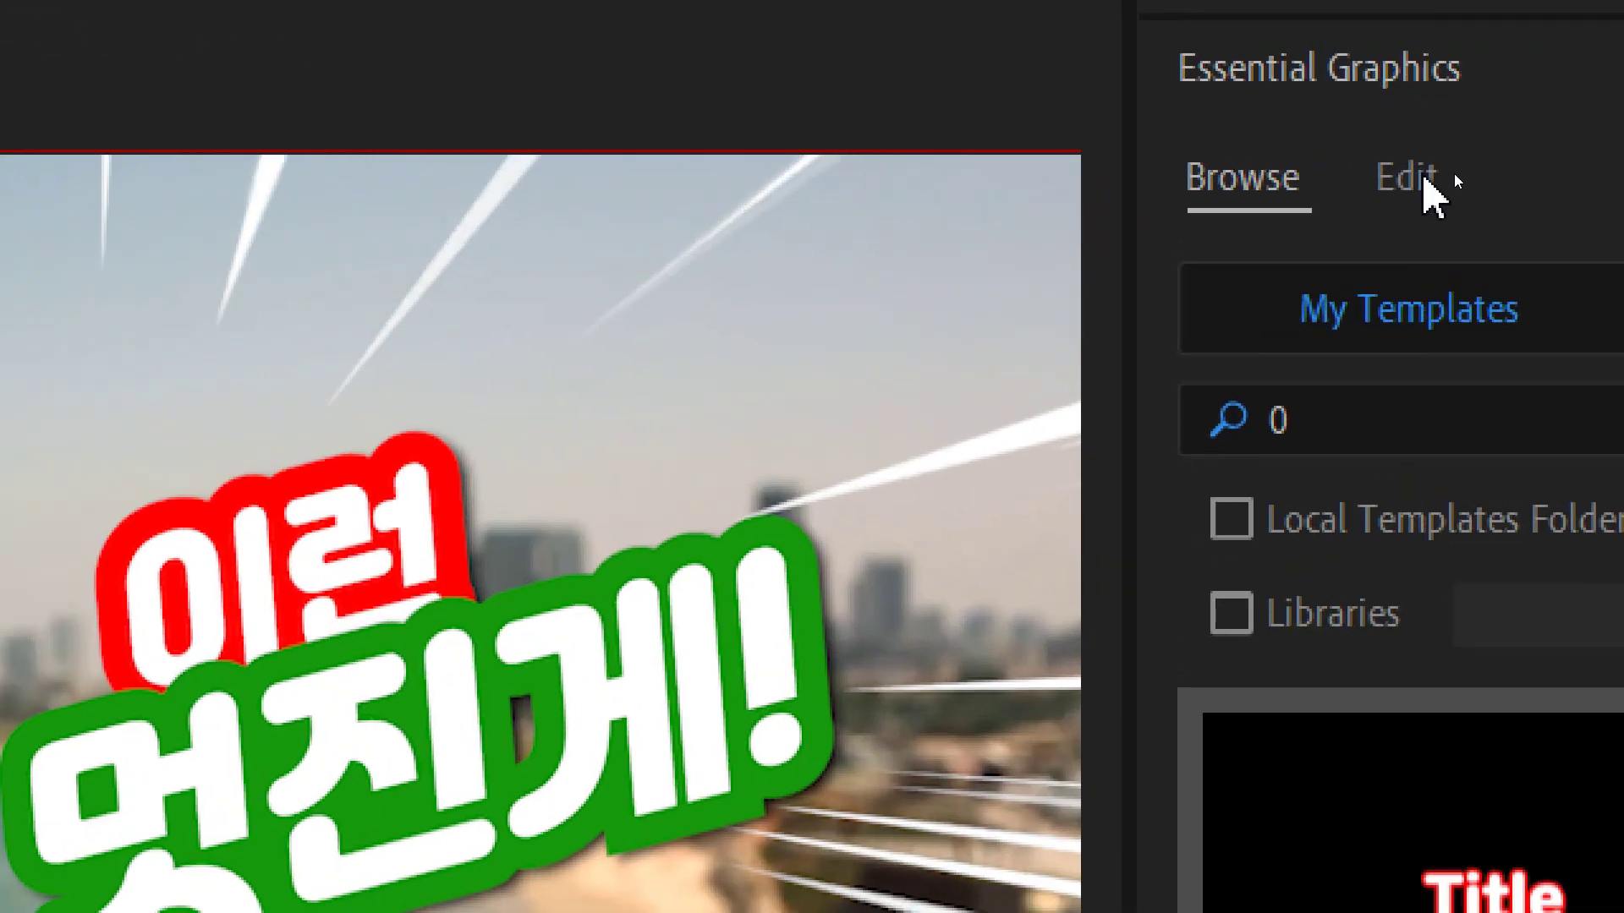
- Examine the graphic's 멋진게! and 이런 text layers for editing, and switch to the MGT template folder in File Explorer
left_click(1424, 179)
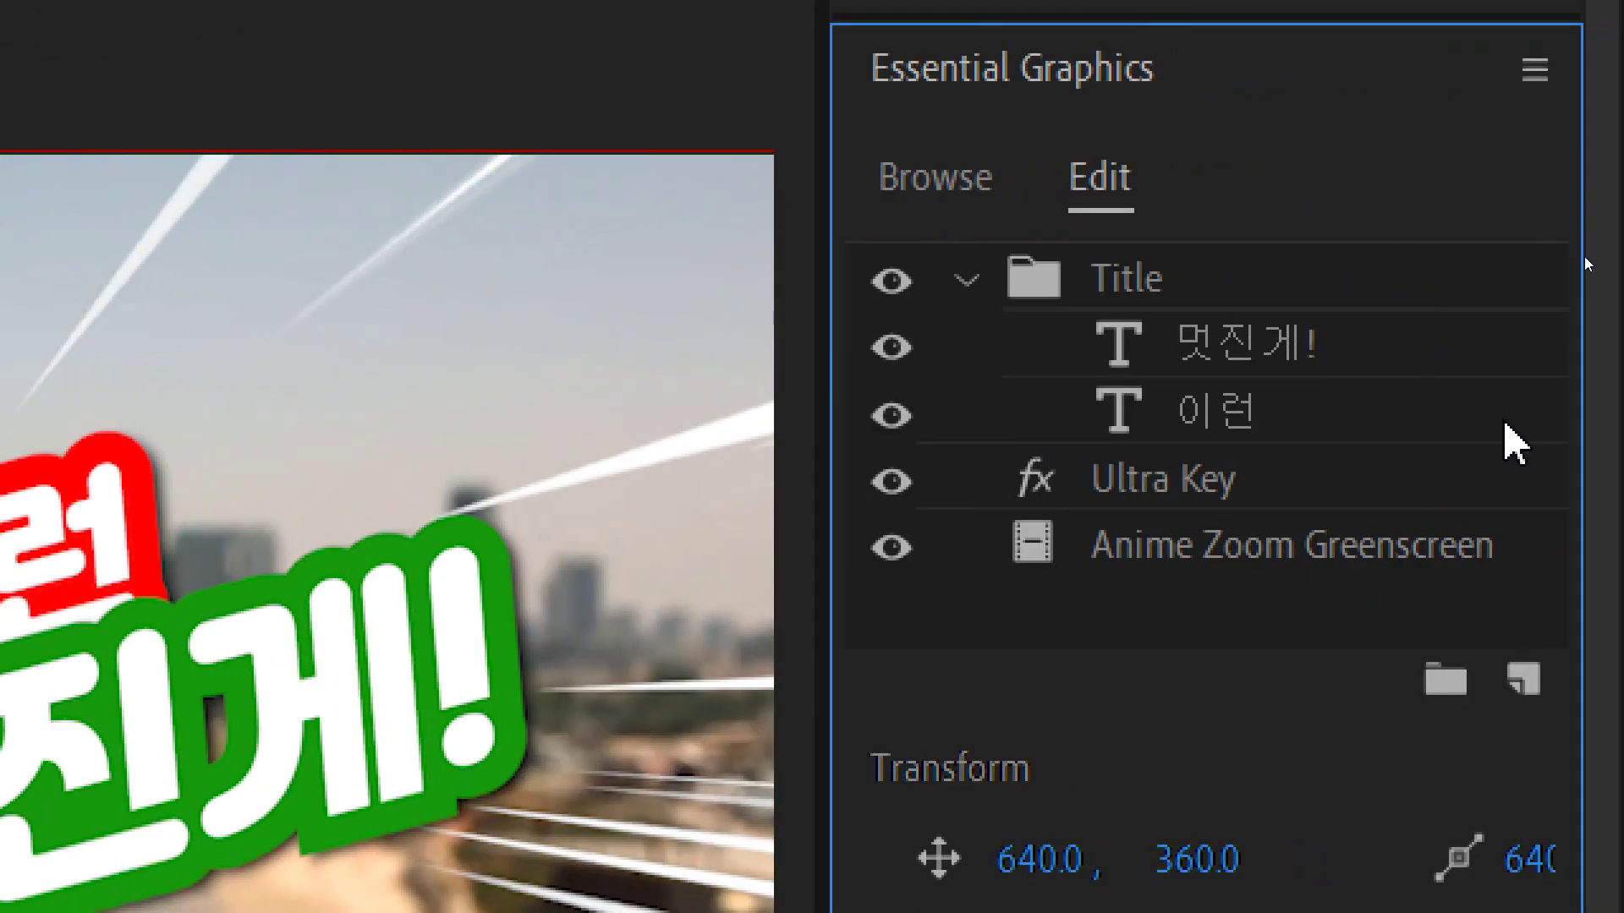
left_click(1260, 361)
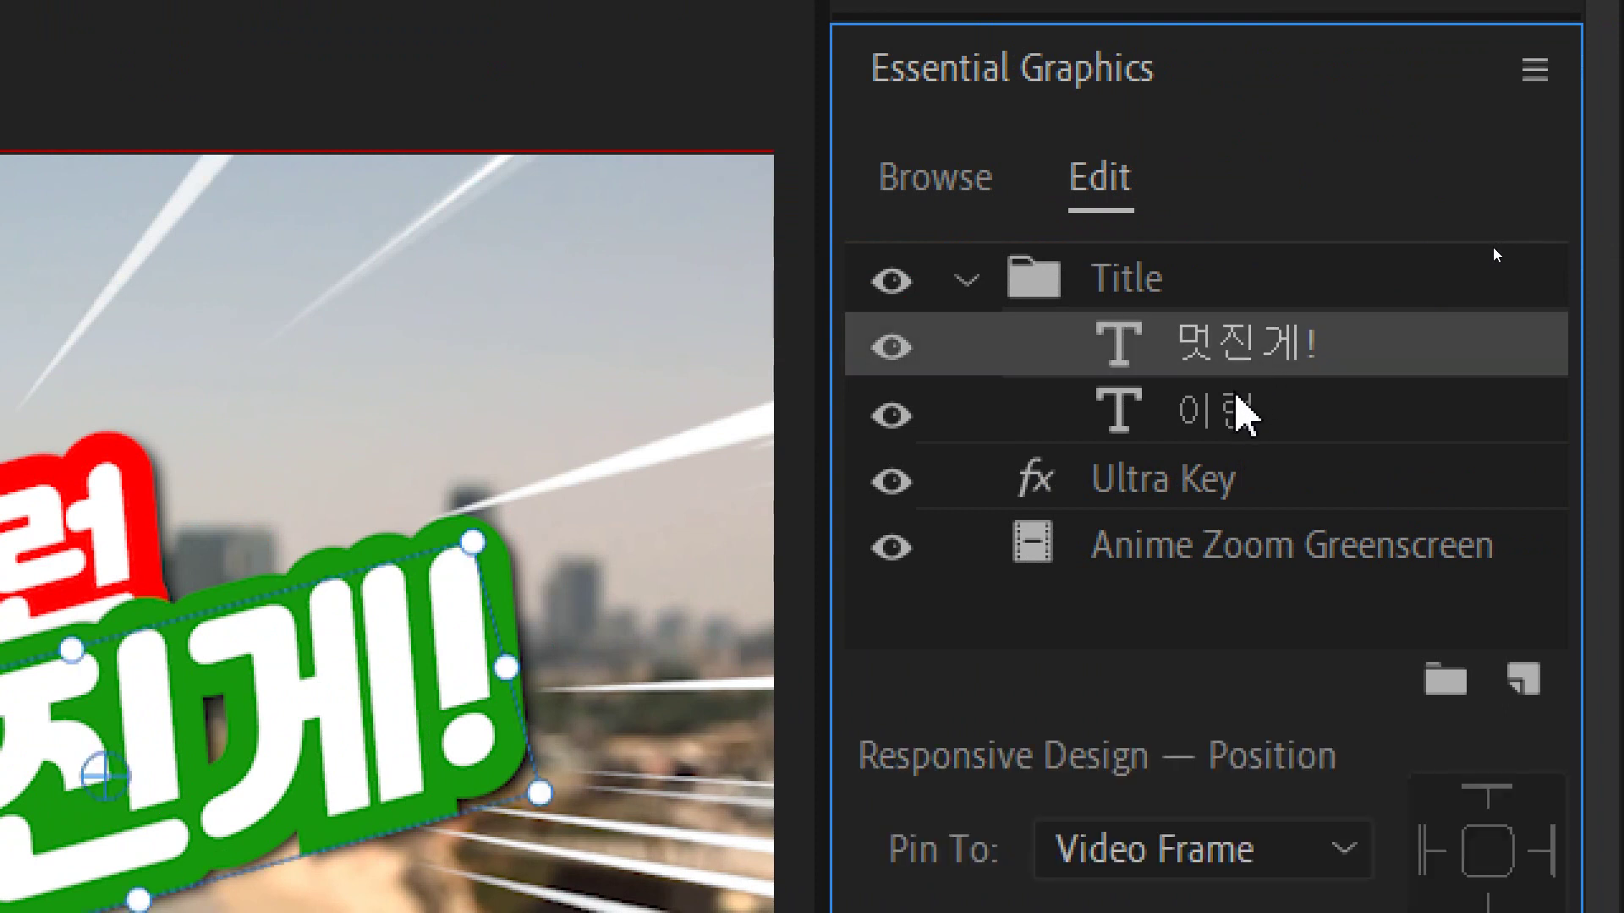
left_click(1239, 410)
left_click(1249, 348)
left_click(1240, 415)
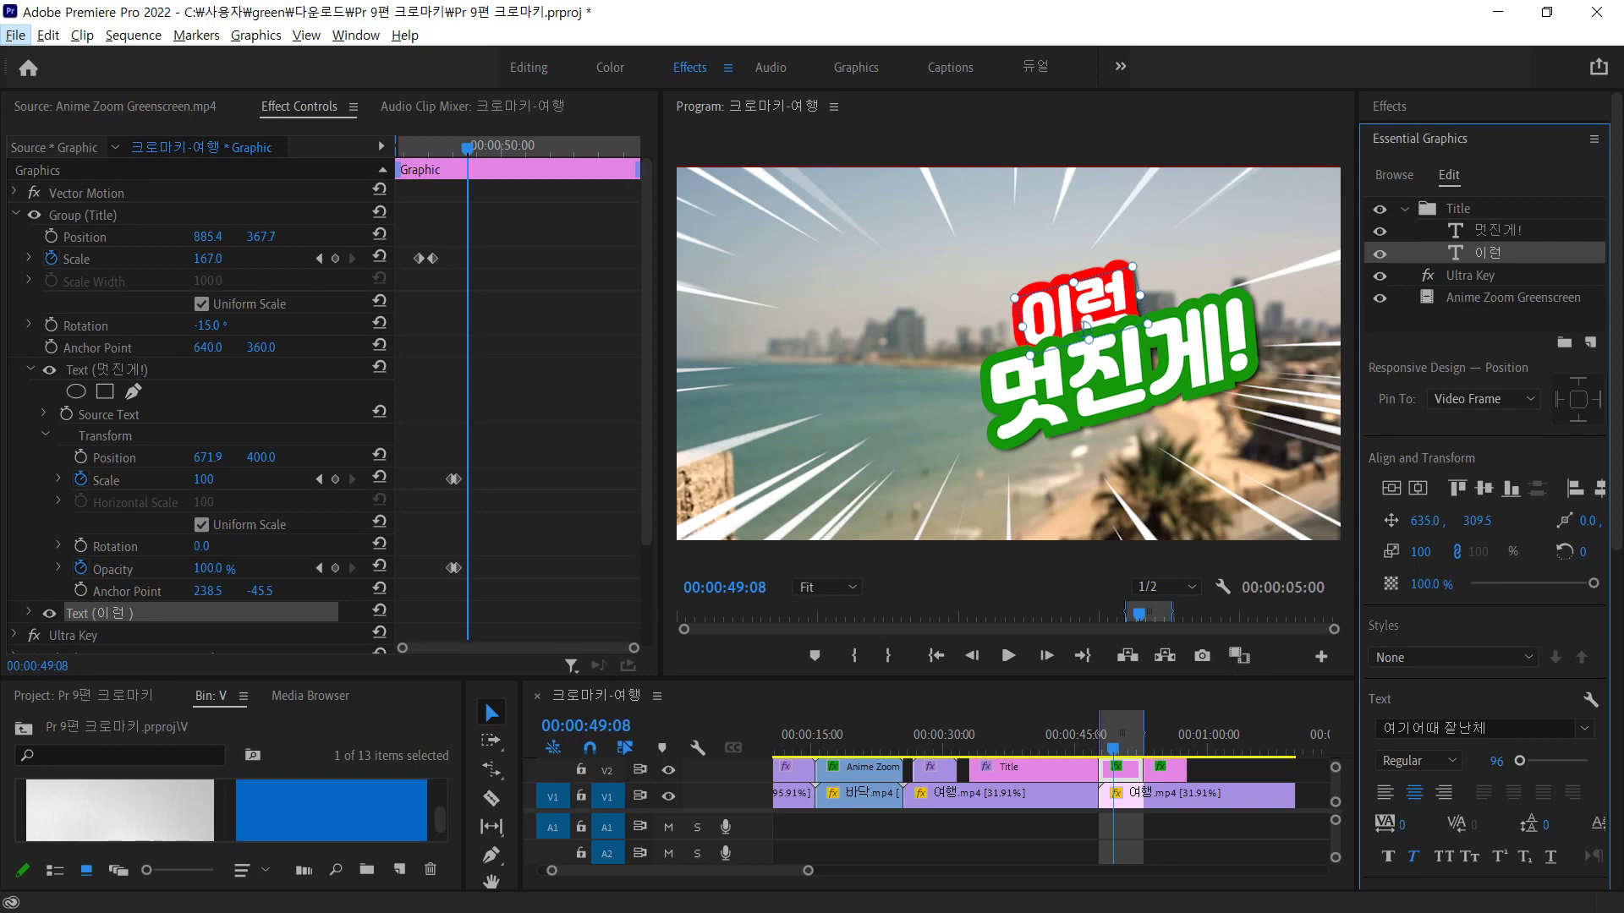
key("alt+Tab")
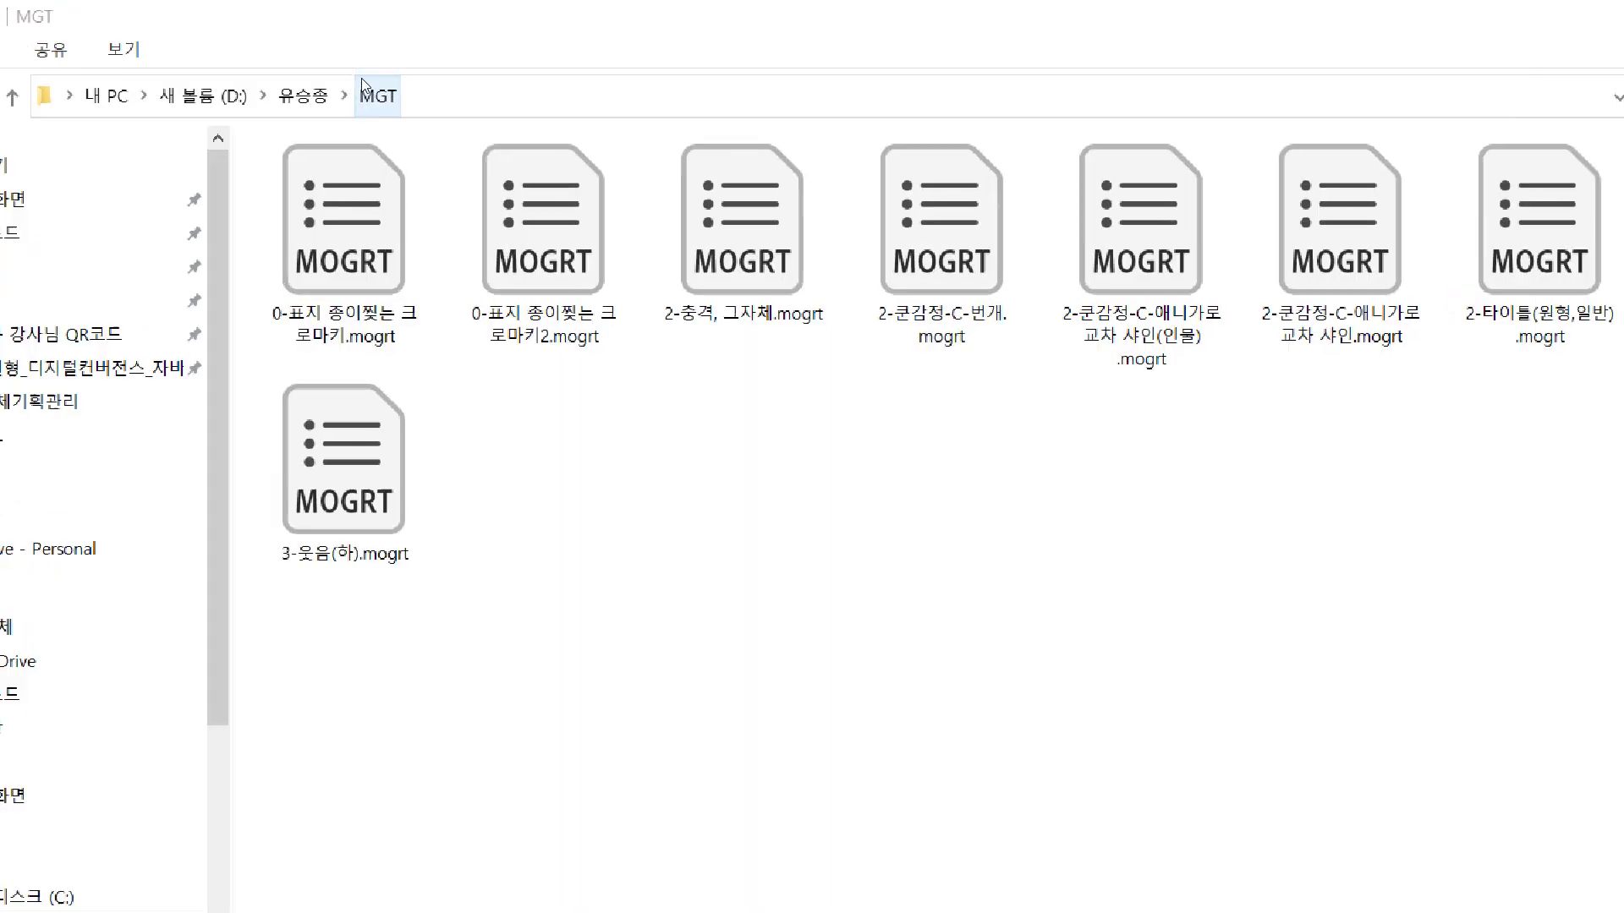
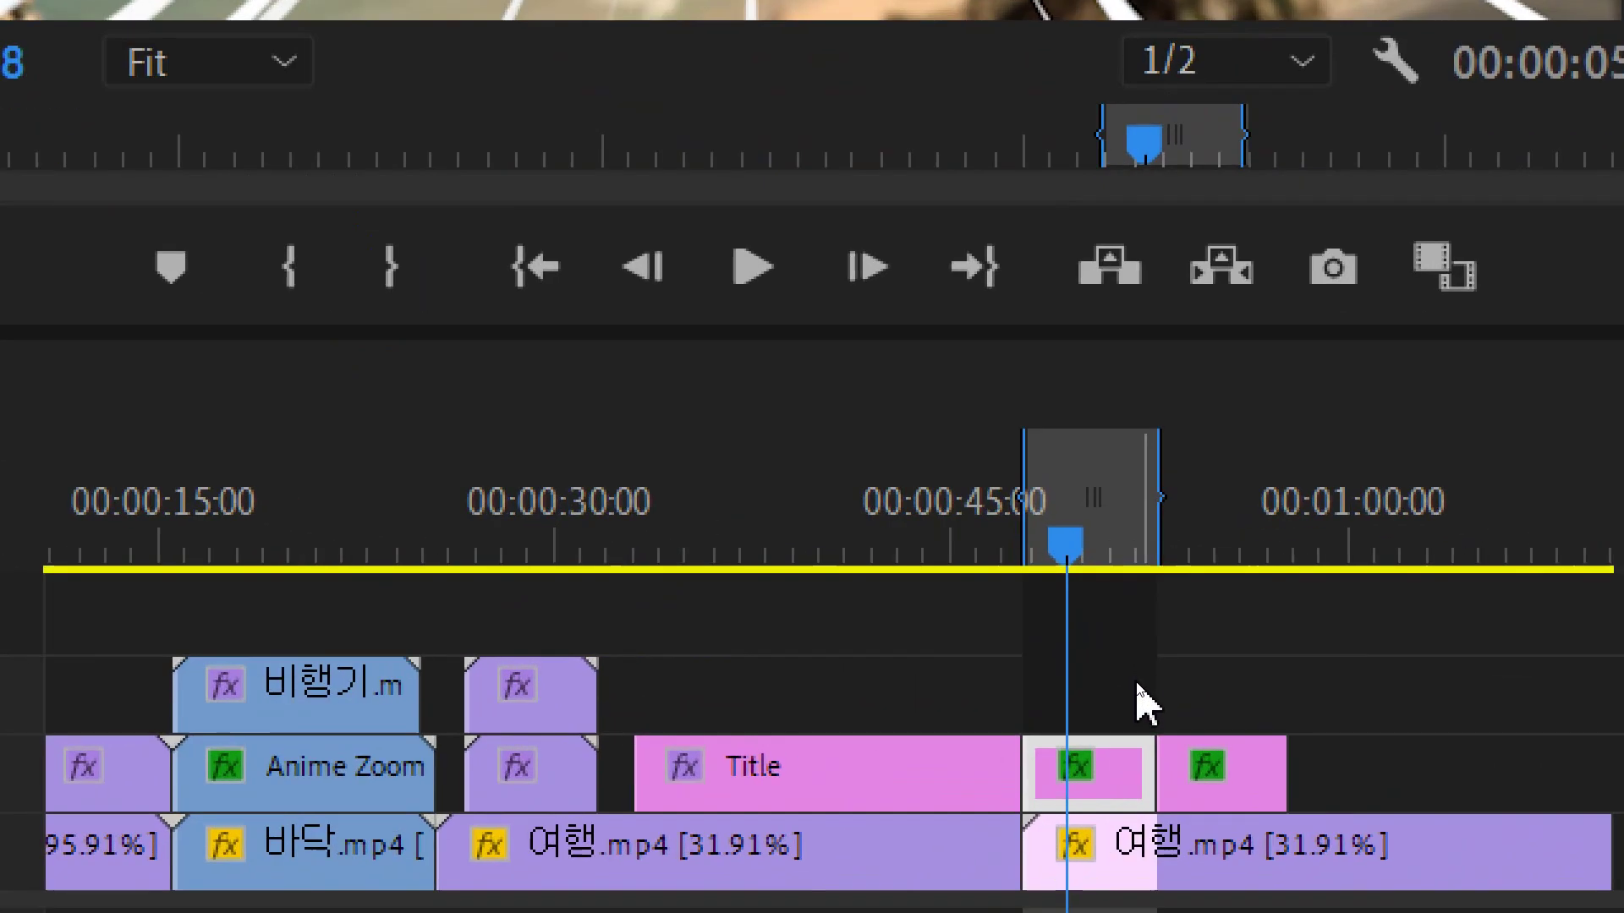
- Start exporting the 멋진게! graphic clip beginning at 00:00:47:21 as a Motion Graphics Template named 2-집중선 팍
left_click(1137, 683)
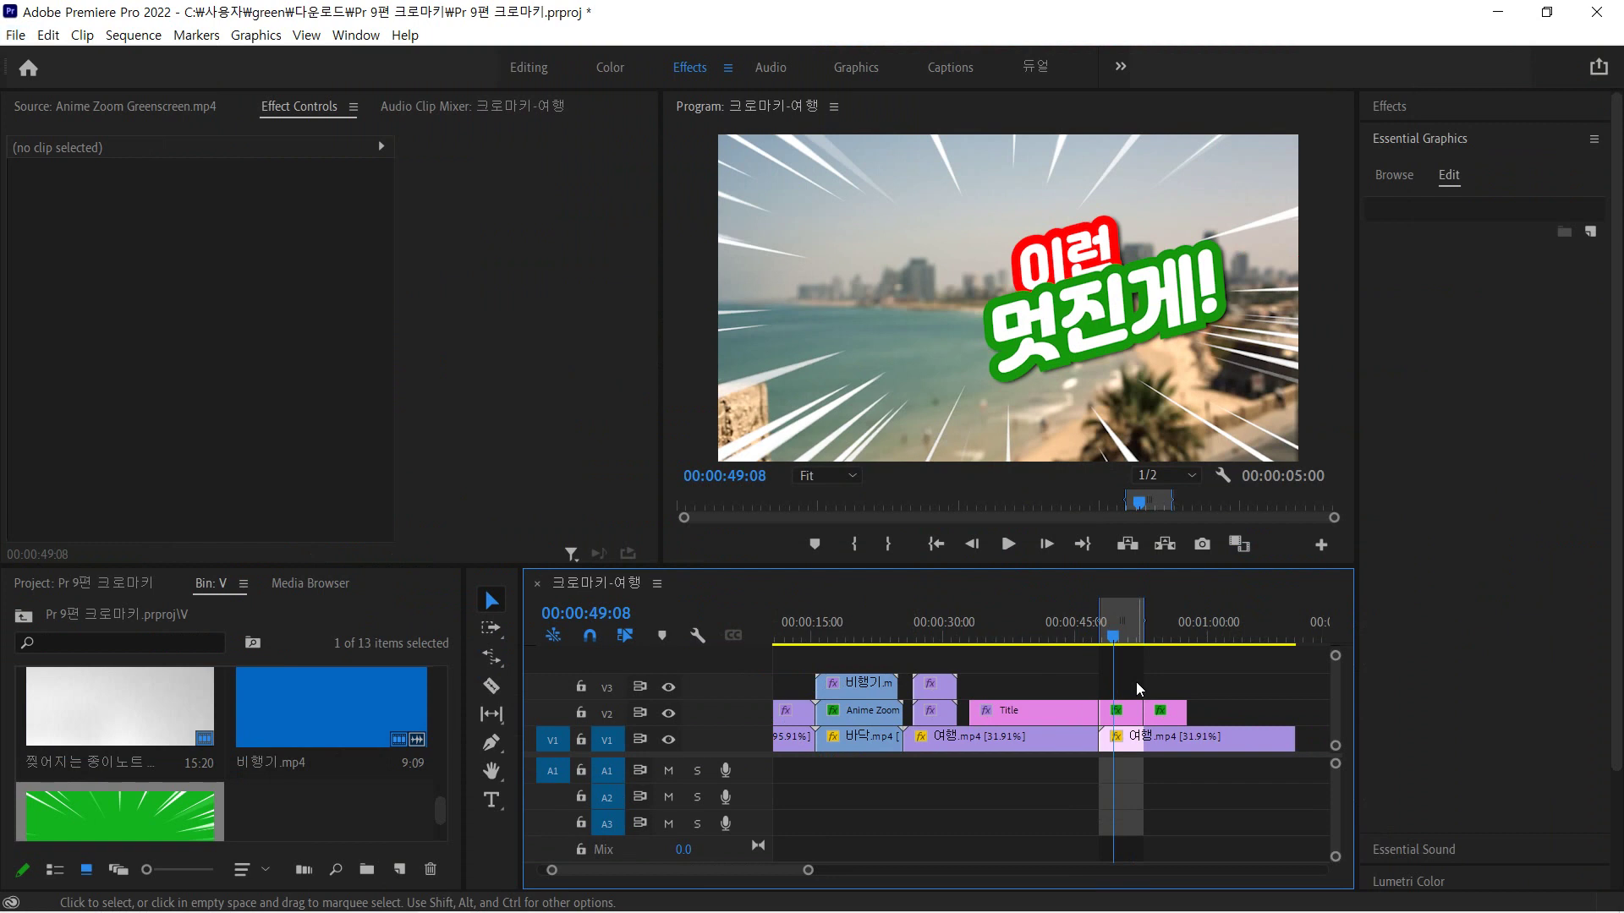
key("equal")
left_click(1100, 708)
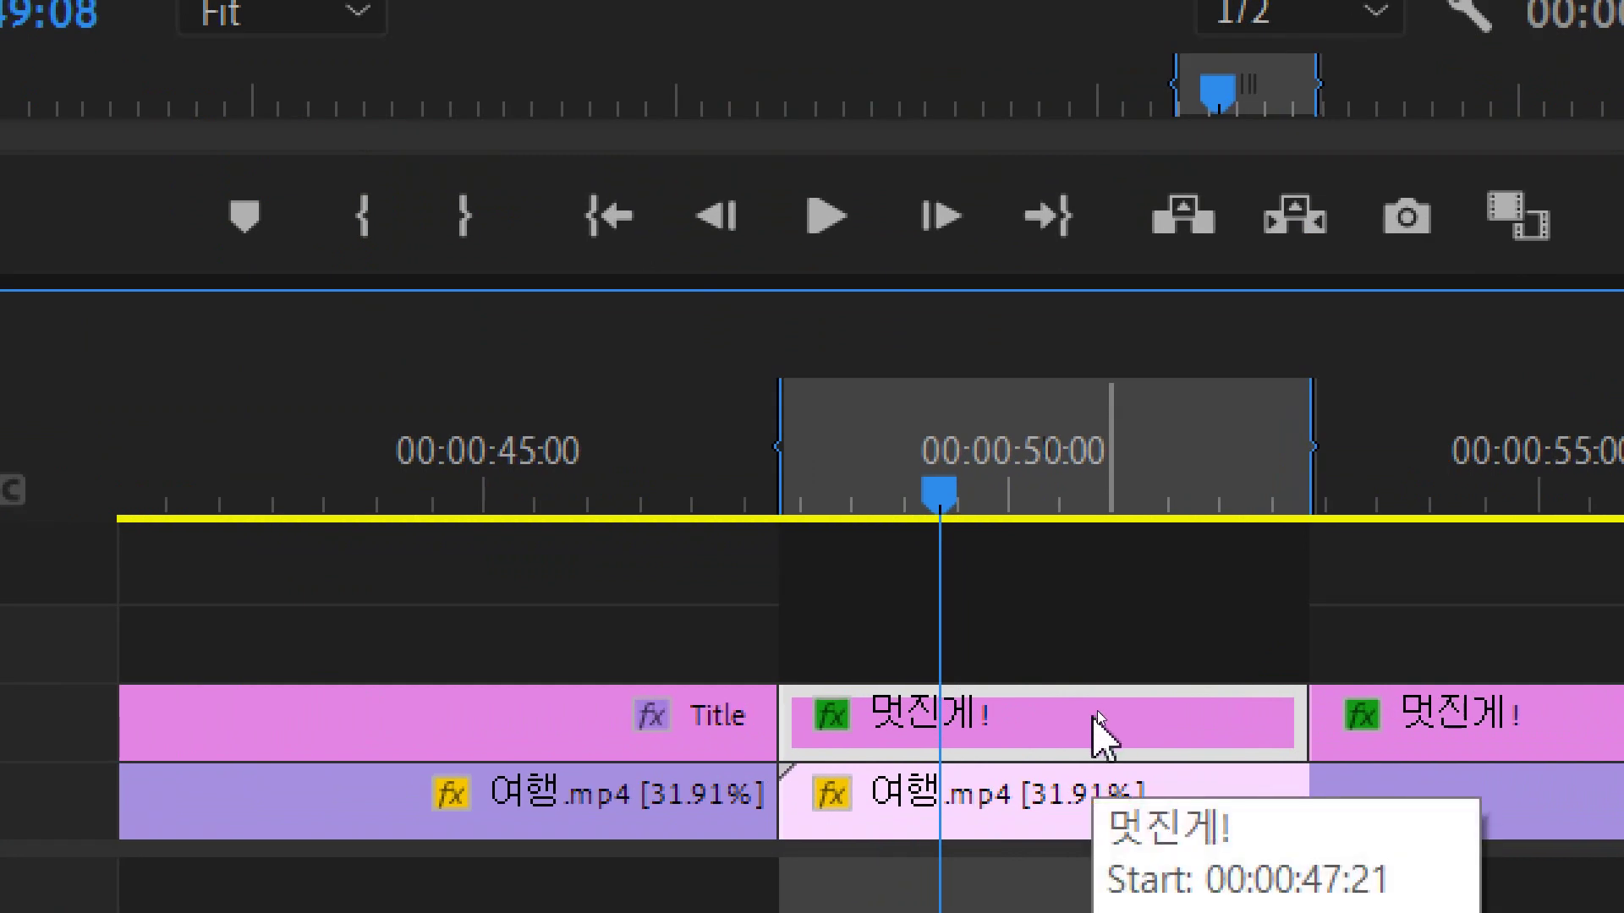
right_click(1098, 710)
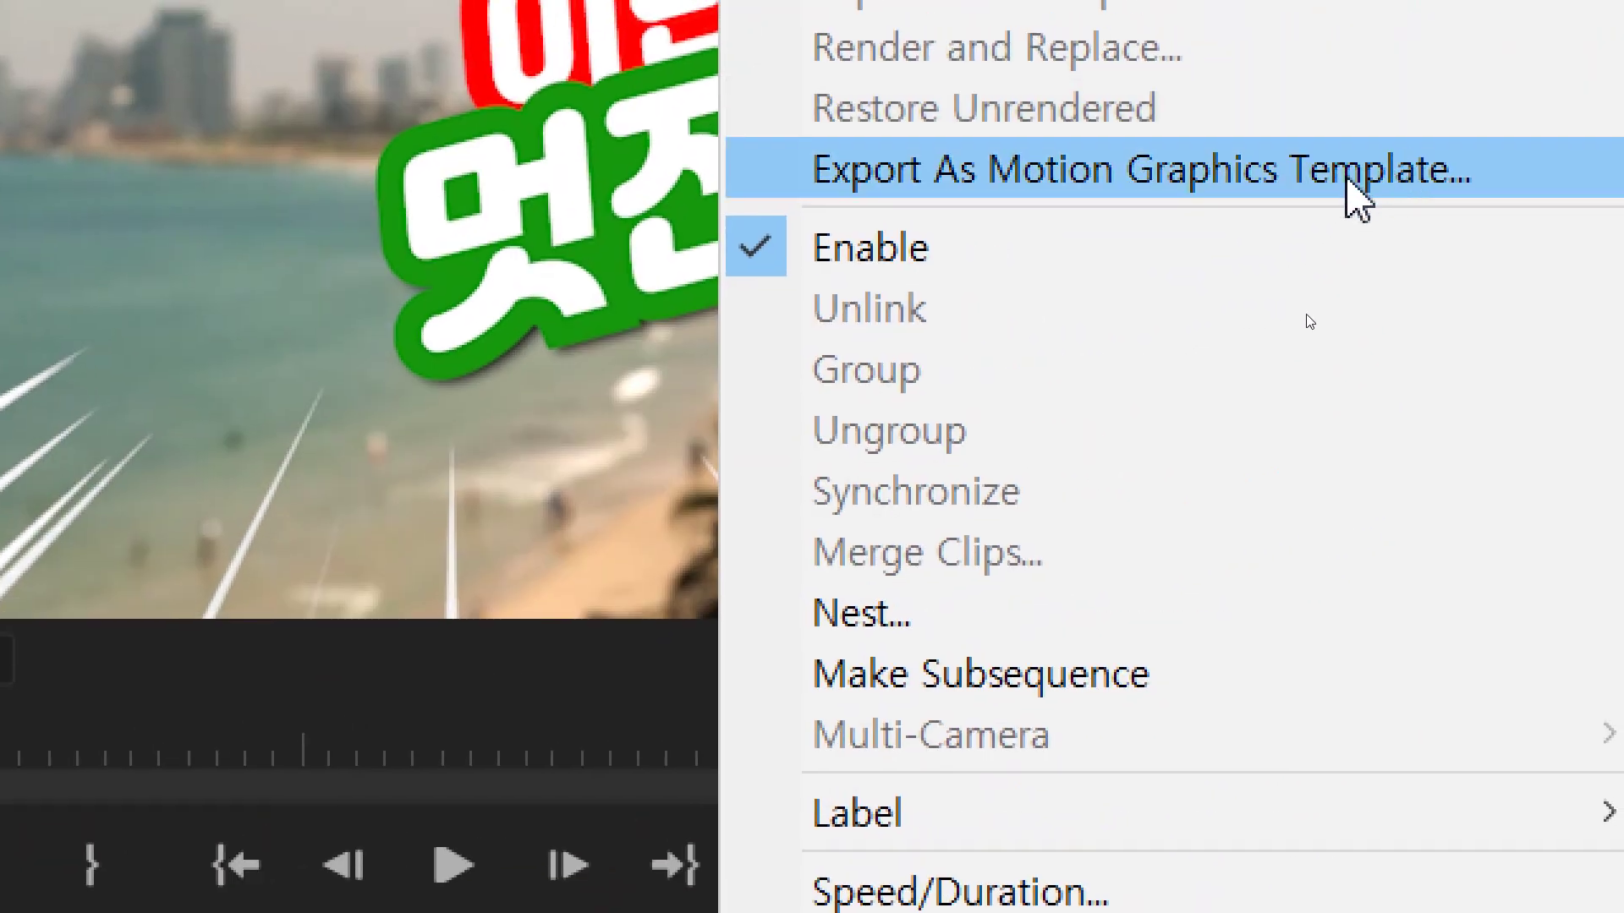
left_click(1420, 173)
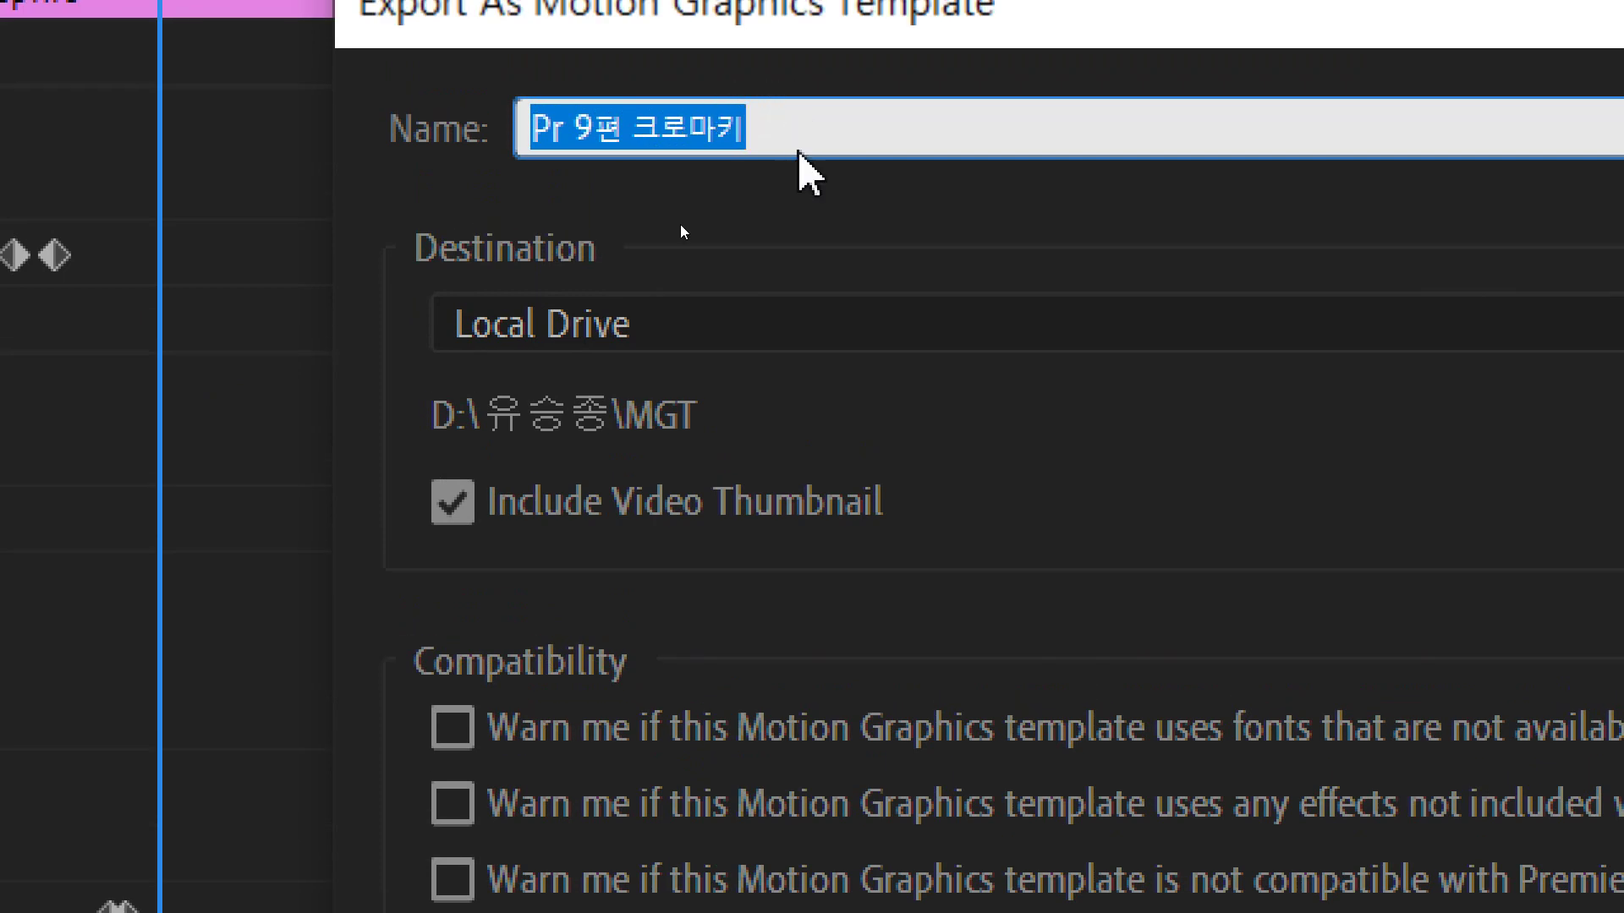
left_click_drag(808, 133, 499, 127)
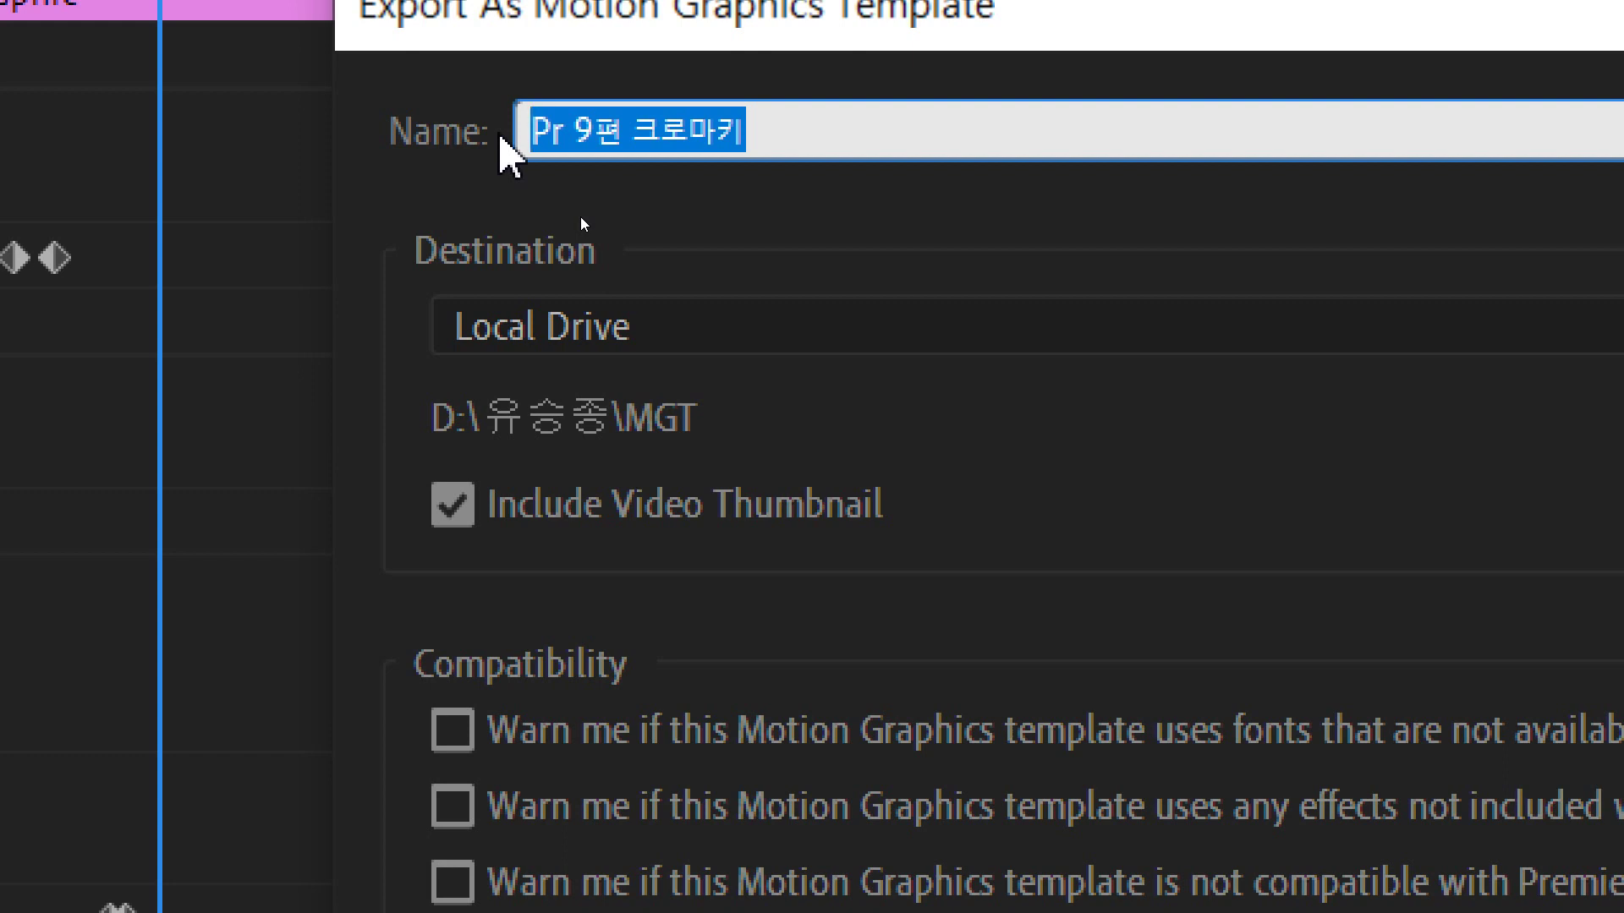
type("2")
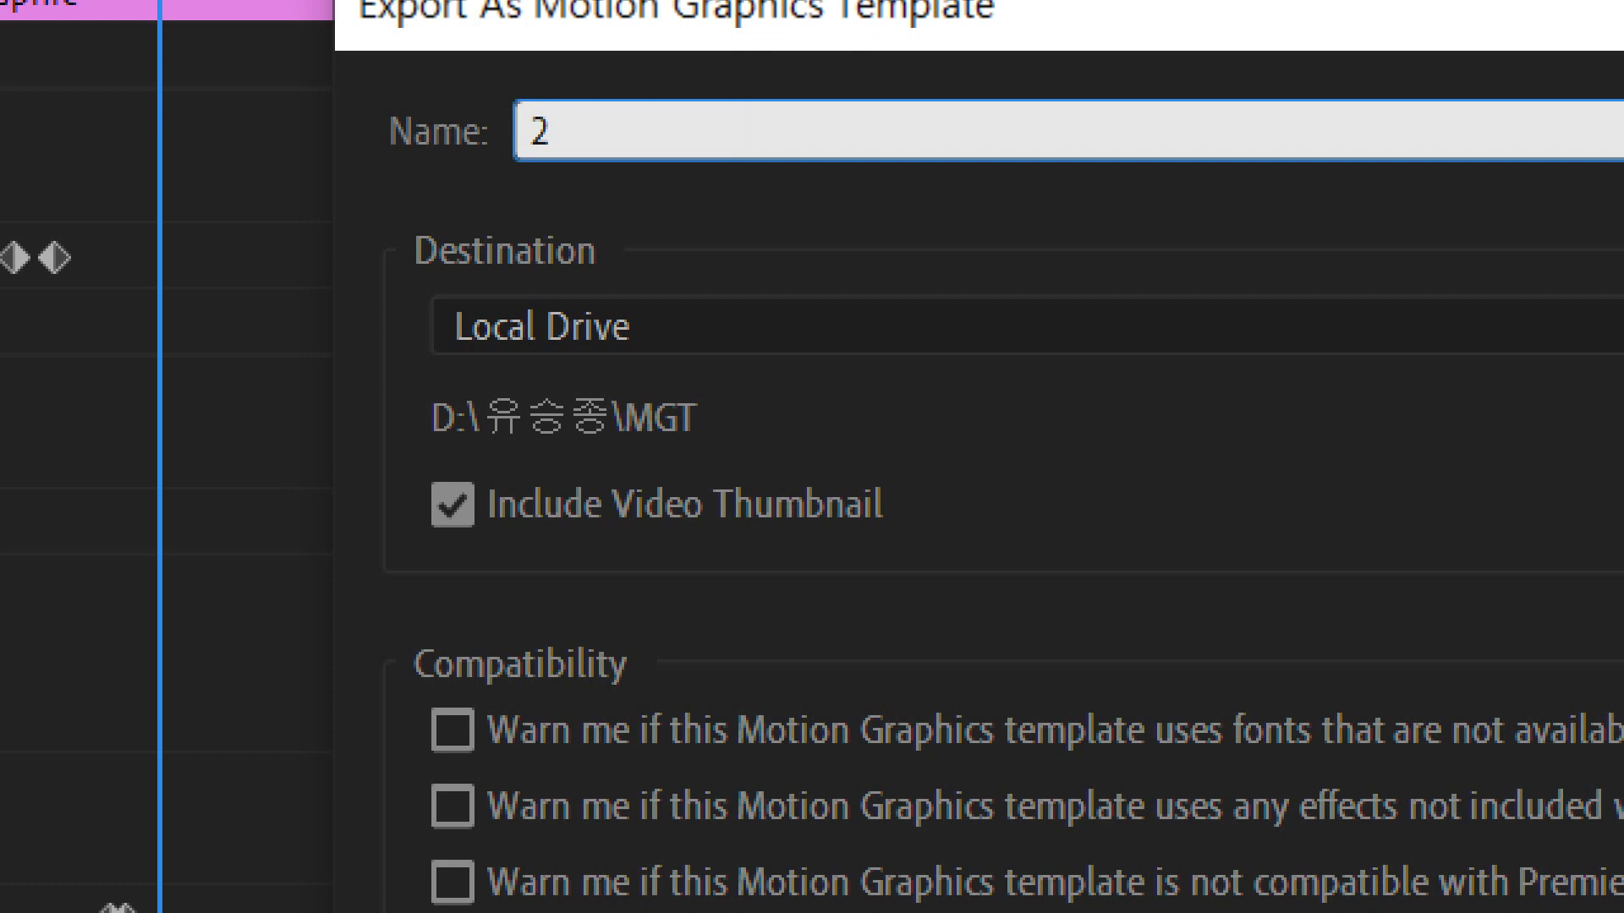
type("-Z")
key("BackSpace")
type("집ㅈ")
type("중선")
type(" 파ㄱ")
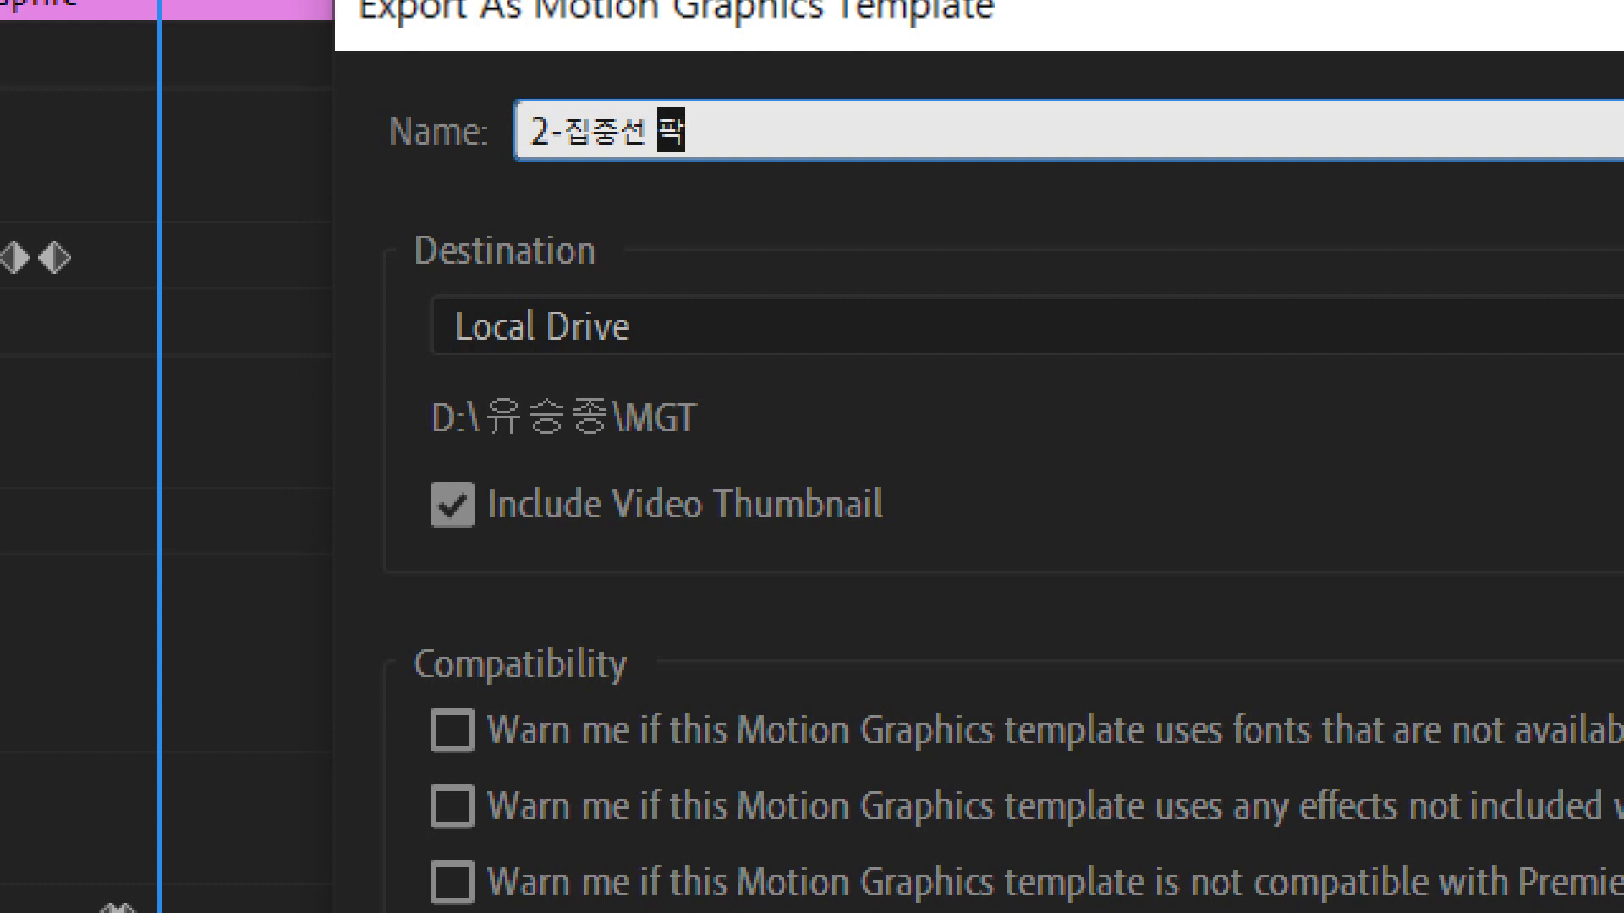
- Extend the template name to 2-집중선 팍-2애니
left_click(717, 112)
type("02")
key("Left")
key("Left")
key("shift+End")
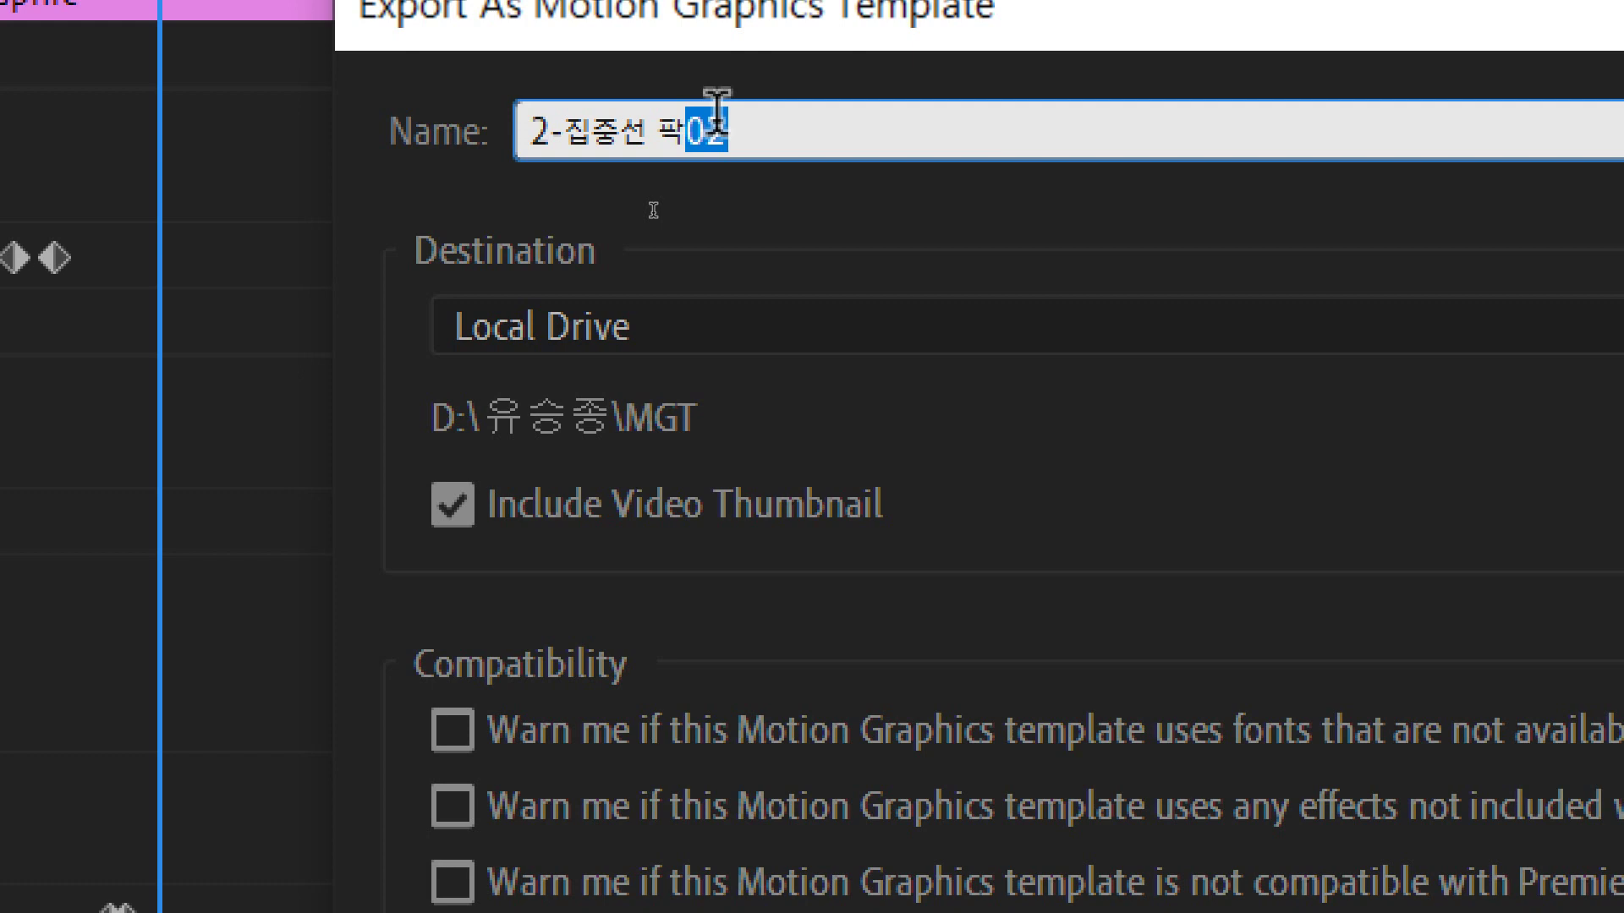
type("2")
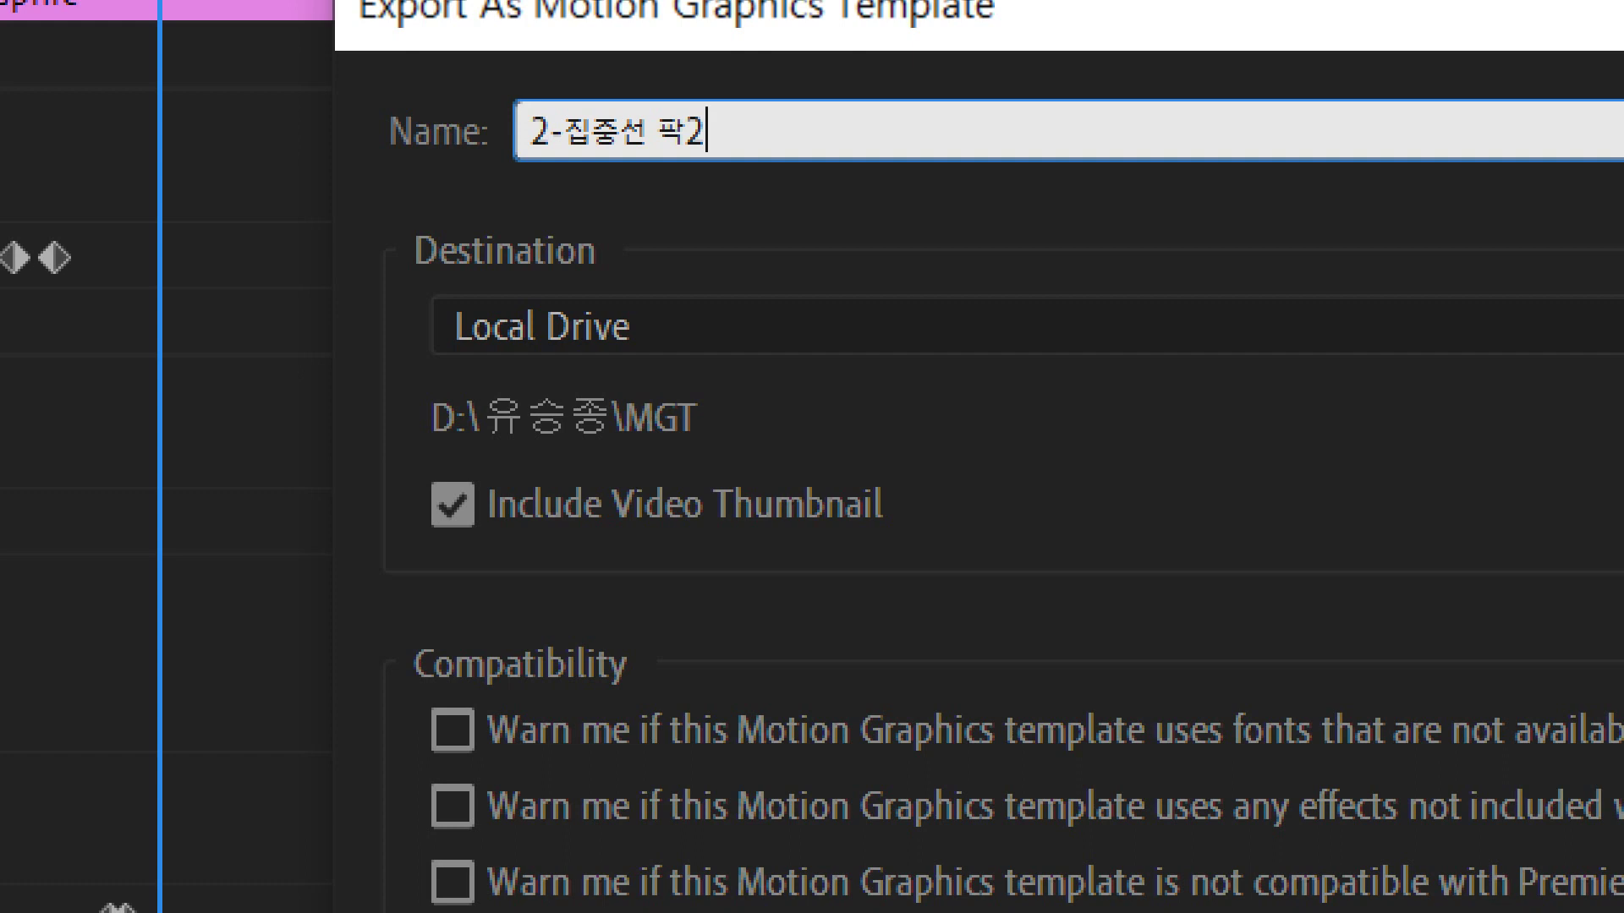
type("애니")
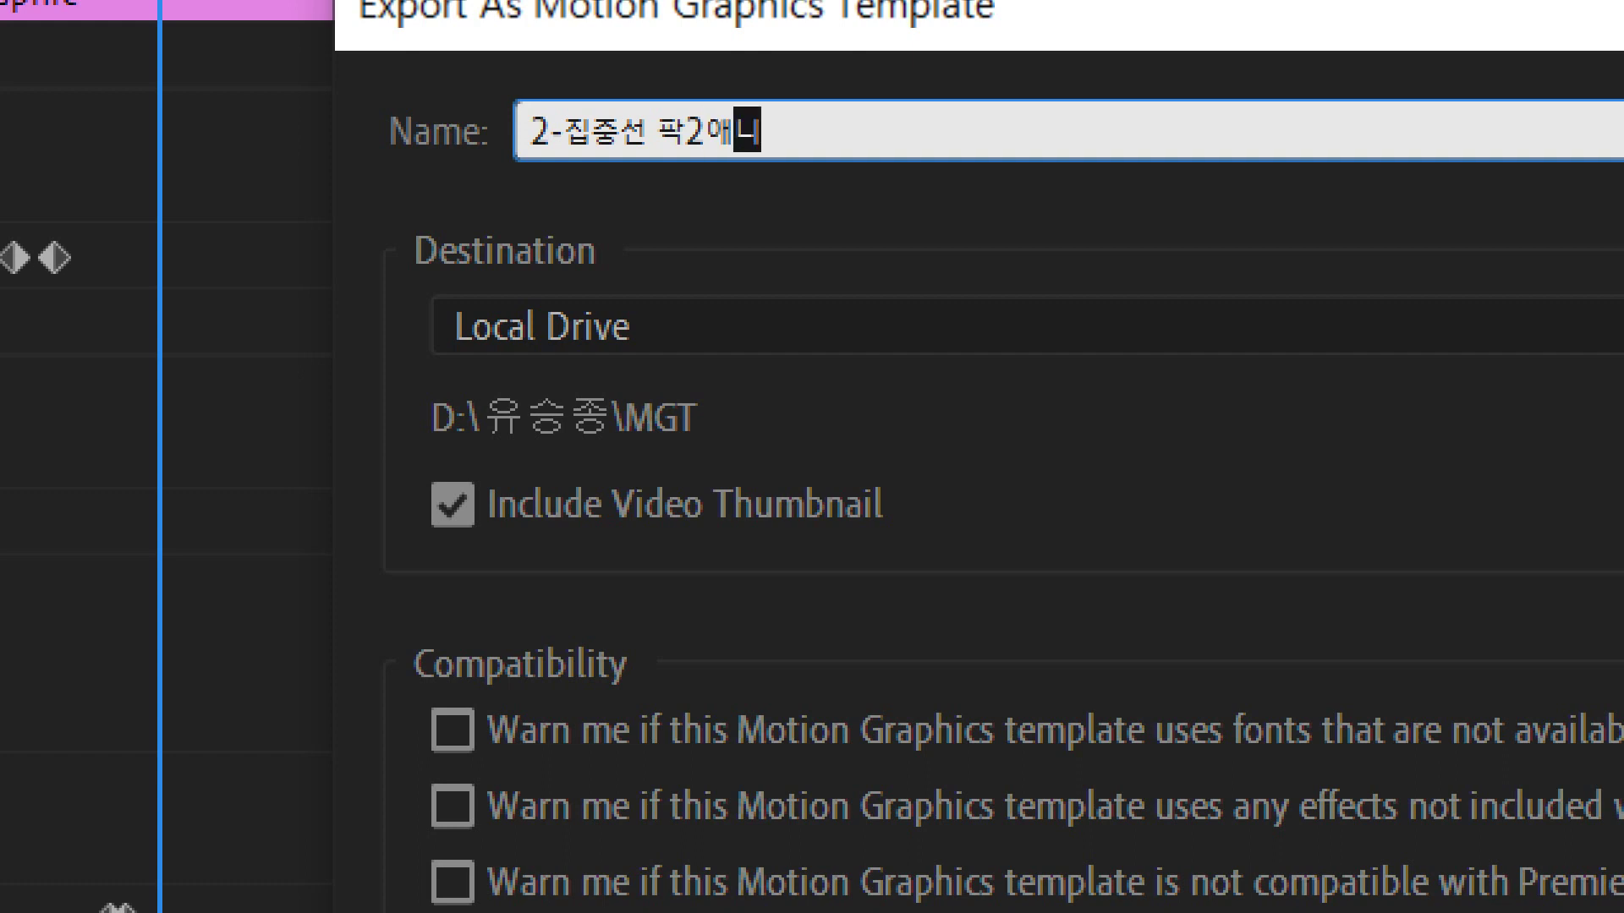
key("Left")
key("Left")
type("-")
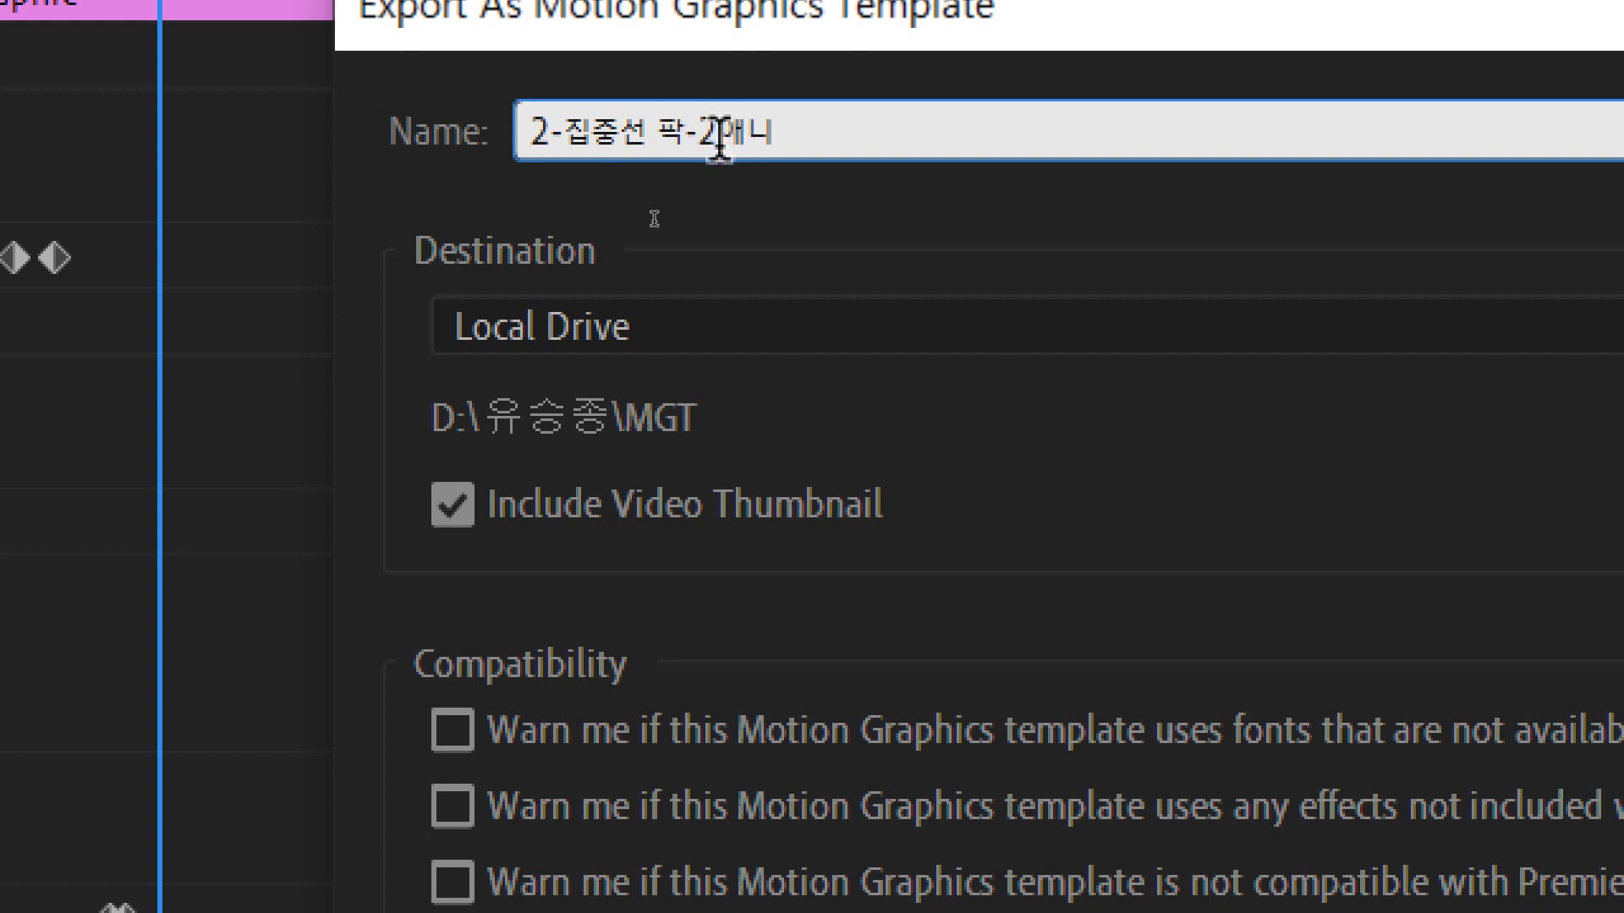
- Shorten the template name to 2-집중선 팍-애니 and export it to the Local Drive destination
left_click_drag(783, 135, 399, 163)
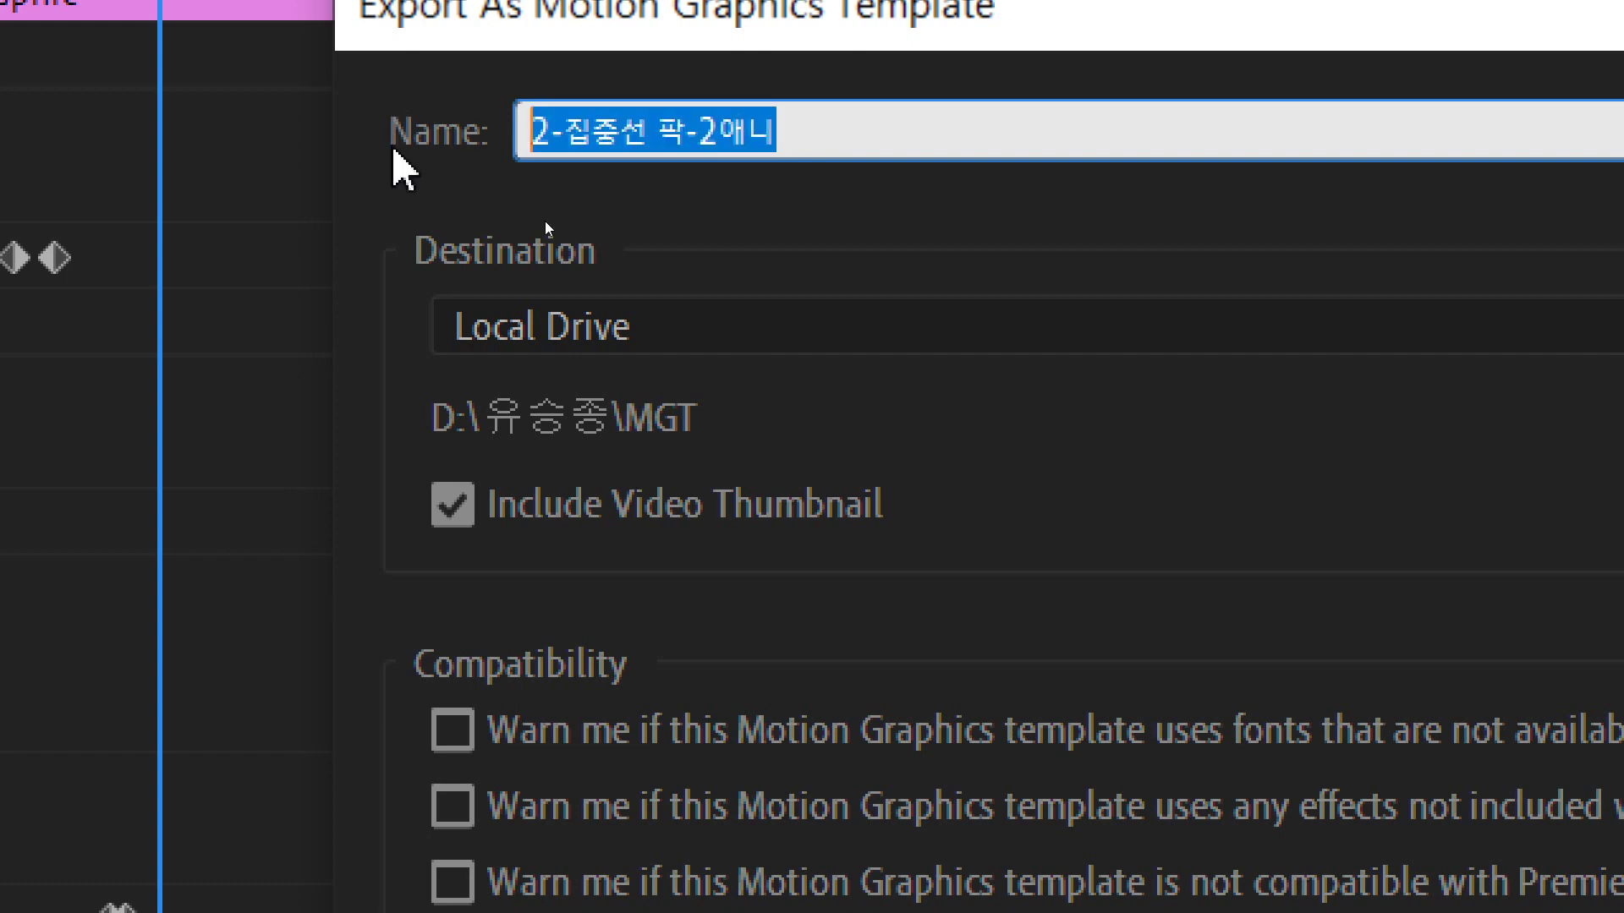
left_click(720, 135)
key("BackSpace")
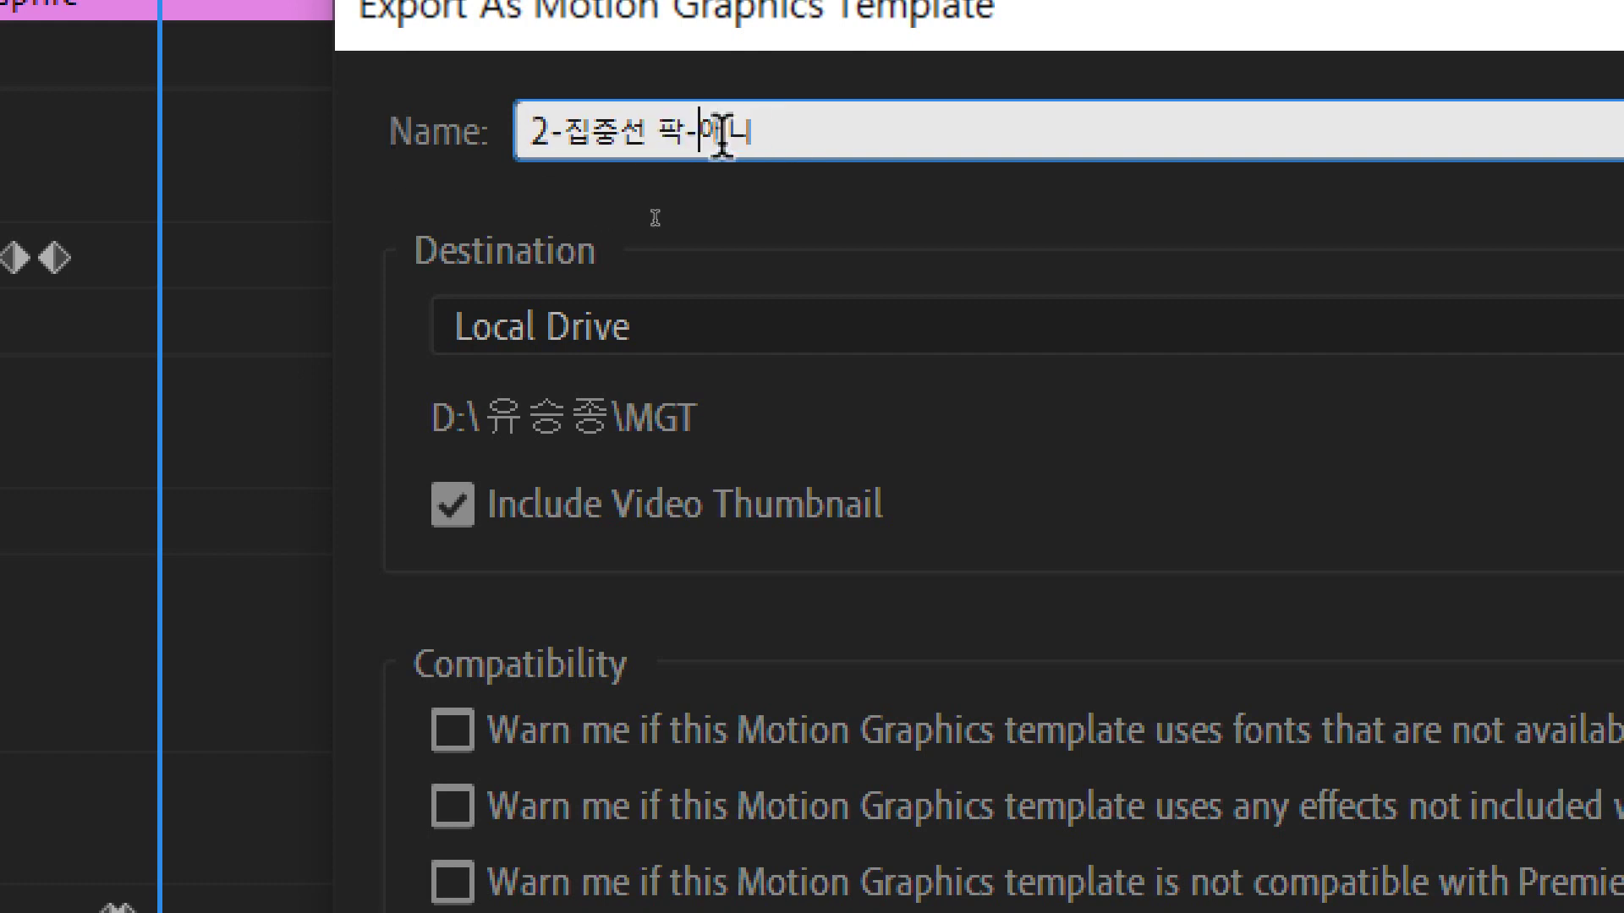
triple_click(720, 135)
left_click(655, 135)
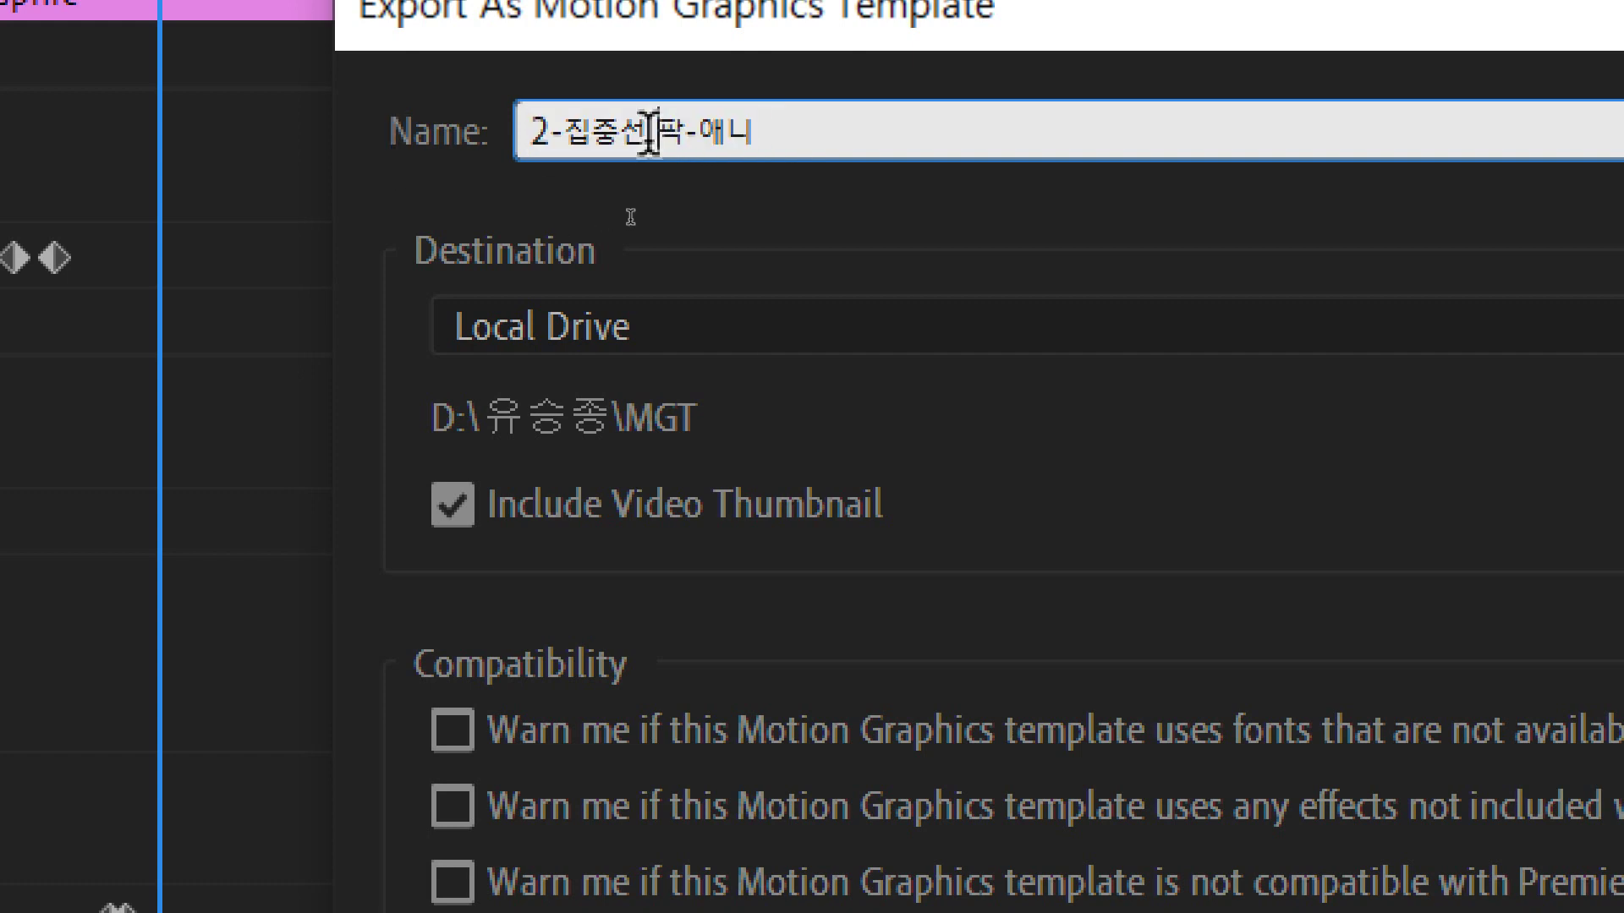
left_click_drag(660, 135, 475, 135)
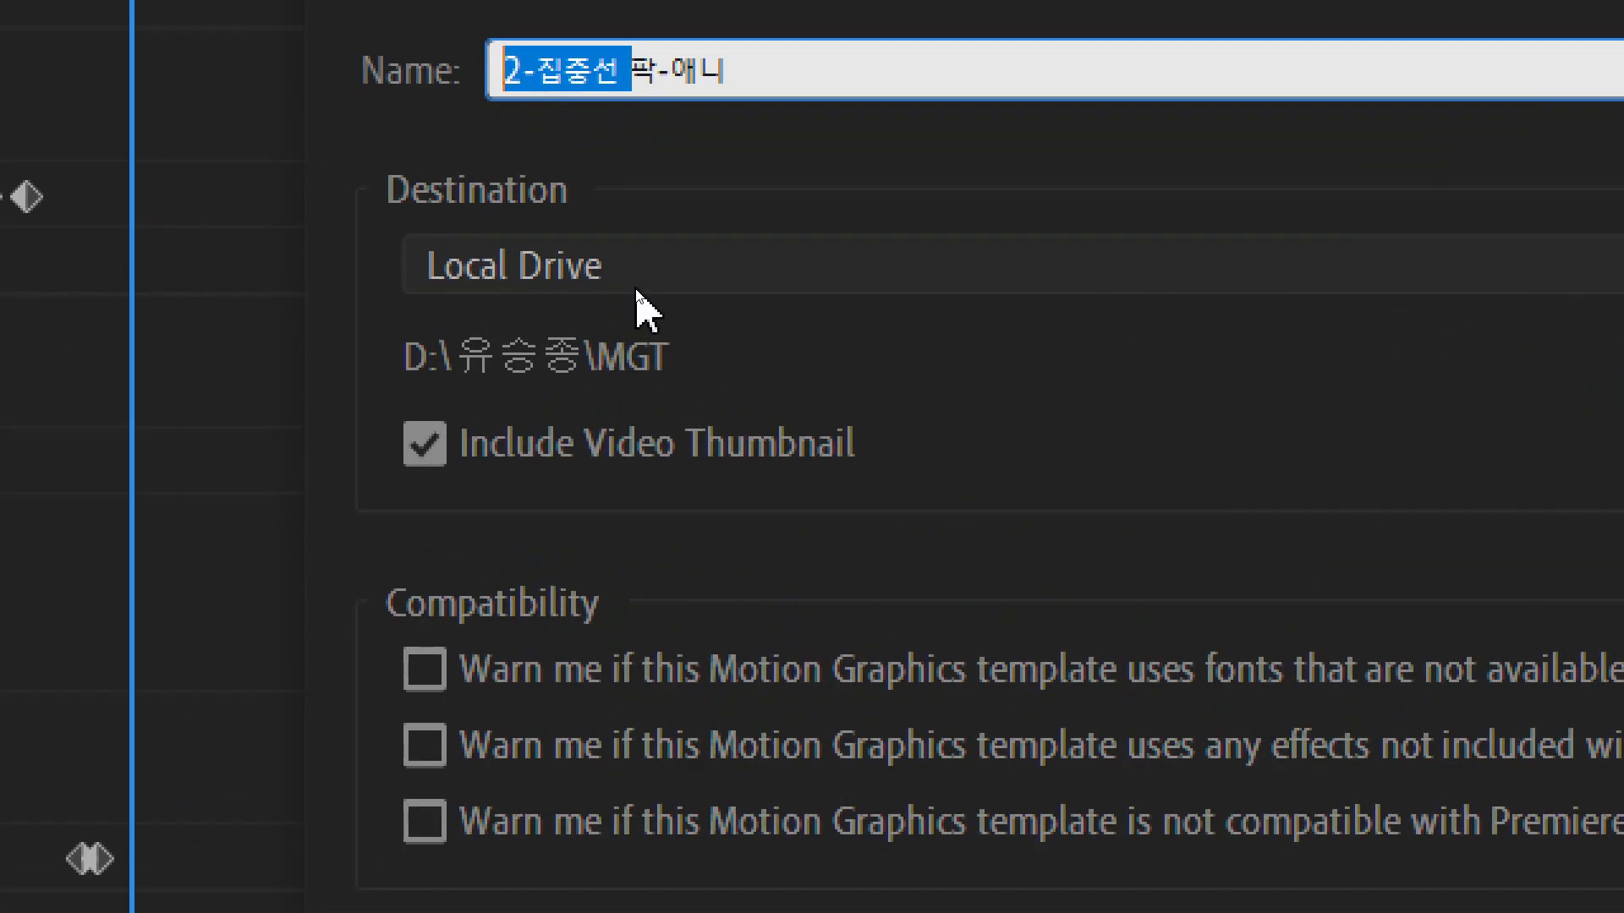
left_click(636, 279)
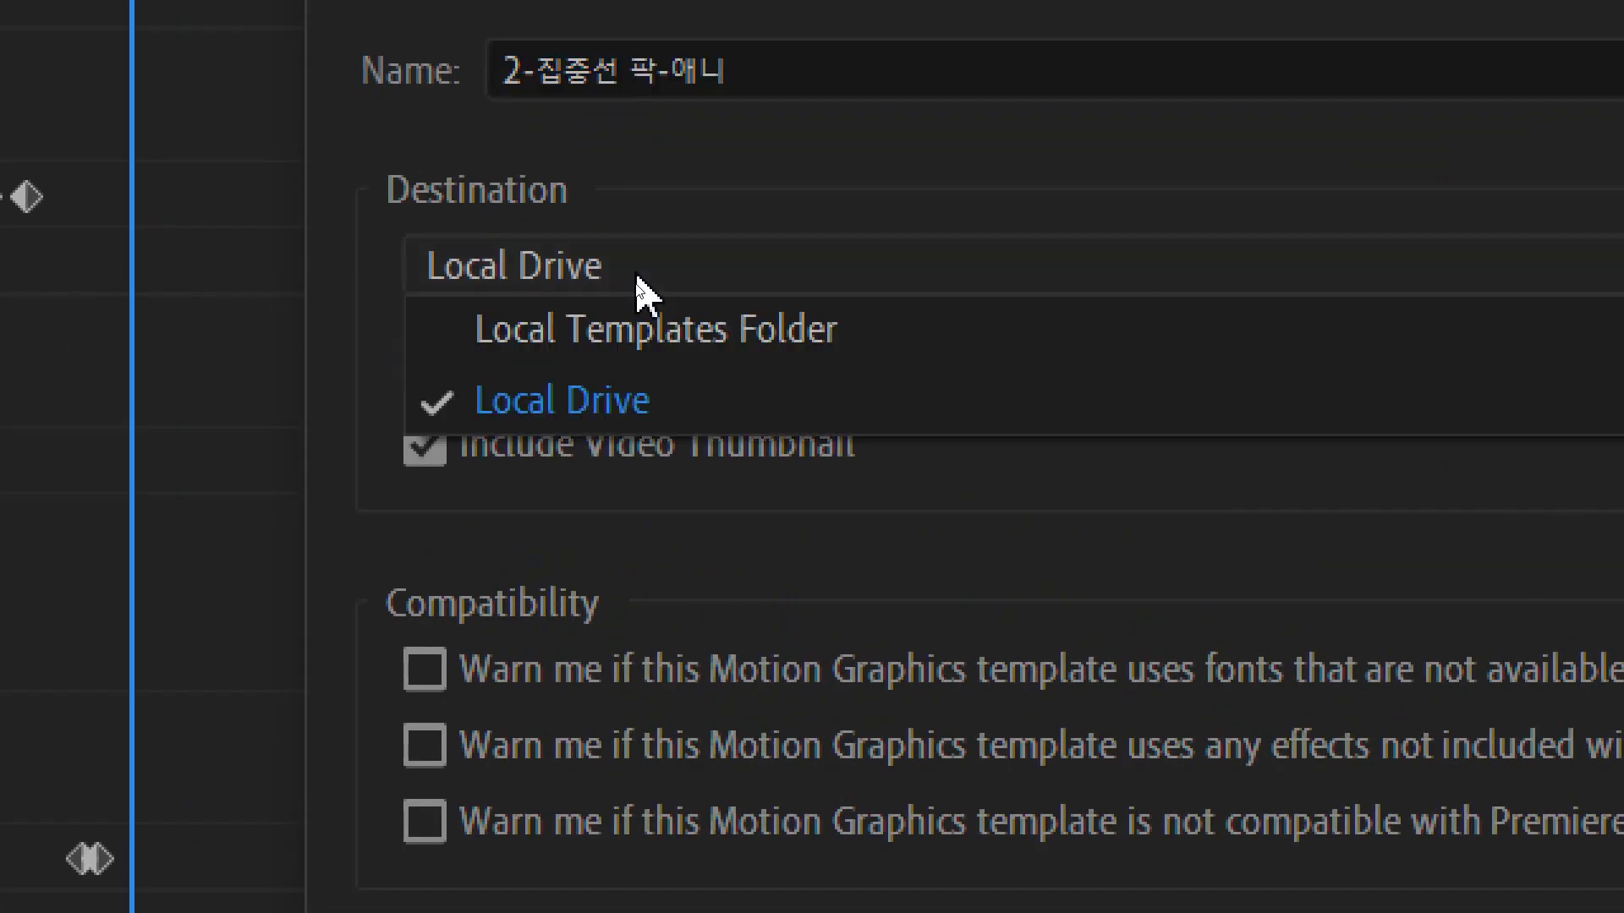
left_click(662, 394)
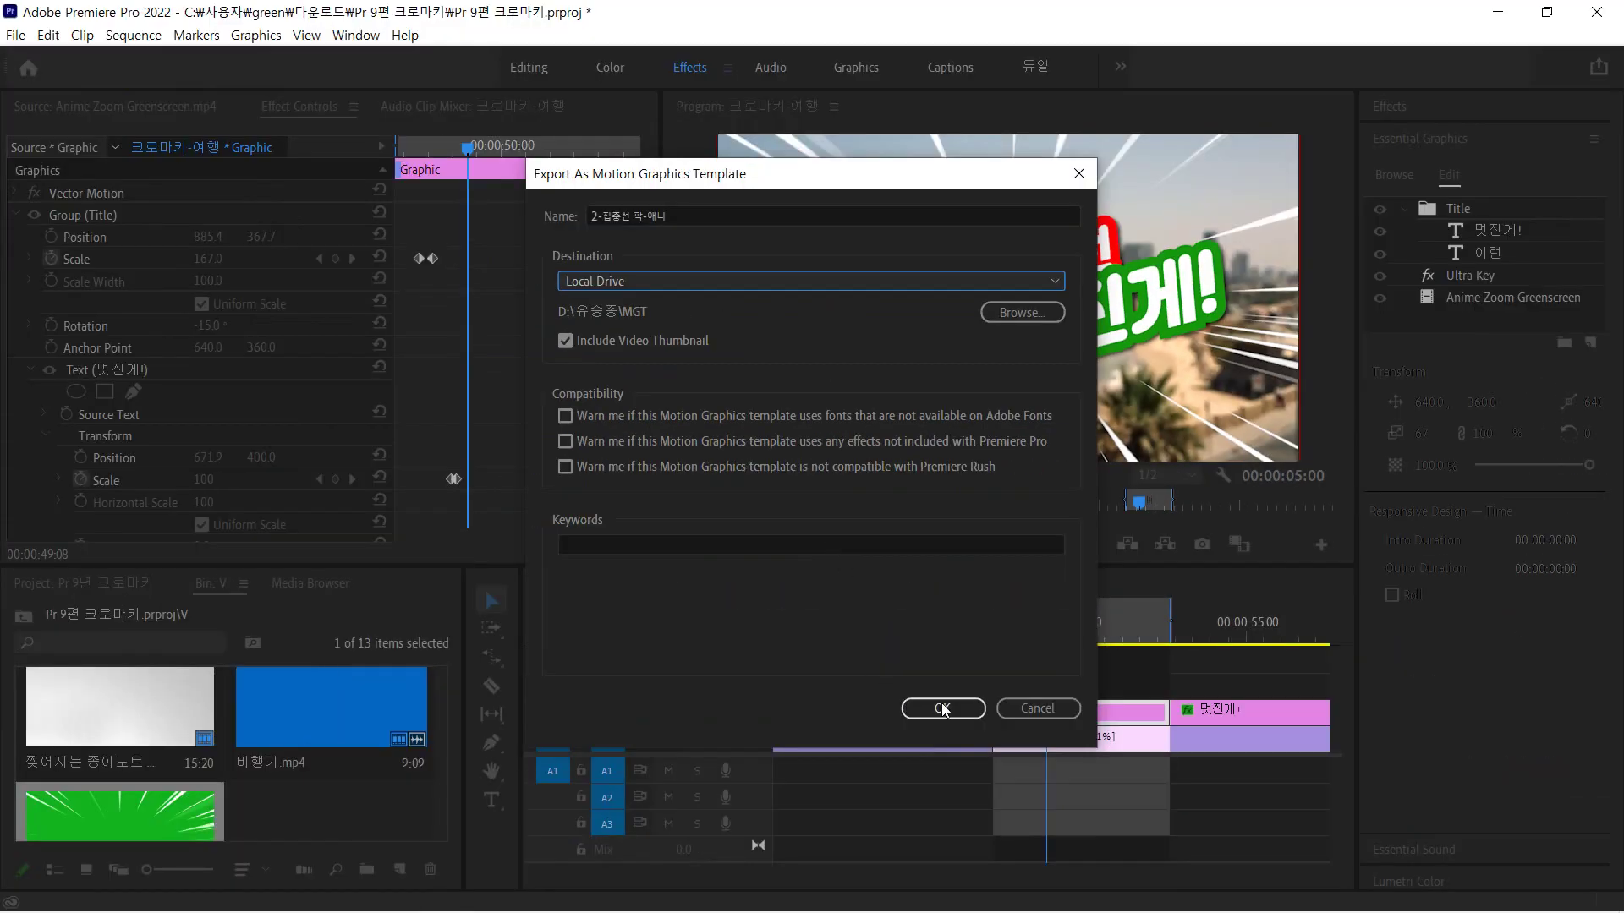
left_click(942, 708)
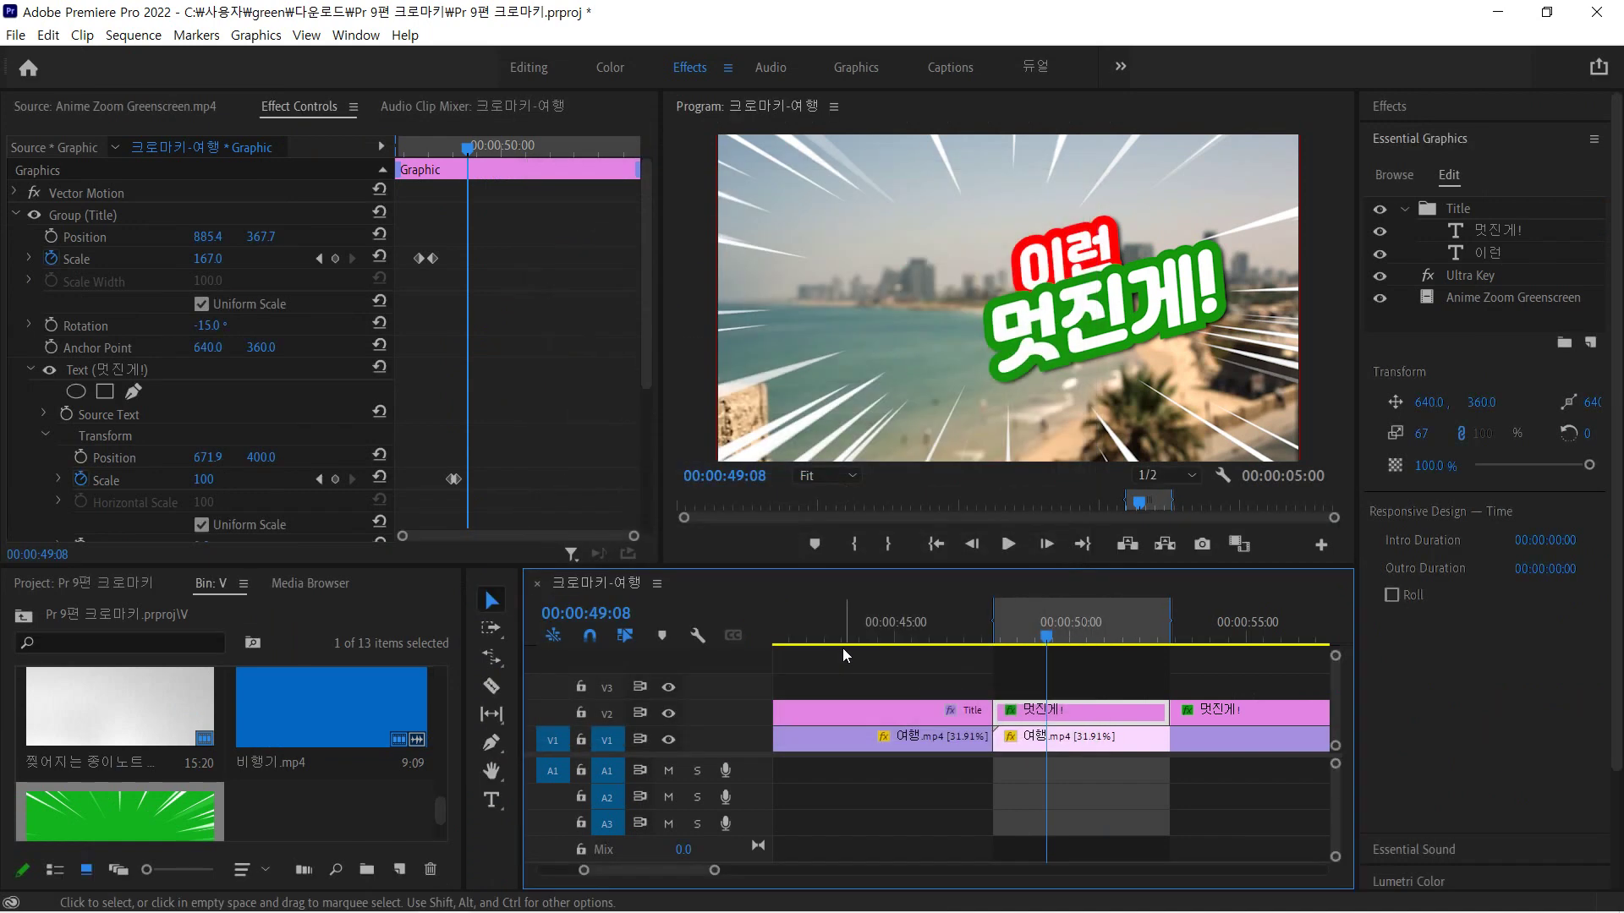
- Export the 멋진게! graphic clip around 00:00:54:12 as a Motion Graphics Template named 2-집중선 불투명
left_click(1240, 630)
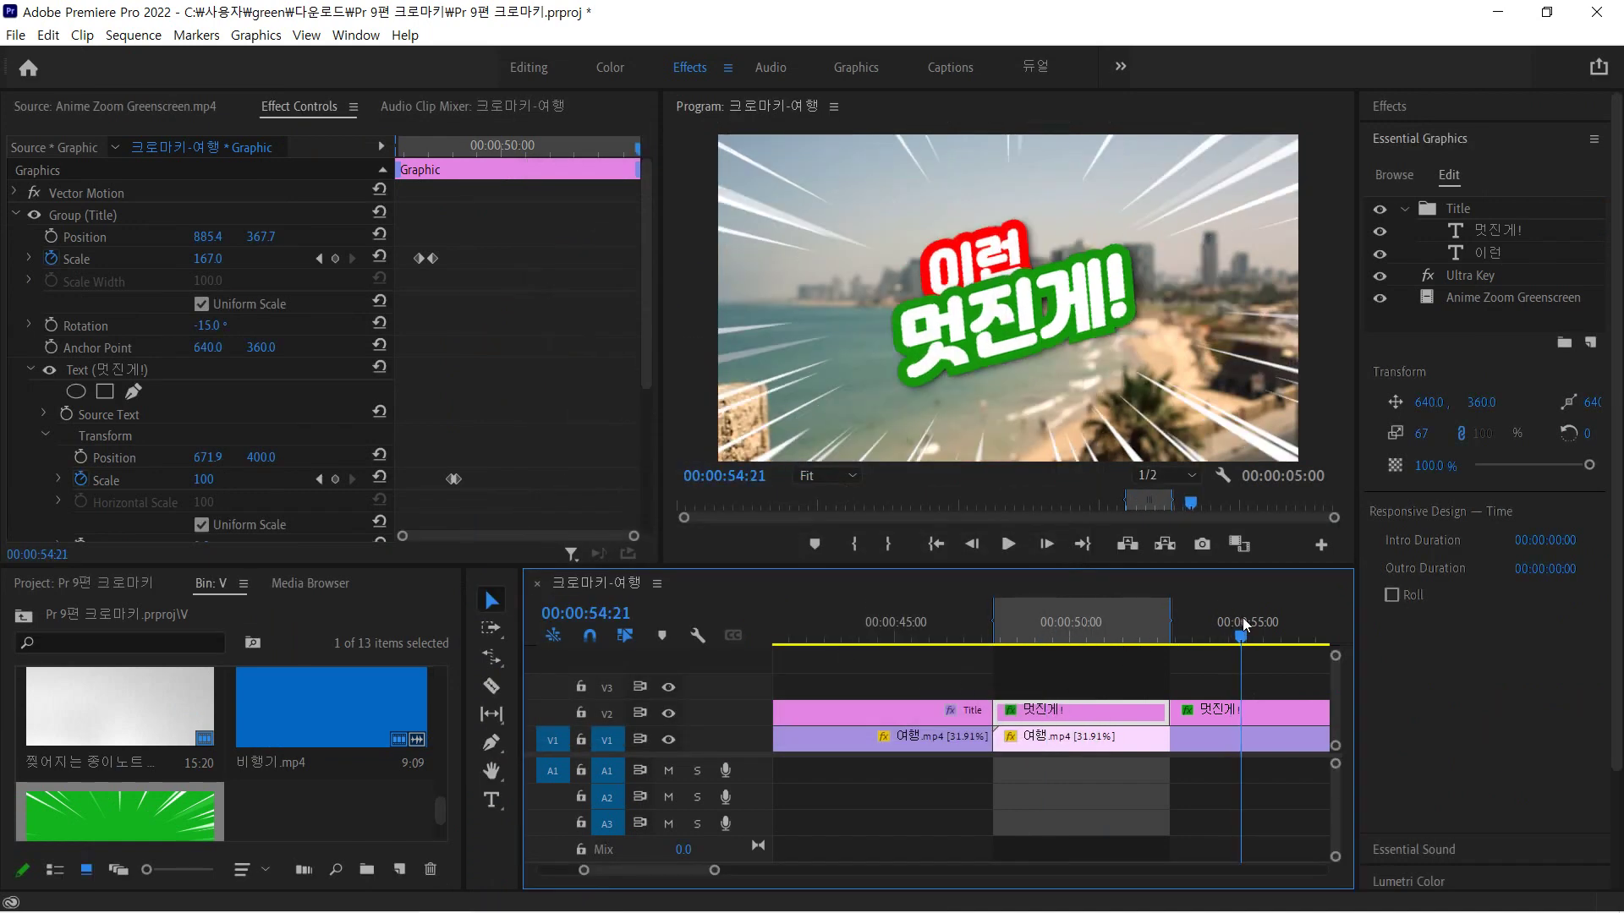
mouse_move(1241, 636)
left_mouse_down()
mouse_move(1196, 643)
mouse_move(1229, 638)
left_mouse_up()
left_click(1235, 714)
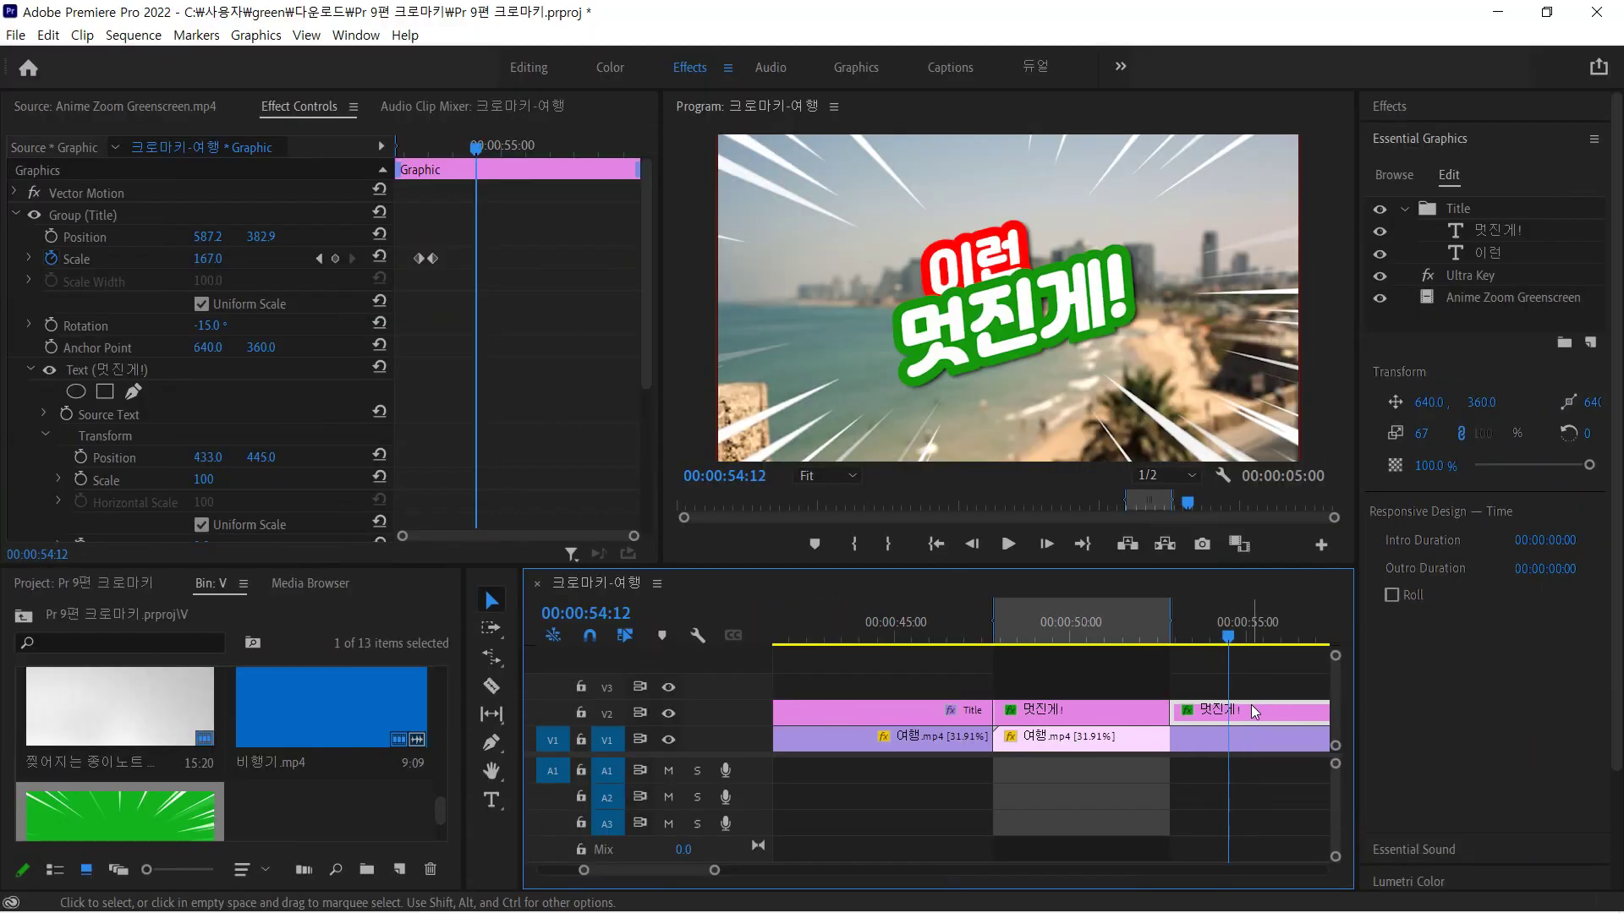
right_click(1254, 710)
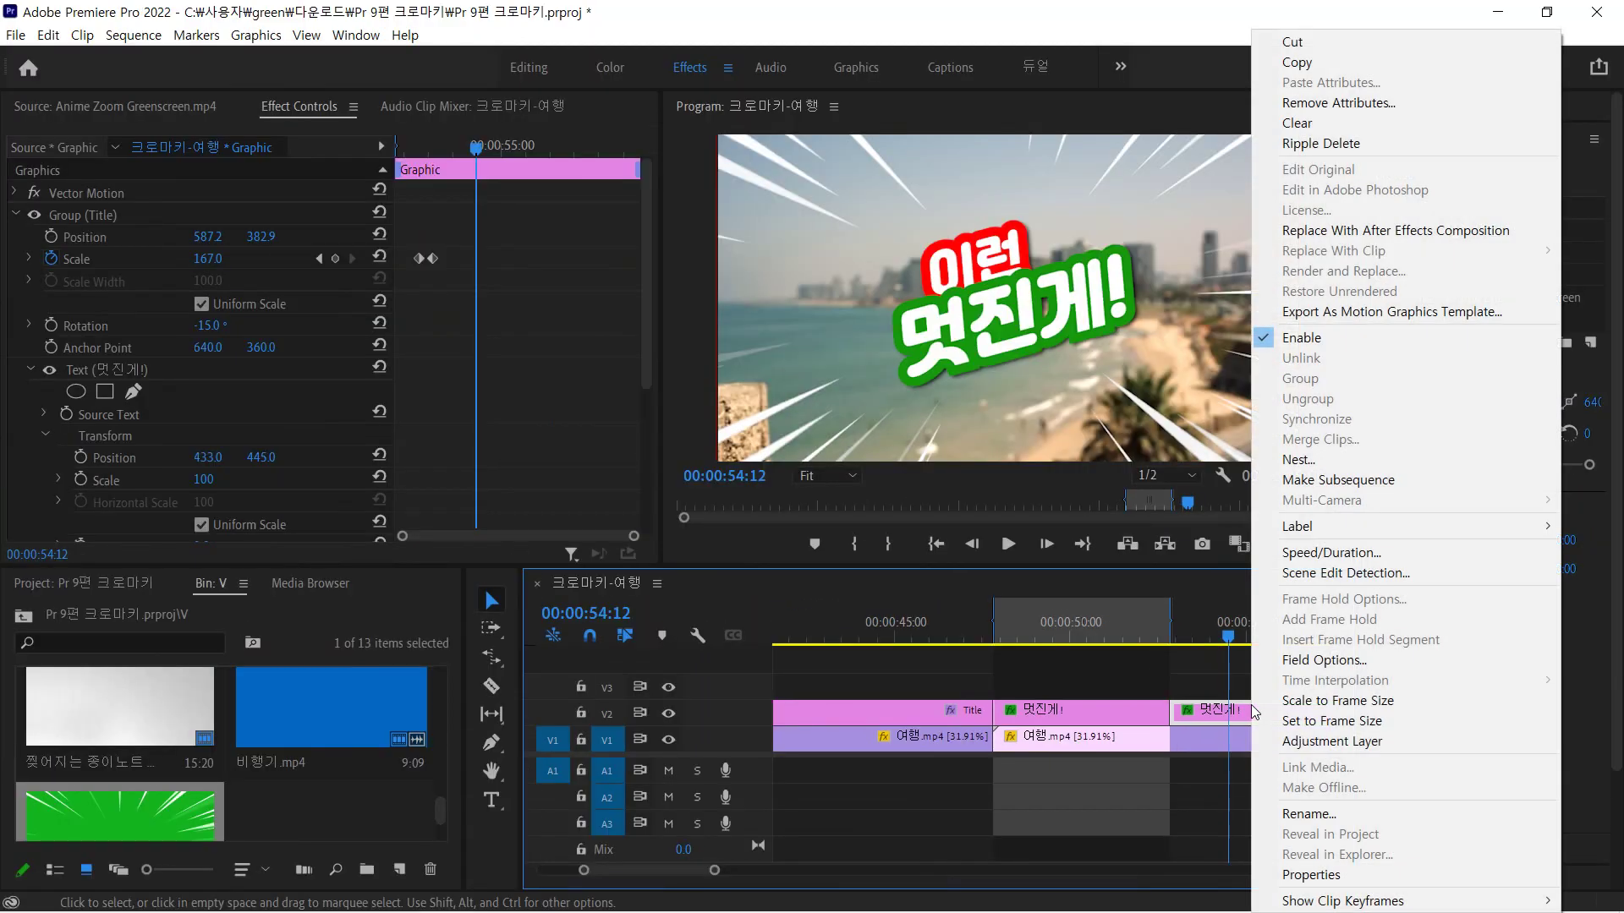
left_click(1316, 312)
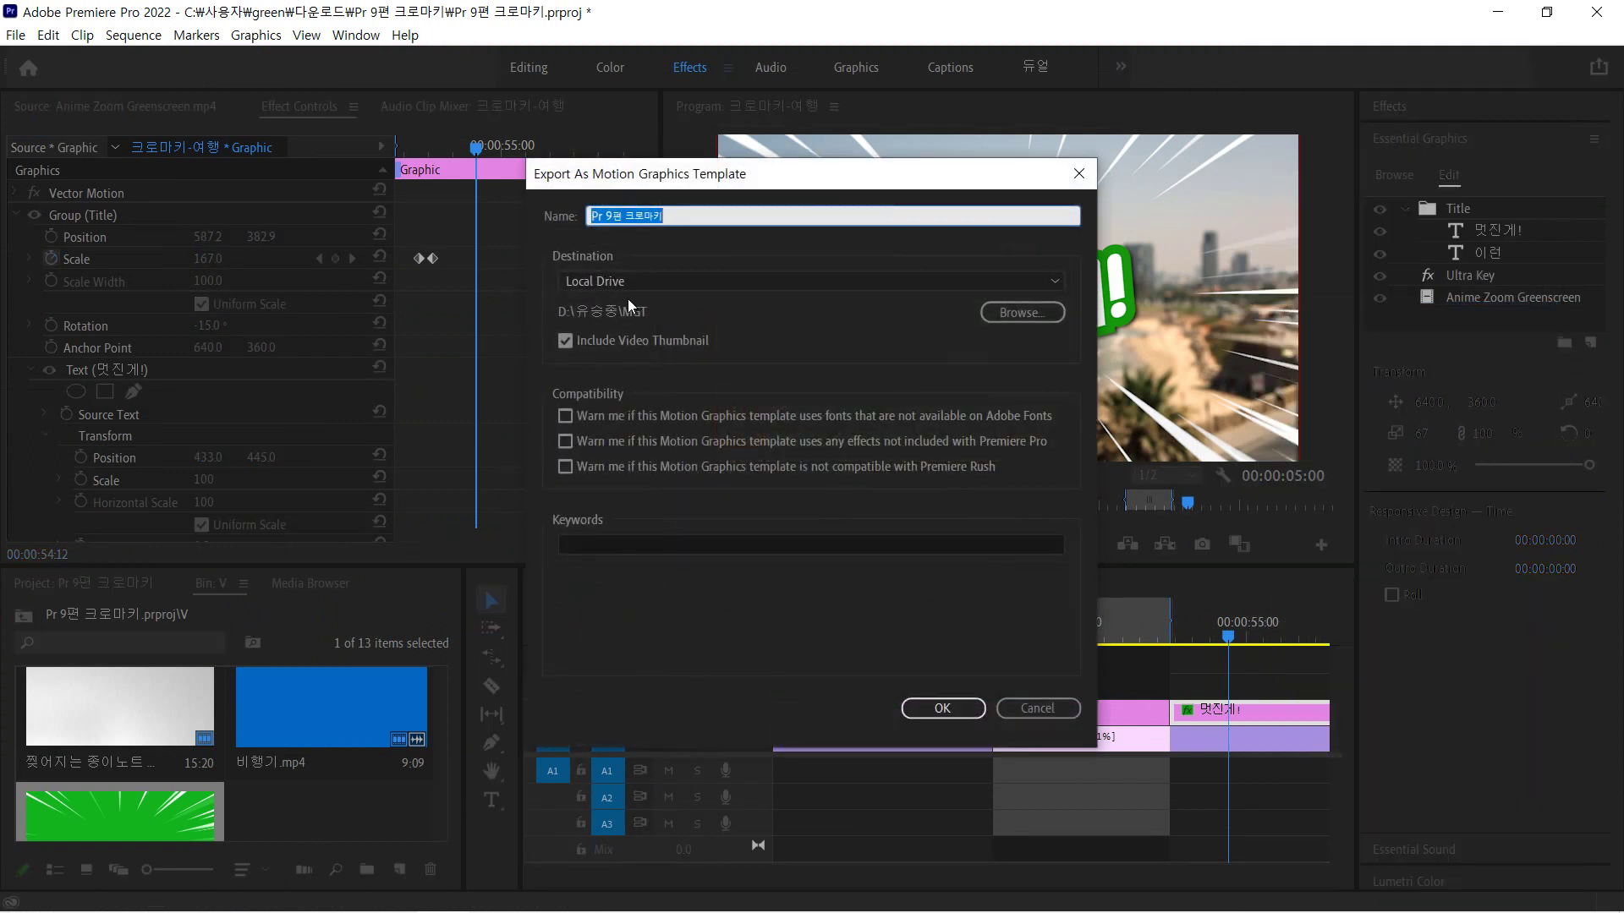
left_click(677, 215)
key("ctrl+a")
type("2-집중선")
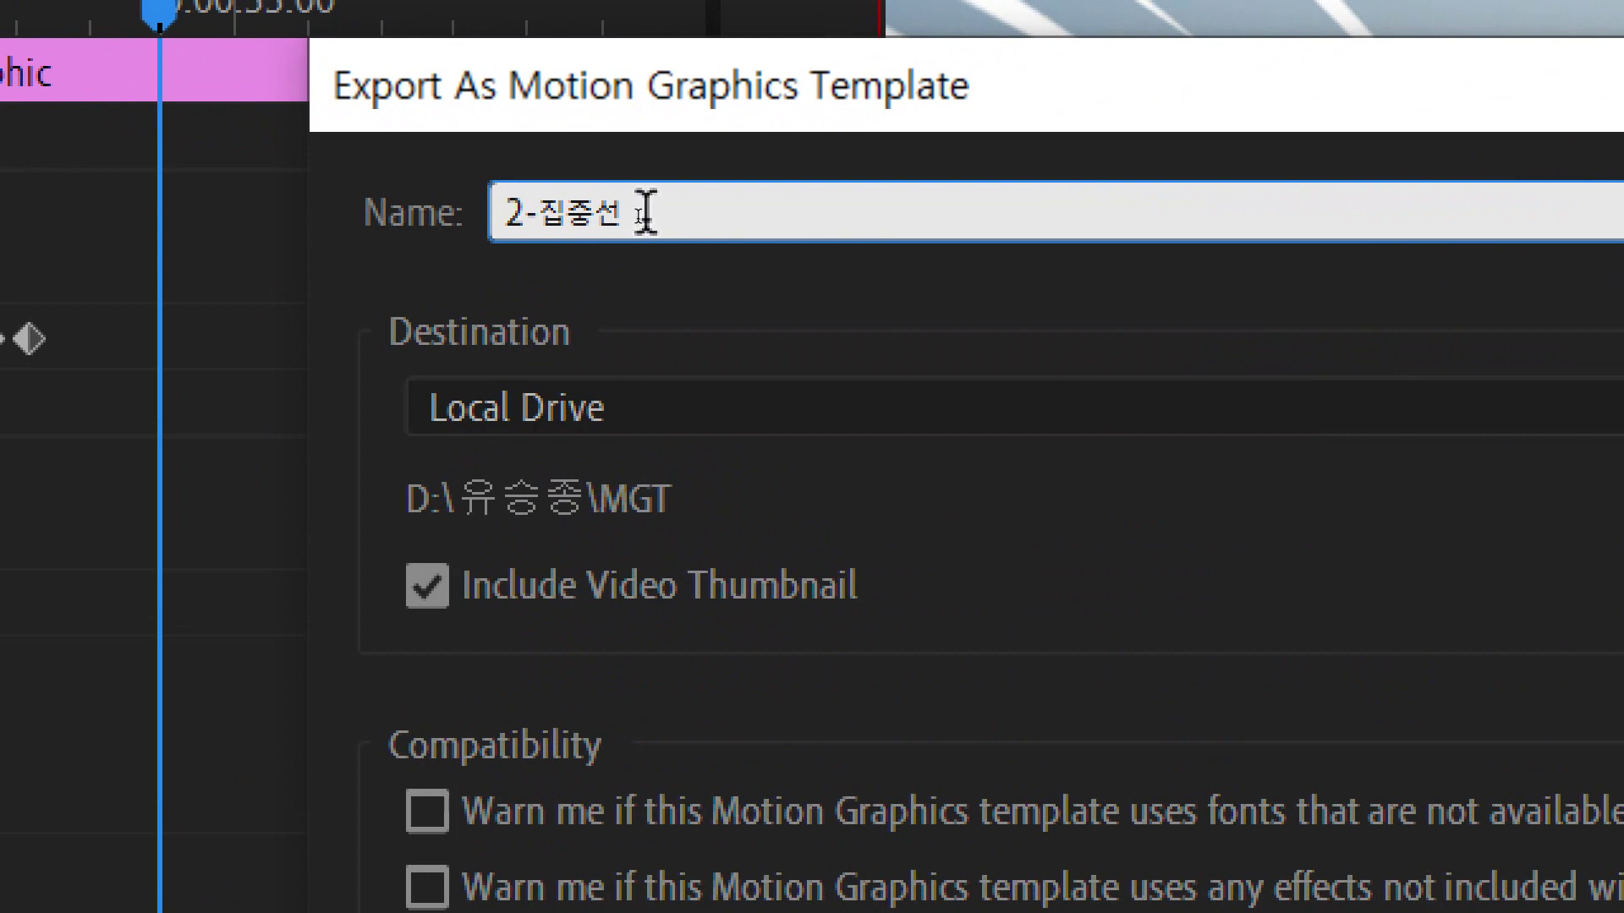
type("불투명")
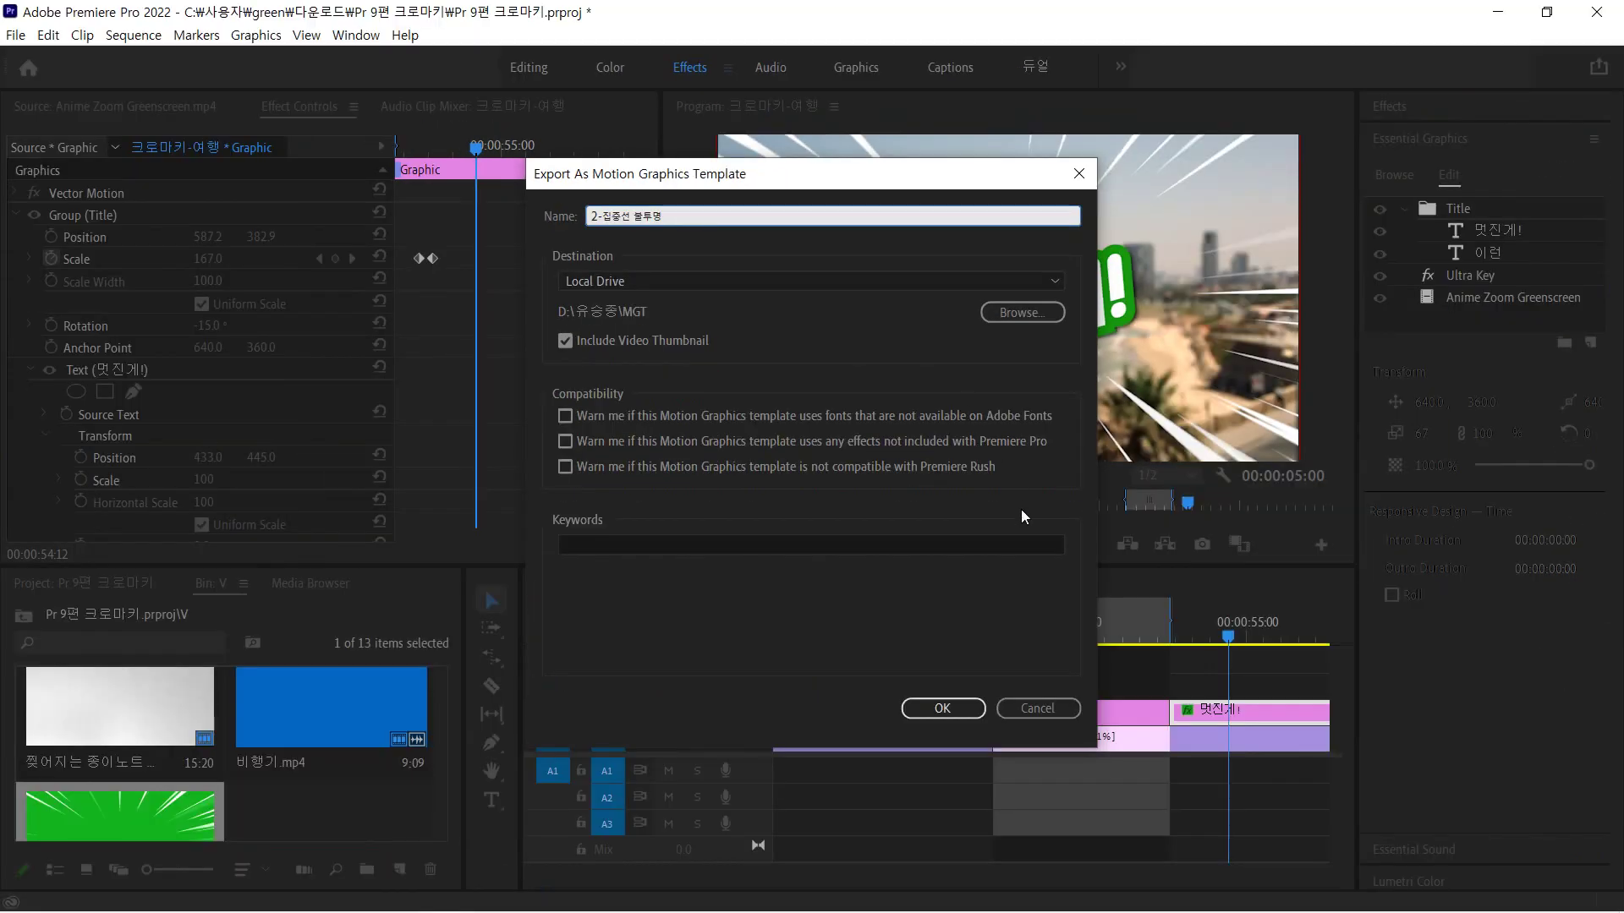
left_click(942, 708)
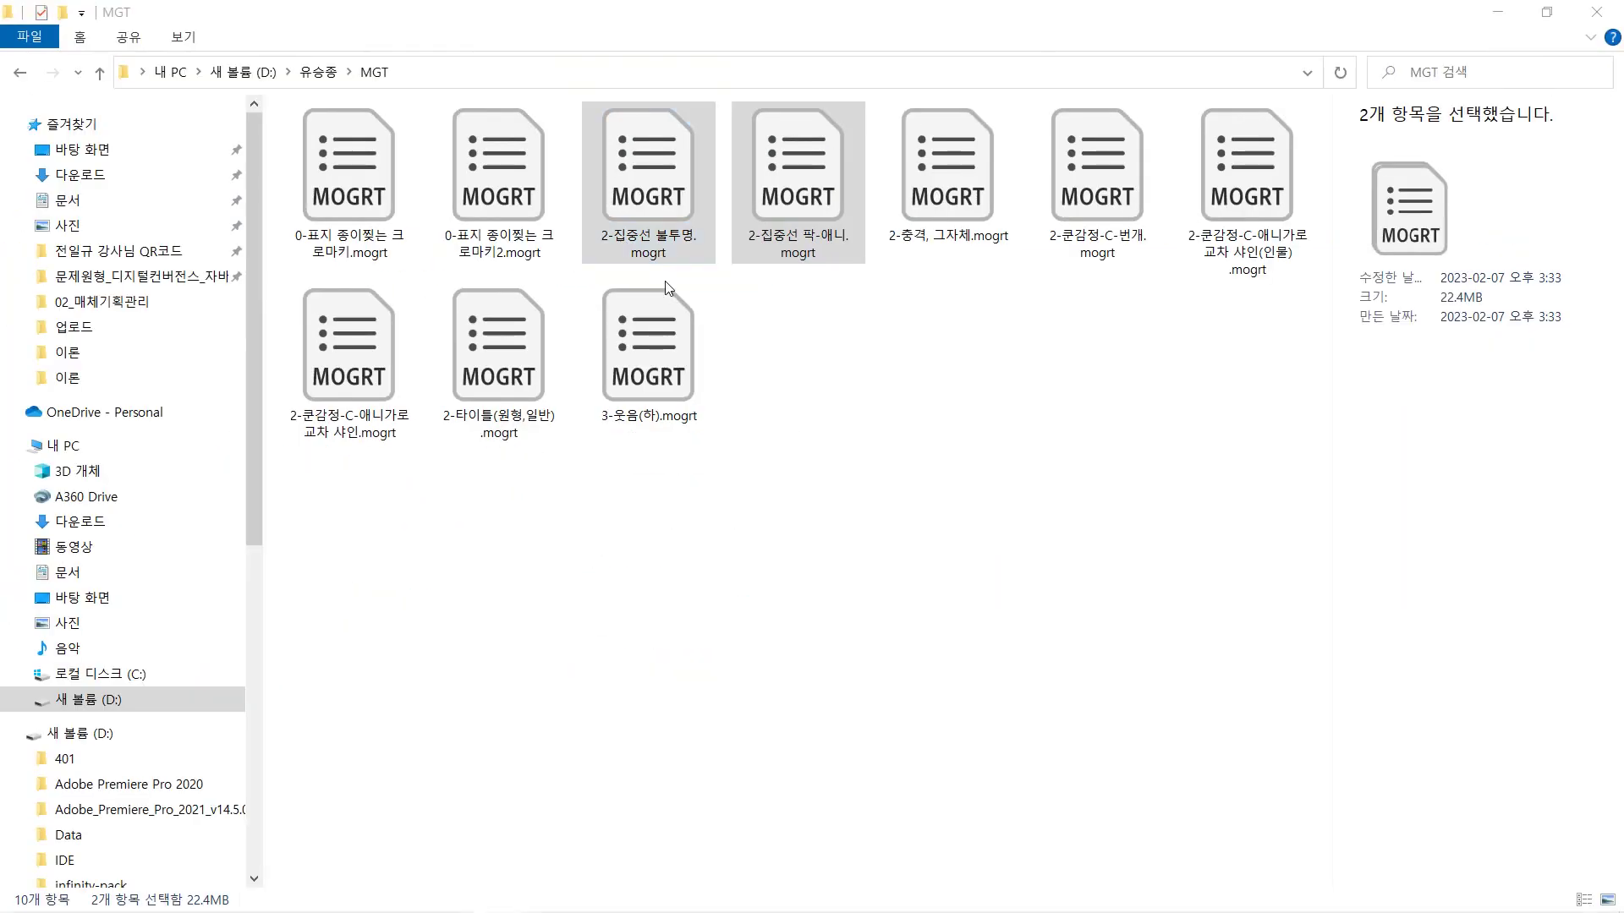
- Check the exported 2-집중선 불투명.mogrt and 2-집중선 팍-애니.mogrt files in the MGT folder
left_click(1051, 591)
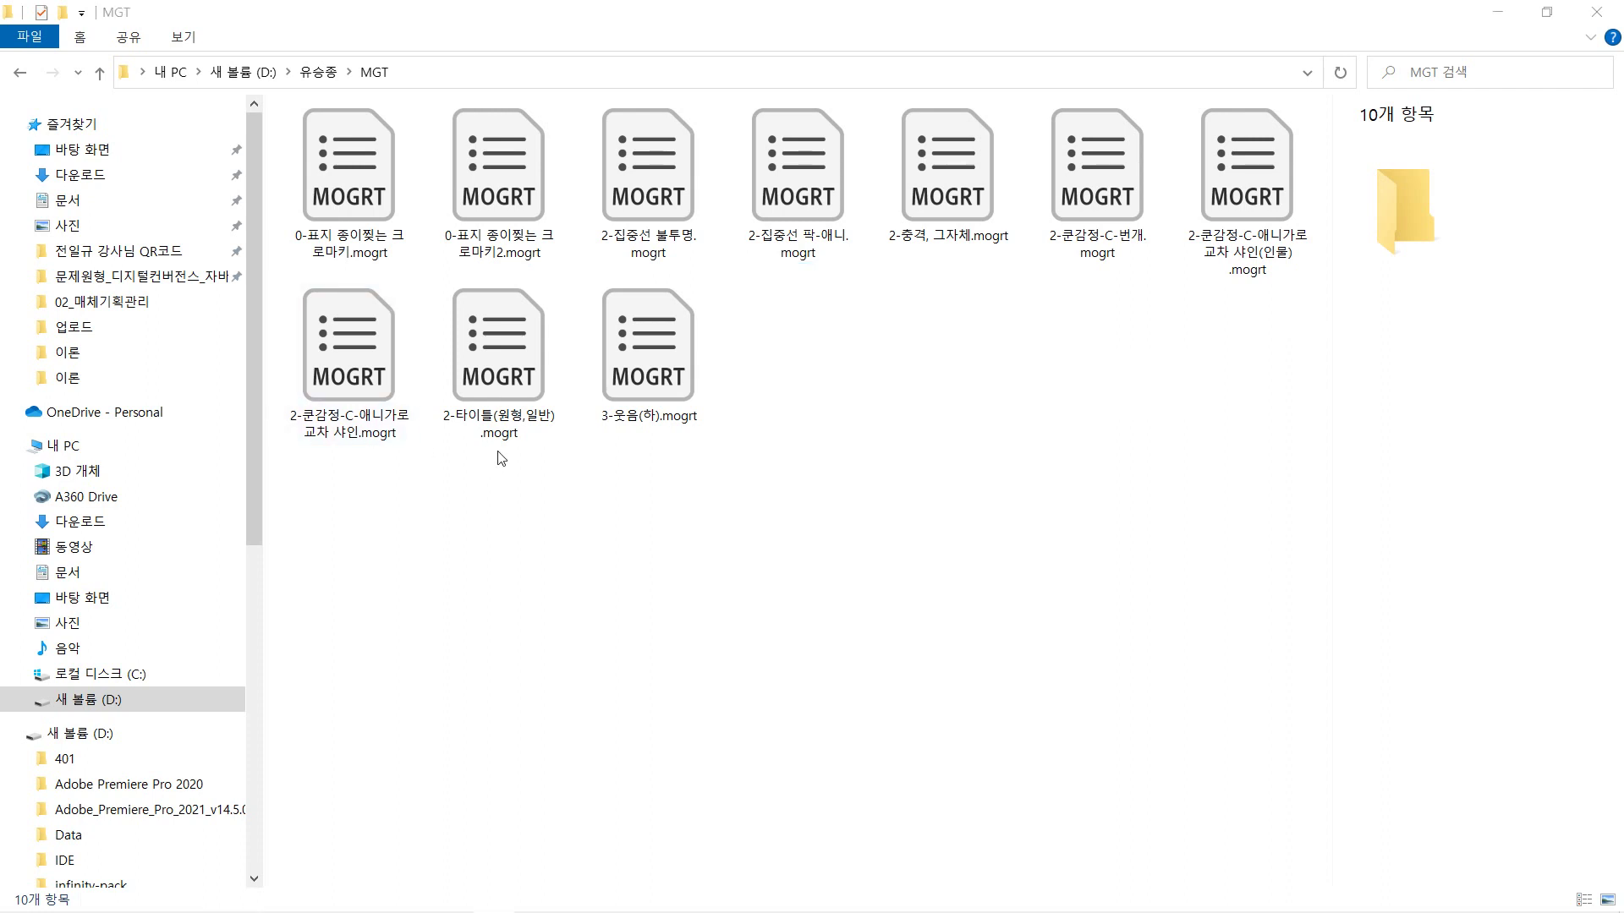
left_click(651, 196)
left_click(833, 189)
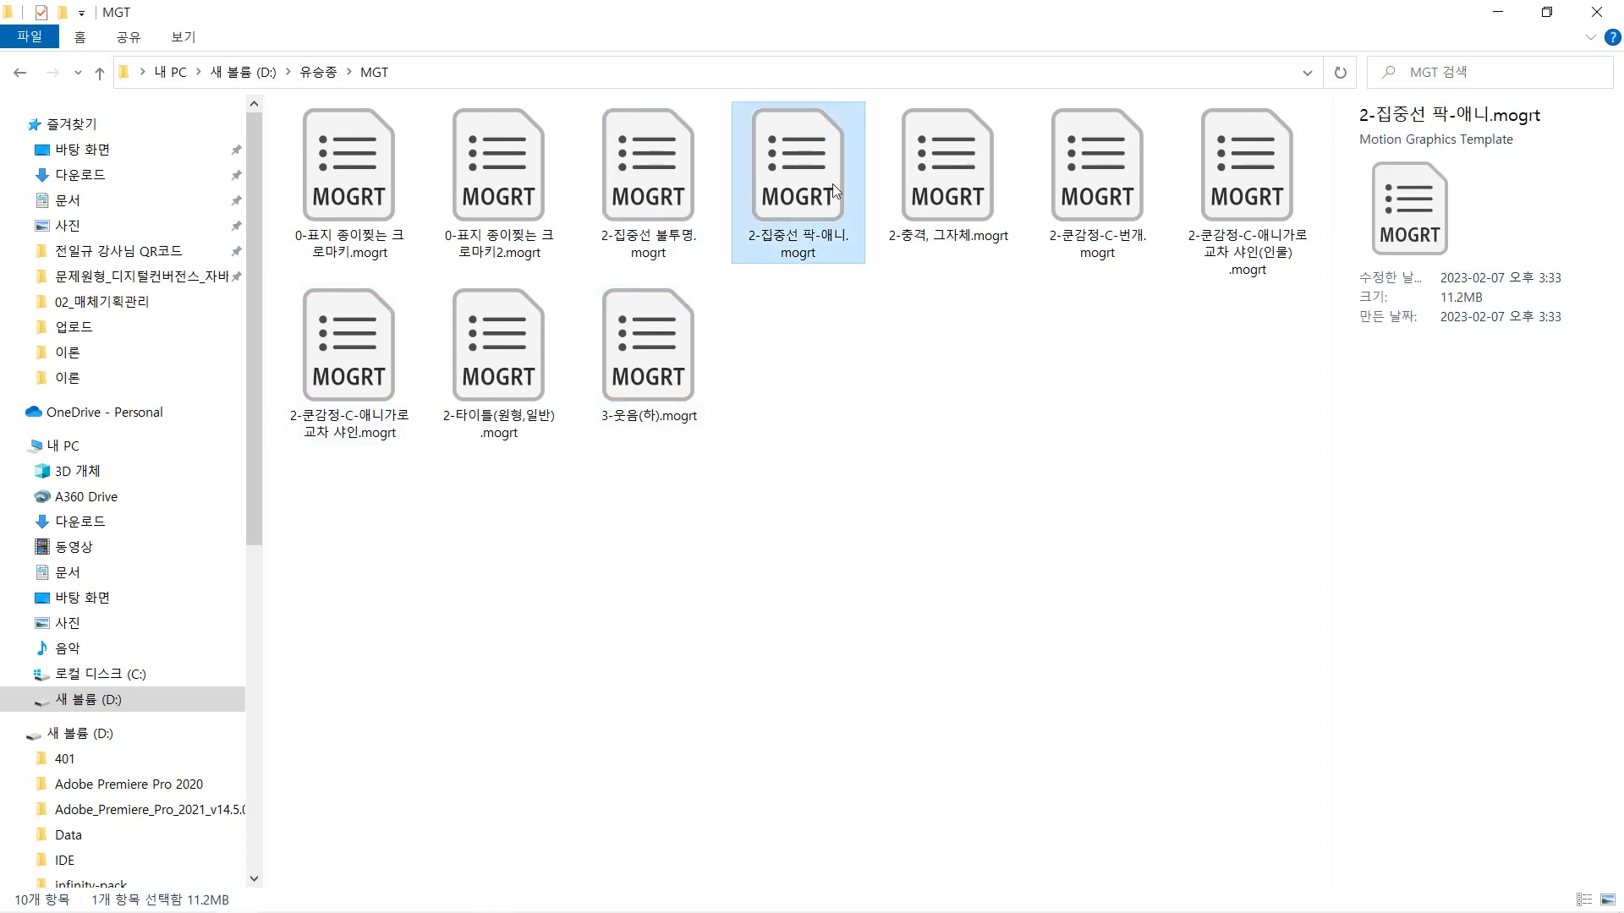
left_click(904, 500)
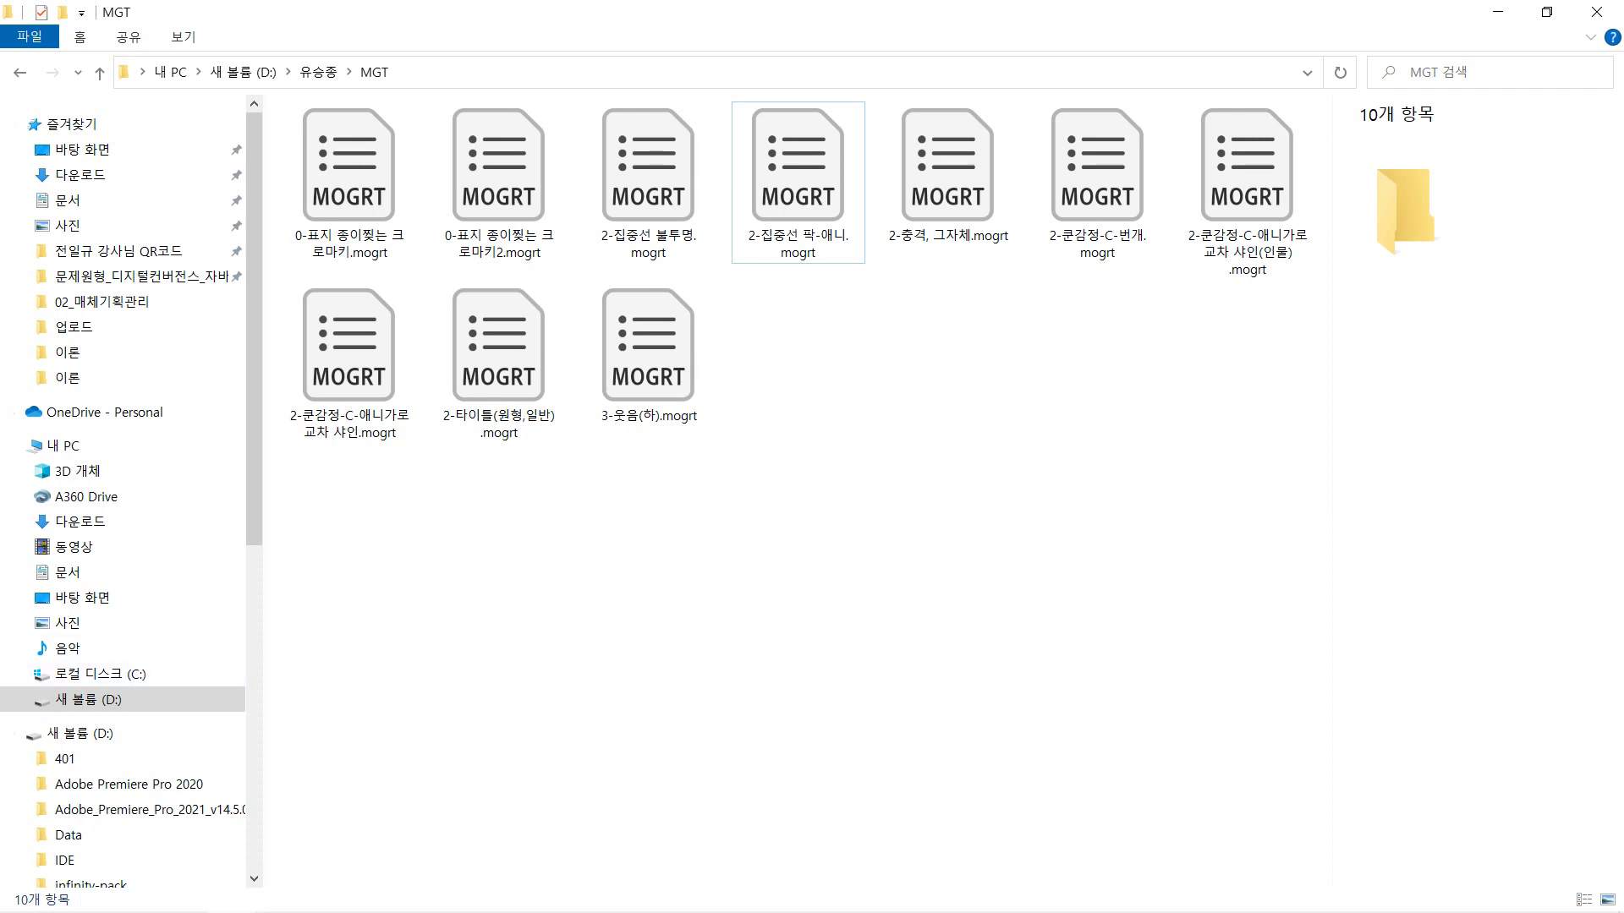
- Switch back to Premiere Pro and enlarge Essential Graphics to fill the whole window
key("alt+Tab")
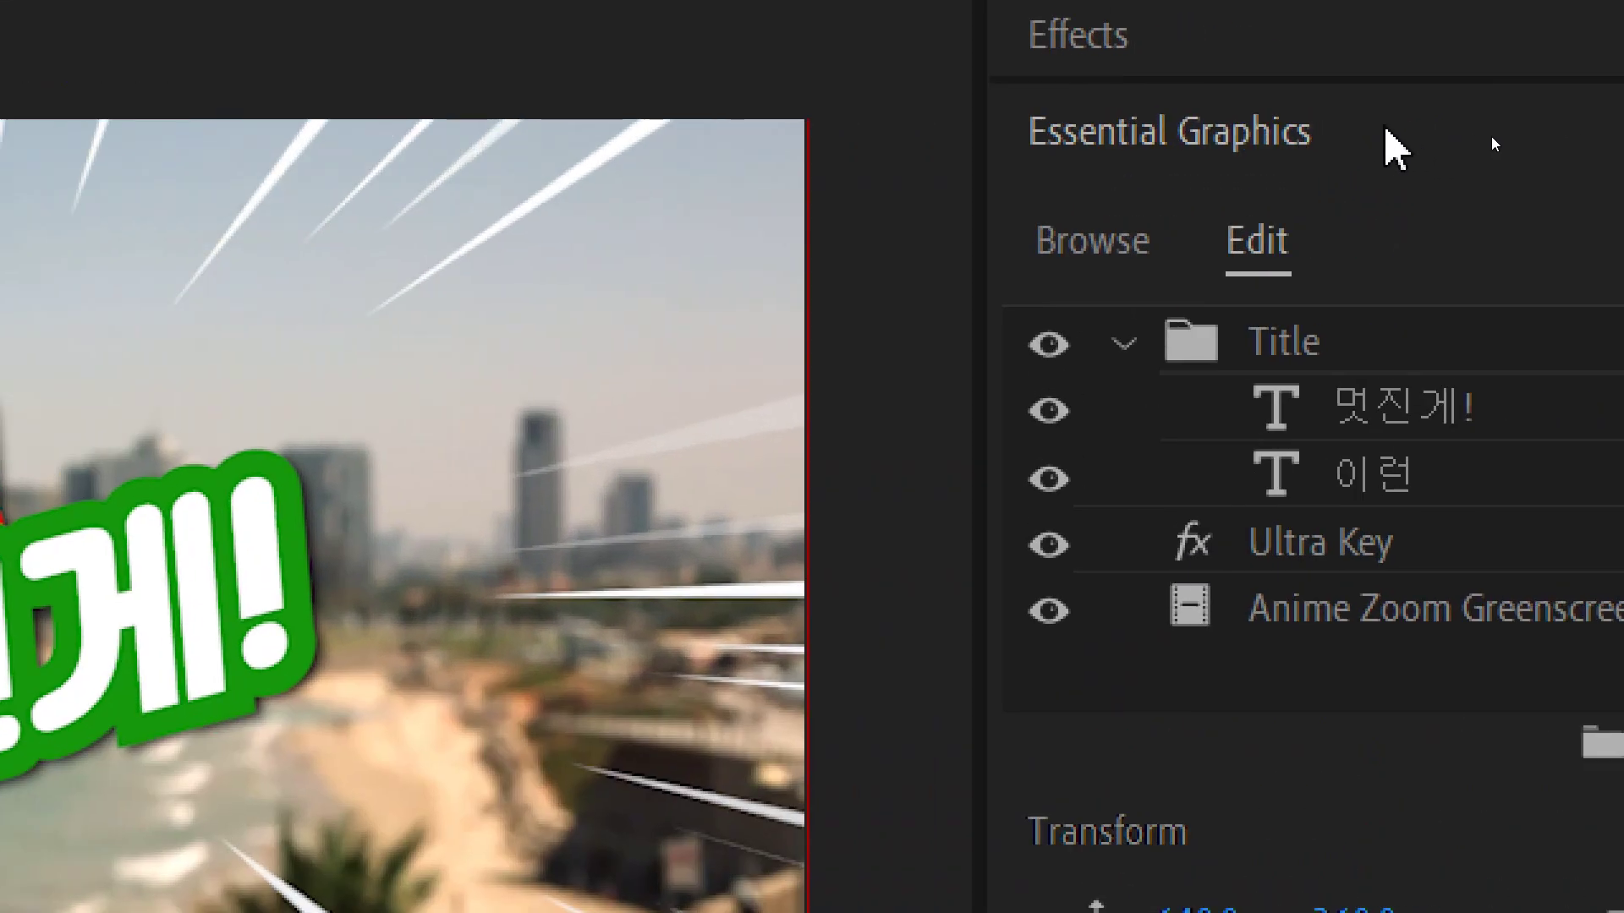
left_click(1385, 128)
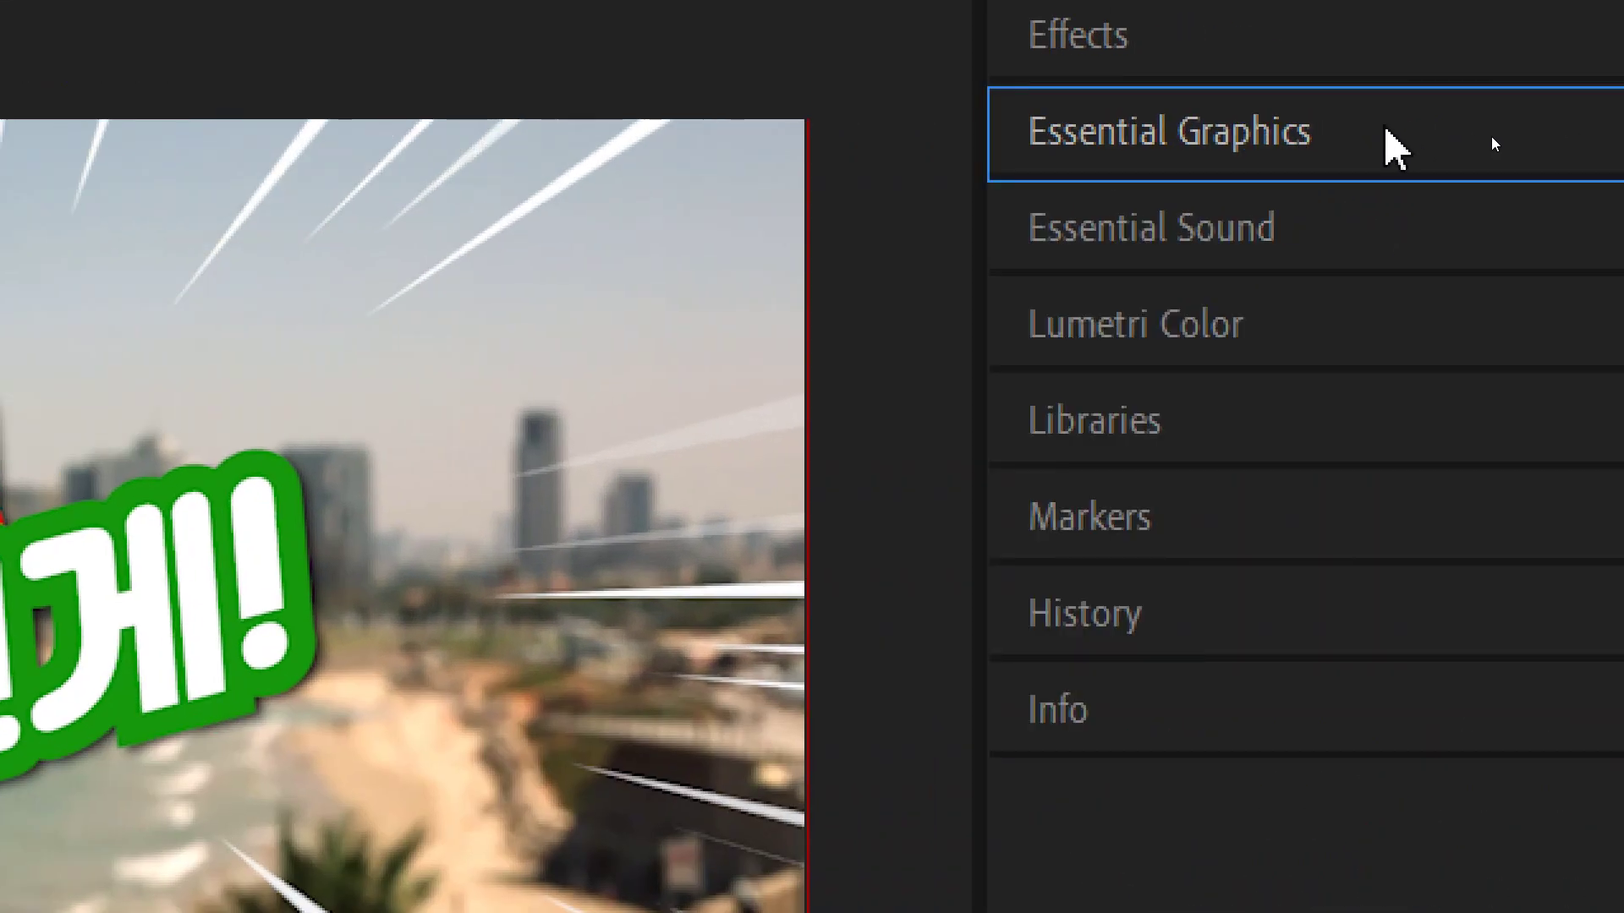
left_click(1385, 129)
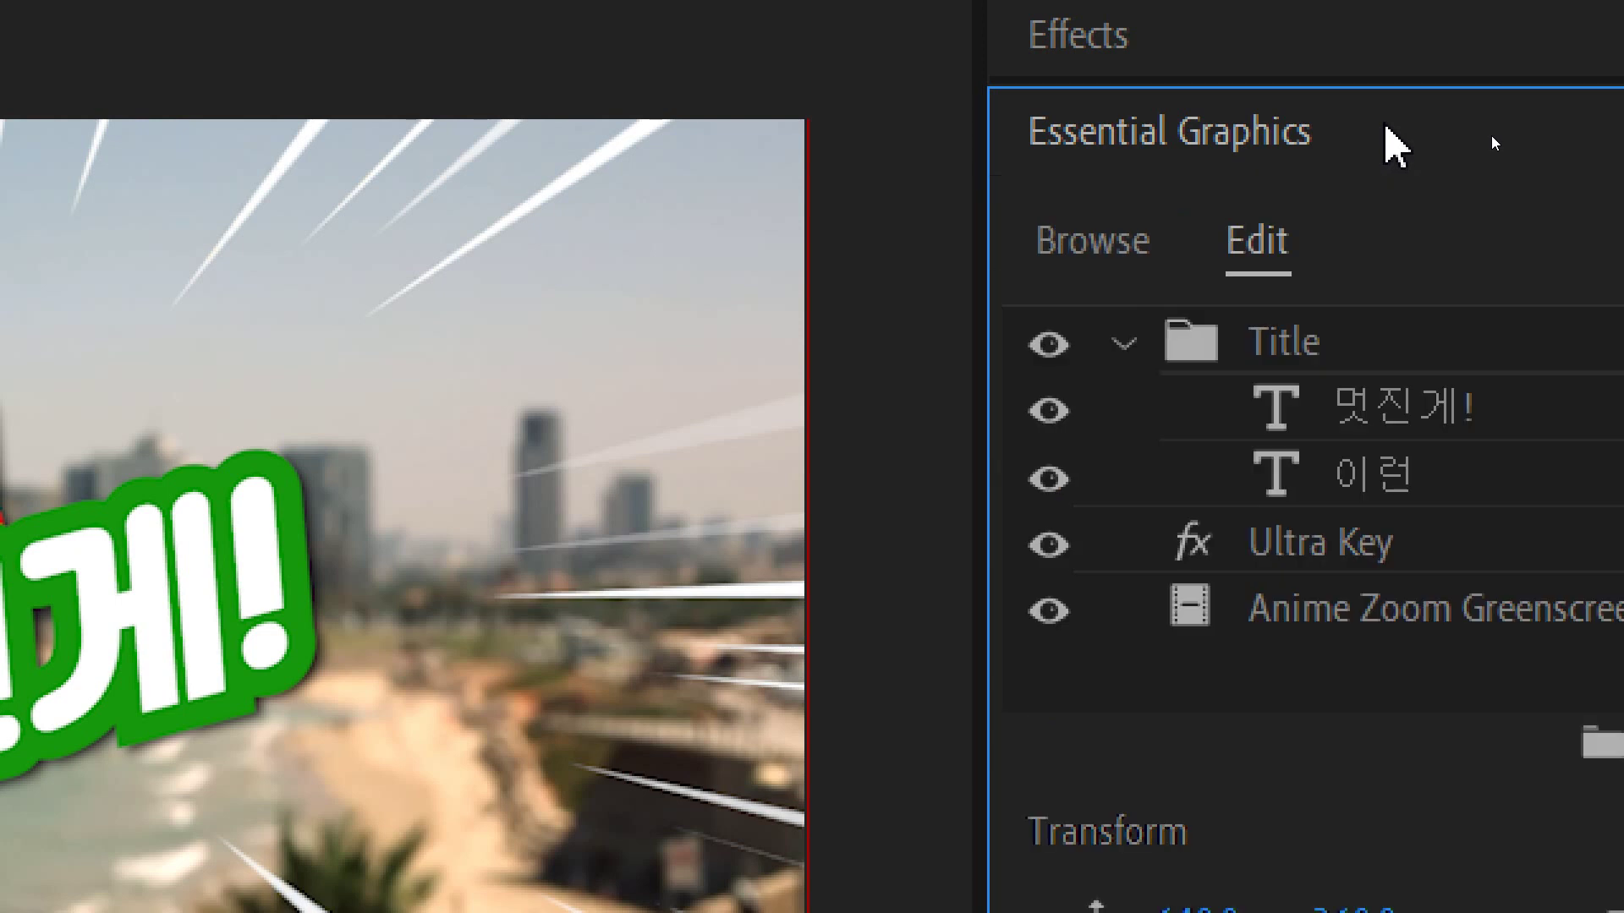
left_click(1244, 133)
left_click(1243, 133)
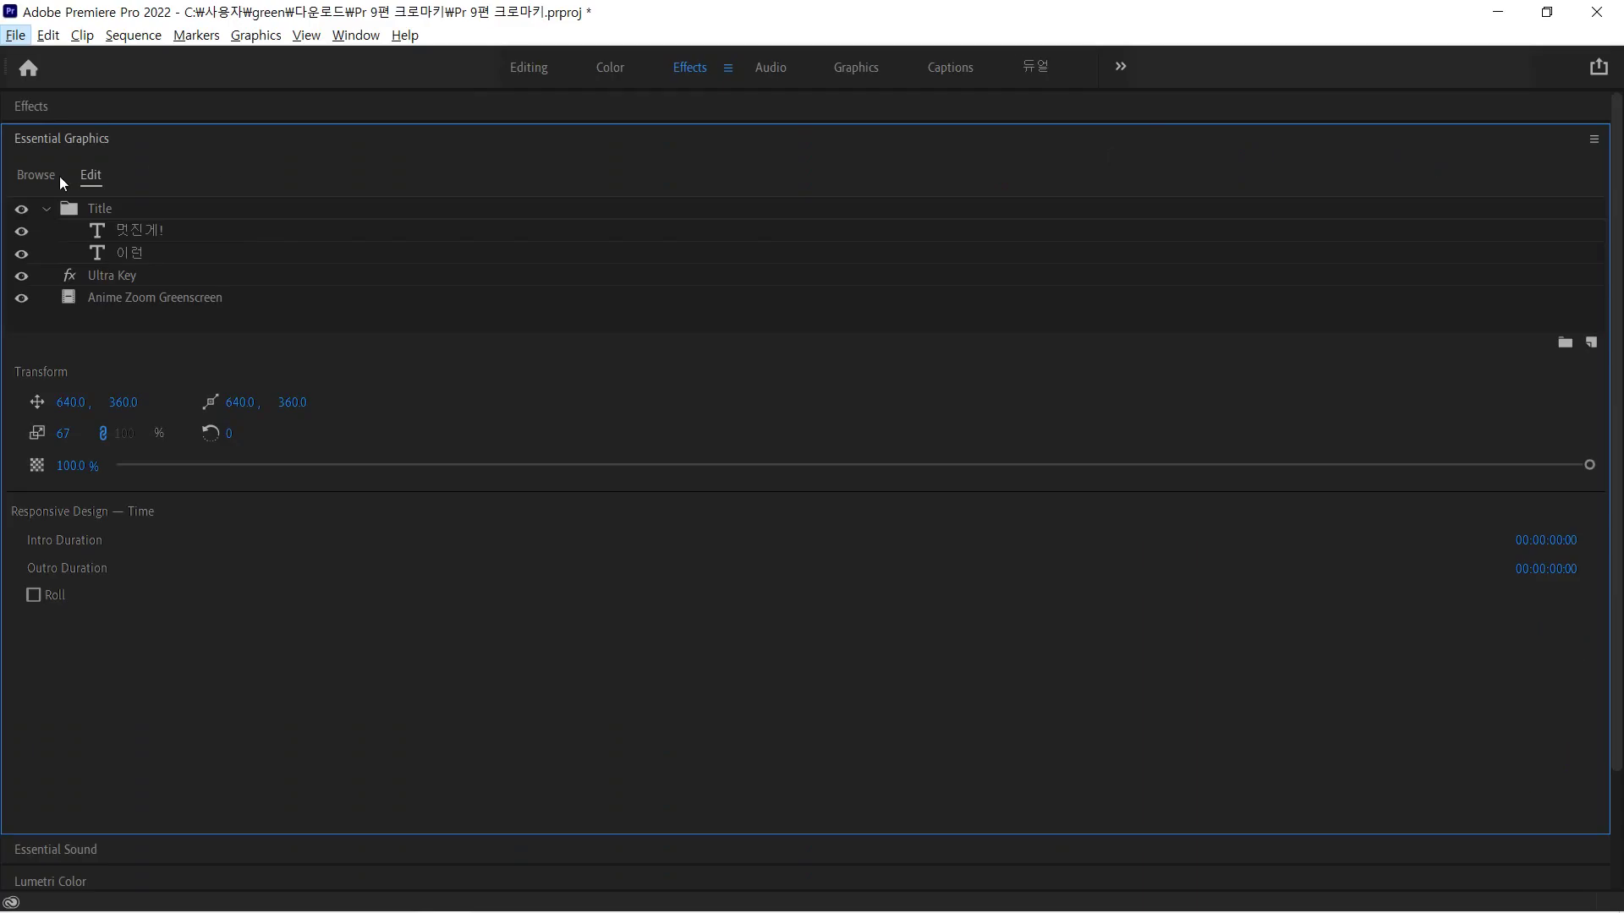
- Search My Templates for 0
left_click(37, 180)
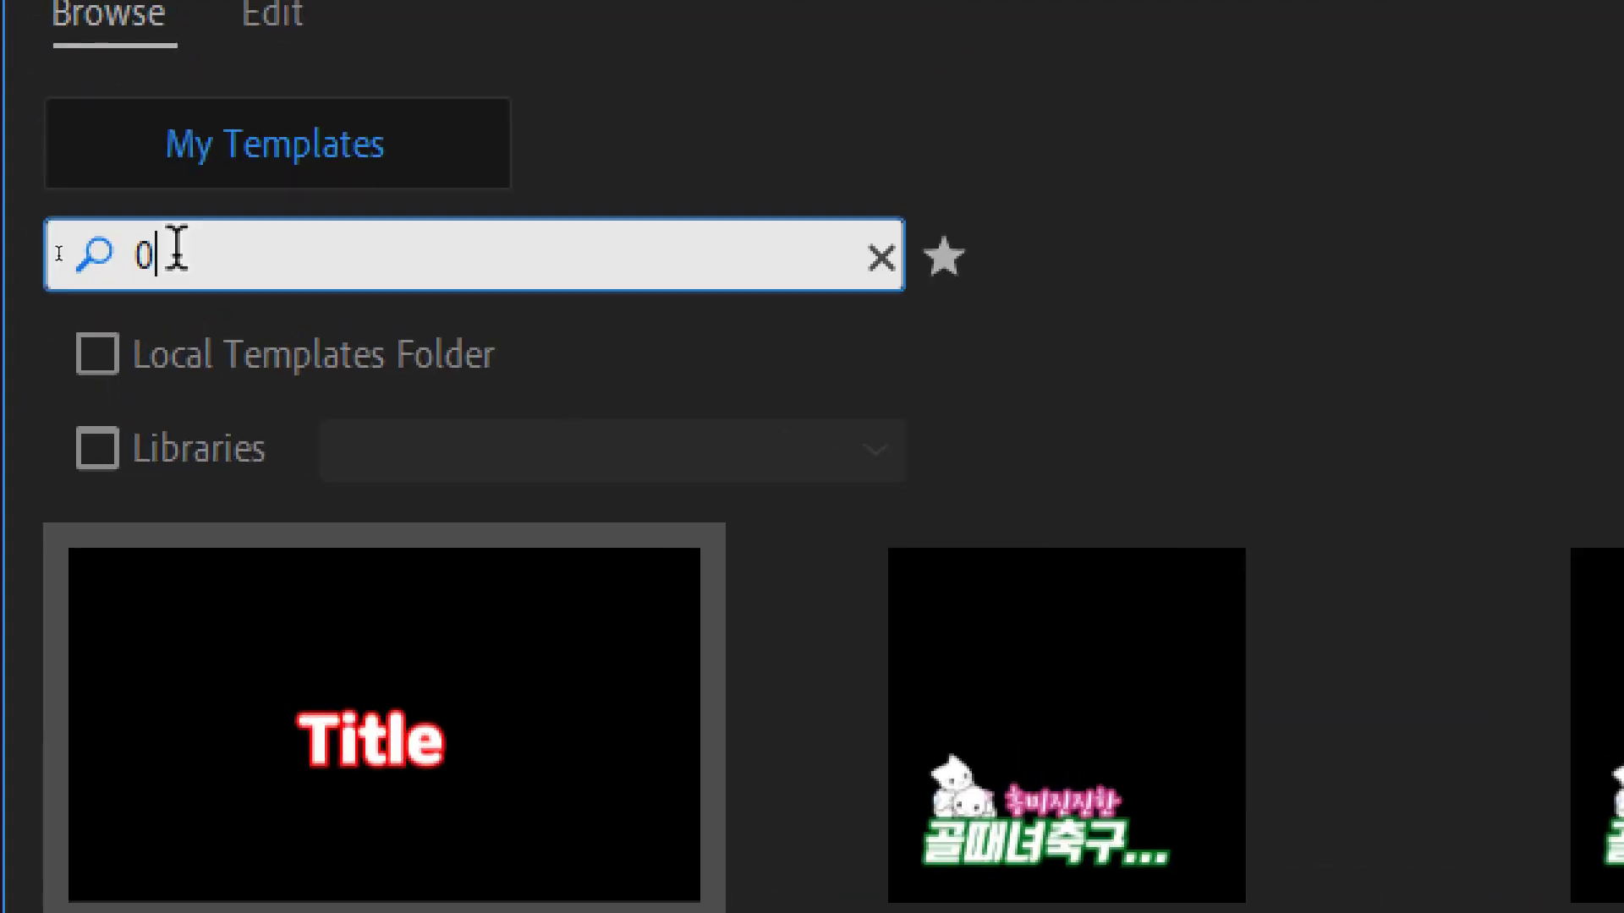
left_click_drag(170, 250, 37, 254)
key("BackSpace")
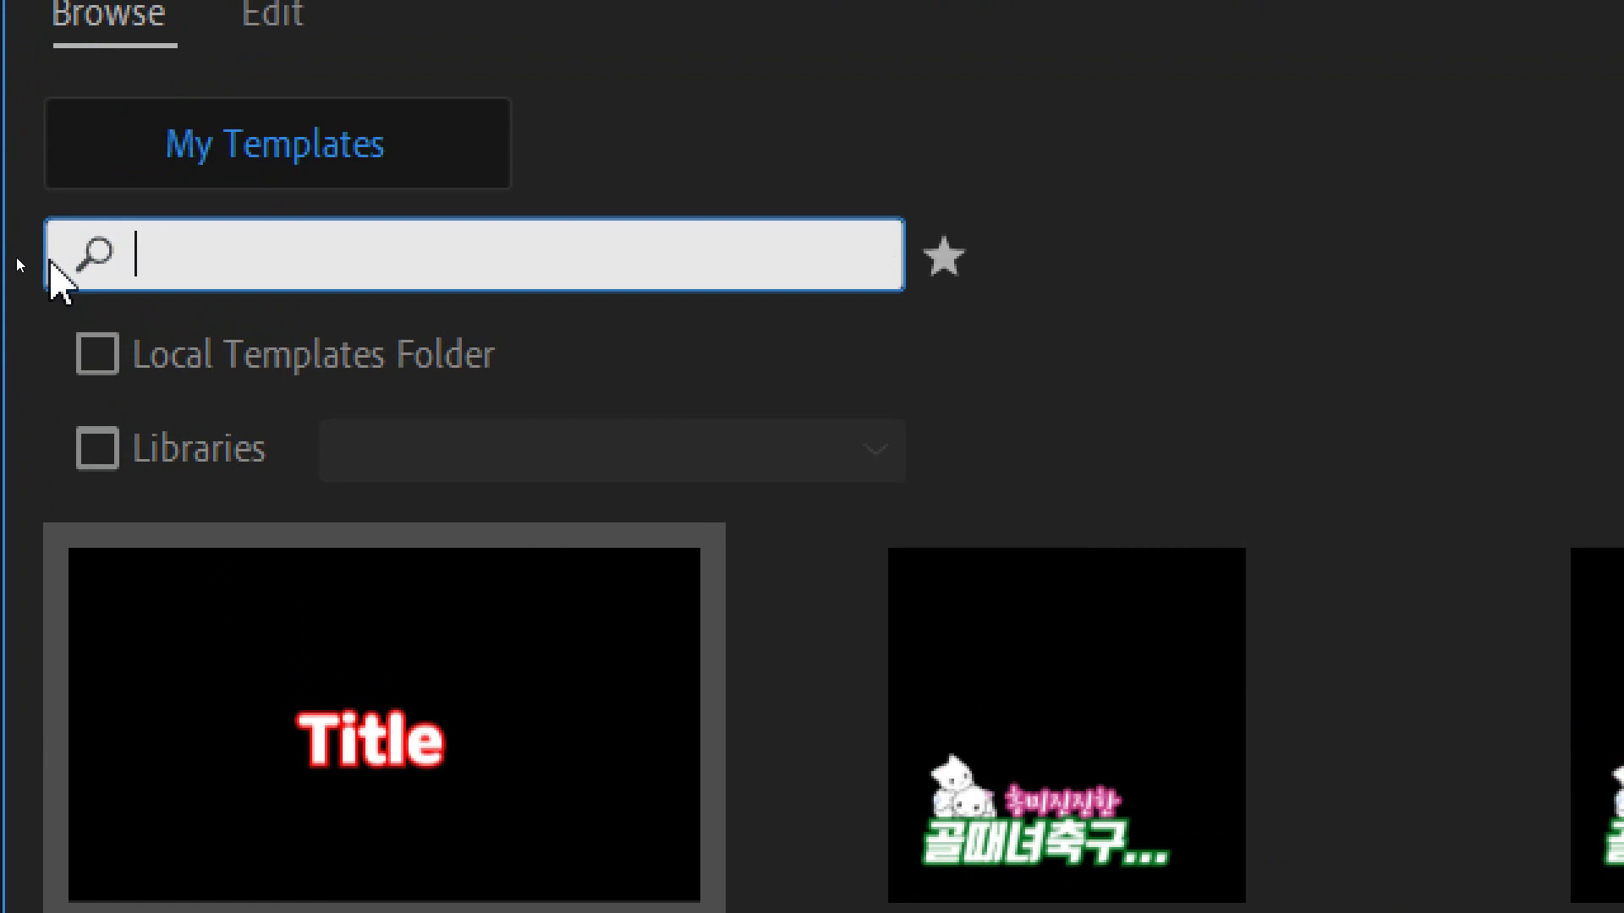
type("0")
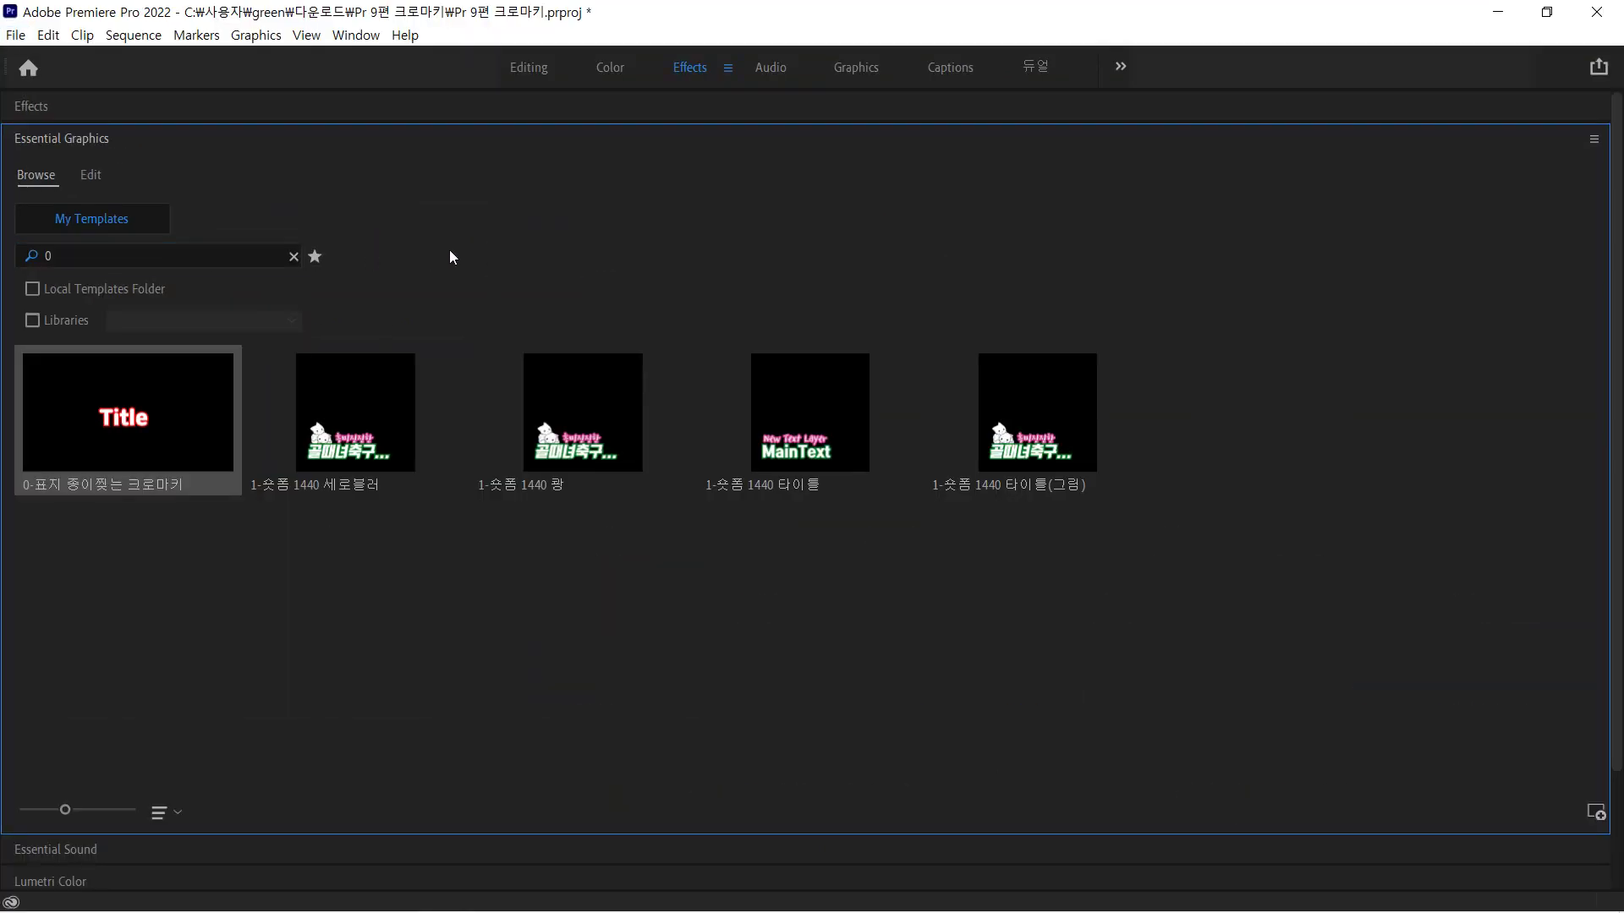
- Clear the template search and delete the Angled Slate template from My Templates
left_click(61, 256)
key("BackSpace")
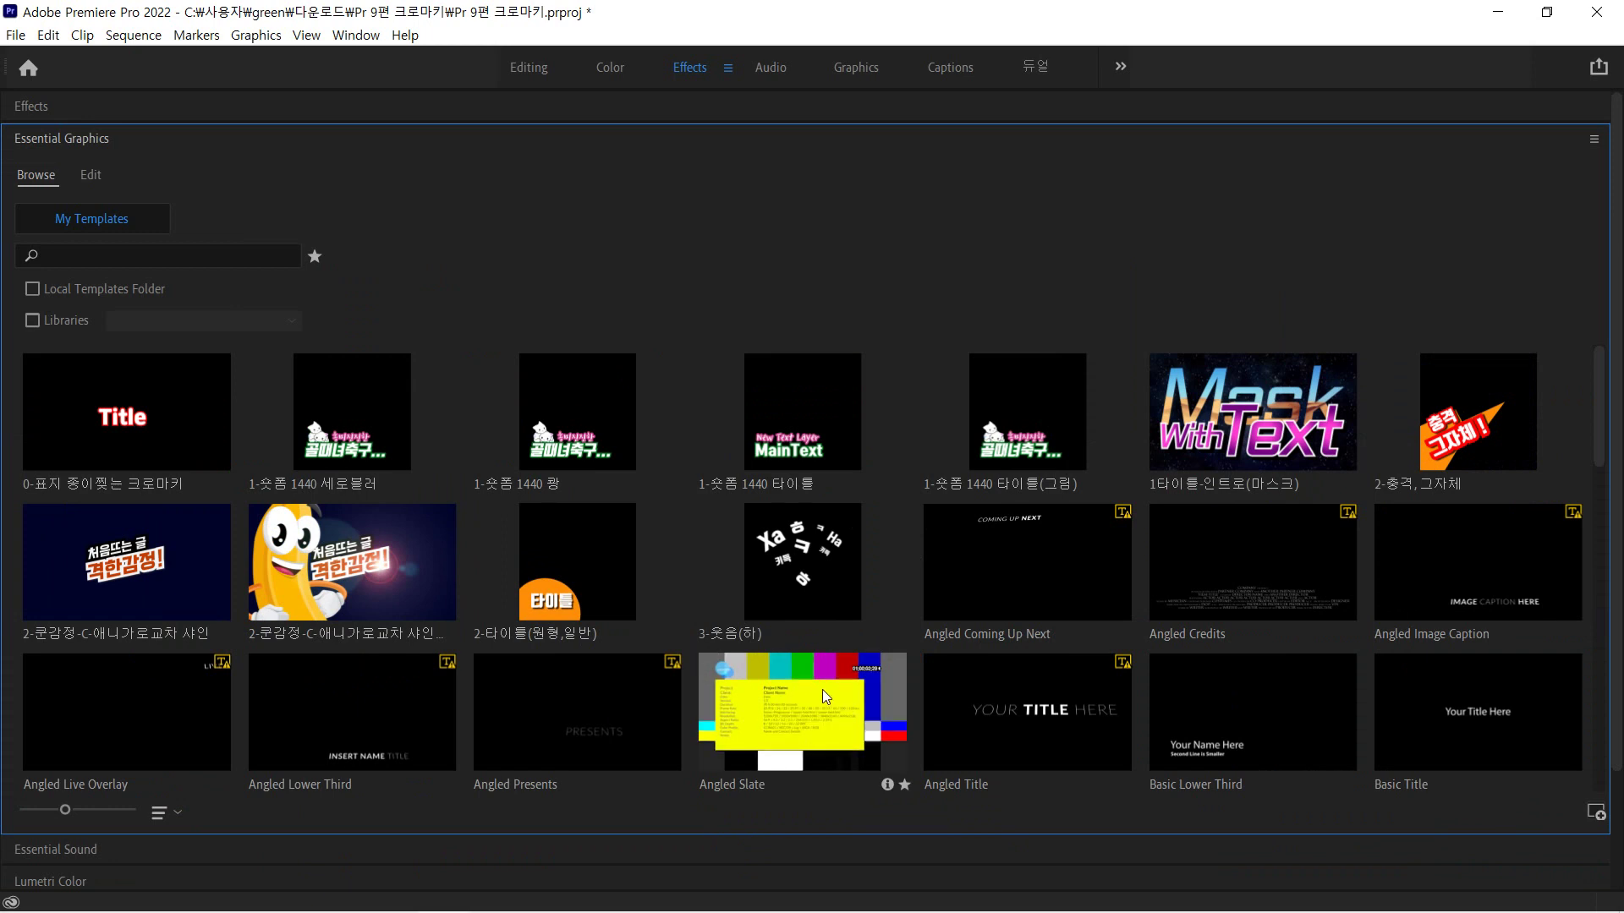
left_click(822, 688)
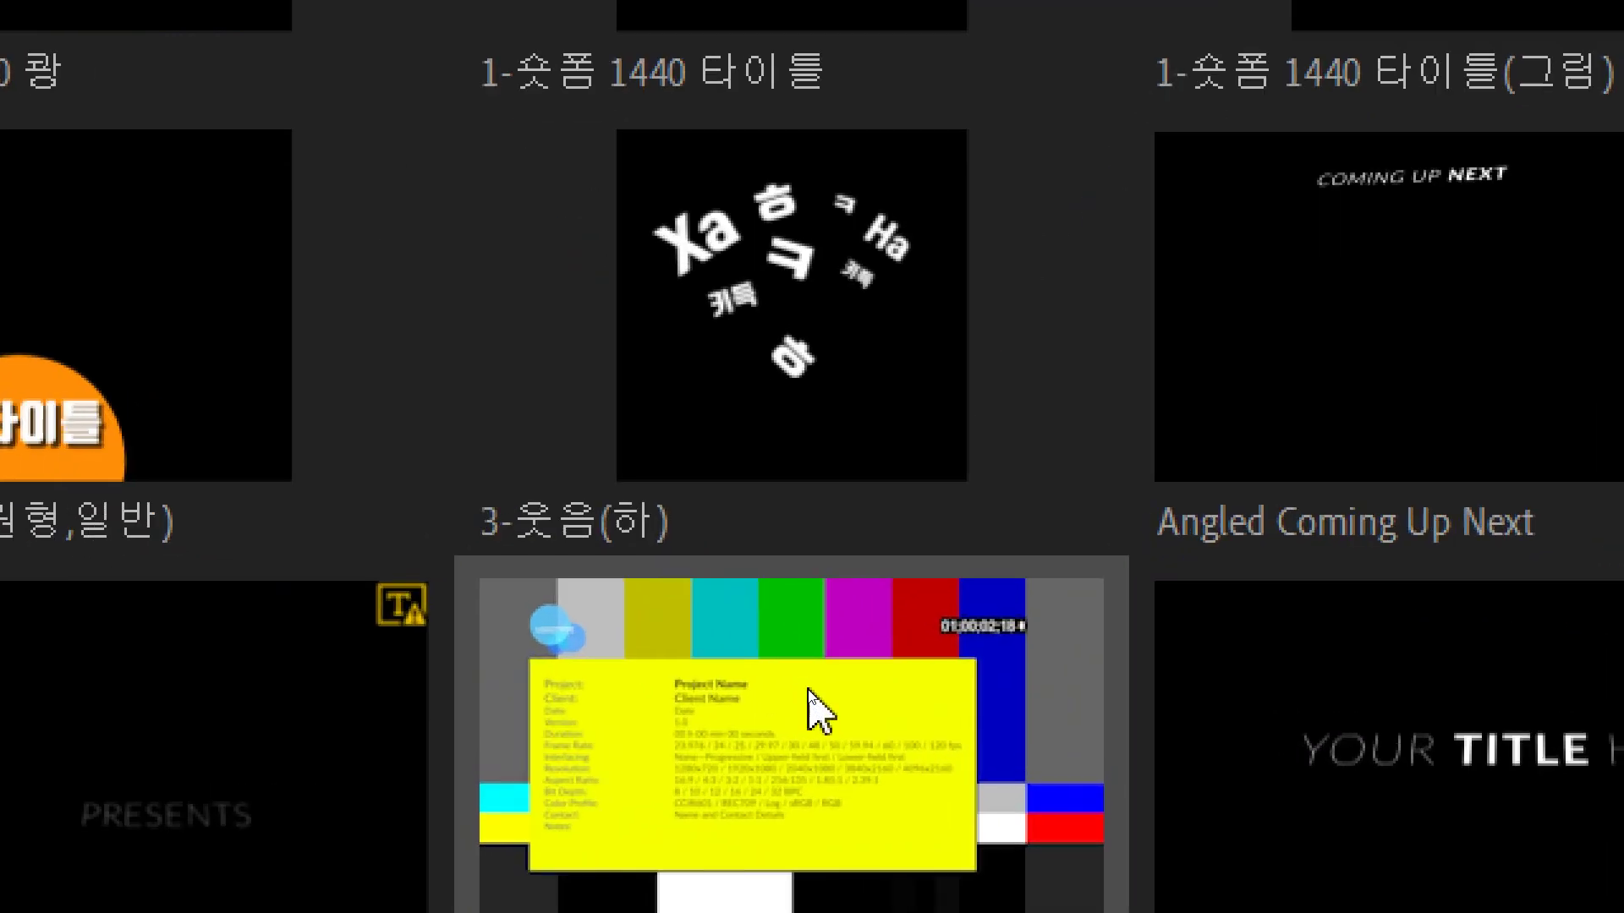
right_click(809, 689)
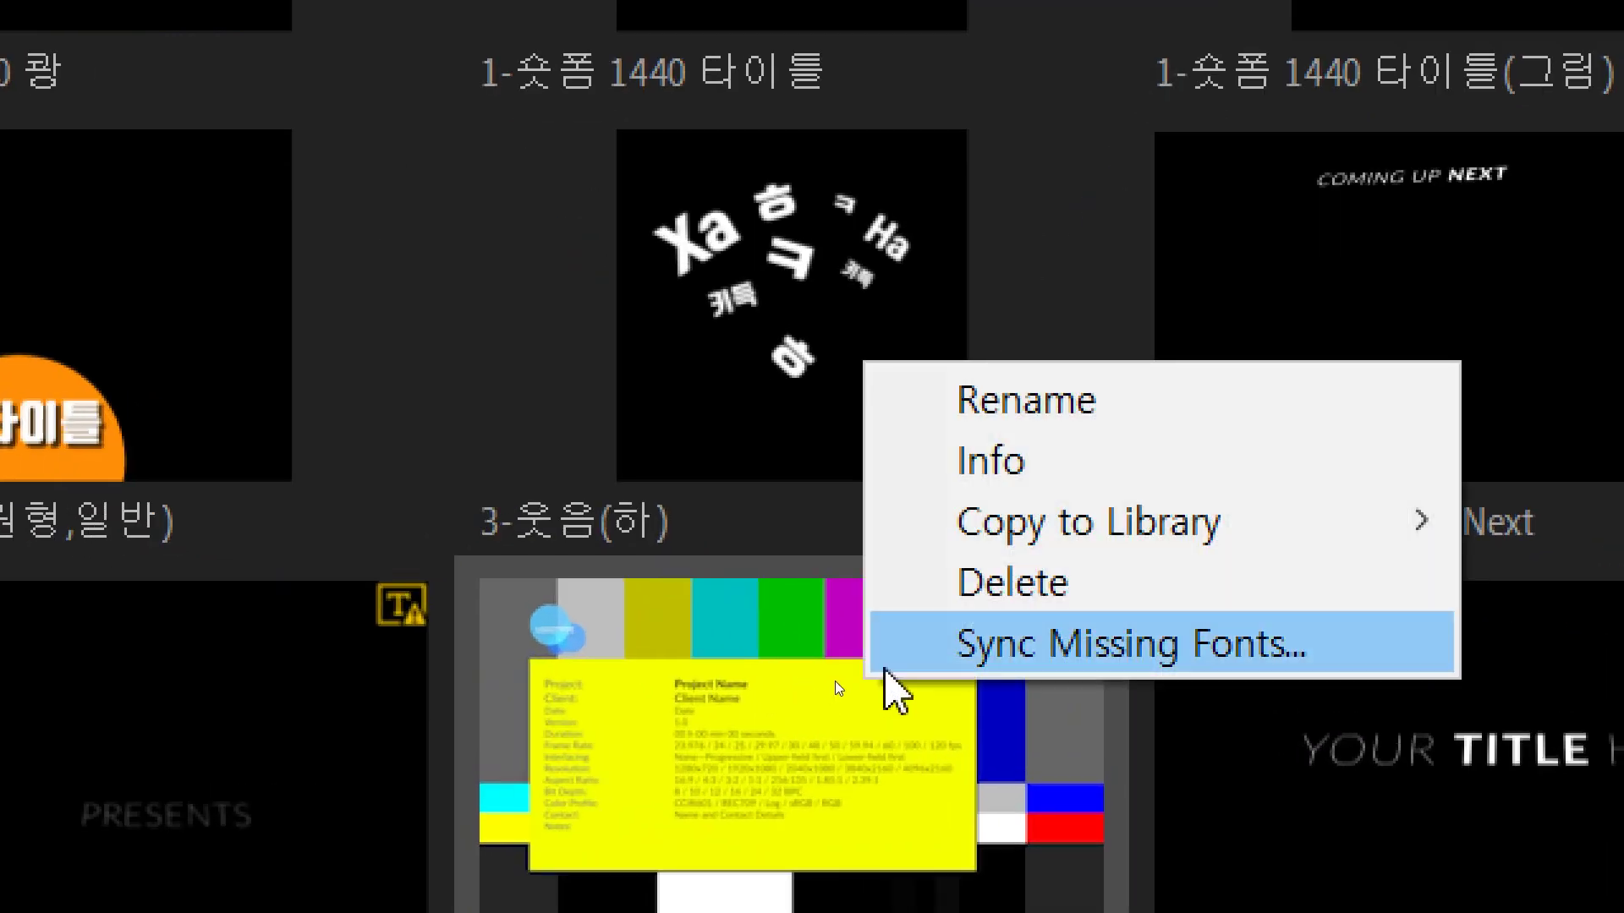
left_click(997, 594)
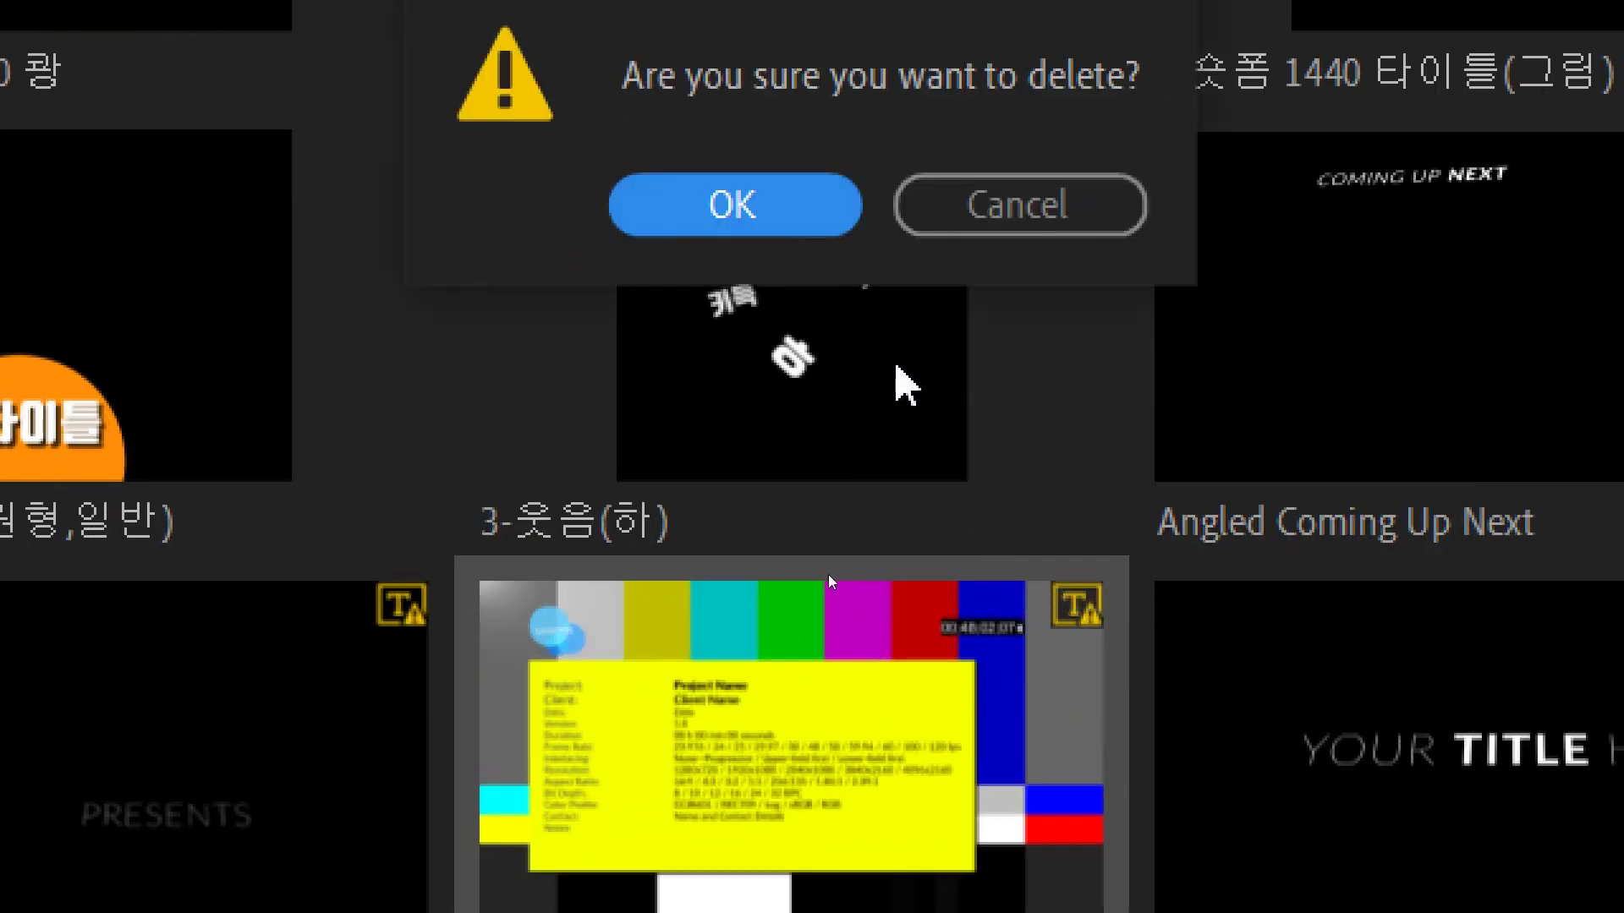
left_click(750, 208)
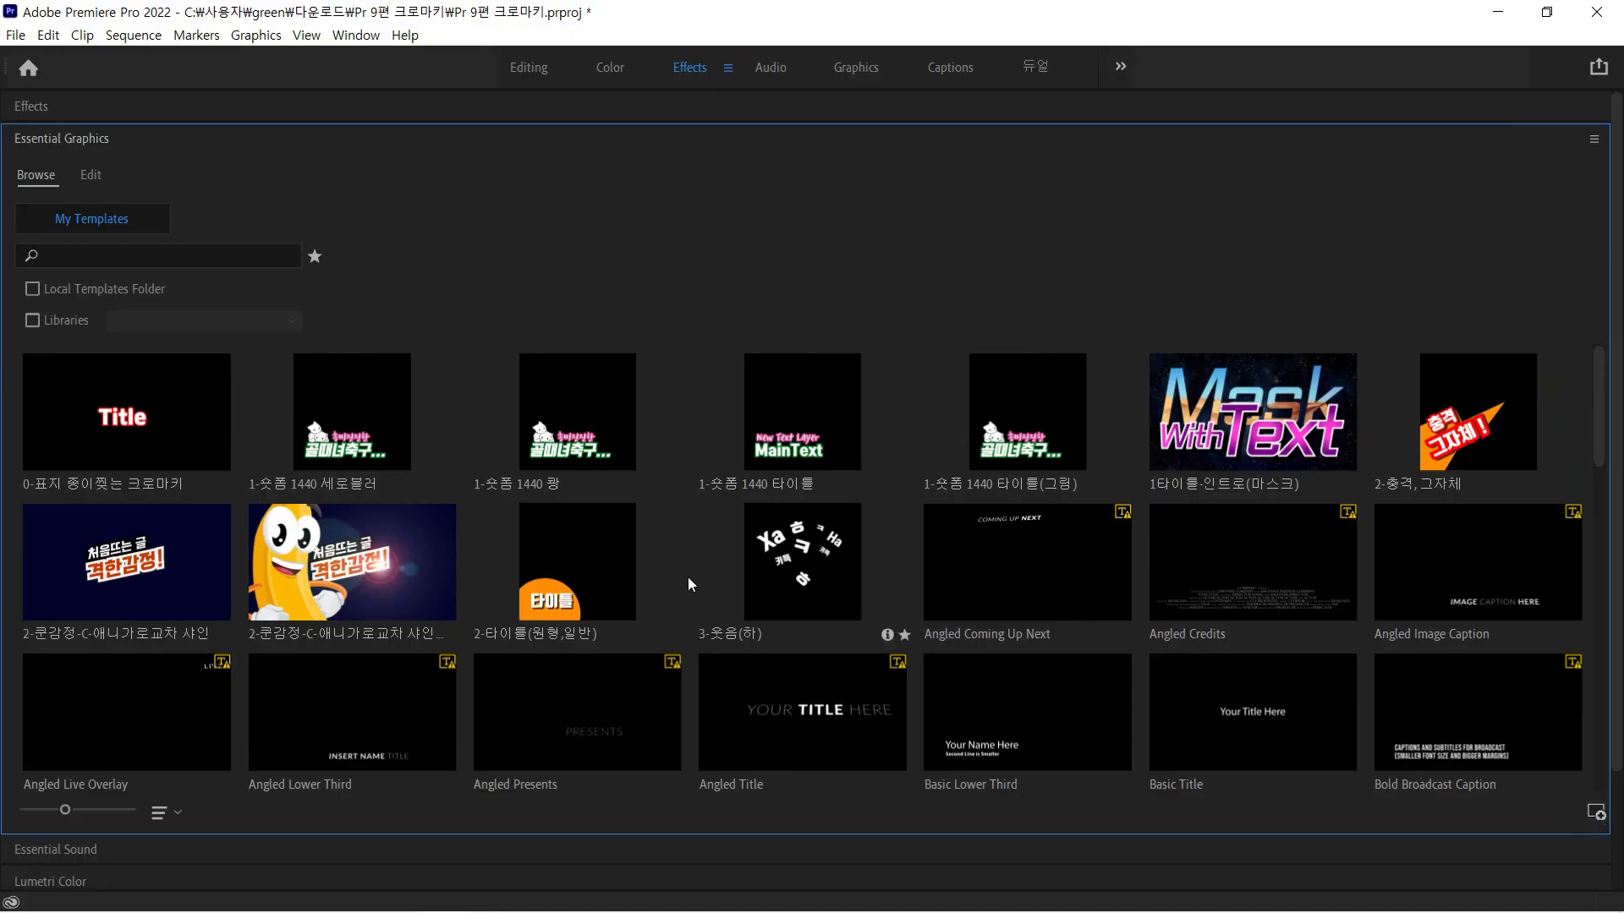
- Switch to the MGT folder in File Explorer and import 2-집중선 불투명.mogrt and 2-집중선 팍-애니.mogrt into Premiere Pro's My Templates
key("alt+Tab")
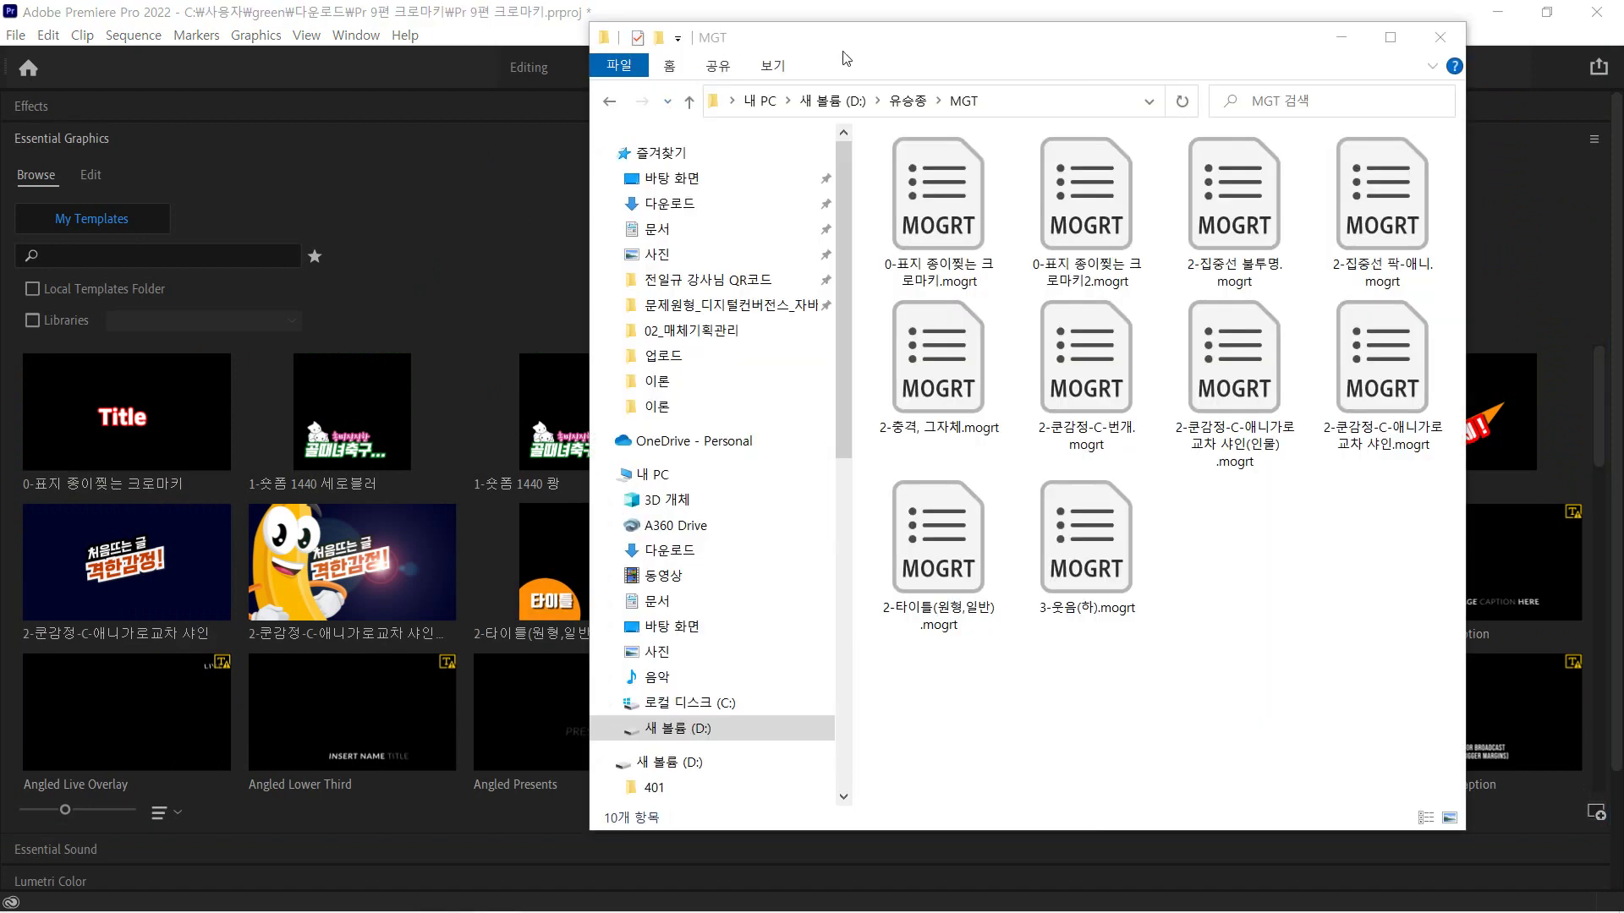
left_click_drag(890, 45, 957, 40)
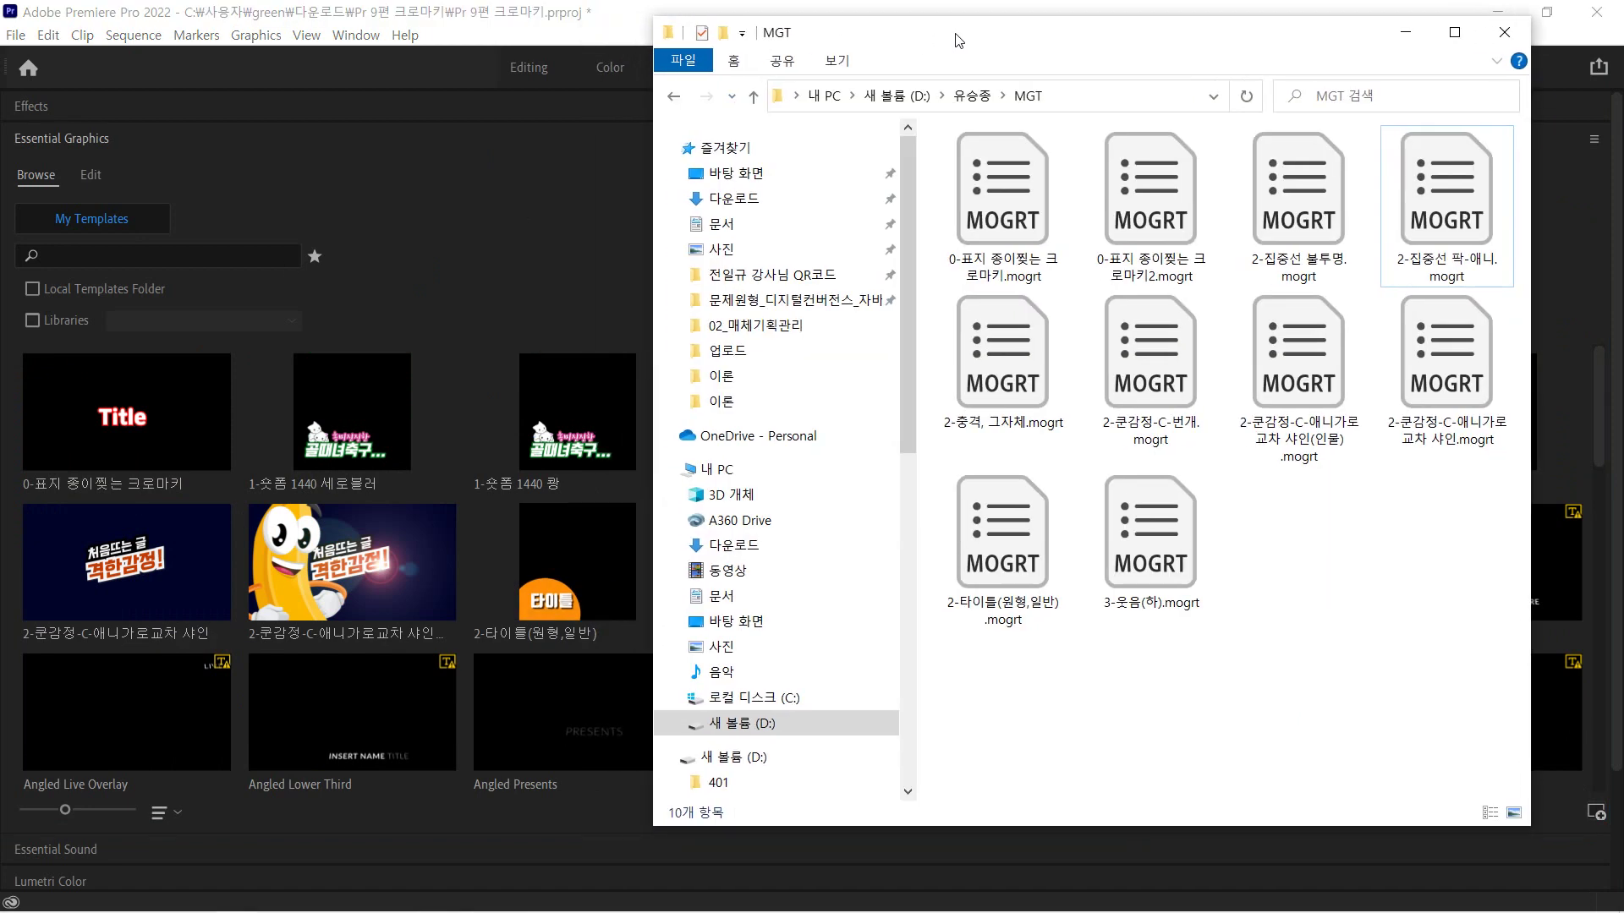
left_click(1297, 201)
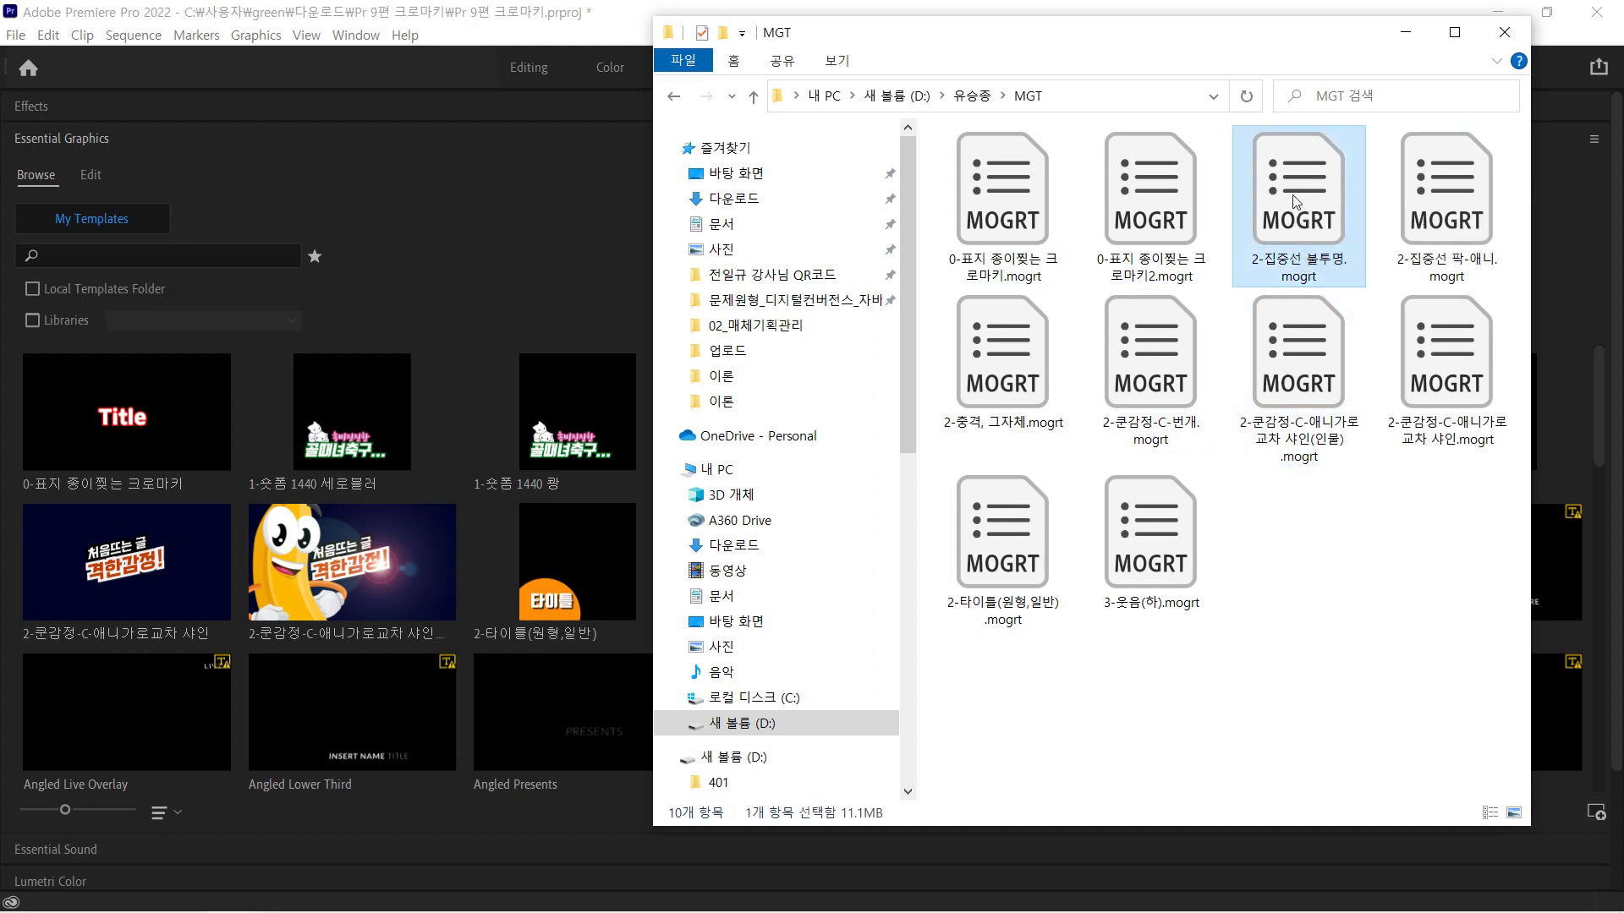
left_click(1435, 200, "ctrl")
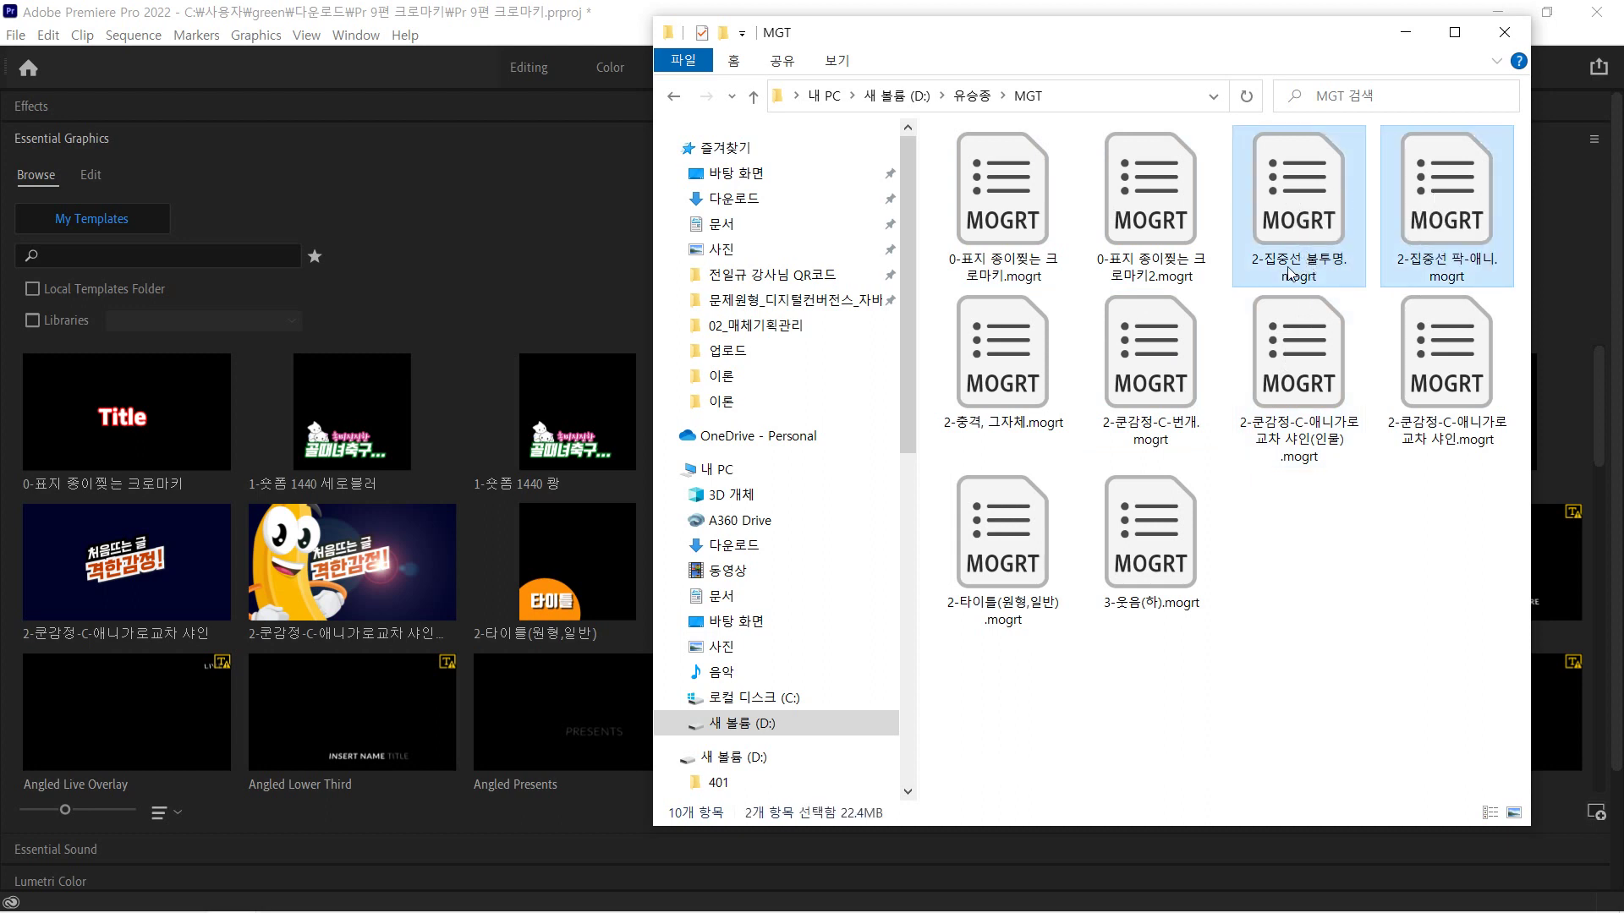
left_click_drag(1300, 213, 395, 533)
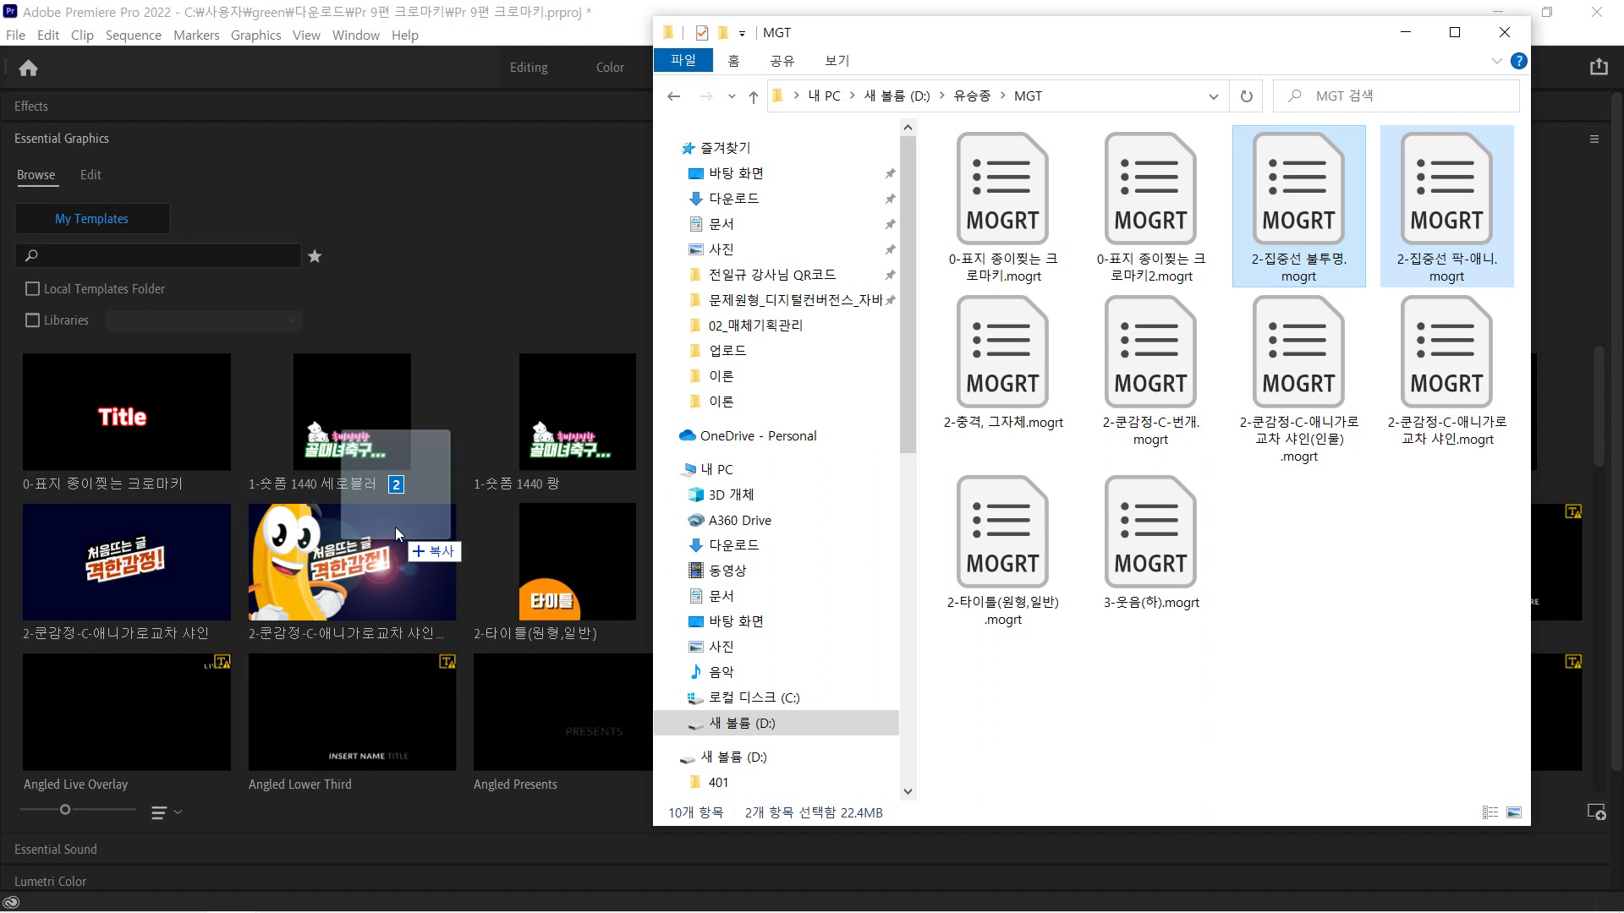
left_click_drag(394, 526, 397, 526)
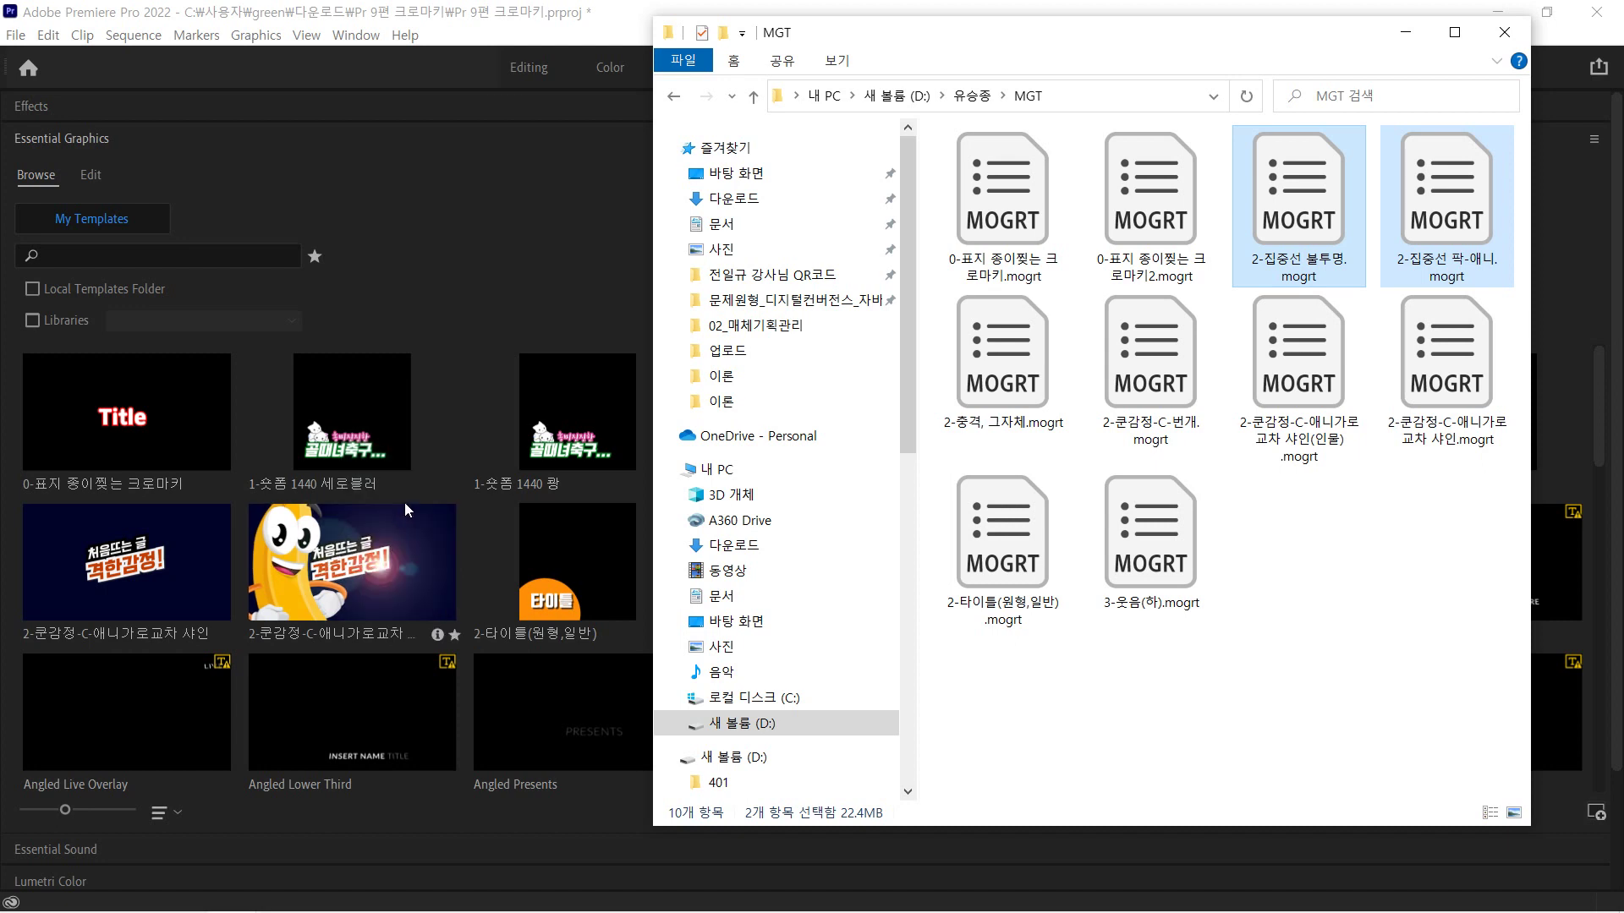
left_click(470, 226)
mouse_move(134, 633)
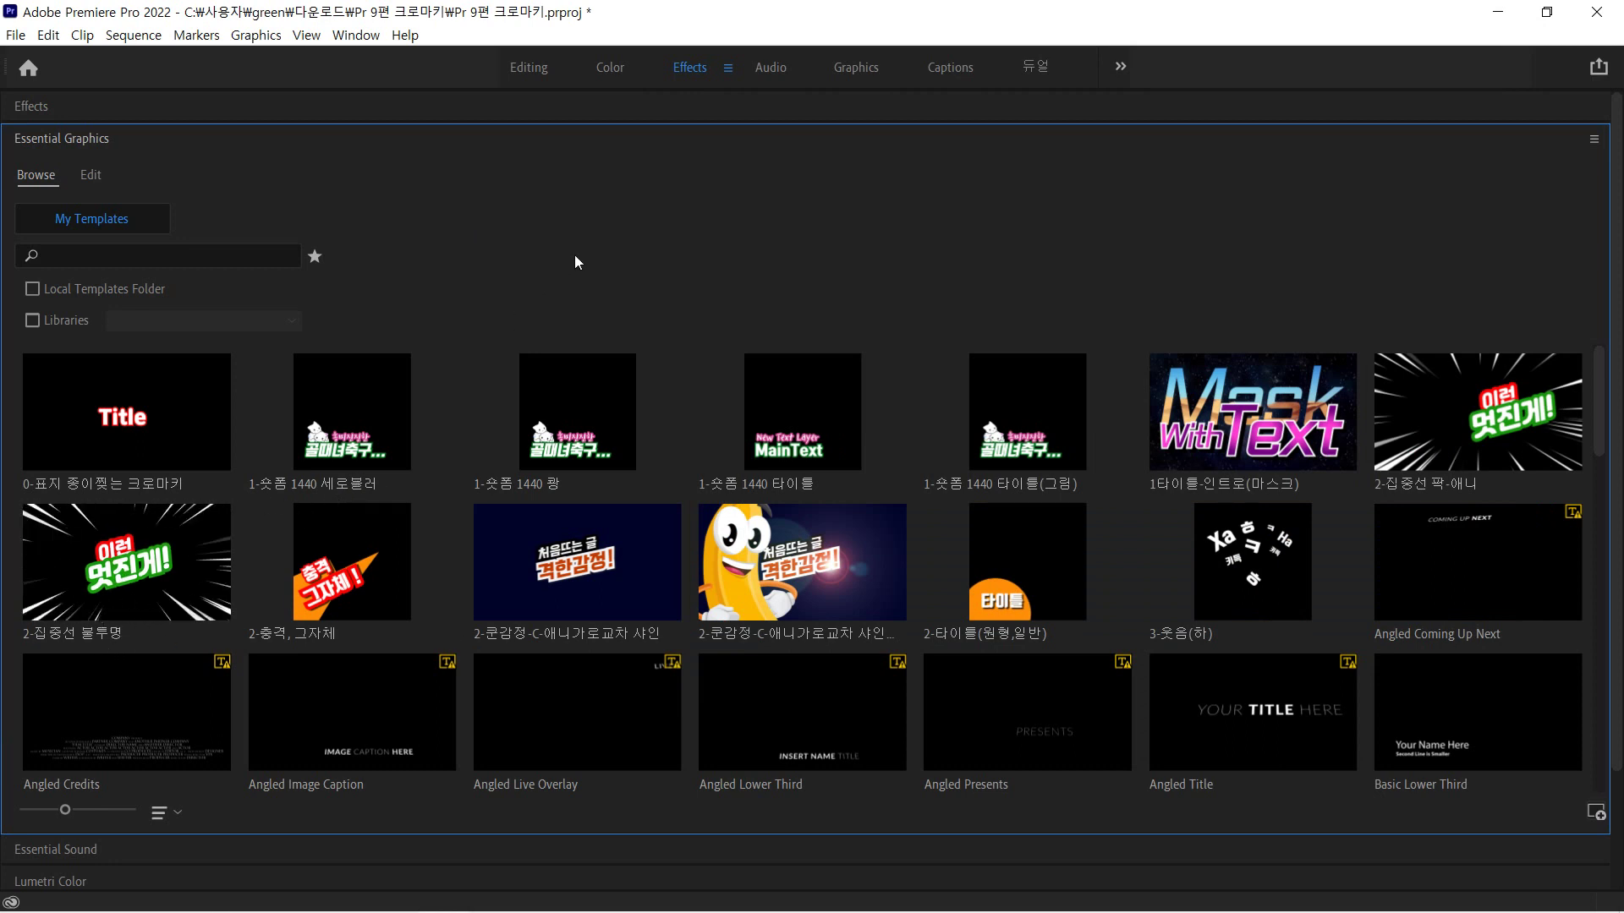
- Restore the normal panel layout, go to 00:00:42:20 in the sequence and search My Templates for 집중
key("grave")
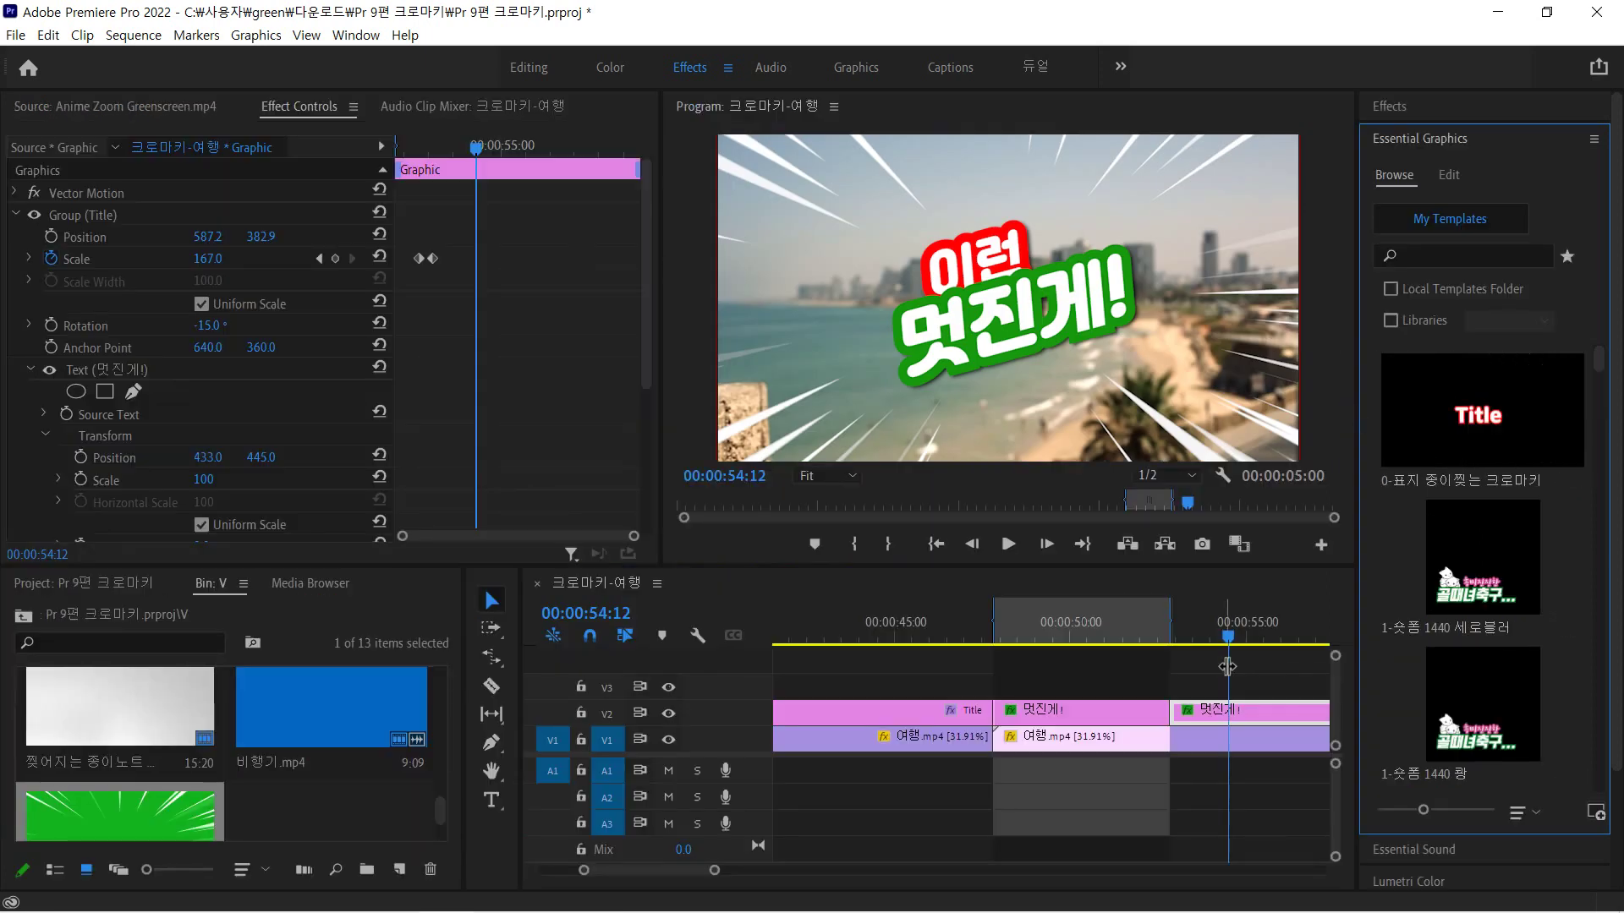
left_click_drag(1226, 628, 816, 633)
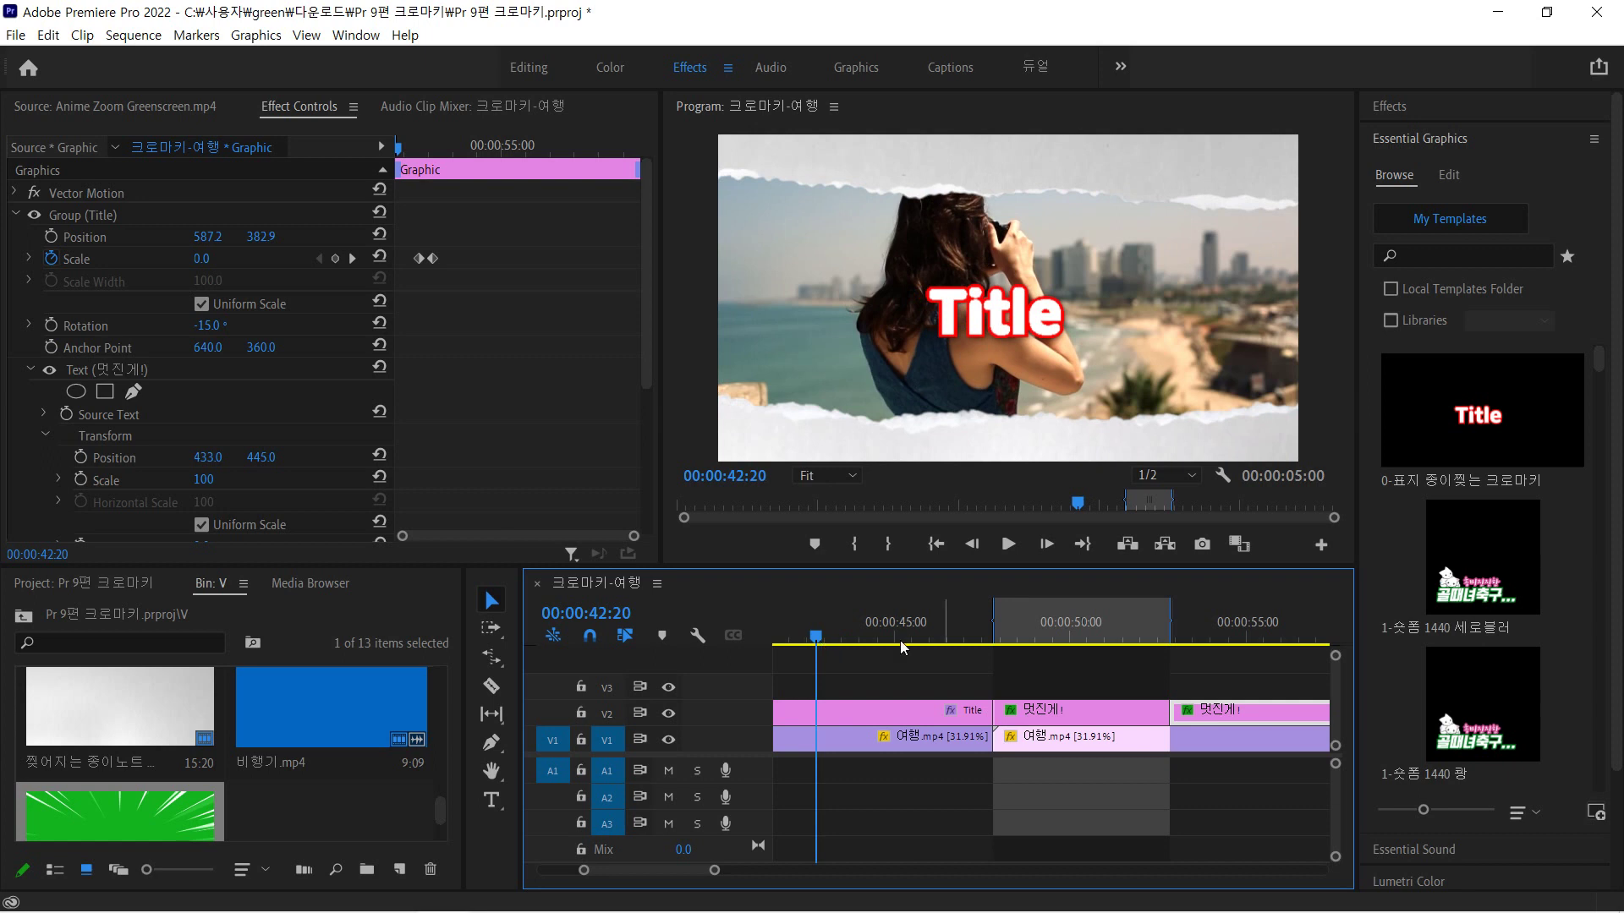
left_click(1446, 251)
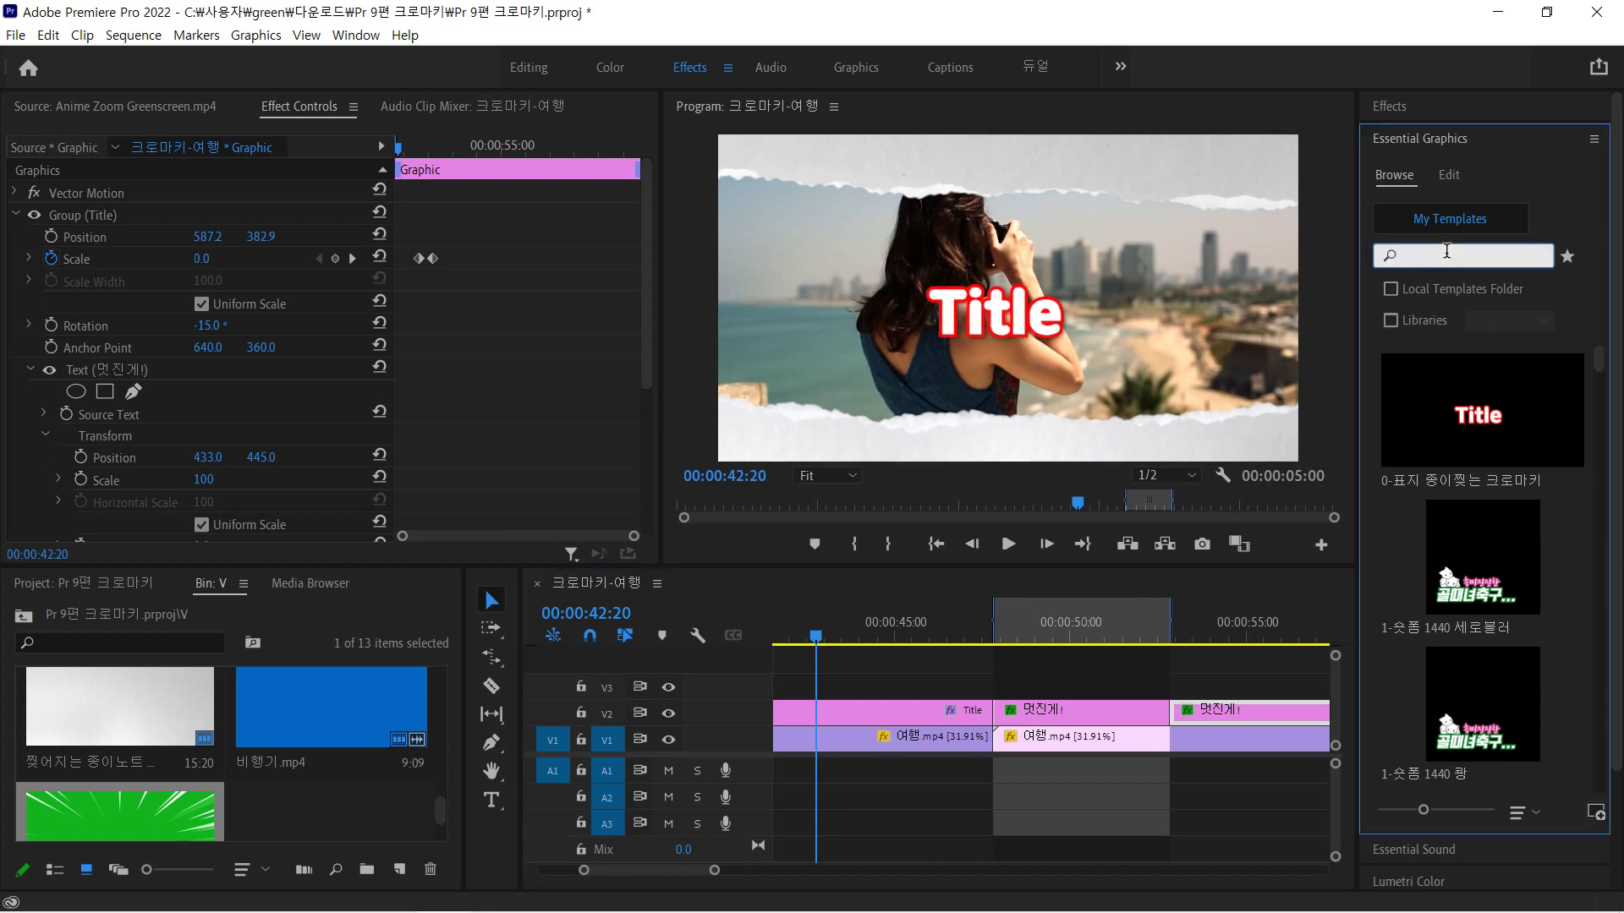
type("ㅈ")
type("ㅣㅂ지")
type("중")
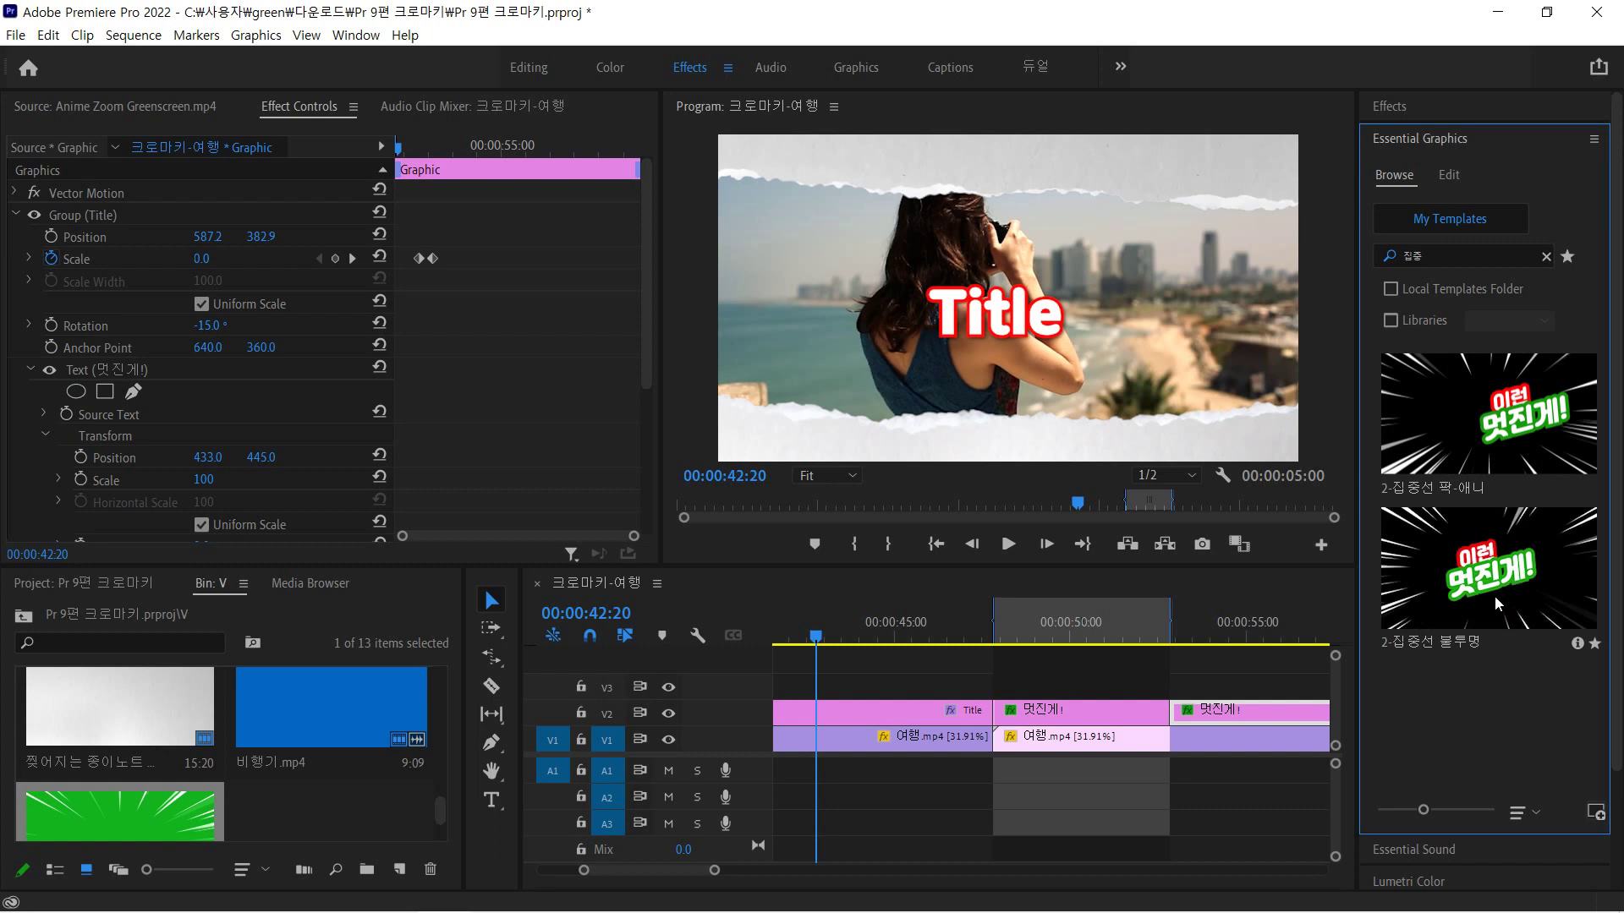
- Place the 2-집중선 불투명 template on V3 above the Title clip and select its 멋진게! text layer
left_click_drag(1460, 575, 854, 636)
left_click(842, 640)
left_click(988, 306)
left_click(983, 258)
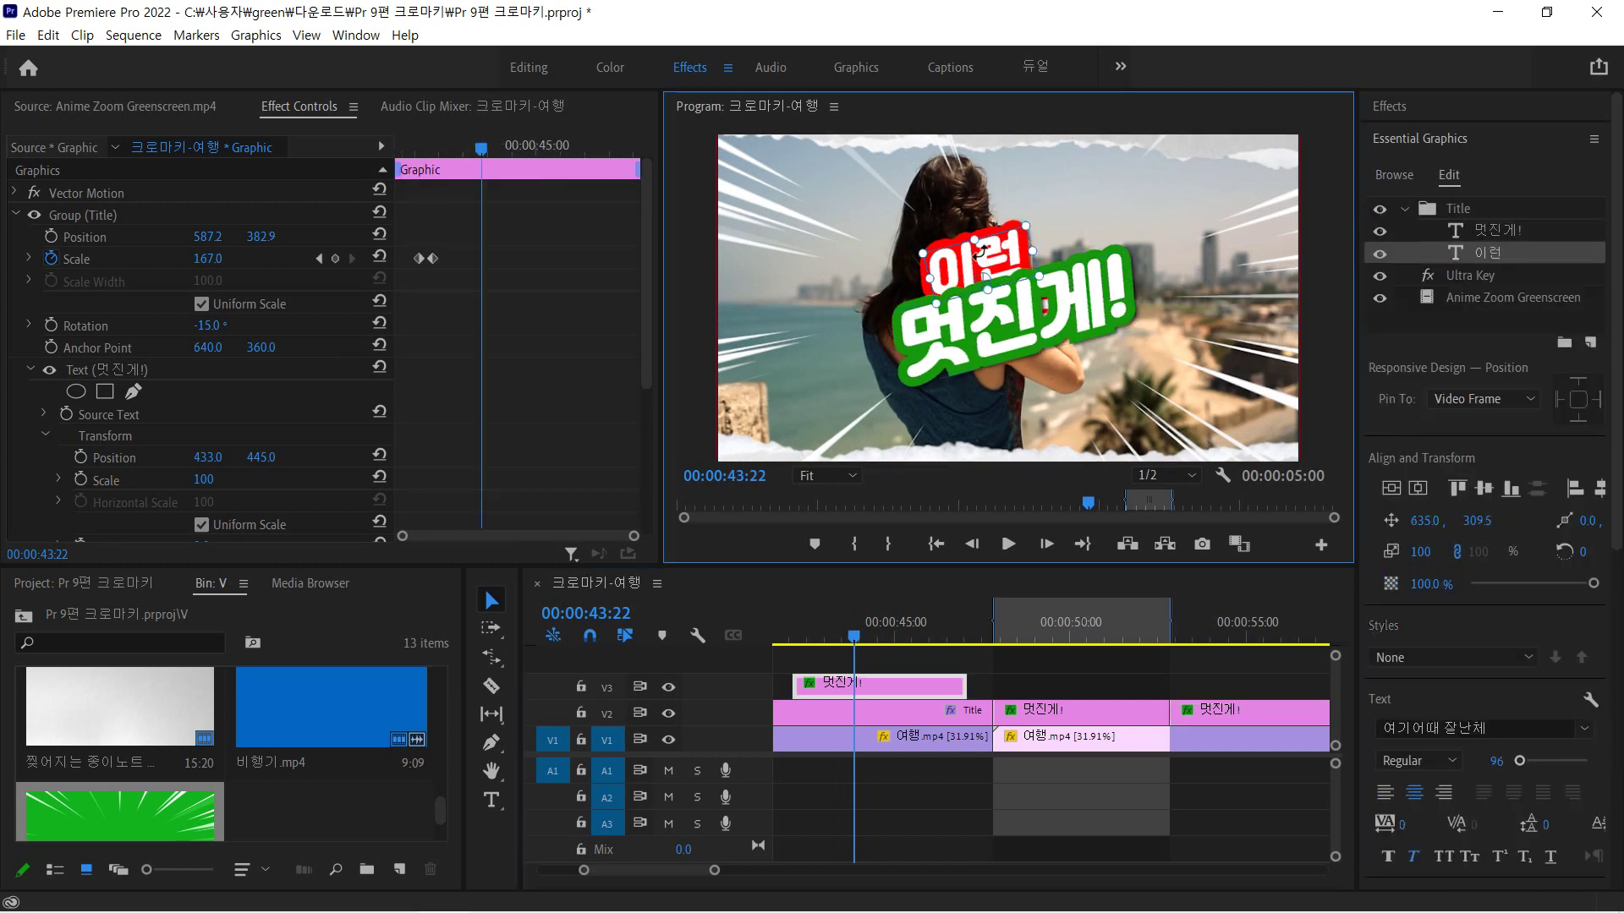
left_click(973, 343)
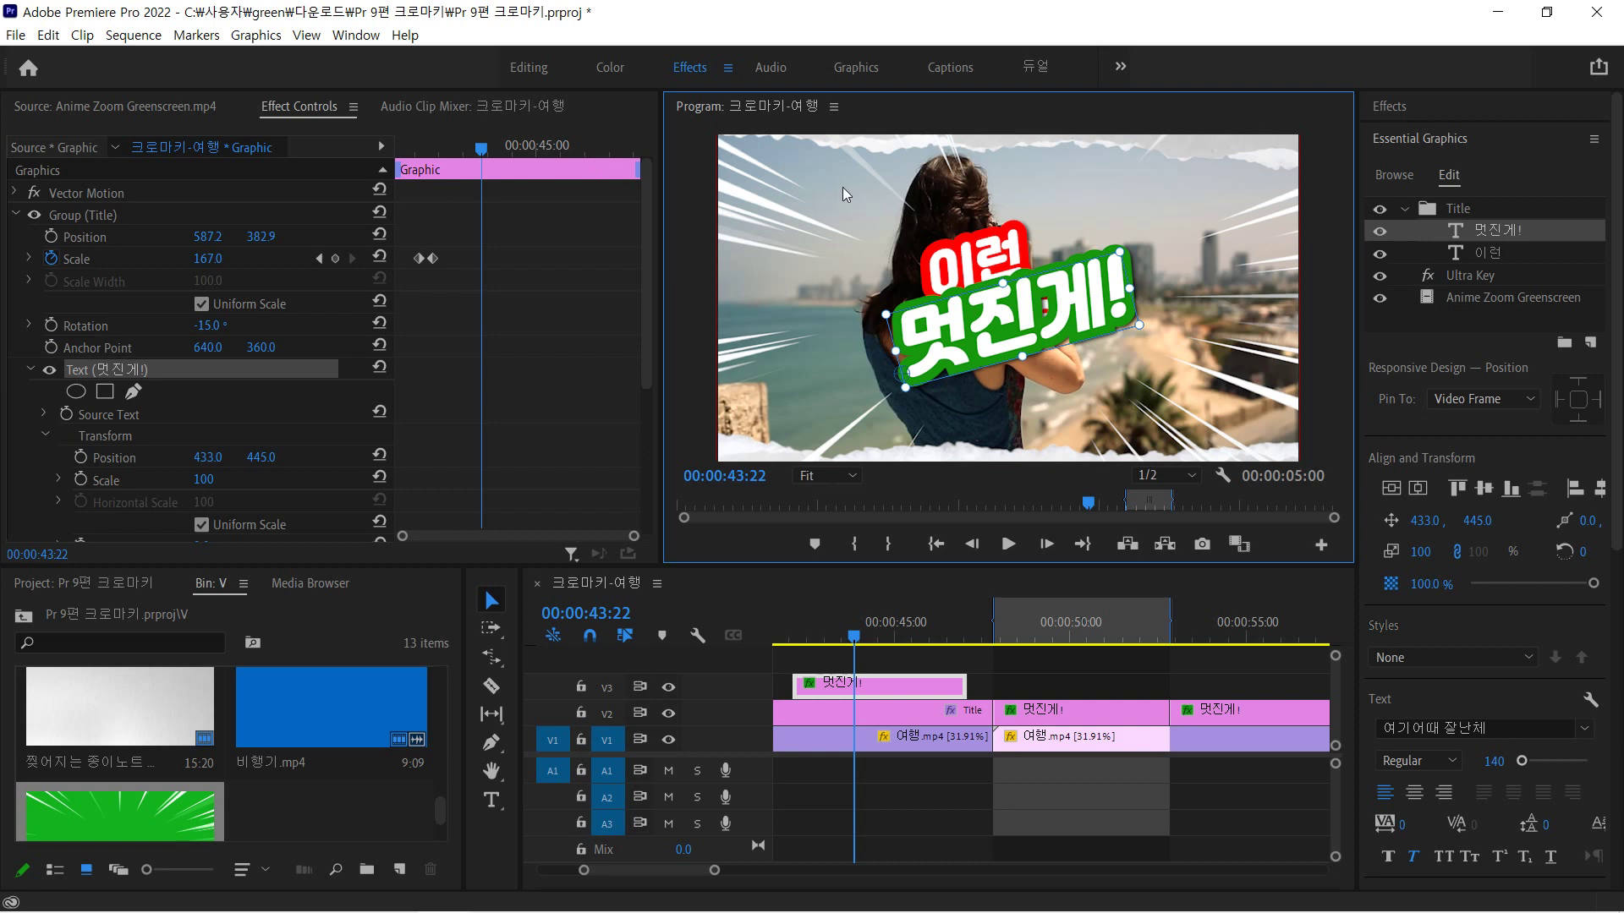
- Hide the V2 track's output with the playhead at 00:00:43:01
left_click(856, 638)
left_click_drag(856, 638, 828, 638)
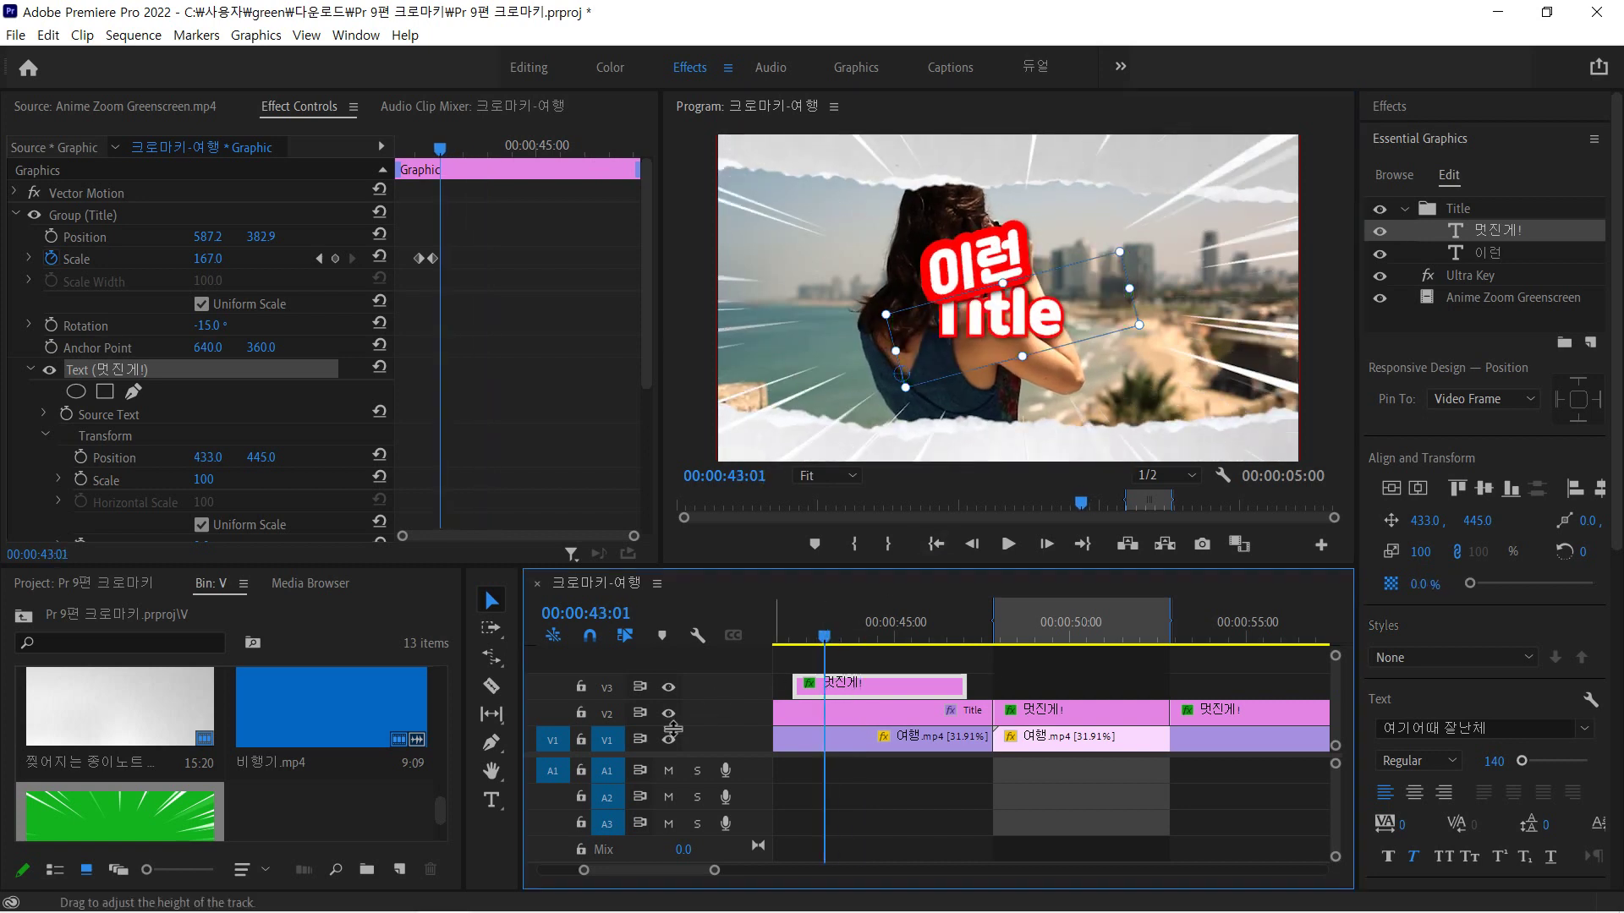
left_click(669, 713)
- Replace the 이런 text in the V3 graphic with It's
double_click(956, 260)
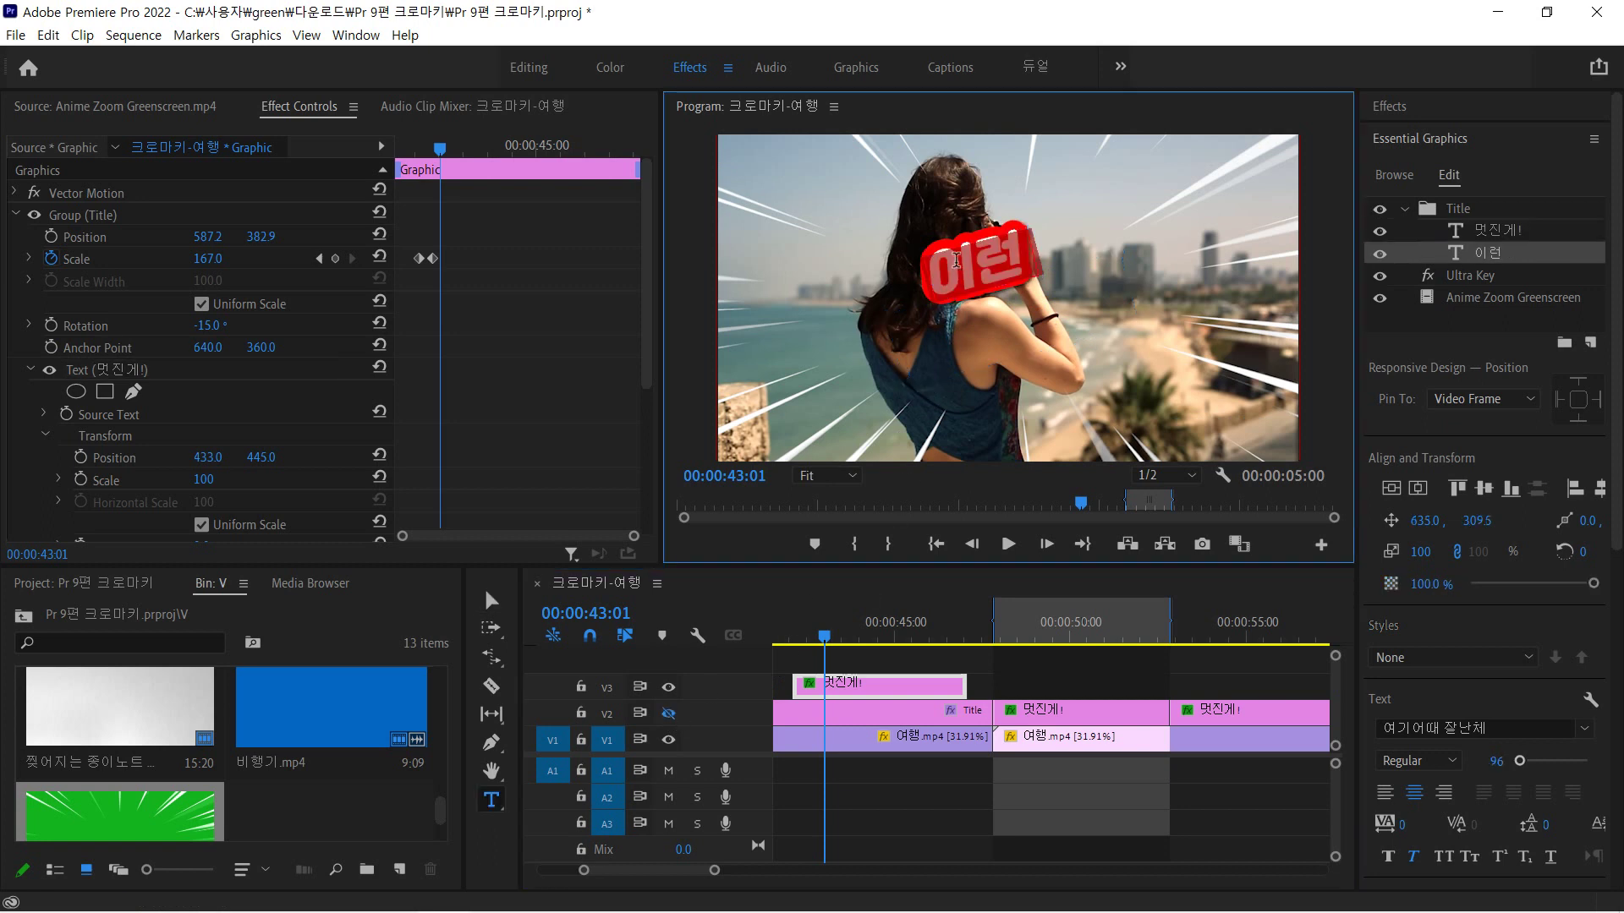
type("ㅓ")
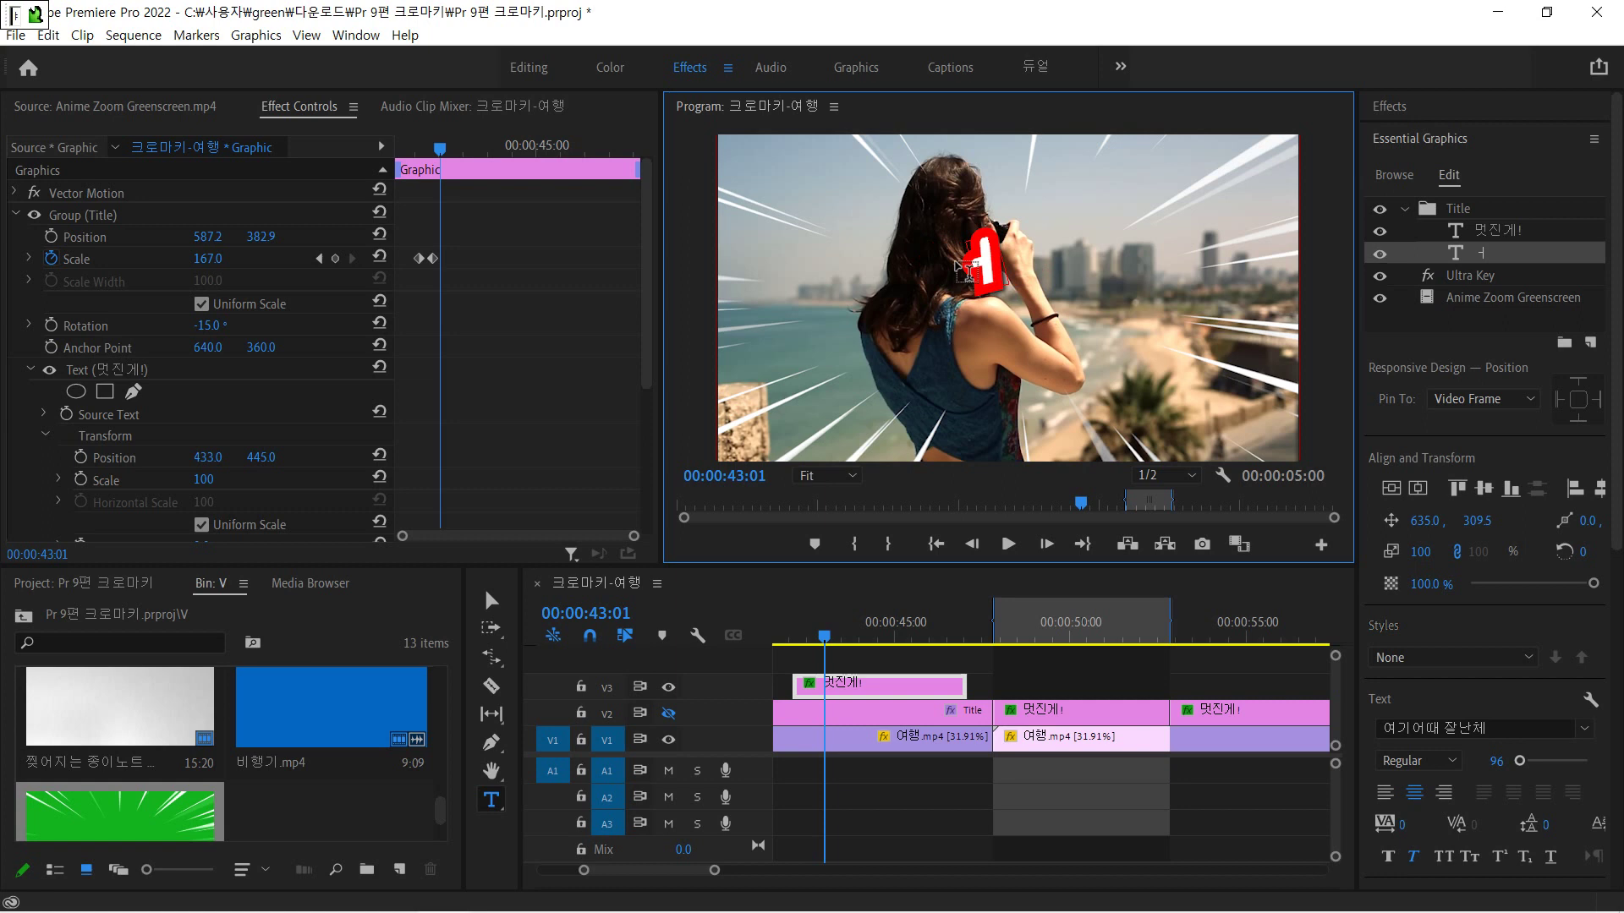
type("!")
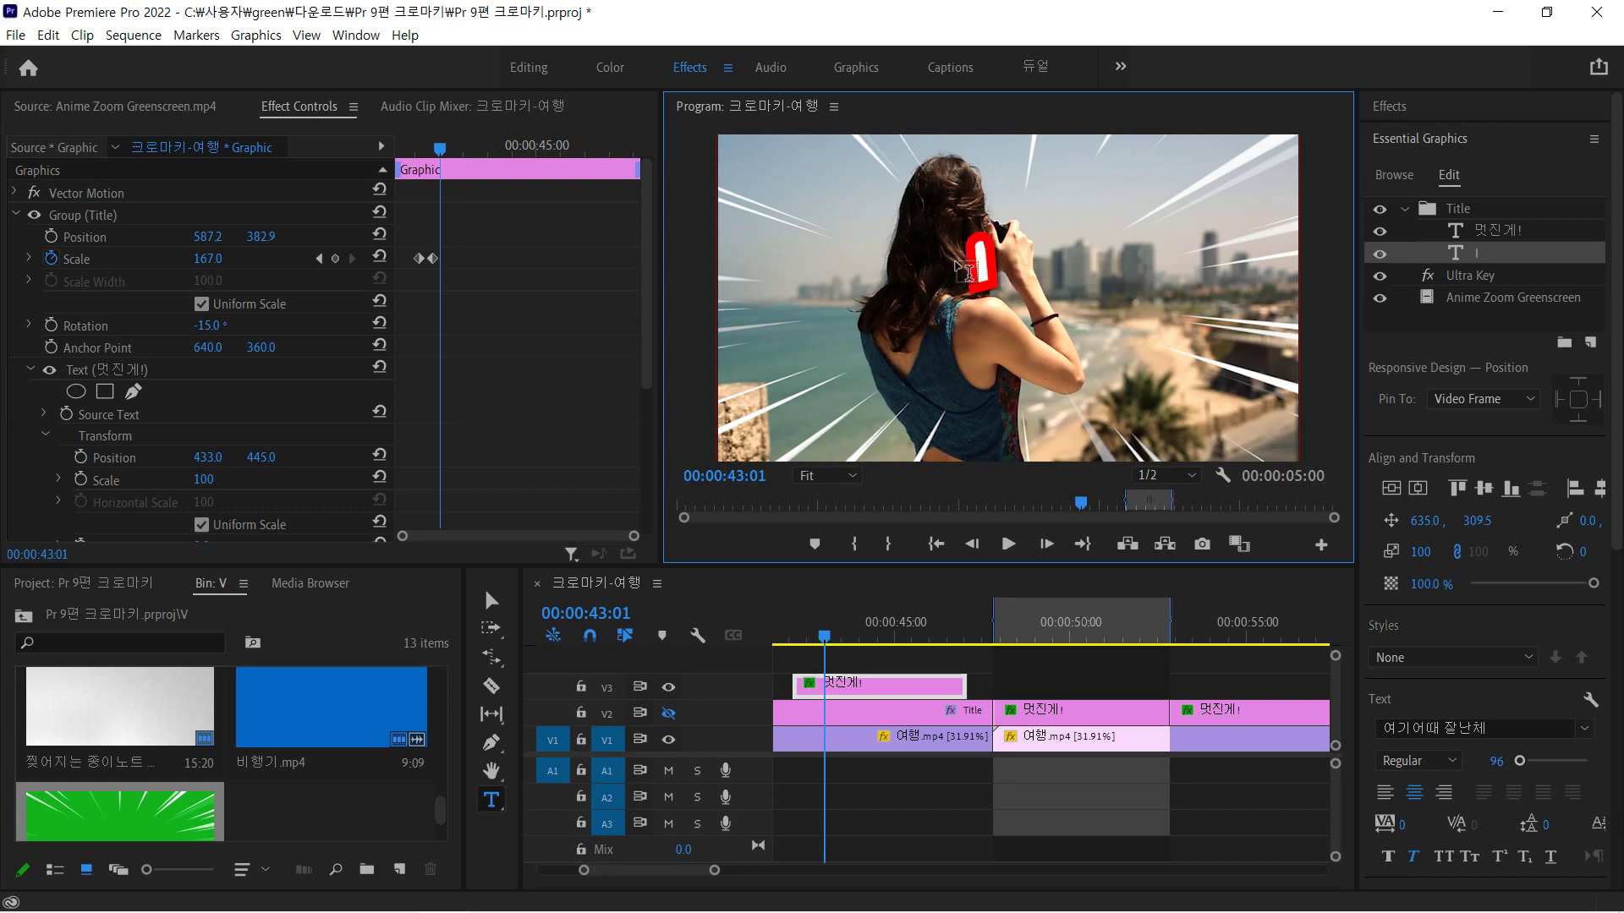
type("n")
key("BackSpace")
type("t")
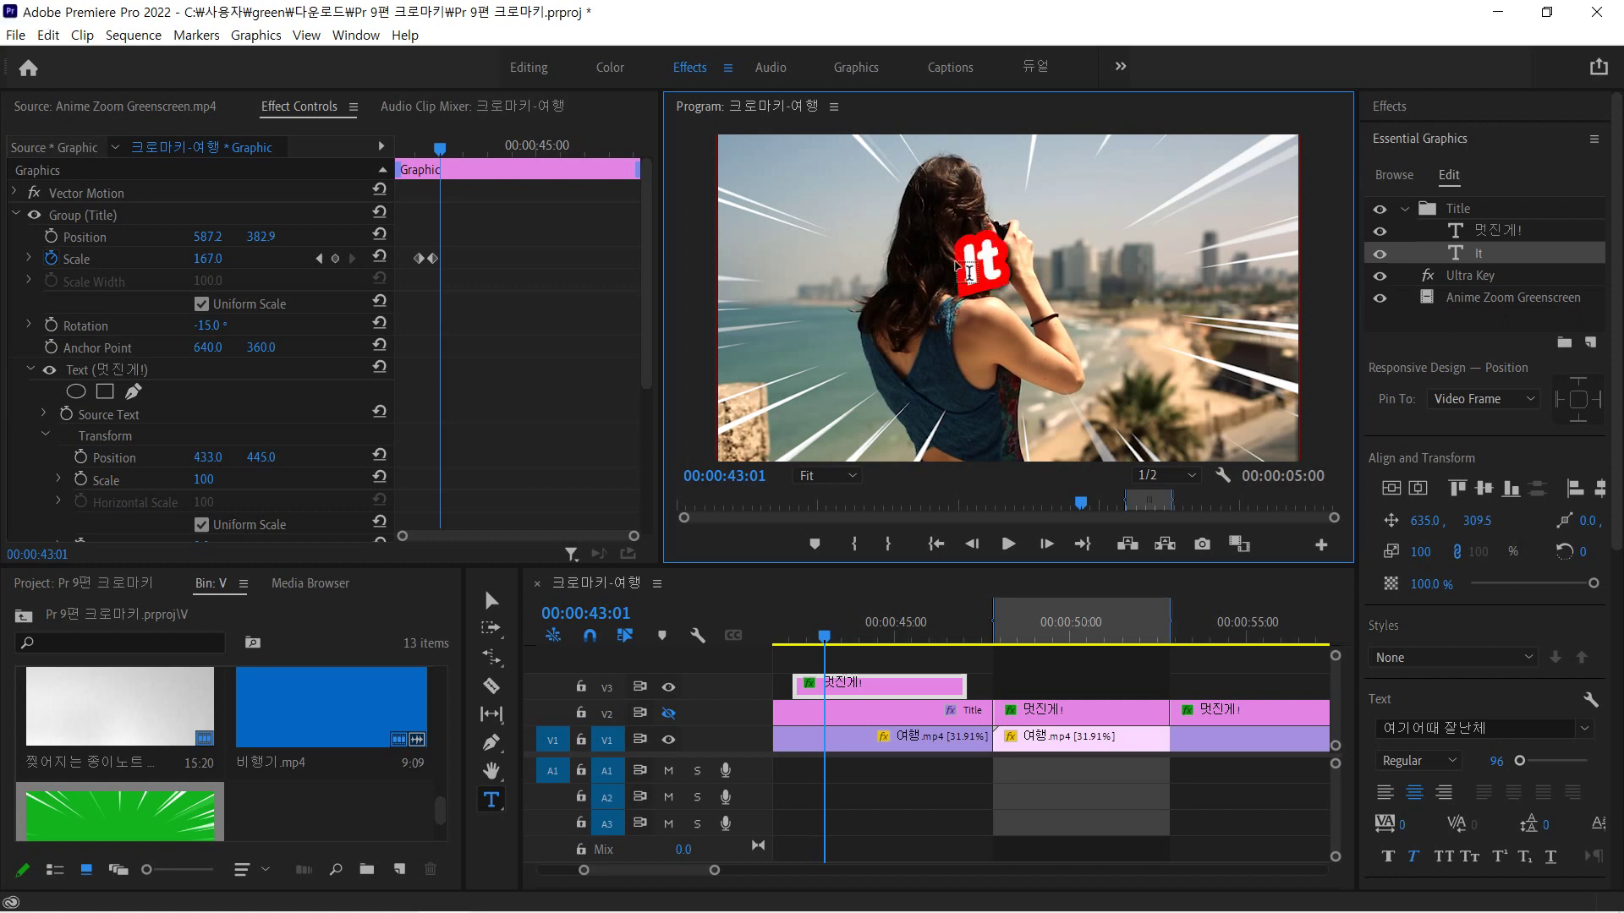
type("'s")
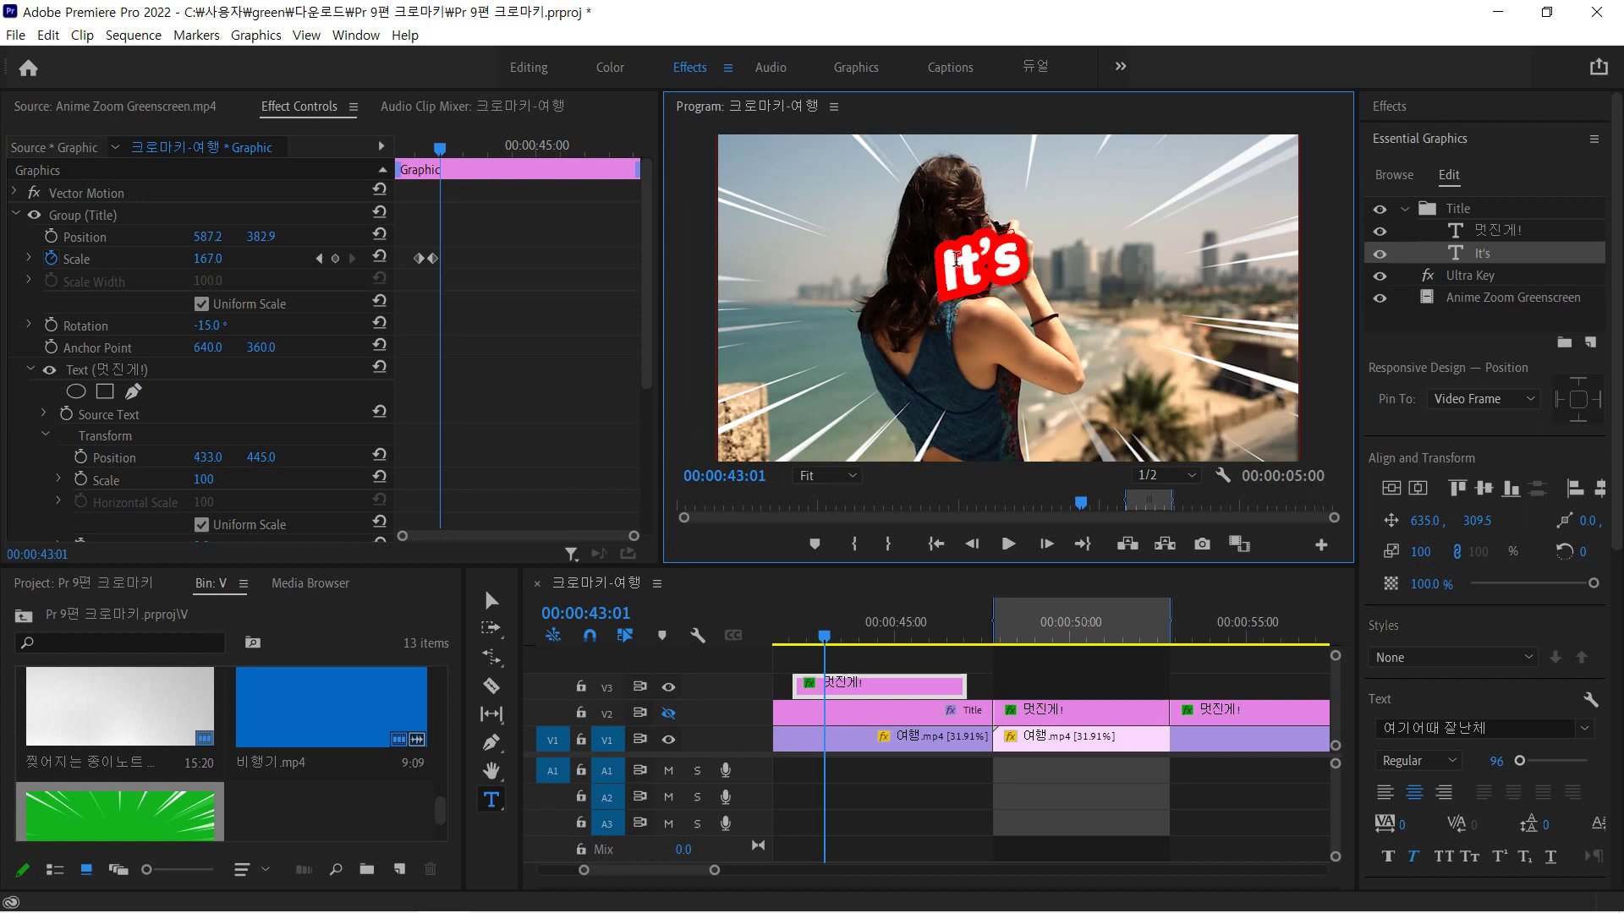
- Replace the 멋진게! text in the V3 graphic with Awesome
left_click(841, 636)
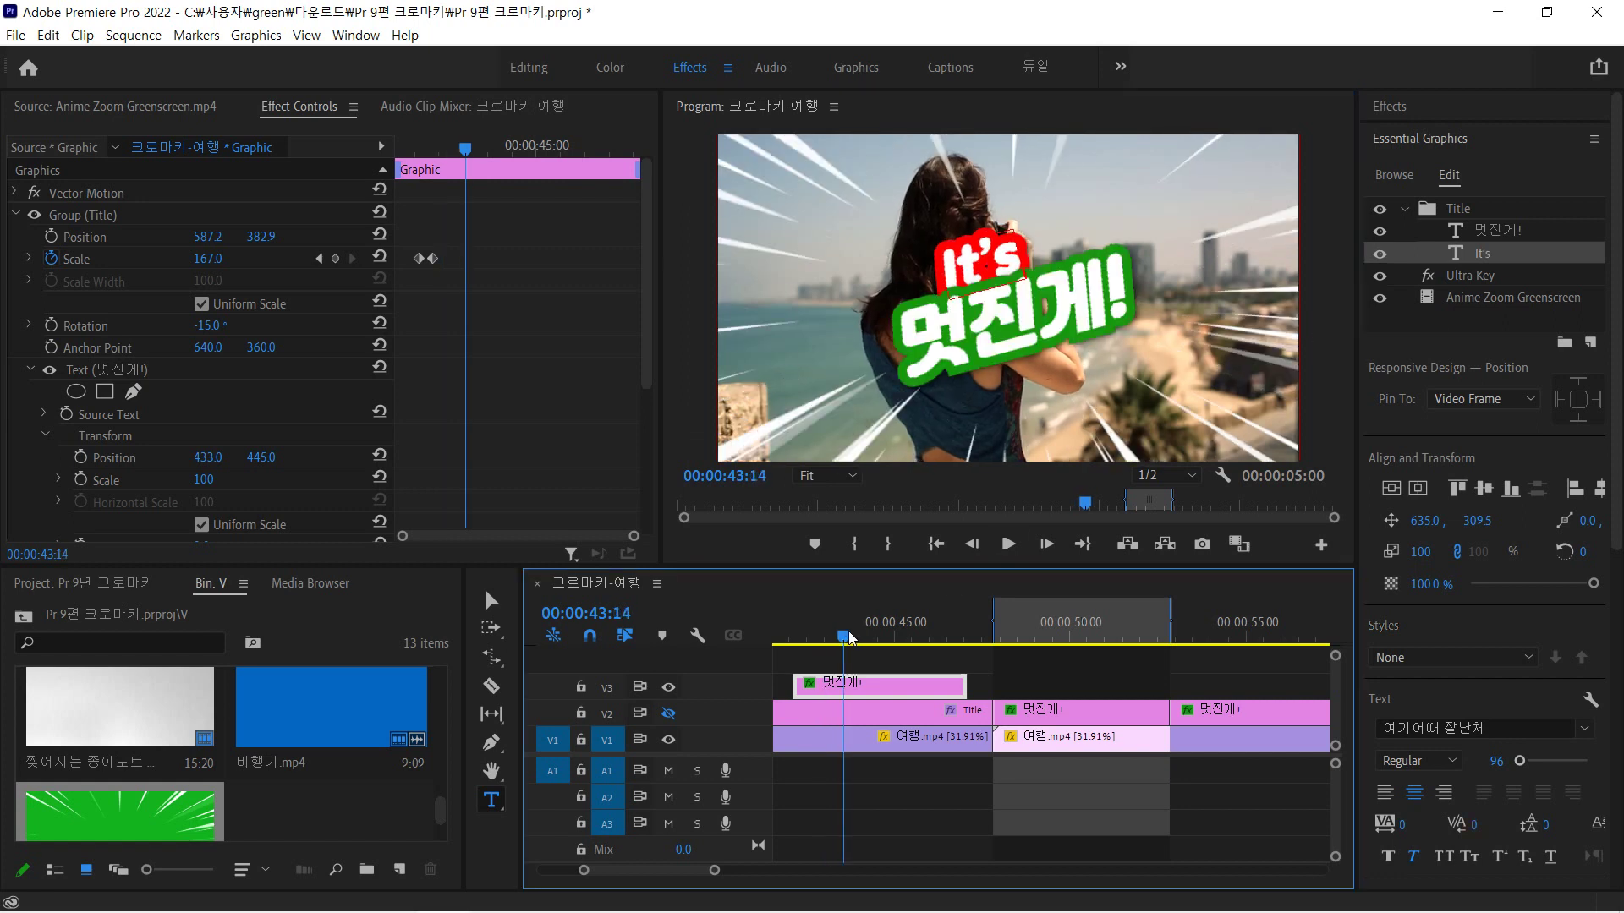
left_click(848, 638)
left_click(1006, 341)
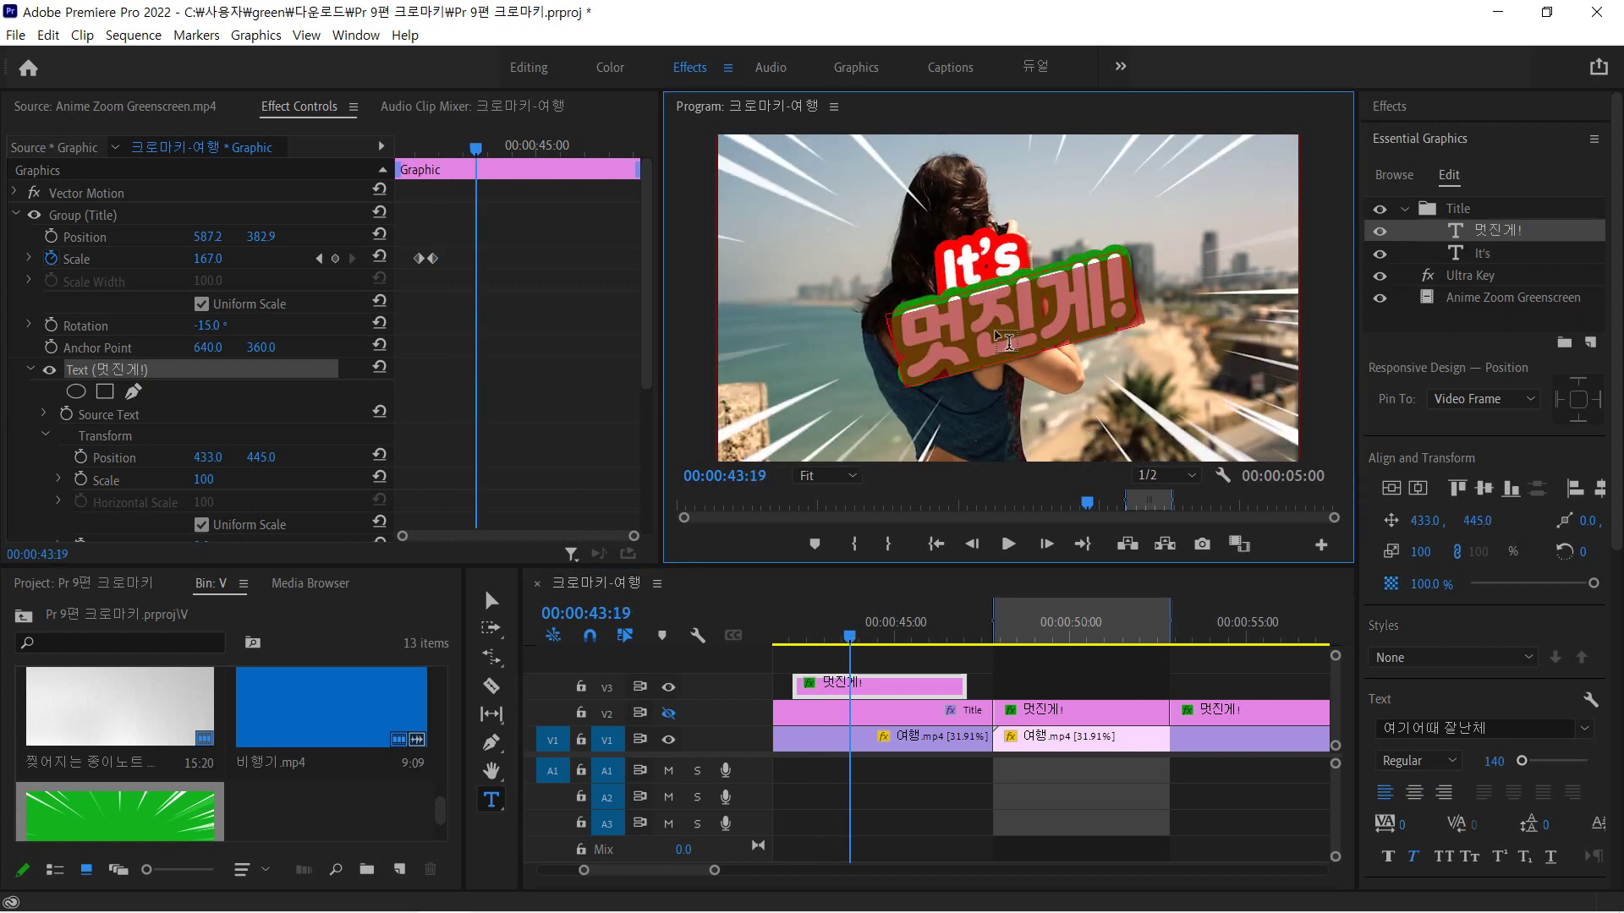
type("Awe")
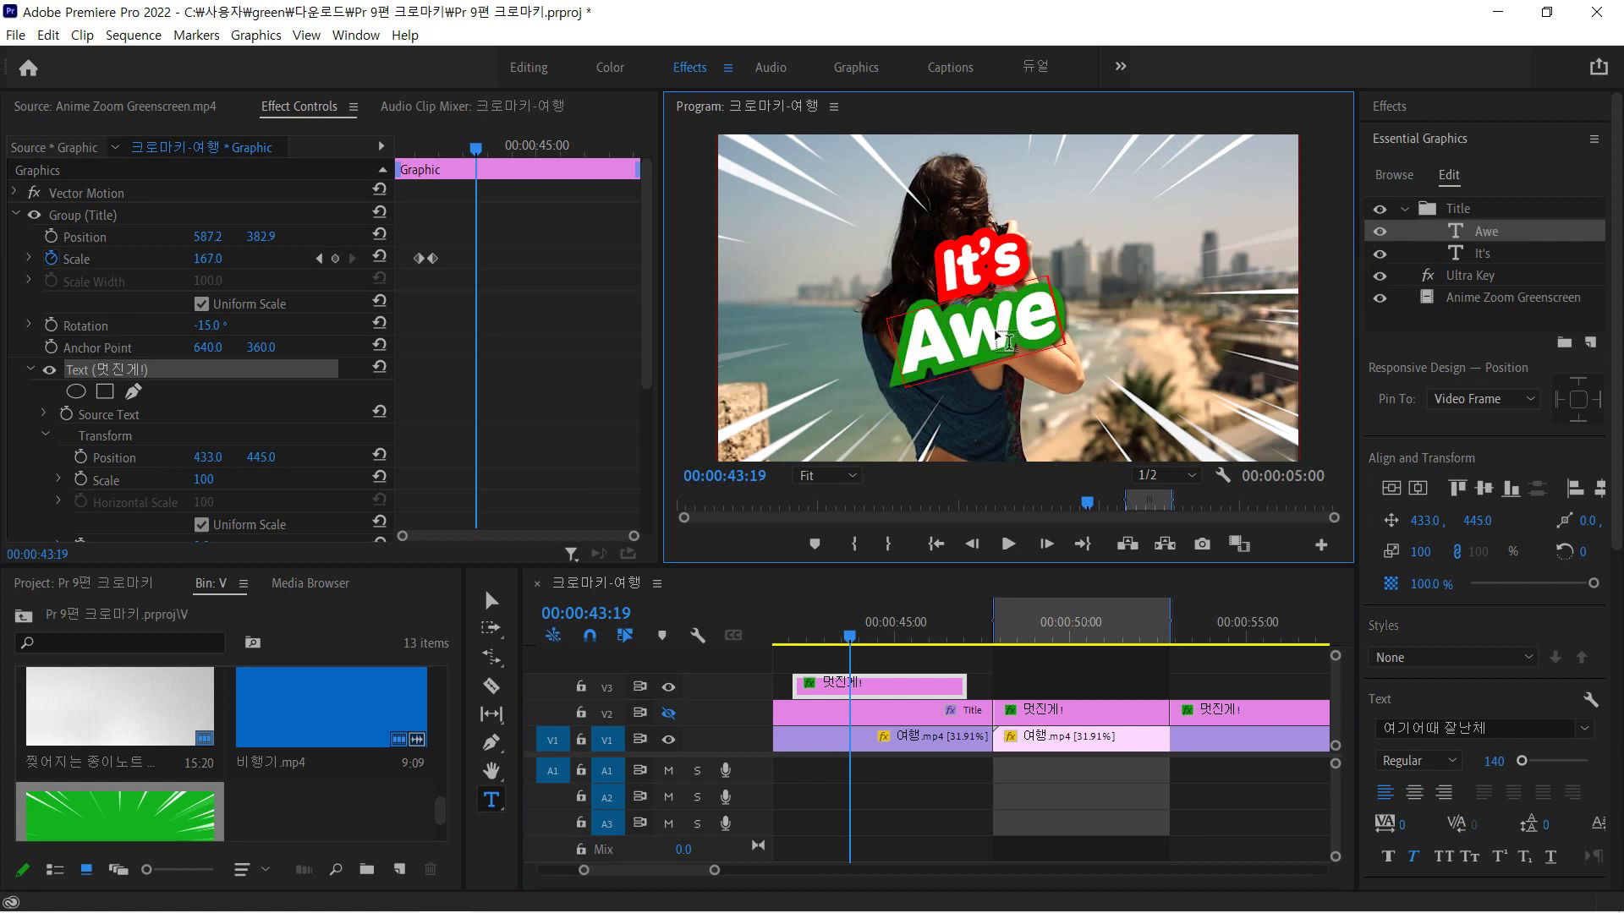
type("some")
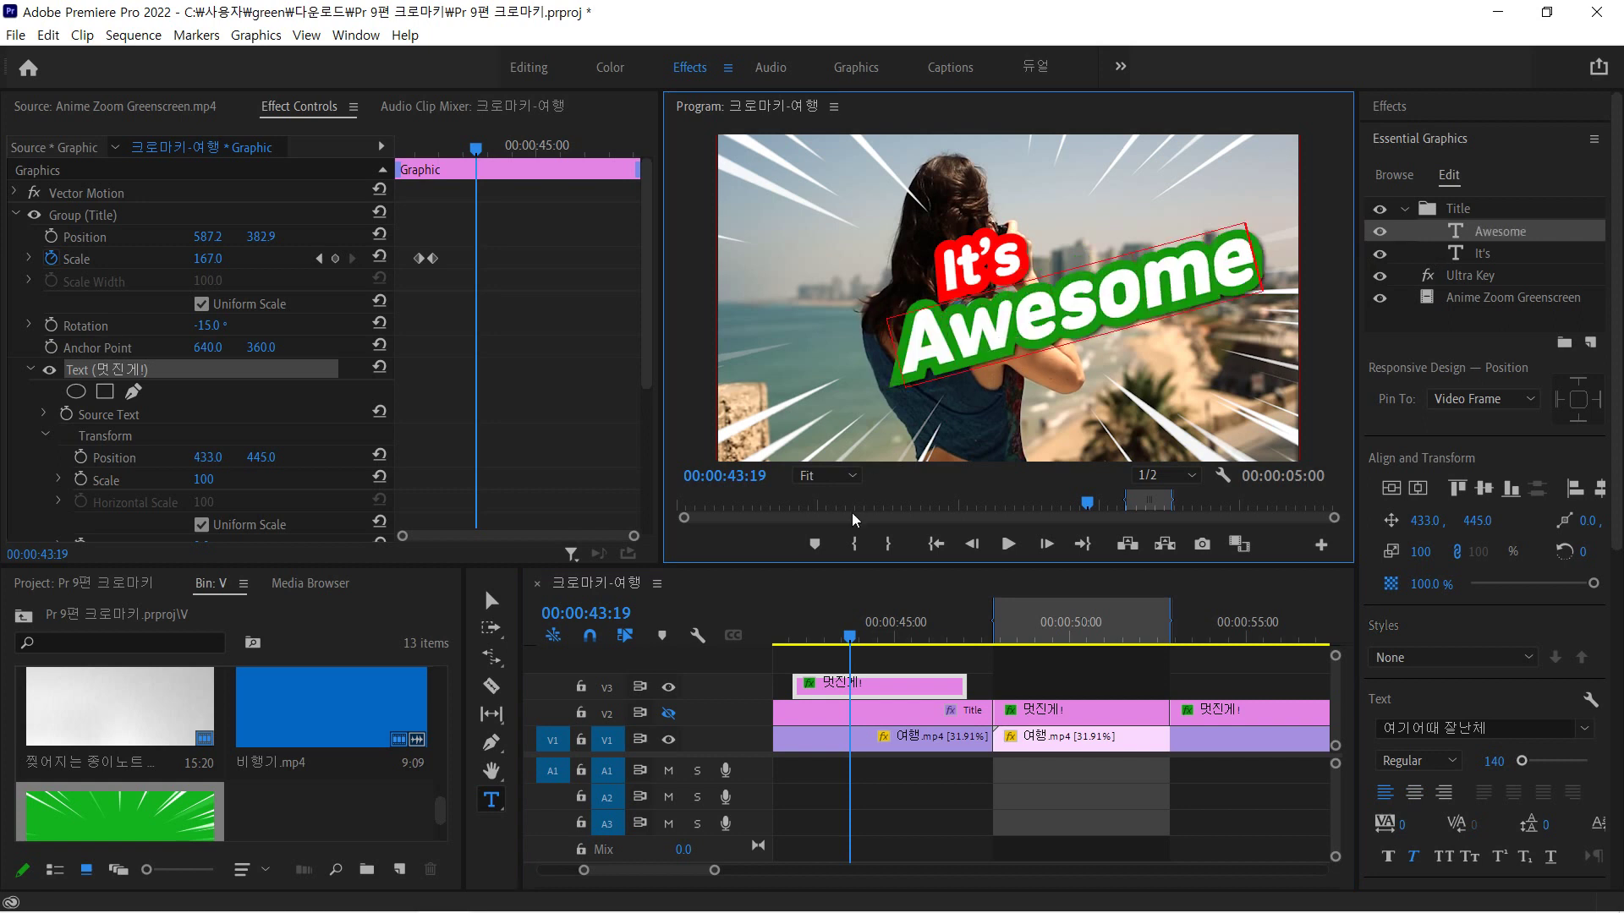
- Change the main green-outlined text of the V3 graphic to Cool
mouse_move(850, 639)
left_mouse_down()
mouse_move(778, 639)
mouse_move(849, 635)
left_mouse_up()
double_click(994, 359)
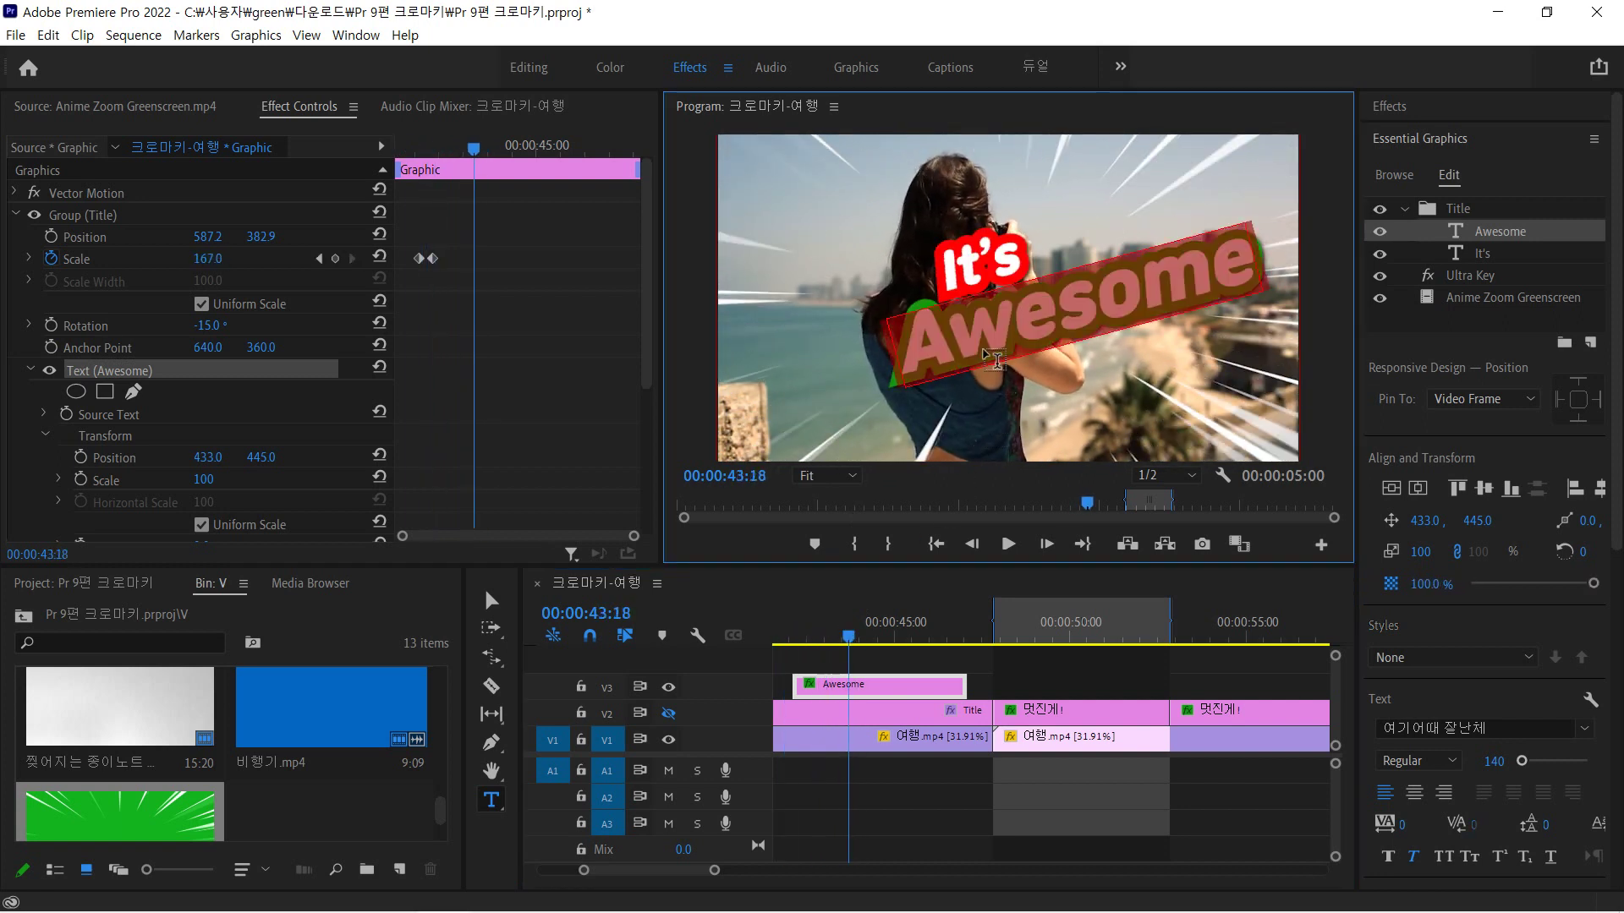
type("Cool")
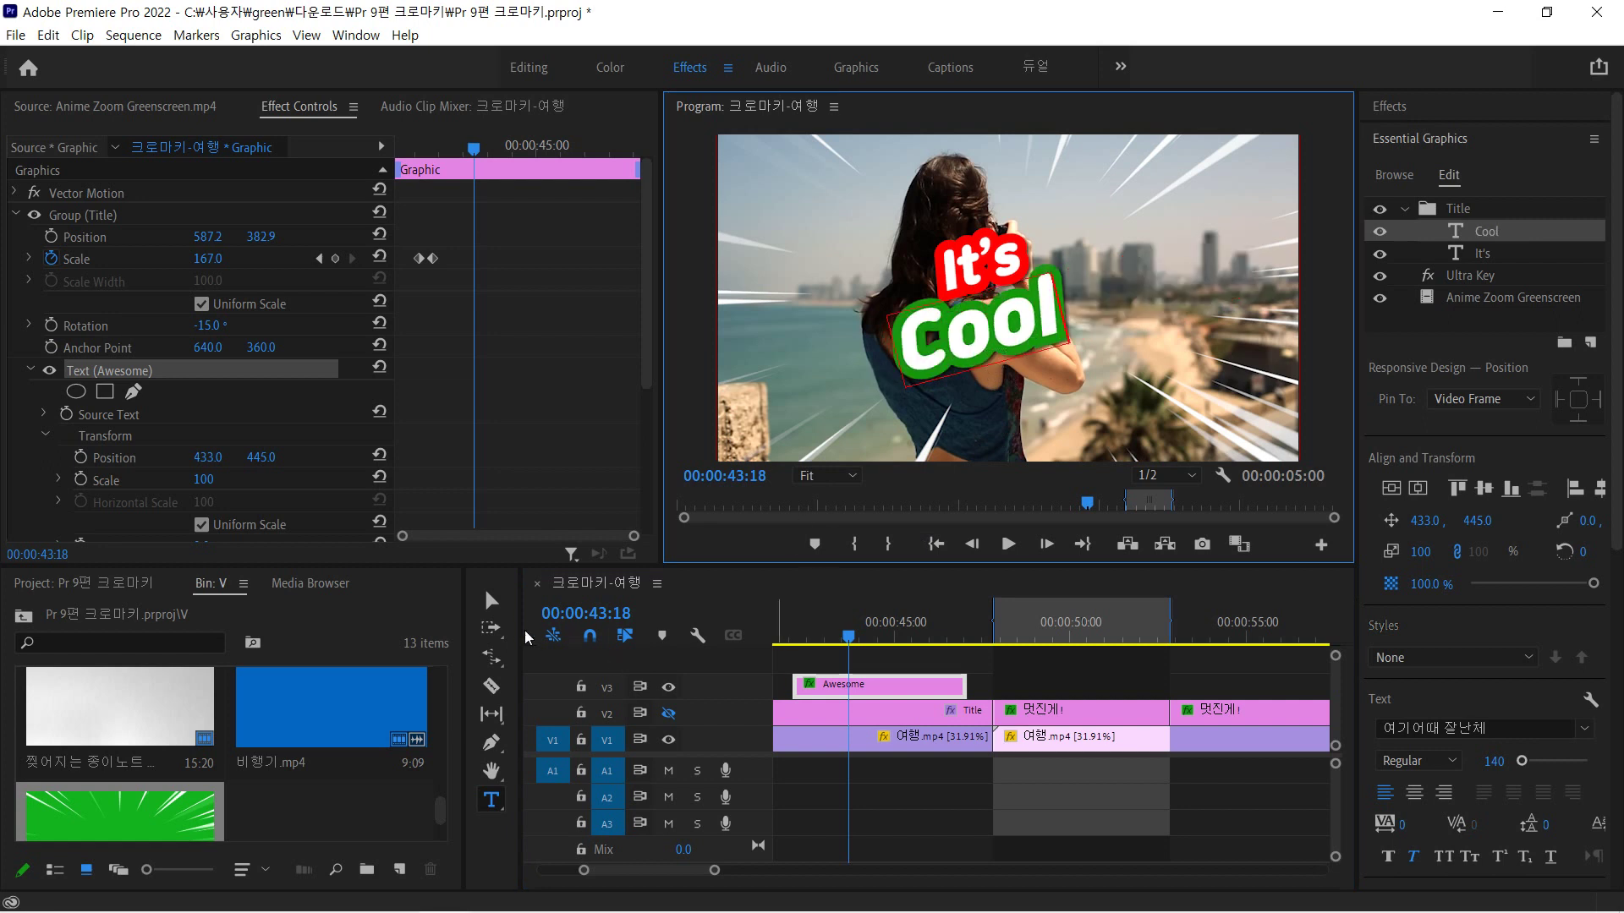
key("Escape")
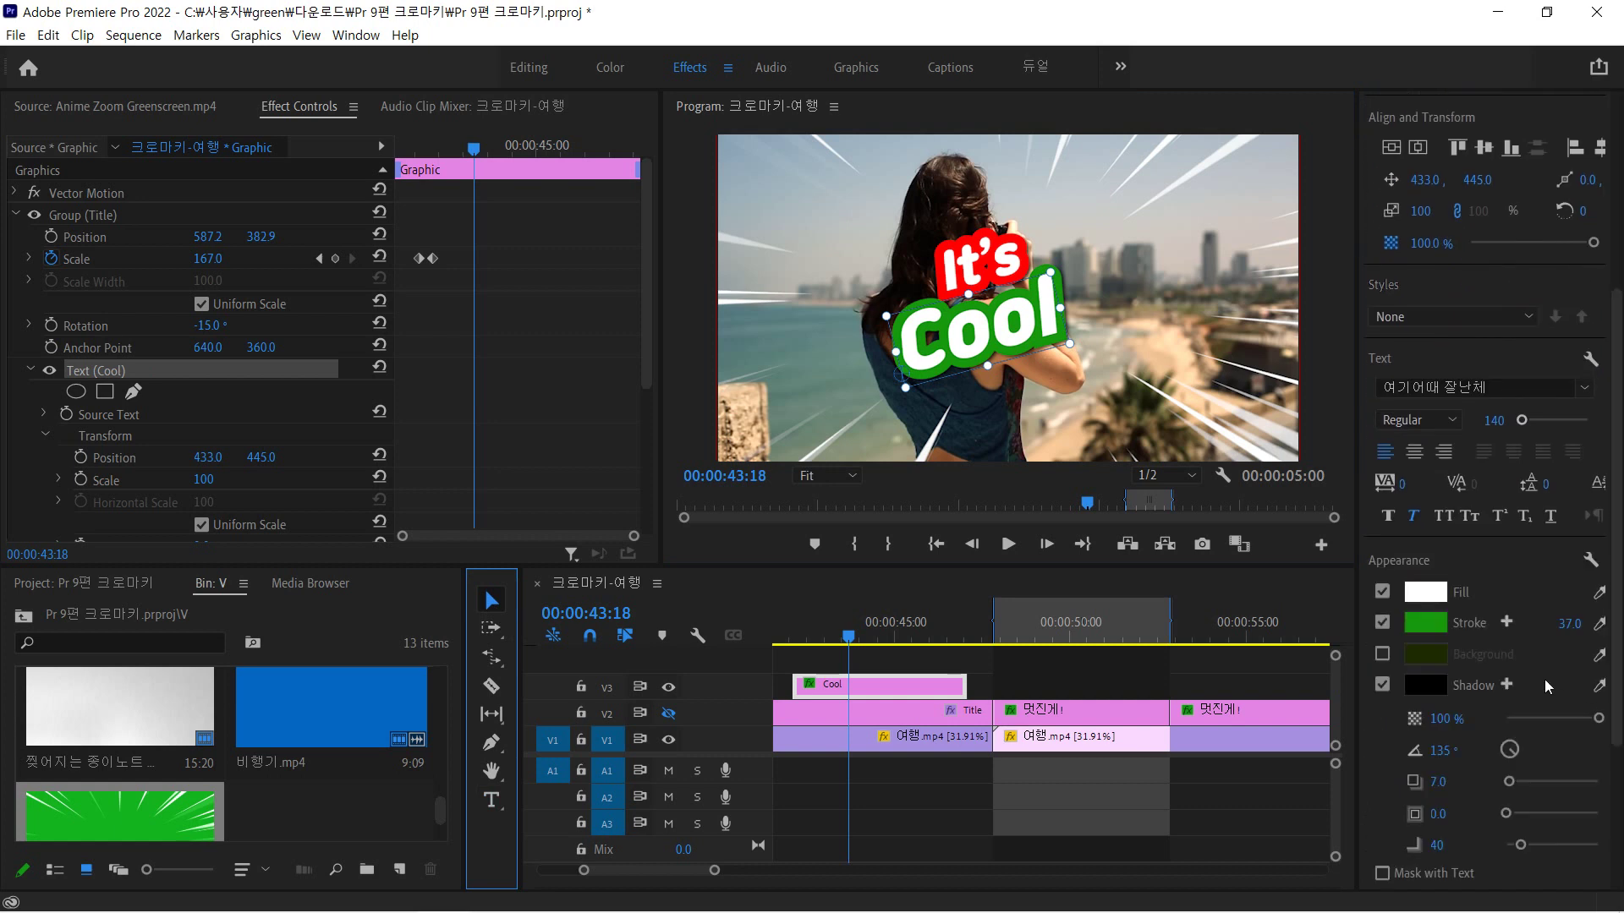
- Set the Cool text's stroke colour to blue 064EB7 and preview the graphic up to 00:00:44:12
left_click(1420, 623)
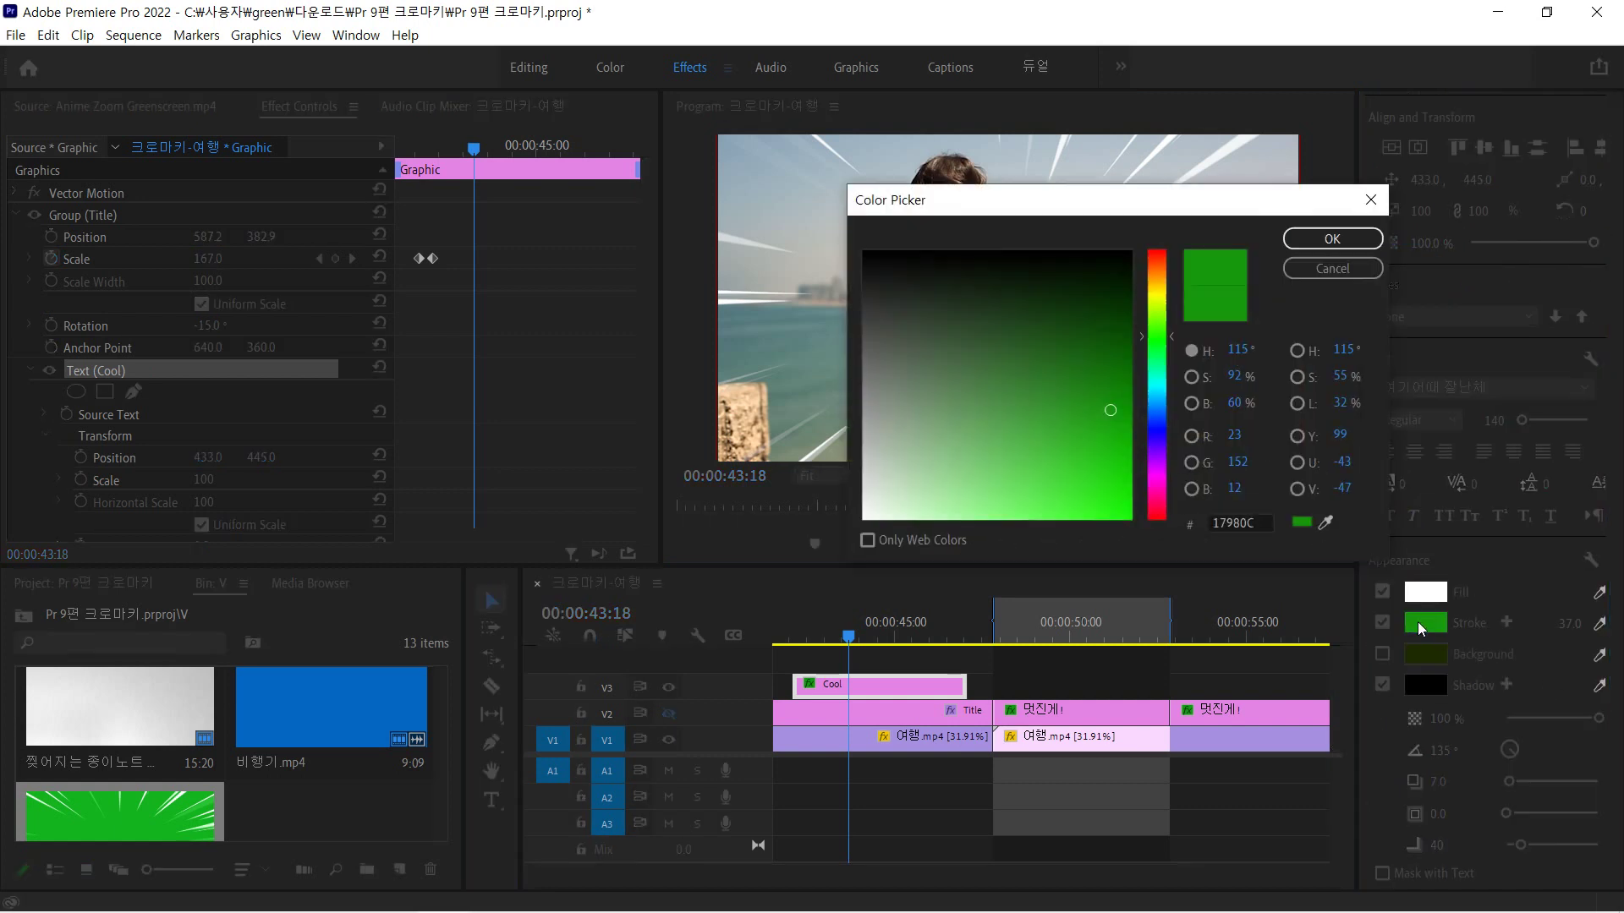
left_click(1156, 412)
left_click(1123, 443)
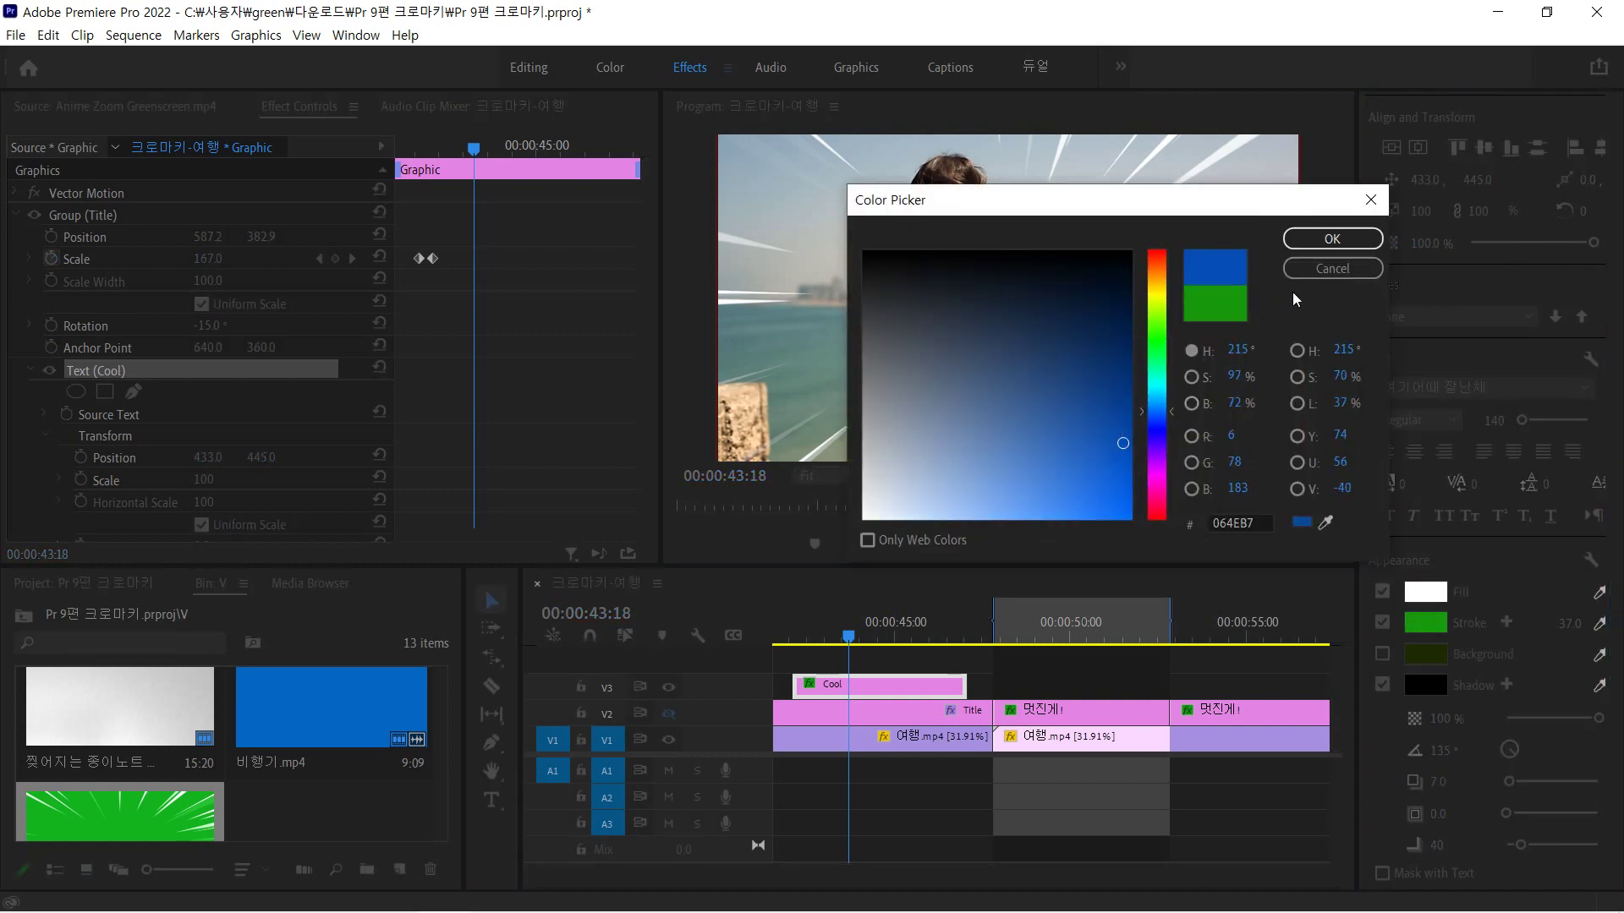
left_click(1332, 239)
left_click_drag(843, 630, 876, 614)
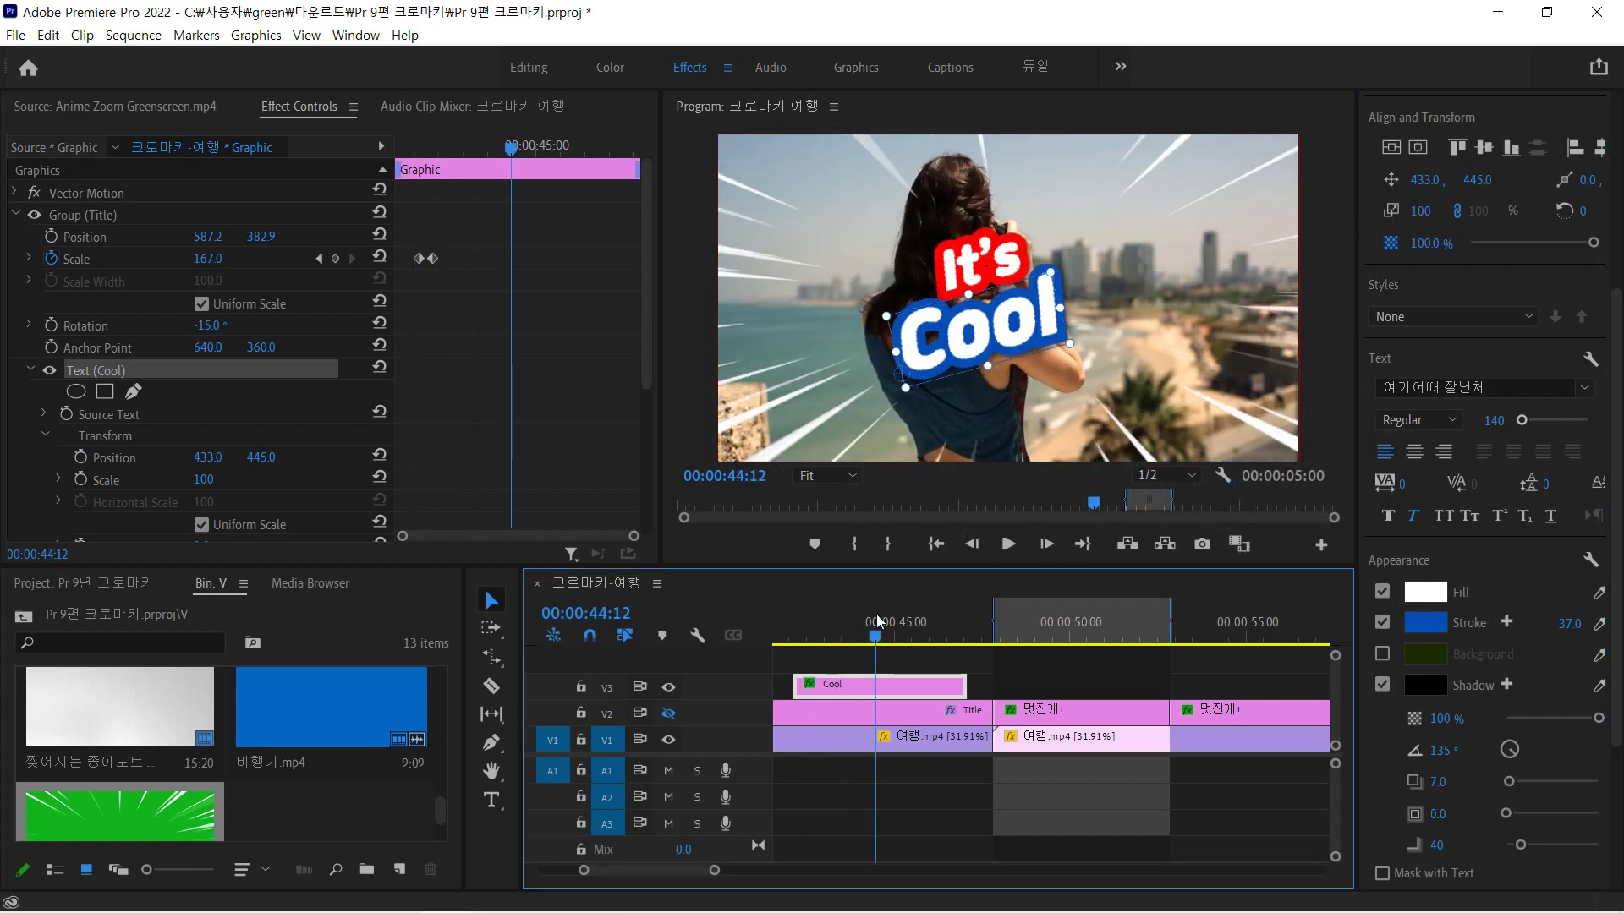